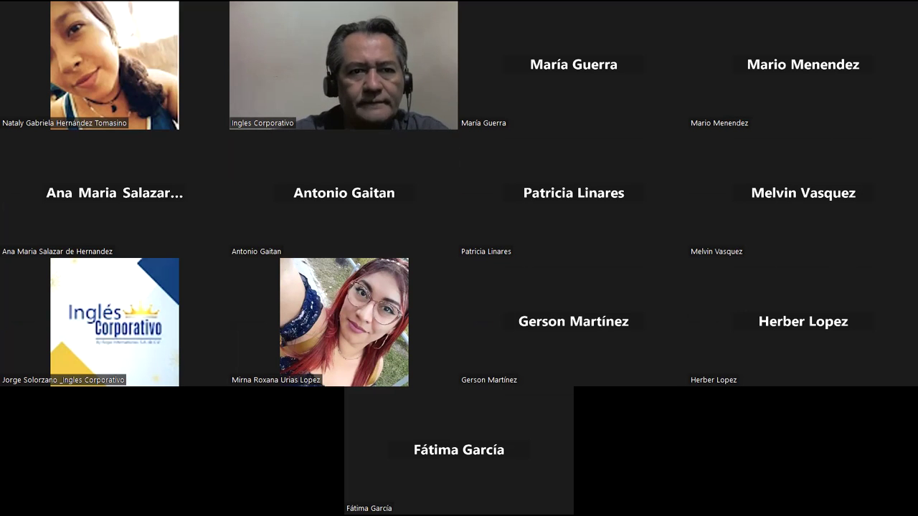
Scroll the Excel Intermedio course page to show Secciones 1–4, including Sección 2's homework and midterm.
scroll(282, 335, down, 1)
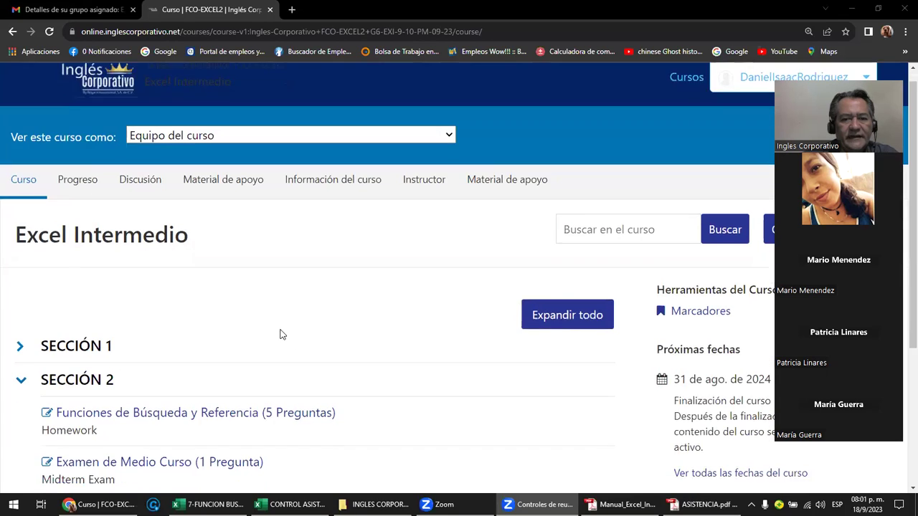
scroll(283, 337, down, 1)
scroll(449, 369, down, 2)
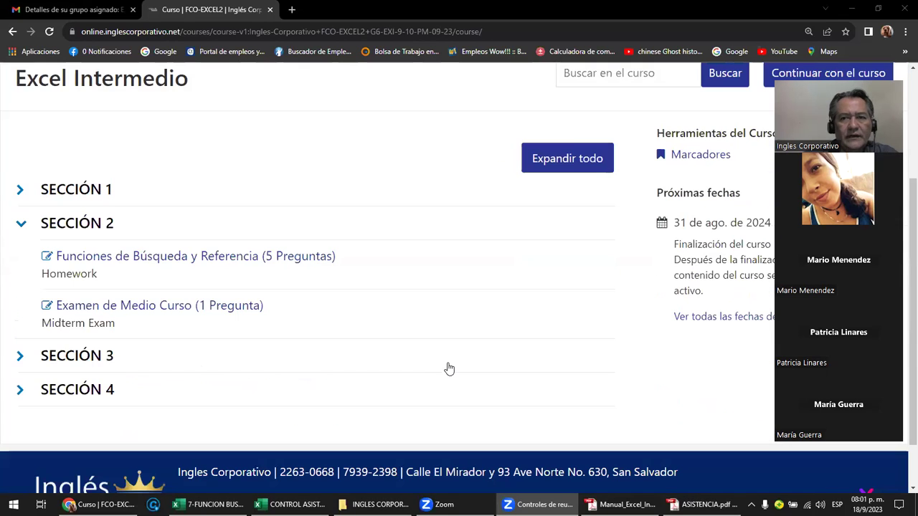
mouse_move(837, 91)
mouse_down()
mouse_move(822, 165)
mouse_move(837, 84)
mouse_up()
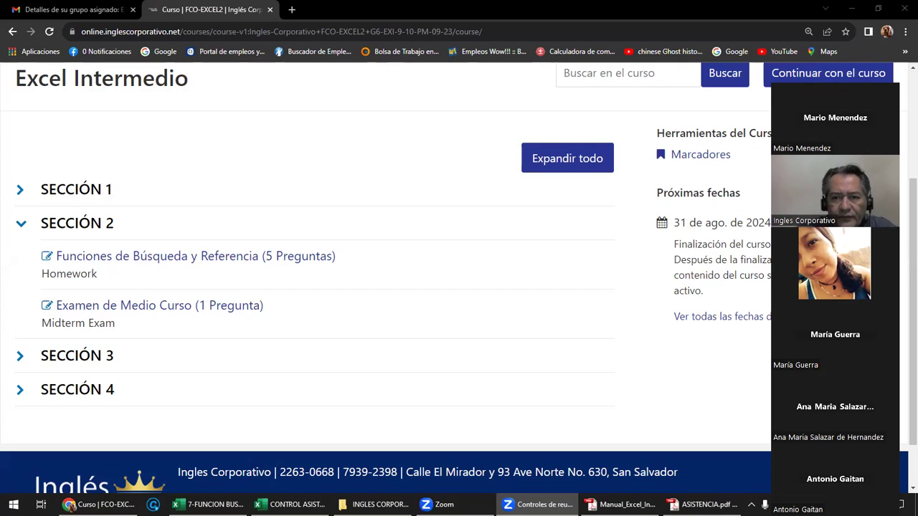
click(823, 183)
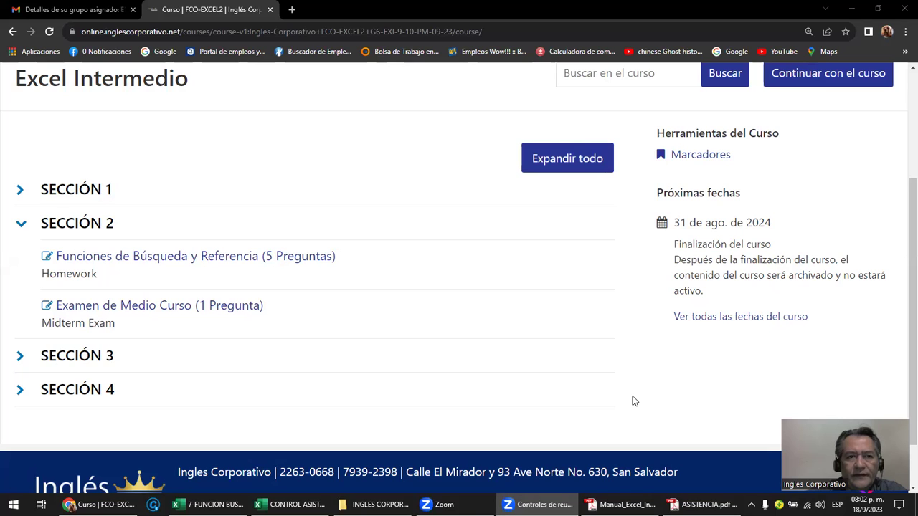
Open the Funciones de Búsqueda y Referencia lessons and step back to Videoconferencia #6 Función buscar.
click(188, 261)
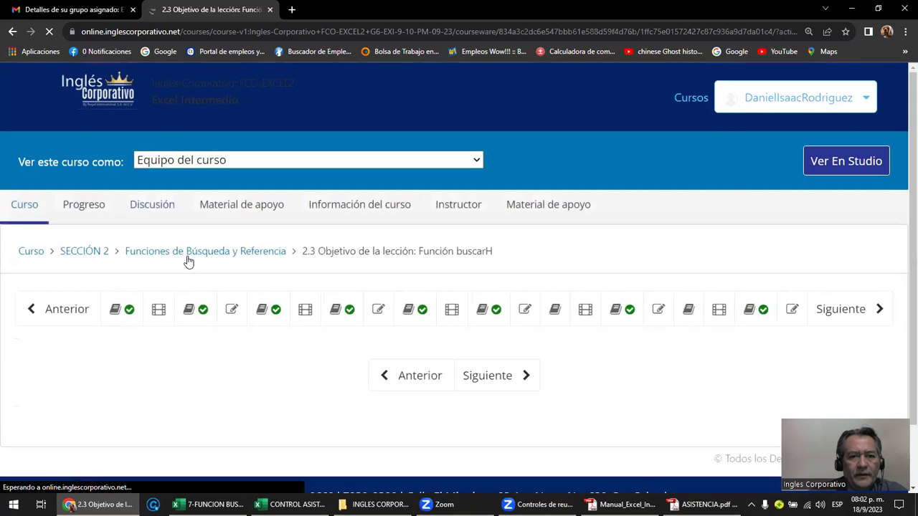
scroll(187, 260, down, 1)
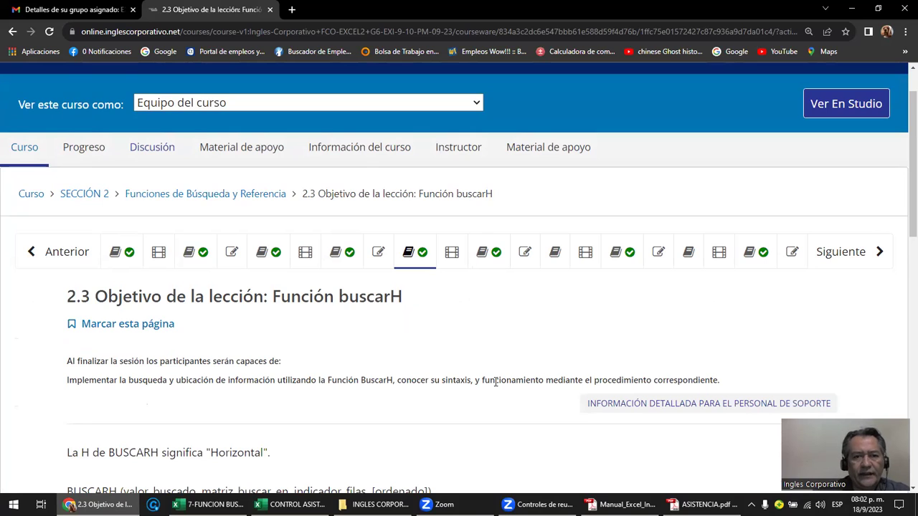
click(52, 255)
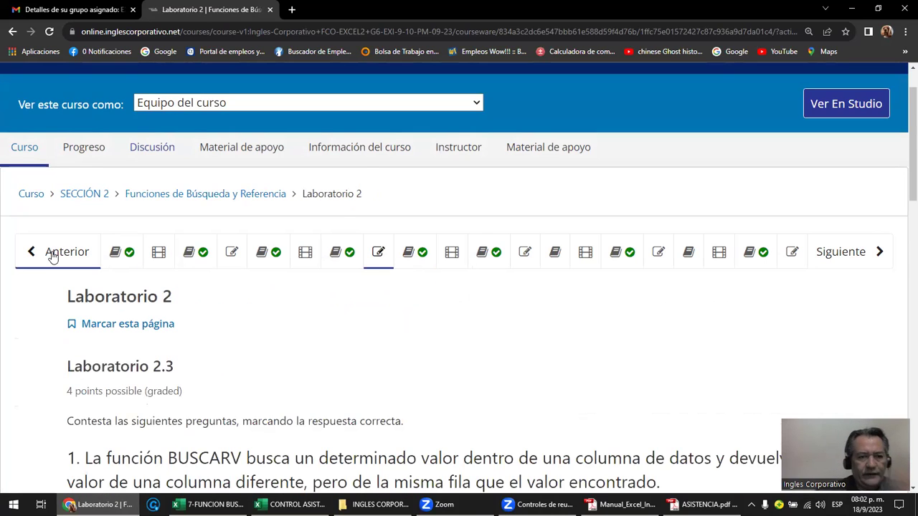
click(52, 256)
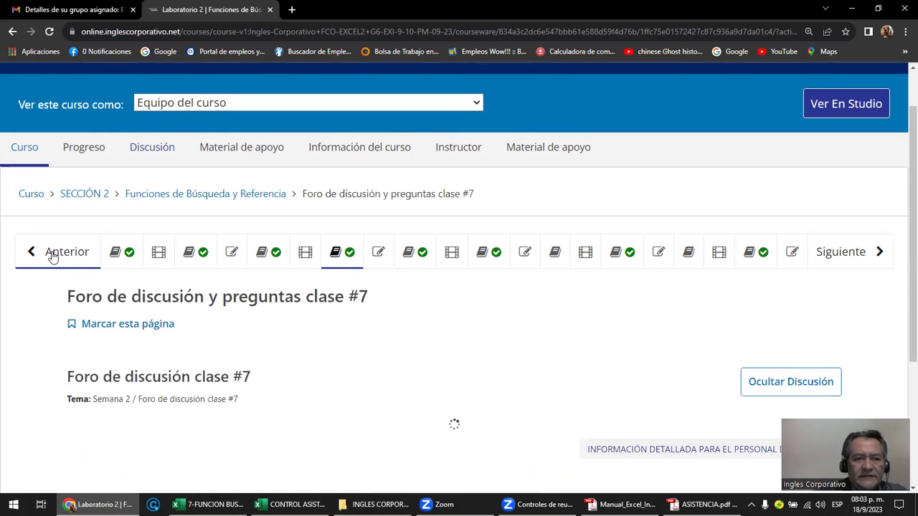
click(52, 256)
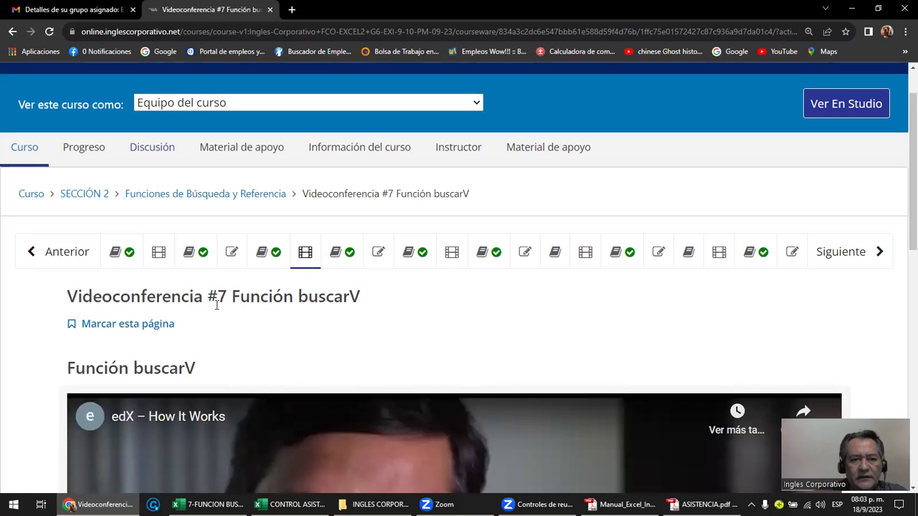
click(76, 255)
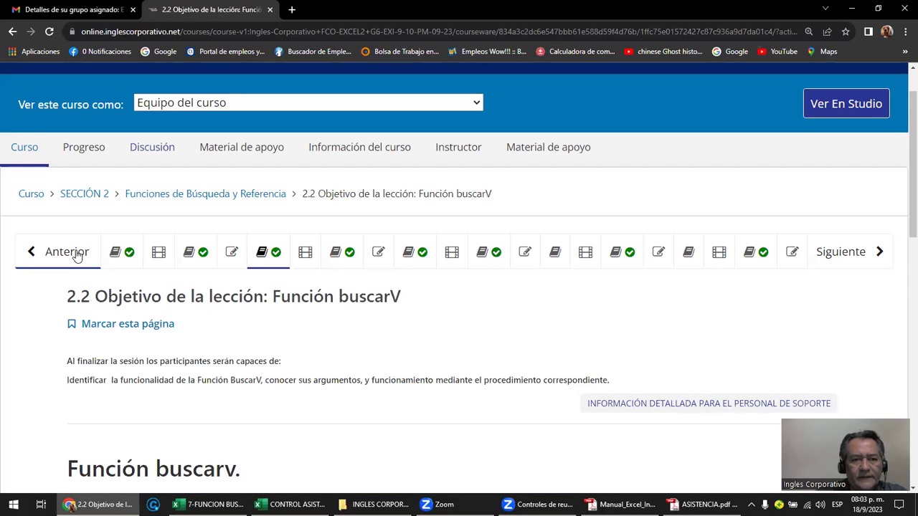
click(76, 255)
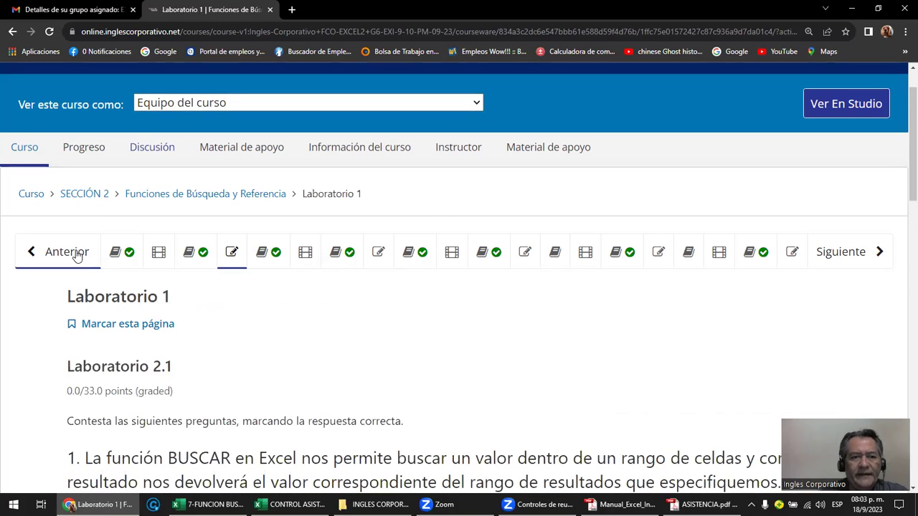
click(76, 255)
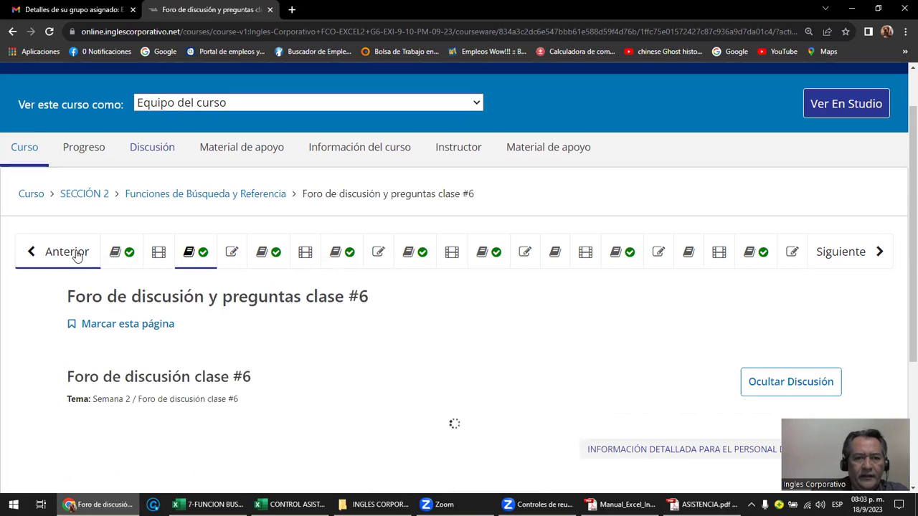
click(76, 255)
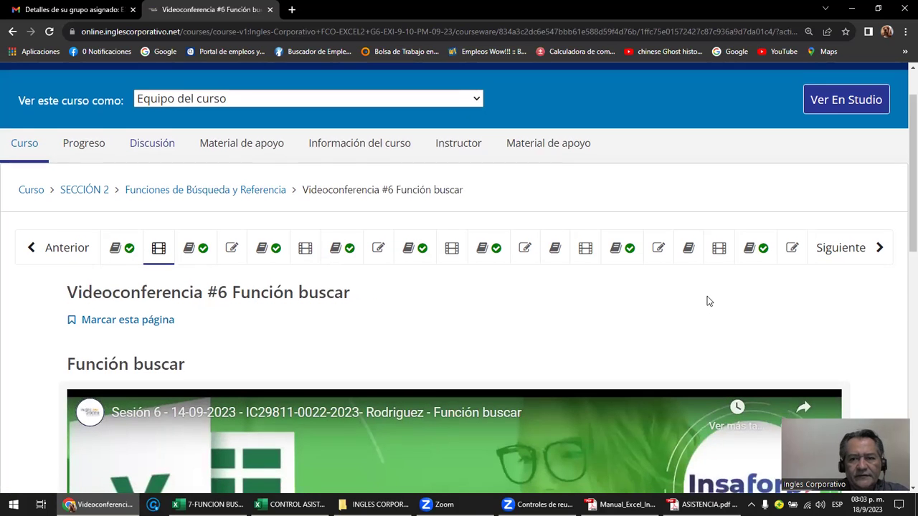
Step forward past Foro #6 and Laboratorio 1 to lesson 2.2 Objetivo de la lección: Función buscarV.
scroll(808, 173, down, 2)
click(851, 81)
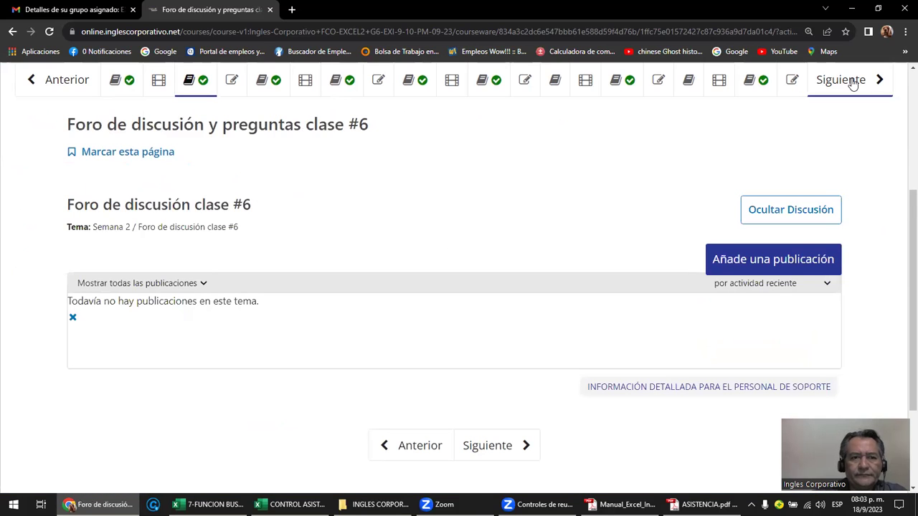
scroll(459, 259, up, 2)
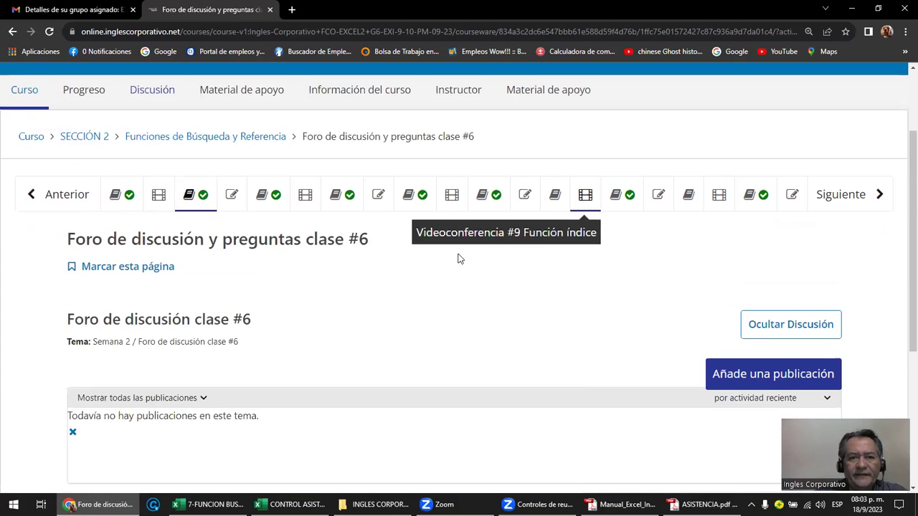
click(834, 205)
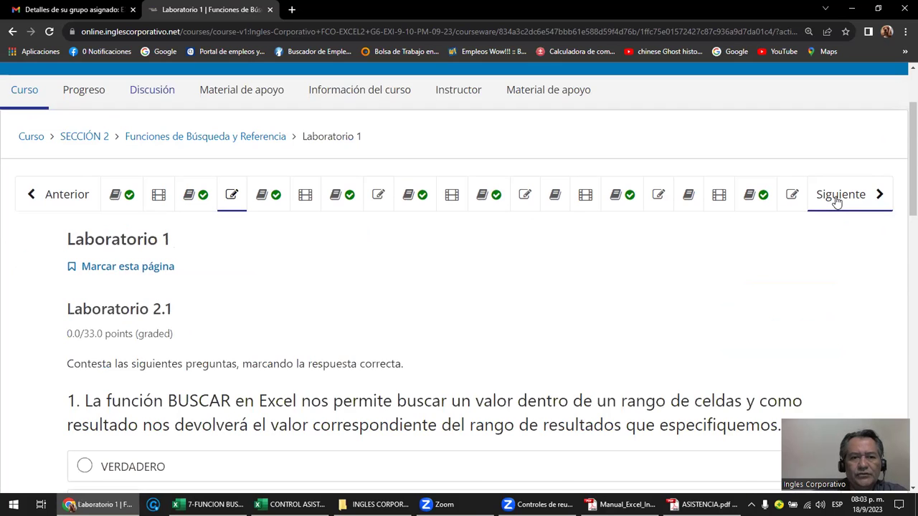
click(836, 202)
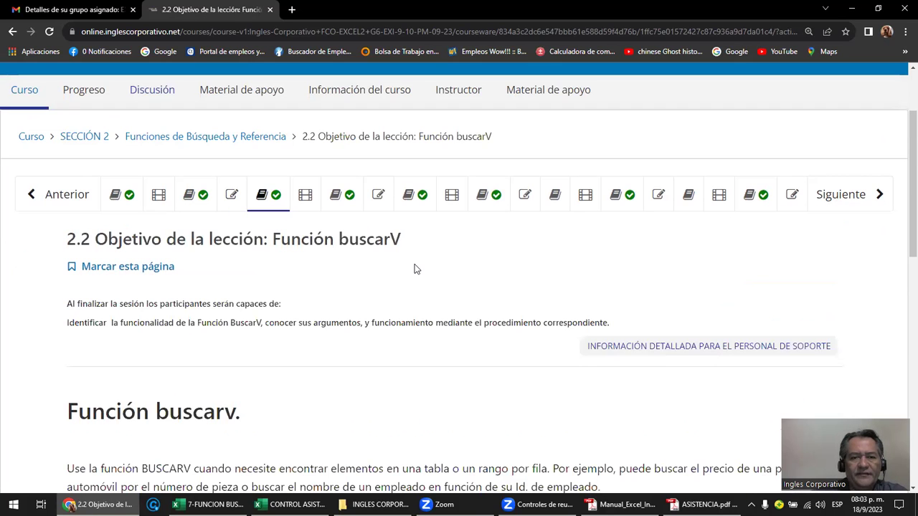
scroll(417, 266, down, 2)
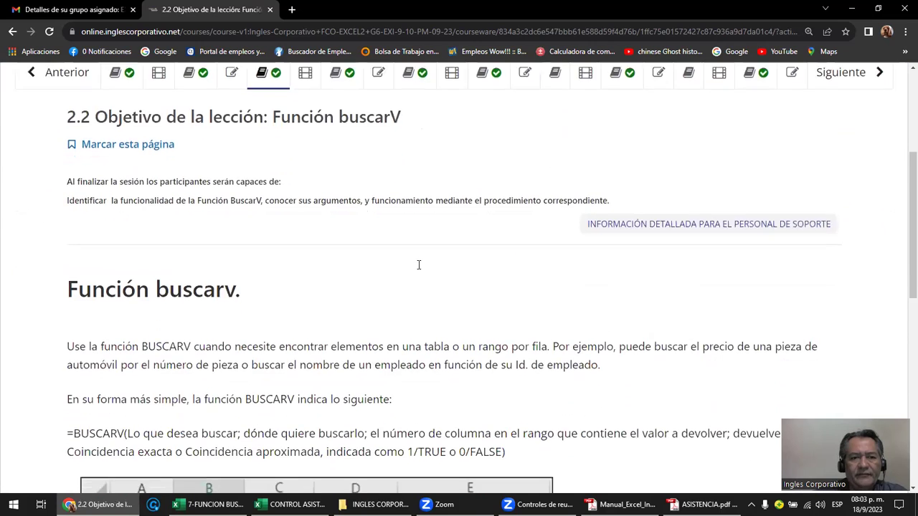
Scroll to the lesson's employee table, then switch to the 7-FUNCION BUSCARV workbook's FUNCIONES DE BUSQUEDA sheet.
scroll(419, 265, down, 2)
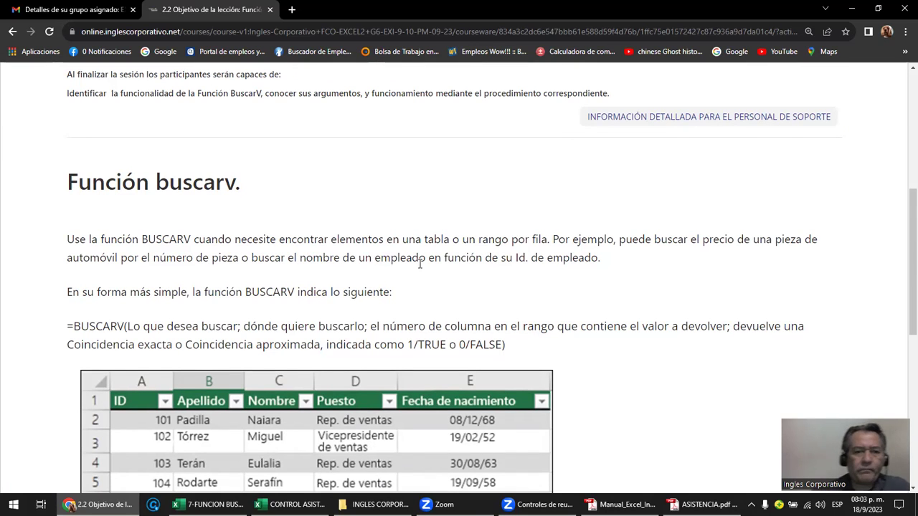
scroll(420, 264, down, 2)
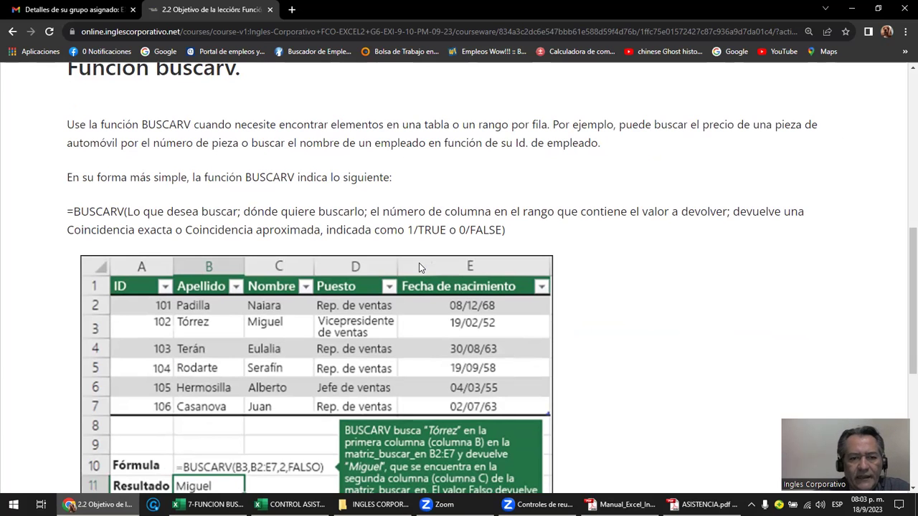
click(208, 504)
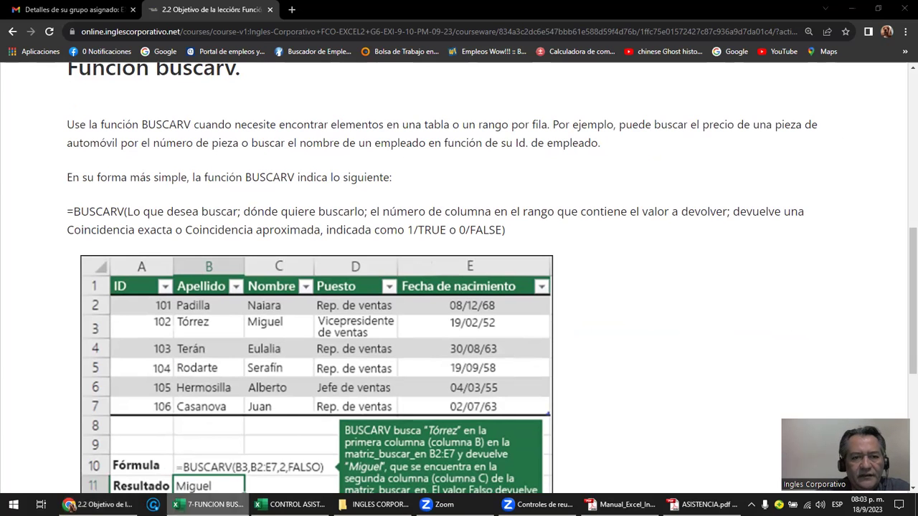
click(294, 431)
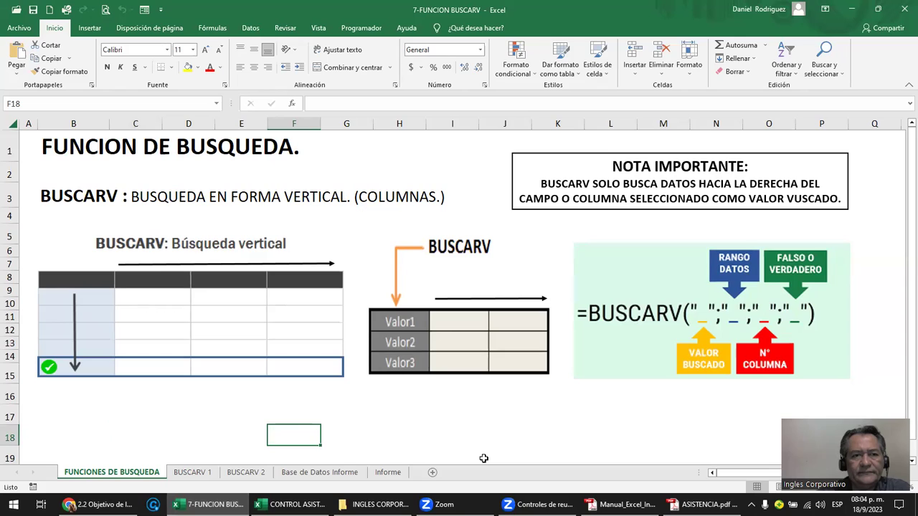
Select cell D17, then bring Manual_Excel_Intermedio.pdf to the front.
click(179, 412)
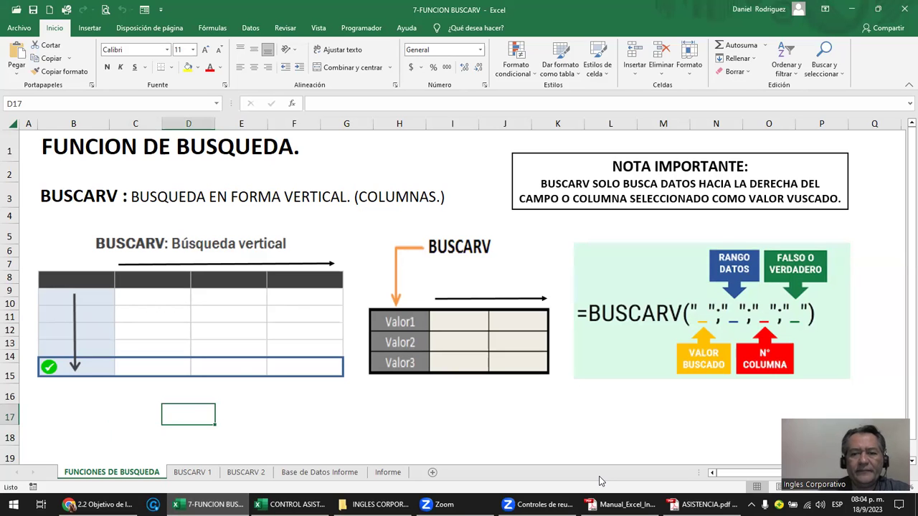
click(621, 504)
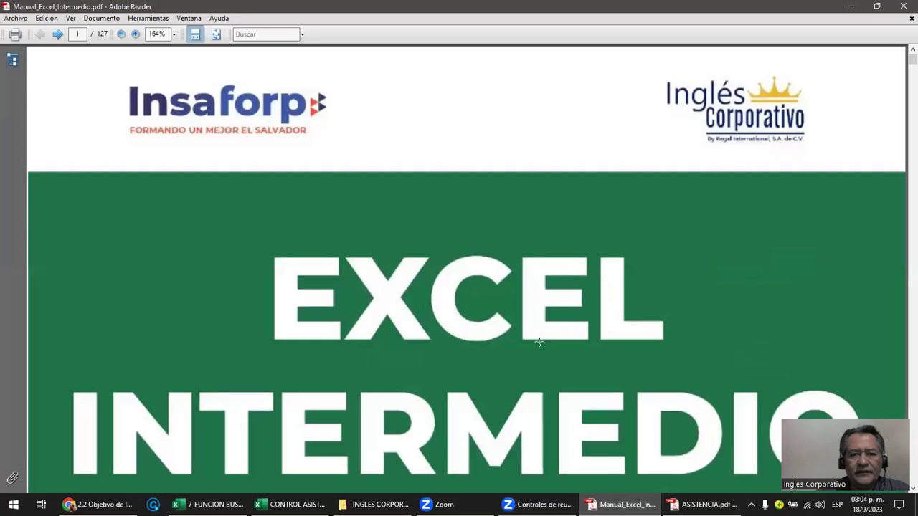
Use the manual's Contenido page to jump to the Función BuscarV chapter on page 52.
scroll(534, 342, down, 3)
scroll(534, 343, down, 3)
scroll(536, 341, down, 5)
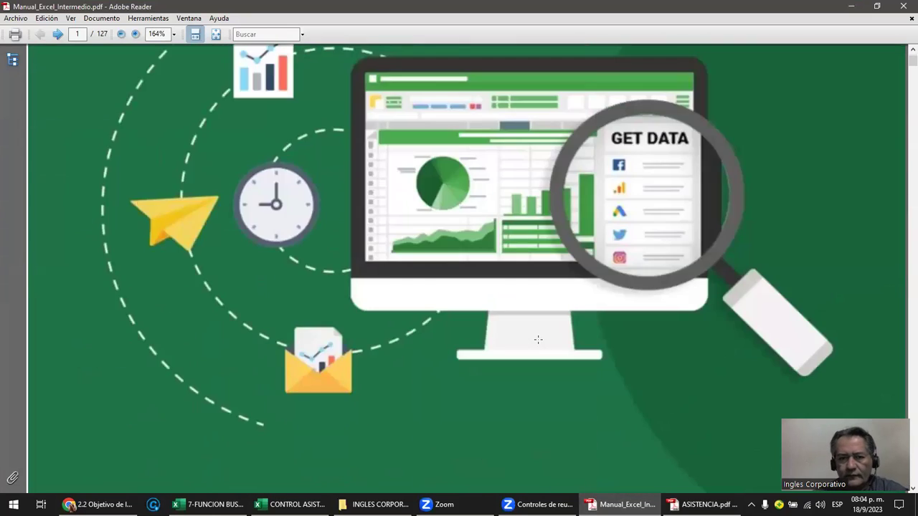
scroll(534, 342, down, 5)
scroll(531, 342, down, 2)
scroll(528, 345, down, 2)
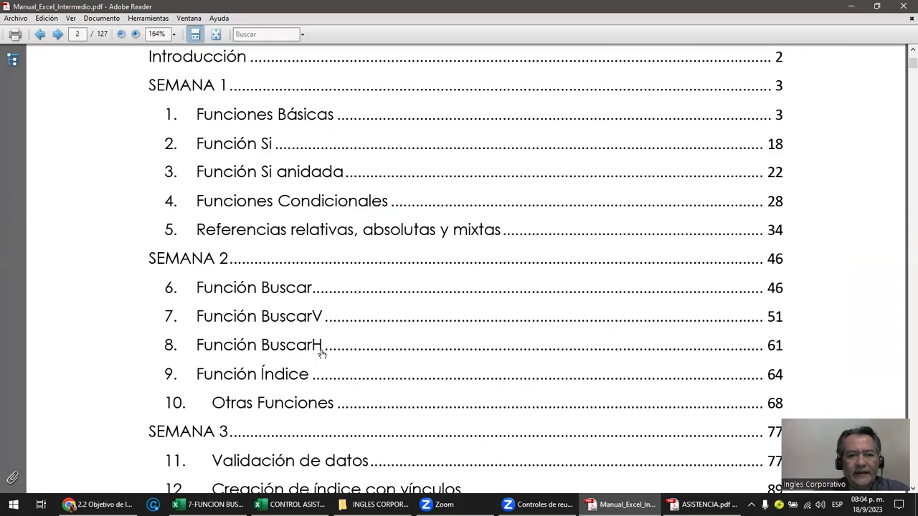
click(292, 318)
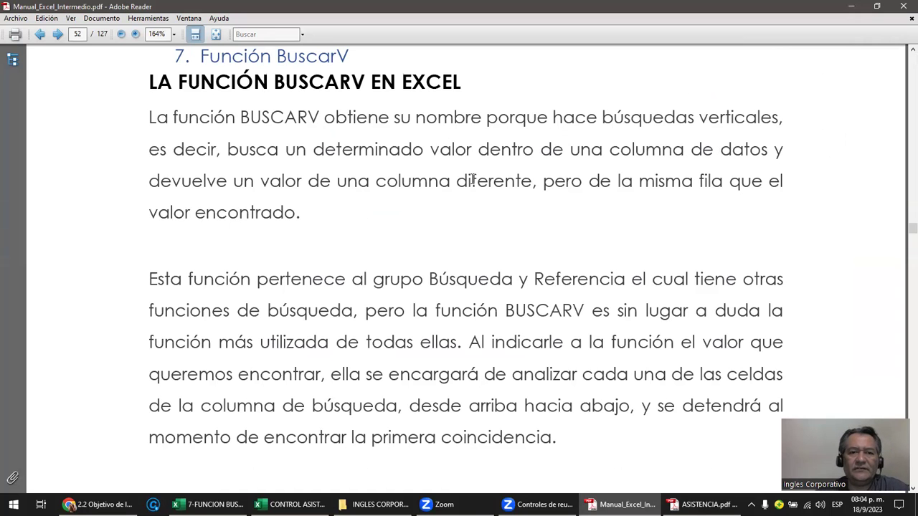
Mark the searched, second and fourth columns on the BUSCARV diagram.
scroll(474, 181, down, 2)
scroll(473, 181, down, 2)
scroll(474, 181, down, 3)
scroll(475, 184, down, 3)
scroll(475, 184, down, 2)
scroll(475, 184, down, 1)
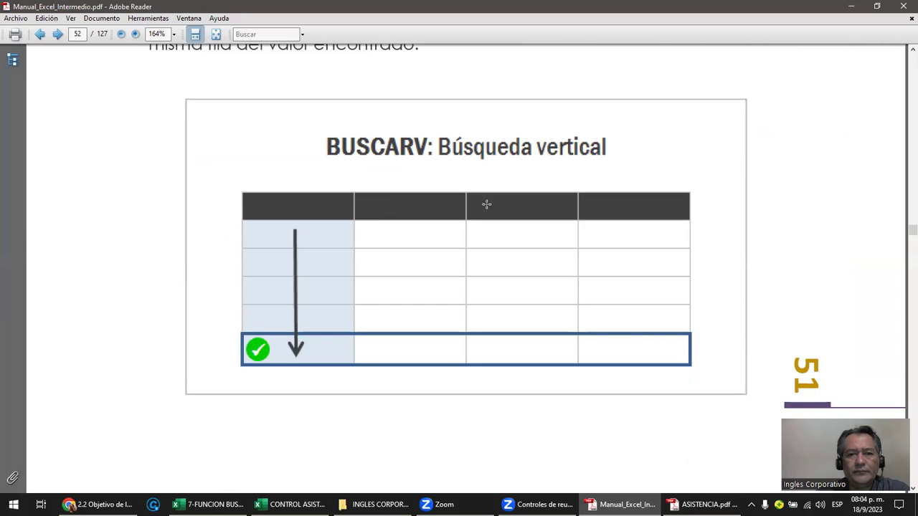
drag(307, 183, 316, 295)
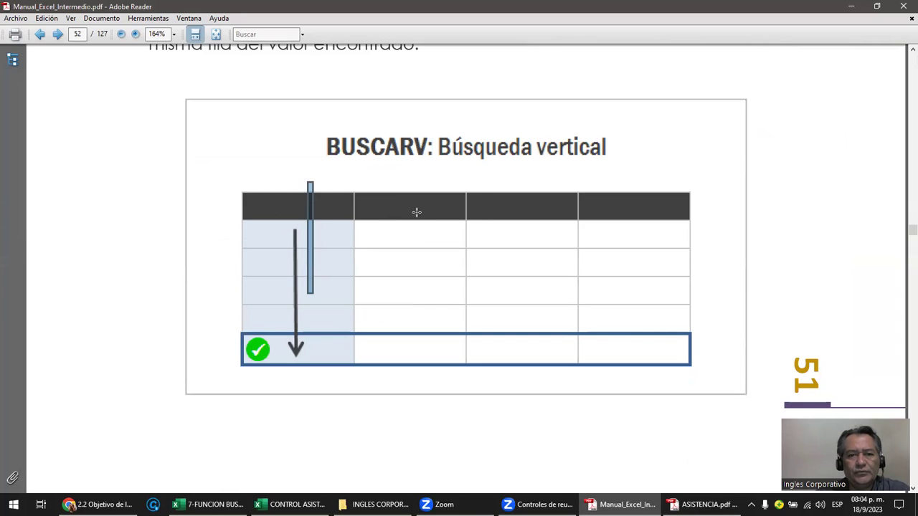
drag(416, 210, 433, 292)
drag(638, 206, 639, 264)
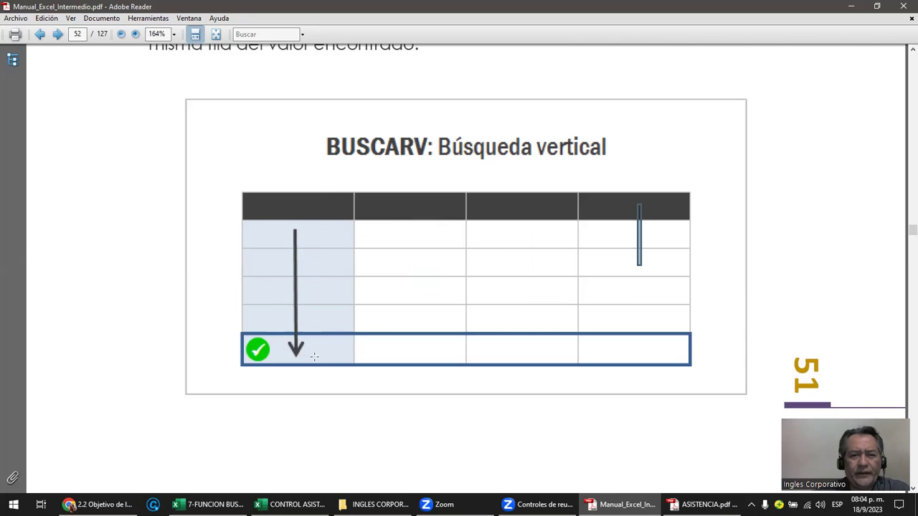
drag(274, 204, 315, 359)
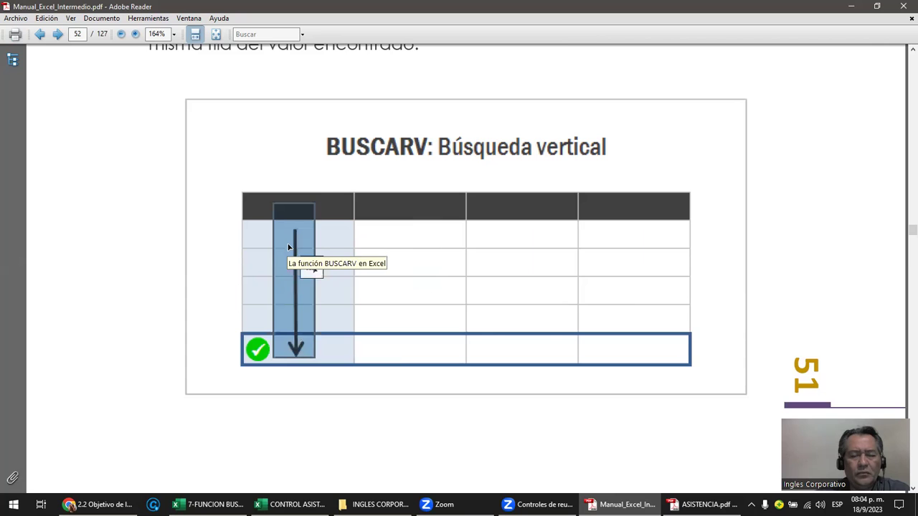
click(260, 221)
click(259, 223)
Select the BUSCARV slide image and mark the matched row's first cell.
drag(260, 222, 260, 231)
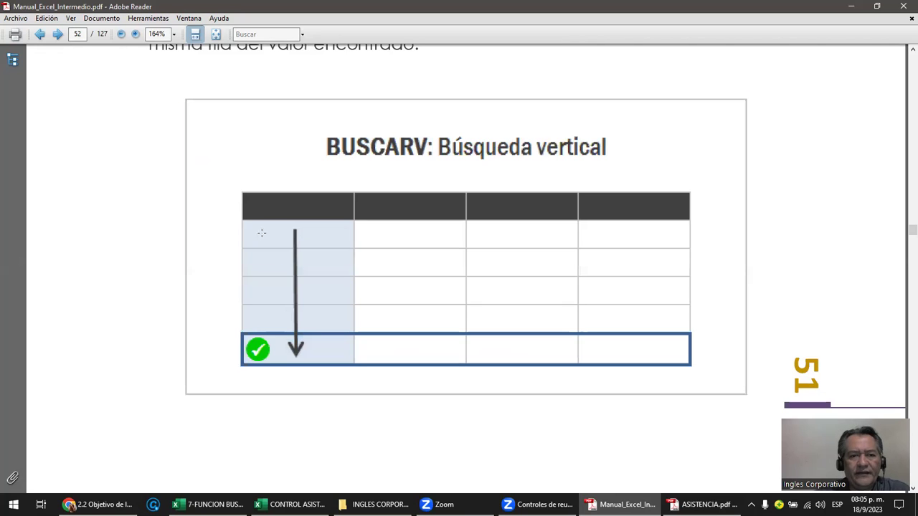
click(315, 234)
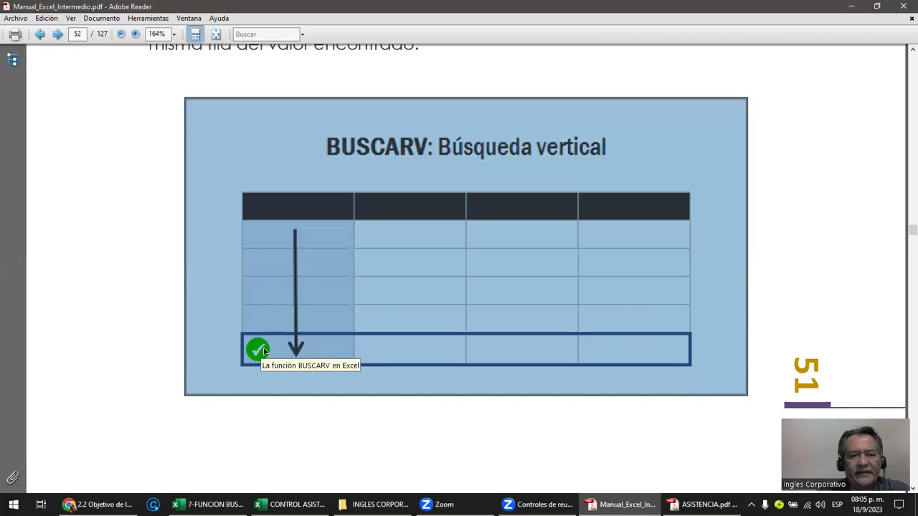
mouse_move(282, 365)
click(339, 350)
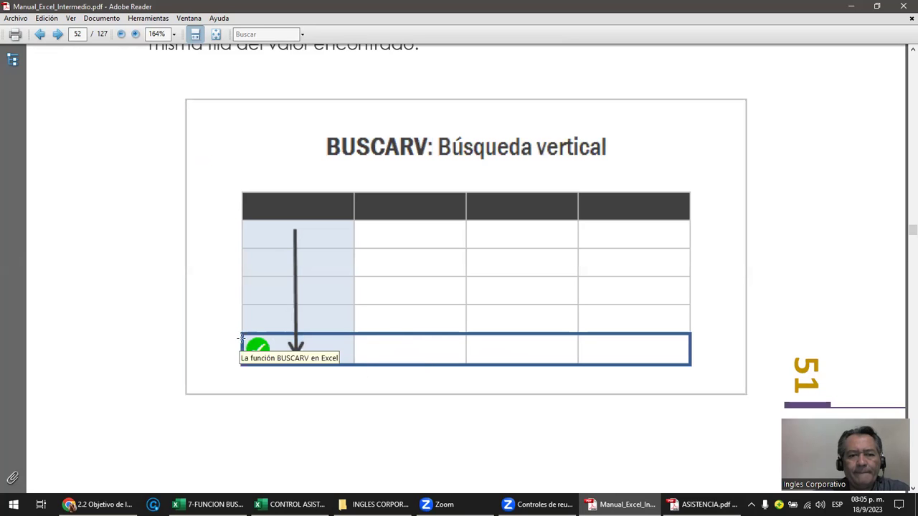
drag(239, 334, 332, 362)
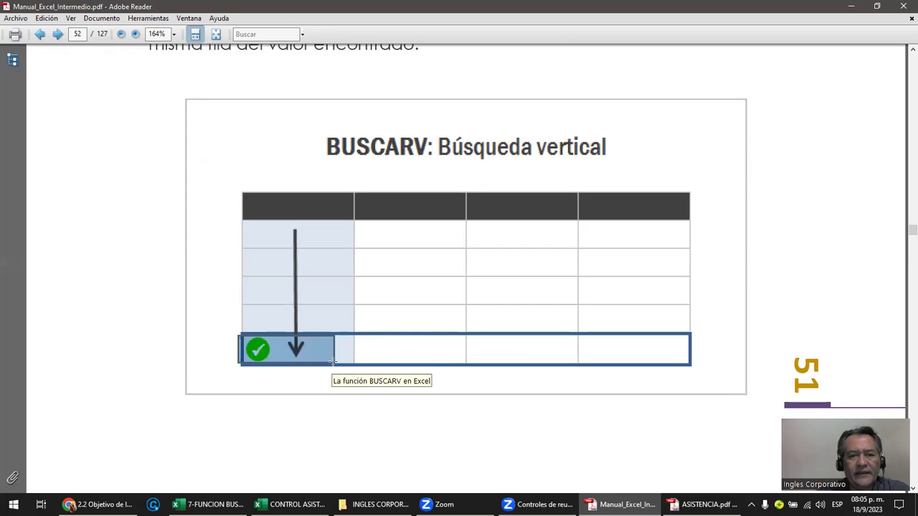
Scroll down to page 53's Argumentos de función screenshot.
scroll(336, 362, down, 3)
scroll(336, 362, down, 3)
scroll(338, 359, down, 4)
scroll(339, 357, down, 2)
scroll(339, 358, down, 3)
scroll(340, 360, down, 3)
scroll(339, 361, down, 3)
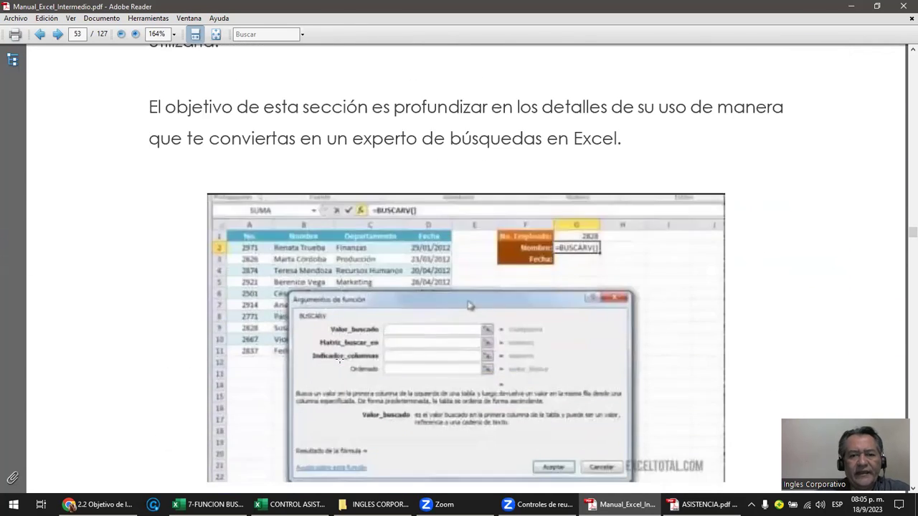
scroll(340, 360, down, 2)
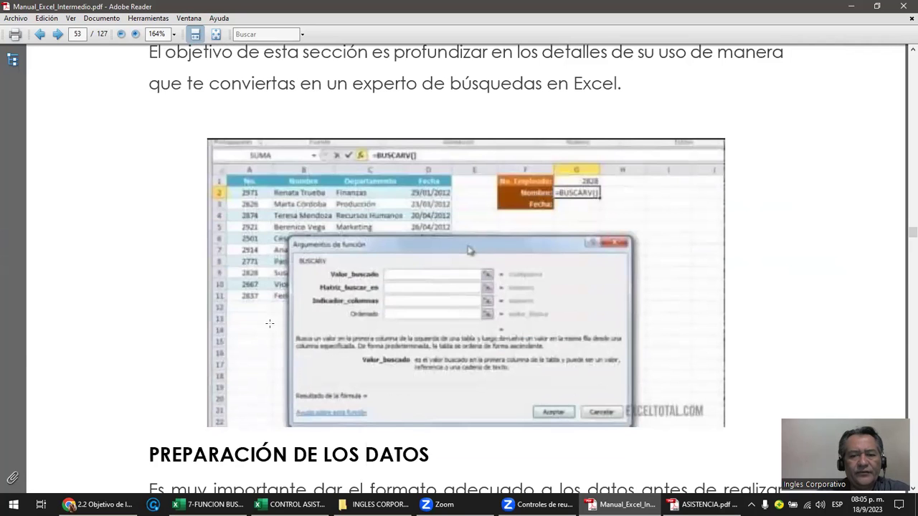
scroll(270, 324, down, 1)
Switch to the 7-FUNCION BUSCARV workbook and click into the NOTA IMPORTANTE text box.
click(208, 504)
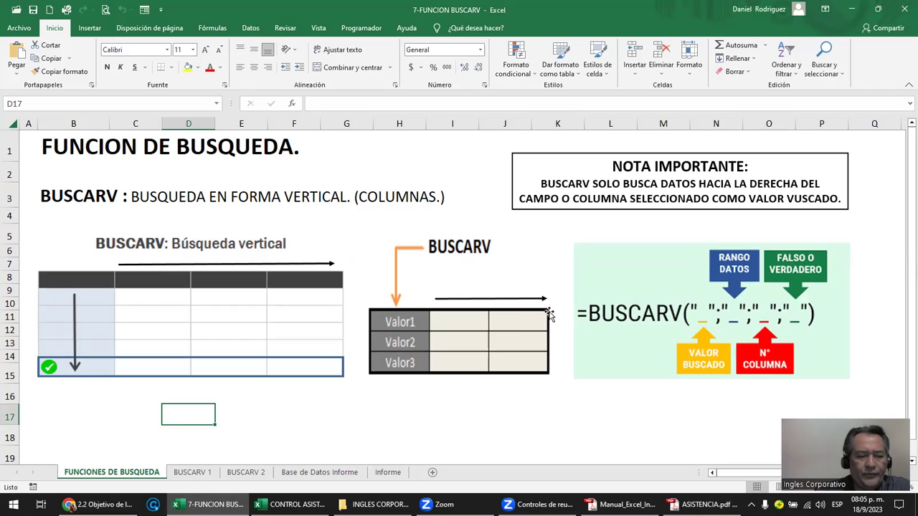
click(613, 165)
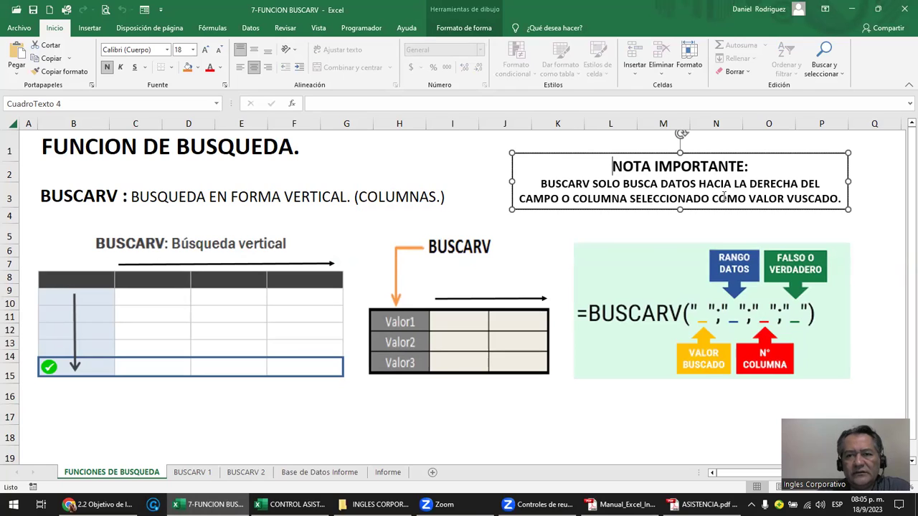
Fix VUSCADO to BUSCADO in the NOTA IMPORTANTE note, then go to the BUSCARV 1 sheet.
click(828, 210)
text(b)
key(BackSpace)
text(B)
key(Delete)
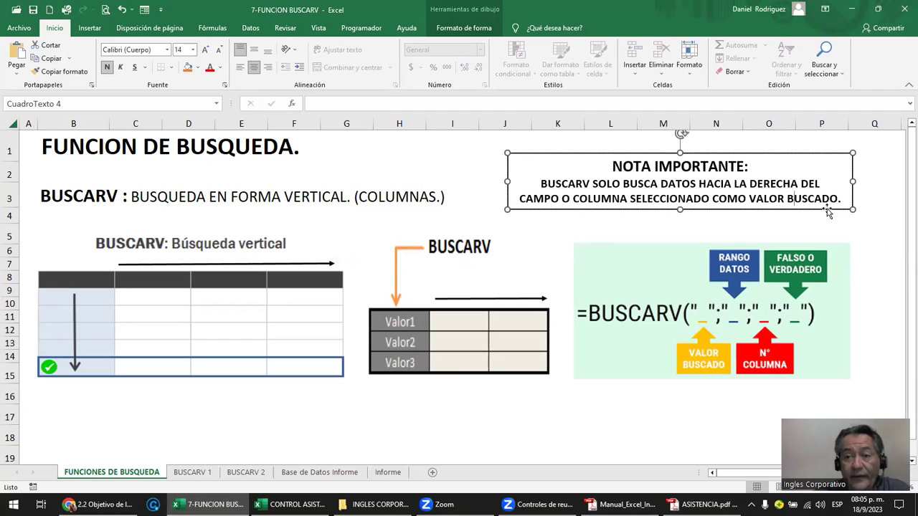
click(873, 229)
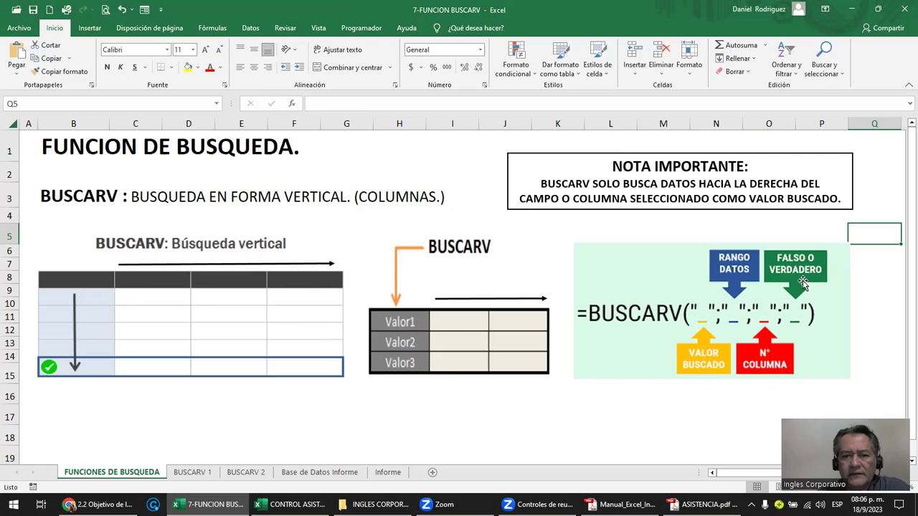
click(193, 474)
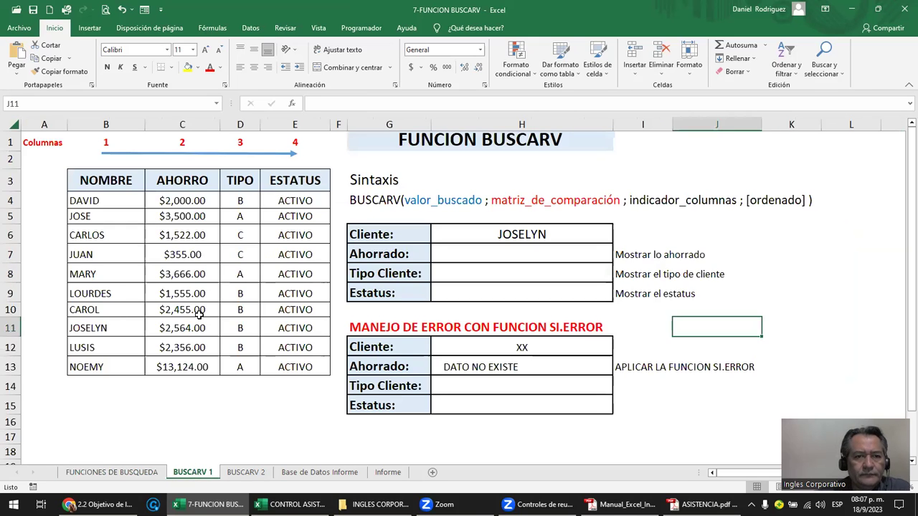
click(199, 314)
scroll(228, 151, down, 2)
scroll(230, 150, up, 2)
click(231, 153)
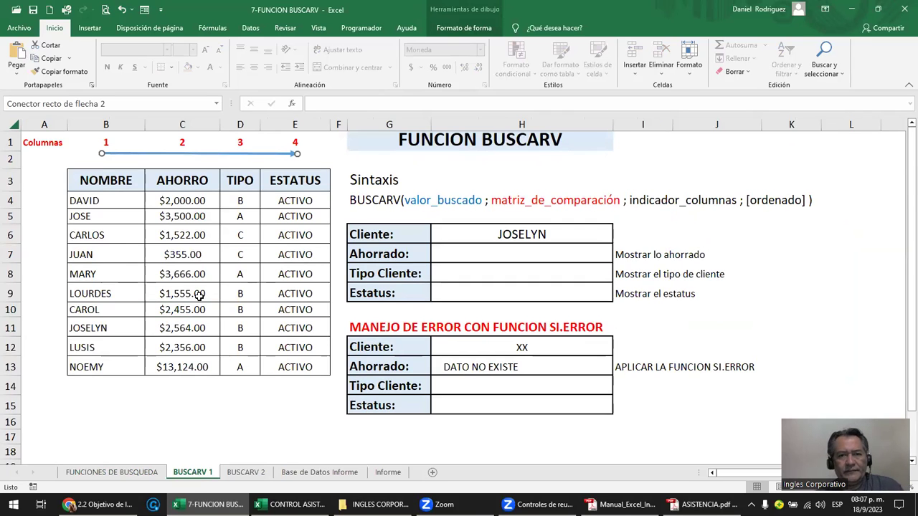
ctrl+scroll(199, 296, up, 1)
scroll(190, 283, up, 1)
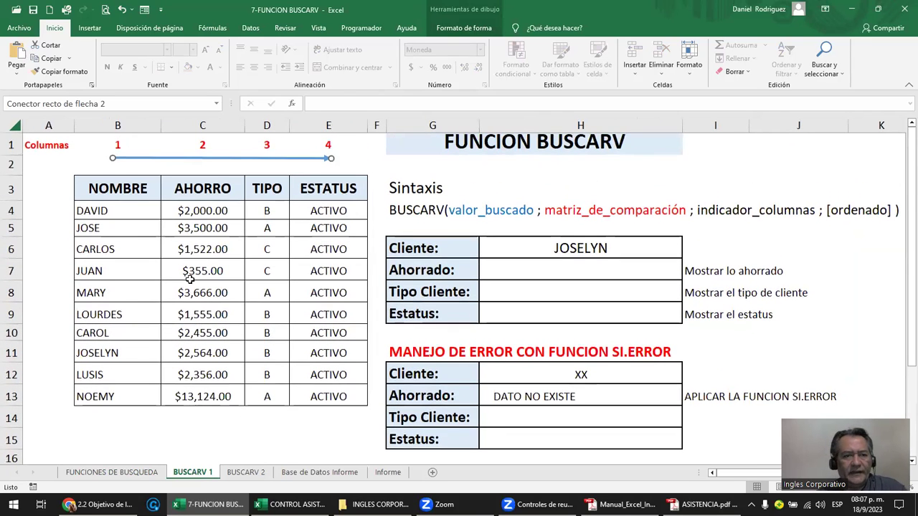
click(96, 190)
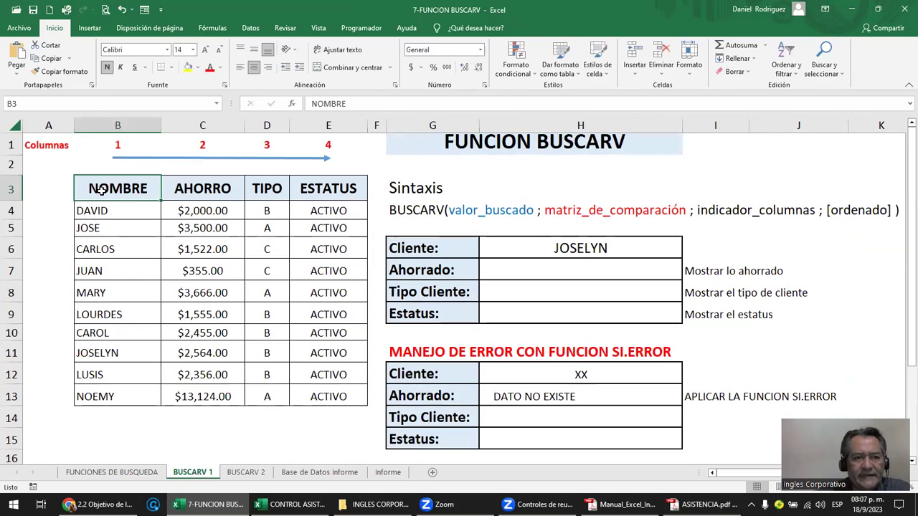
click(100, 209)
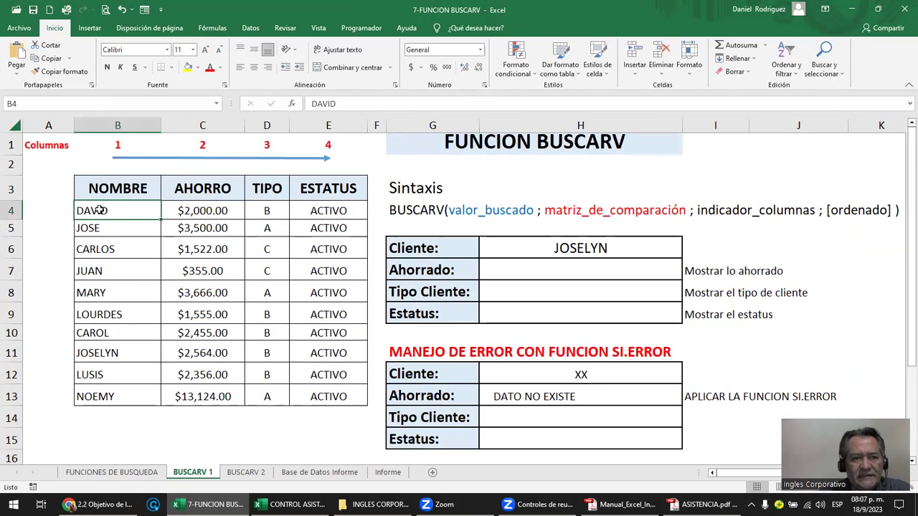
drag(101, 209, 331, 271)
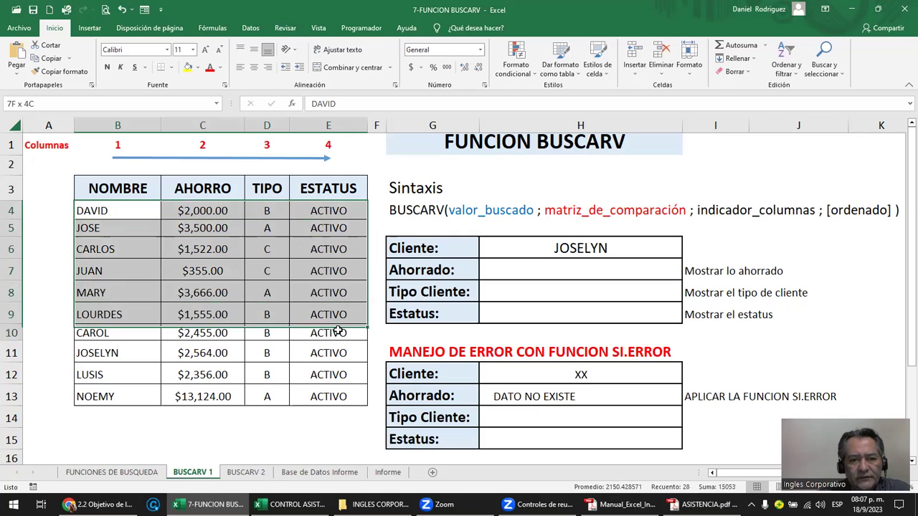
drag(331, 270, 345, 391)
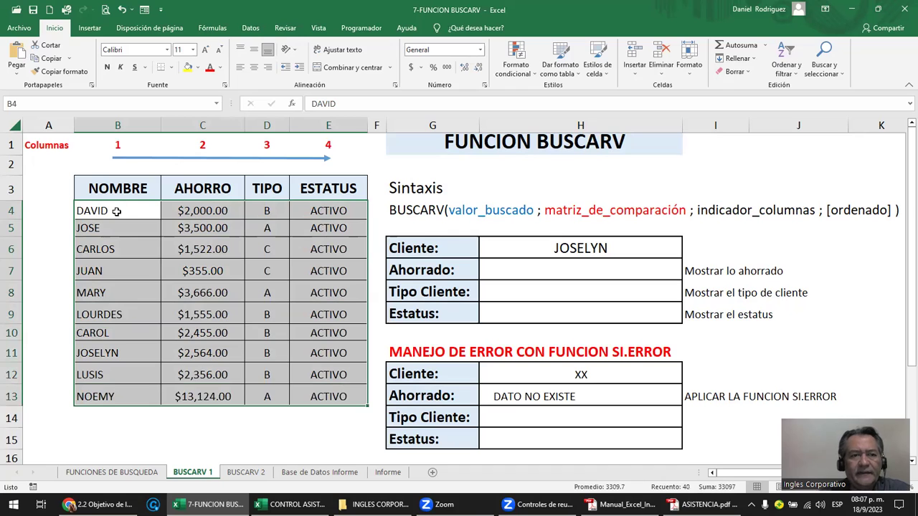
click(113, 144)
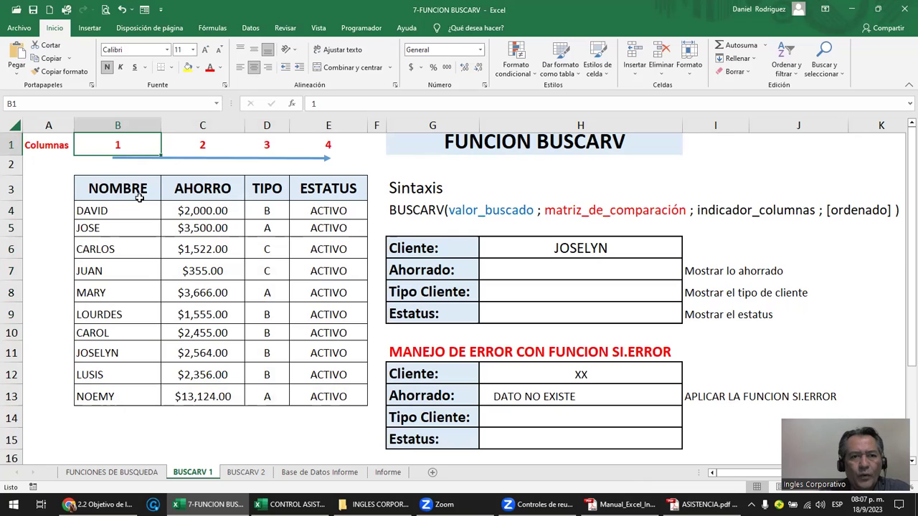
drag(113, 123, 329, 124)
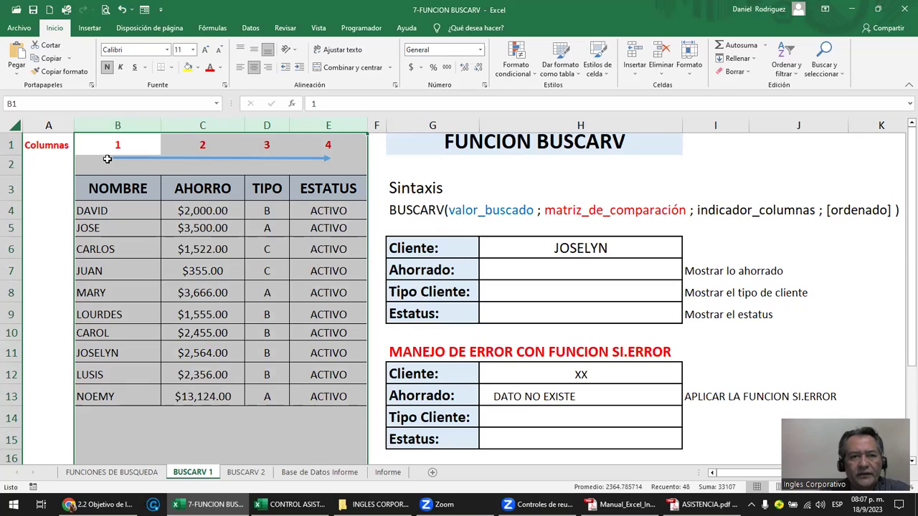
click(108, 192)
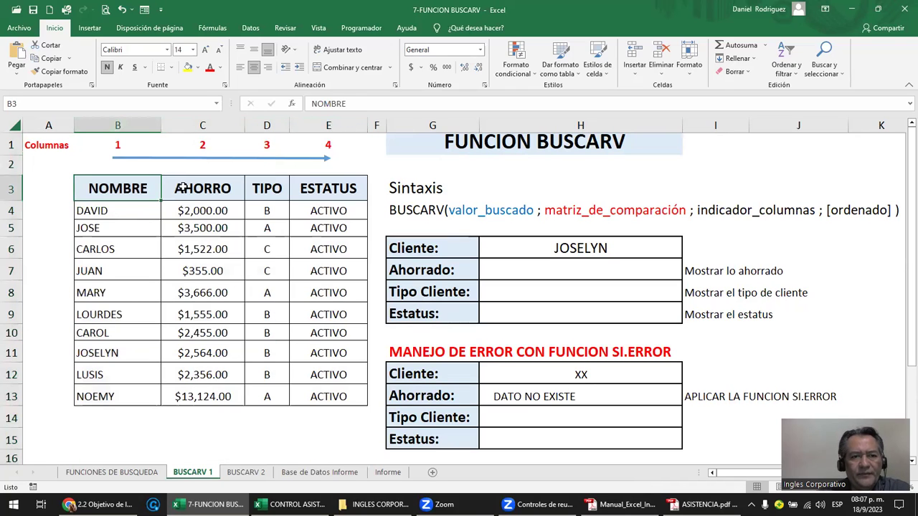
click(183, 188)
click(266, 188)
click(309, 183)
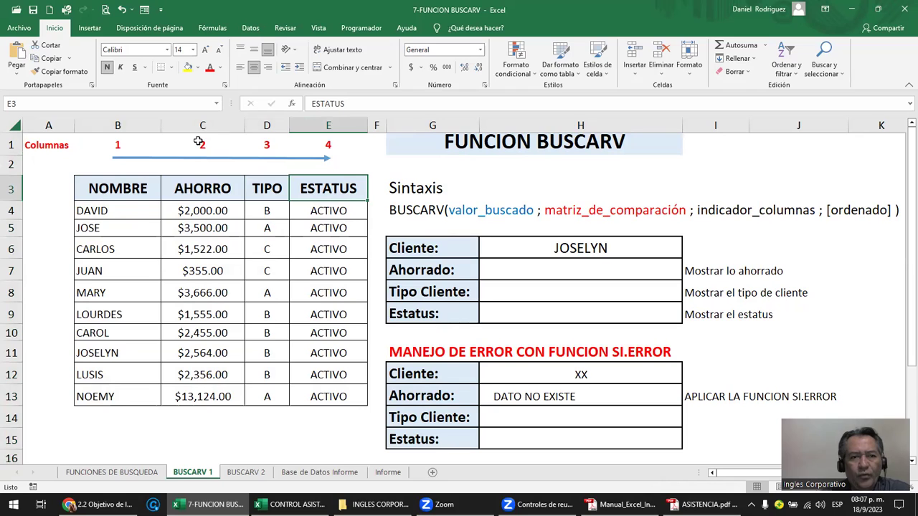
drag(109, 183, 294, 185)
key(Delete)
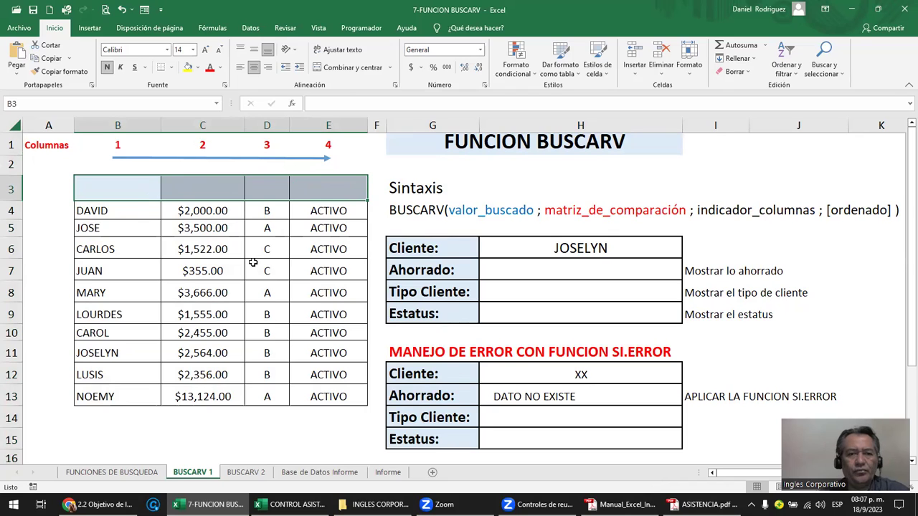
key(ctrl+z)
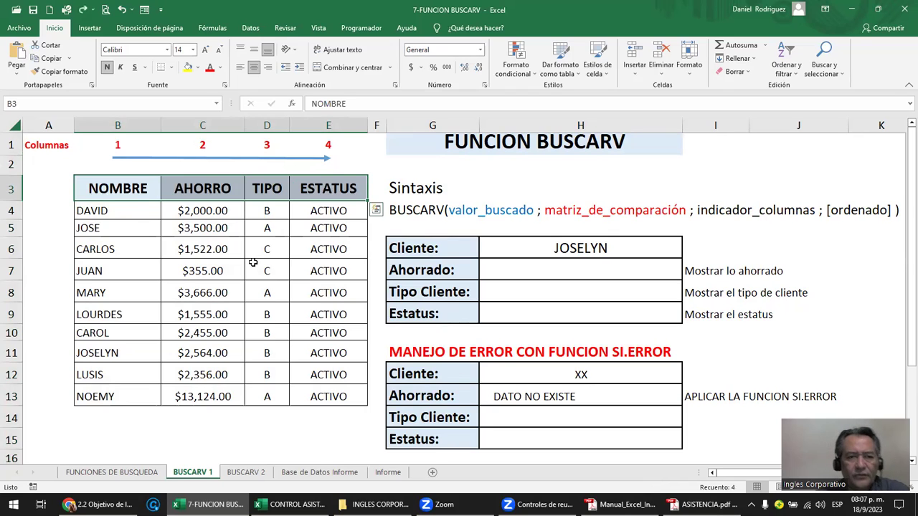
mouse_move(112, 211)
mouse_down()
mouse_move(333, 353)
mouse_move(341, 391)
mouse_up()
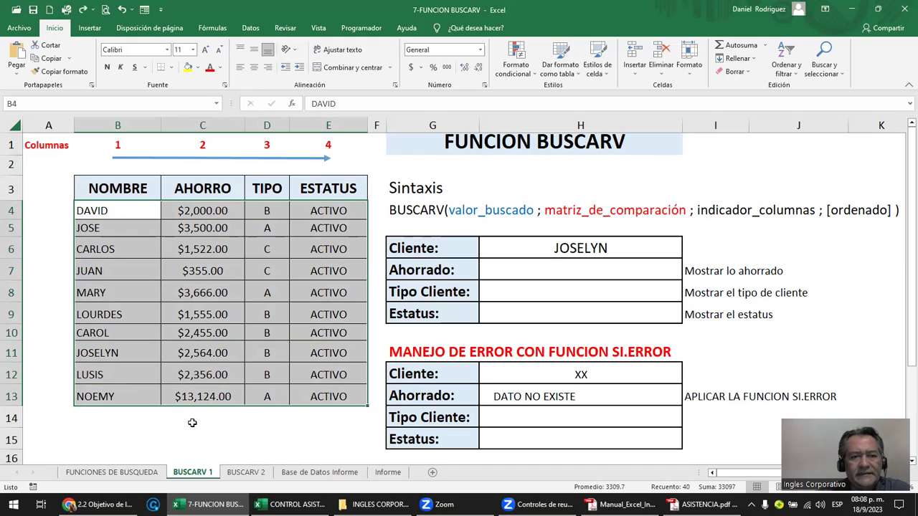
click(193, 423)
Select B4:E13, name it DATOS in the Name Box, and check it in the Name Box list.
click(107, 211)
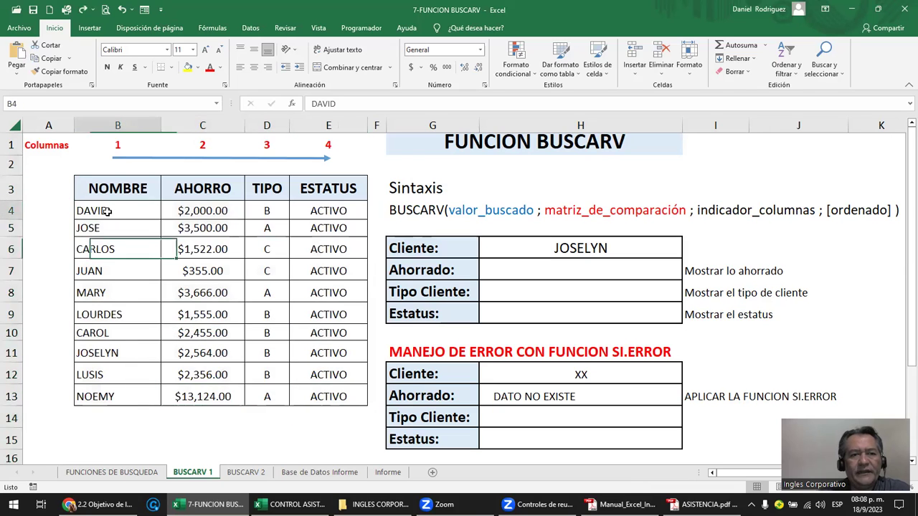
drag(106, 210, 332, 398)
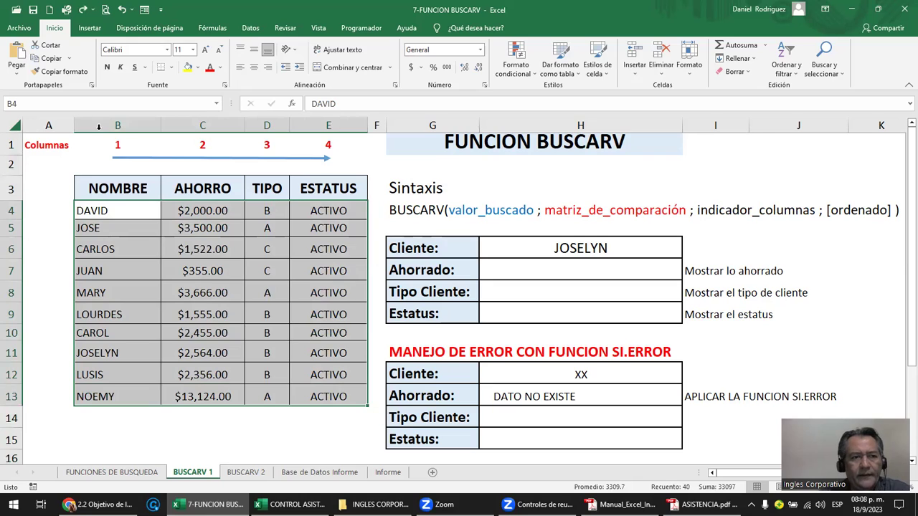
click(51, 104)
text(d)
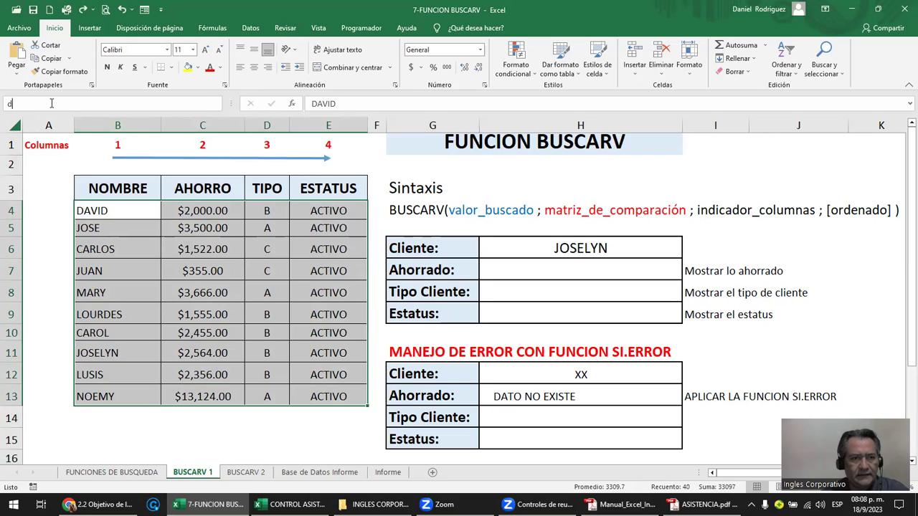
text(DATOS)
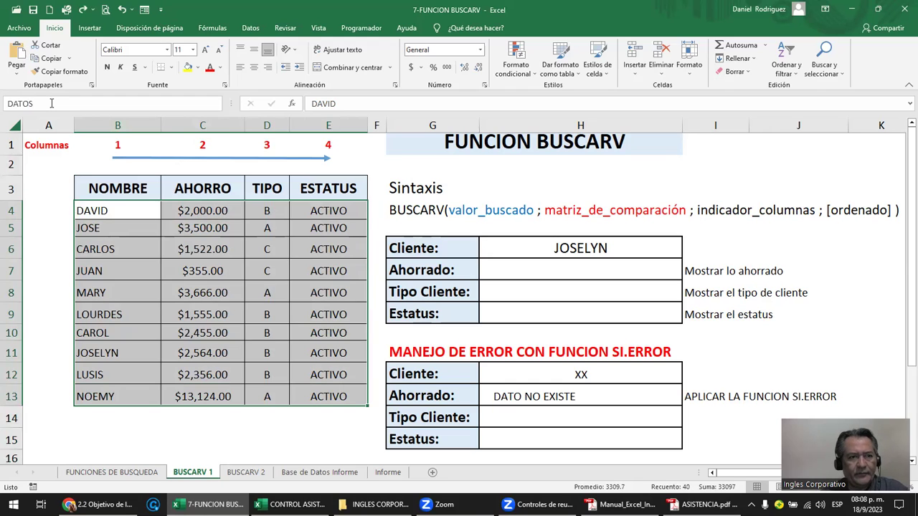
key(Return)
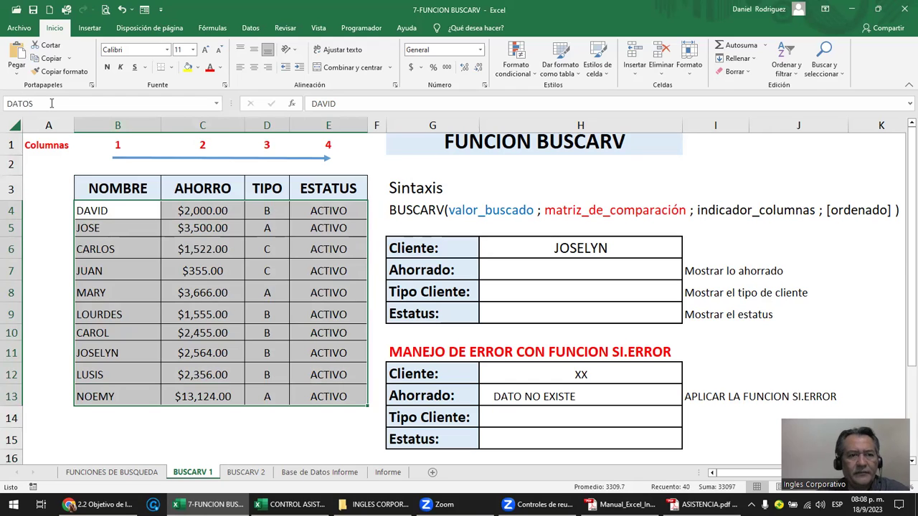
click(55, 168)
click(215, 104)
click(212, 116)
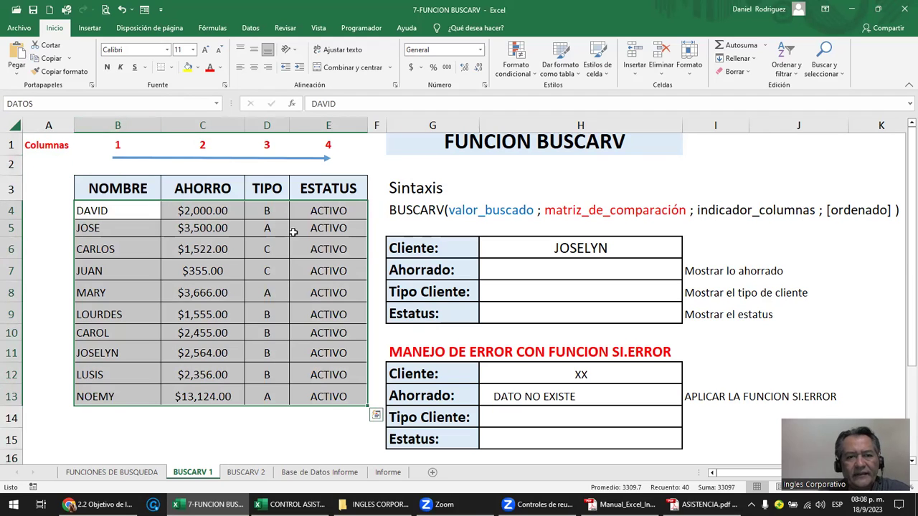
click(119, 225)
click(107, 125)
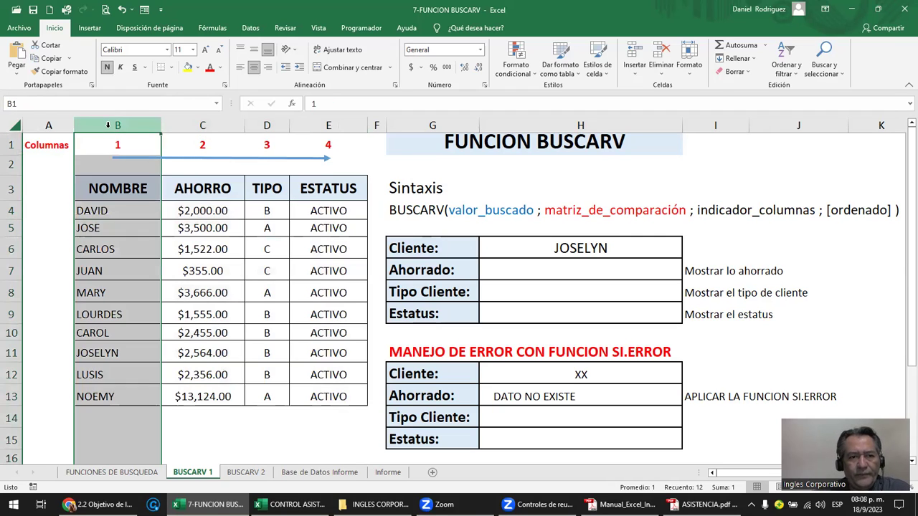
drag(117, 209, 119, 396)
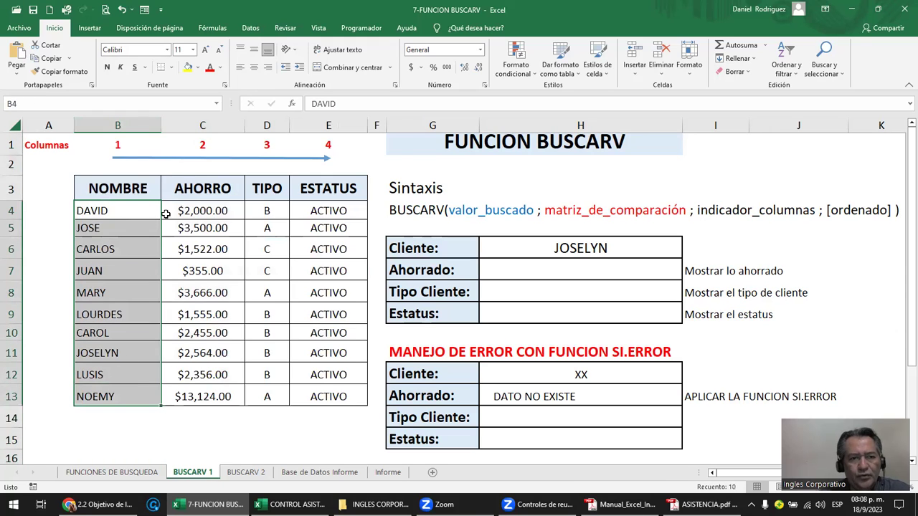
click(167, 159)
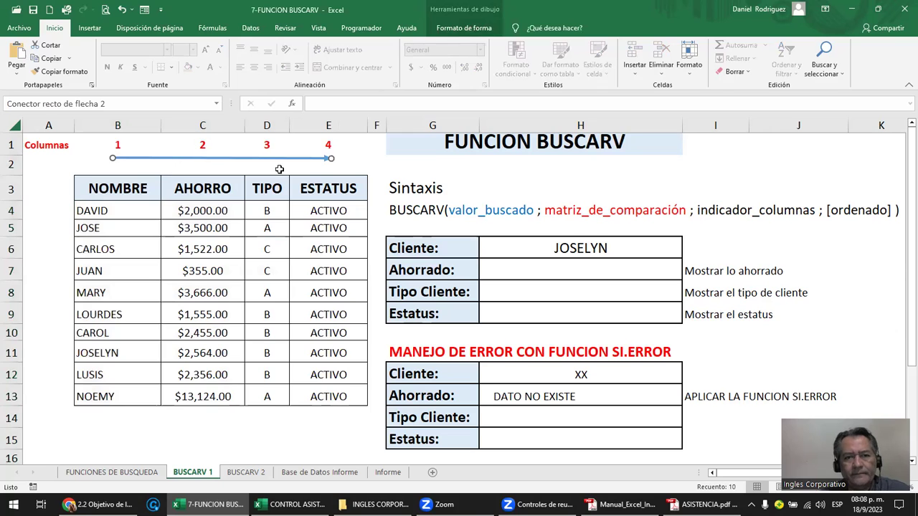
click(231, 190)
click(263, 190)
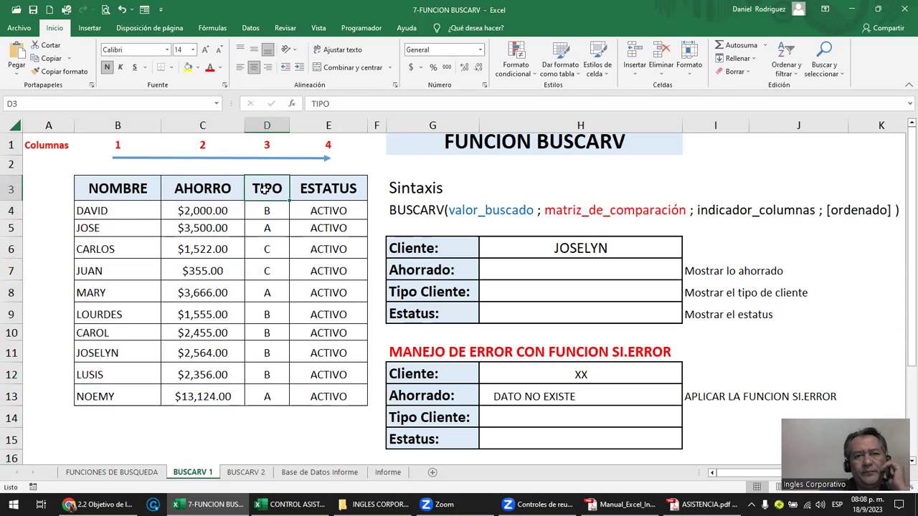
click(332, 195)
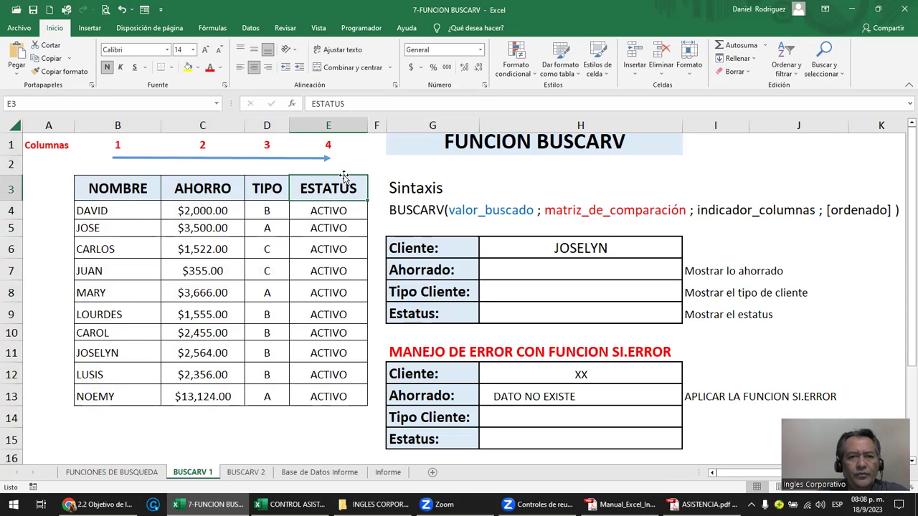
click(219, 193)
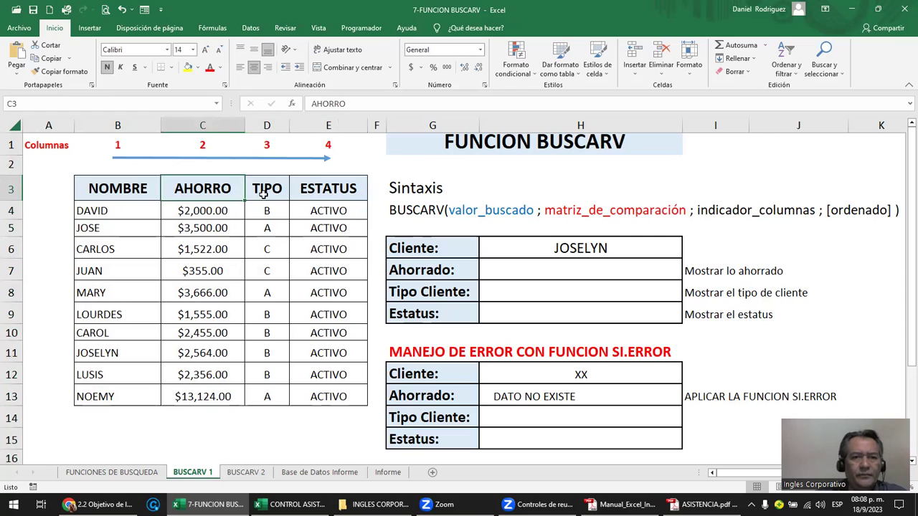
click(266, 190)
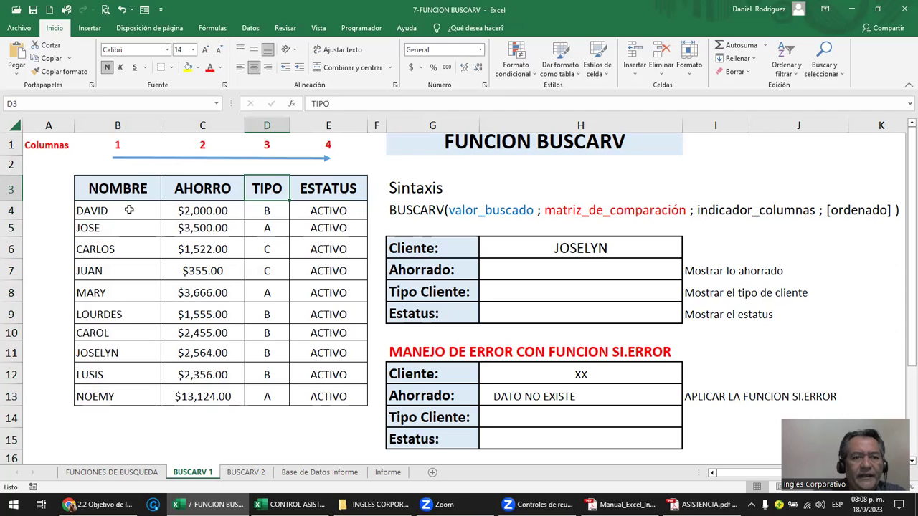
click(93, 210)
click(52, 194)
text(DUI)
key(Return)
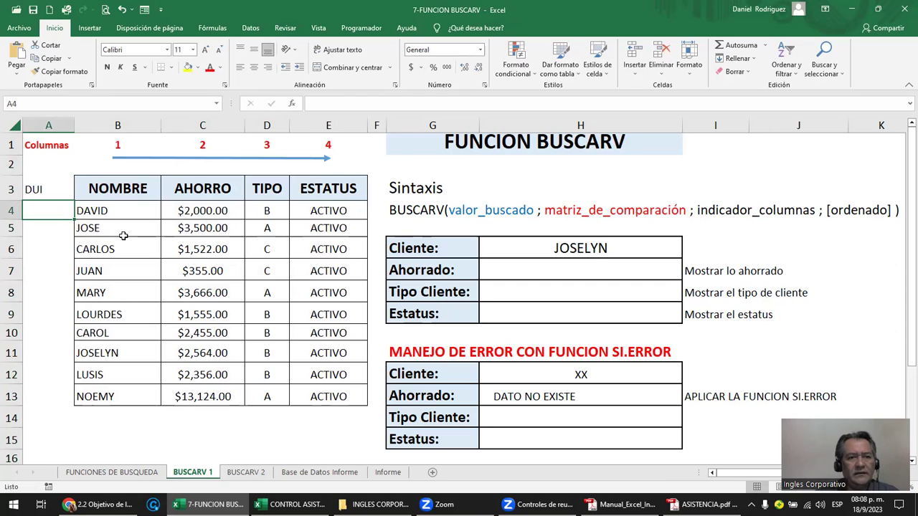
click(111, 192)
click(60, 71)
click(43, 191)
click(49, 211)
text(1)
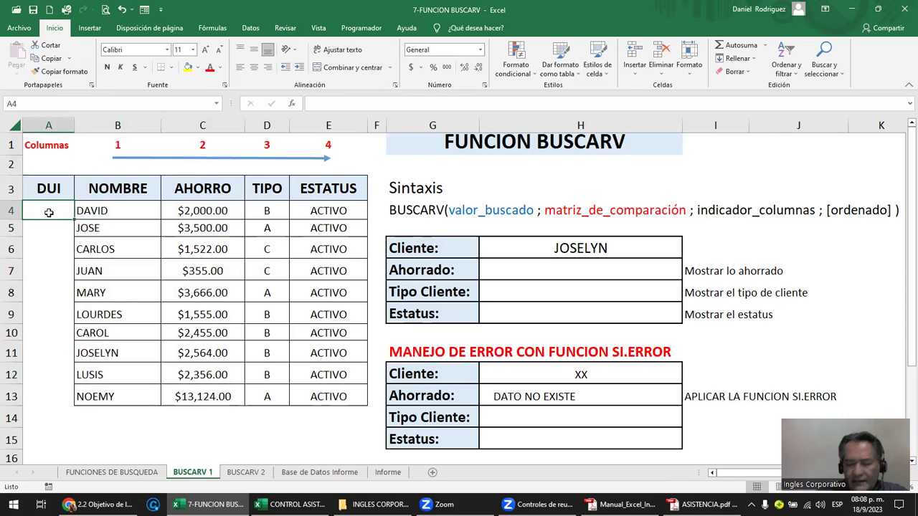
text(23)
key(ctrl+Return)
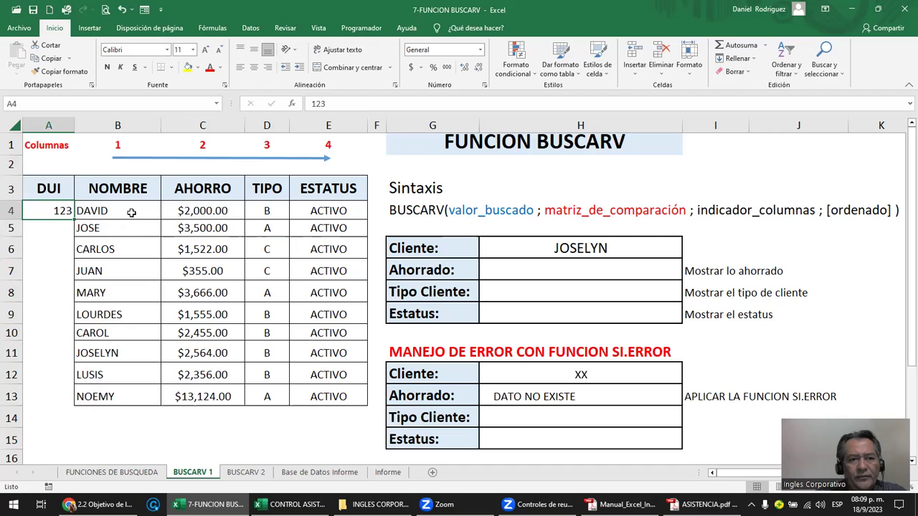
click(65, 230)
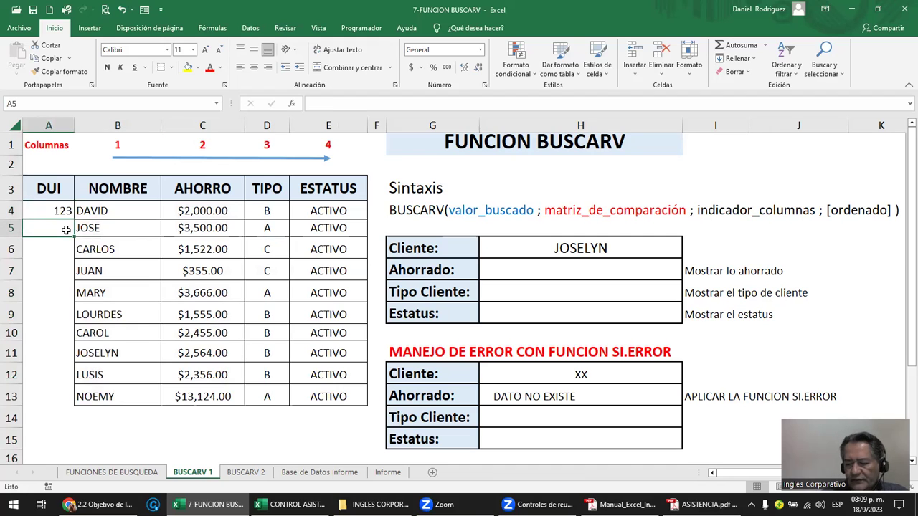
text(456)
key(Return)
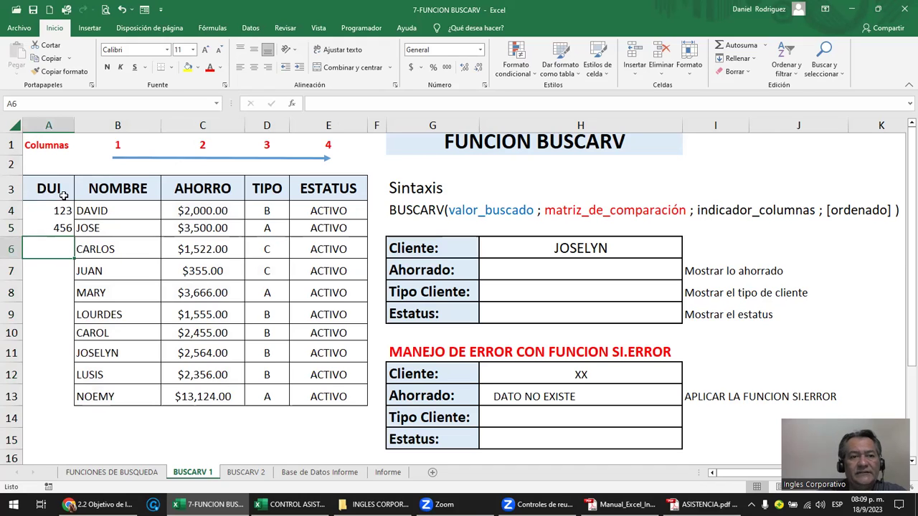
click(59, 185)
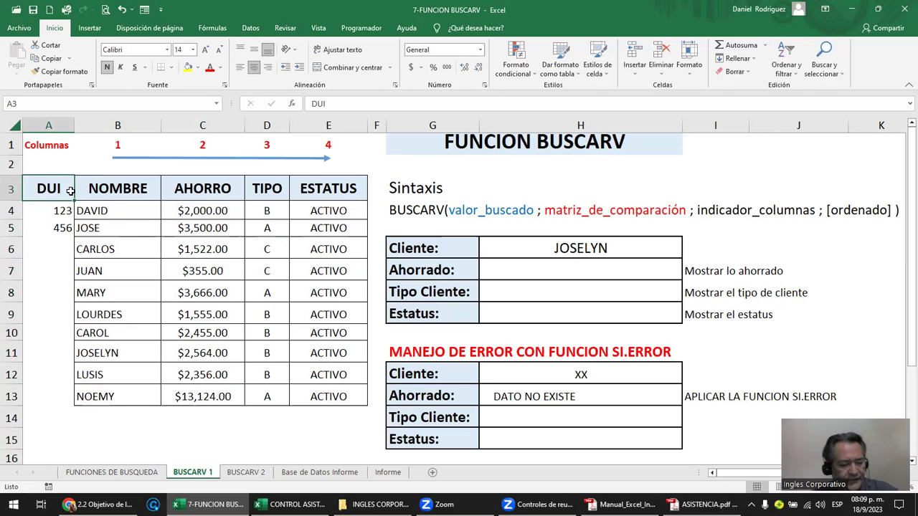
key(ctrl+z)
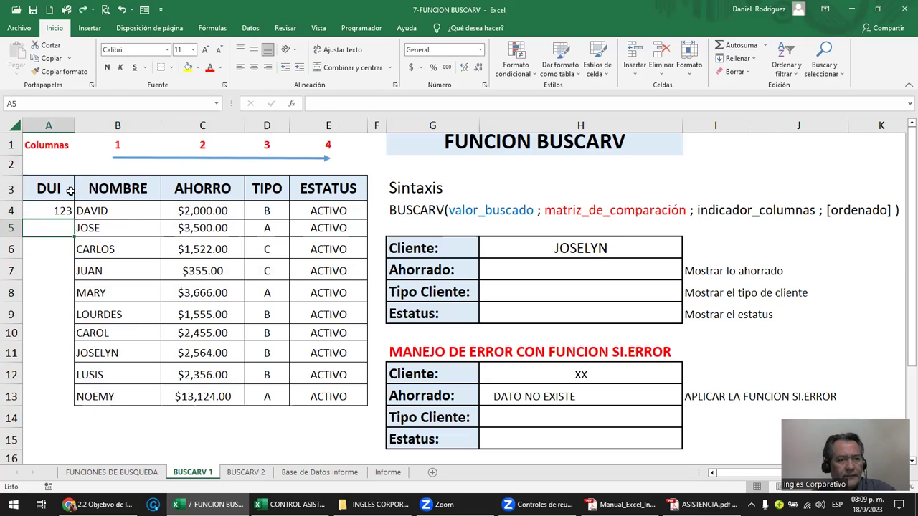
key(ctrl+z)
key(ctrl+z)
key(ctrl+z)
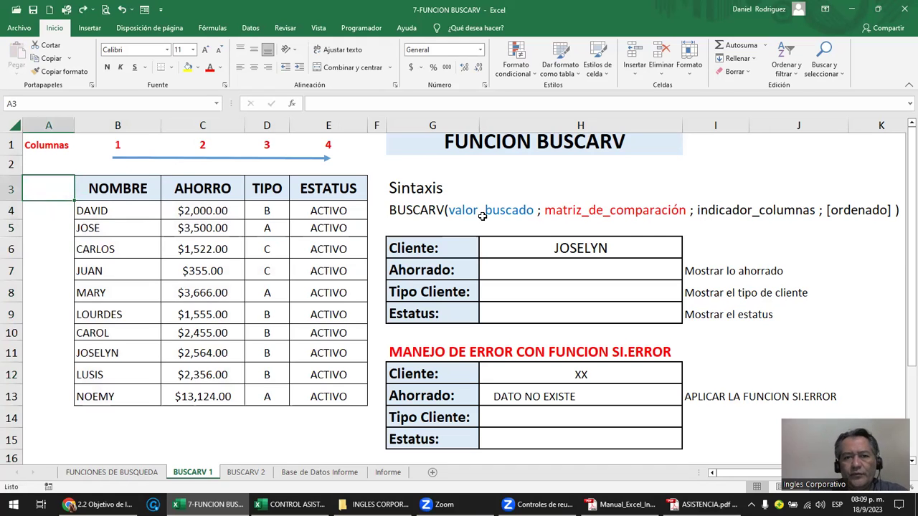
mouse_move(430, 248)
mouse_down()
mouse_move(542, 284)
mouse_move(550, 306)
mouse_up()
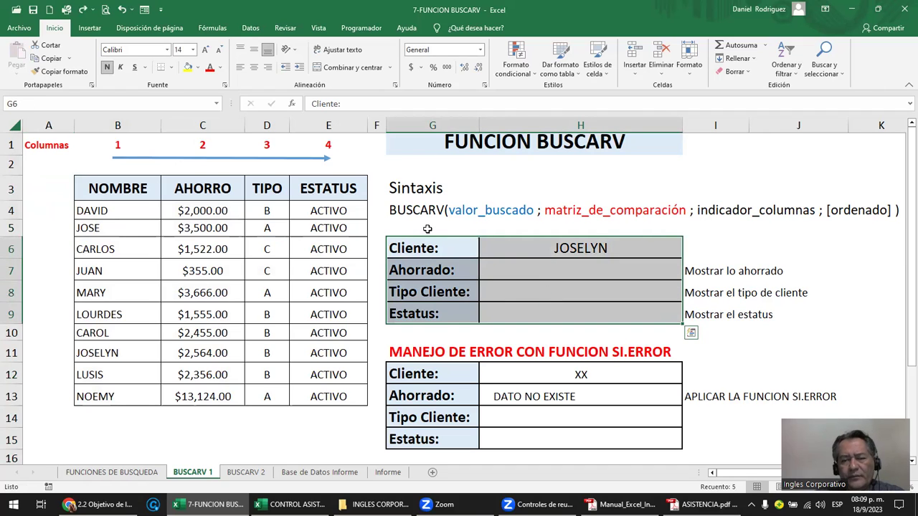
click(586, 224)
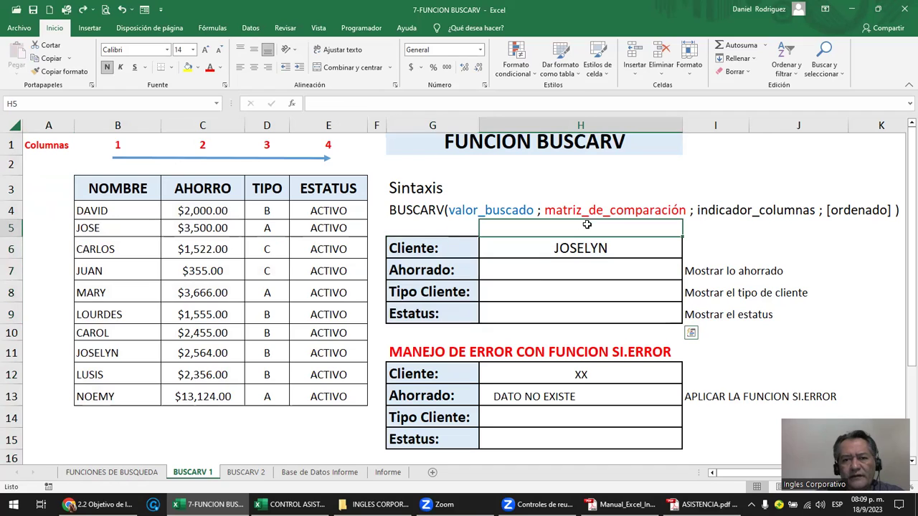
drag(410, 231, 575, 230)
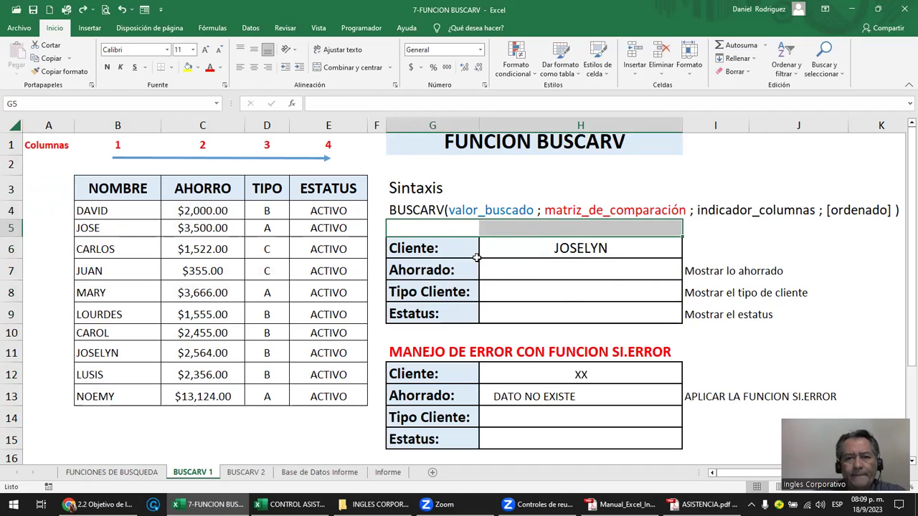
click(563, 247)
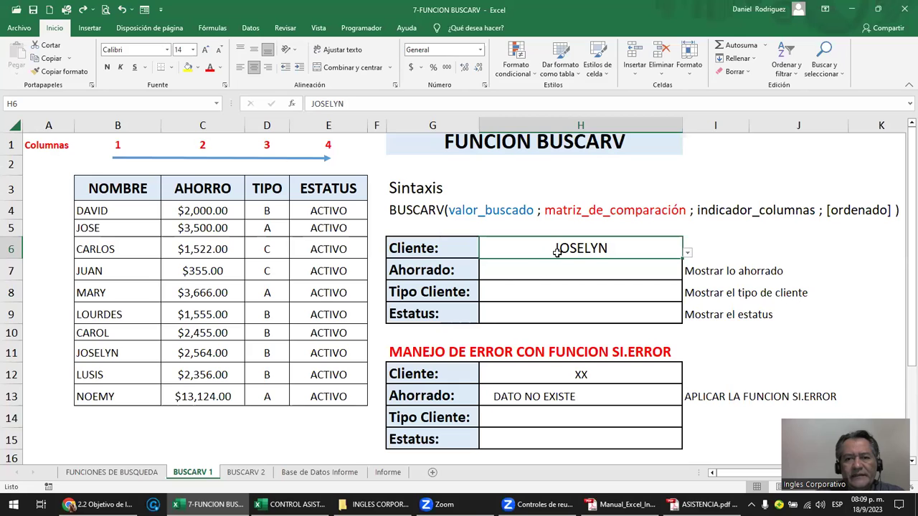
click(687, 252)
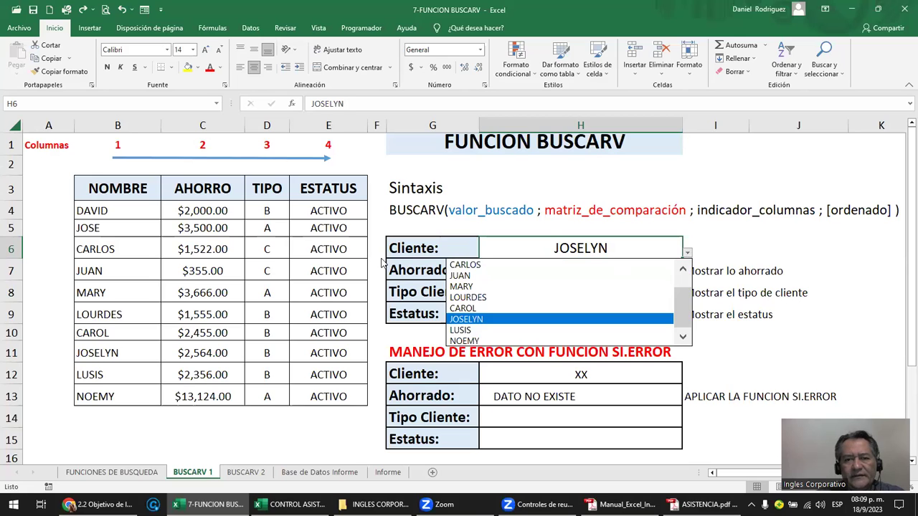
click(107, 208)
drag(125, 216, 122, 397)
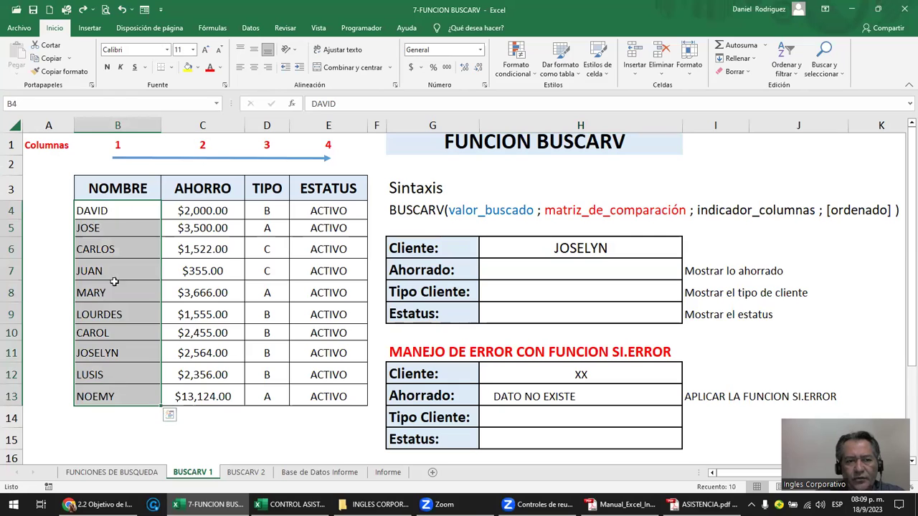
click(112, 126)
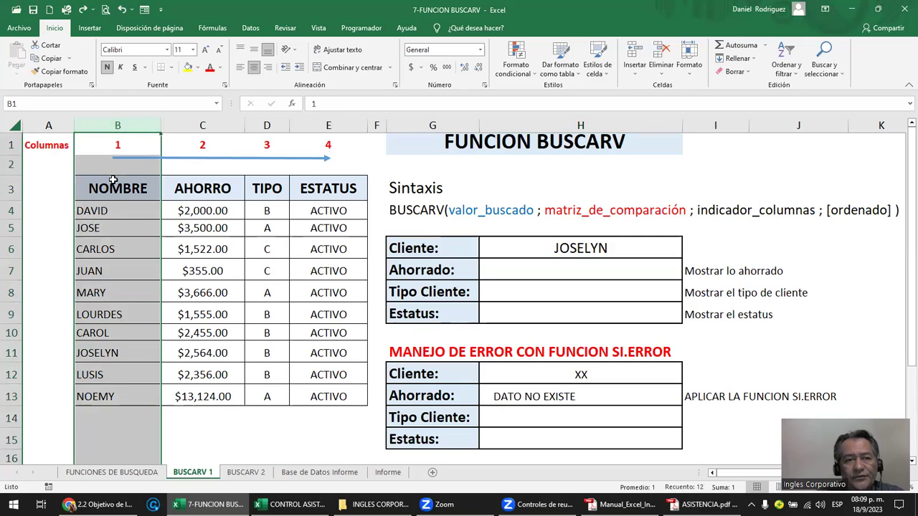
click(109, 209)
click(114, 230)
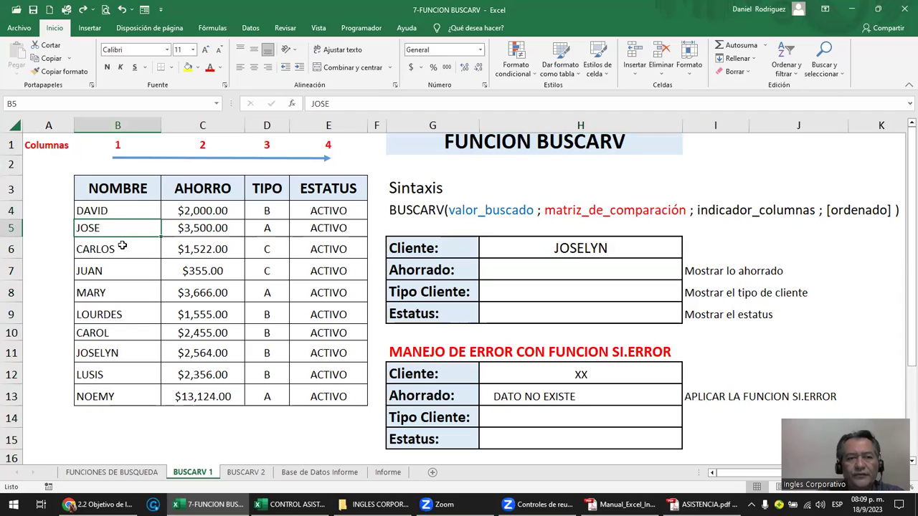
click(113, 249)
click(117, 270)
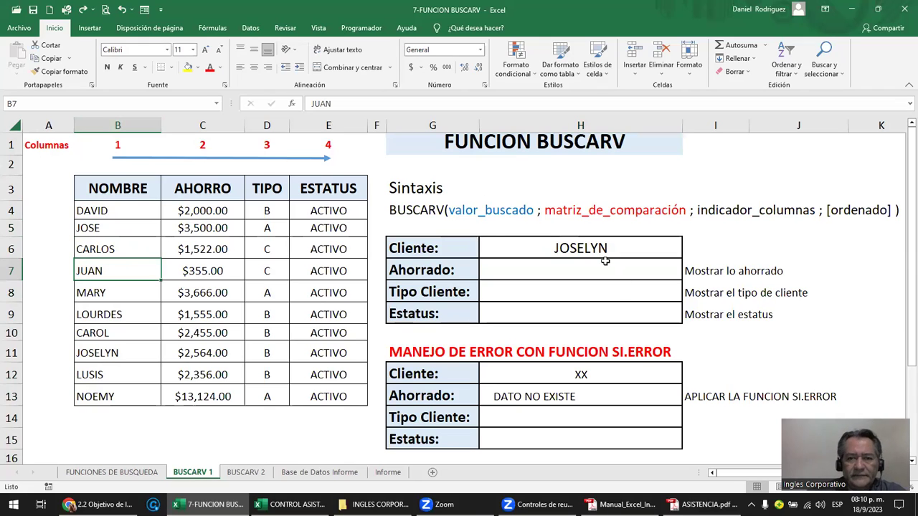
click(599, 249)
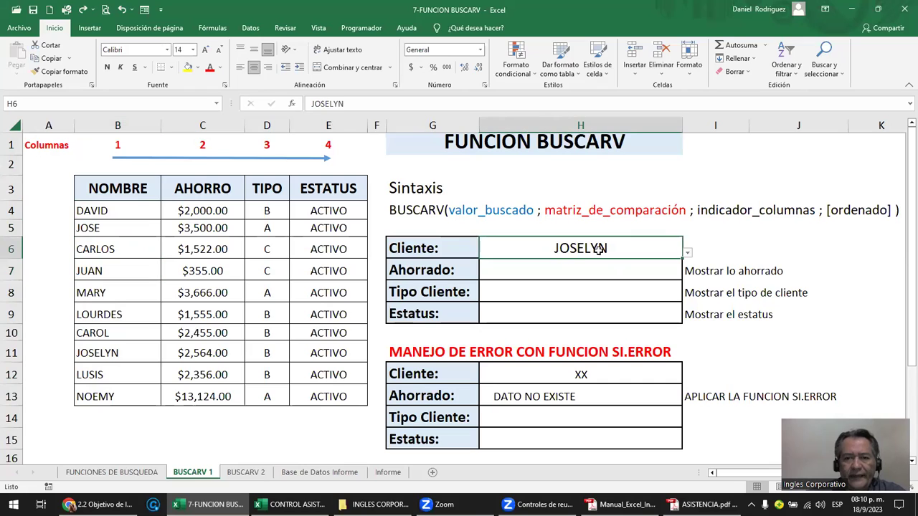
click(687, 254)
drag(687, 304, 685, 284)
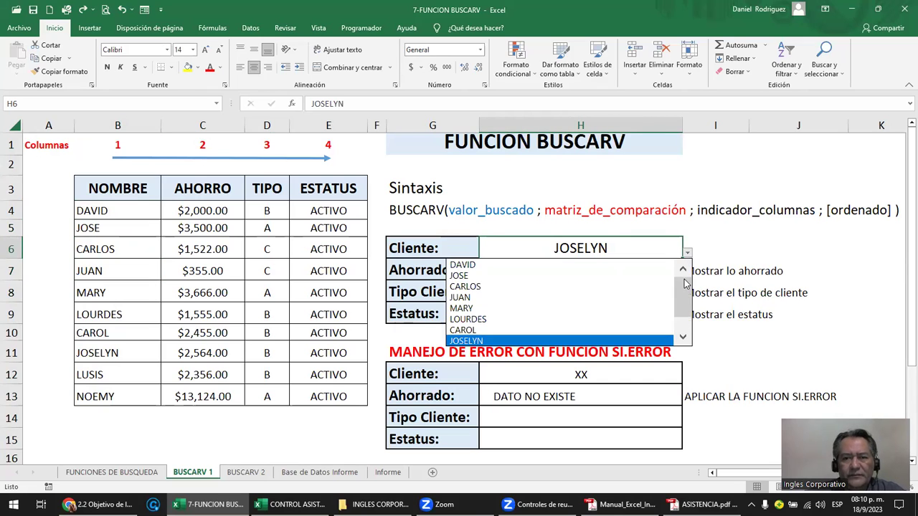
click(632, 252)
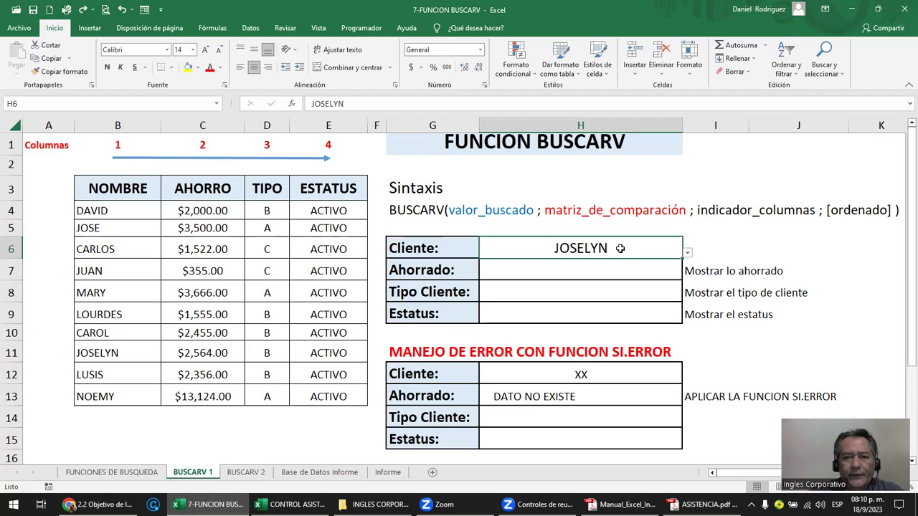
click(120, 249)
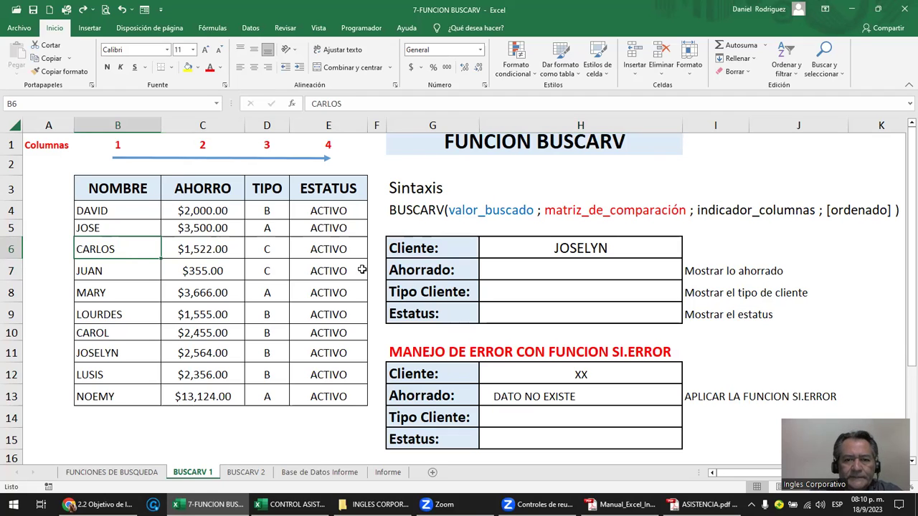
click(610, 246)
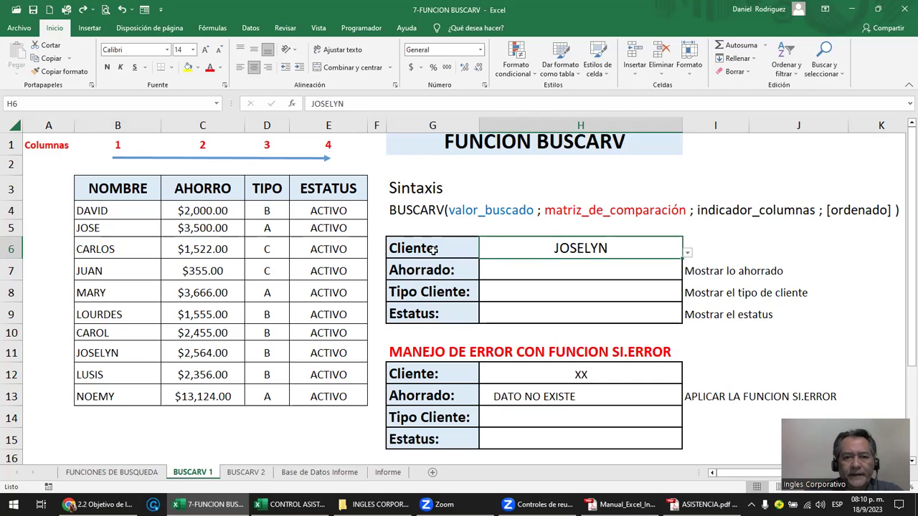
drag(435, 251, 606, 249)
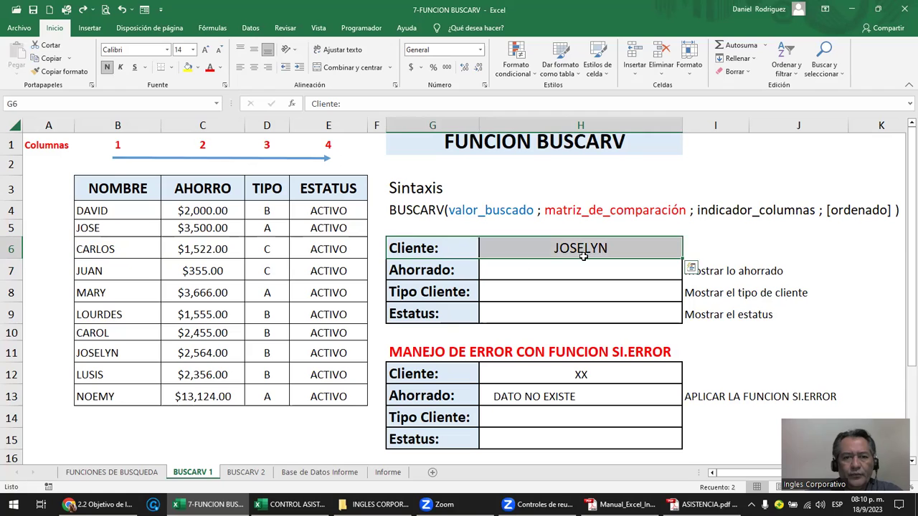
click(439, 250)
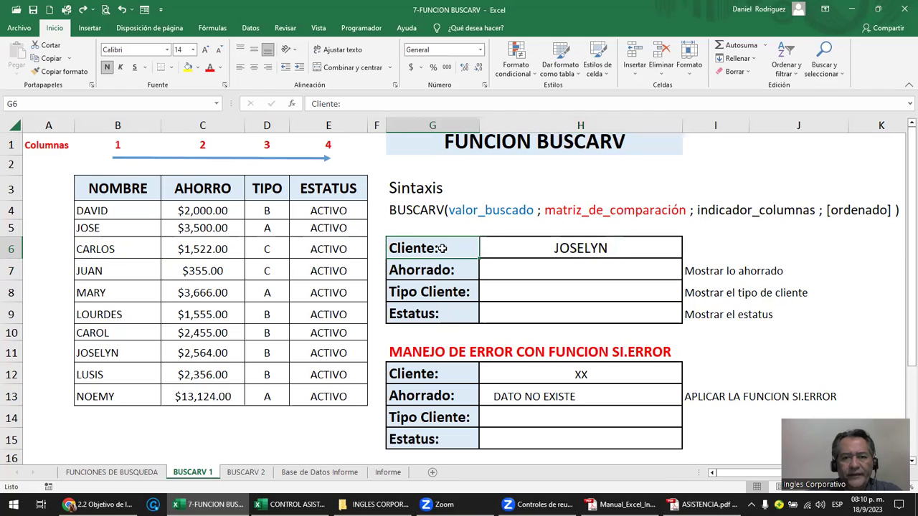
click(539, 248)
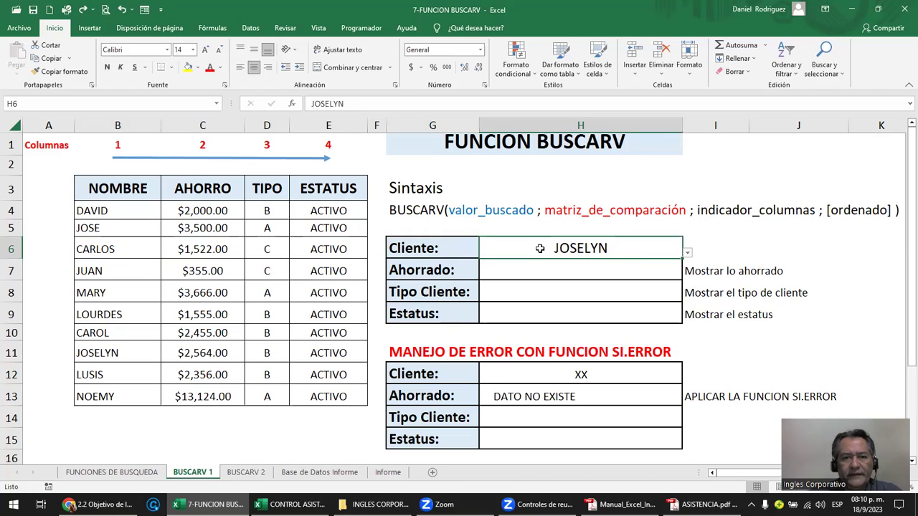
click(441, 270)
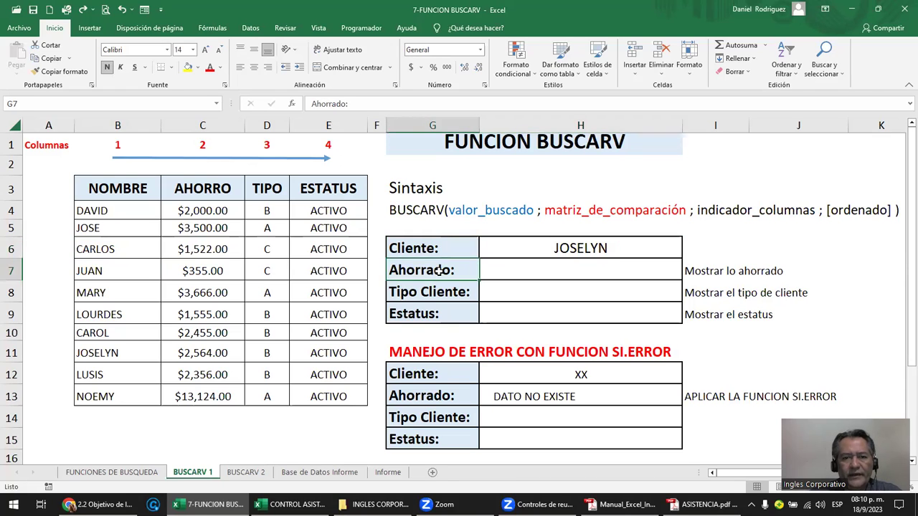
click(532, 270)
click(208, 216)
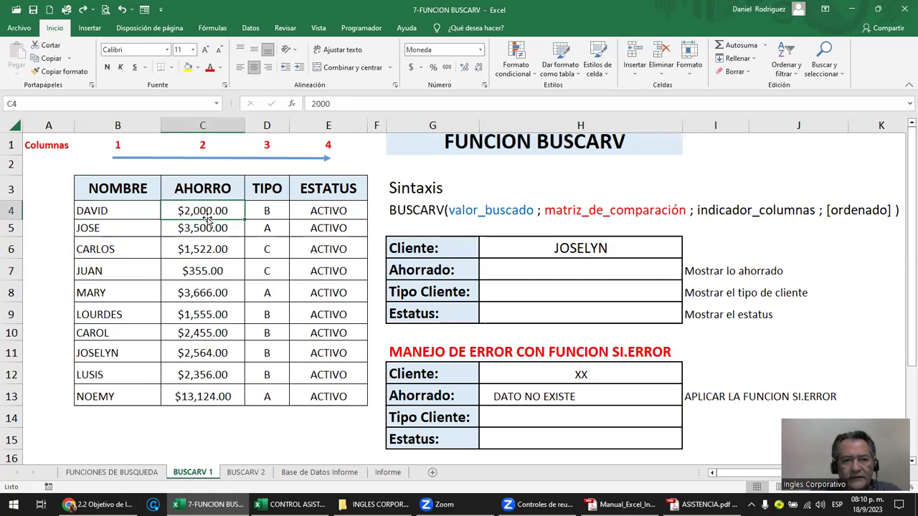
click(421, 300)
click(535, 285)
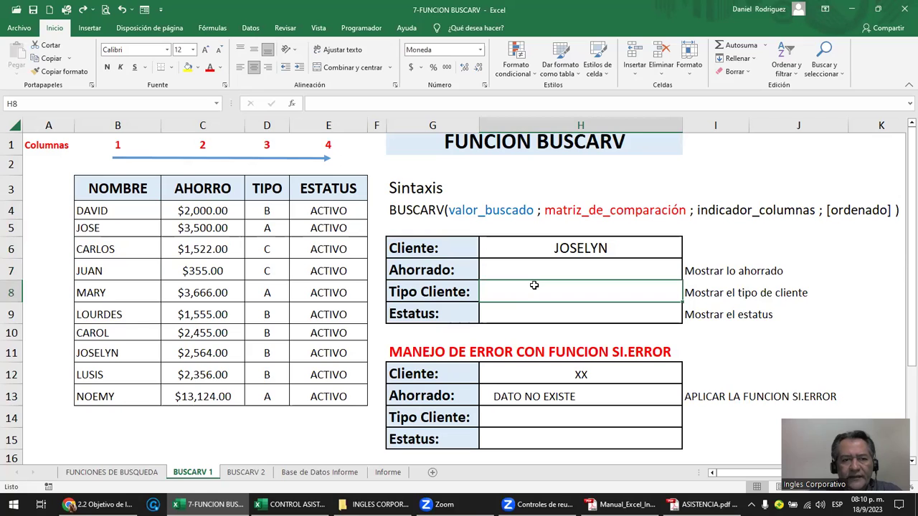
click(560, 309)
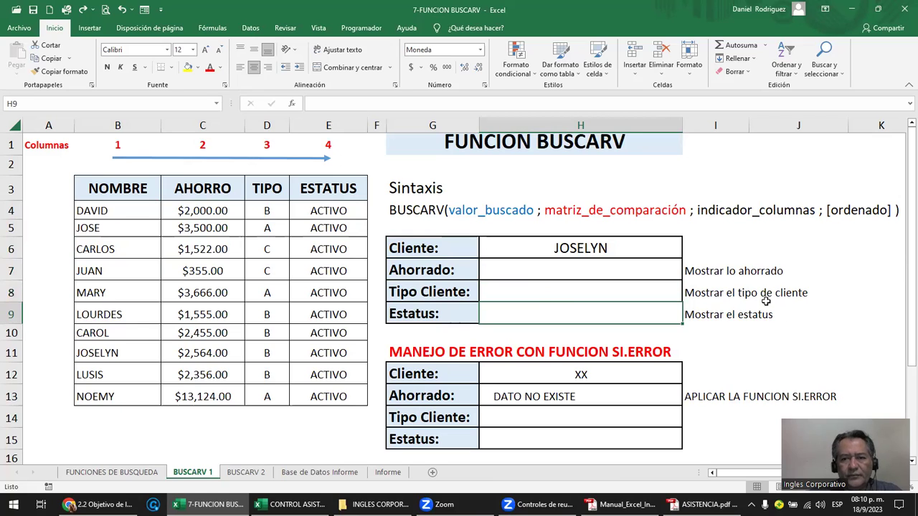
click(716, 276)
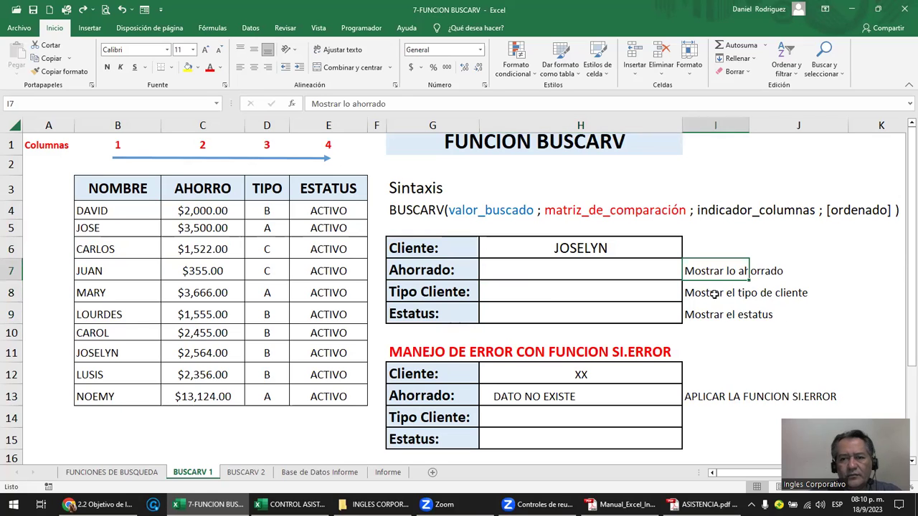
click(715, 294)
click(707, 314)
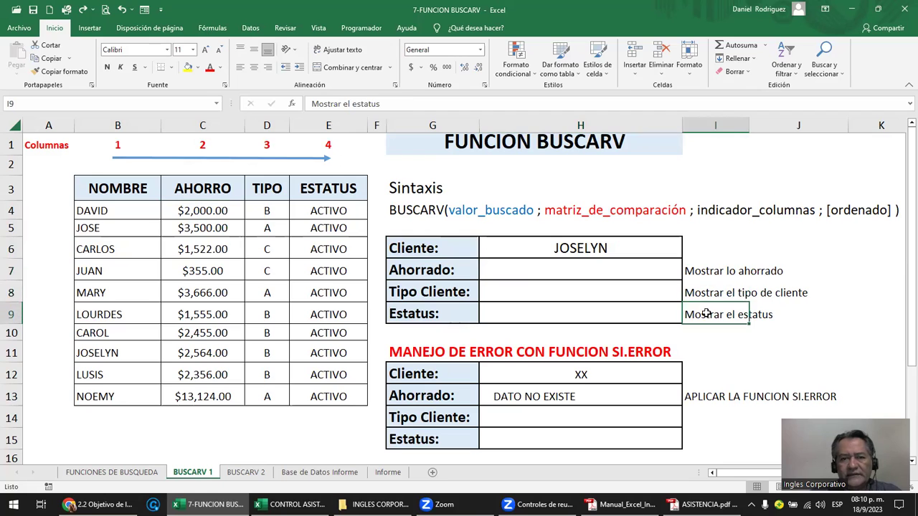
click(594, 272)
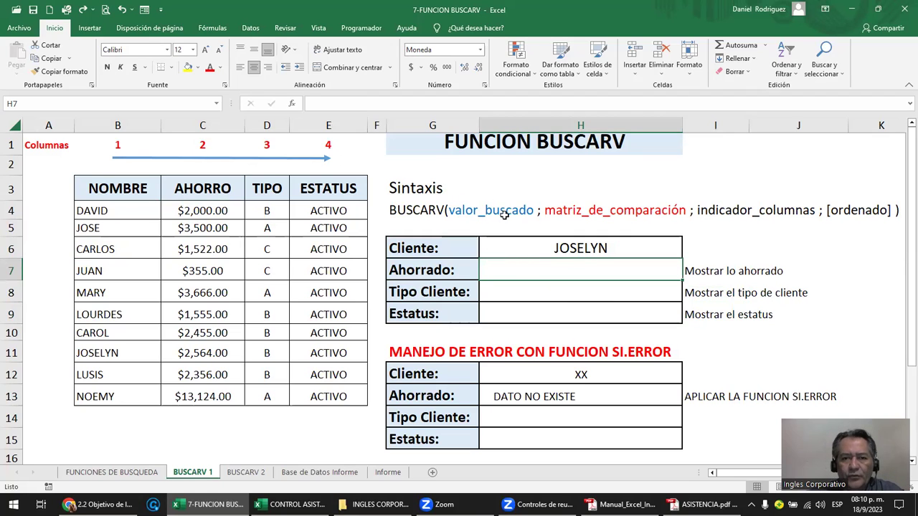
click(558, 248)
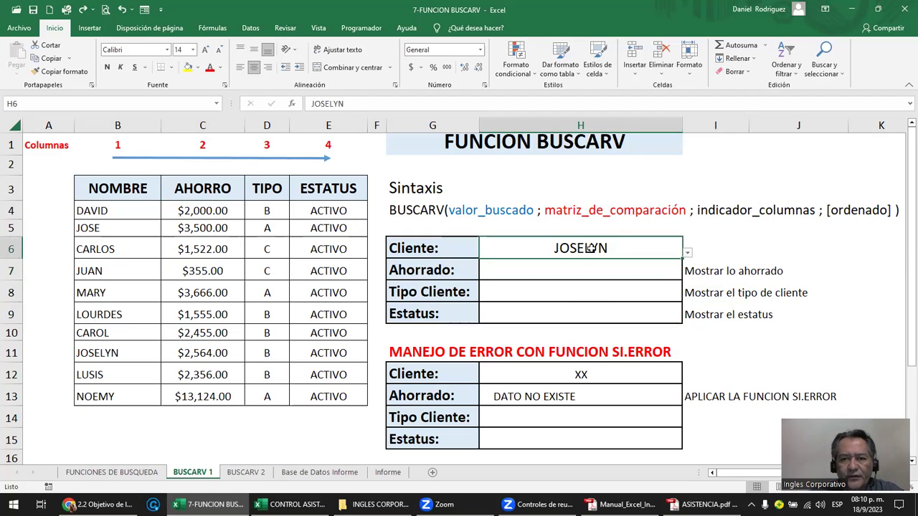
Reselect the client table B4:E13 and confirm it matches DATOS from the Name Box list.
click(603, 210)
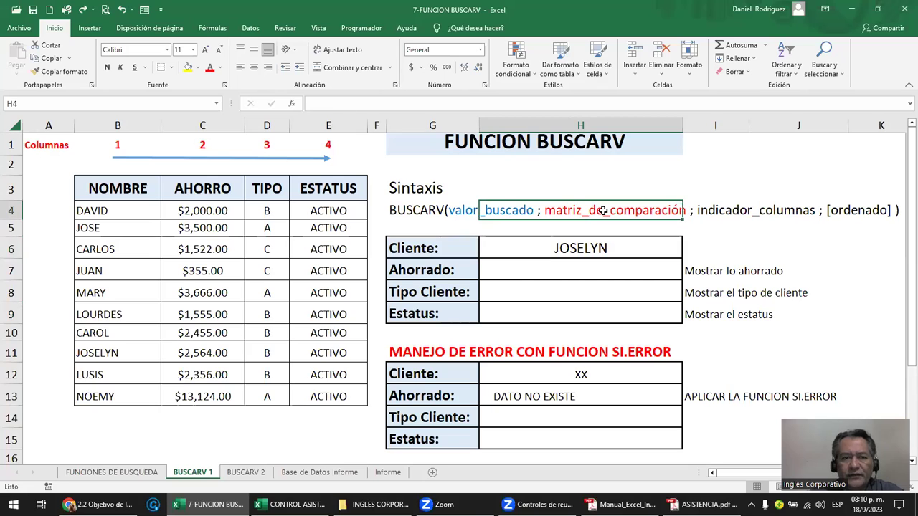
drag(118, 210, 318, 387)
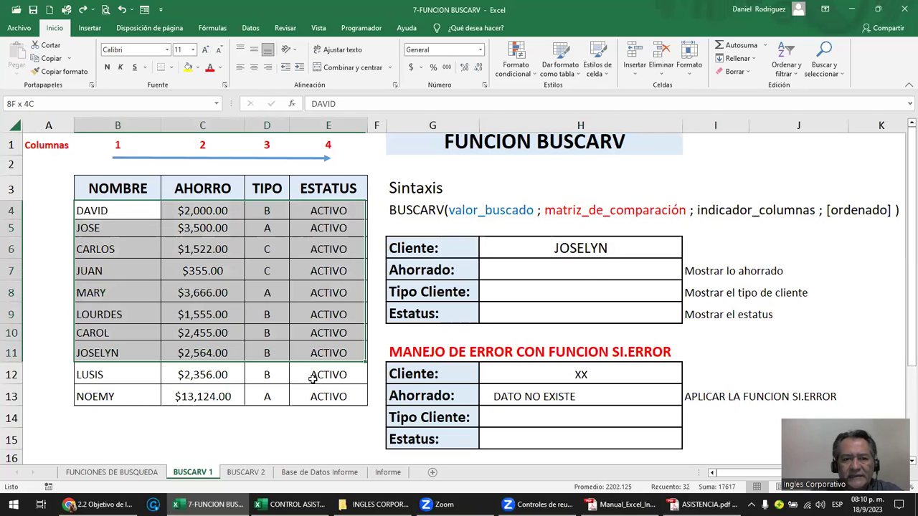
mouse_move(115, 213)
mouse_down()
mouse_move(333, 339)
mouse_move(328, 391)
mouse_up()
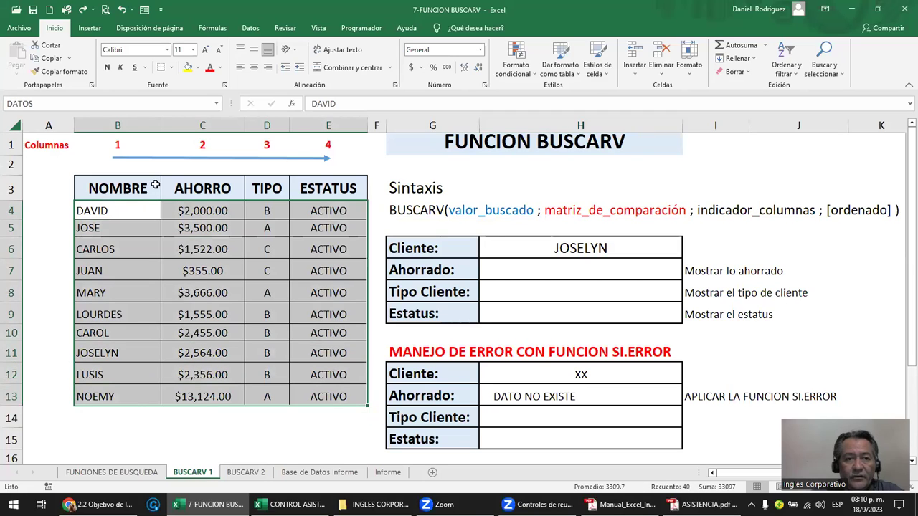
click(136, 212)
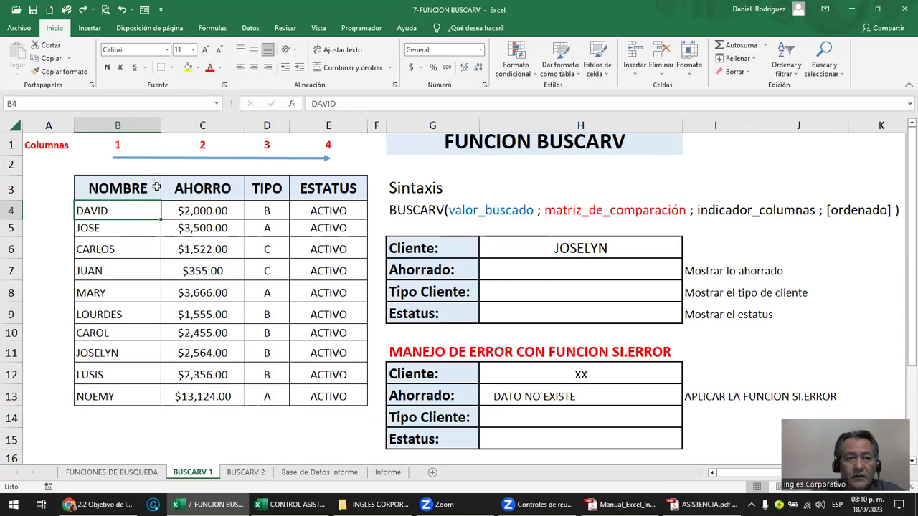
click(216, 104)
click(195, 113)
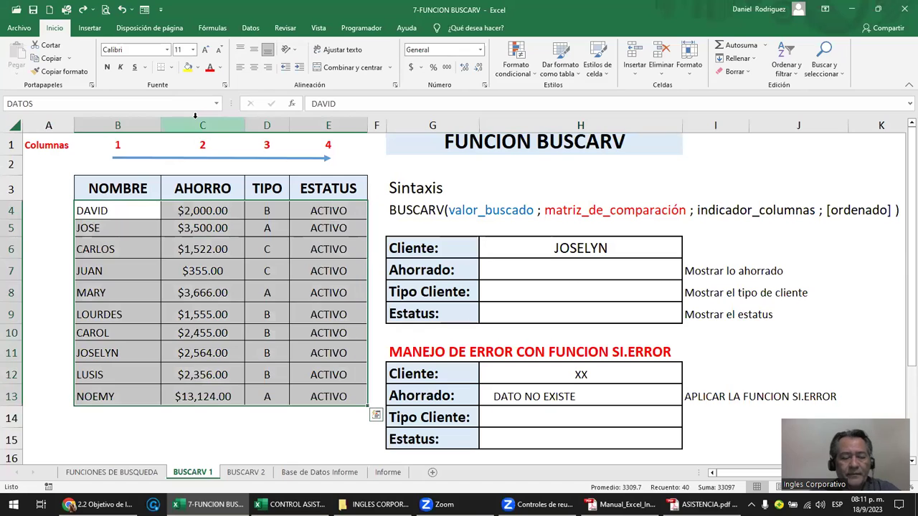
click(343, 244)
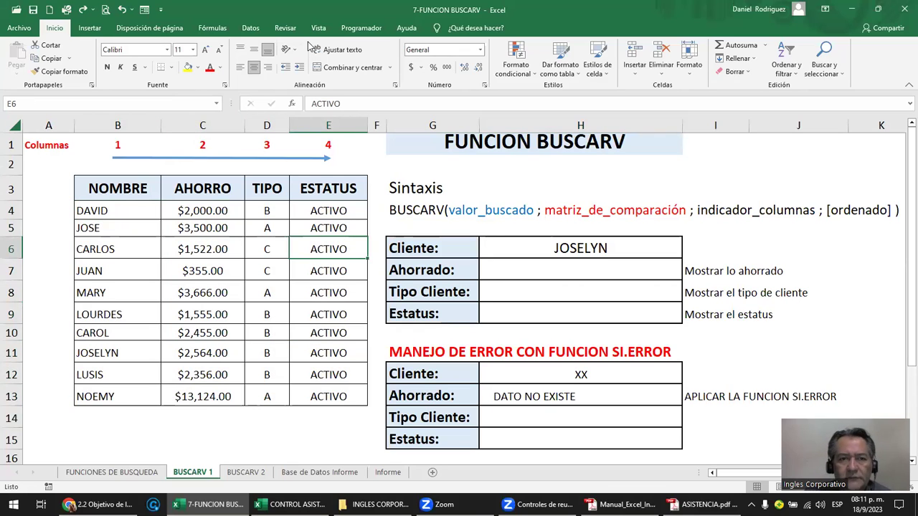
Delete the DATOS defined name through the Name Manager, then select the Ahorrado cell H7.
click(219, 29)
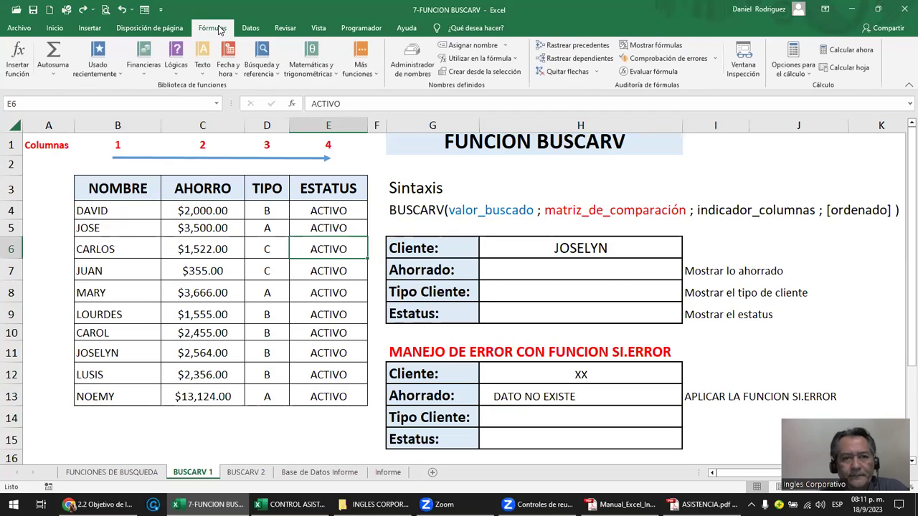
click(411, 63)
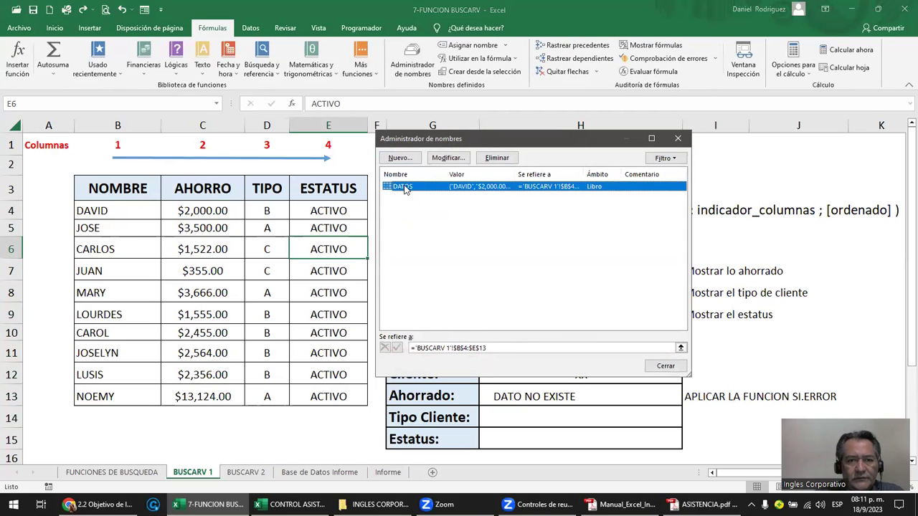
click(495, 158)
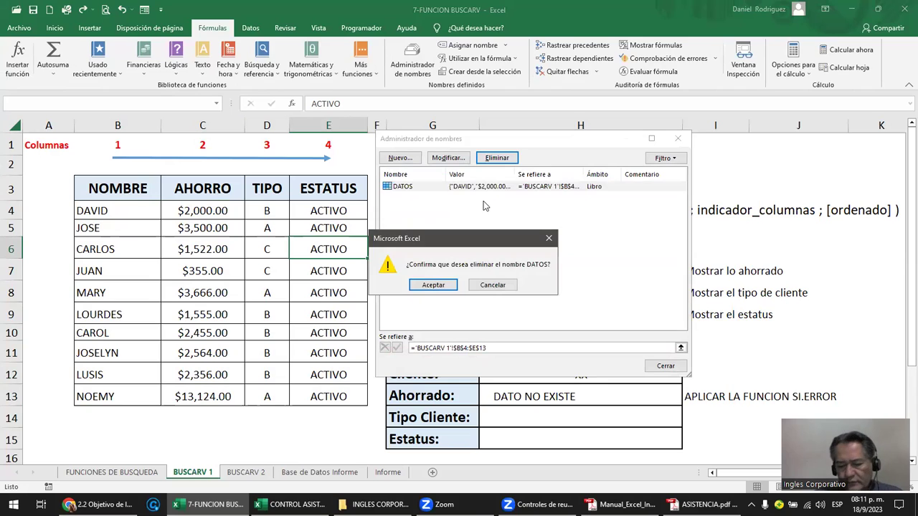
key(Return)
click(676, 139)
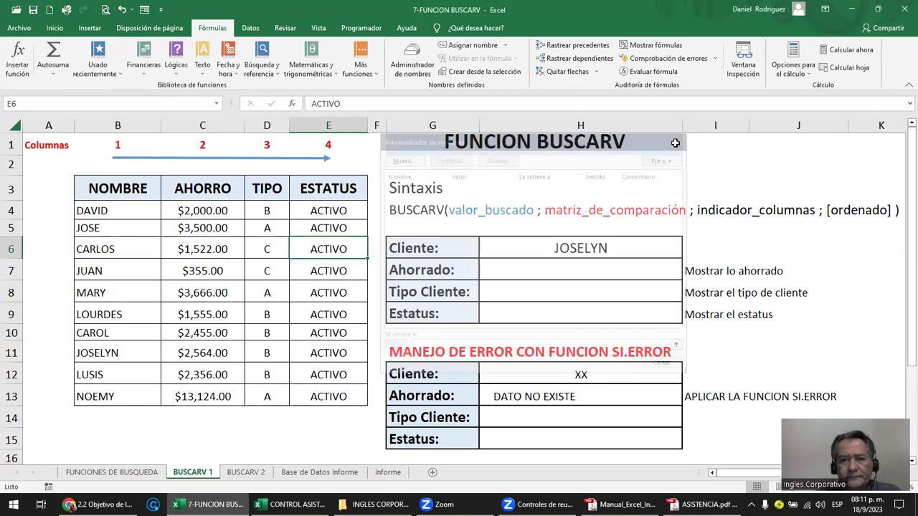
click(536, 266)
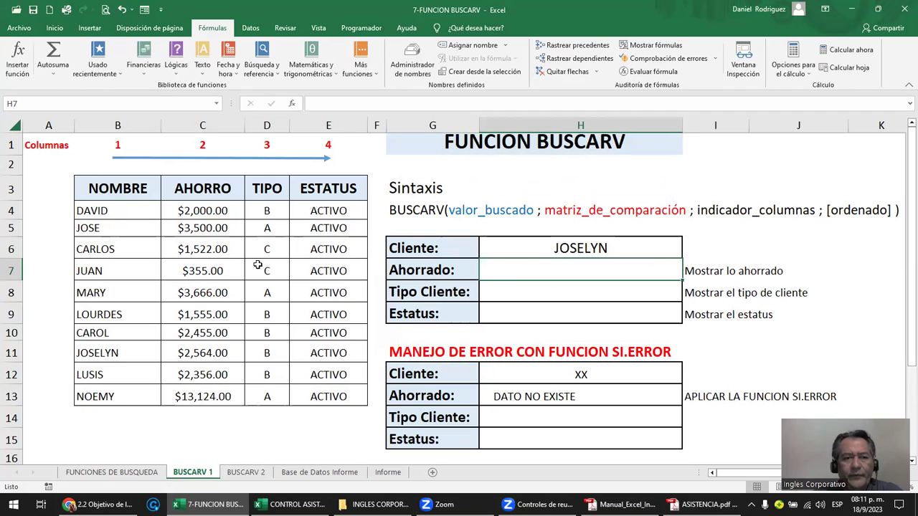
Pick DAVID instead of JOSELYN from the client dropdown in H6.
click(653, 243)
click(689, 253)
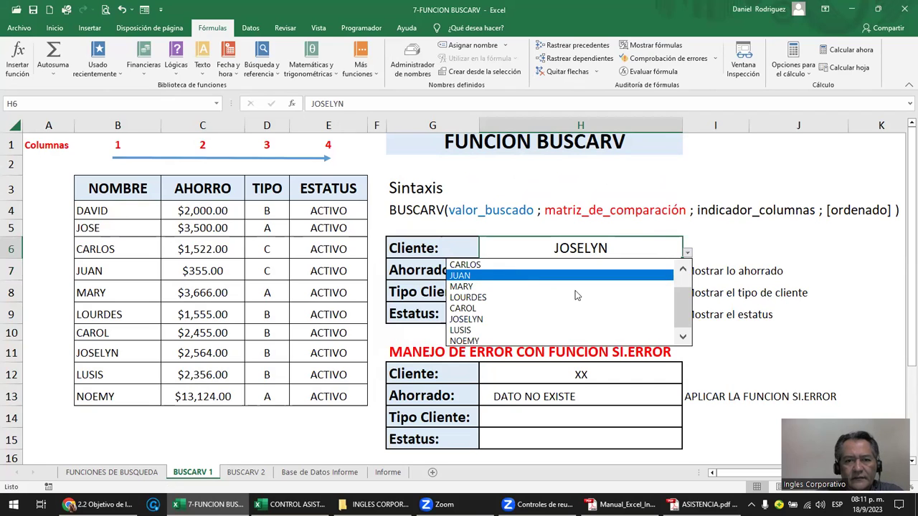
scroll(566, 312, up, 1)
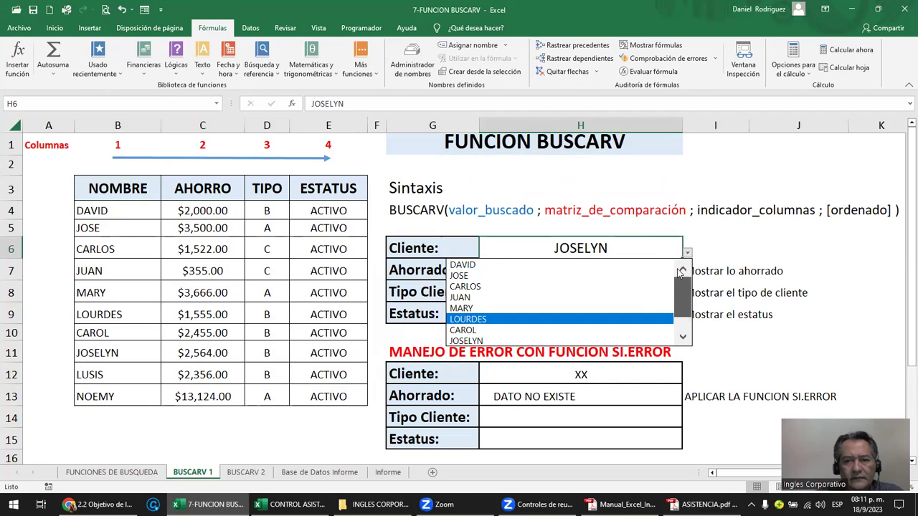
click(504, 265)
click(119, 211)
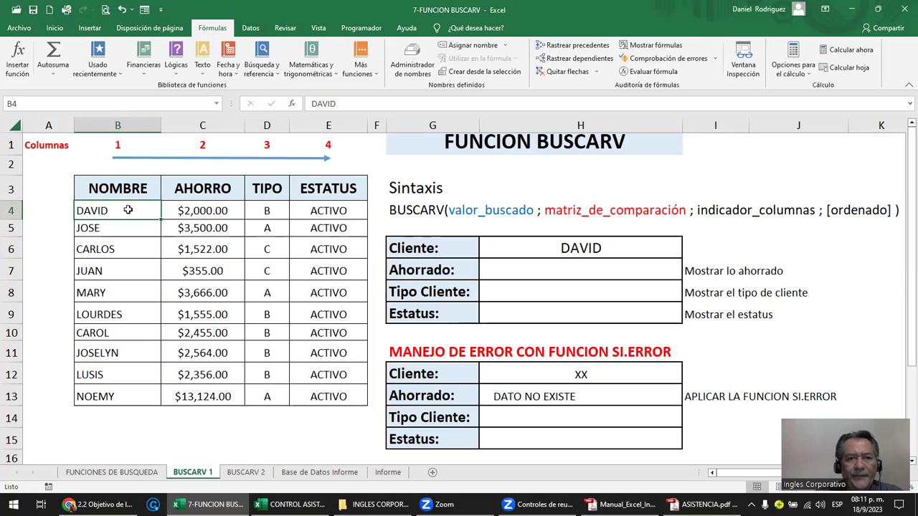
click(199, 195)
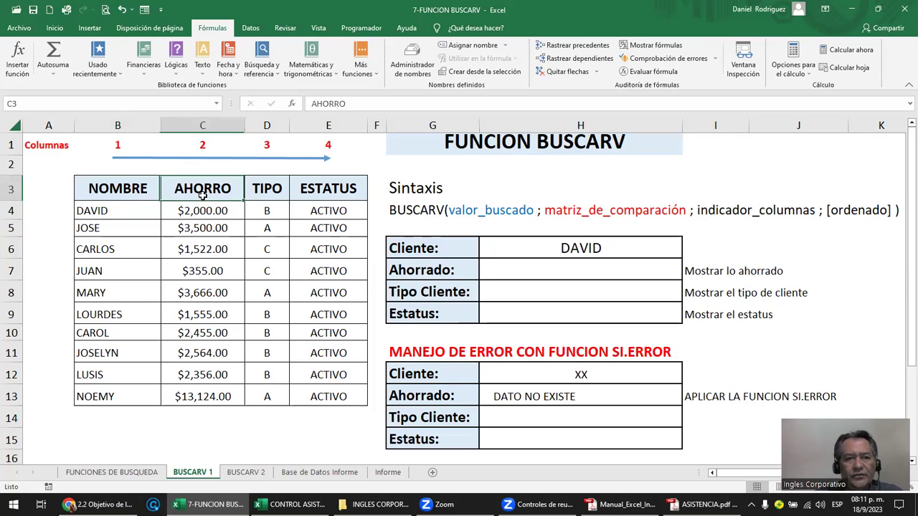
click(211, 212)
click(267, 212)
click(321, 214)
click(222, 210)
click(268, 210)
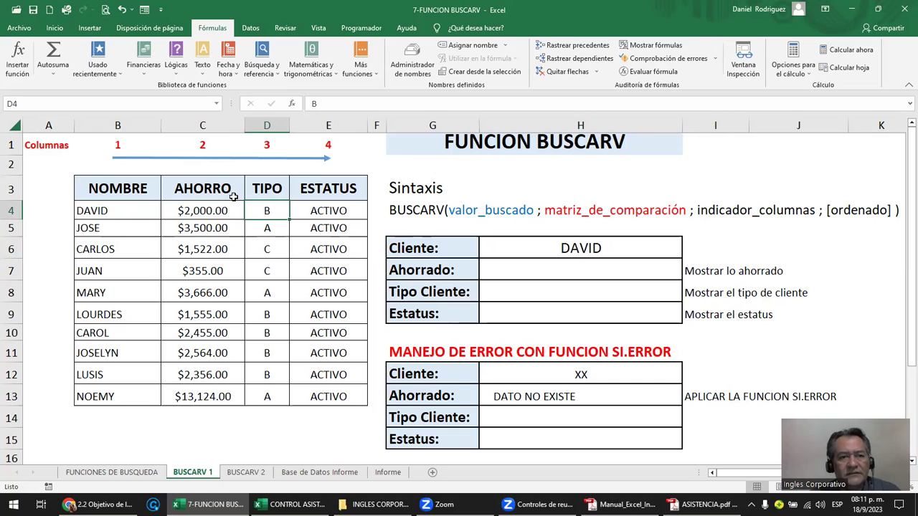
click(200, 145)
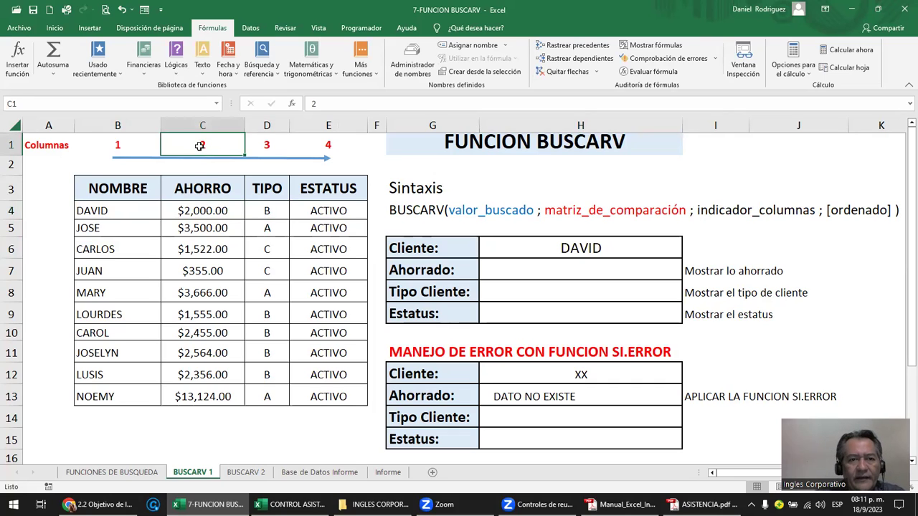
click(118, 190)
click(204, 189)
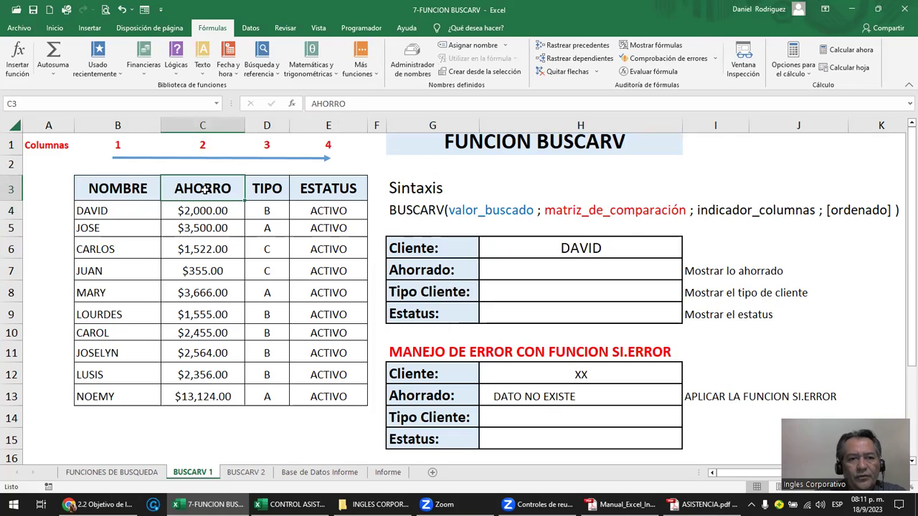
click(269, 195)
click(333, 187)
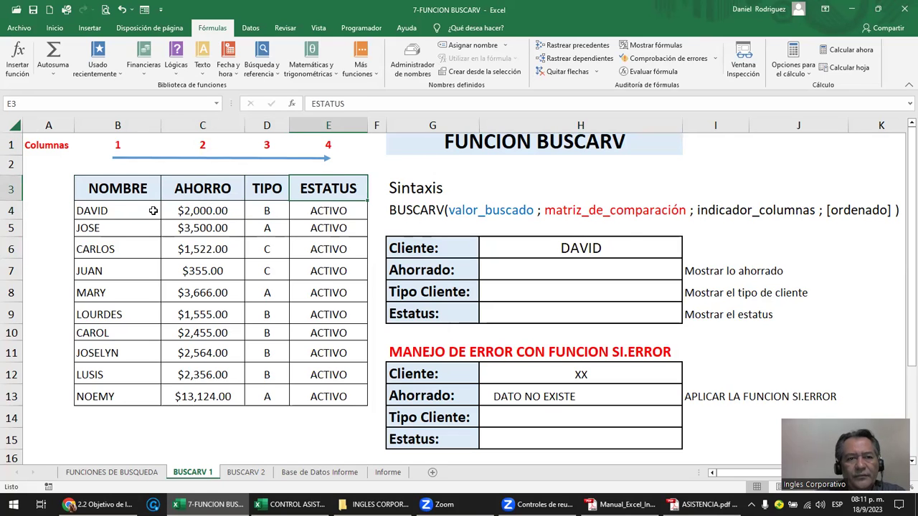
click(104, 210)
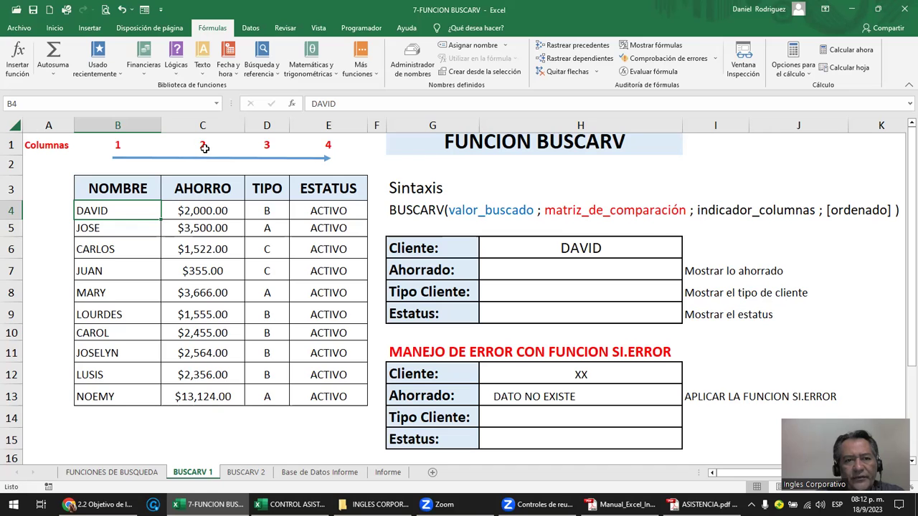
click(198, 208)
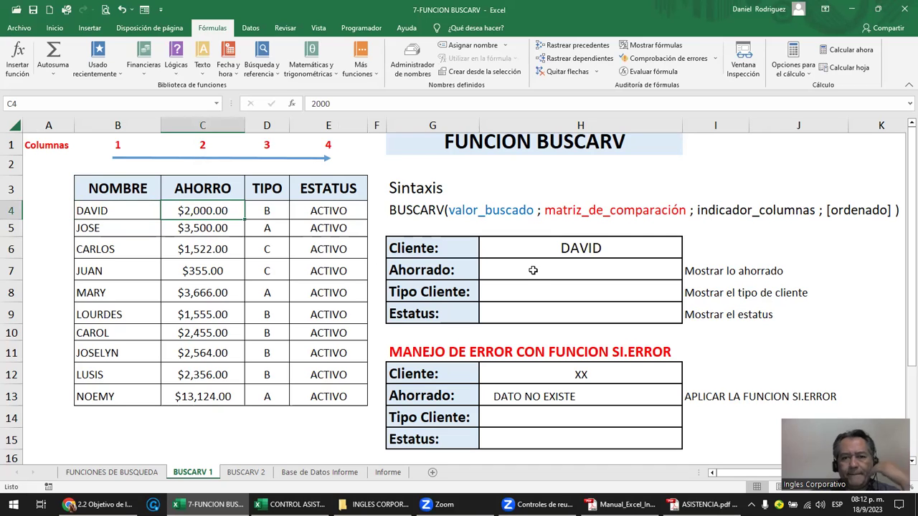
click(590, 270)
Start =BUSCARV in H7 with H6 as the lookup value.
text(=)
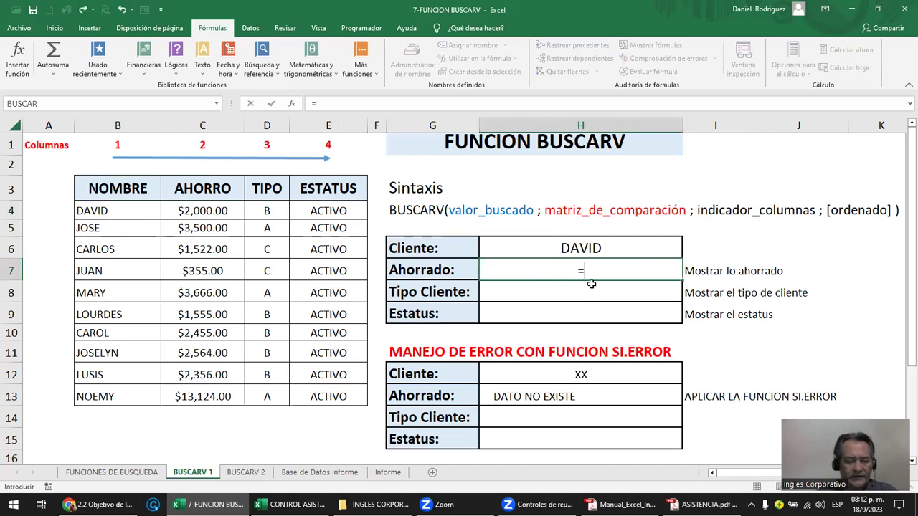
text(BUSCA)
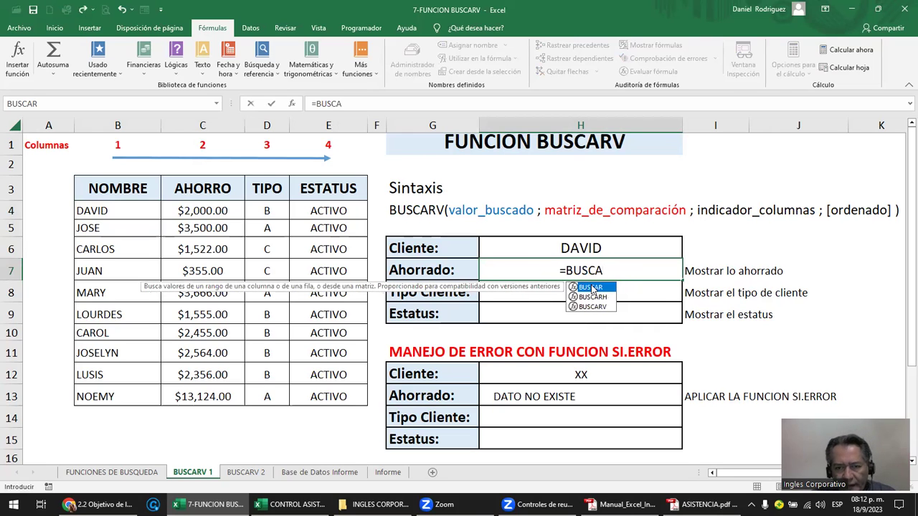
click(604, 307)
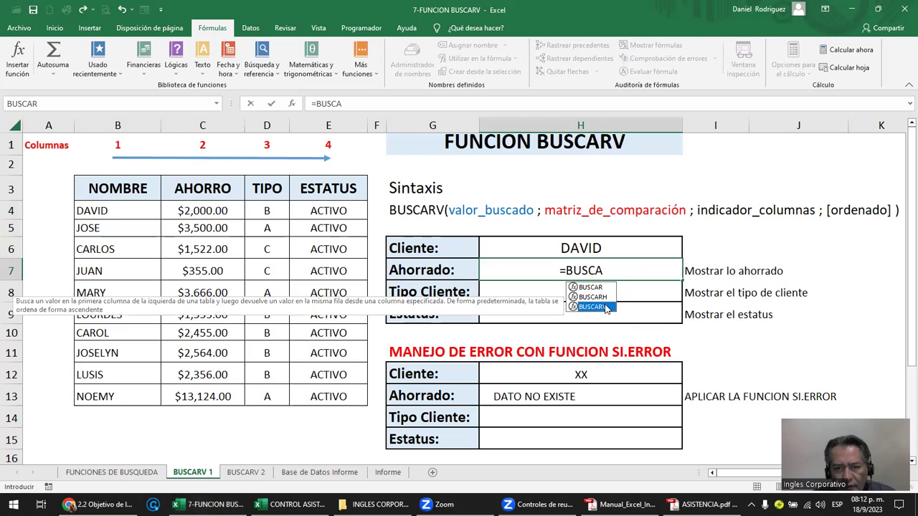
double_click(605, 307)
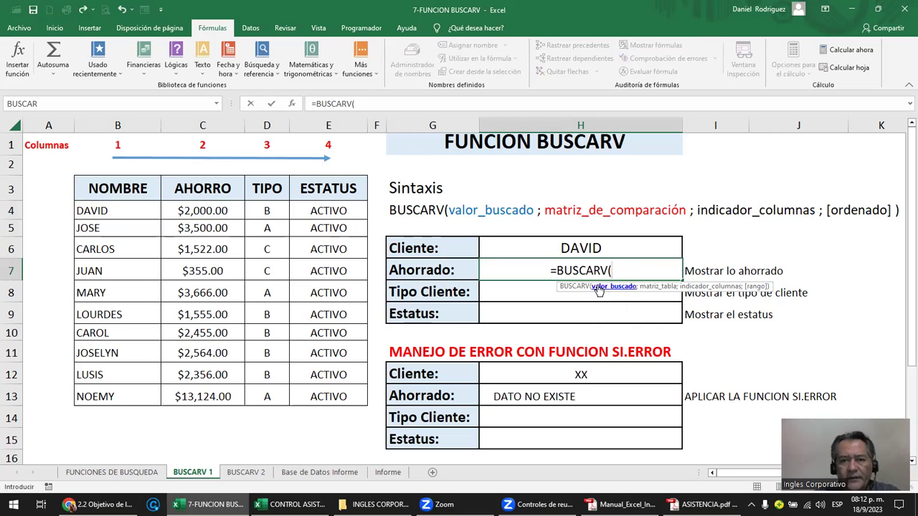
click(588, 249)
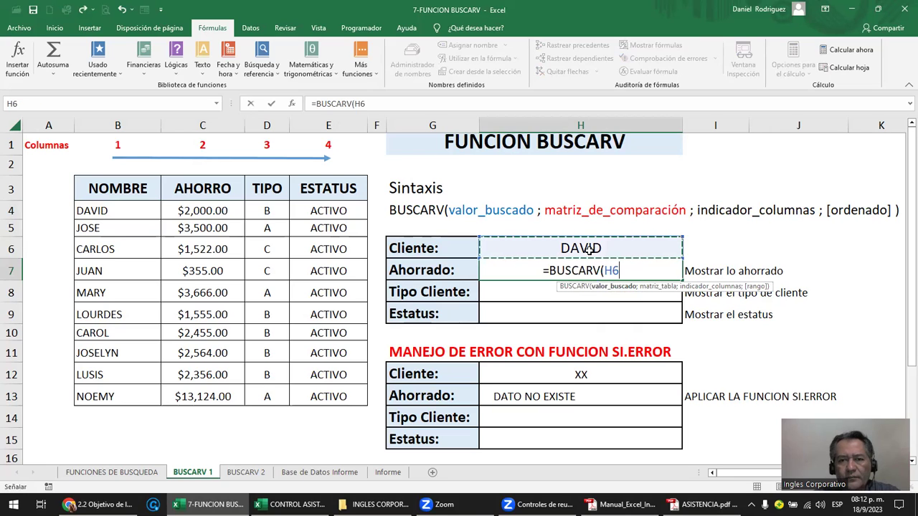
text(;)
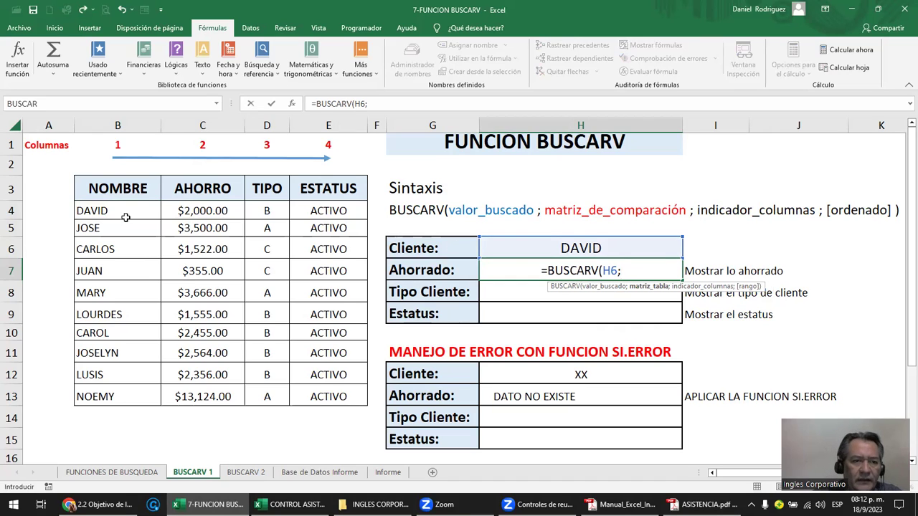
Add the client table B4:E13 as the range and 2 as the column index.
mouse_move(106, 210)
mouse_down()
mouse_move(275, 216)
mouse_move(321, 391)
mouse_up()
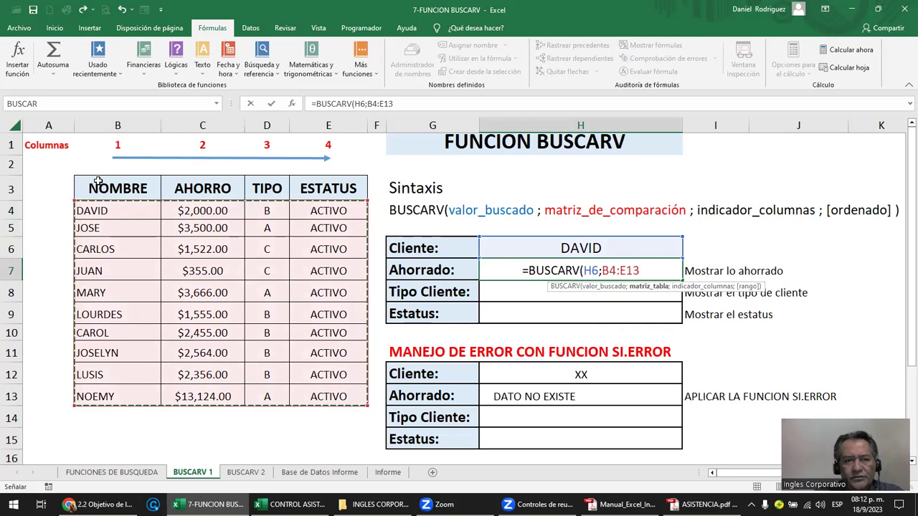
drag(97, 181, 316, 397)
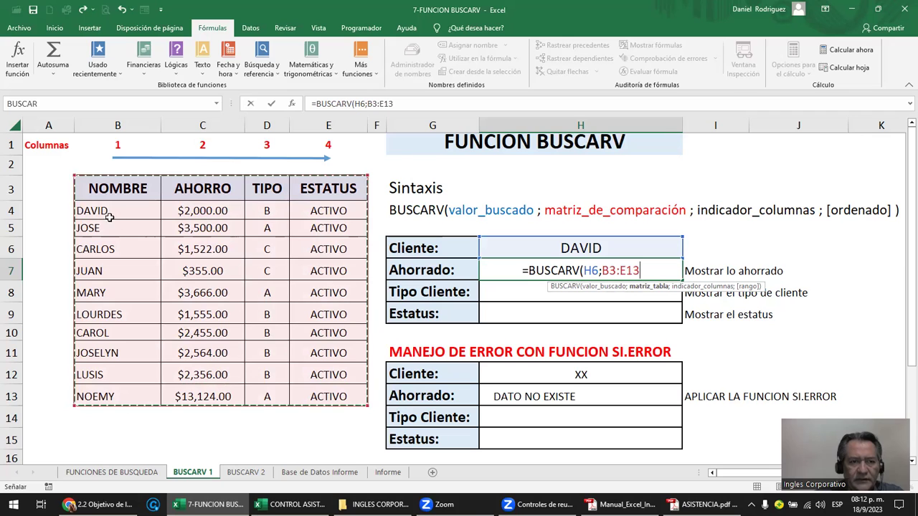
mouse_move(99, 211)
mouse_down()
mouse_move(312, 210)
mouse_move(341, 393)
mouse_up()
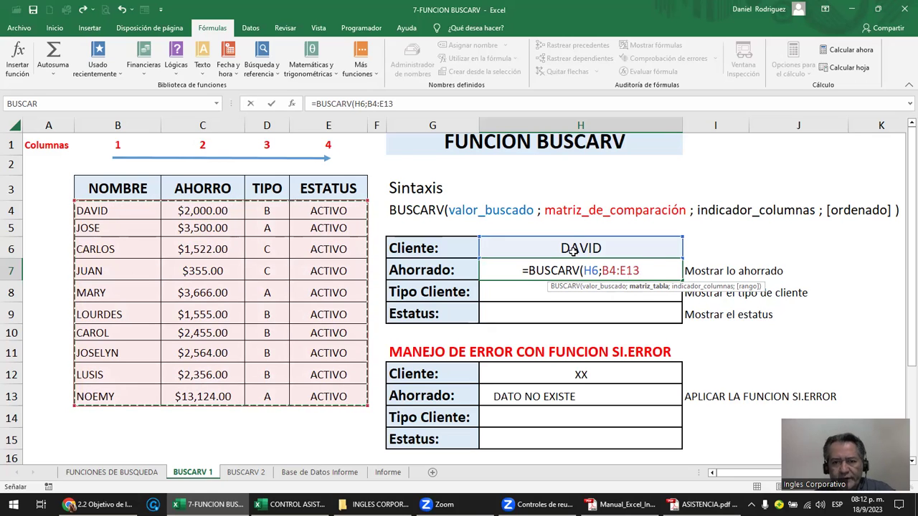
text(;)
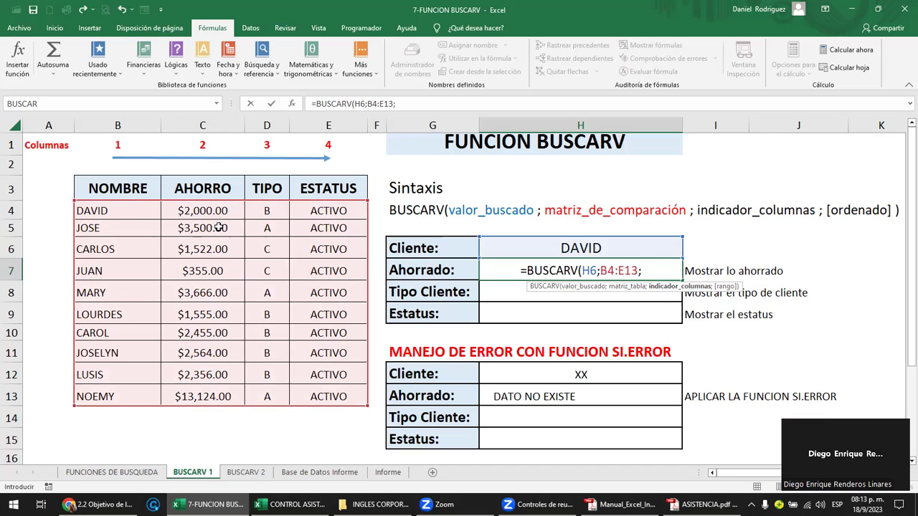
text(2)
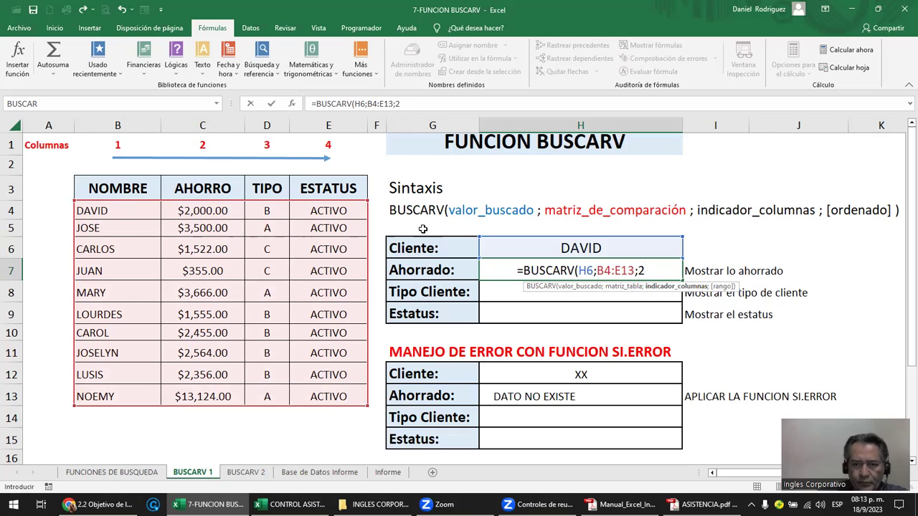
text(;)
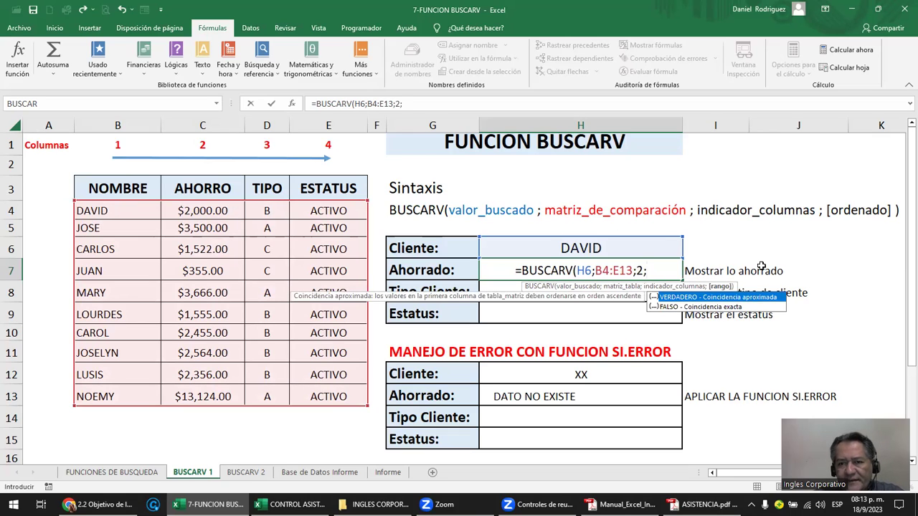
Finish the H7 formula with FALSO exact match so it returns $2,000.00 for DAVID.
click(707, 308)
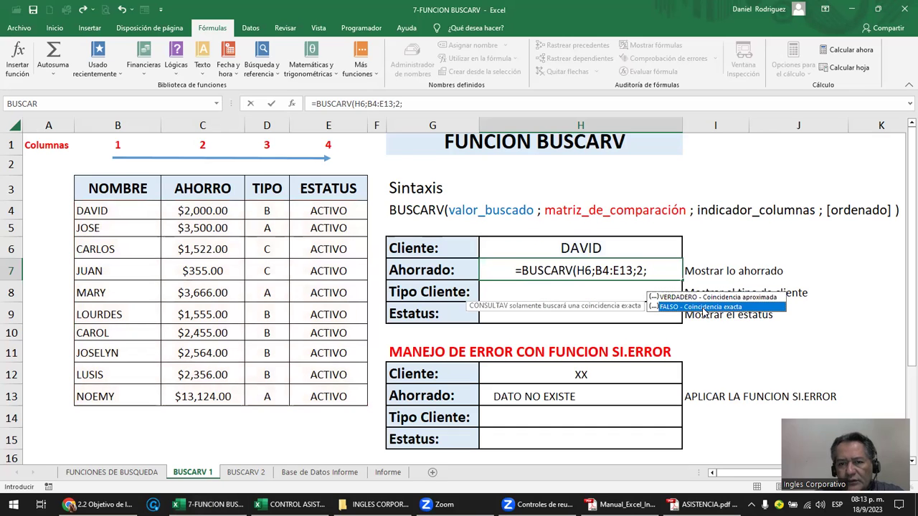
double_click(702, 307)
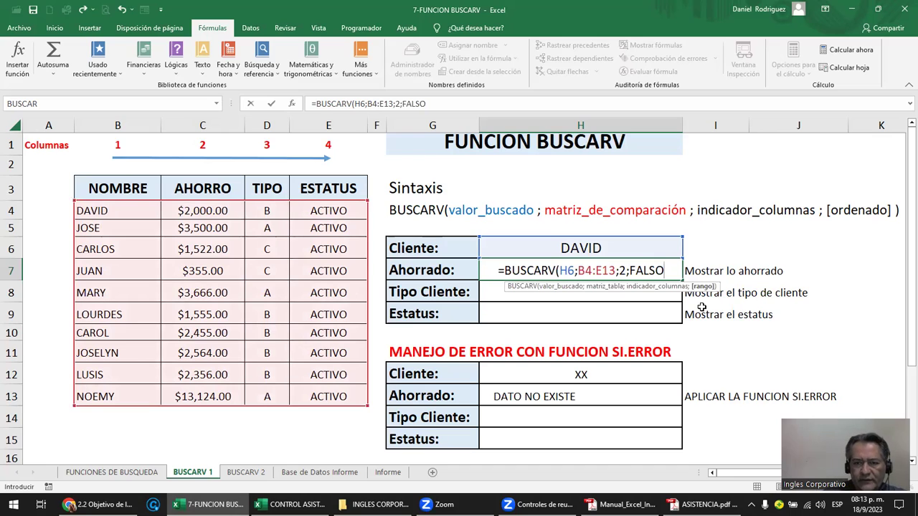
text())
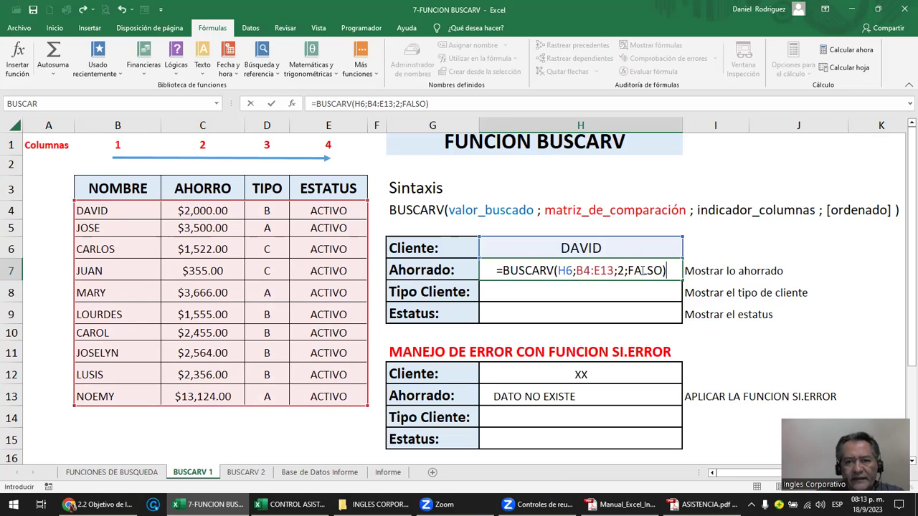
key(Return)
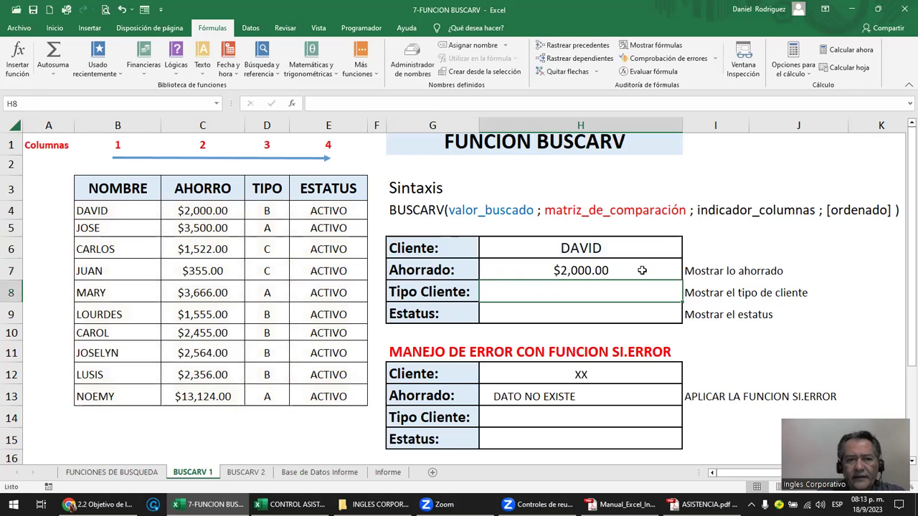
Review the H7 lookup and count the table's columns across the headers from NOMBRE.
click(613, 267)
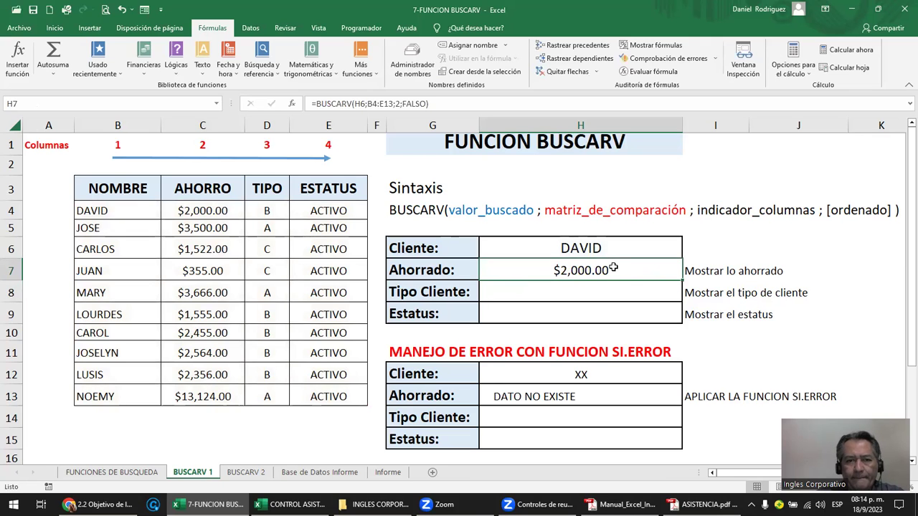
click(105, 188)
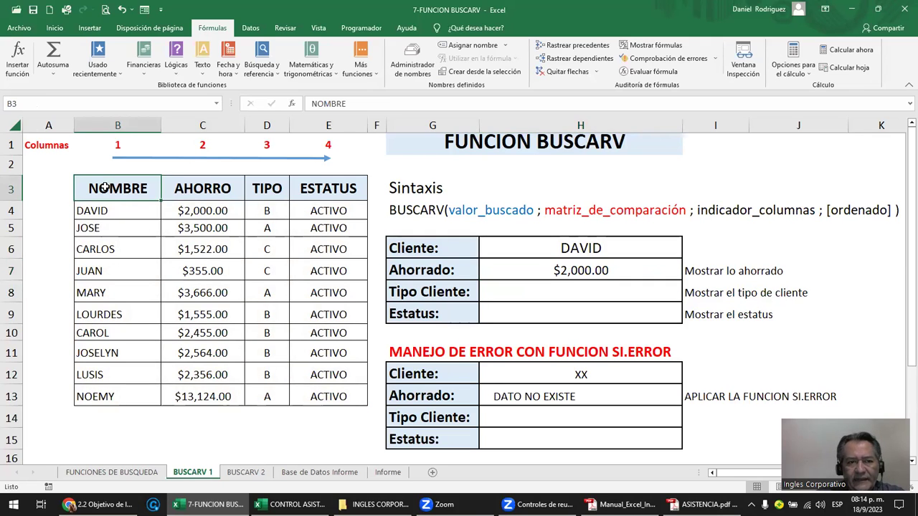
drag(105, 187, 310, 192)
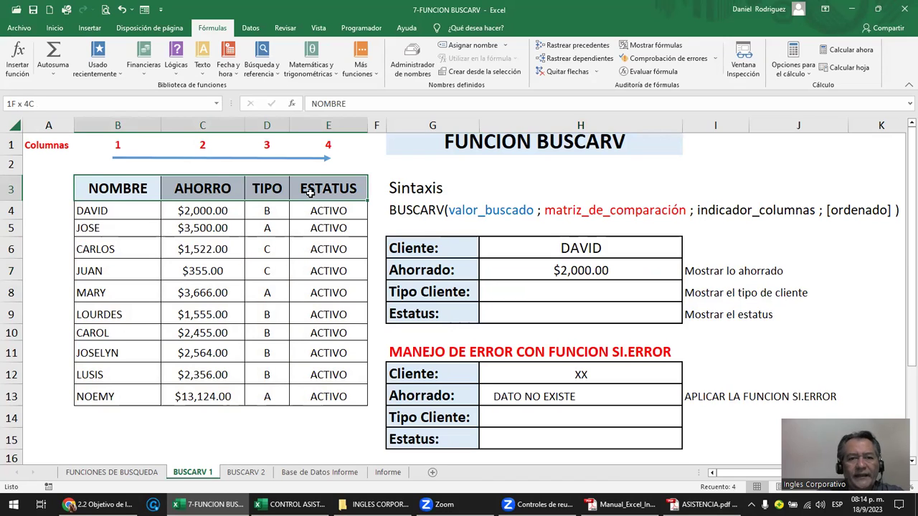
drag(310, 192, 310, 192)
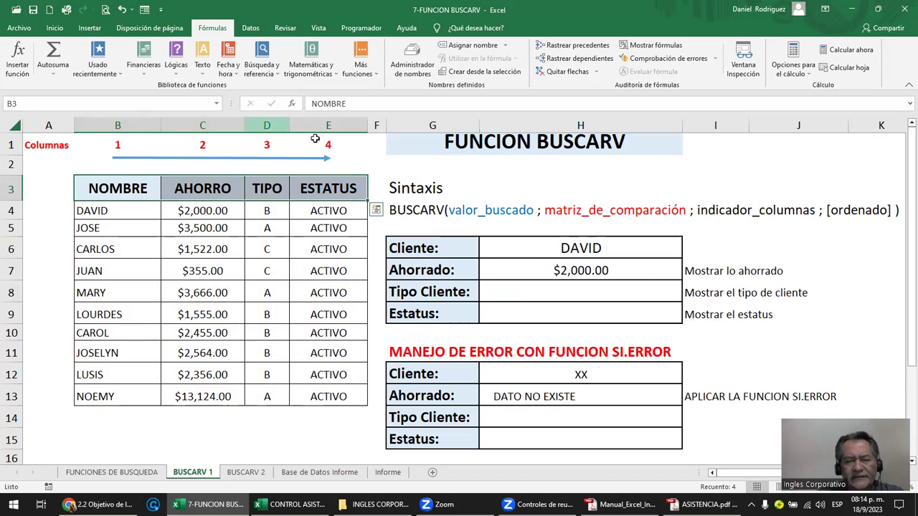
click(111, 185)
drag(111, 186, 314, 188)
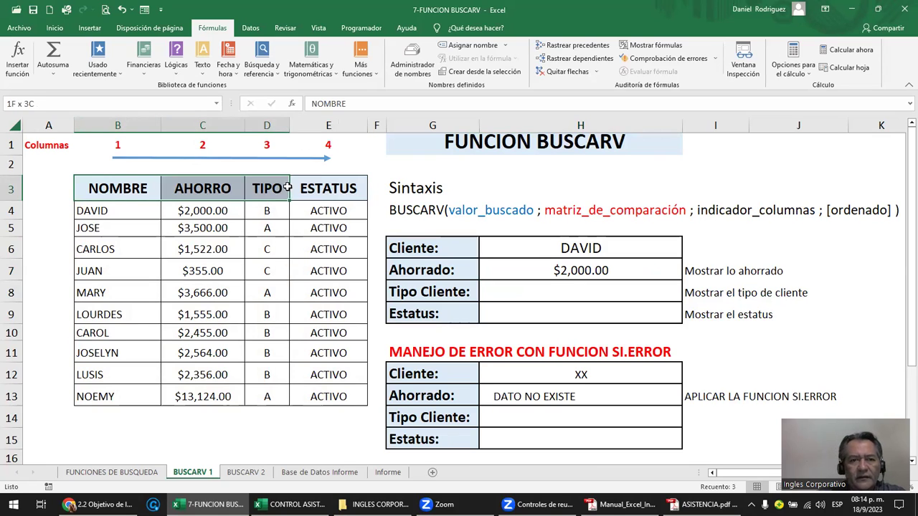
click(548, 270)
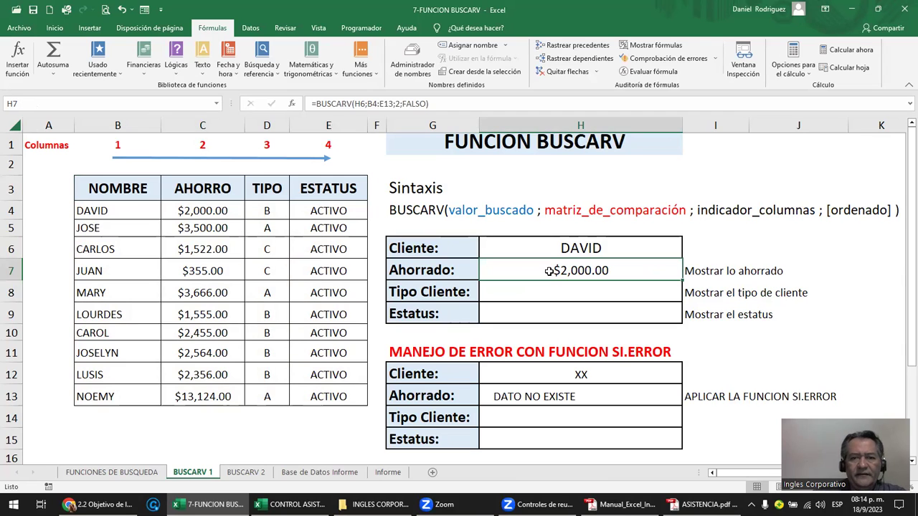
Change DAVID's savings in C4 to 2,500 and check that H7 shows $2,500.00.
click(204, 216)
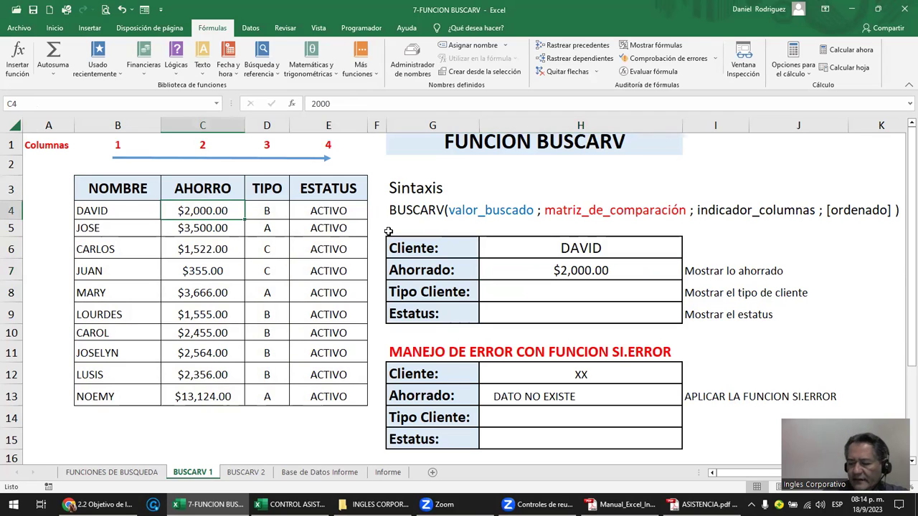
text(2,500)
key(Return)
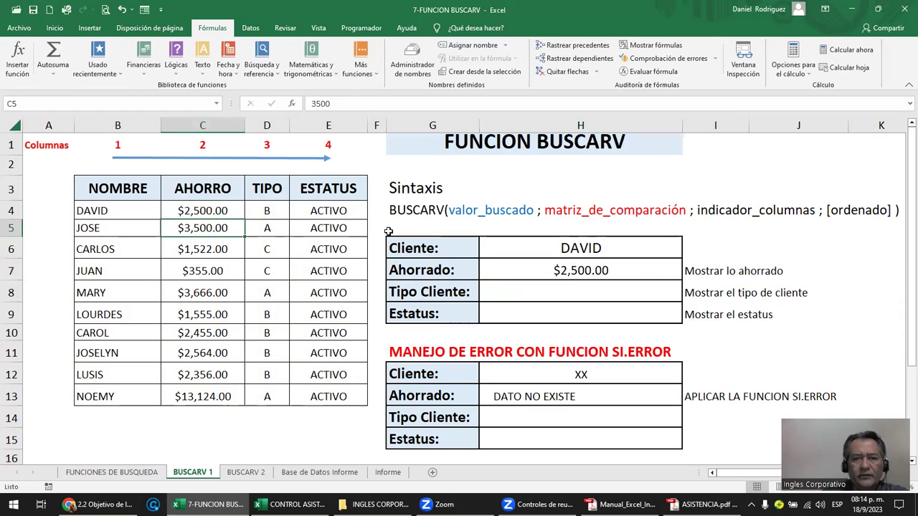
click(576, 270)
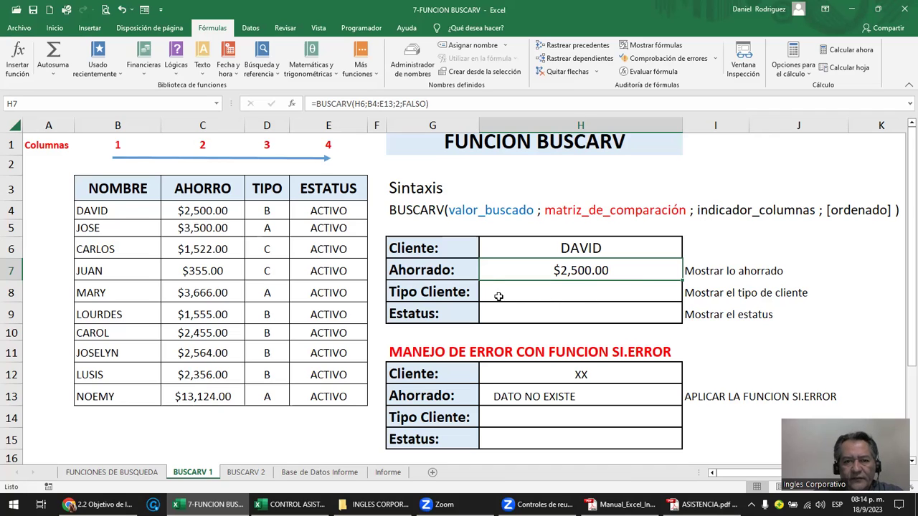
click(542, 247)
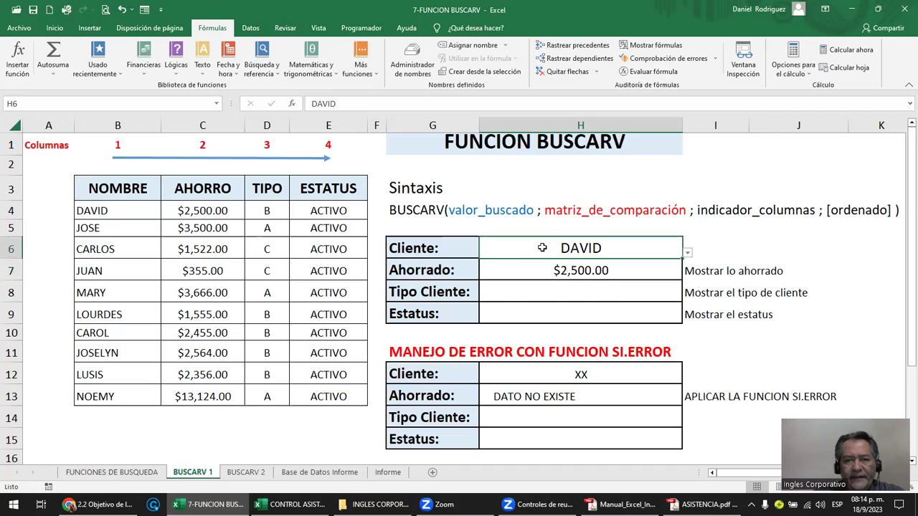
click(439, 294)
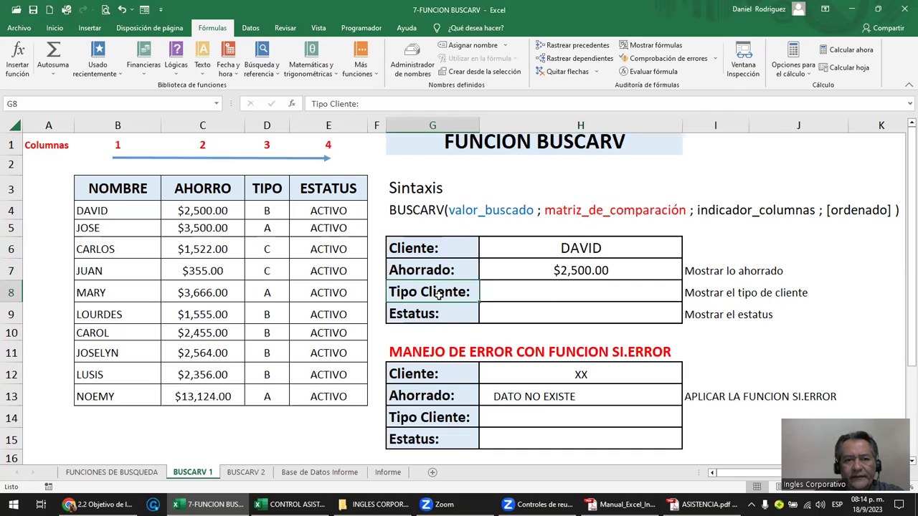
click(514, 293)
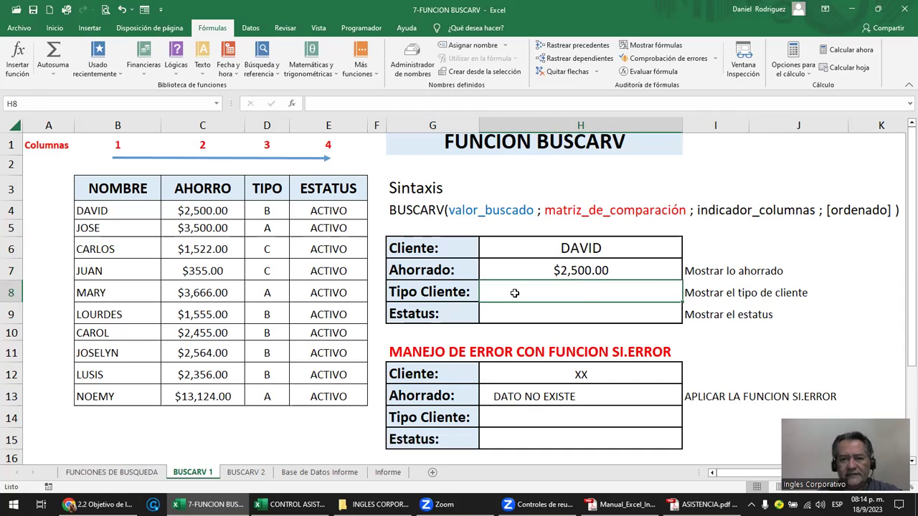
Start =BUSCARV in H8 with H6 as the lookup value.
text(=BUSC)
key(Down)
key(Down)
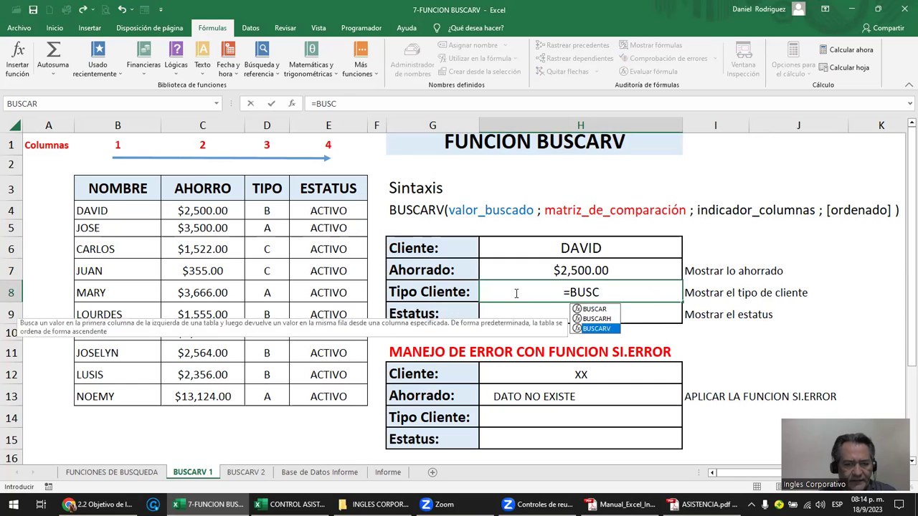
key(Tab)
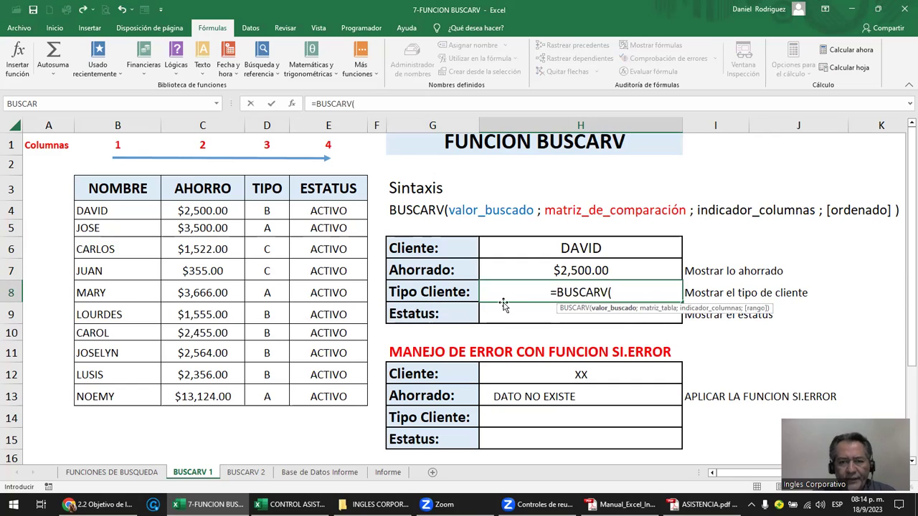
click(573, 243)
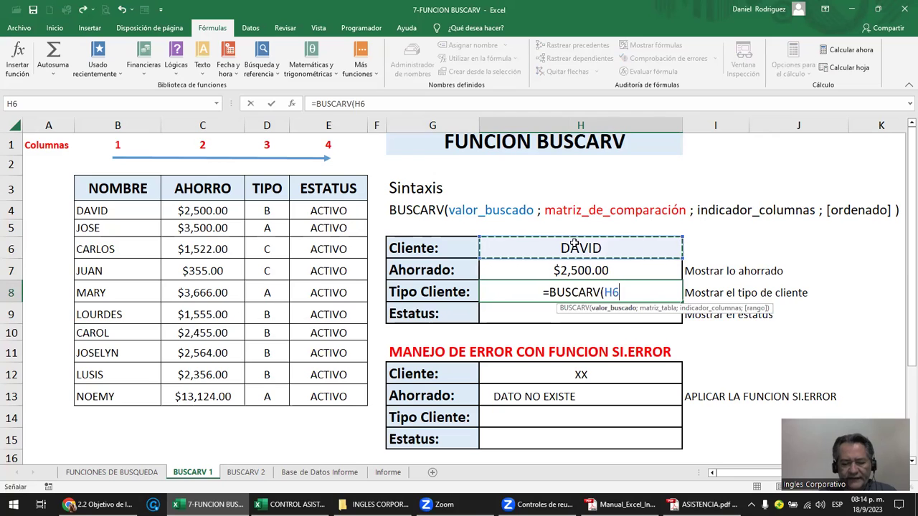
text(;)
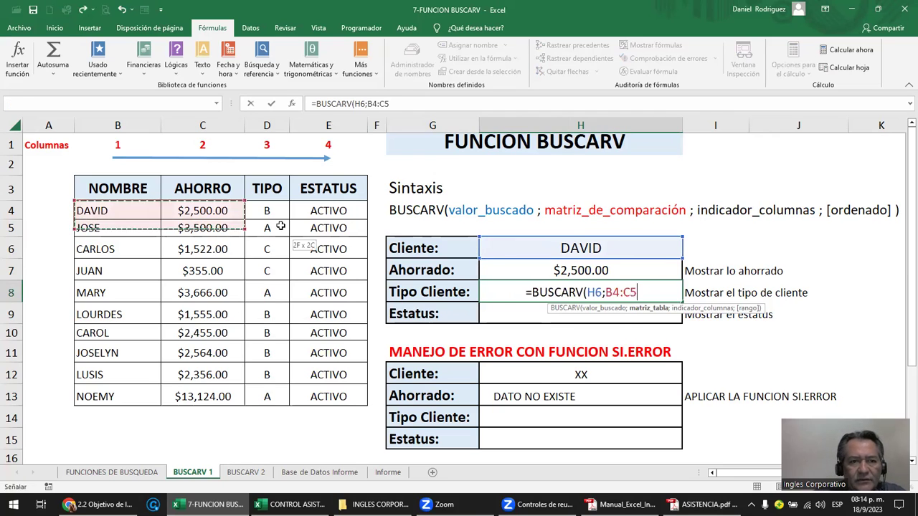
Add range B4:E13, column index 3 and FALSO exact match, then close the formula.
drag(104, 211, 324, 397)
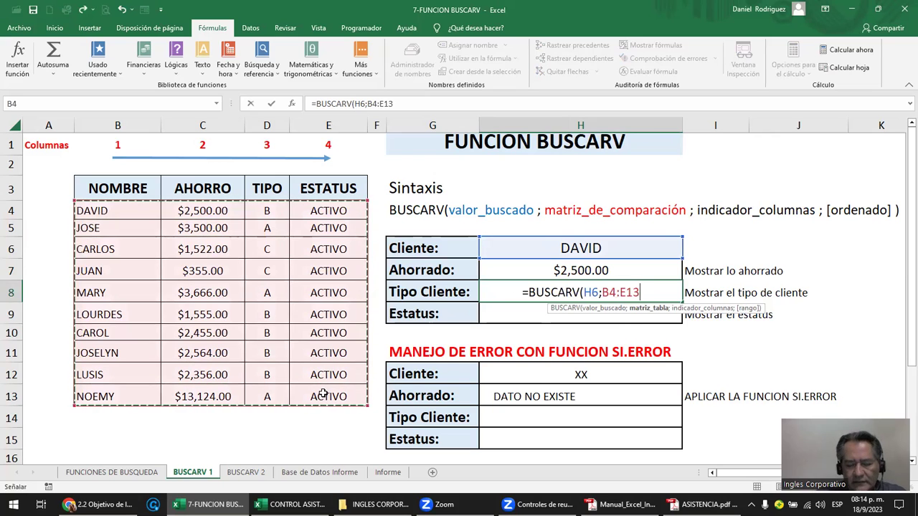
text(;)
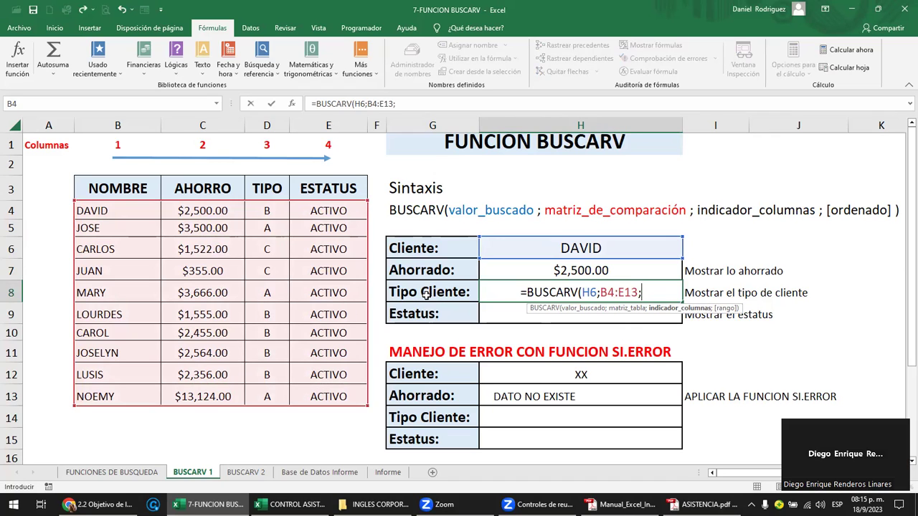
text(3)
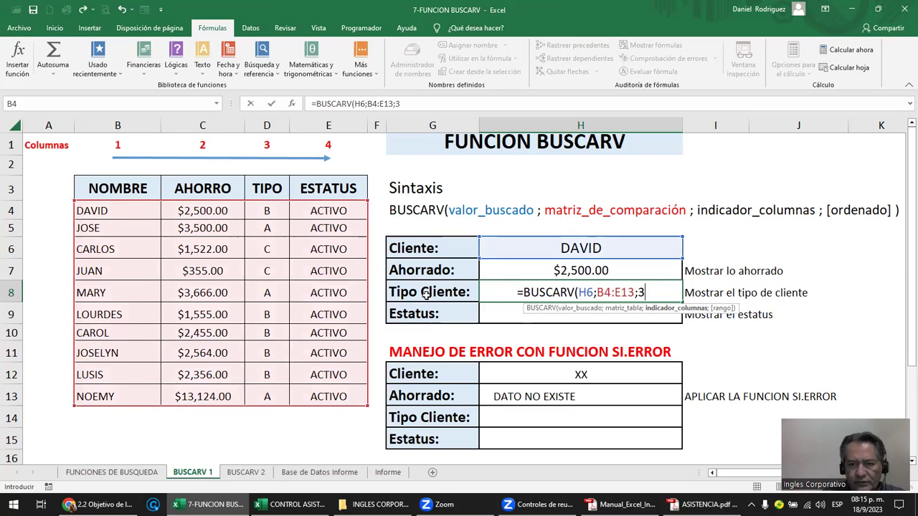
text(;)
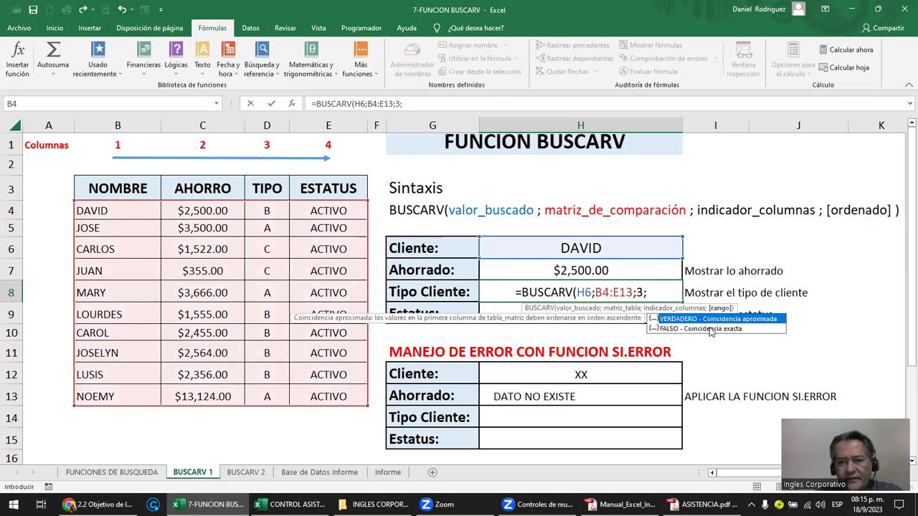
double_click(708, 329)
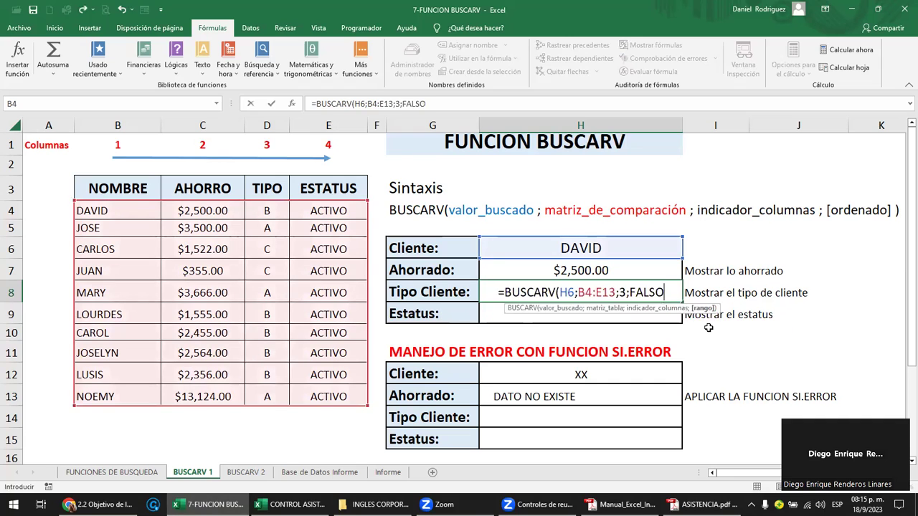
text())
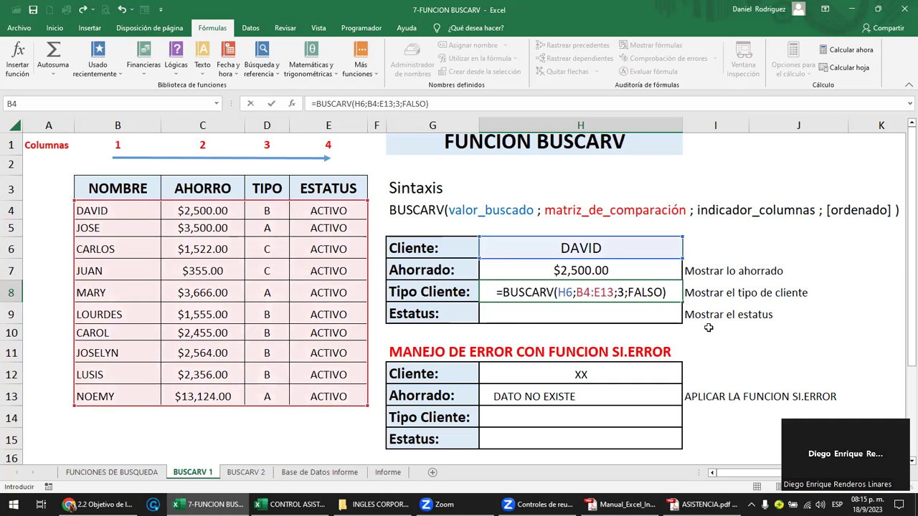
key(Return)
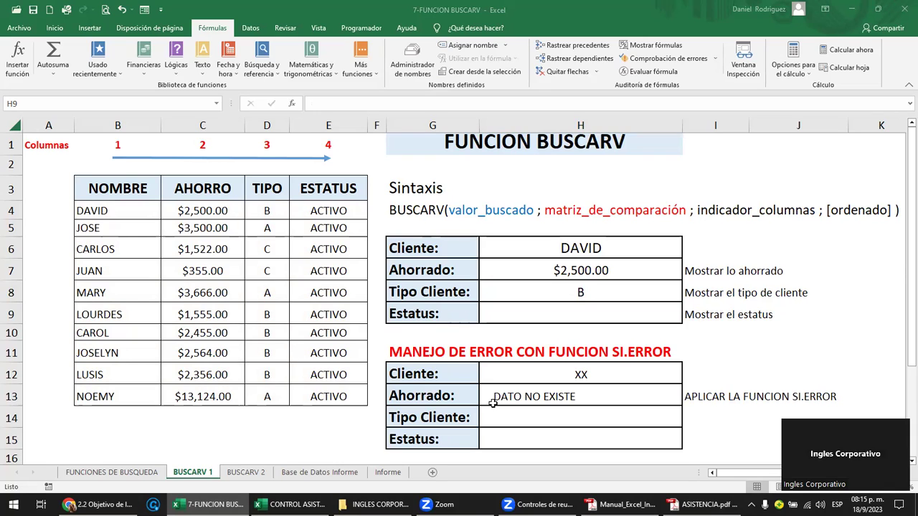
click(578, 294)
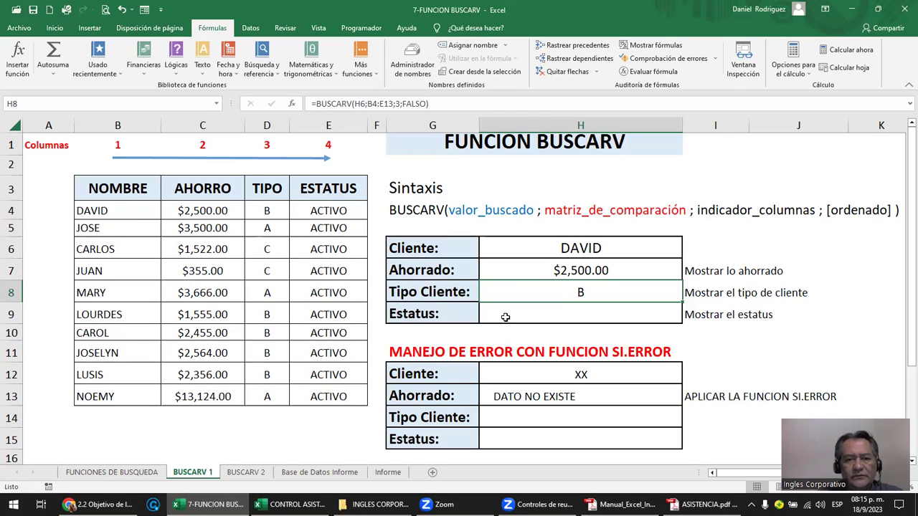
click(505, 317)
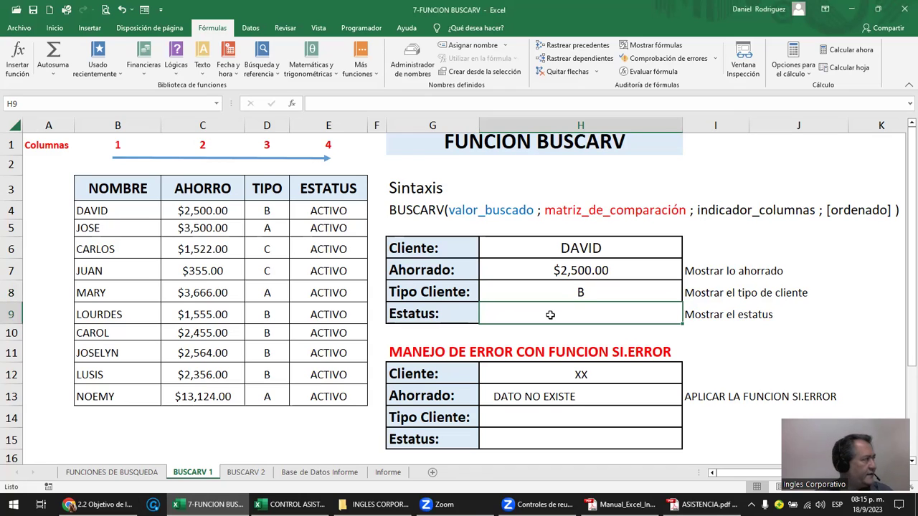
Enter =BUSCARV(H6;B4:E13;4;FALSO) in H9 so Estatus returns ACTIVO for DAVID.
text(=)
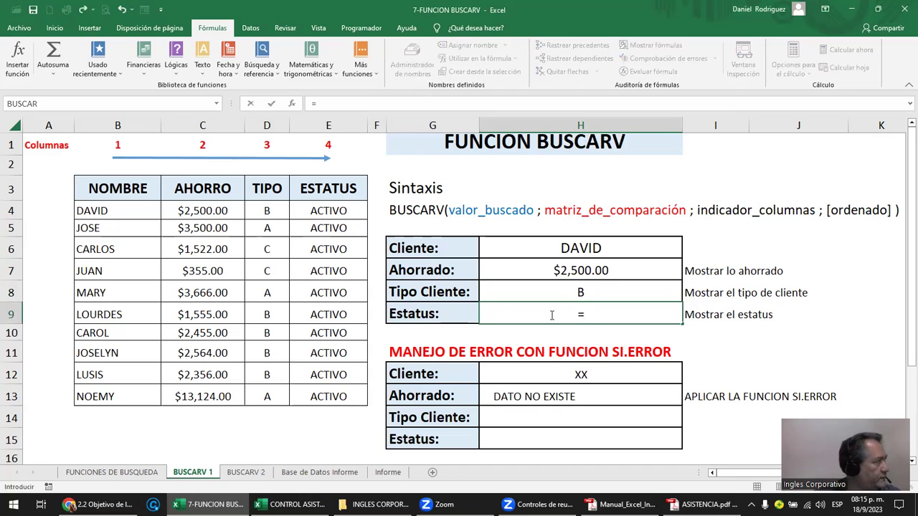
text(BUSCAR)
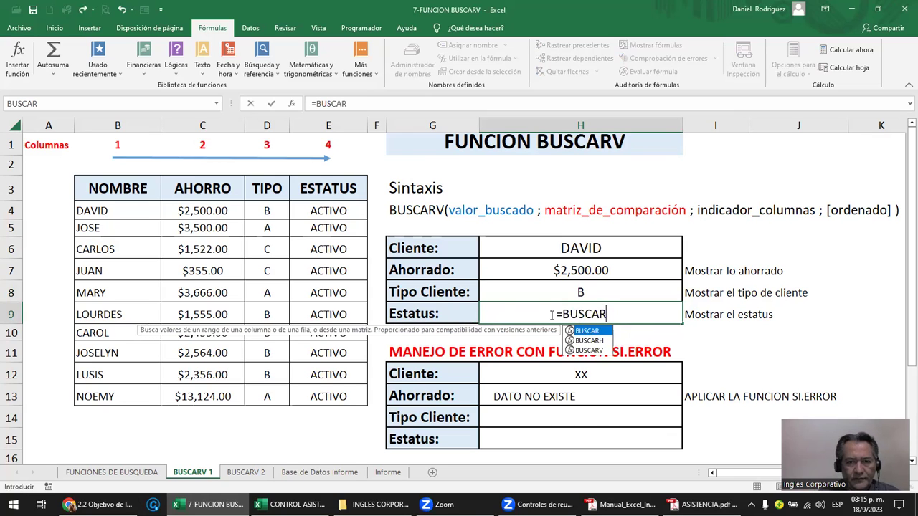
text(V()
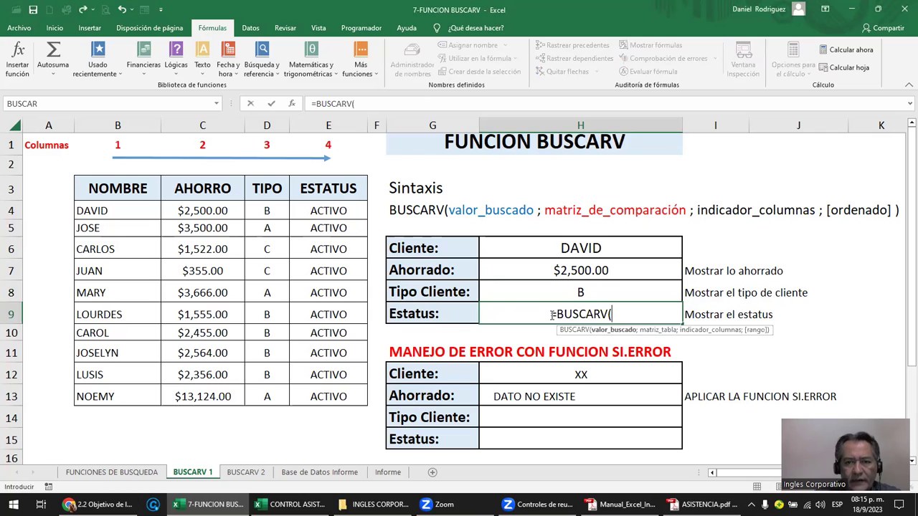
click(589, 245)
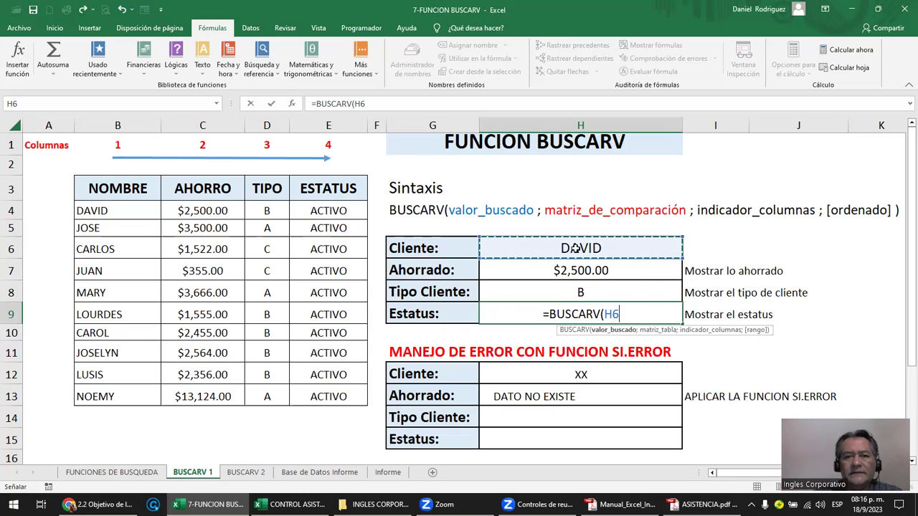
text(;)
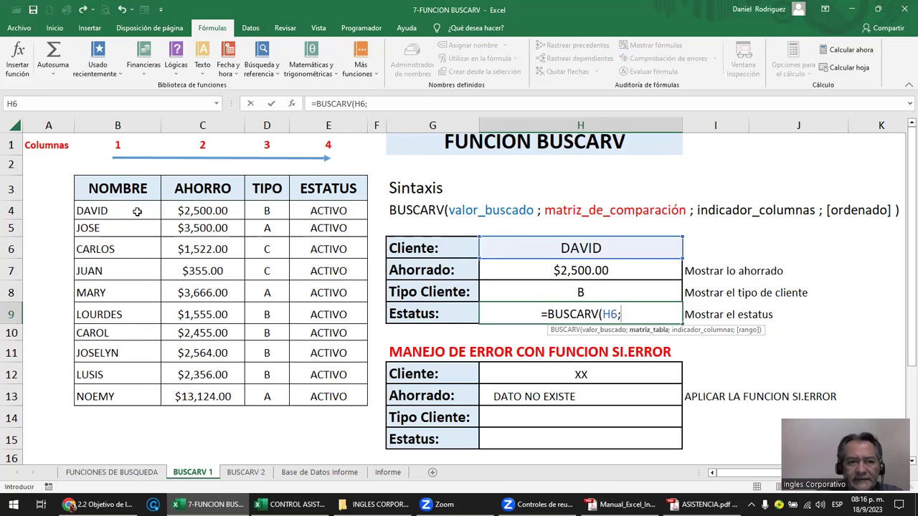
mouse_move(109, 211)
mouse_down()
mouse_move(274, 227)
mouse_move(324, 389)
mouse_up()
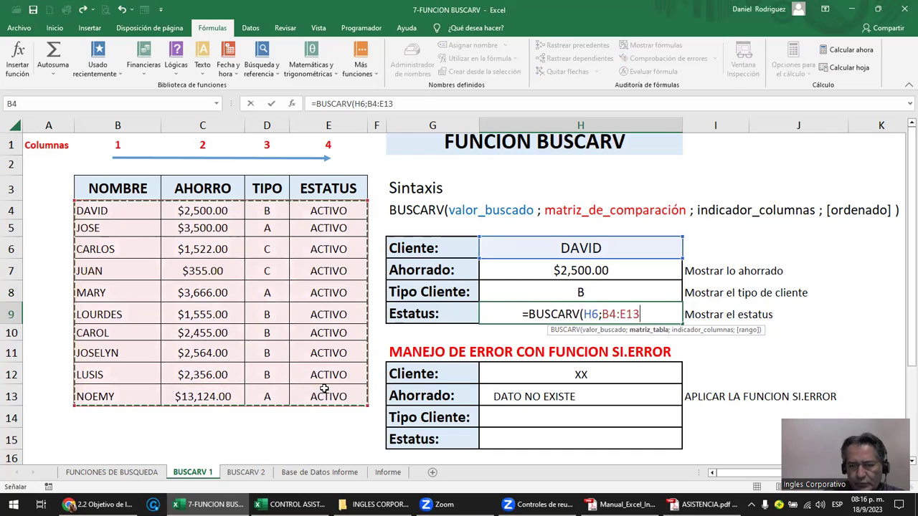
text(;)
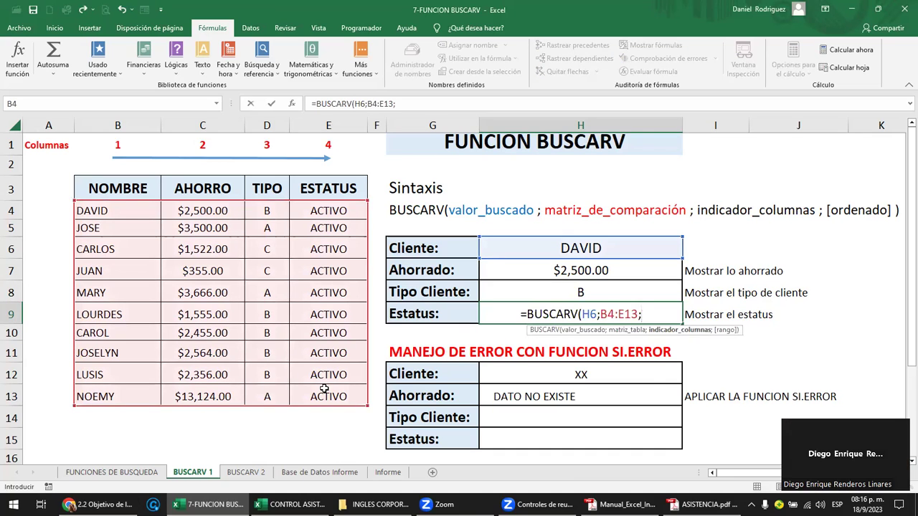
text(4)
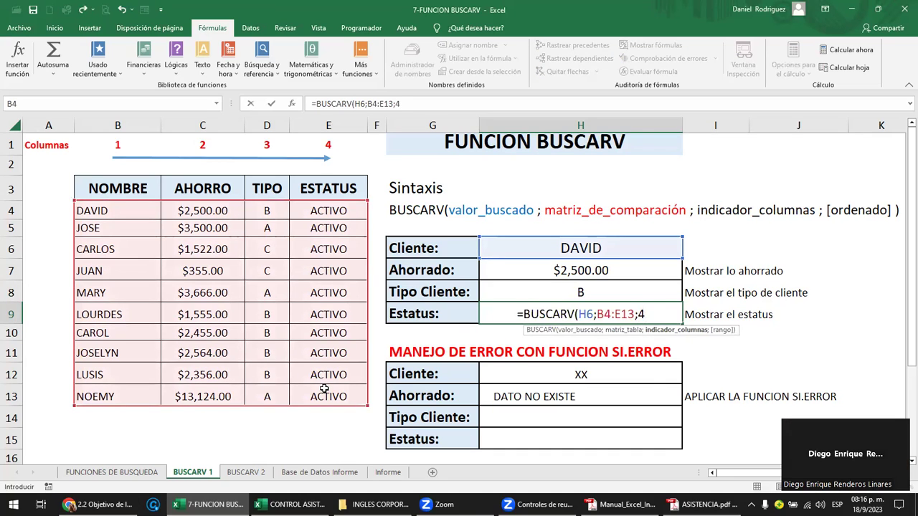
text(;)
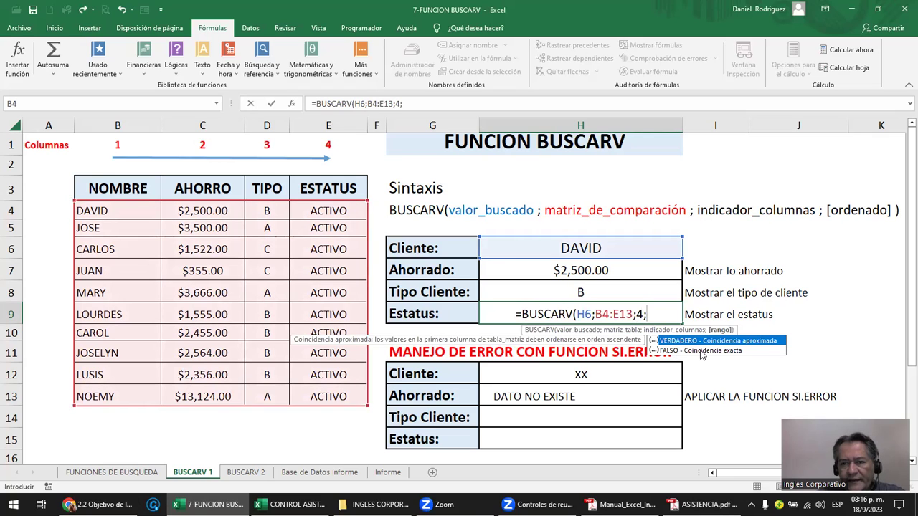
double_click(700, 351)
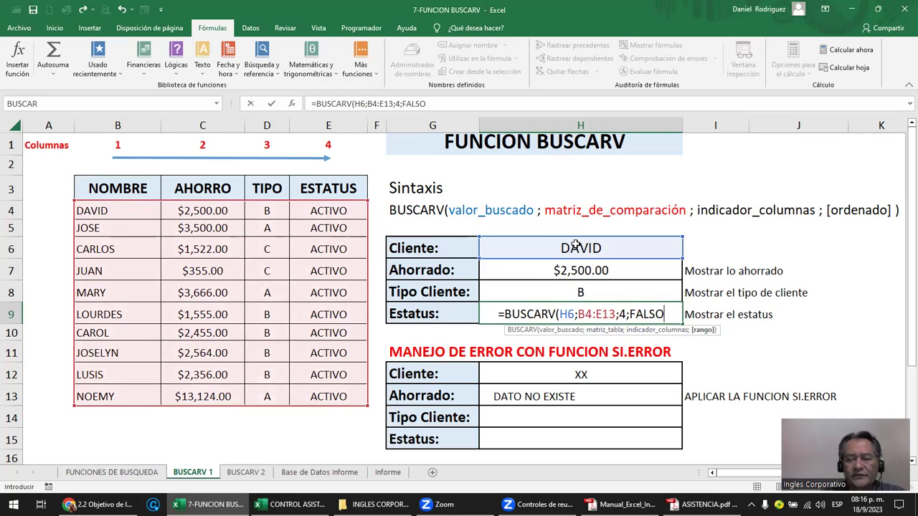
text())
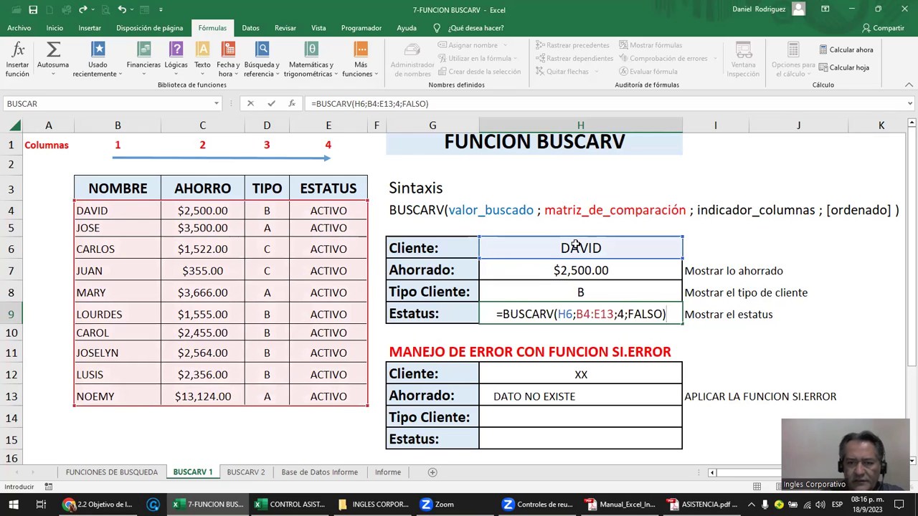
key(Return)
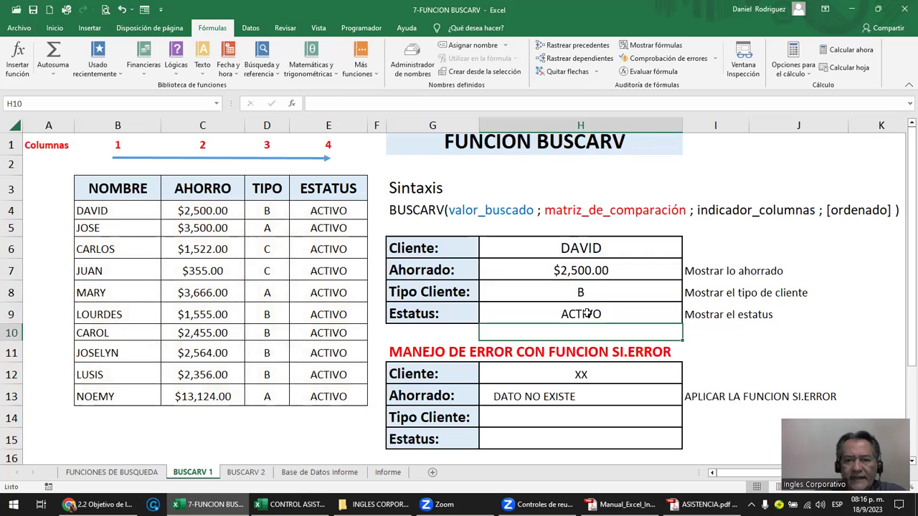
click(587, 313)
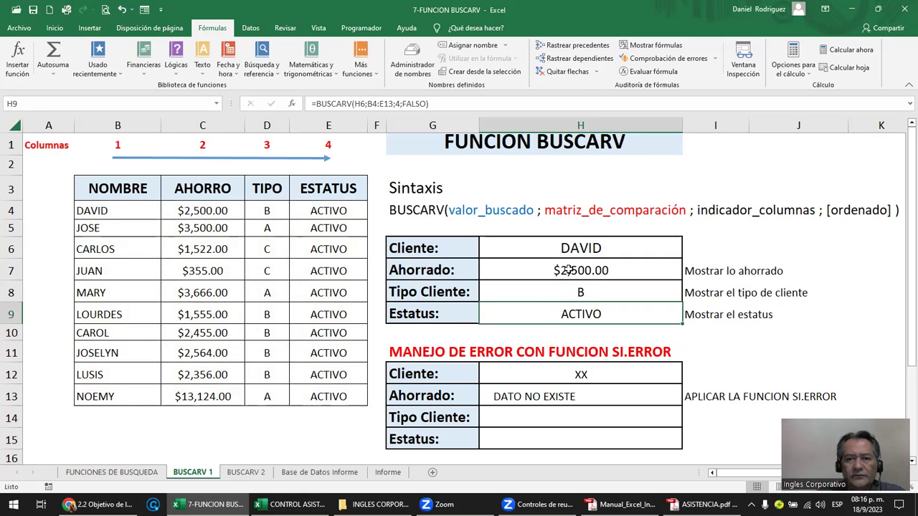
Review H7's formula, then change H8's column index from 3 to 2.
double_click(566, 270)
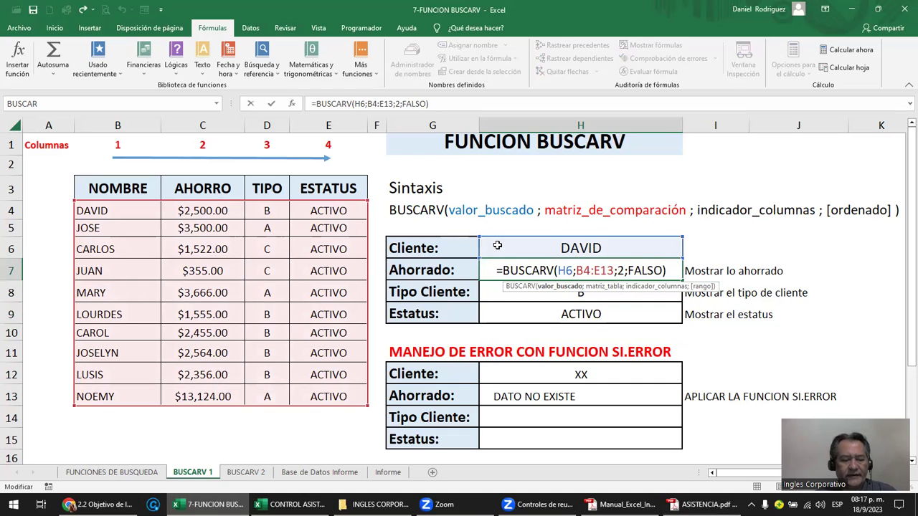
key(Return)
double_click(524, 292)
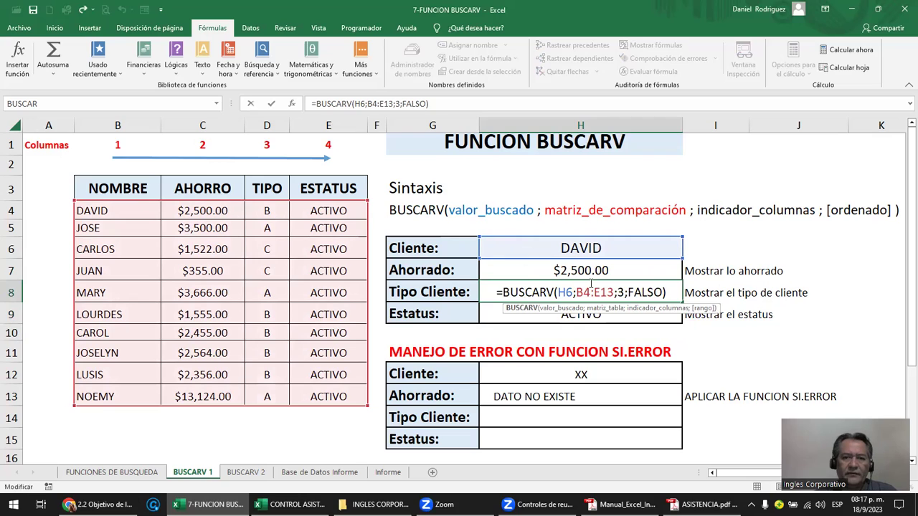
click(618, 293)
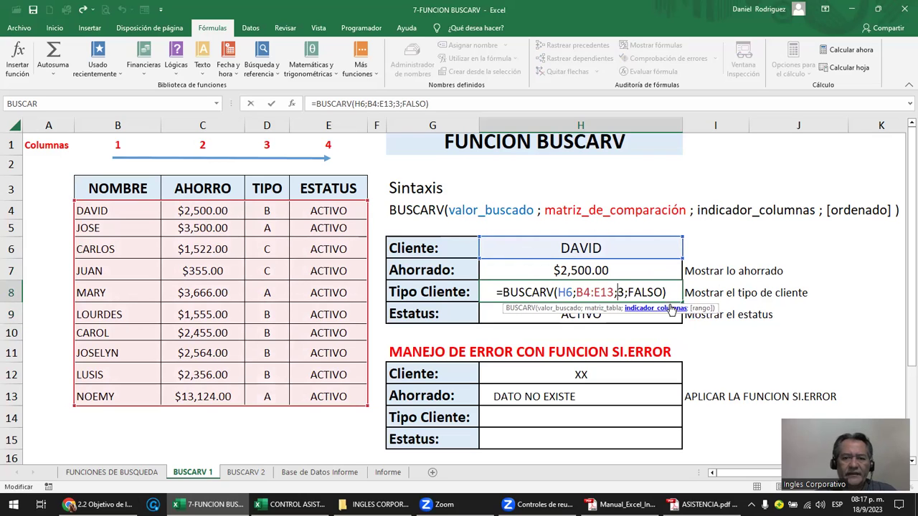
text(2)
key(Delete)
key(Return)
key(Up)
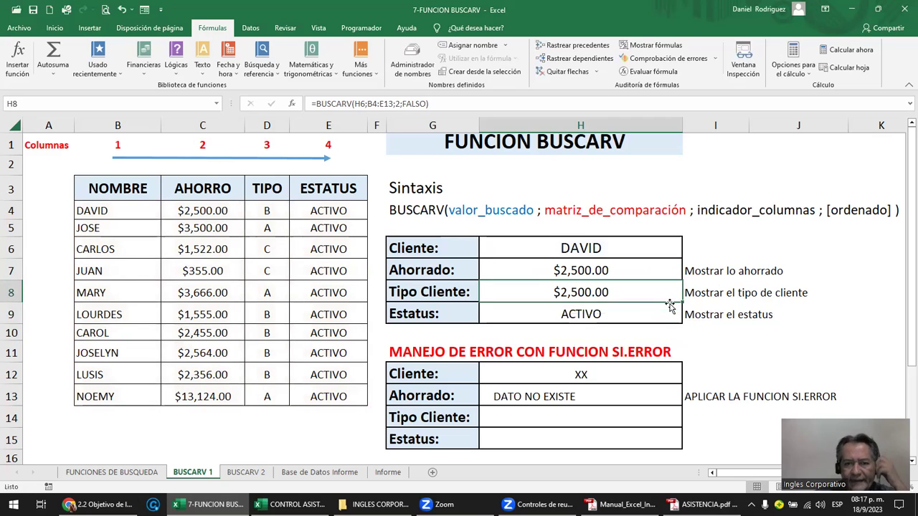
Set the Tipo Cliente column index to 8, producing the #¡REF! error.
double_click(614, 294)
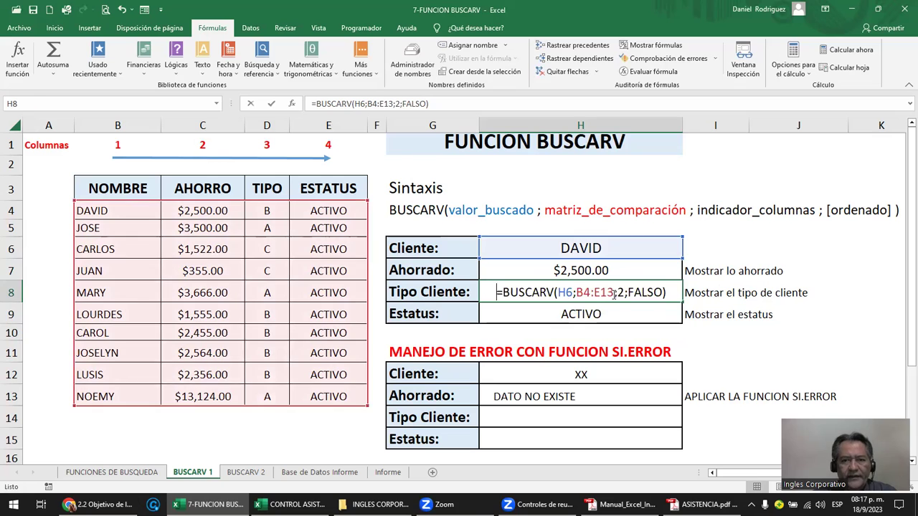
click(618, 291)
key(Delete)
text(8)
key(Return)
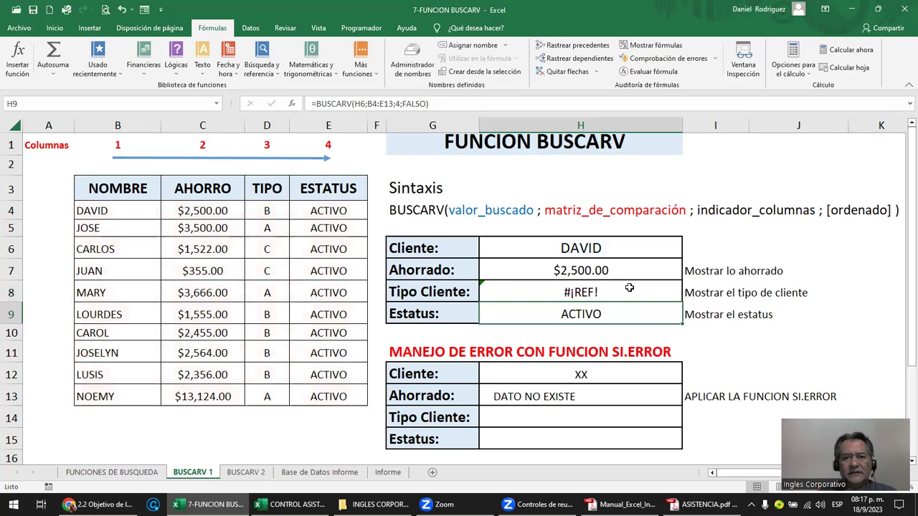
click(607, 289)
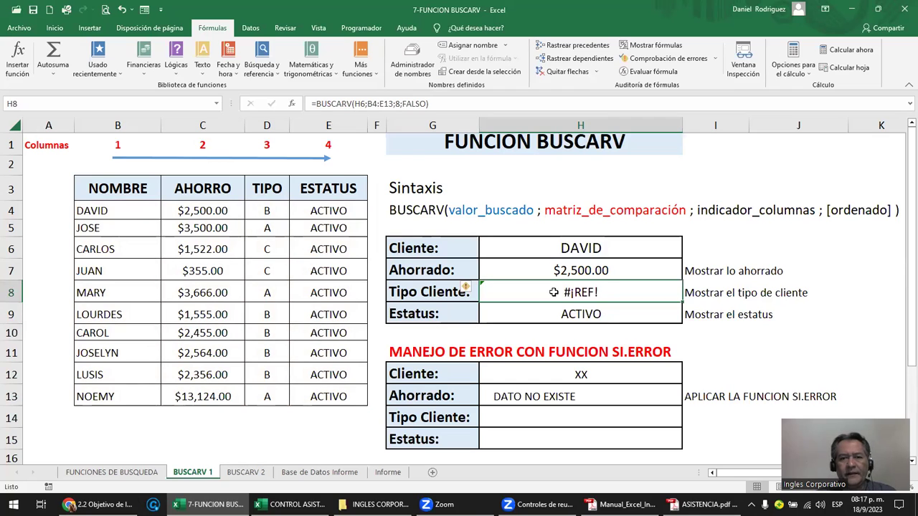
Restore the column index in the H8 formula to 3.
double_click(578, 293)
key(Left)
key(Left)
key(Left)
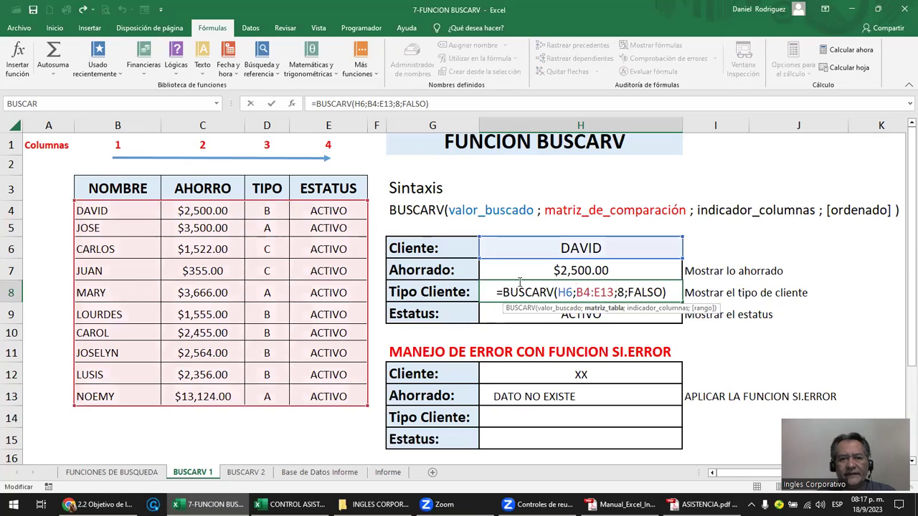
click(627, 291)
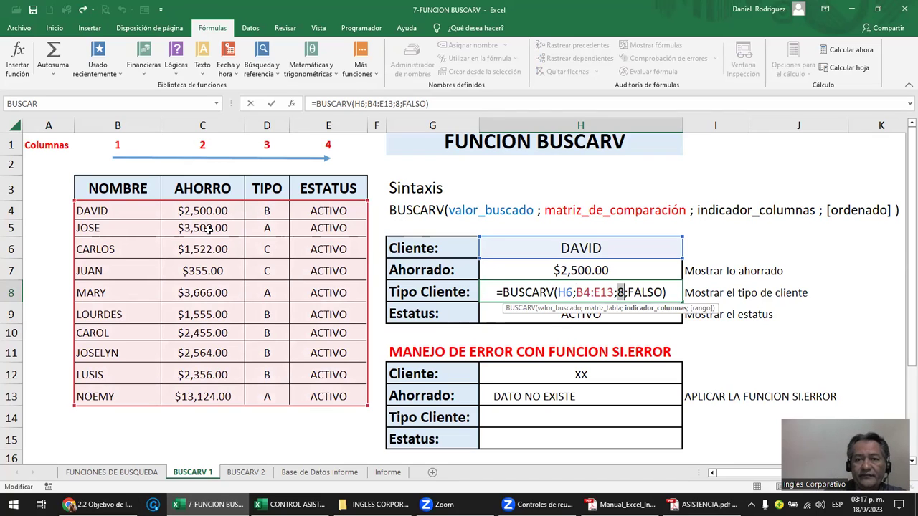
text(3)
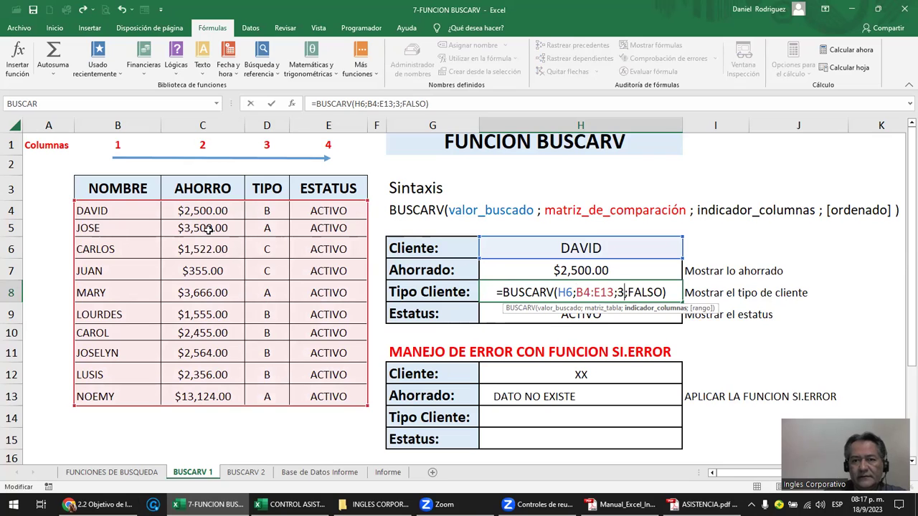
key(Return)
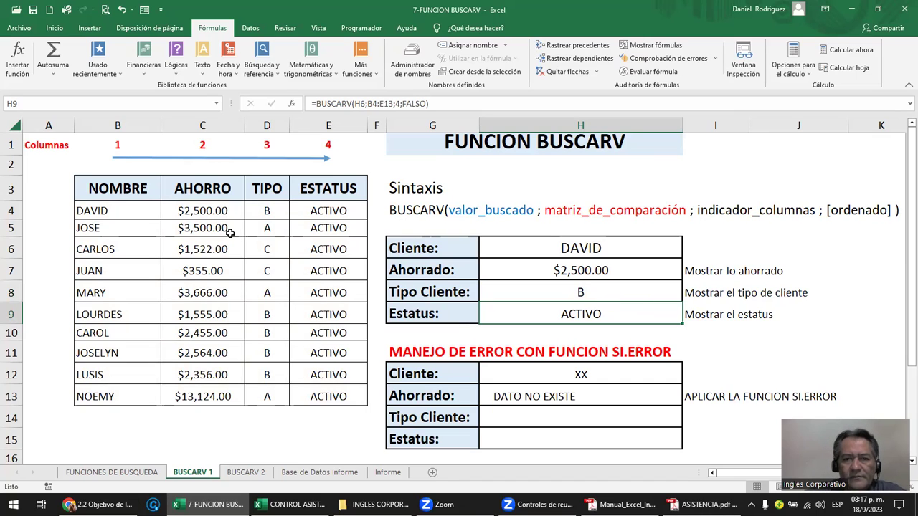
click(129, 215)
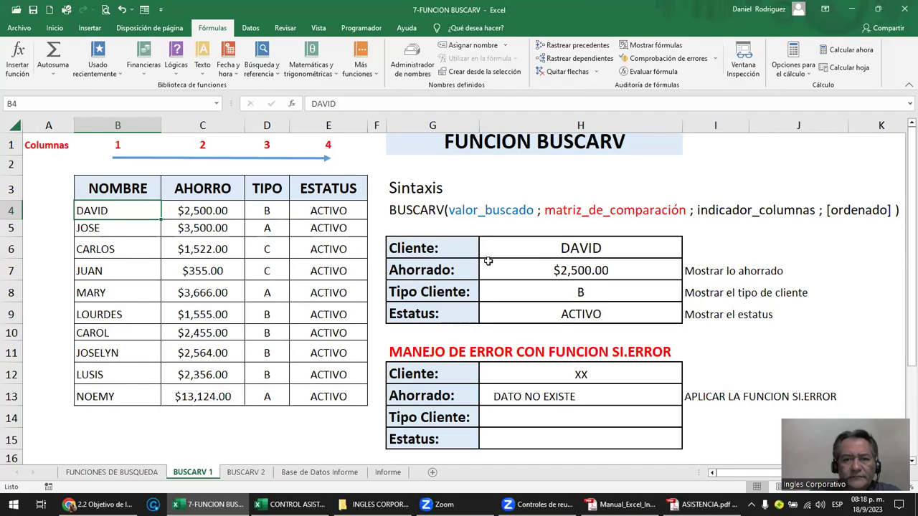
click(550, 248)
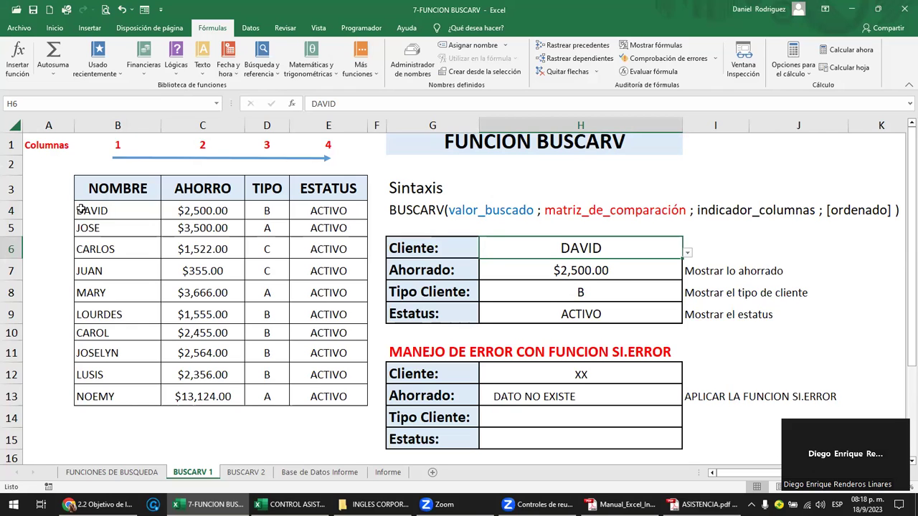
mouse_move(97, 189)
mouse_down()
mouse_move(330, 357)
mouse_move(333, 396)
mouse_up()
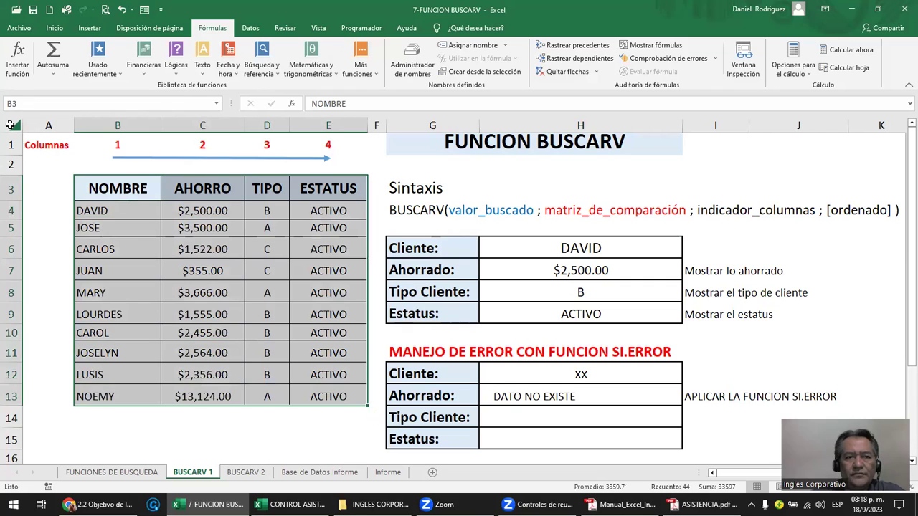
click(12, 124)
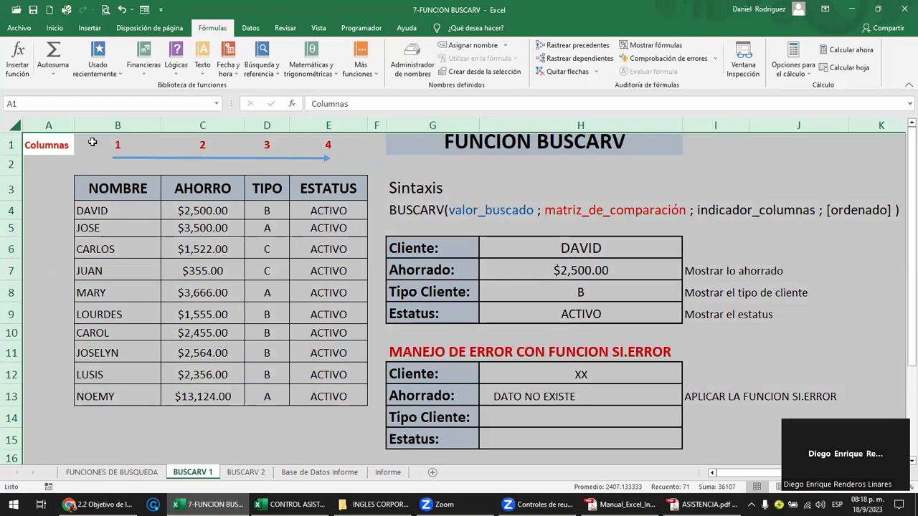
click(85, 142)
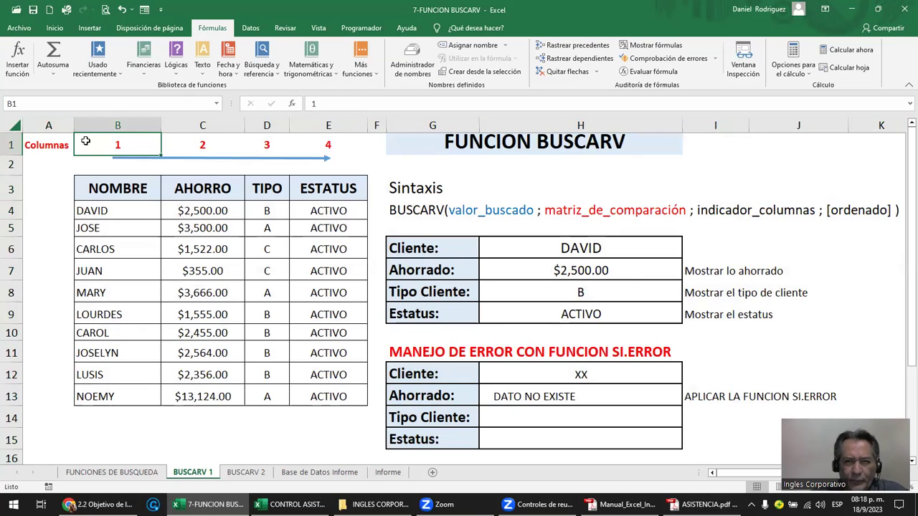
drag(42, 128, 41, 139)
click(40, 142)
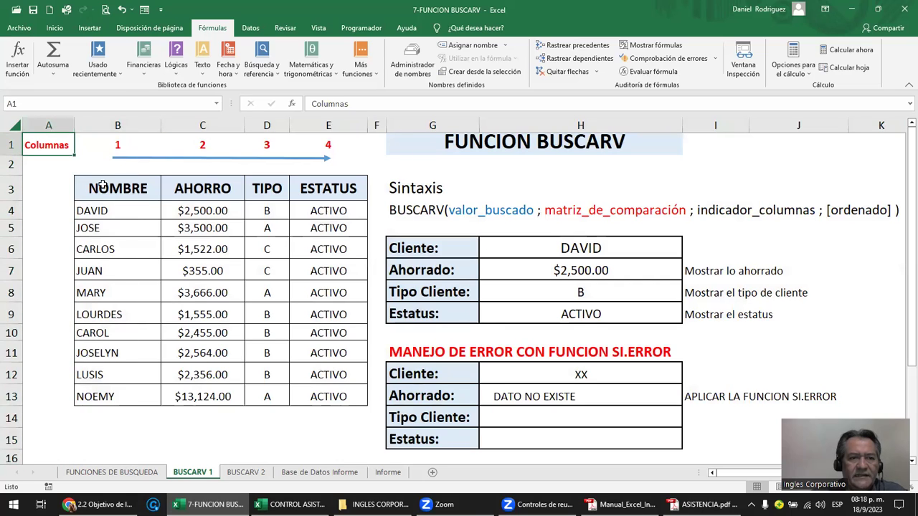
click(47, 165)
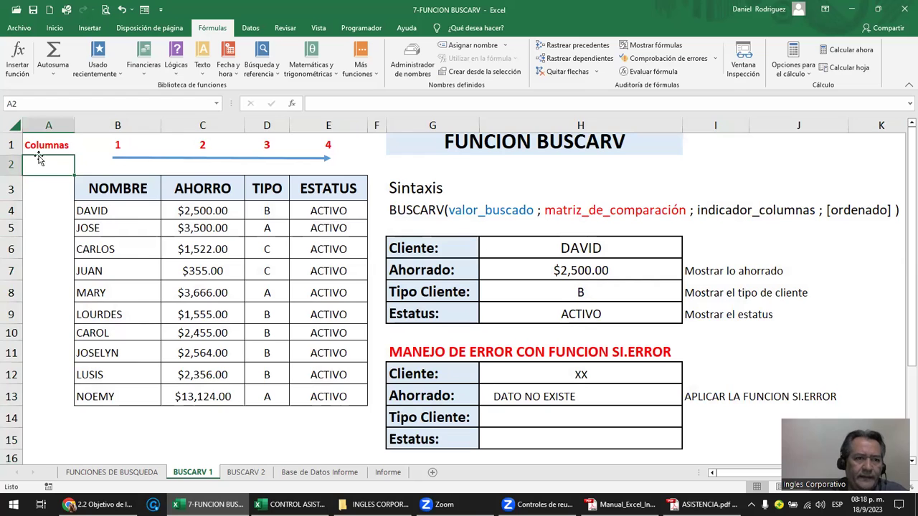
click(47, 149)
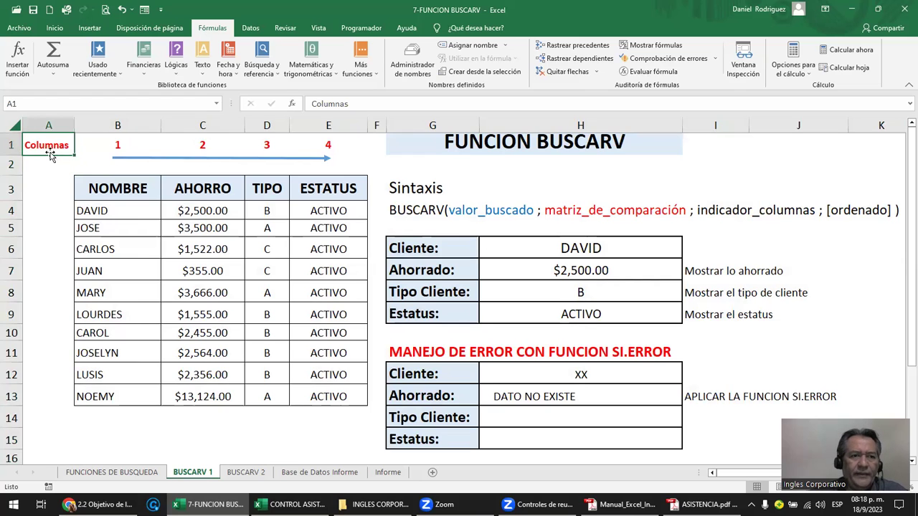
click(13, 128)
click(45, 147)
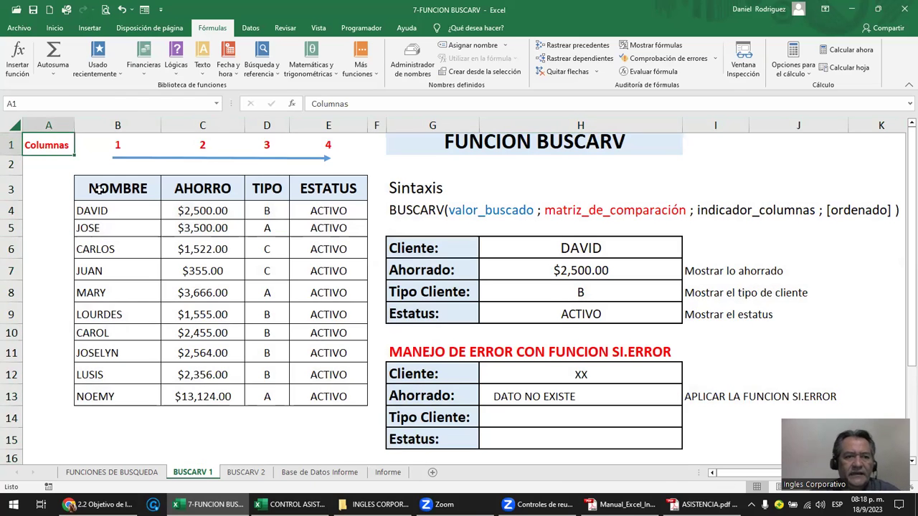
click(101, 190)
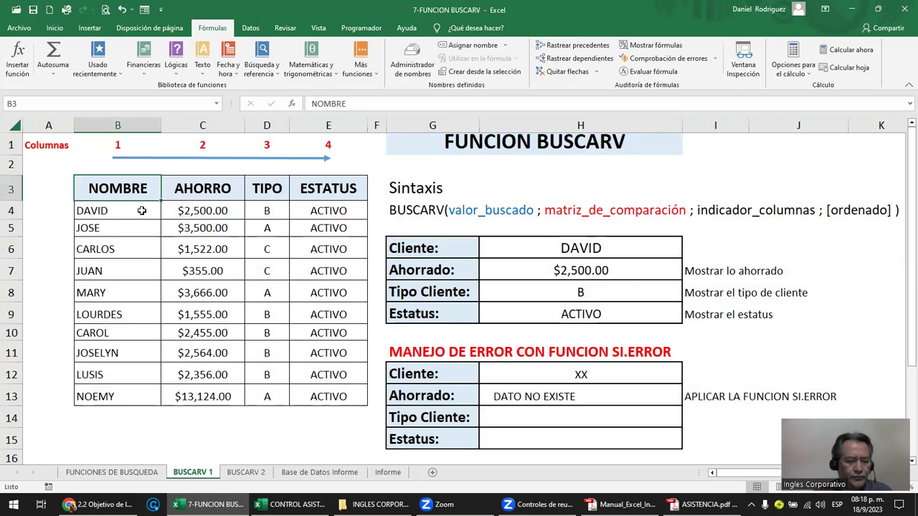
key(ctrl+a)
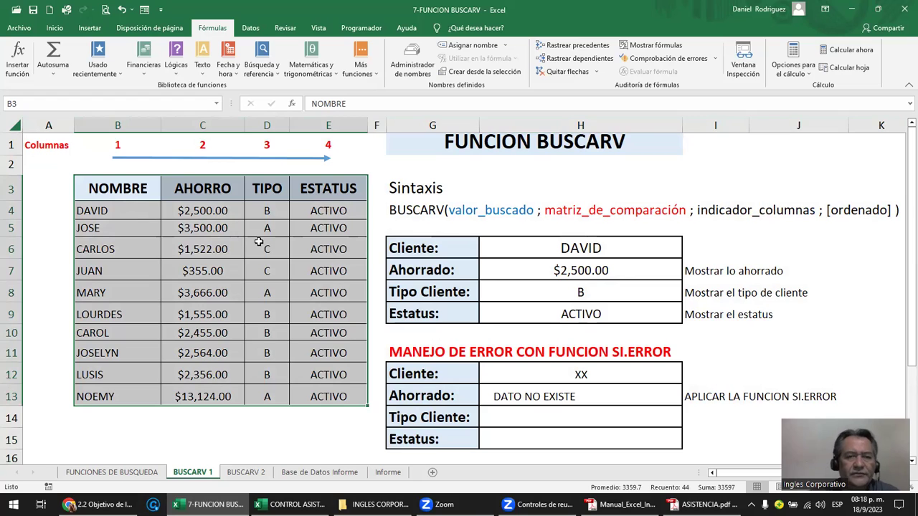
click(205, 192)
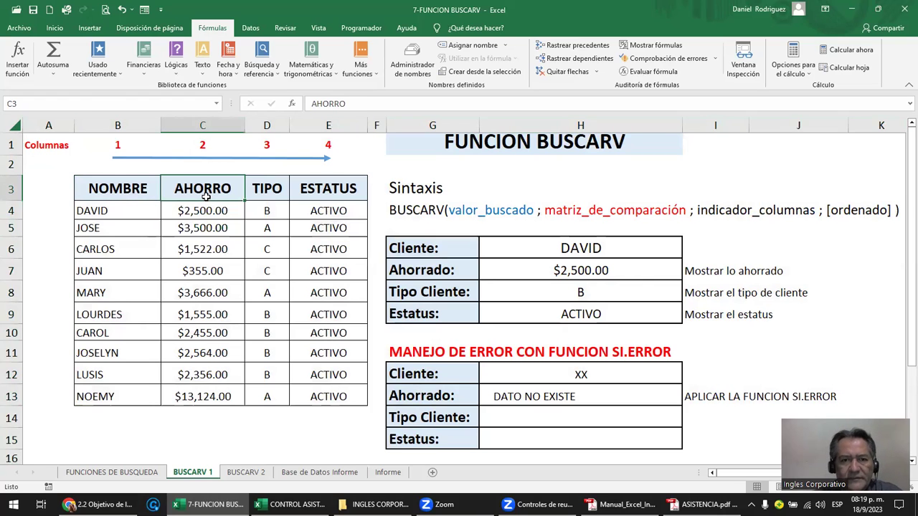
click(92, 166)
mouse_move(110, 189)
mouse_down()
mouse_move(320, 228)
mouse_move(347, 396)
mouse_up()
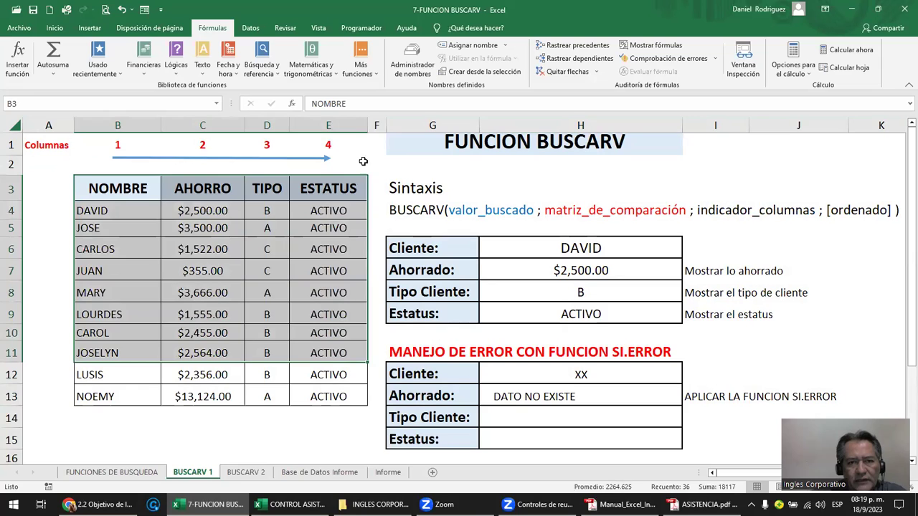
click(375, 125)
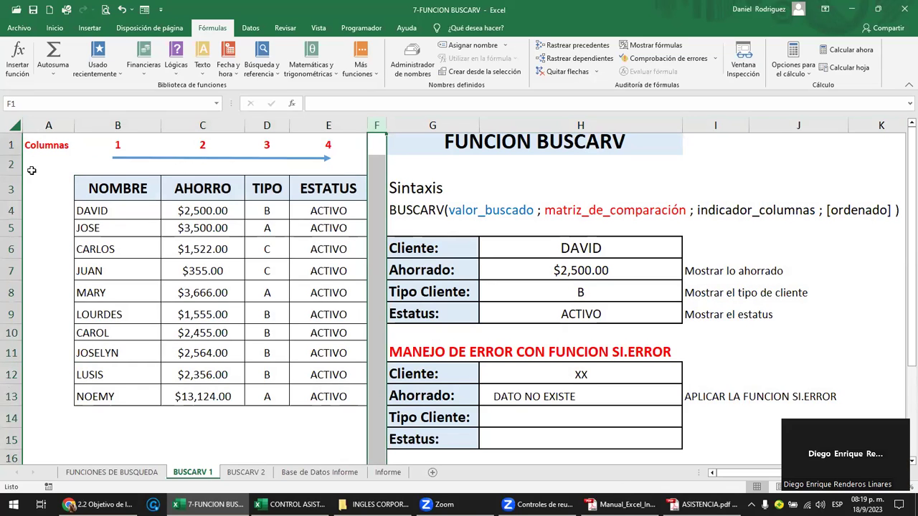
click(18, 166)
click(152, 158)
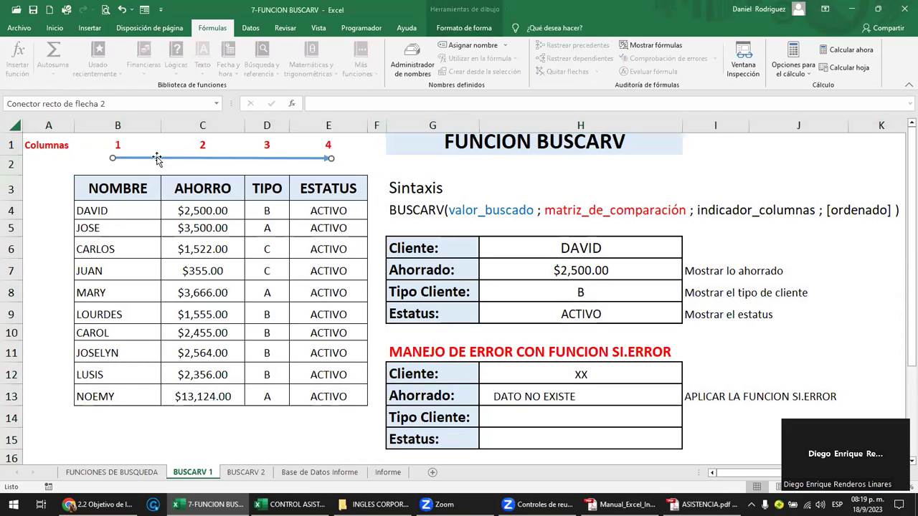
click(88, 170)
click(102, 191)
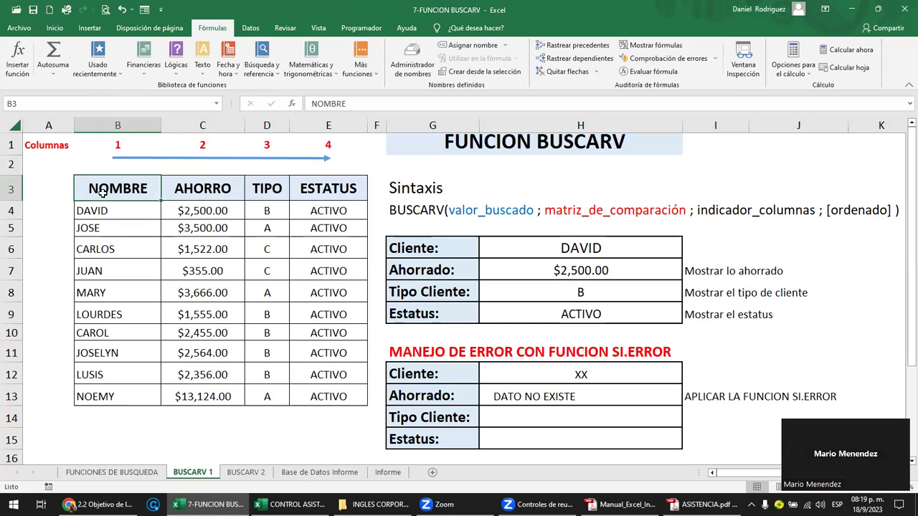
Replace FALSO with 0 as the last argument of H7's lookup formula.
click(610, 271)
double_click(610, 270)
click(628, 272)
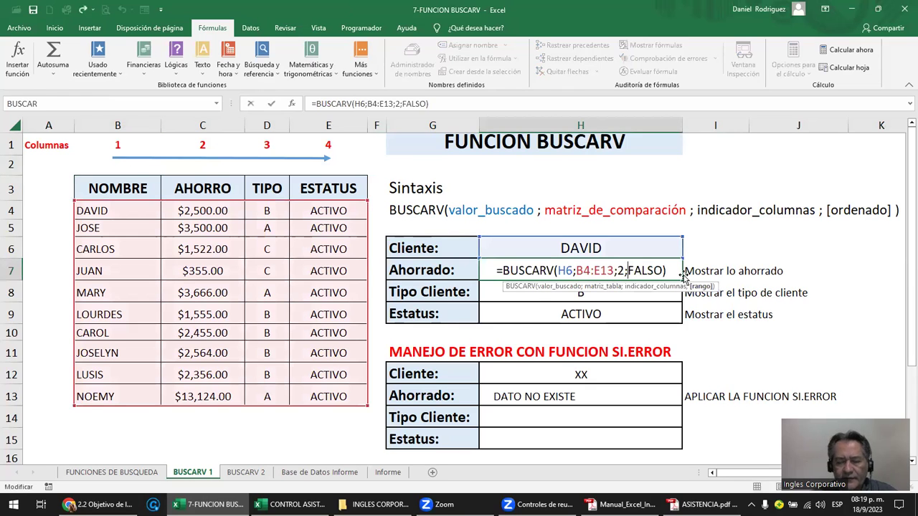
text(0)
key(Delete)
key(Delete)
key(Delete)
key(Delete)
key(Delete)
key(ctrl+Return)
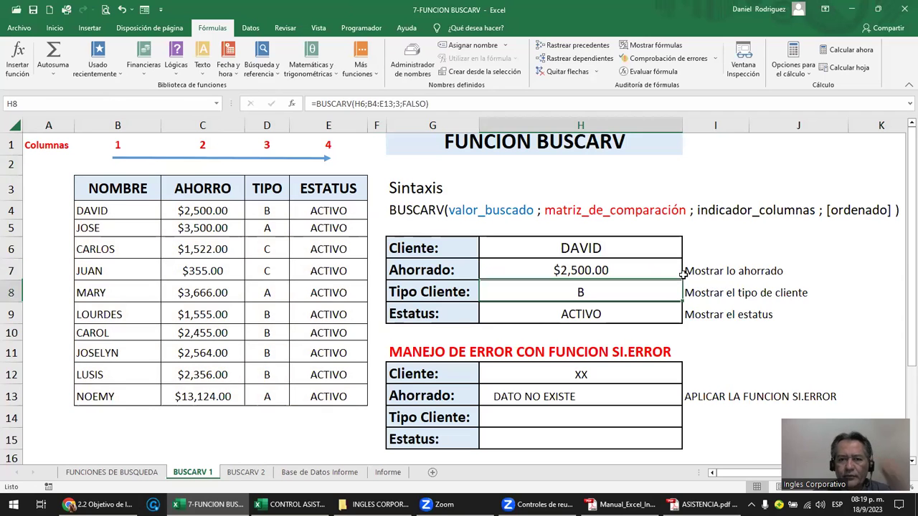
Try FALSO and 1 as the last argument of H7's formula, settling on 0.
key(F2)
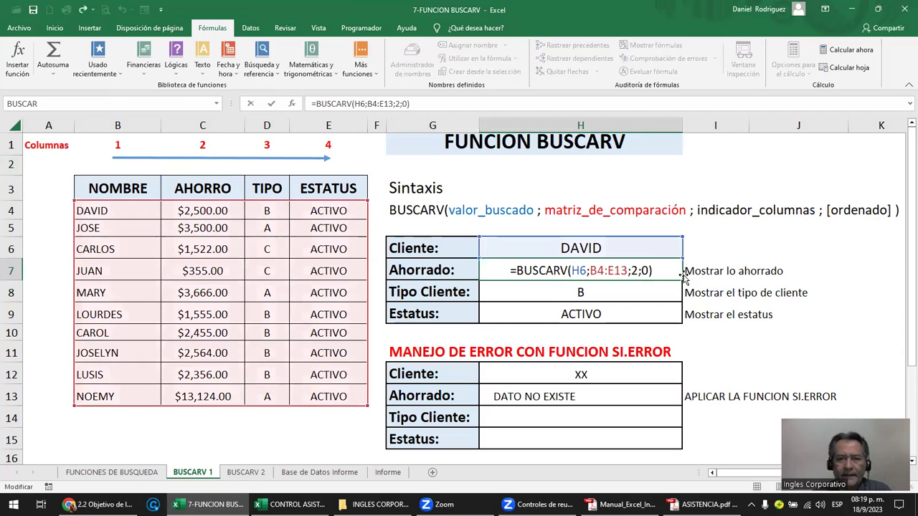
key(Delete)
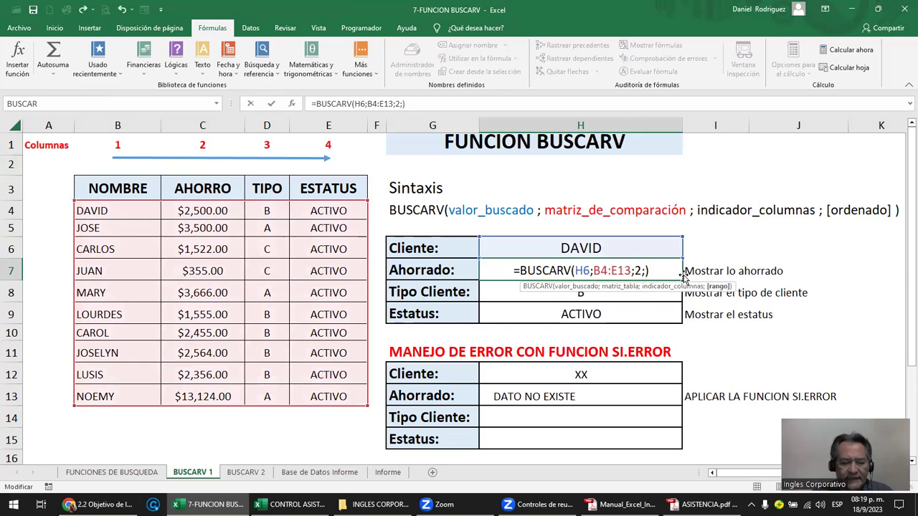
text(FALSO)
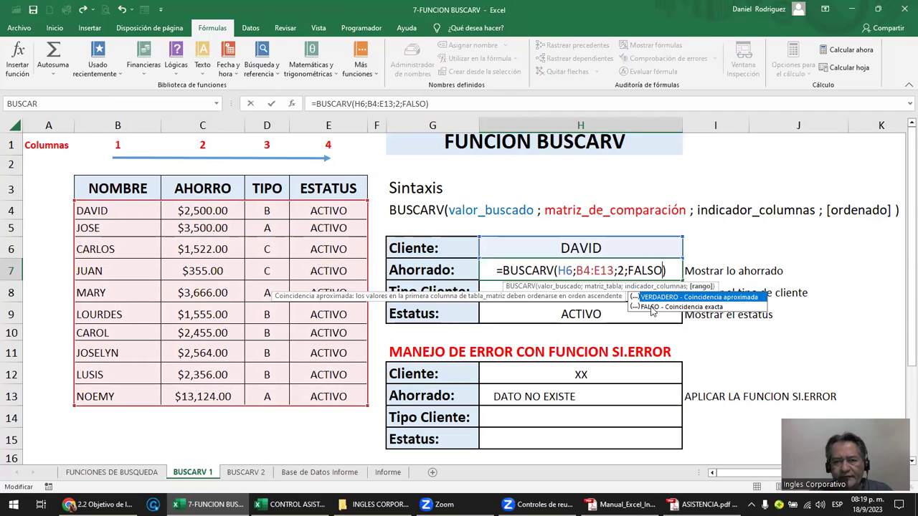
key(BackSpace)
key(BackSpace)
key(BackSpace)
key(BackSpace)
key(BackSpace)
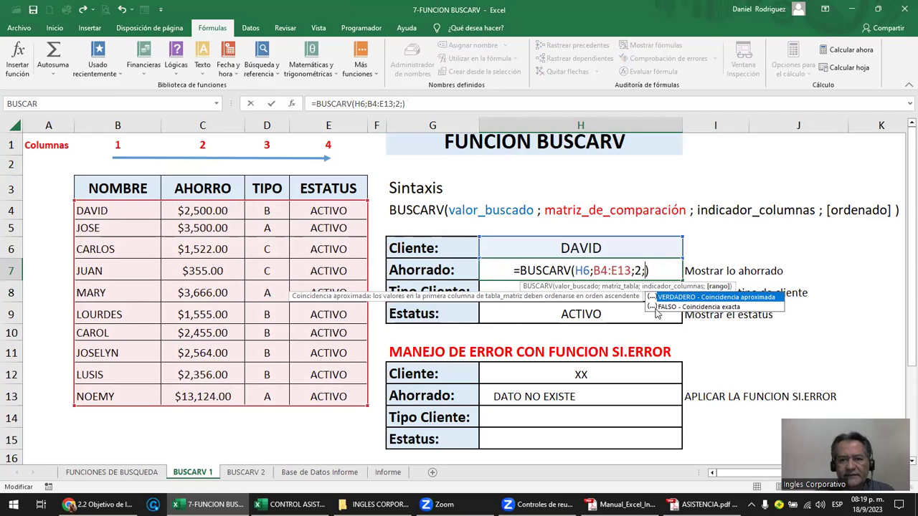
text(0)
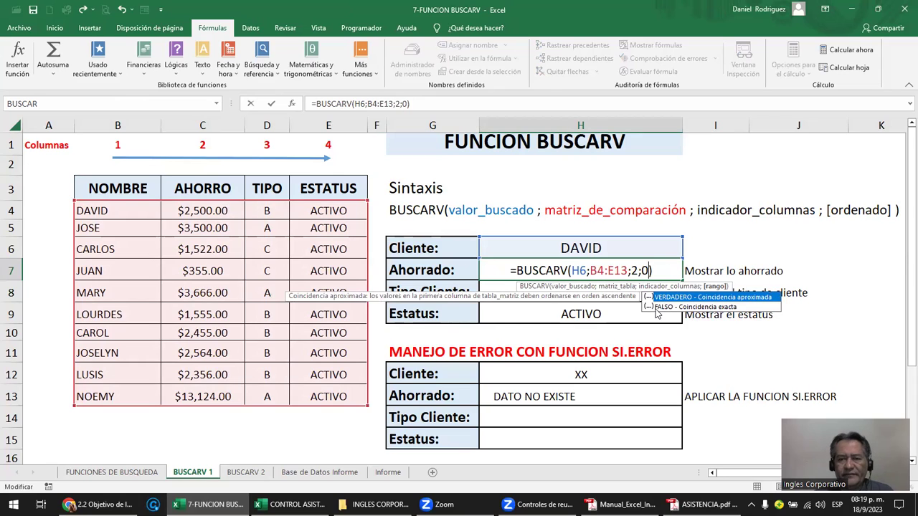
key(BackSpace)
text(1)
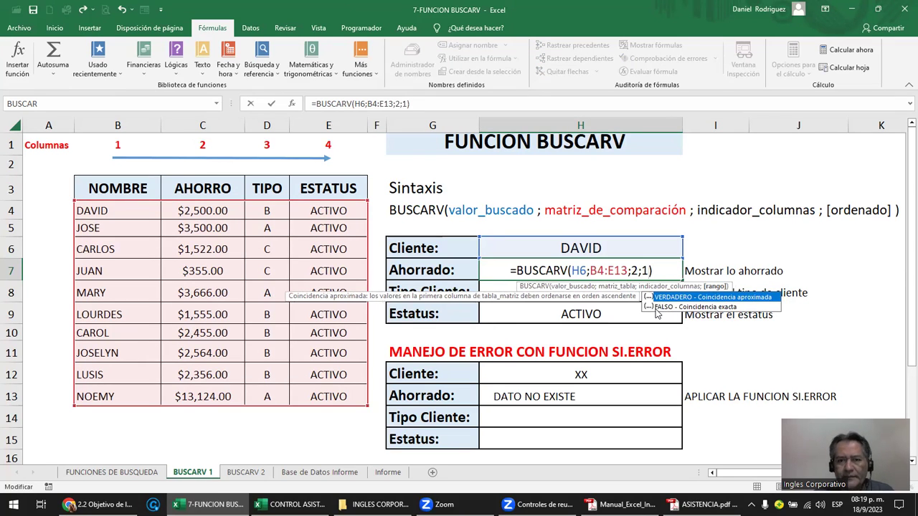
key(BackSpace)
text(0)
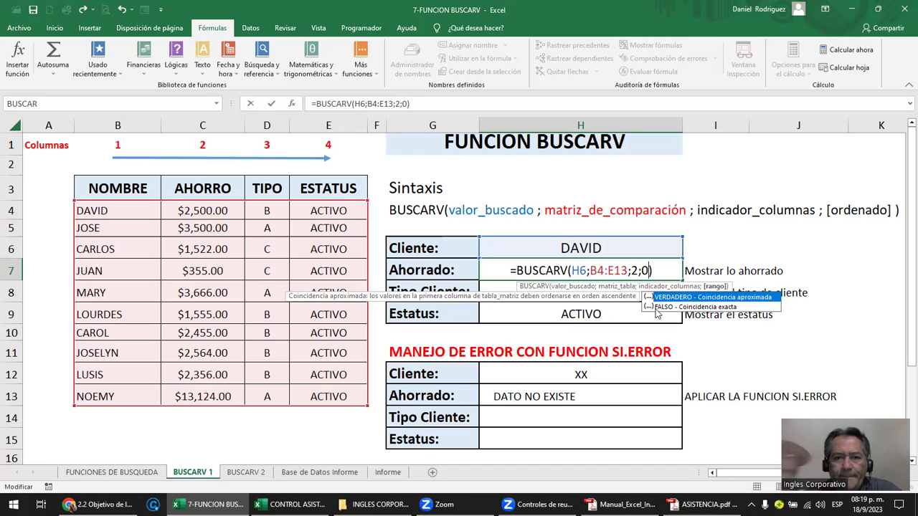
Commit H7, then give H8's Tipo Cliente BUSCARV the FALSO exact-match argument so it still returns B.
key(Return)
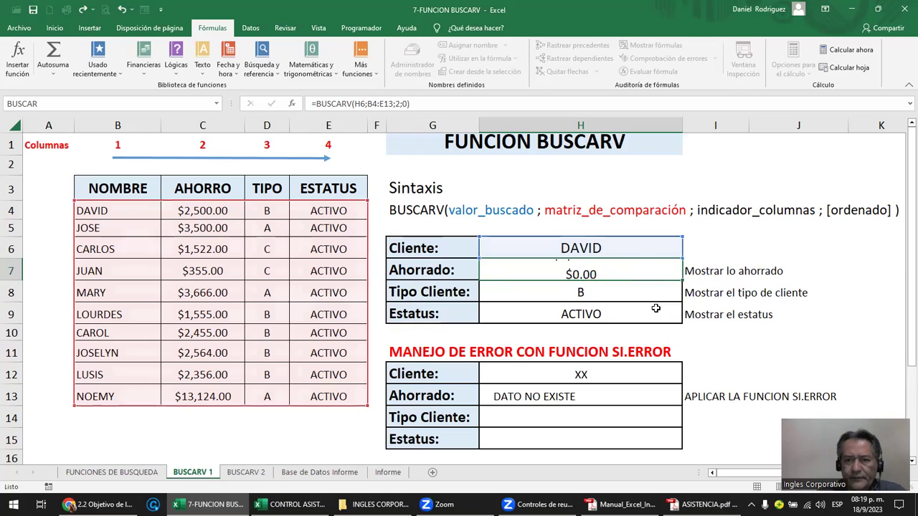
double_click(598, 289)
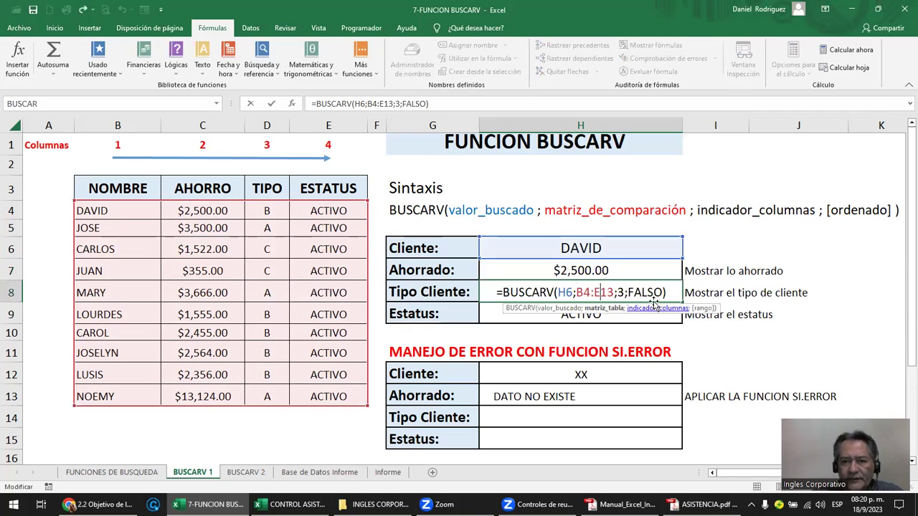
key(Delete)
key(Delete)
key(Delete)
key(Delete)
key(Delete)
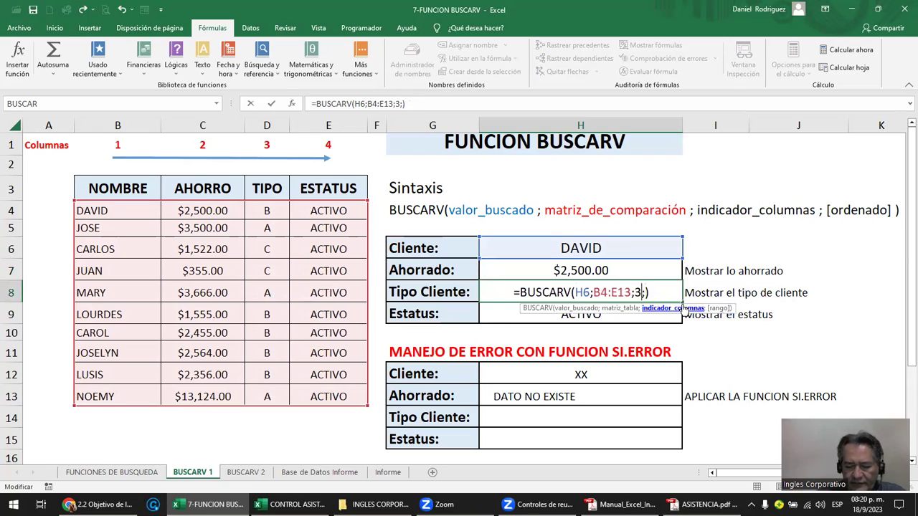
key(Right)
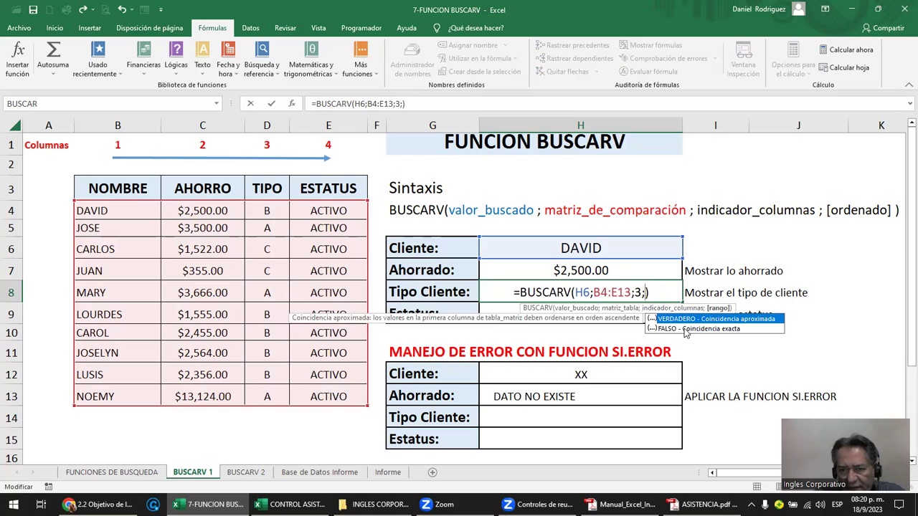
double_click(686, 330)
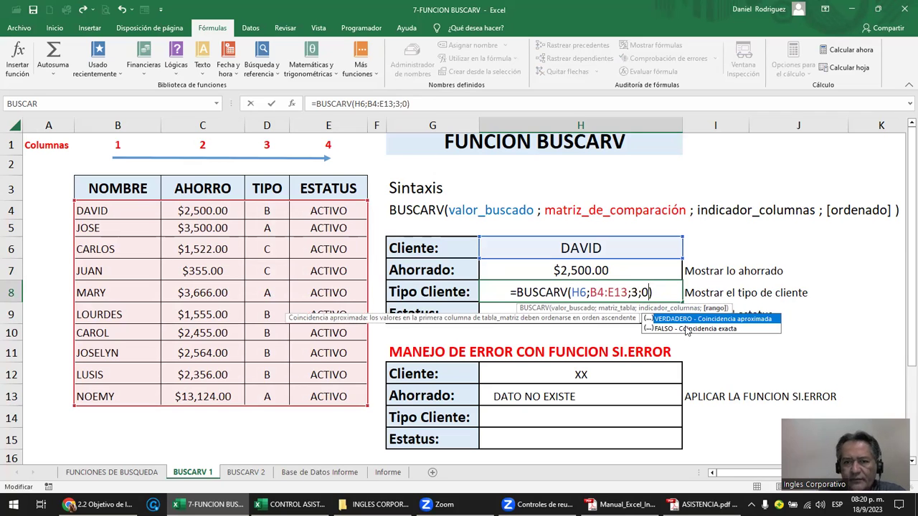
key(Return)
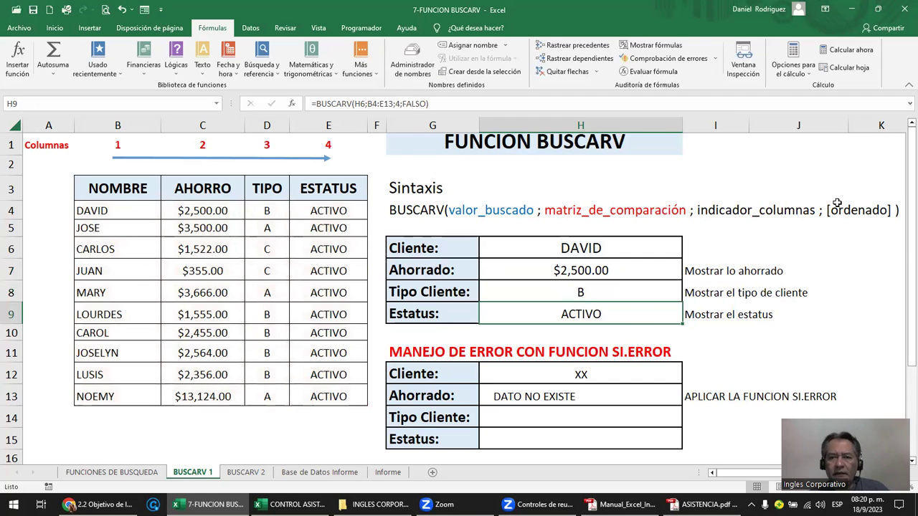
click(847, 263)
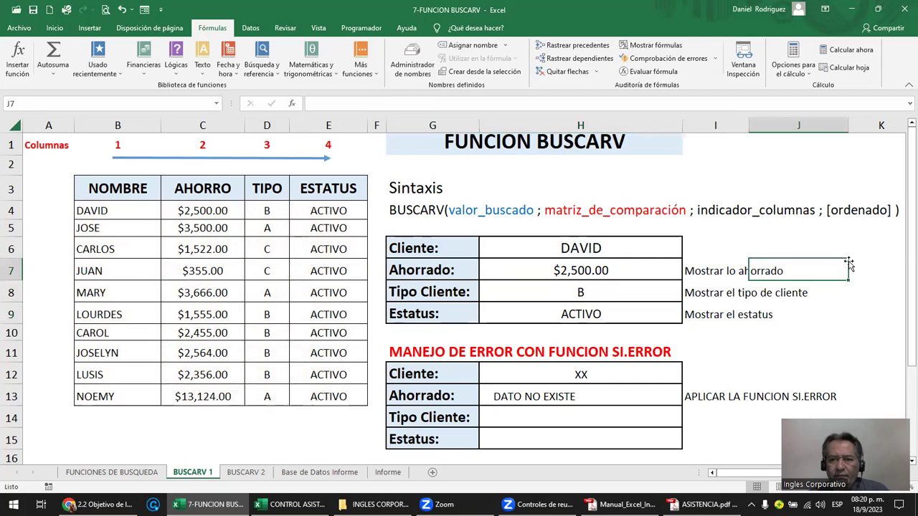
scroll(848, 261, right, 2)
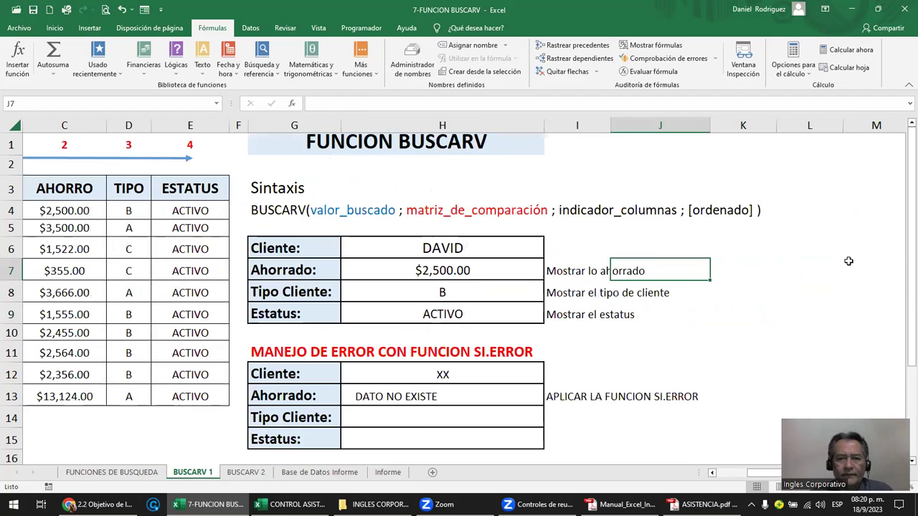
key(Left)
key(Left)
key(Left)
key(Left)
key(Left)
key(Left)
key(Left)
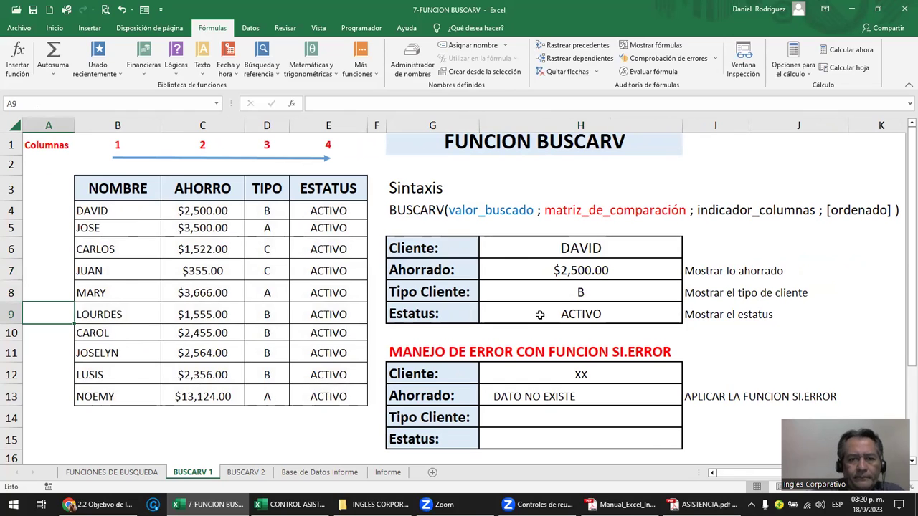
click(585, 248)
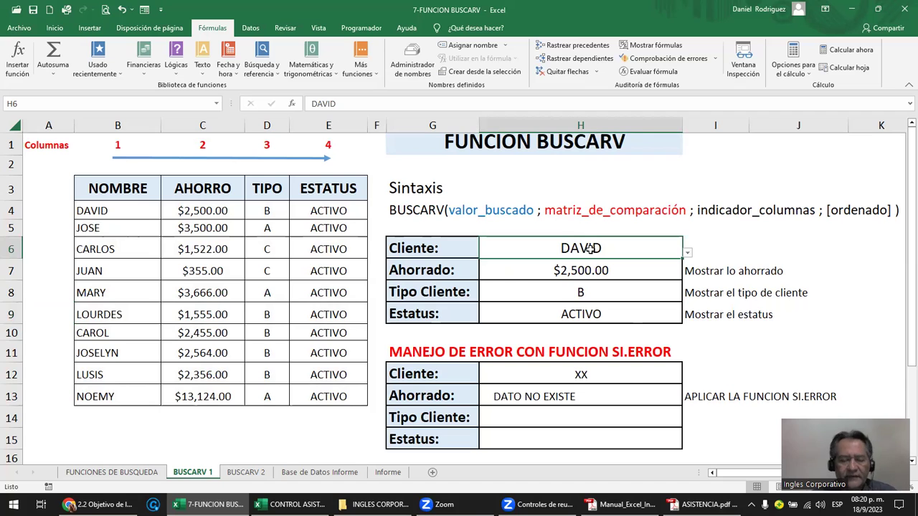
text(AAAAAAA)
key(Return)
key(Return)
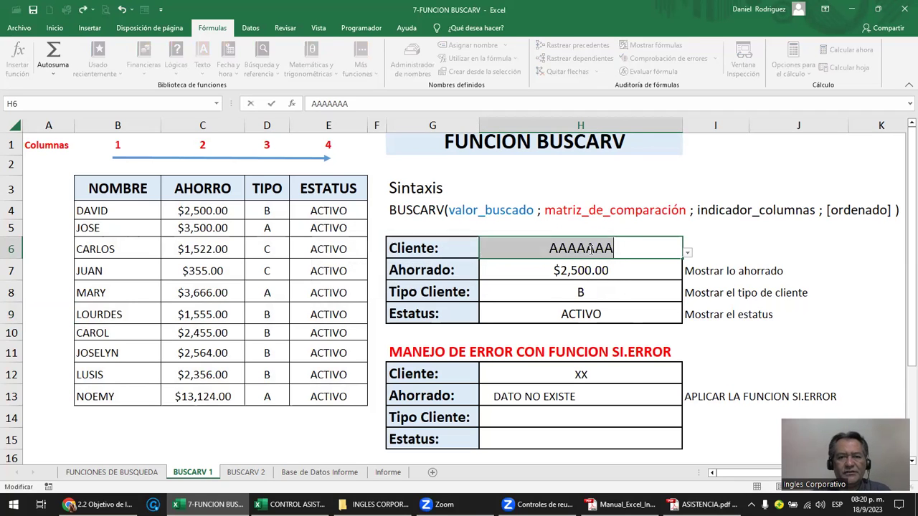
key(Escape)
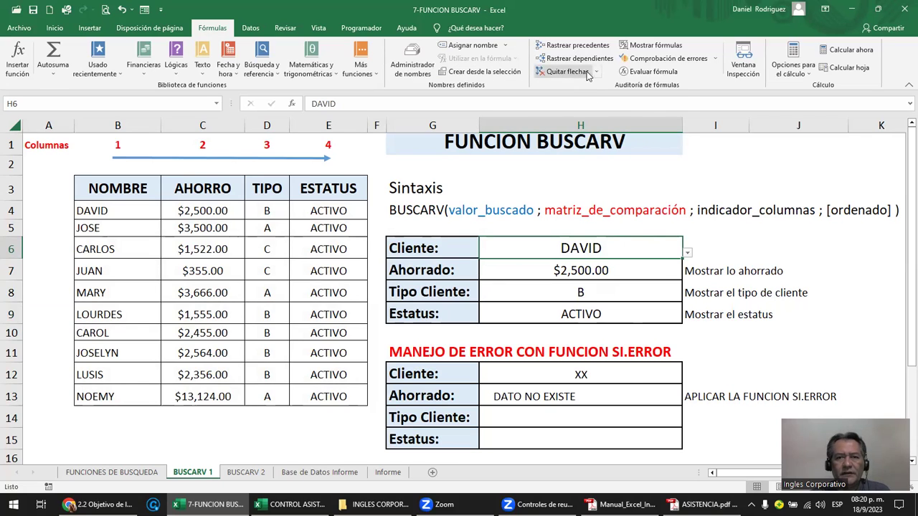
Clear the list data validation from Cliente cell H6 with Datos > Validación de datos > Borrar todos.
click(251, 28)
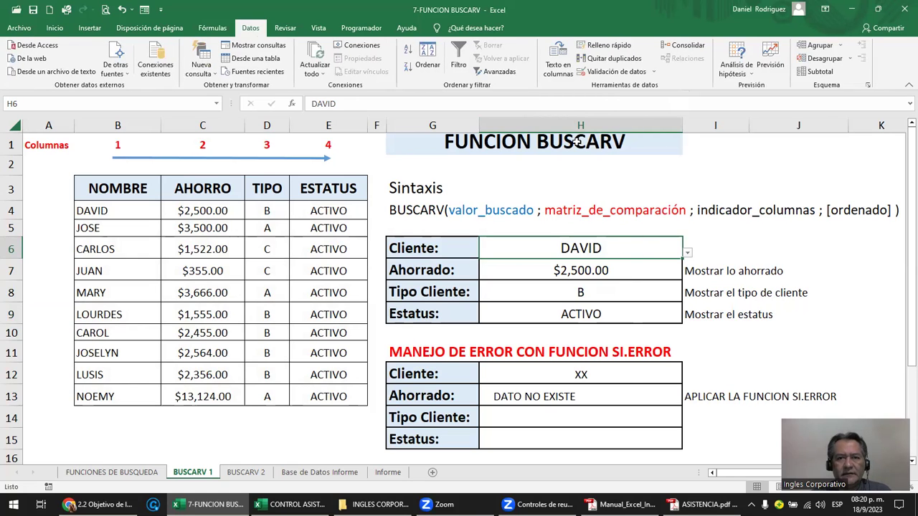
click(613, 72)
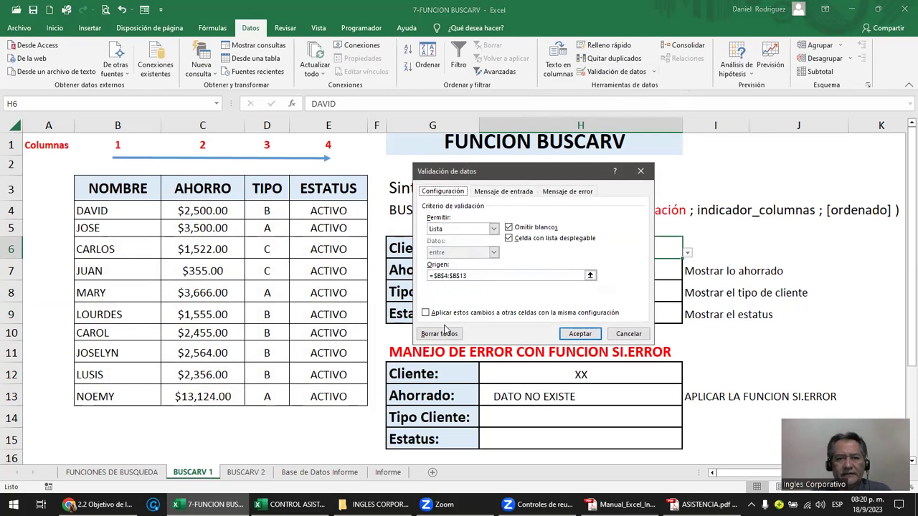
click(437, 333)
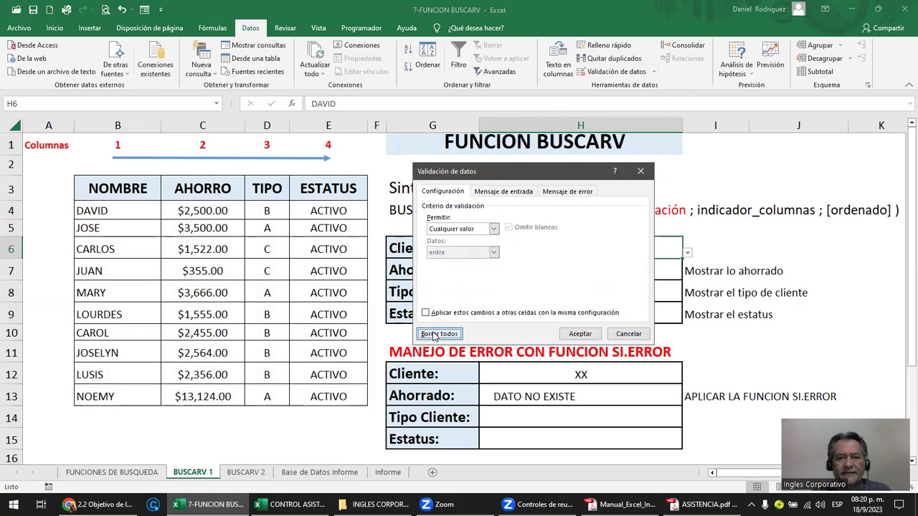
click(581, 335)
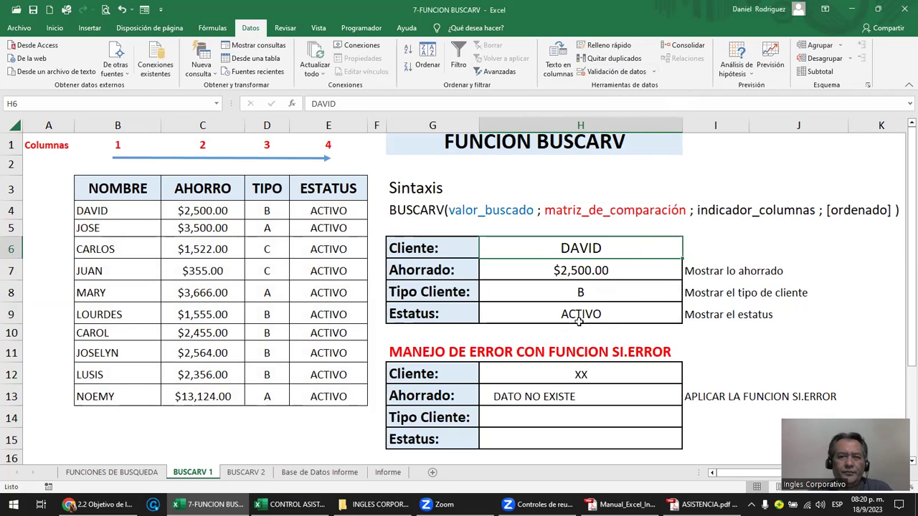
click(617, 285)
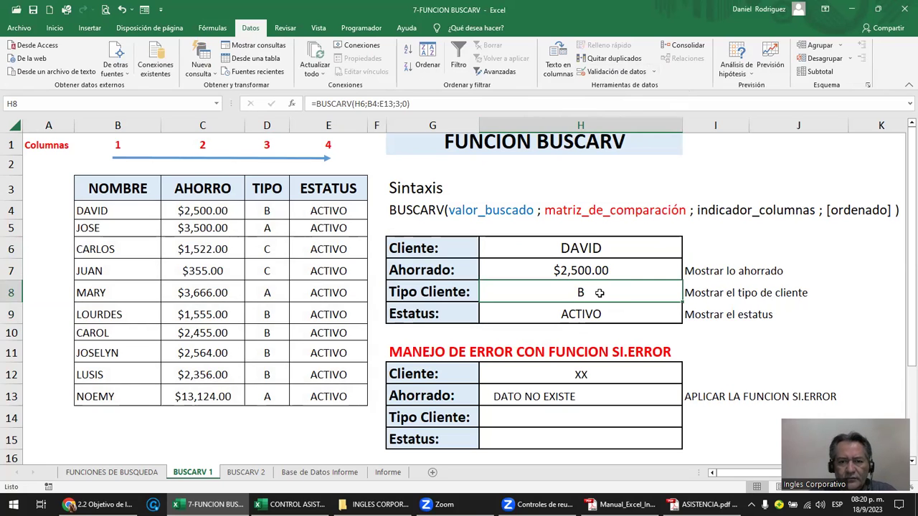
click(588, 254)
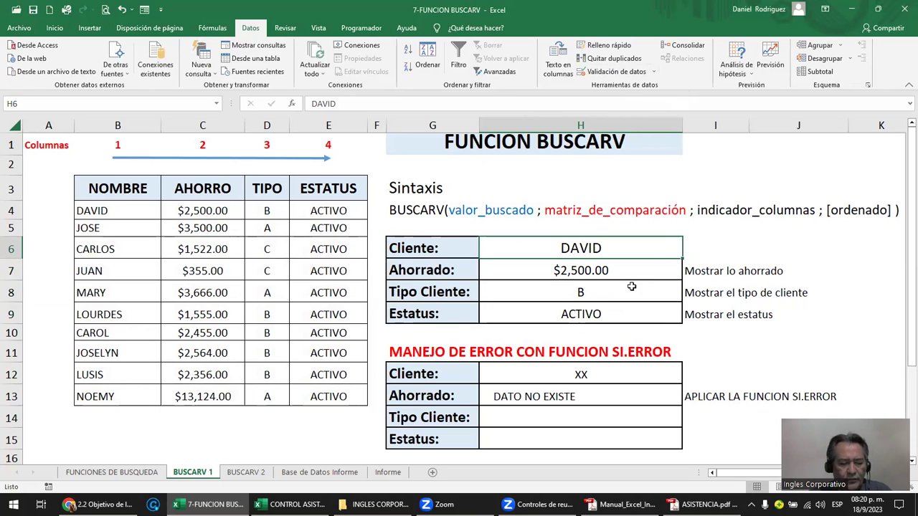
Enter the nonexistent name XXXXXXXX in H6 and compare it against the client names B4:B13.
text(XXXXXXXX)
key(Return)
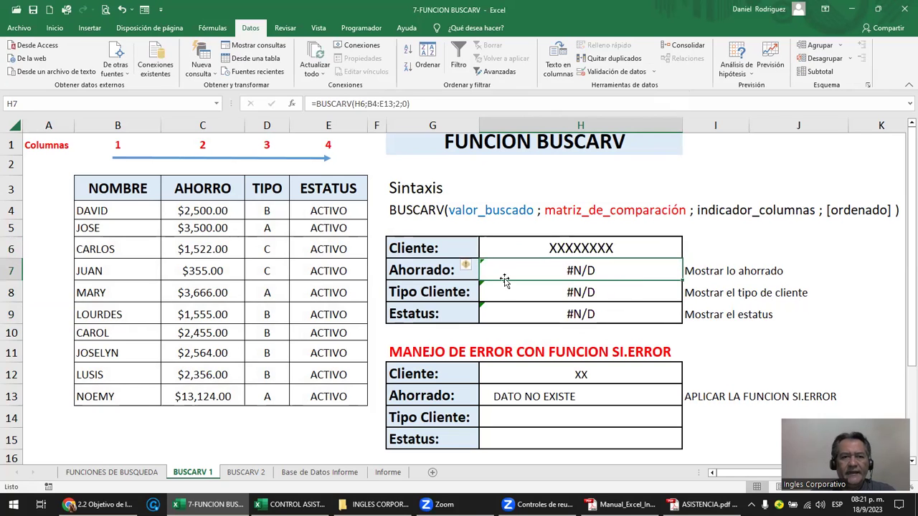
drag(124, 211, 129, 392)
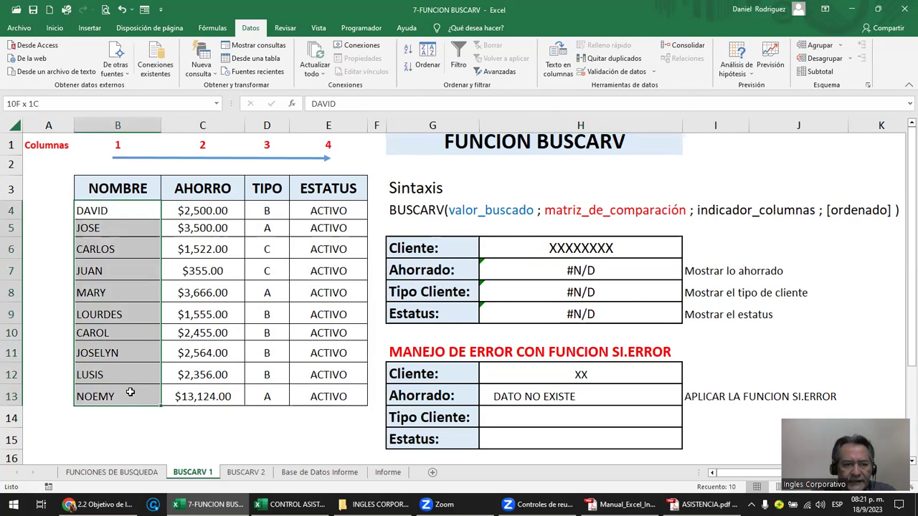
ctrl+click(556, 249)
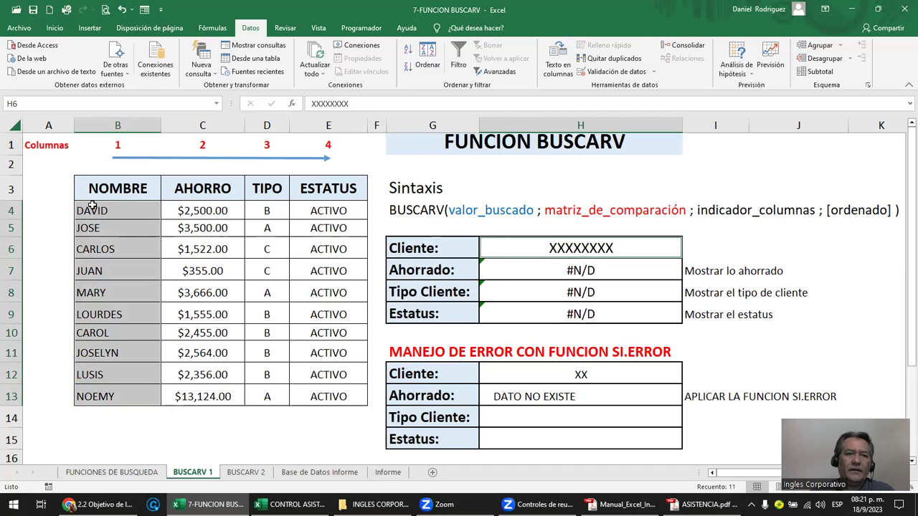
Test by pasting XXXXXXXX over NOEMY in B13, then undo to restore NOEMY.
click(94, 393)
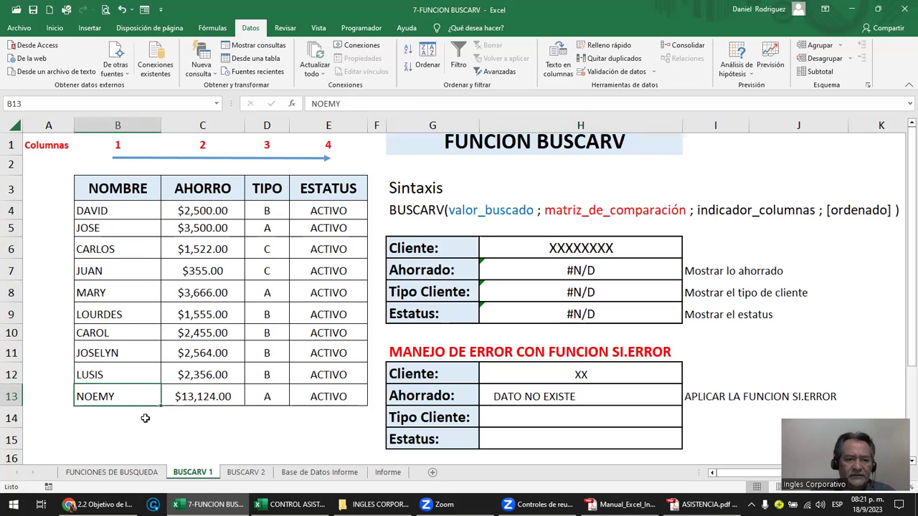
click(573, 251)
key(ctrl+c)
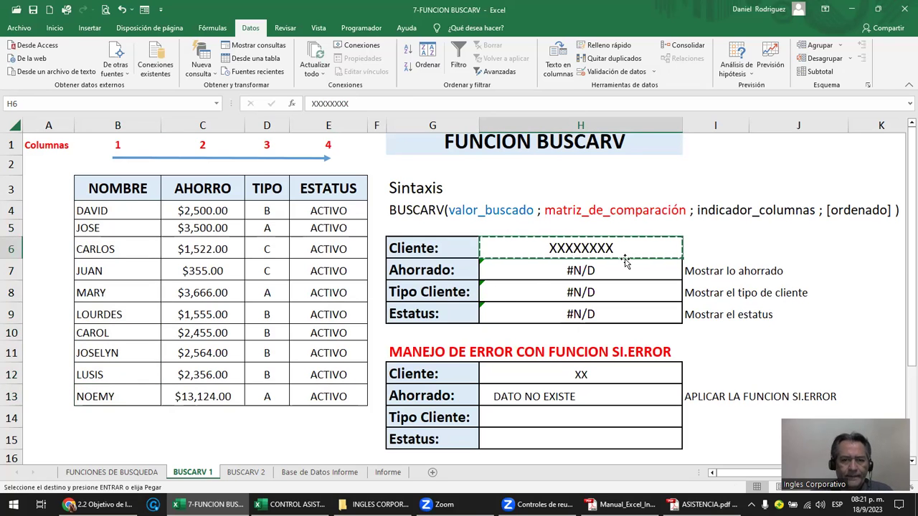
click(129, 394)
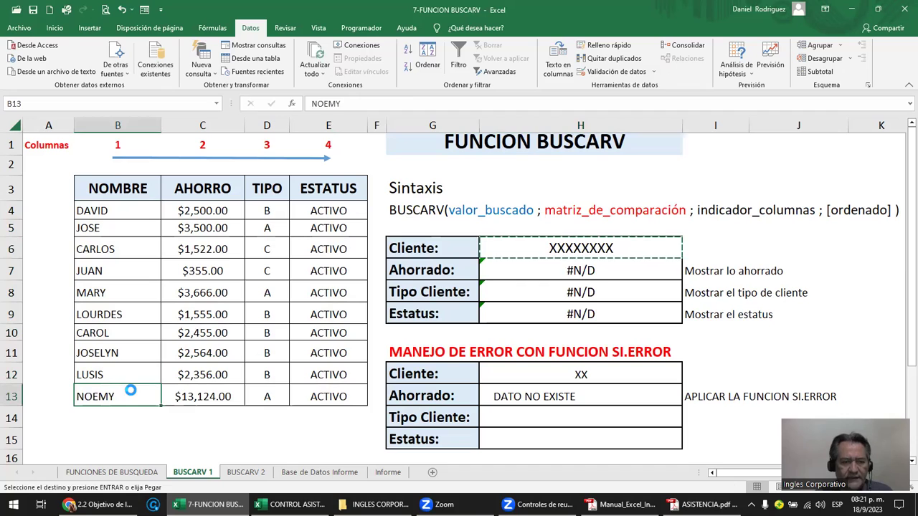
key(ctrl+v)
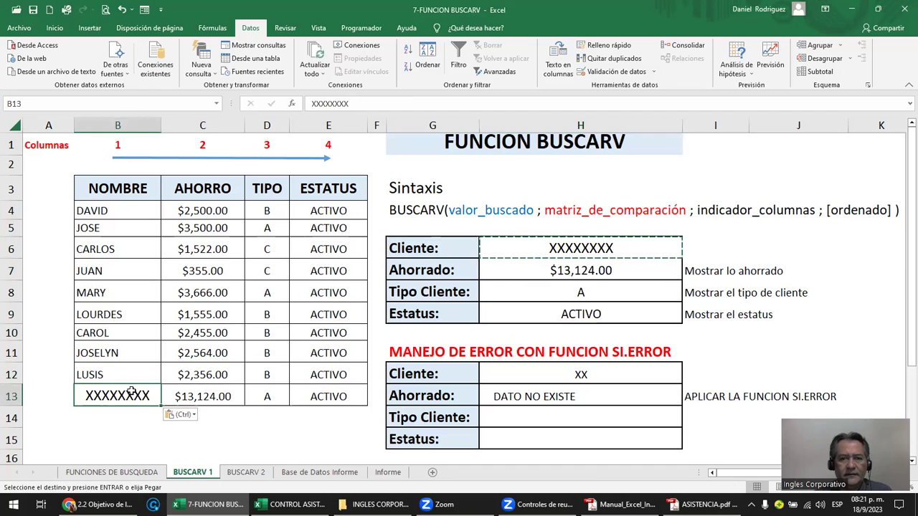
key(ctrl+z)
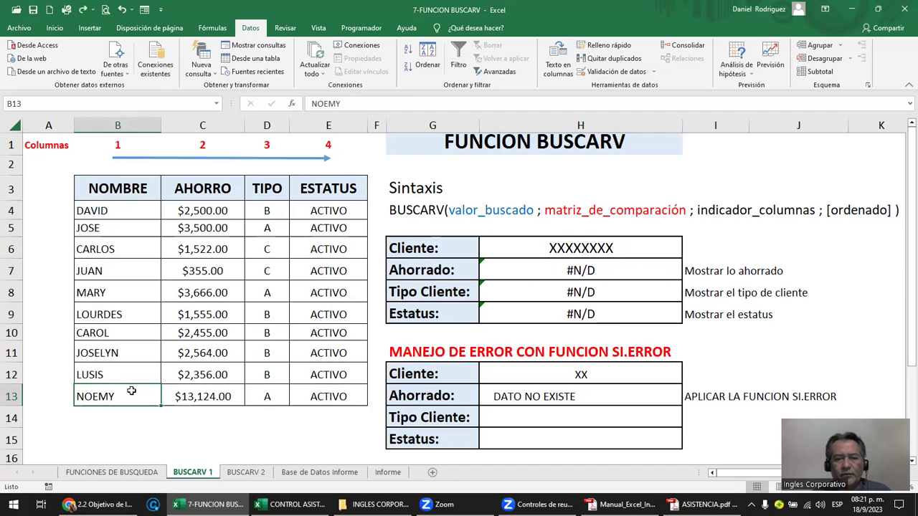
click(539, 248)
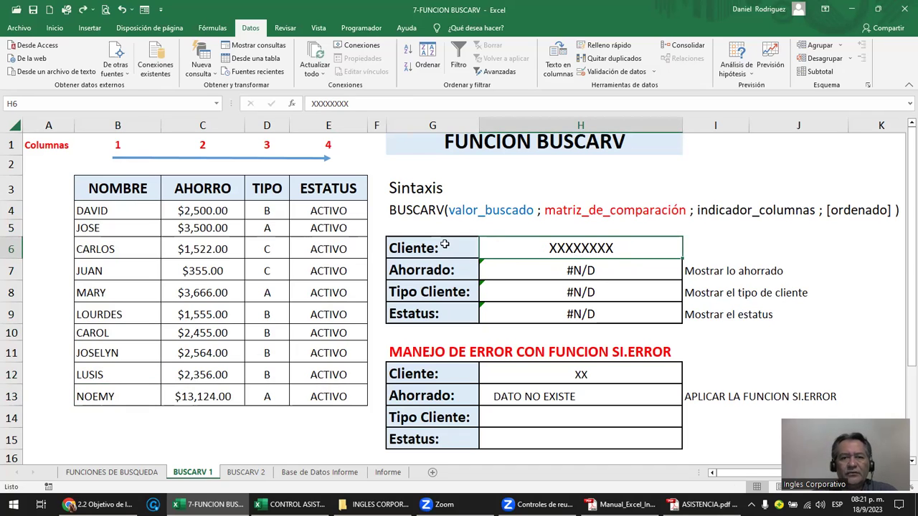
click(560, 269)
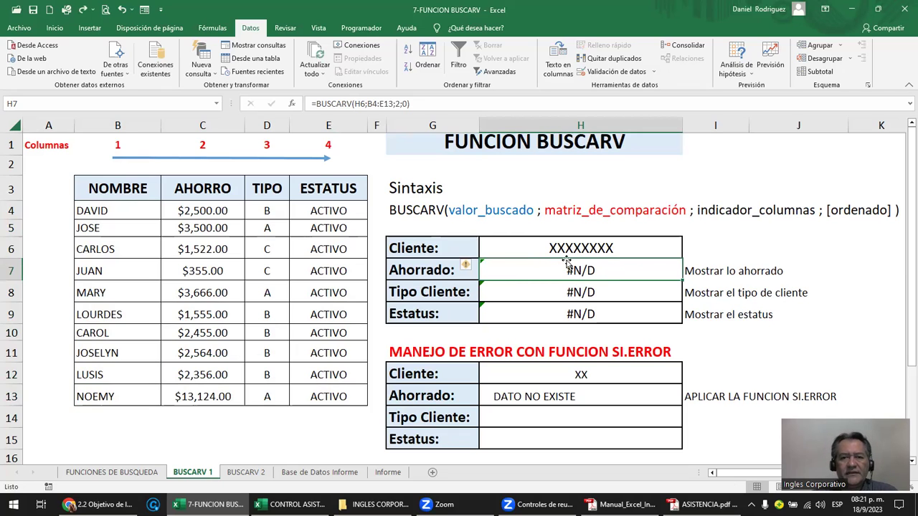
mouse_move(93, 210)
mouse_down()
mouse_move(330, 384)
mouse_move(330, 396)
mouse_up()
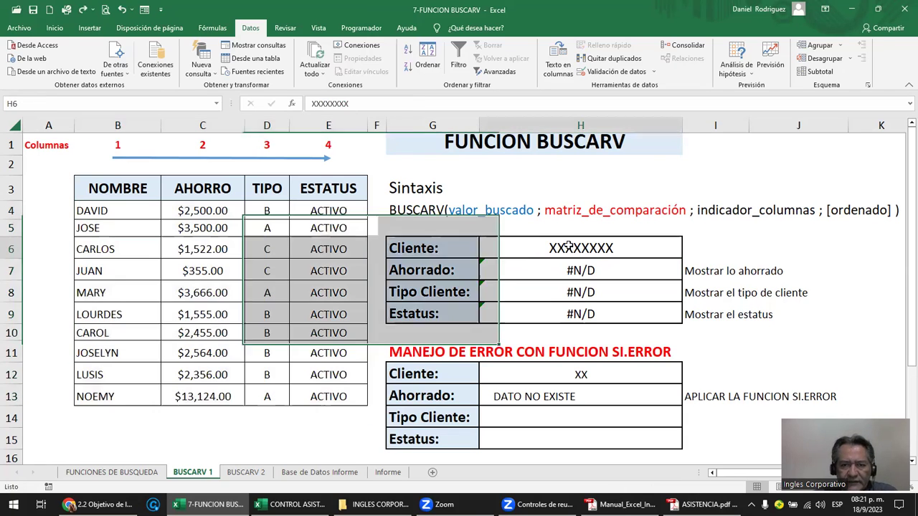
click(569, 245)
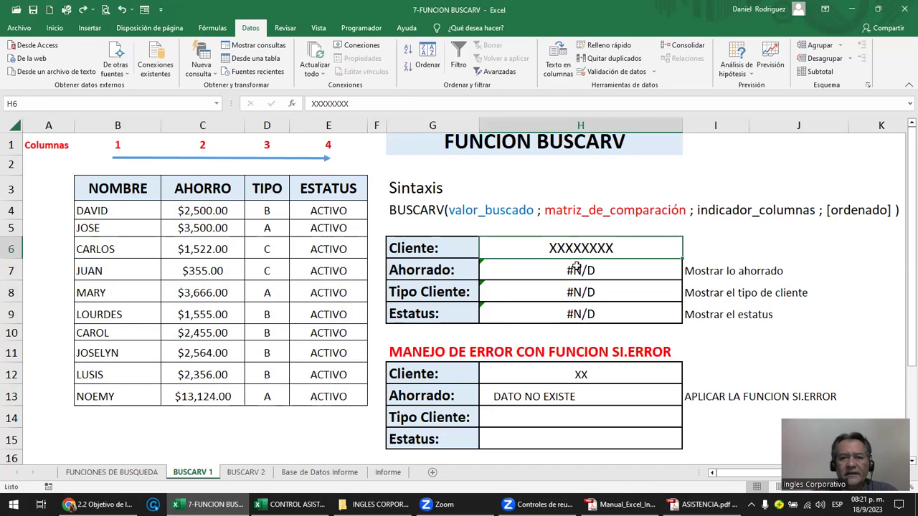
click(576, 267)
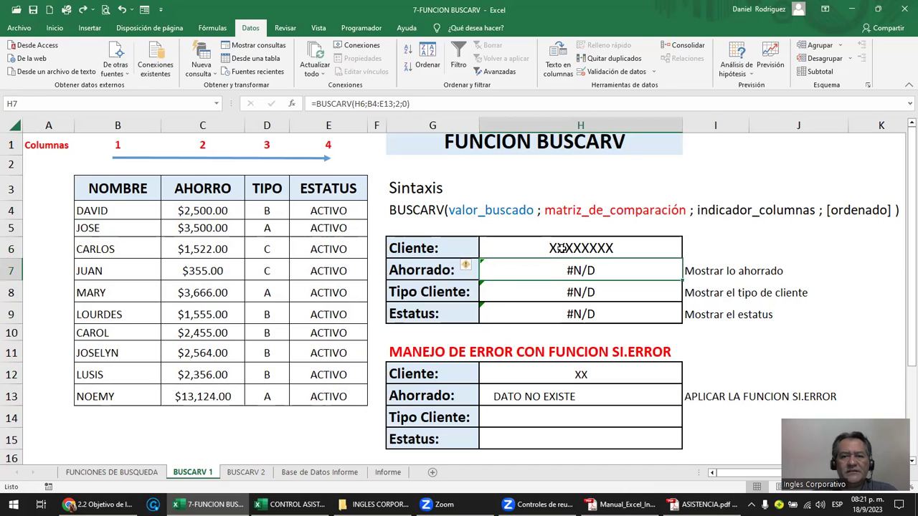
click(559, 248)
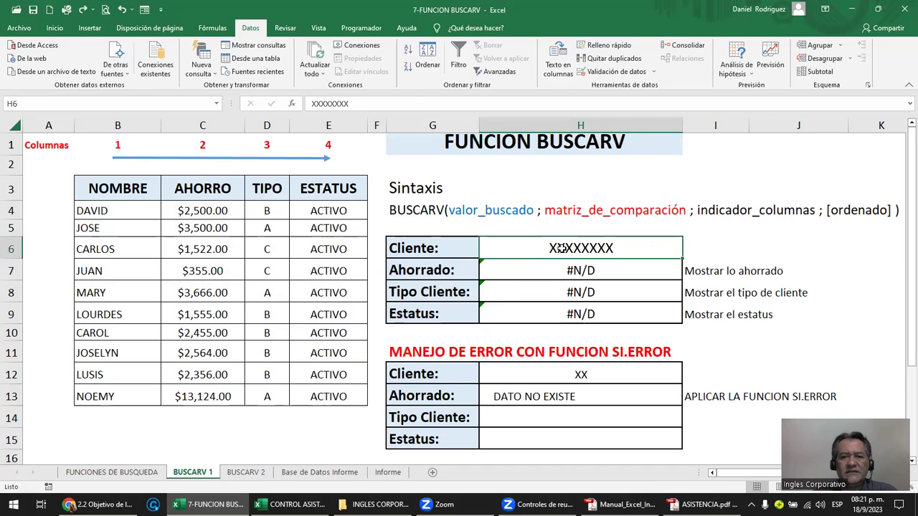
Review H7's BUSCARV formula without changes, then open H13's SI.ERROR(BUSCARV(H12;DATA;2;FALSO);"DATO NO EXISTE") for editing.
click(560, 397)
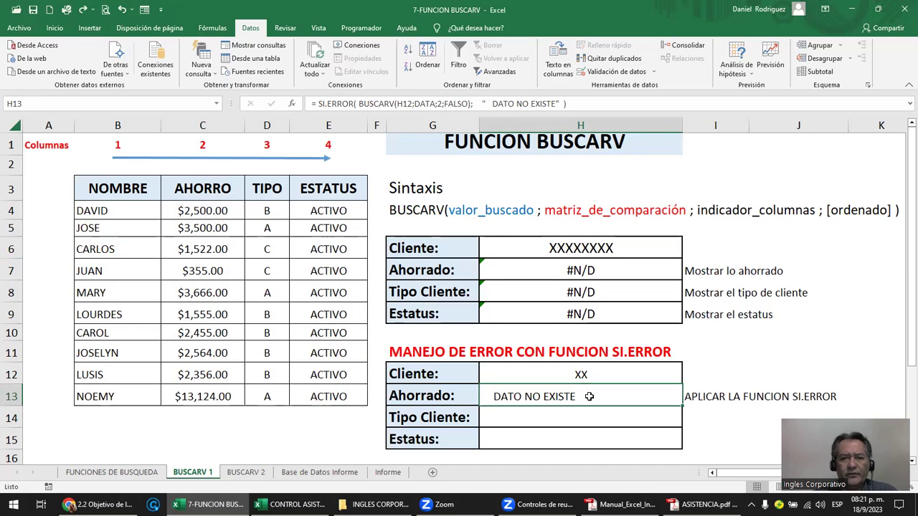
click(579, 375)
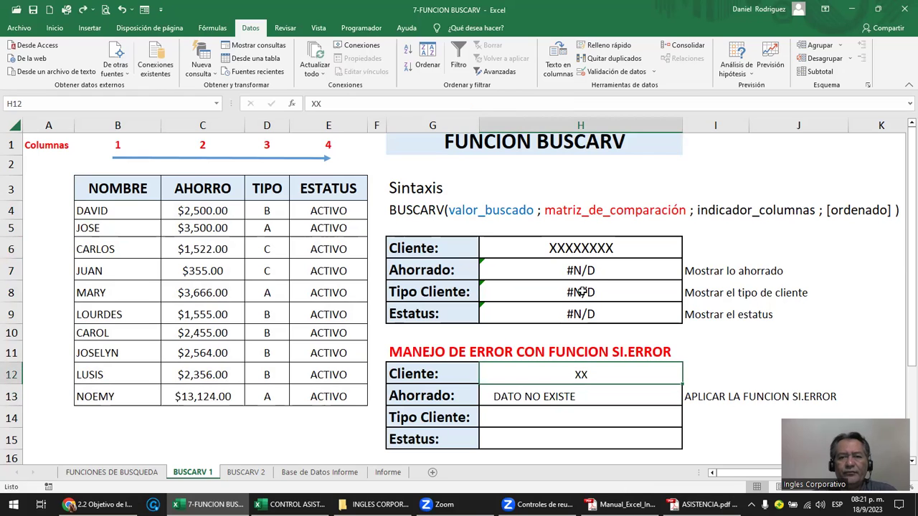
click(581, 251)
click(581, 270)
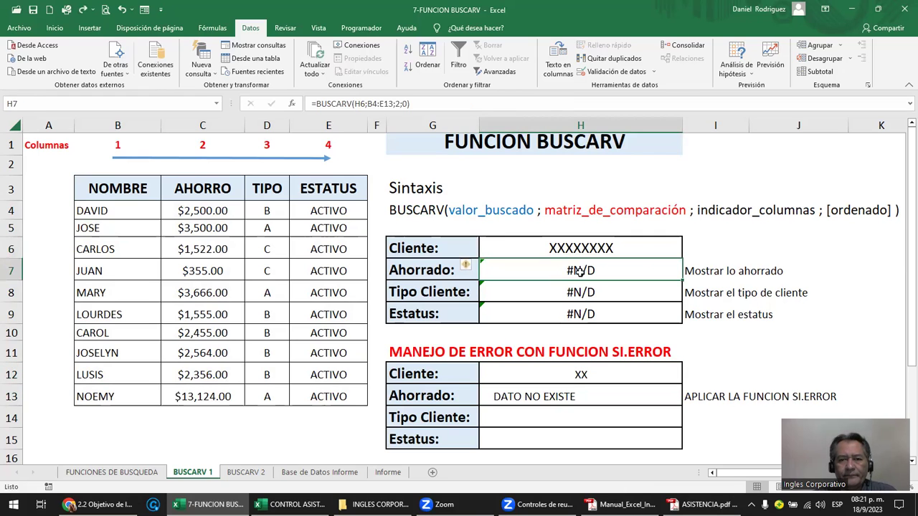
double_click(581, 270)
drag(512, 270, 657, 271)
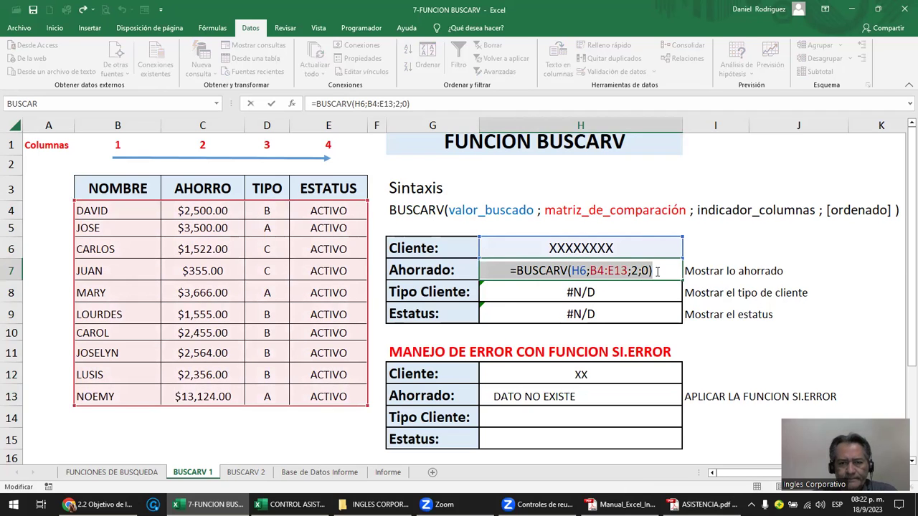
key(Escape)
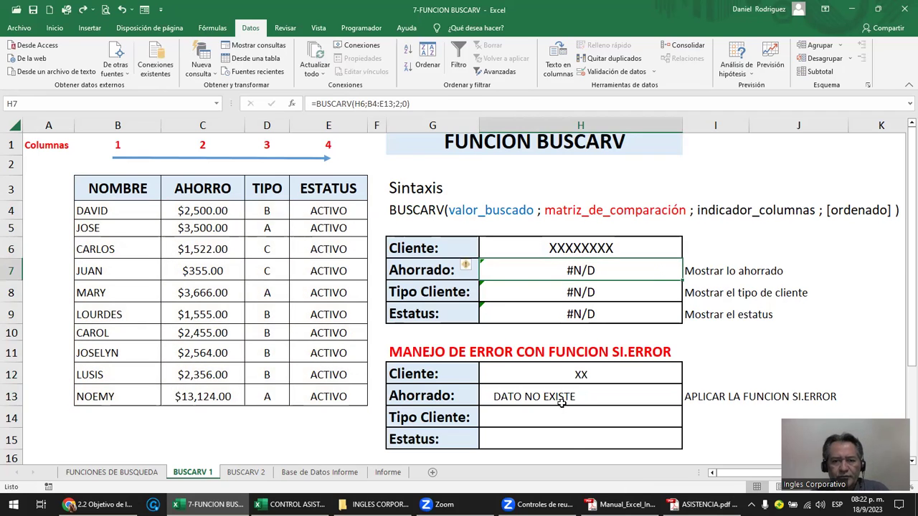
click(562, 404)
double_click(534, 399)
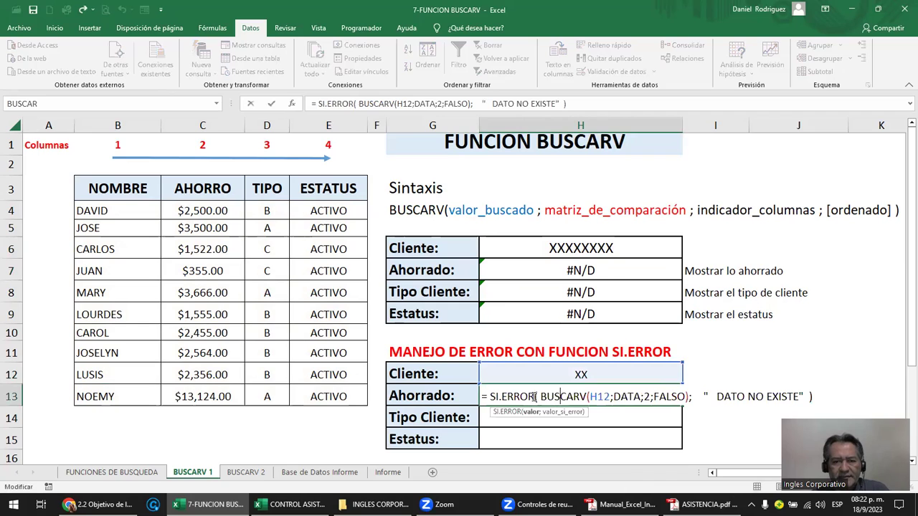
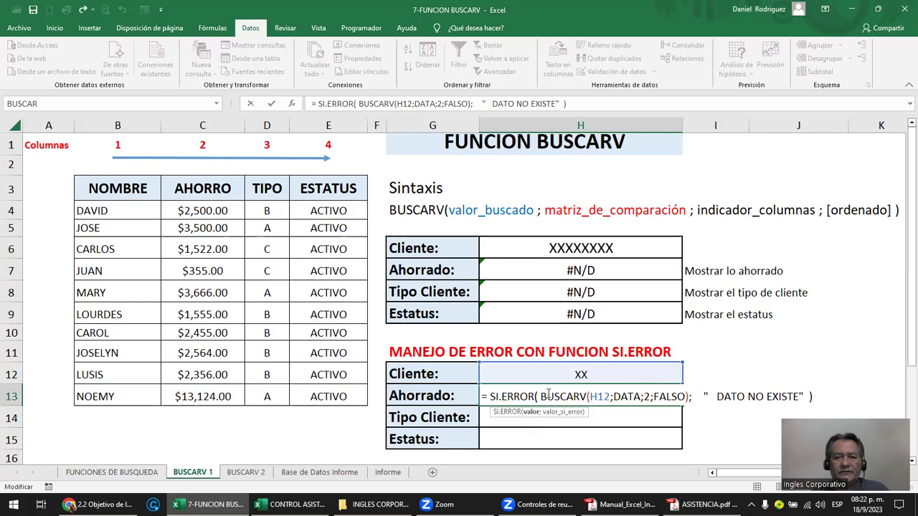
Review and commit =SI.ERROR(BUSCARV(H12;DATA;2;FALSO);"DATO NO EXISTE") in H13, showing DATO NO EXISTE.
drag(541, 396, 688, 396)
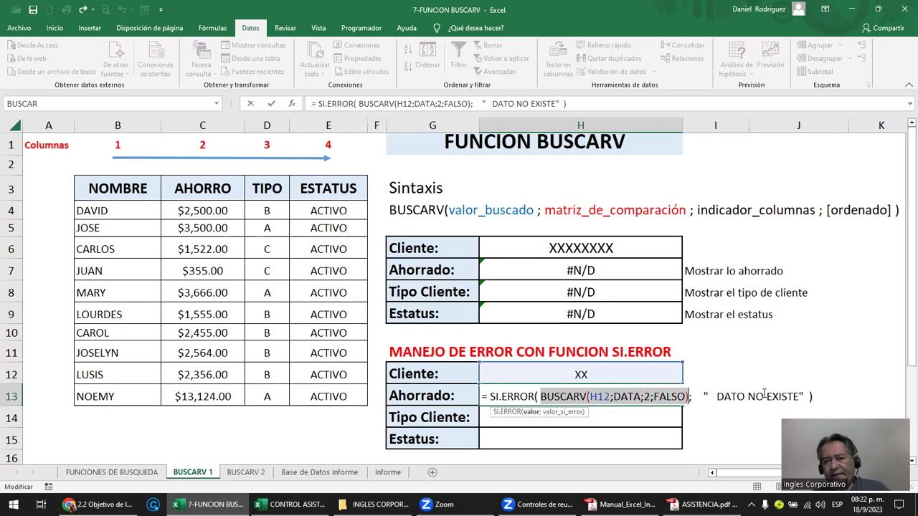
drag(701, 396, 800, 395)
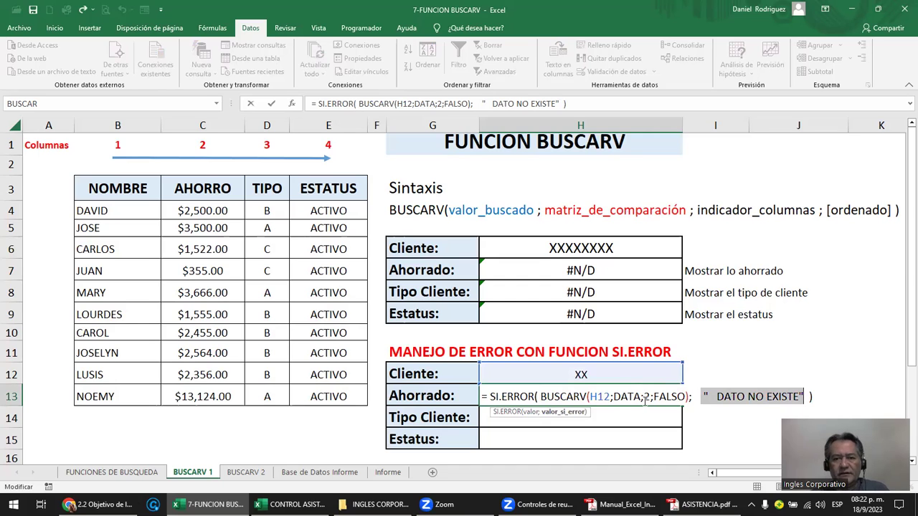
click(724, 395)
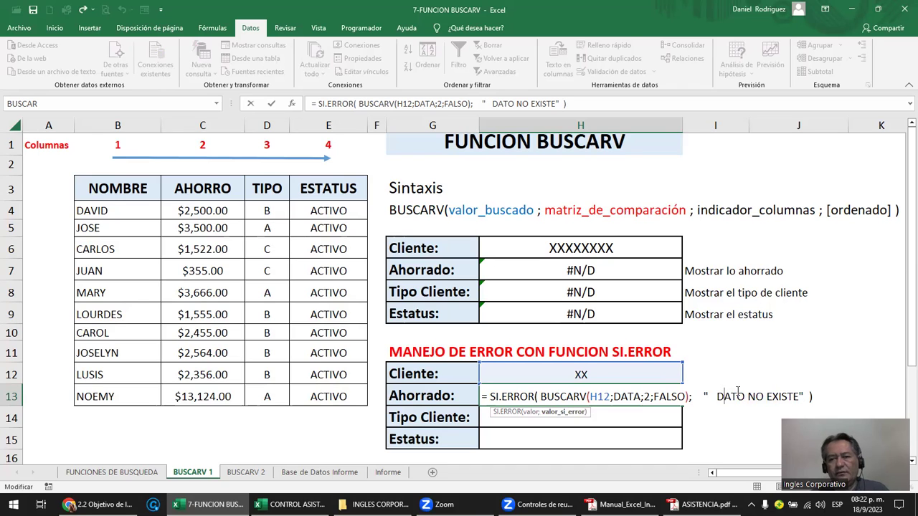
key(Return)
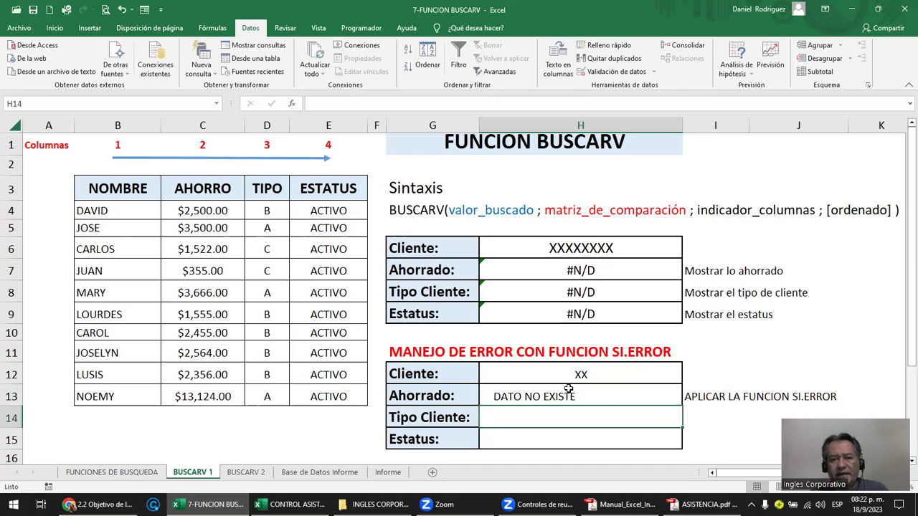
Enter DAVID as the Cliente in H6 and check the H7 lookup formula.
click(566, 394)
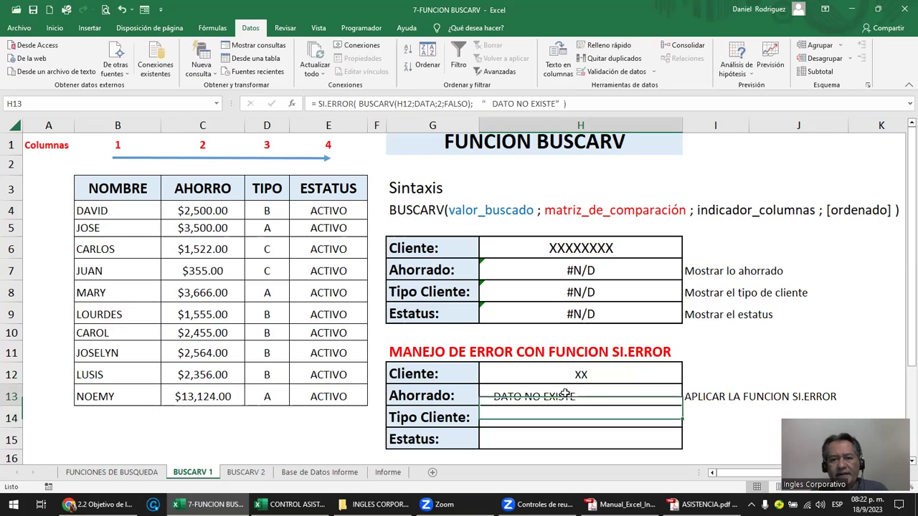
click(581, 270)
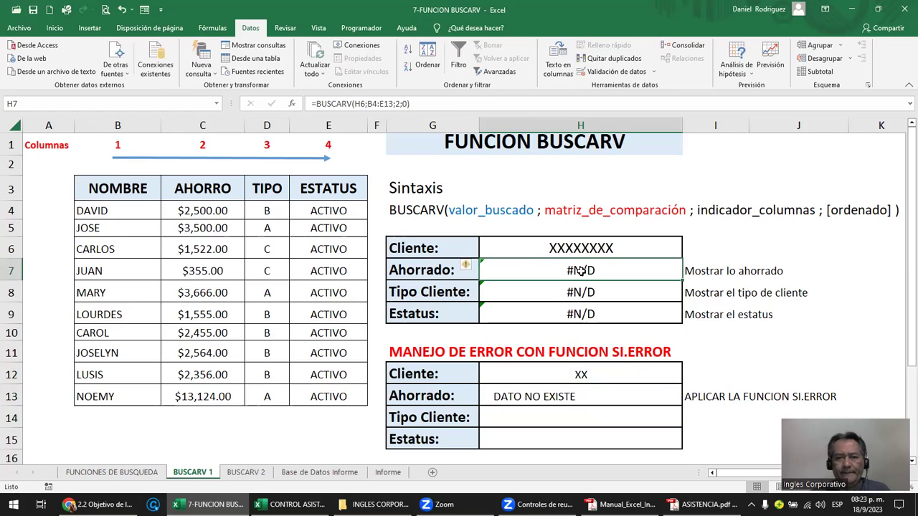
click(587, 251)
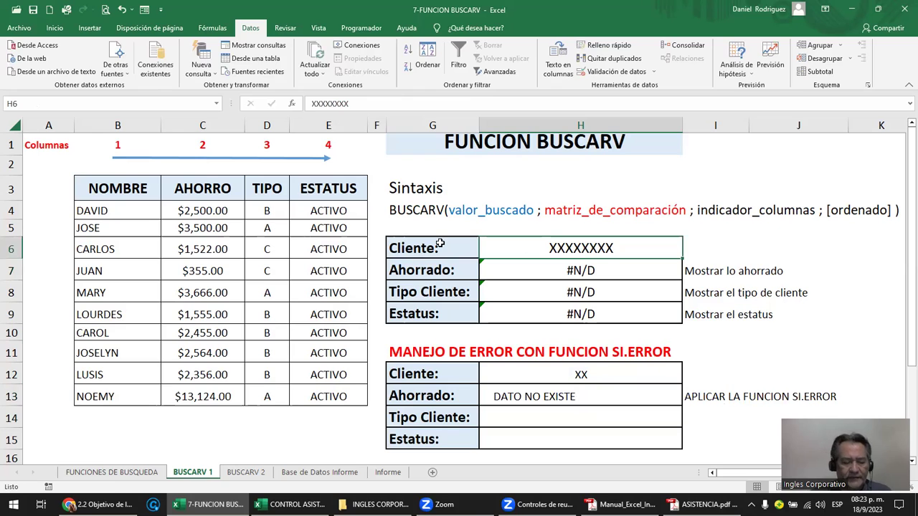
text(DAVID)
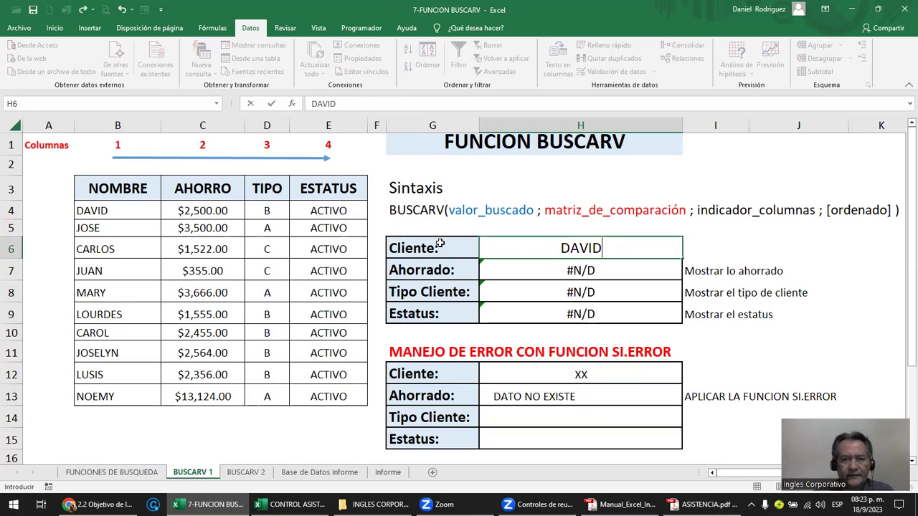
key(Return)
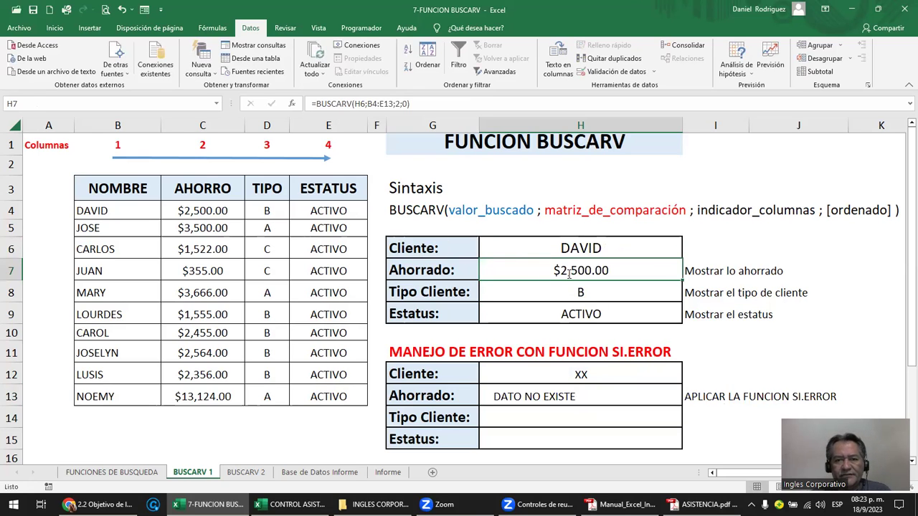
double_click(569, 274)
key(Return)
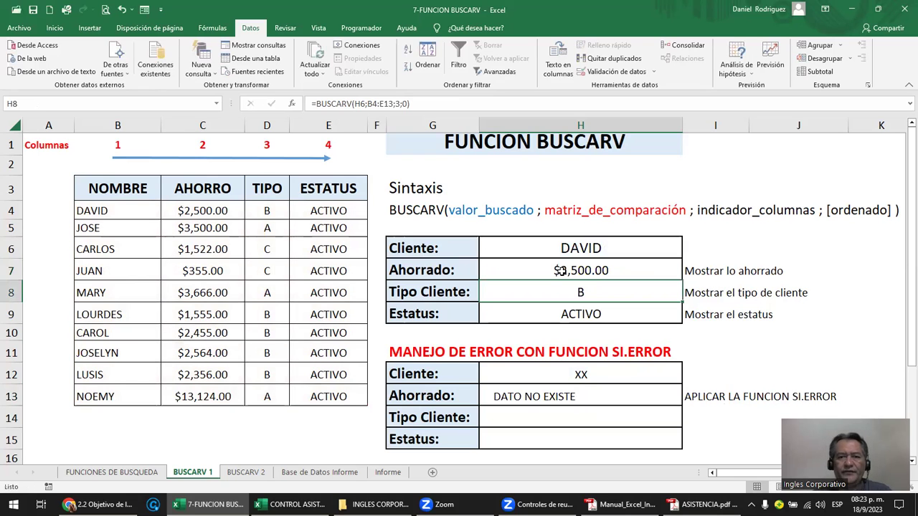
Enter DAVID in the error-table Cliente H12 and check the SI.ERROR formula in H13.
click(609, 377)
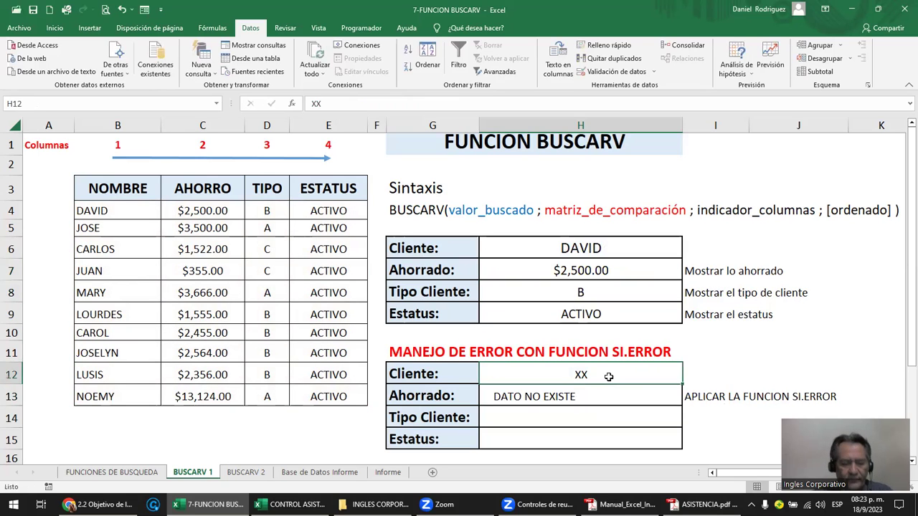
text(DAVID)
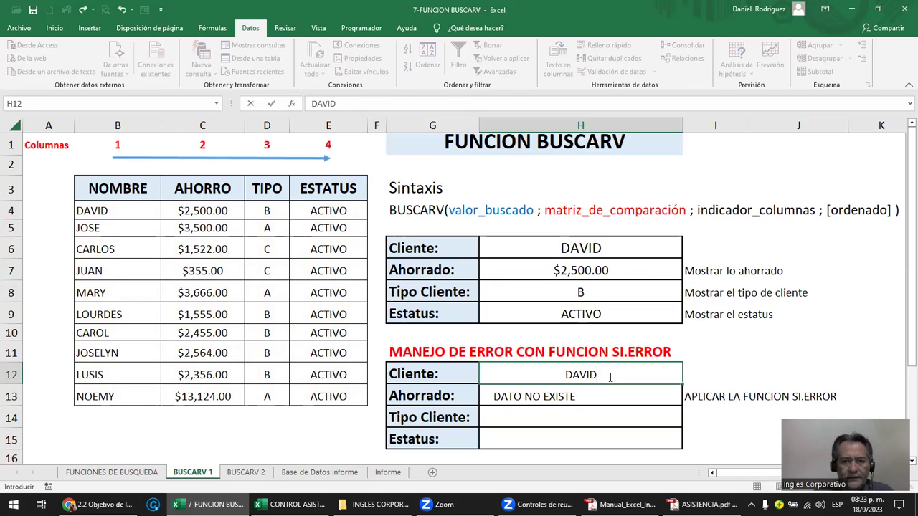
key(Return)
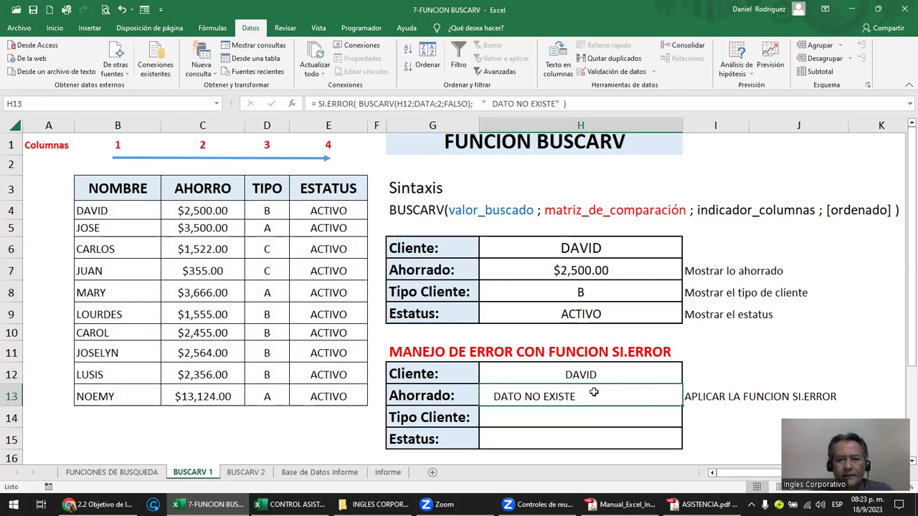
double_click(594, 392)
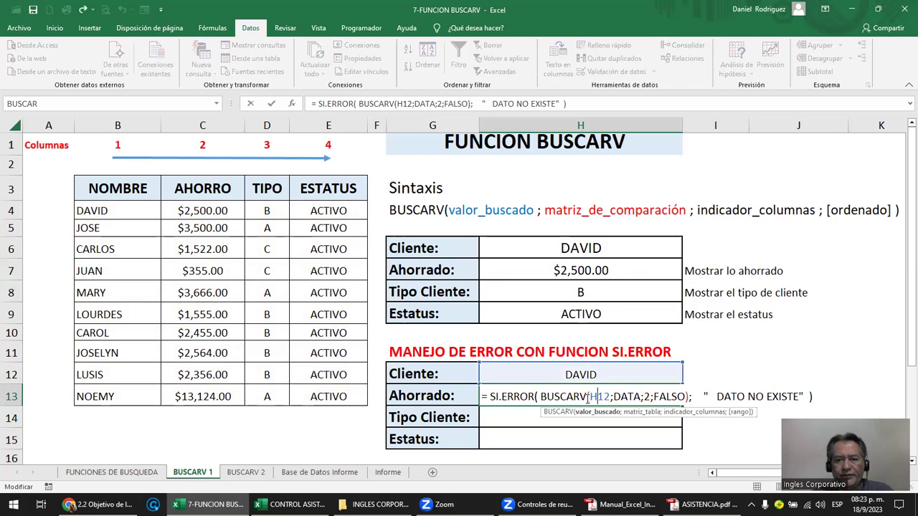
key(ctrl+Return)
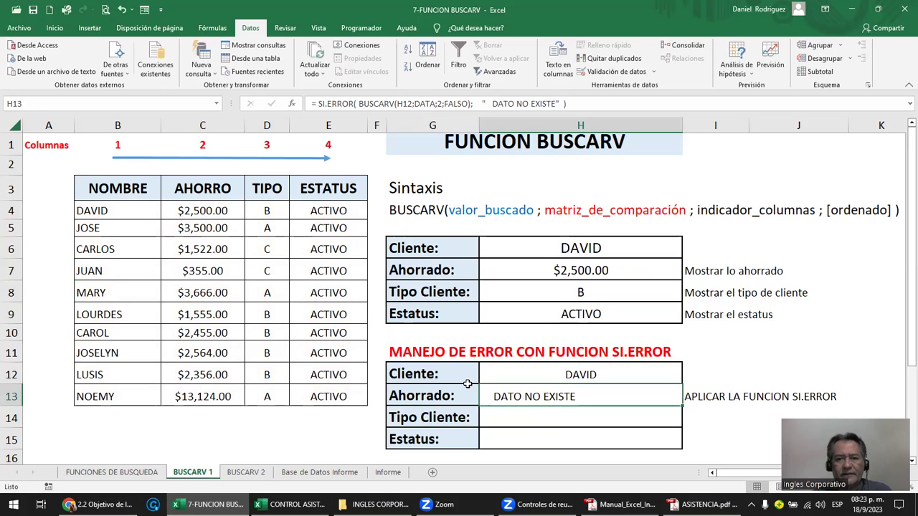
Look over the error-handling table, selecting its empty Tipo Cliente result H14.
scroll(467, 384, down, 1)
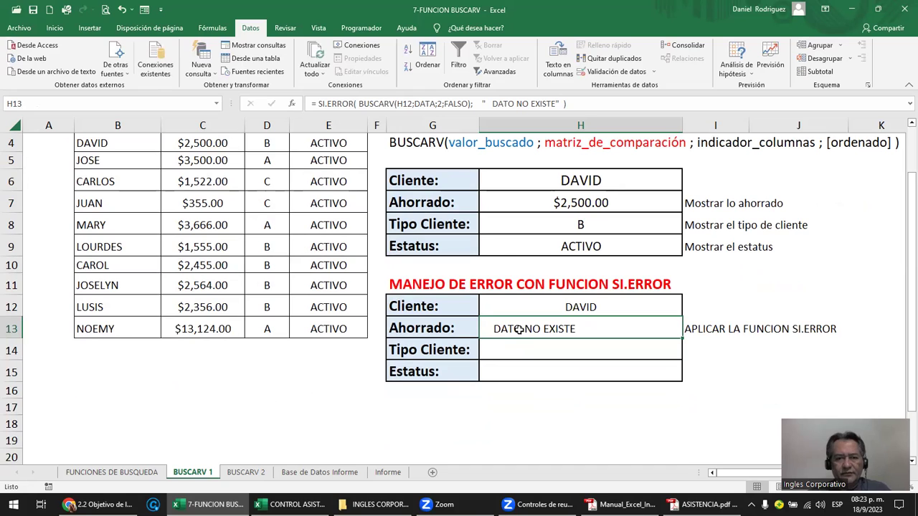
click(473, 326)
click(526, 327)
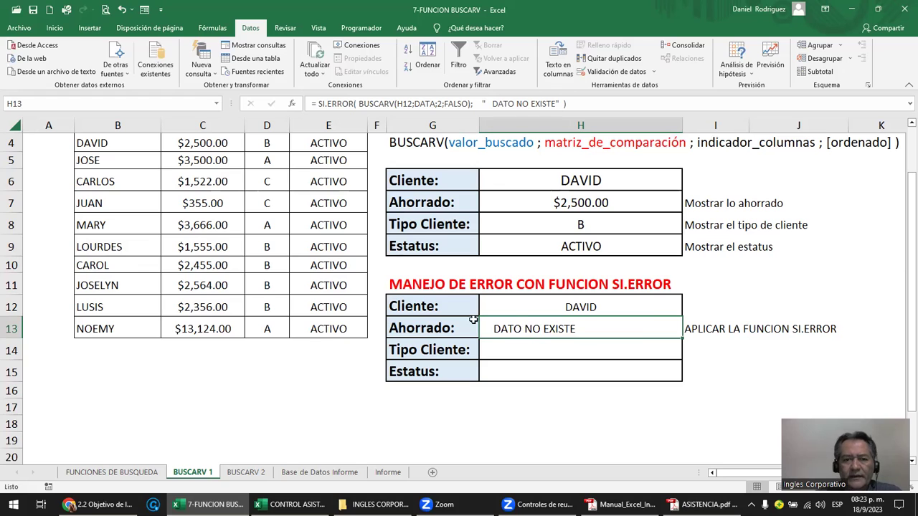
click(504, 348)
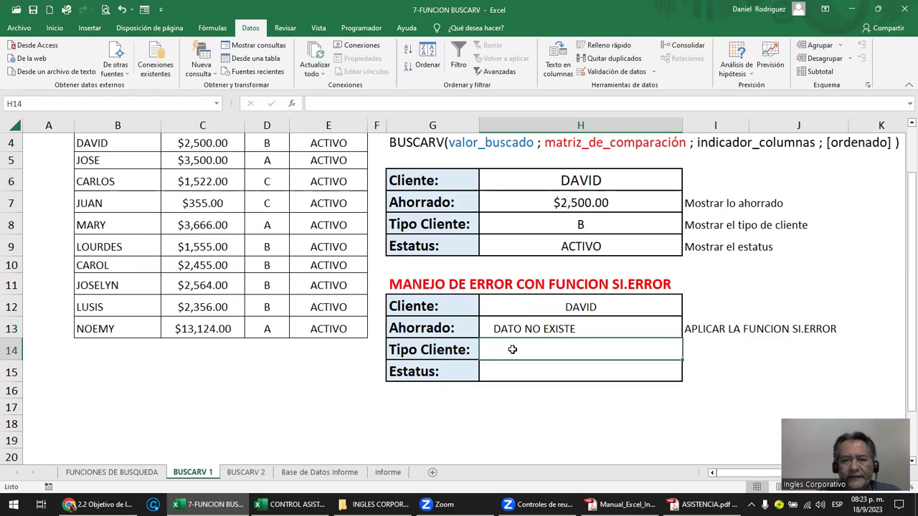
scroll(473, 348, up, 1)
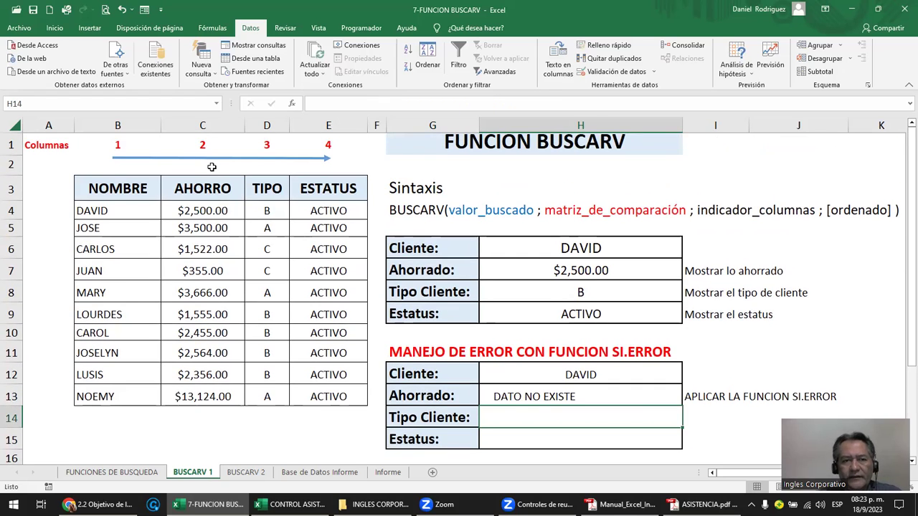
Point out AHORRO, TIPO and ESTATUS as columns 2–4, select B4:E13, then edit H7.
click(203, 121)
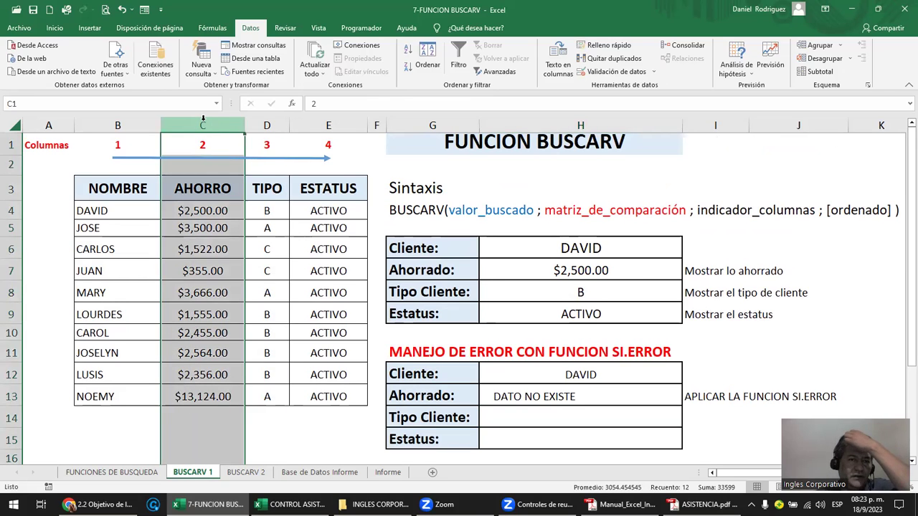
click(270, 125)
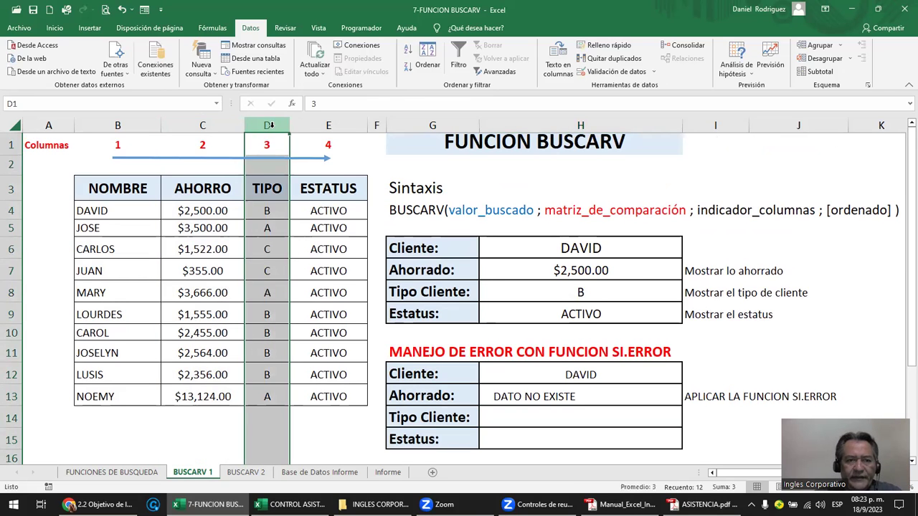
click(335, 128)
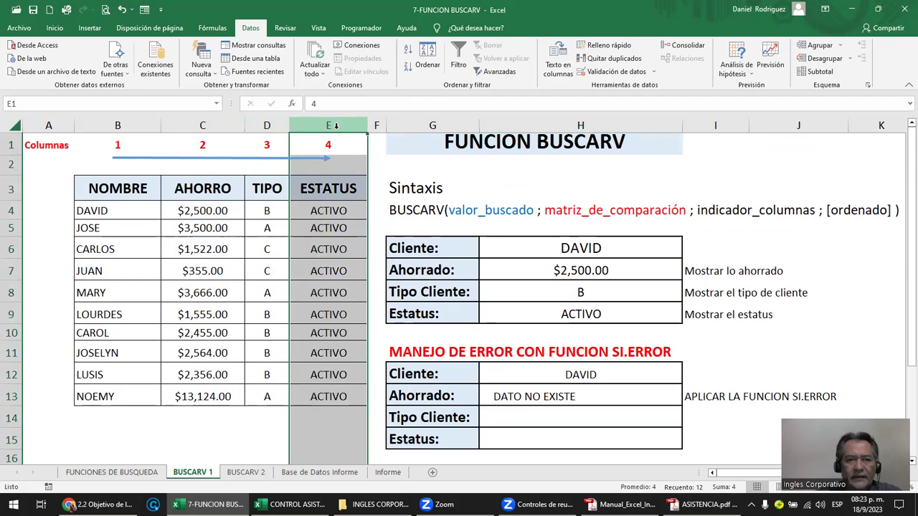
drag(112, 207, 329, 396)
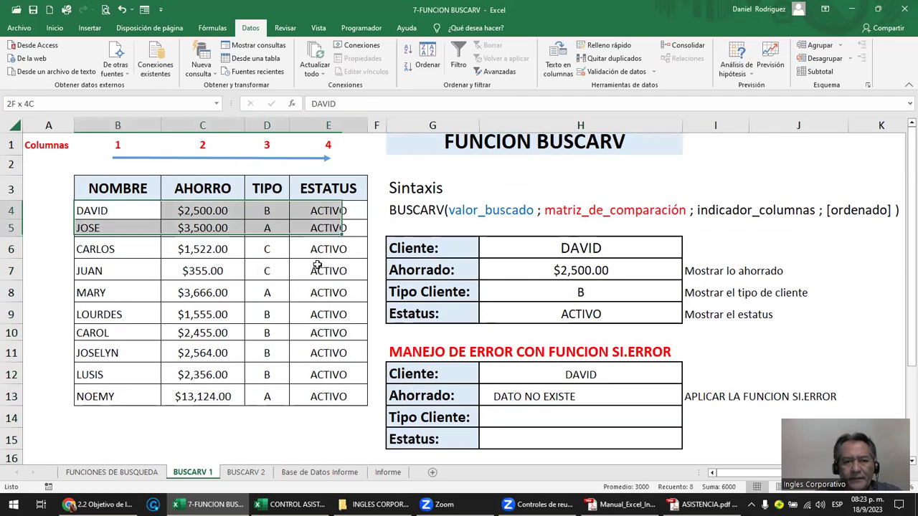
double_click(574, 270)
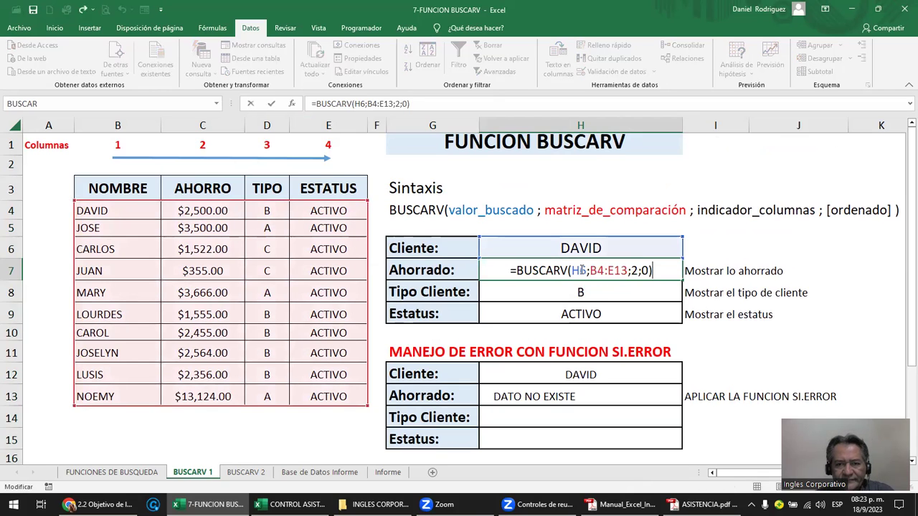
Make the H7 lookup use absolute references $H$6 and $B$4:$E$13.
click(580, 270)
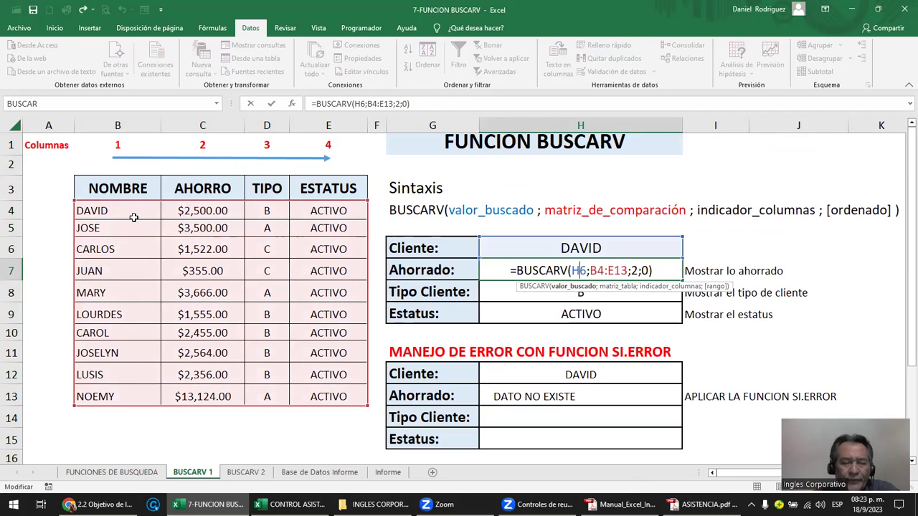
click(601, 271)
key(F4)
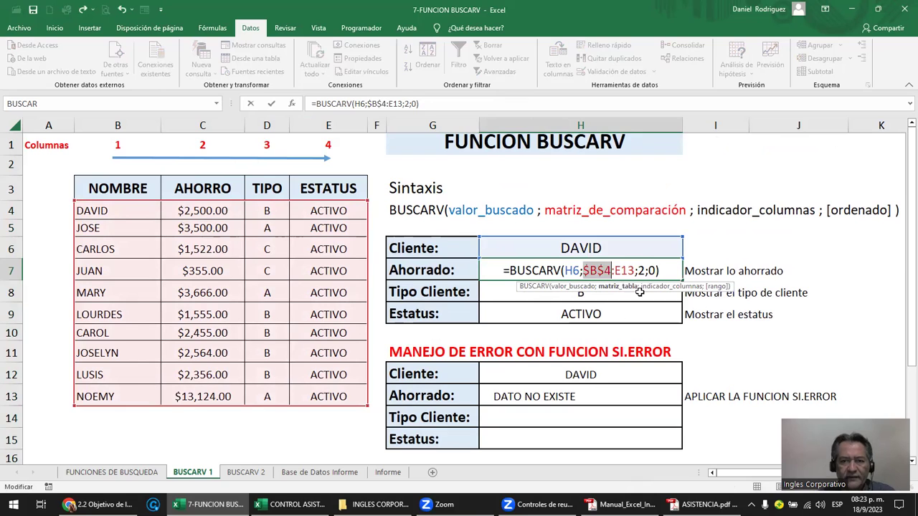
key(F4)
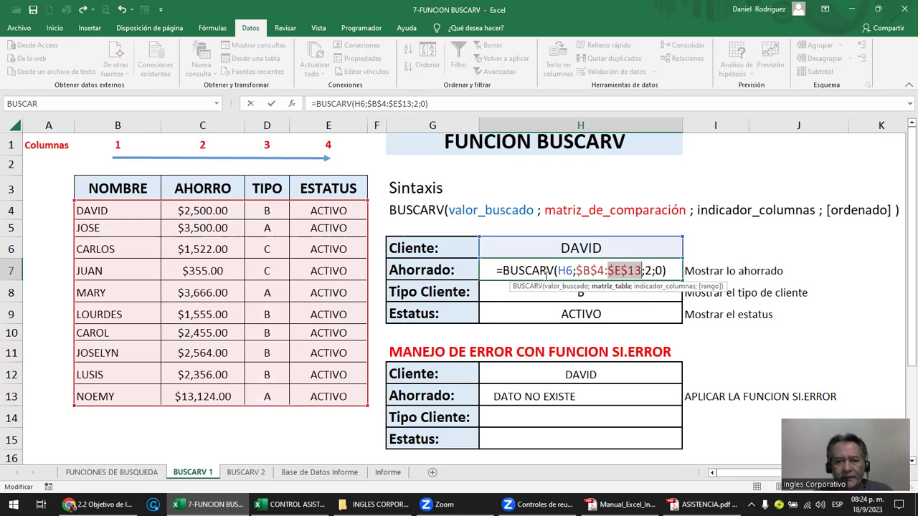
click(565, 269)
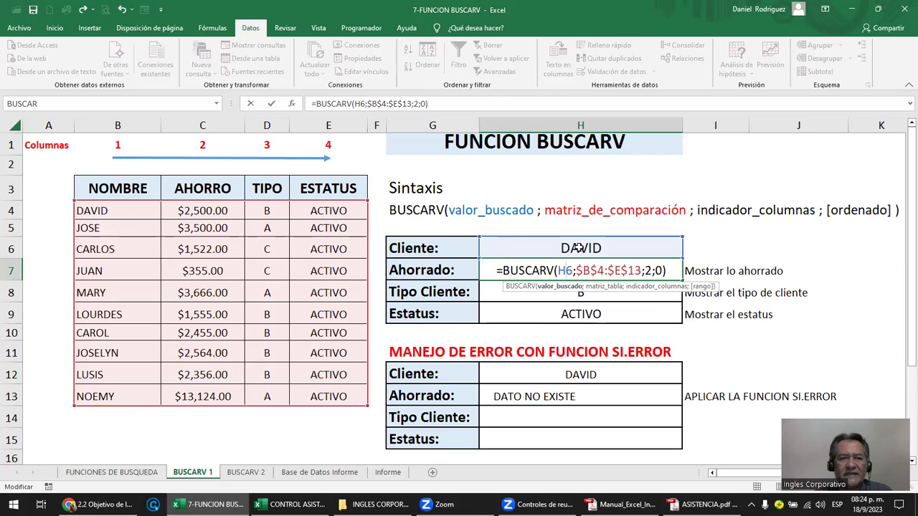
key(F4)
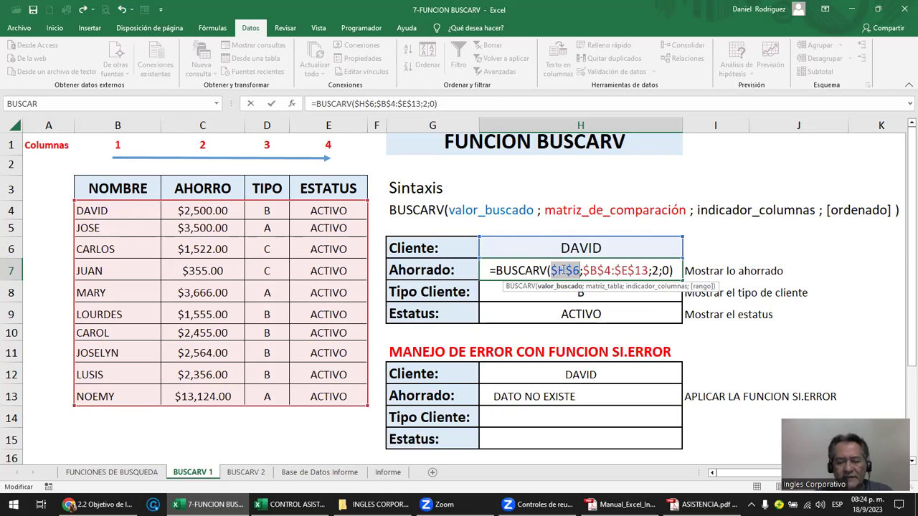
key(Return)
Clear the Estatus result and copy the H7 Ahorrado lookup into Tipo Cliente H8.
key(Delete)
key(Down)
key(Delete)
key(Up)
key(Up)
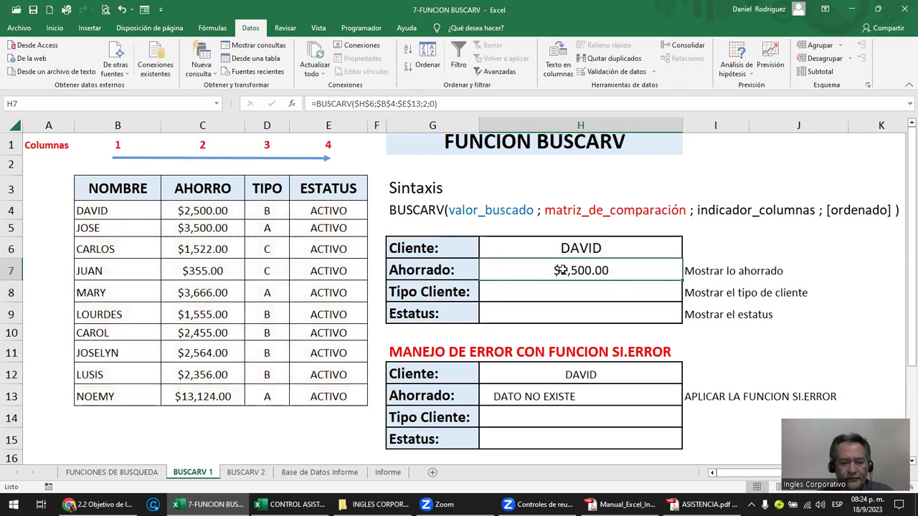
key(F2)
key(Escape)
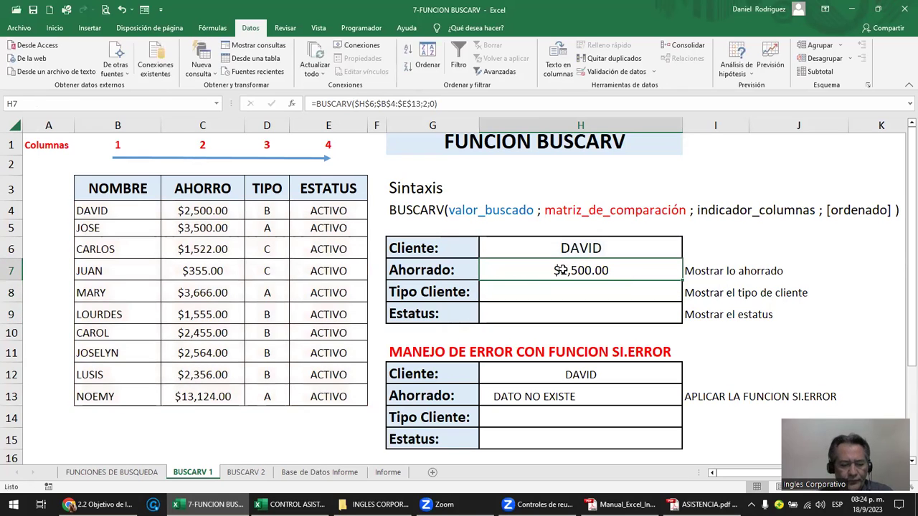
key(ctrl+c)
key(Down)
key(ctrl+v)
key(Escape)
key(F2)
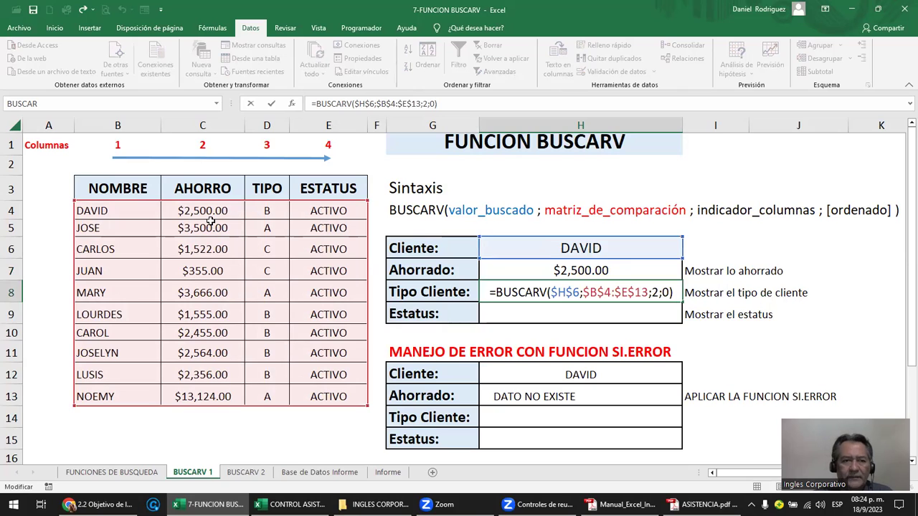
Change the Tipo Cliente lookup's column index from 2 to 3, returning B.
click(653, 292)
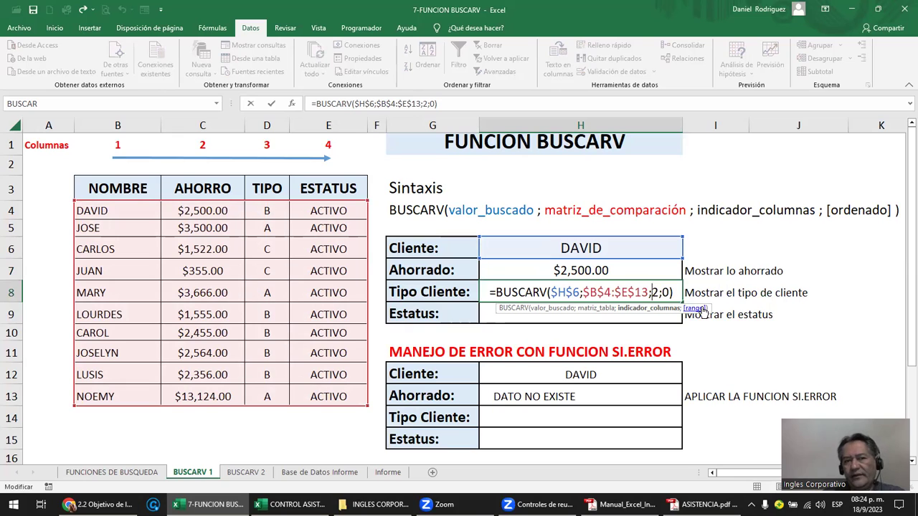
key(BackSpace)
text(3)
key(Return)
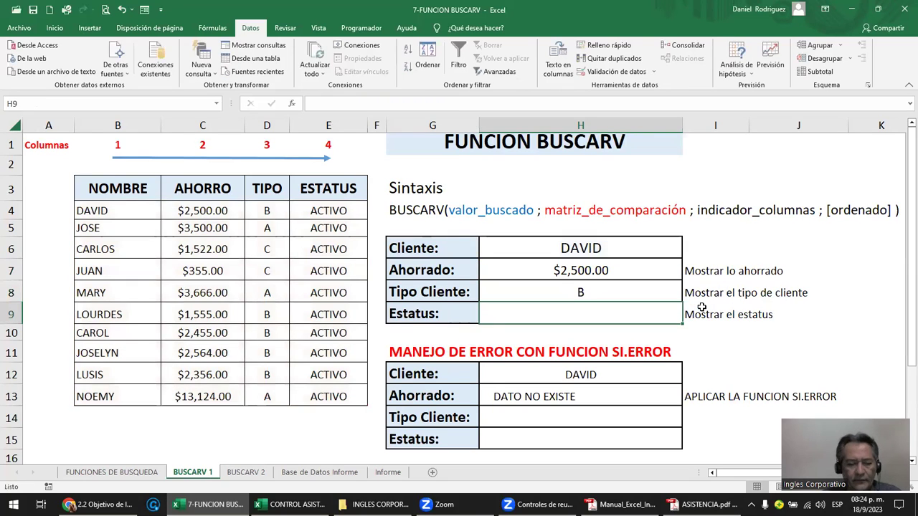
Fill the lookup down into Estatus H9 with column index 4, returning ACTIVO.
key(ctrl+d)
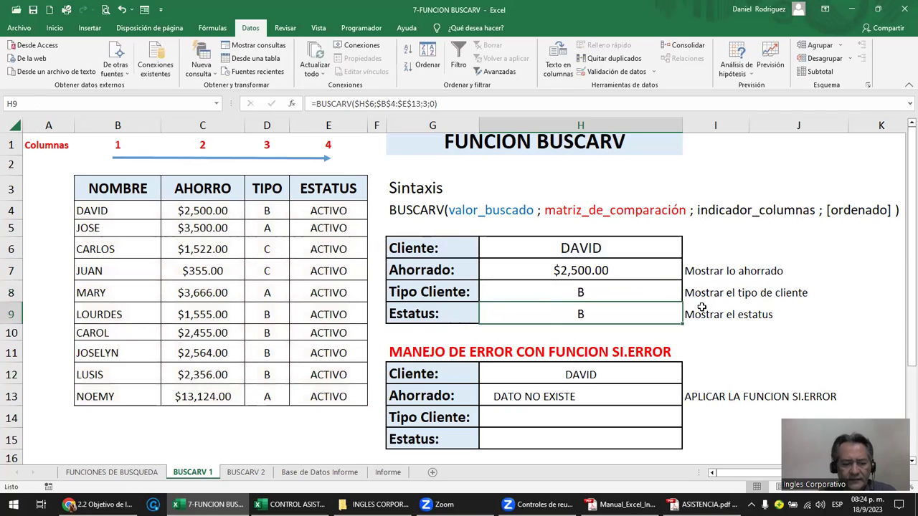
key(F2)
key(Left)
key(Left)
key(Left)
key(Left)
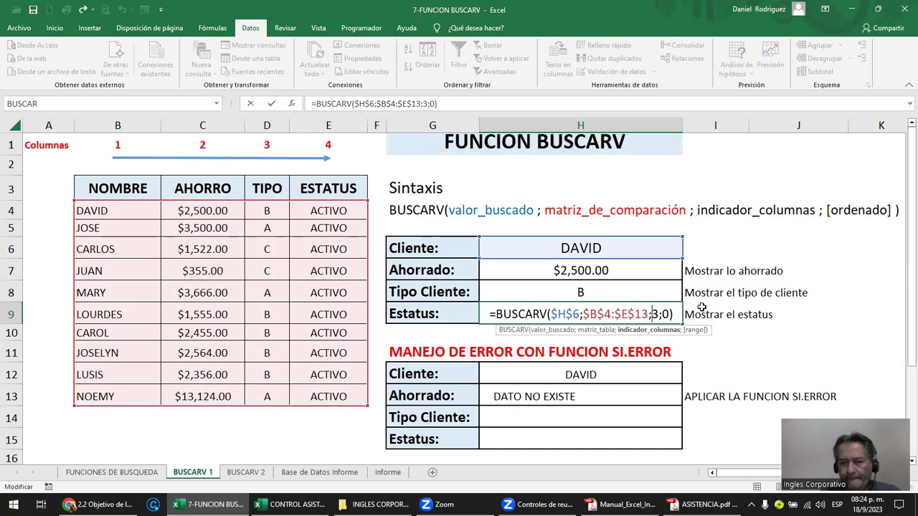
key(Delete)
text(4)
key(Return)
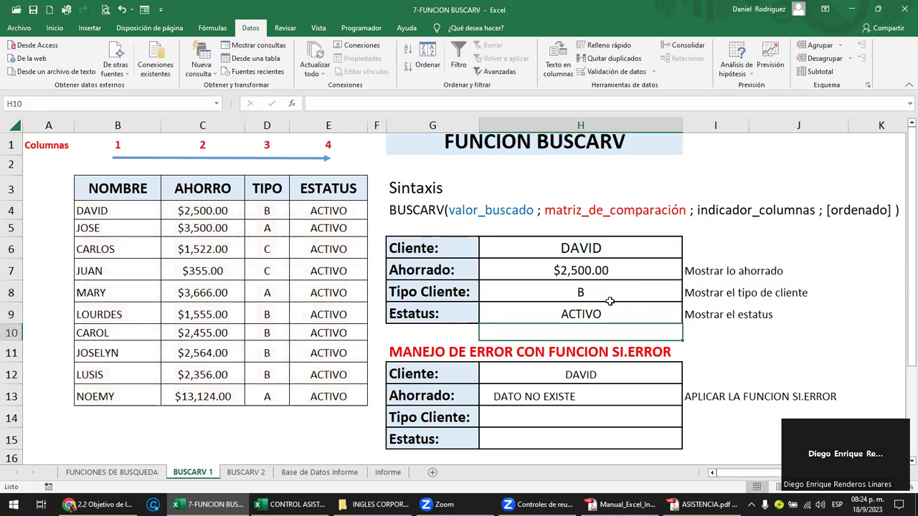
Change the Cliente in H6 to CARLOS so the lookups return $1,522.00 and C.
double_click(583, 270)
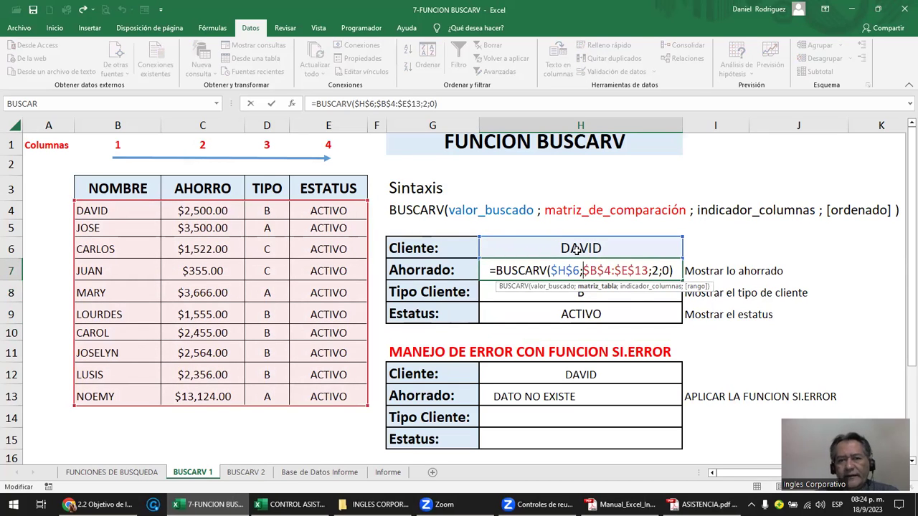
key(Escape)
click(620, 242)
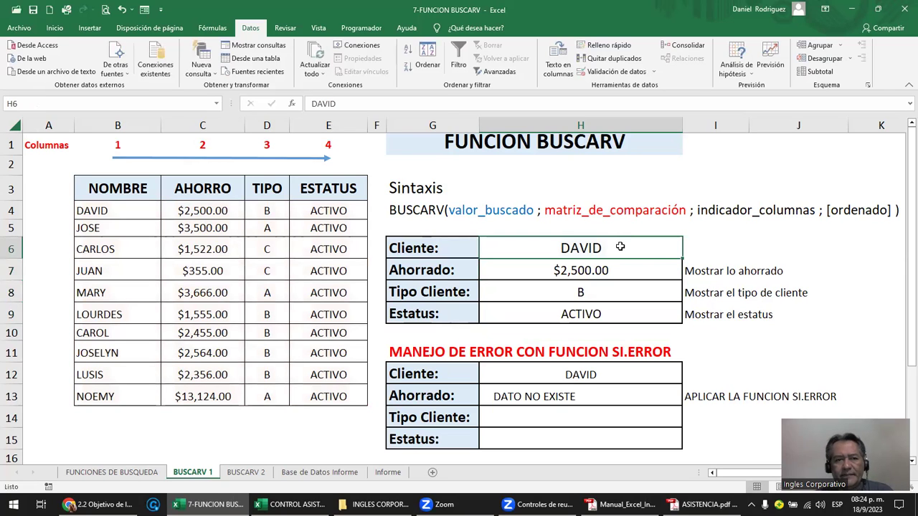
text(CARLOS)
key(Return)
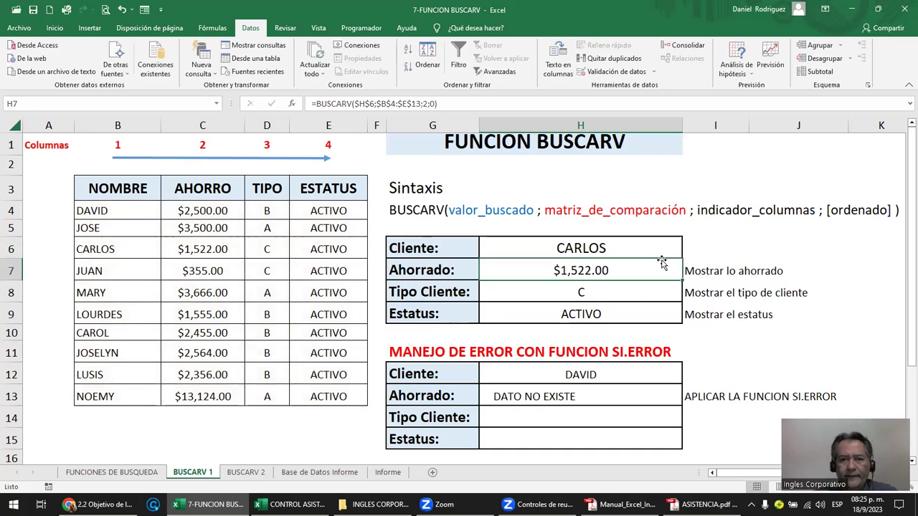
Delete the SI.ERROR formula from the error-handling Ahorrado cell H13.
click(588, 376)
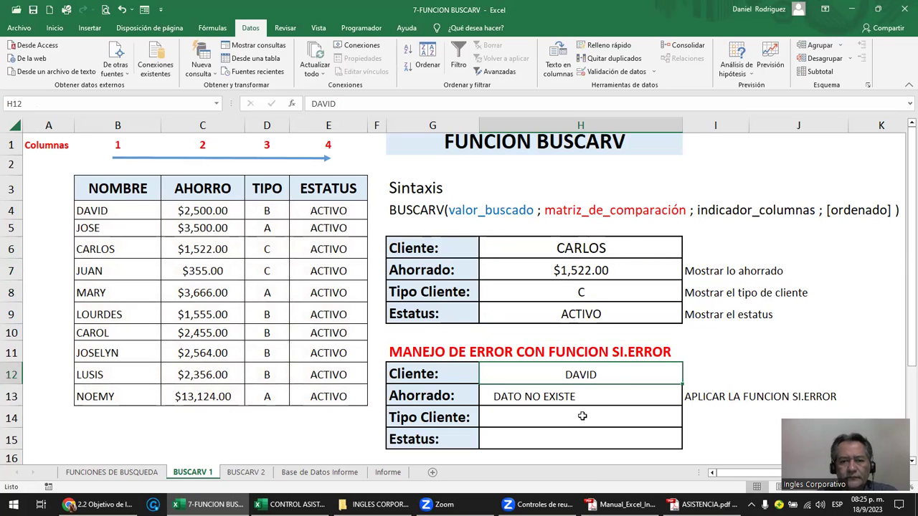
double_click(570, 396)
double_click(570, 397)
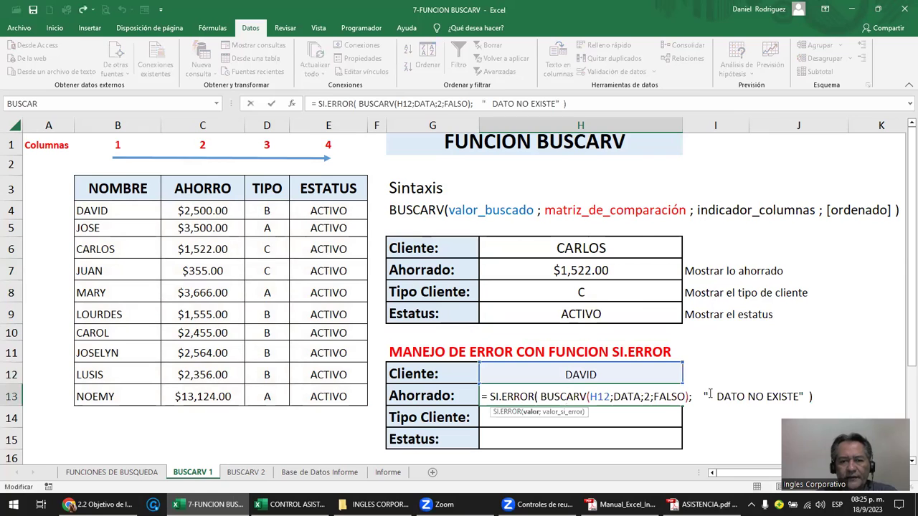
key(Escape)
key(Delete)
key(Up)
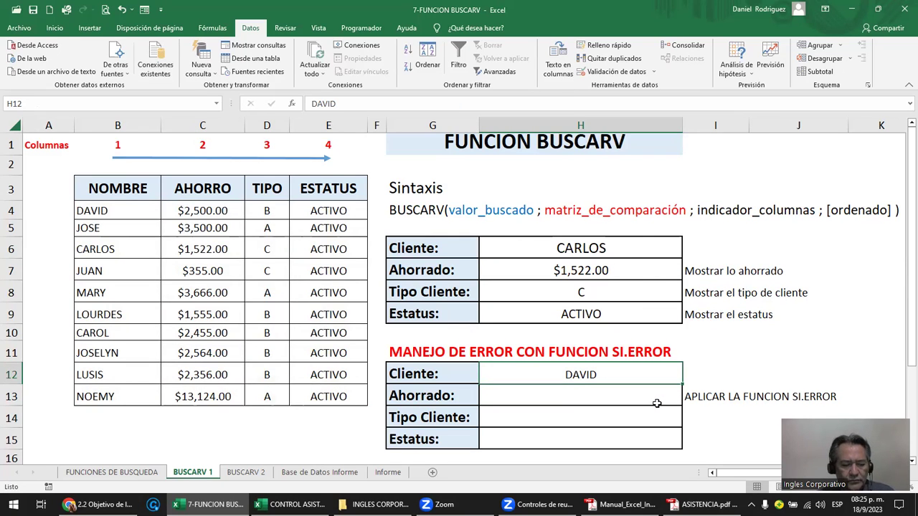
Set H12 to XXXXXX and give H13 the lookup =BUSCARV($H$12;$B$4:$E$13;2;0), showing #N/D.
text(XXXXXX)
key(Return)
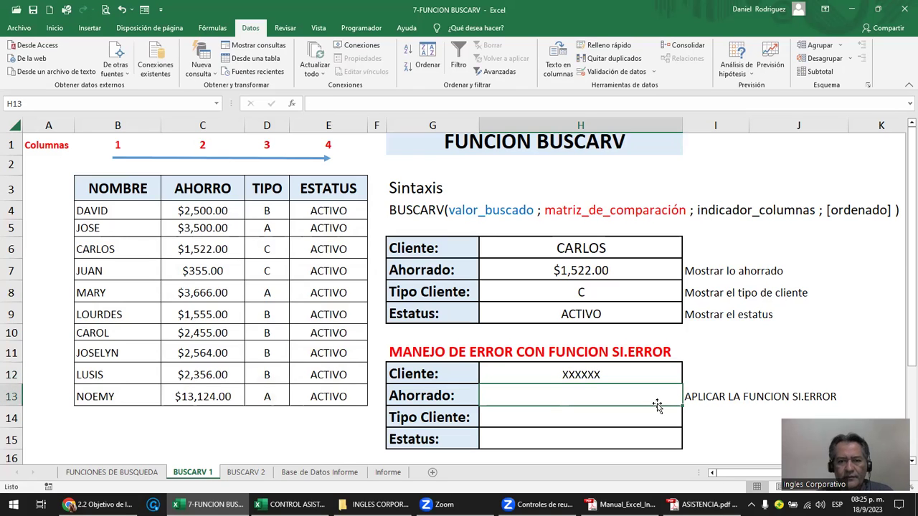
key(Up)
key(Up)
key(Up)
key(Up)
key(Up)
key(ctrl+c)
key(Down)
key(Down)
key(Down)
key(Down)
key(Down)
key(Down)
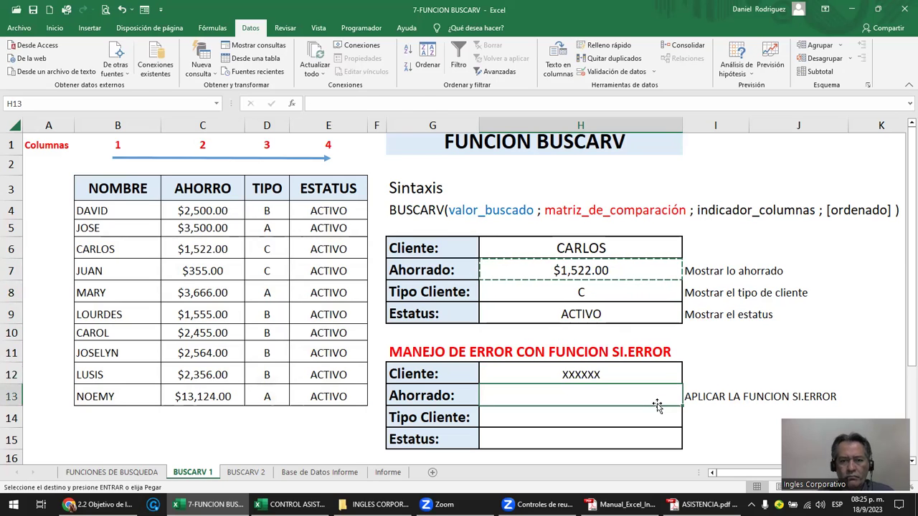
key(Return)
key(F2)
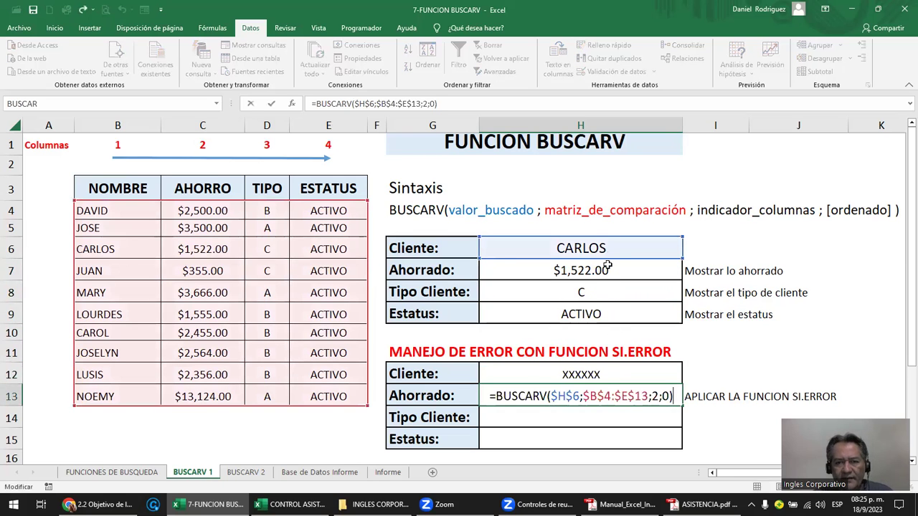
drag(608, 259, 610, 374)
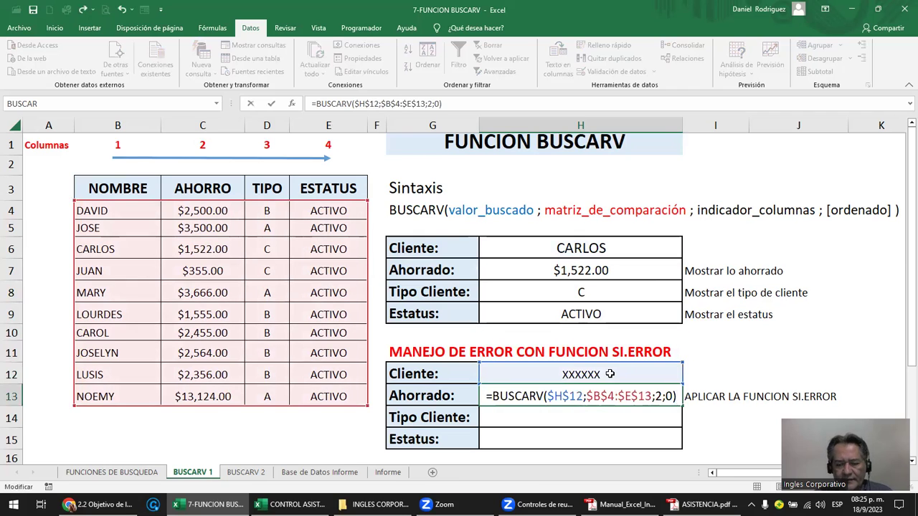
key(ctrl+Return)
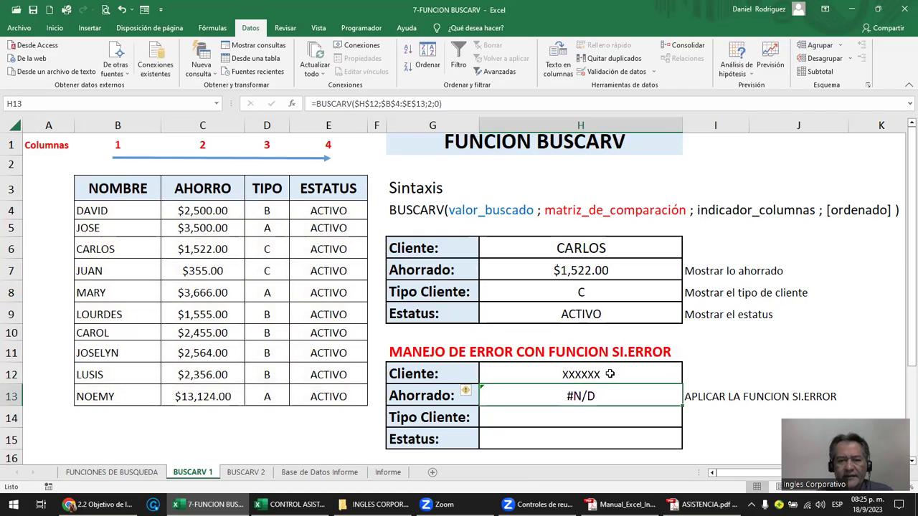
Test the H13 lookup with client CARLOS, then with unknown client XXXX showing #N/D.
click(610, 373)
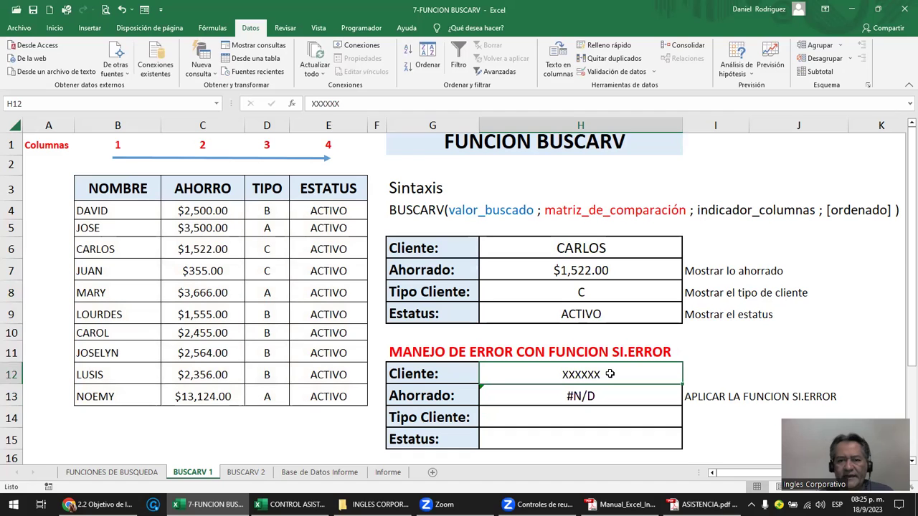
text(CARLOS)
key(Return)
drag(578, 247, 577, 316)
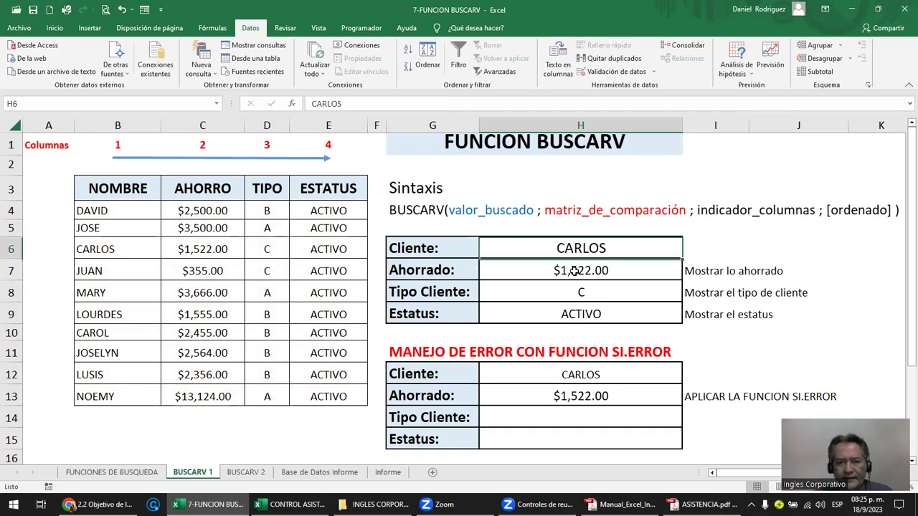
click(577, 374)
drag(578, 396, 579, 439)
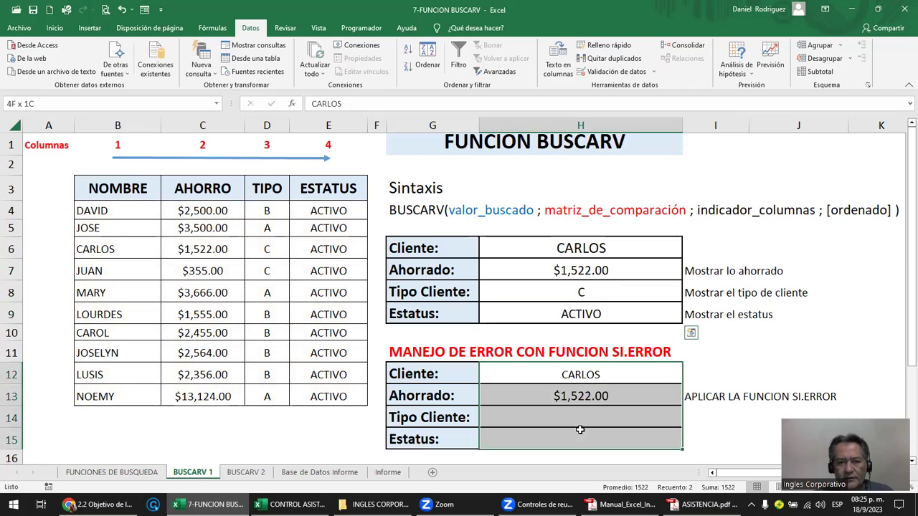
click(585, 380)
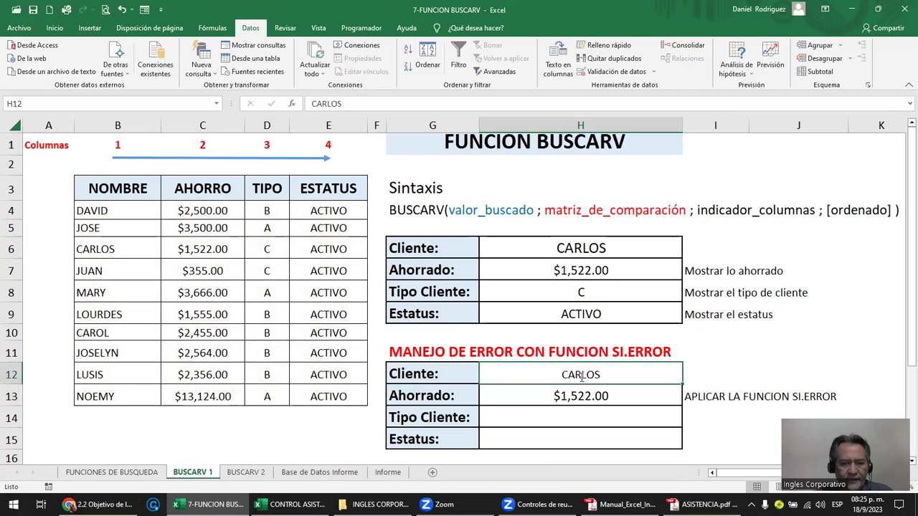
text(XXXX)
key(Return)
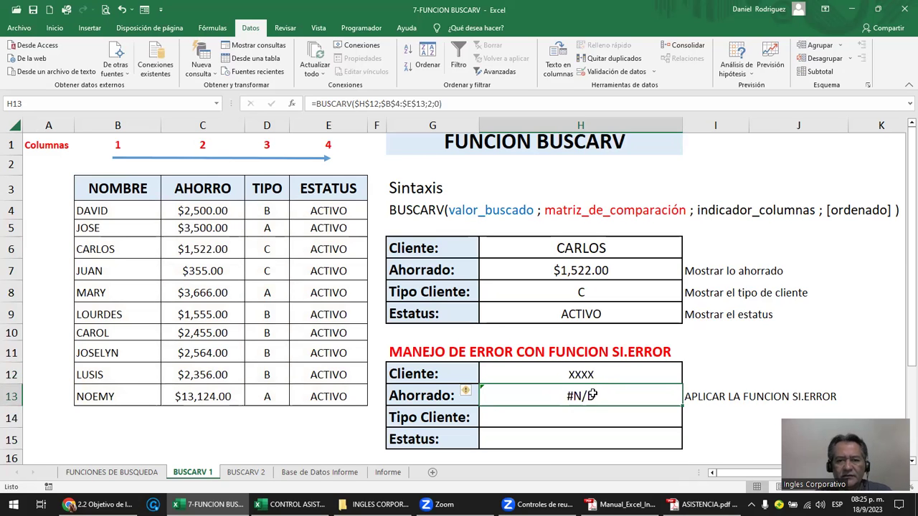
Wrap H13 as =SI.ERROR(BUSCARV($H$12;$B$4:$E$13;2;0);" DATO NO EXISTE") and accept Excel's correction.
double_click(592, 395)
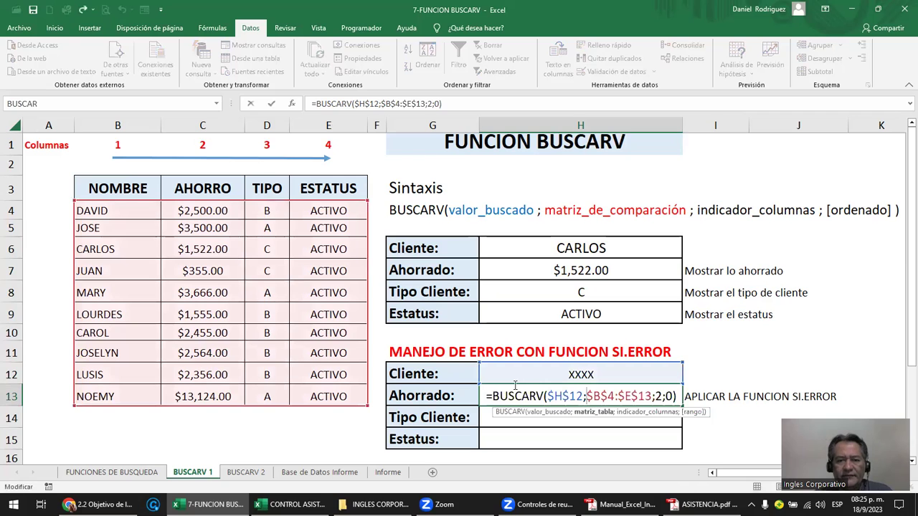
key(ctrl+Left)
key(ctrl+Left)
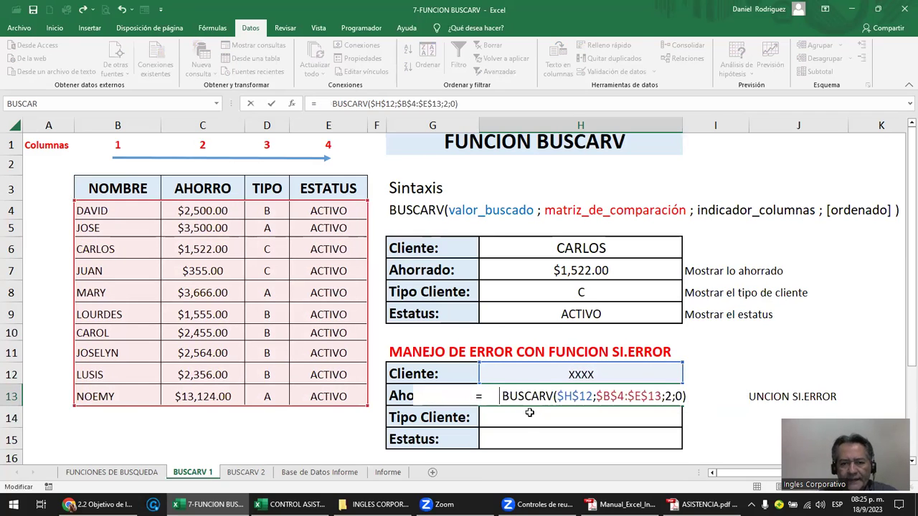
text(SI)
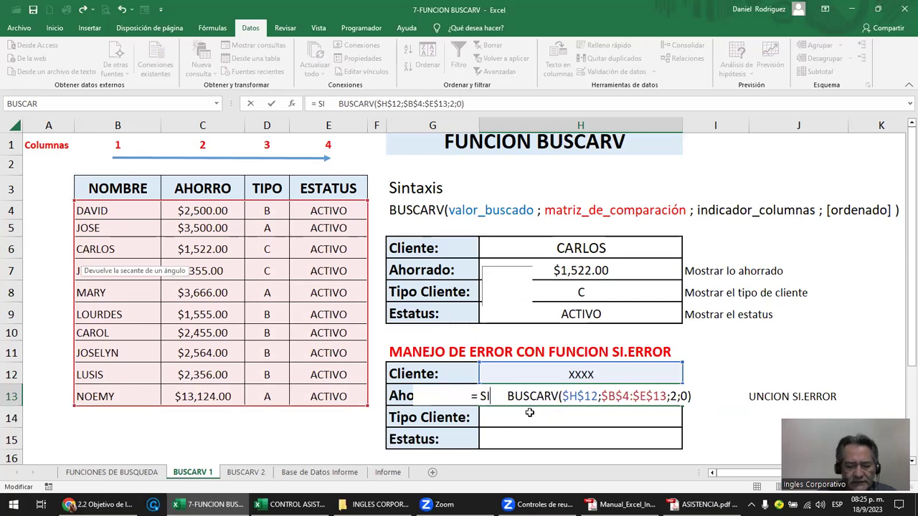
text(.ERRR)
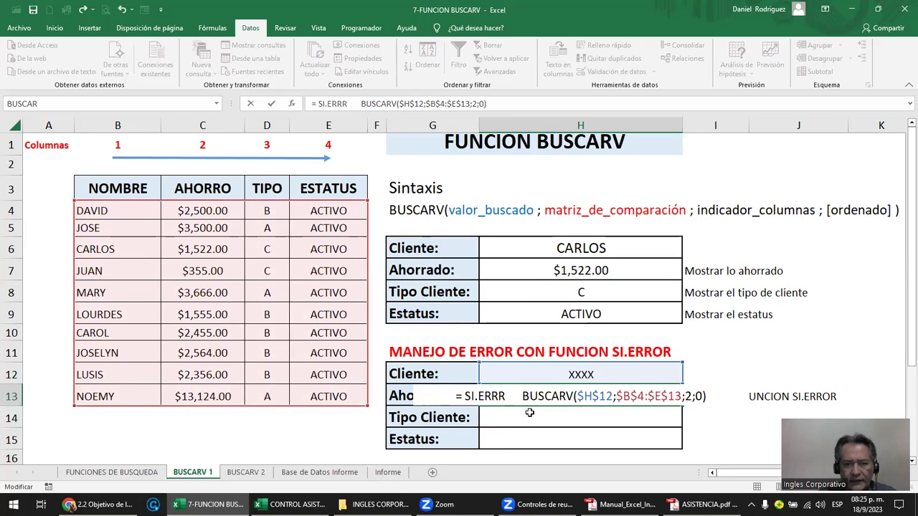
text(OR)
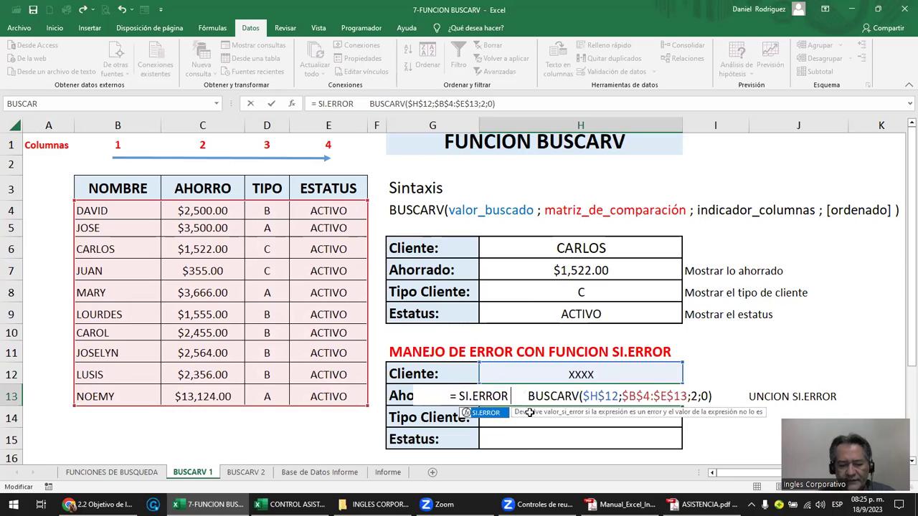
text(()
key(Delete)
key(Delete)
key(Delete)
key(Delete)
key(Delete)
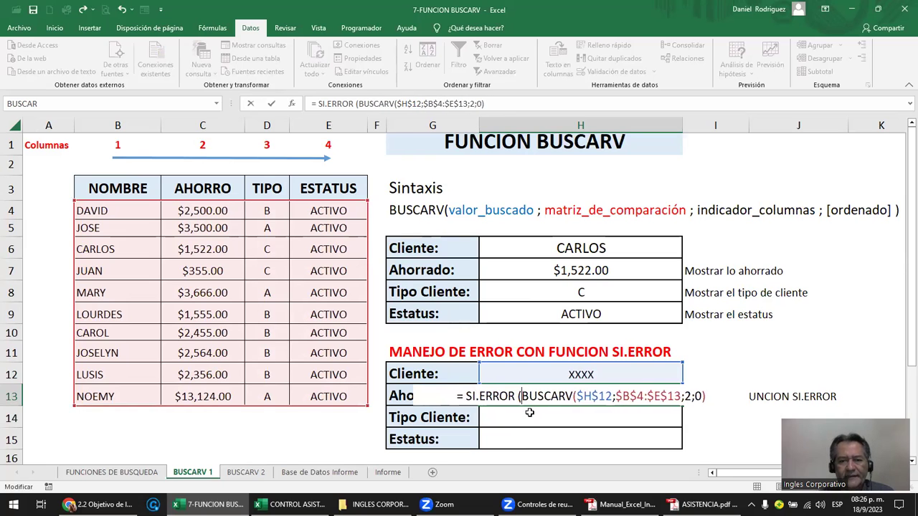
key(Right)
key(Right)
key(Right)
key(Right)
key(Right)
key(Right)
key(Right)
key(Right)
key(Right)
key(Right)
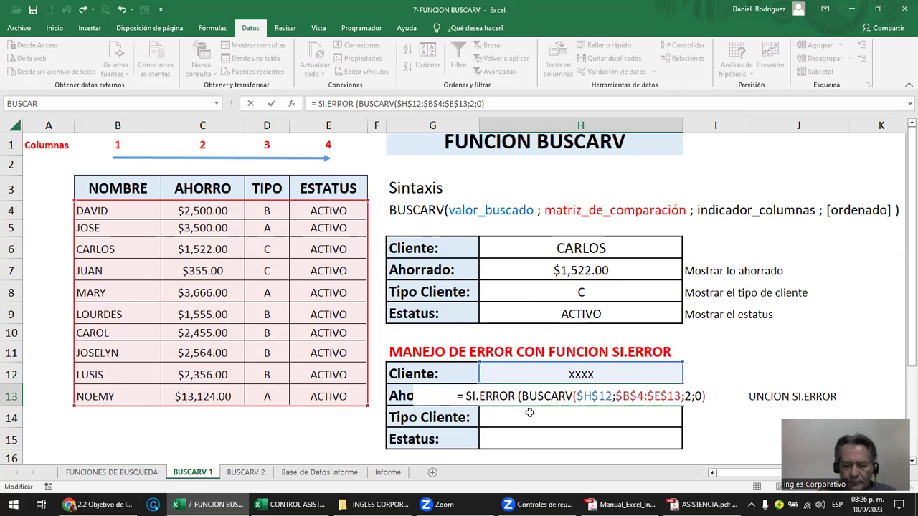
text(;)
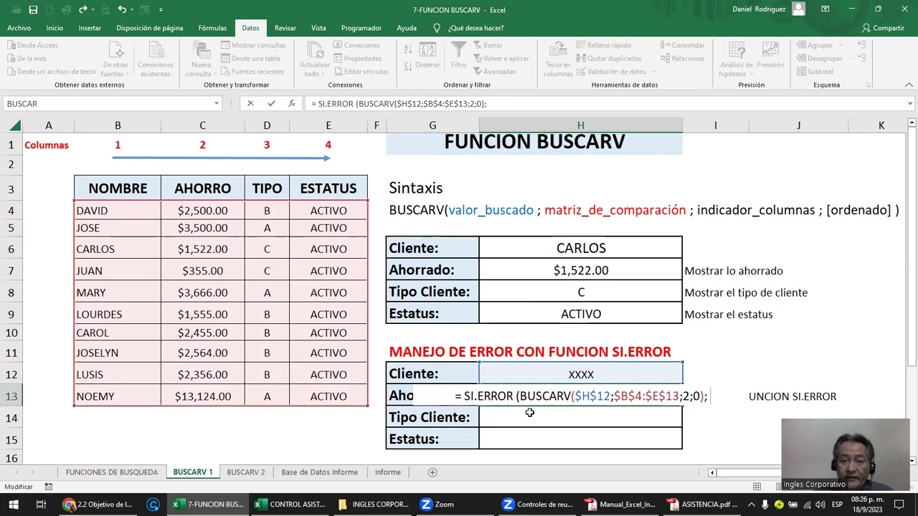
text( " DATO NO EXISTE)
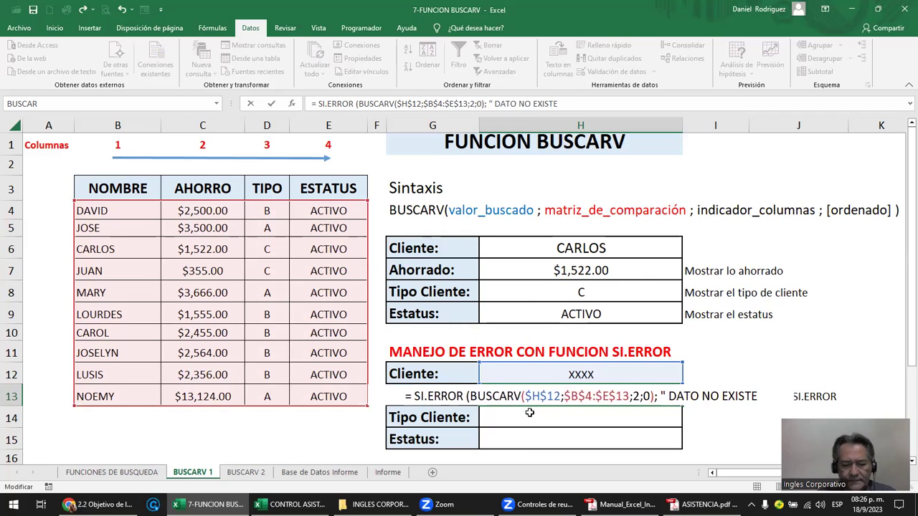
text(")
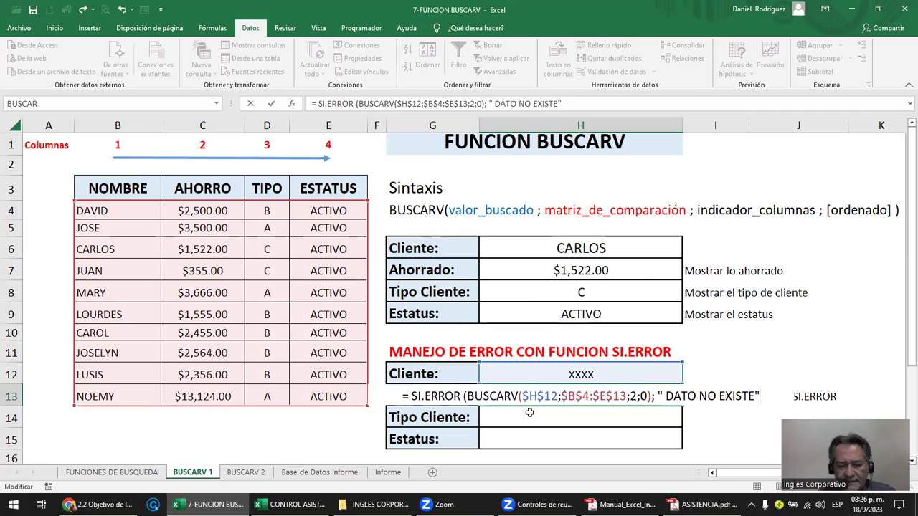
text())
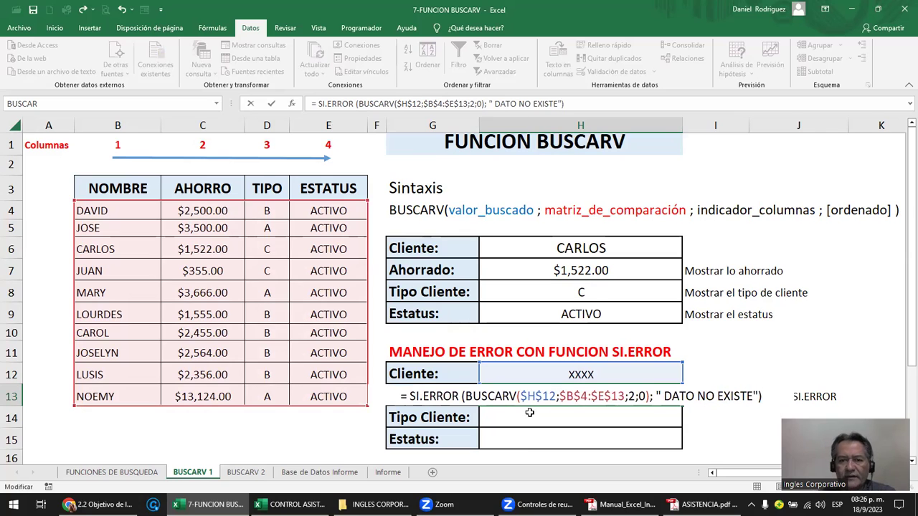
key(Return)
key(Return)
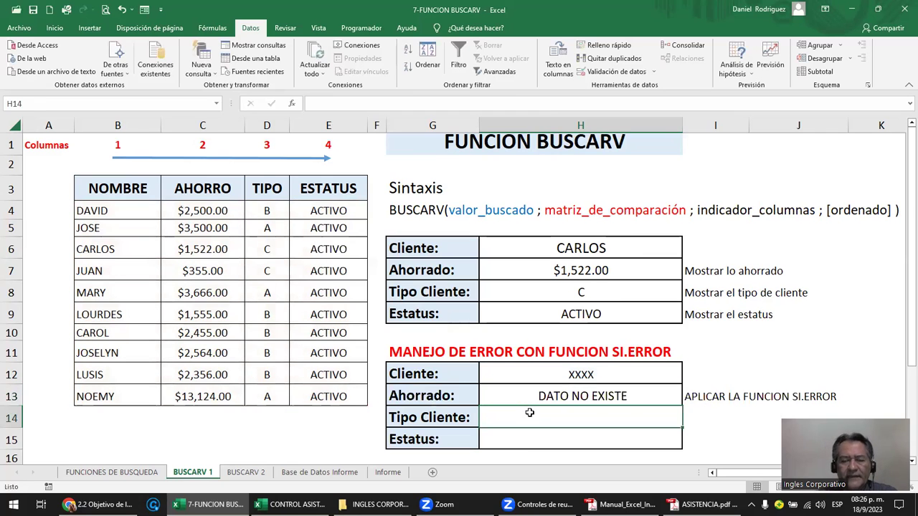
Test the SI.ERROR formula with the misspelled client CALOS in H12.
click(586, 374)
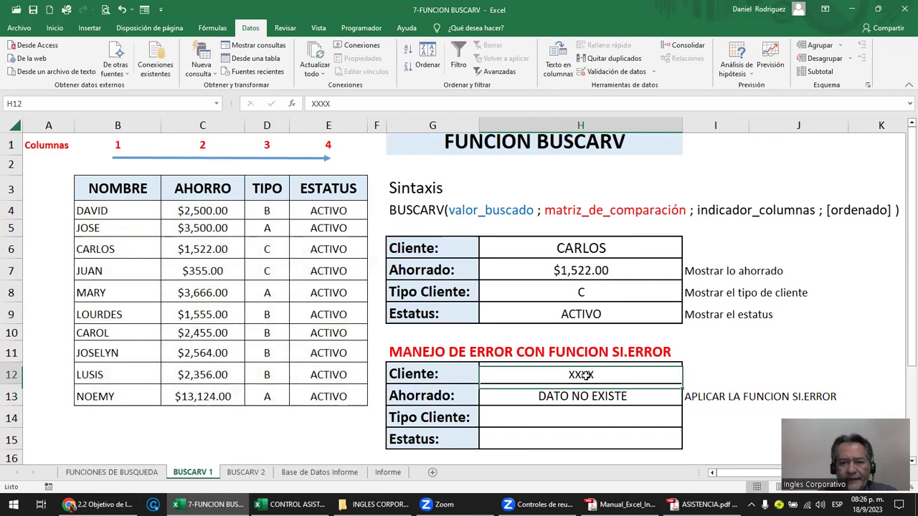
click(584, 396)
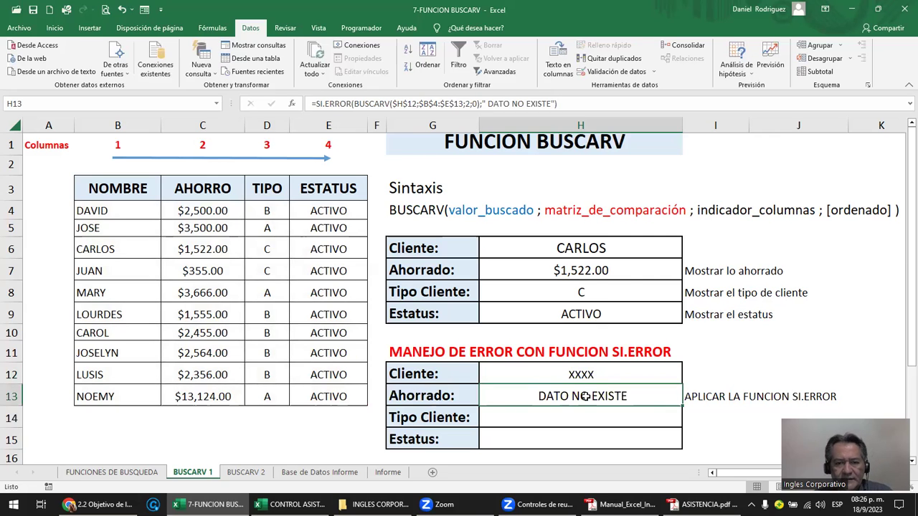
click(587, 377)
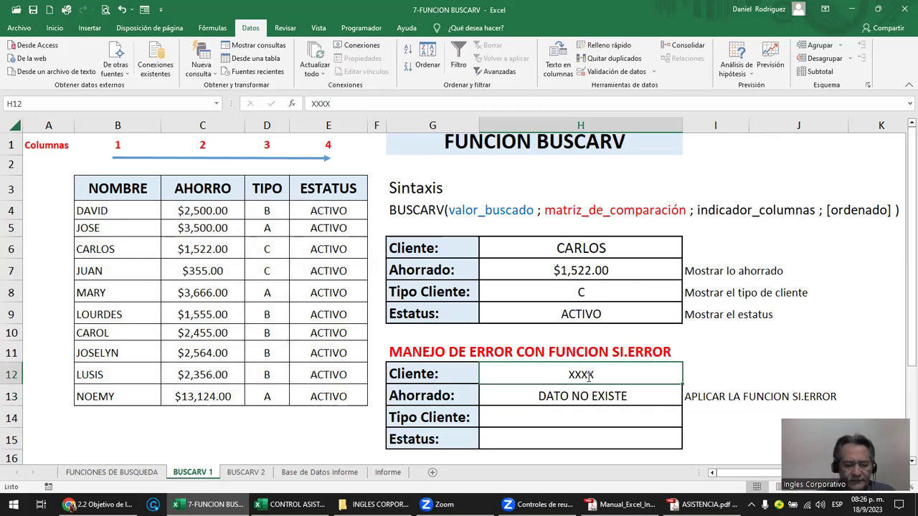
text(CALOS)
key(Return)
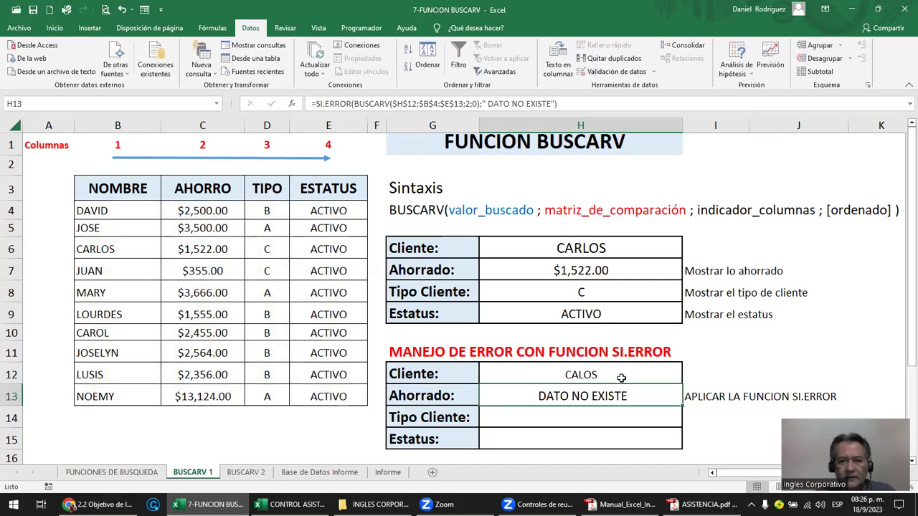
Re-enter CARLOS in H12 so Ahorrado returns $1,522.00.
click(591, 376)
text(CARLOS)
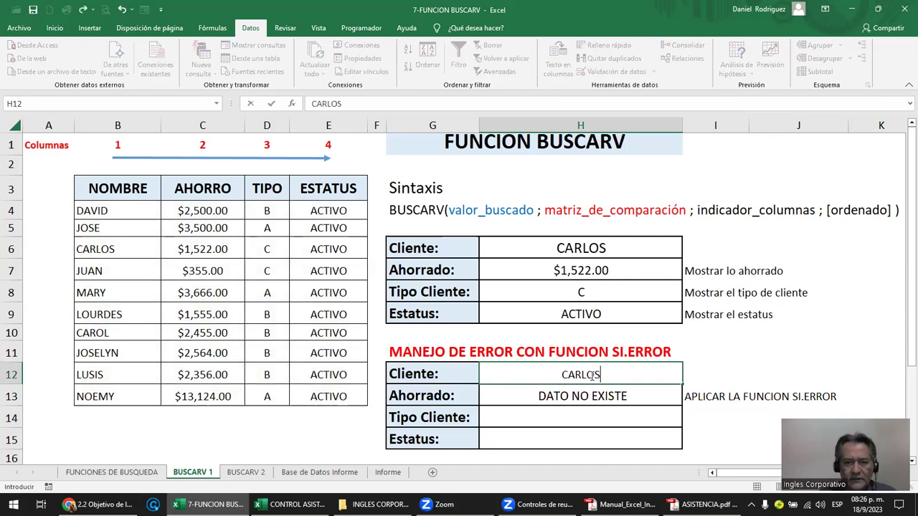
key(Return)
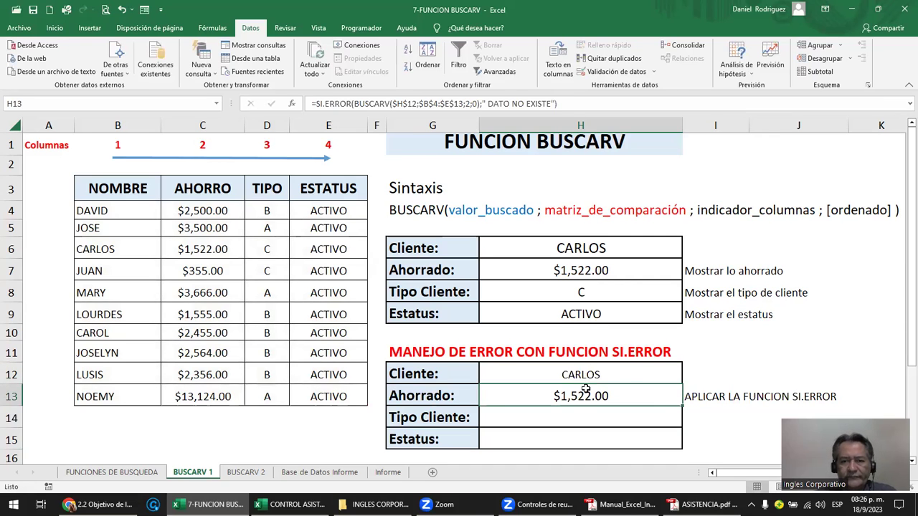
click(591, 375)
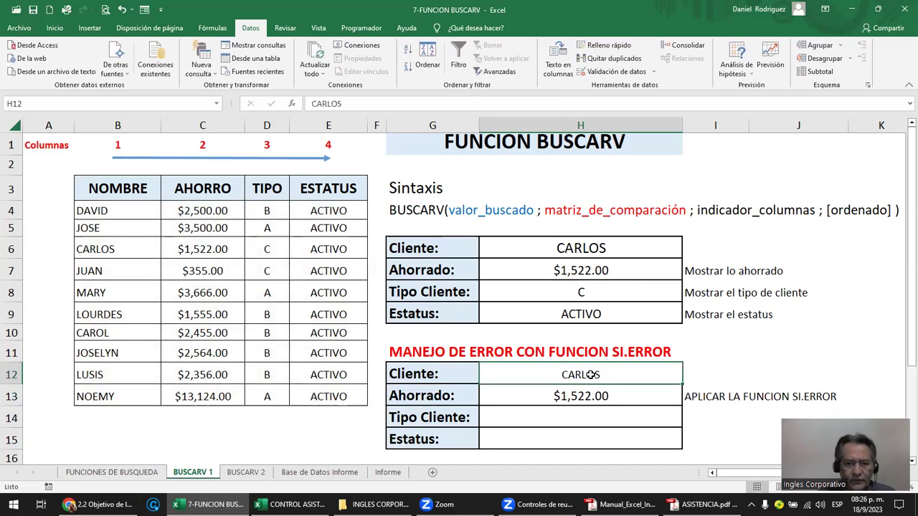
key(Delete)
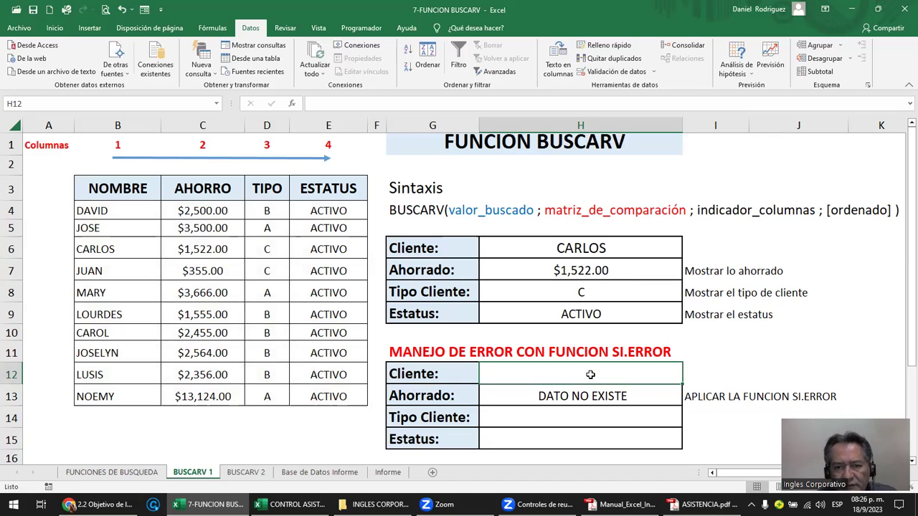
text(CARLOS)
key(Return)
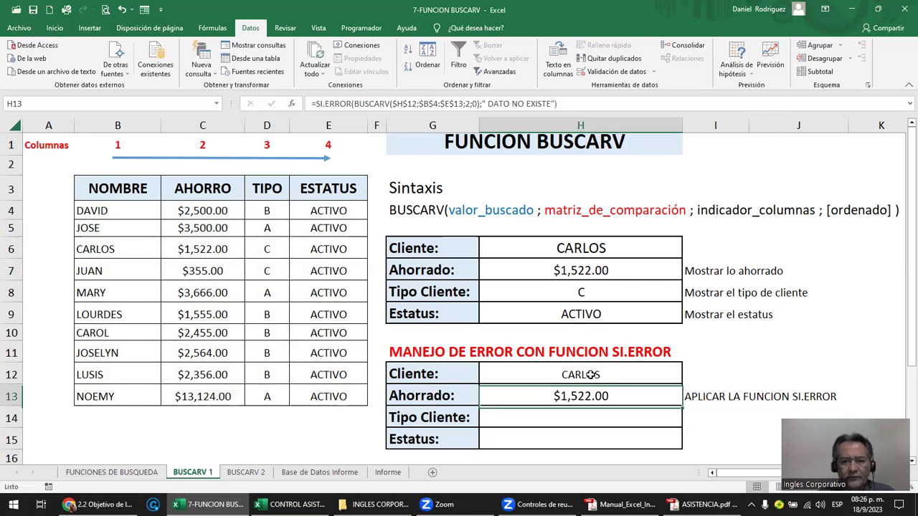
Re-enter the spaced-out SI.ERROR formula in H13, accept the correction, and copy it.
key(F2)
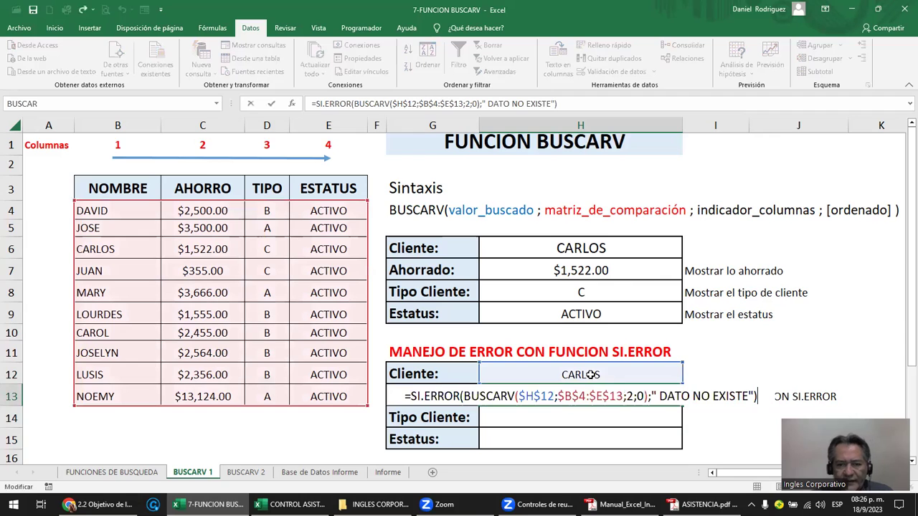
click(459, 396)
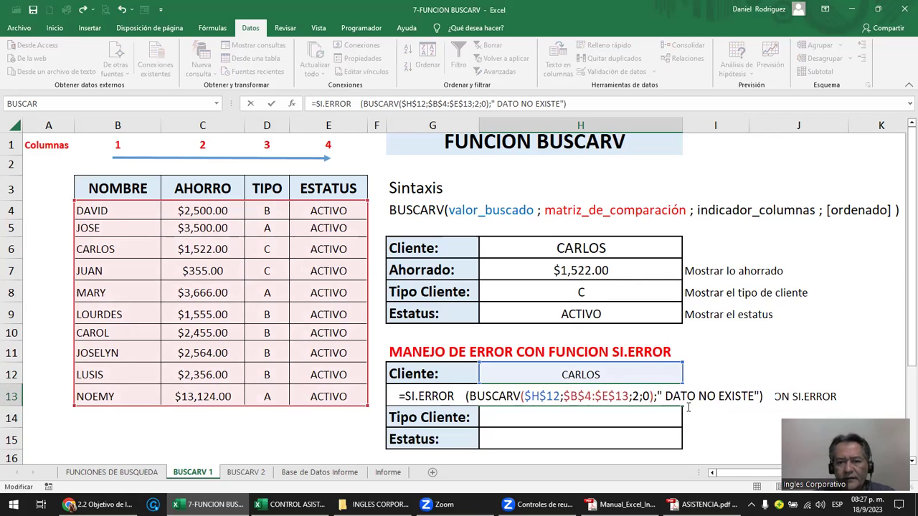
key(Right)
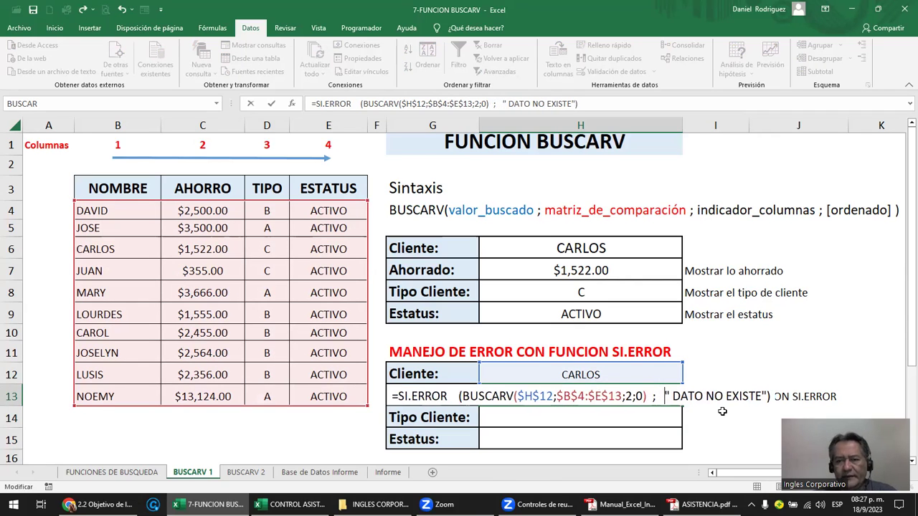
key(Return)
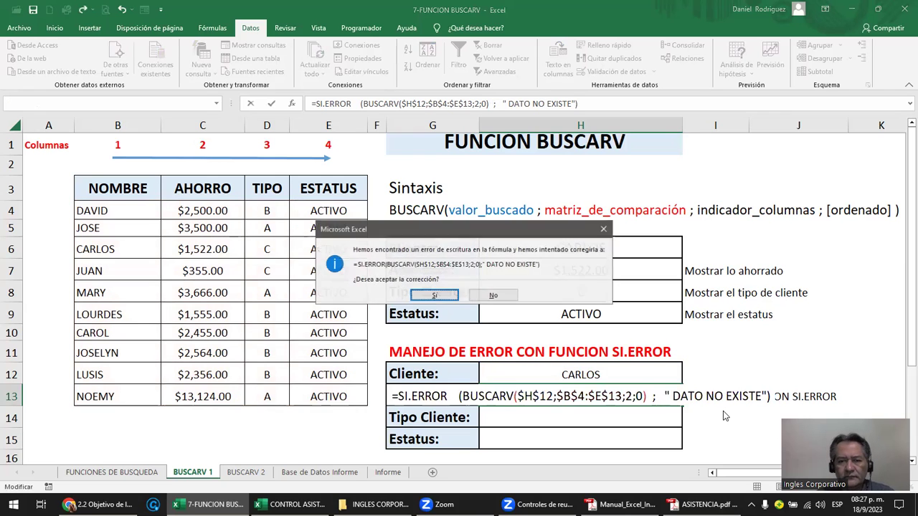
key(Return)
key(ctrl+c)
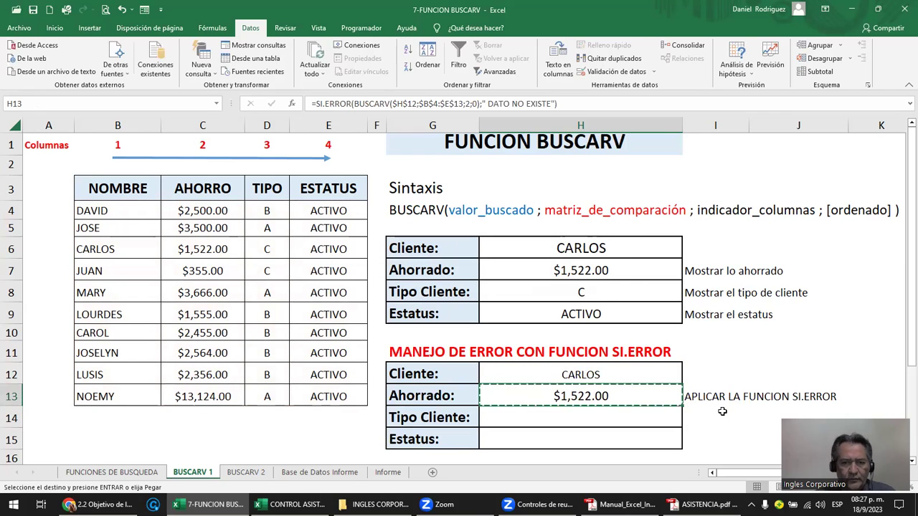
key(Down)
Paste the SI.ERROR lookup into Tipo Cliente and Estatus, changing Tipo Cliente's column index to 3.
key(shift+Down)
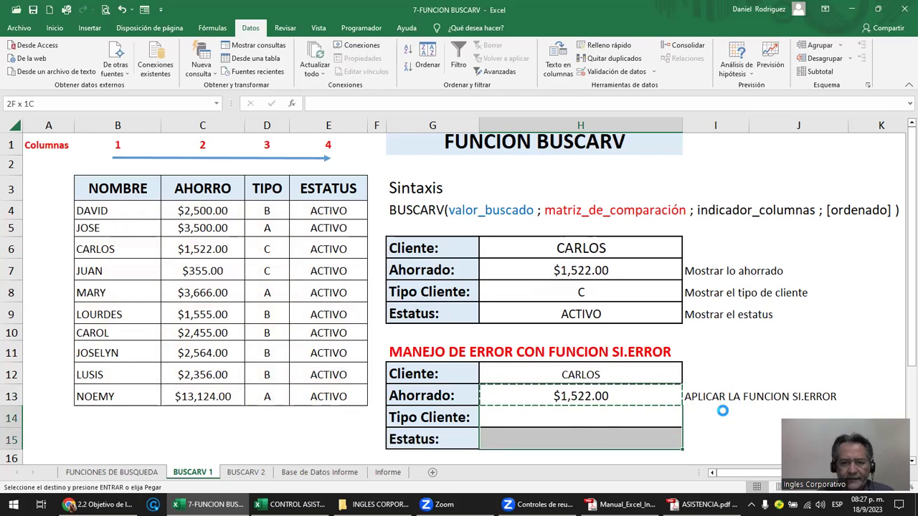
key(Return)
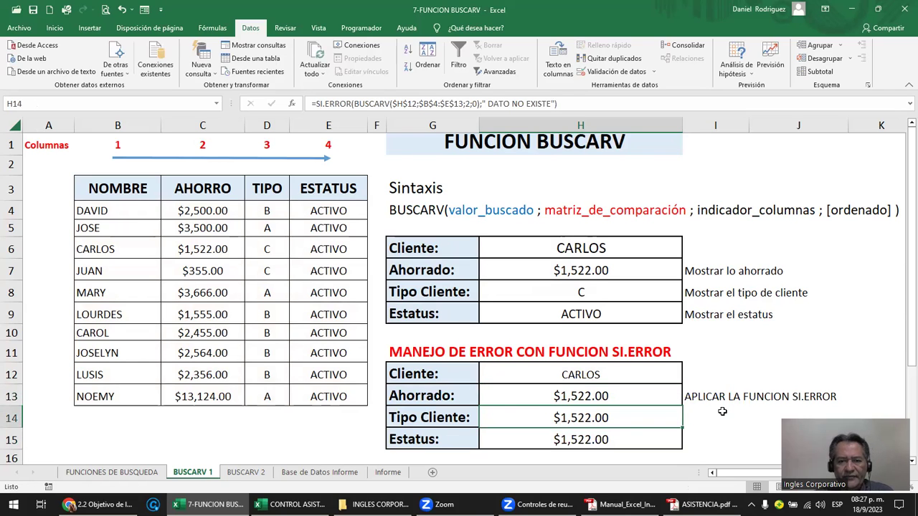
key(F2)
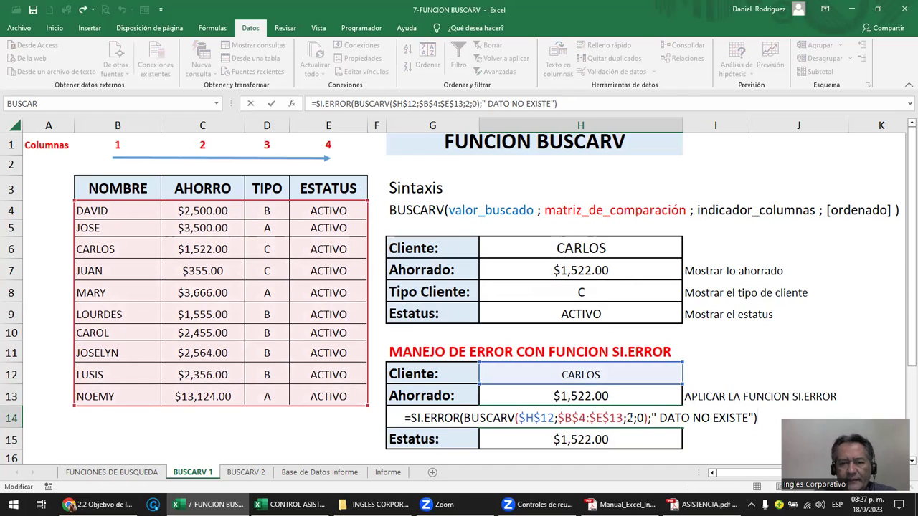
click(629, 417)
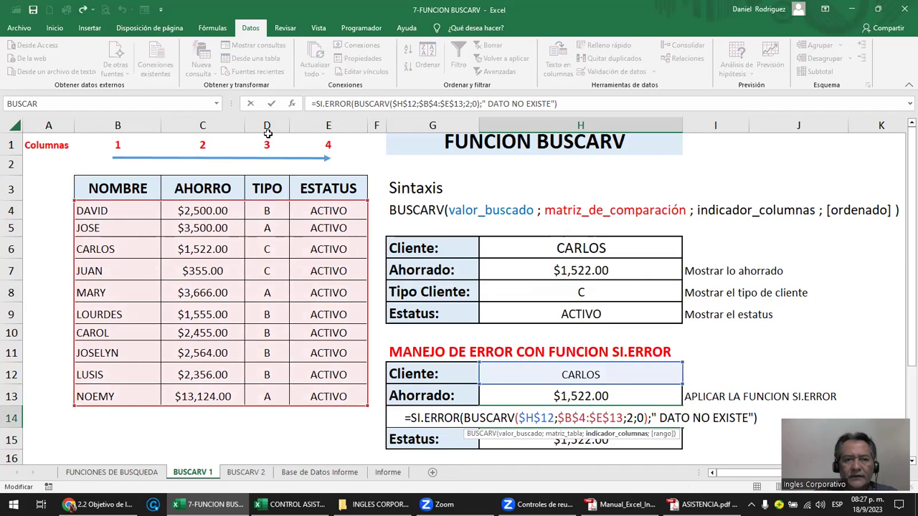
text(3)
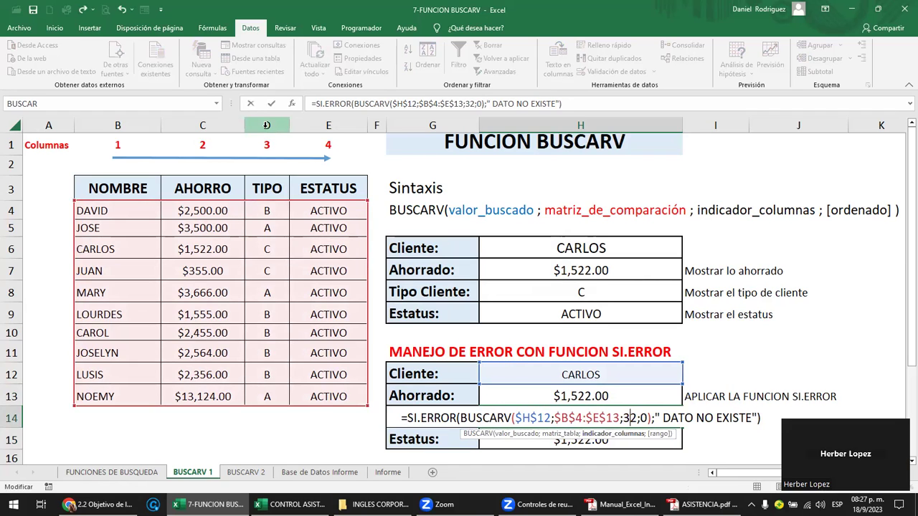
key(Delete)
key(Return)
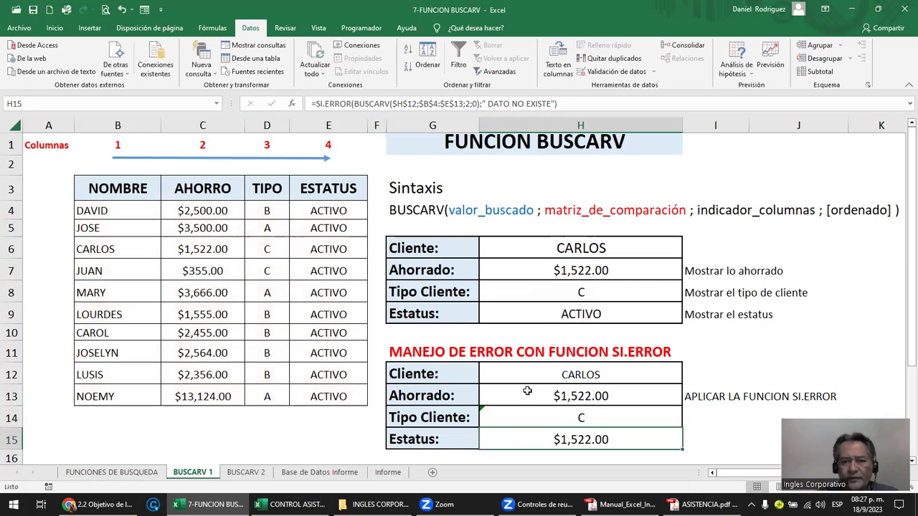
Check the Cliente and Tipo Cliente results, then open the Estatus formula at its column number.
click(564, 372)
click(566, 417)
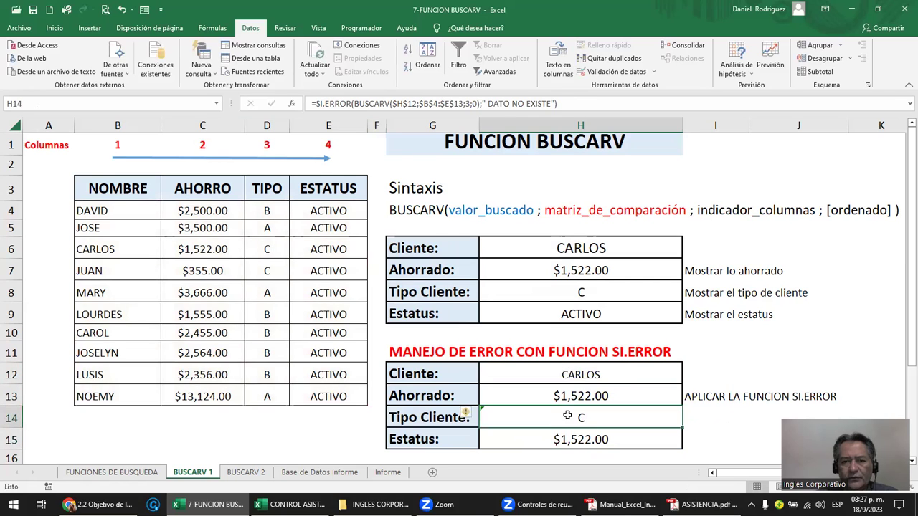
click(596, 440)
double_click(601, 445)
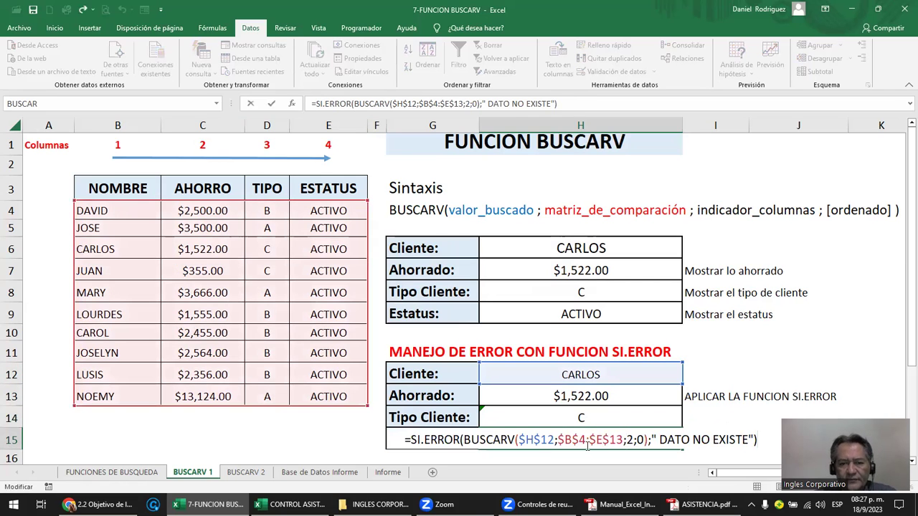
click(627, 440)
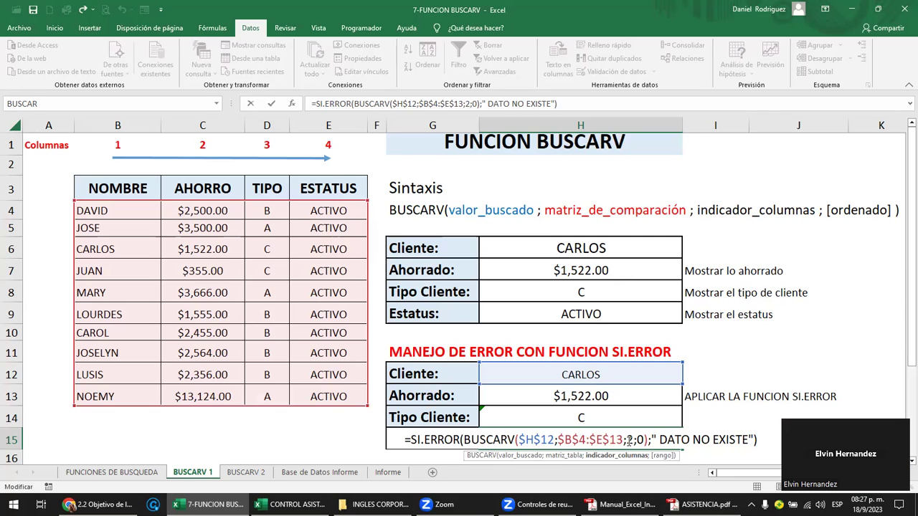
Change the Estatus lookup's column index from 2 to 4 so it shows ACTIVO.
key(Delete)
text(4)
key(Return)
Enter the unknown client UVA in H12 and H6, comparing DATO NO EXISTE with #N/D.
click(571, 355)
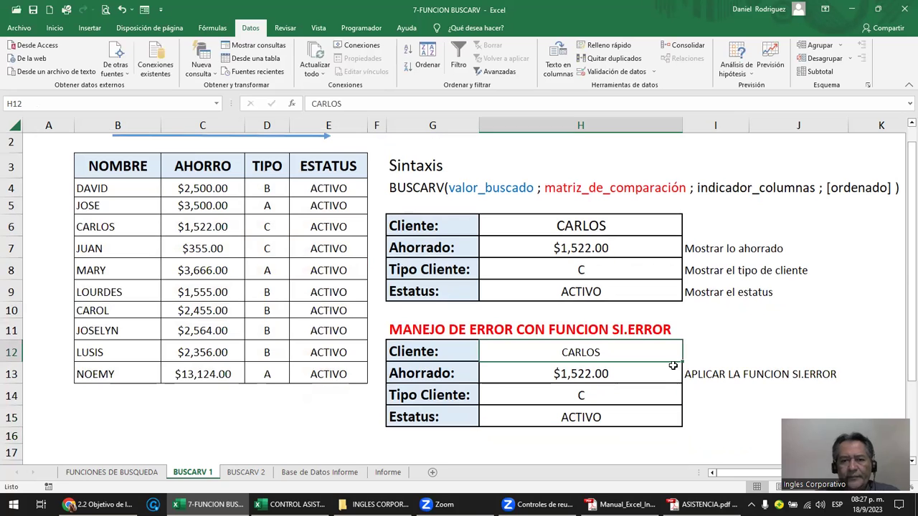
text(UVA)
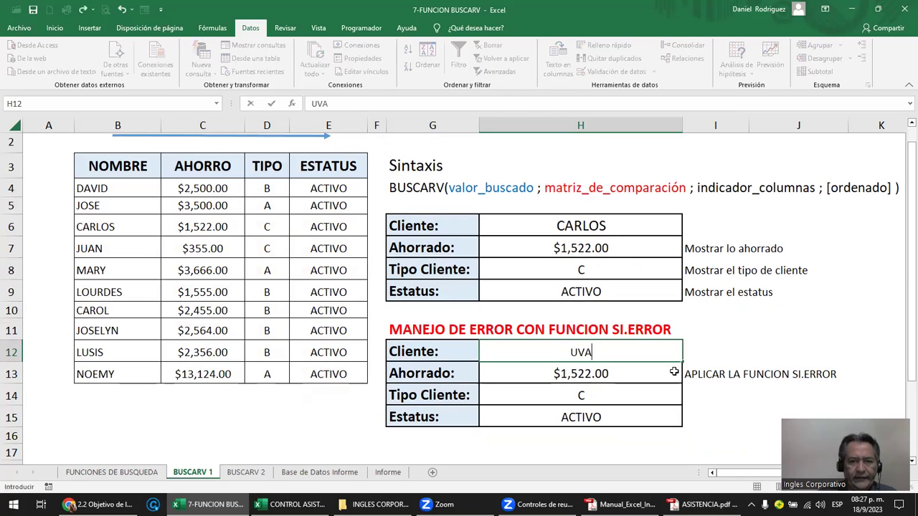
key(Return)
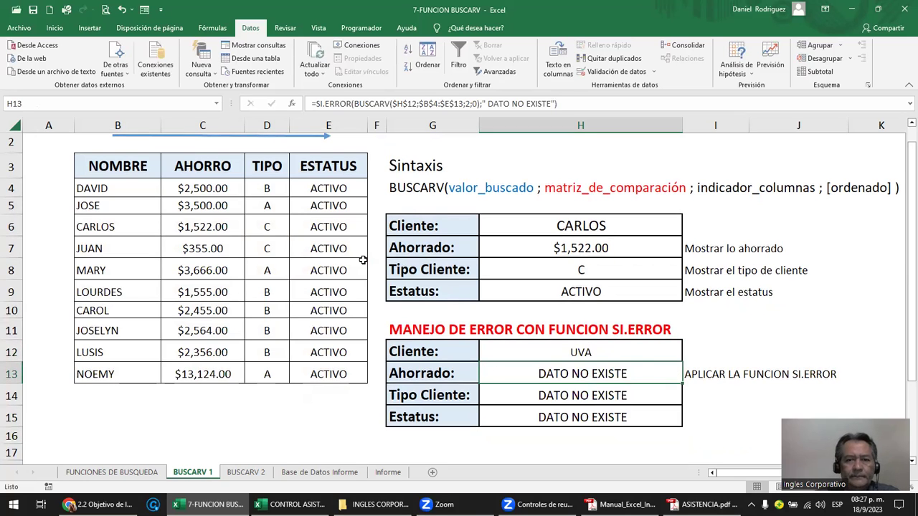
click(585, 226)
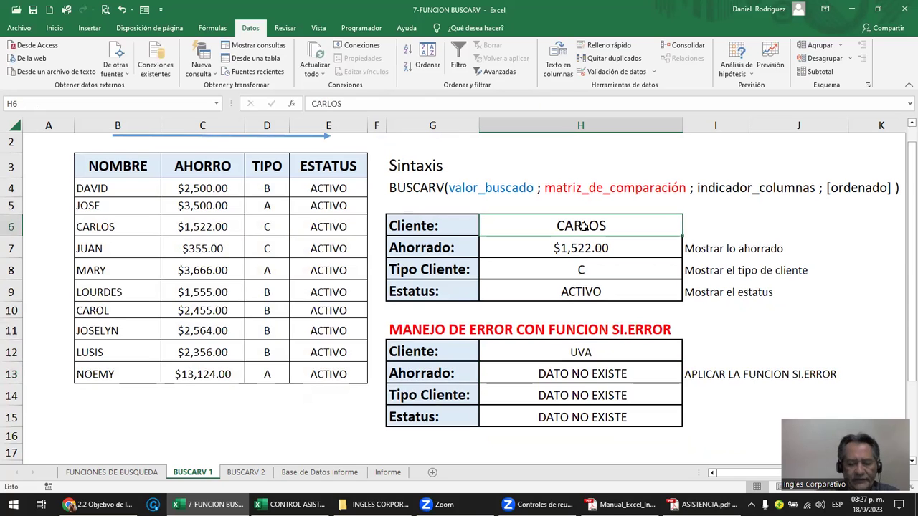
text(UVA)
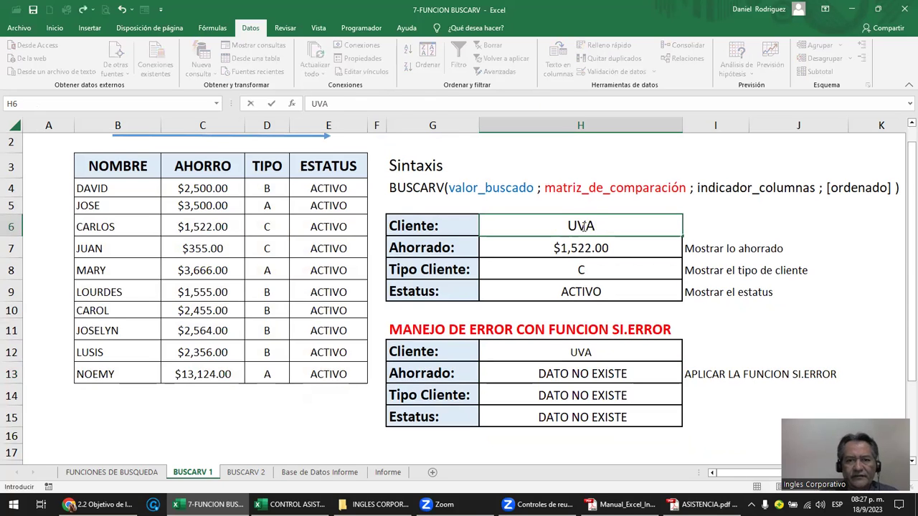
key(Return)
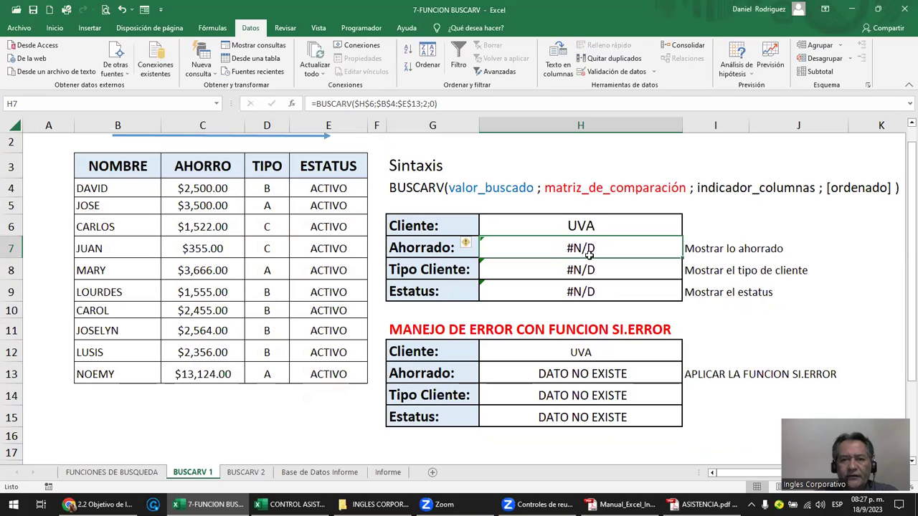
drag(588, 251, 598, 284)
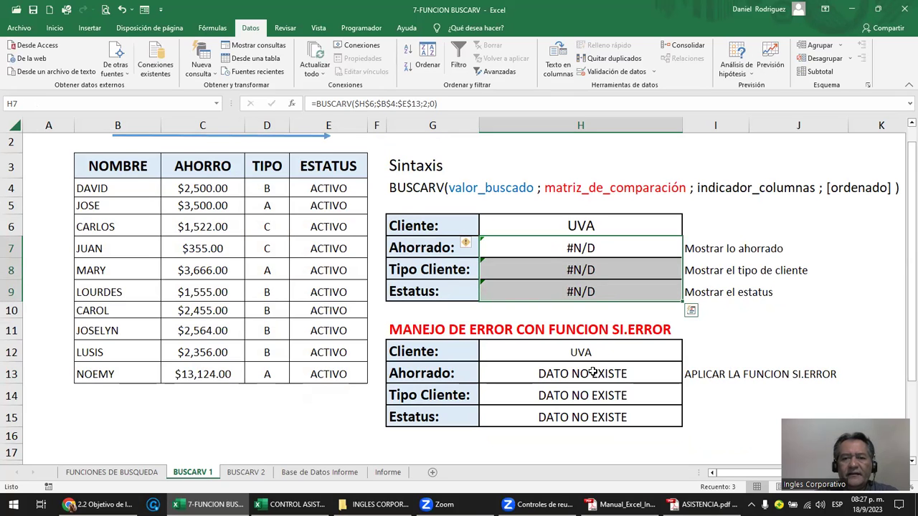
click(598, 228)
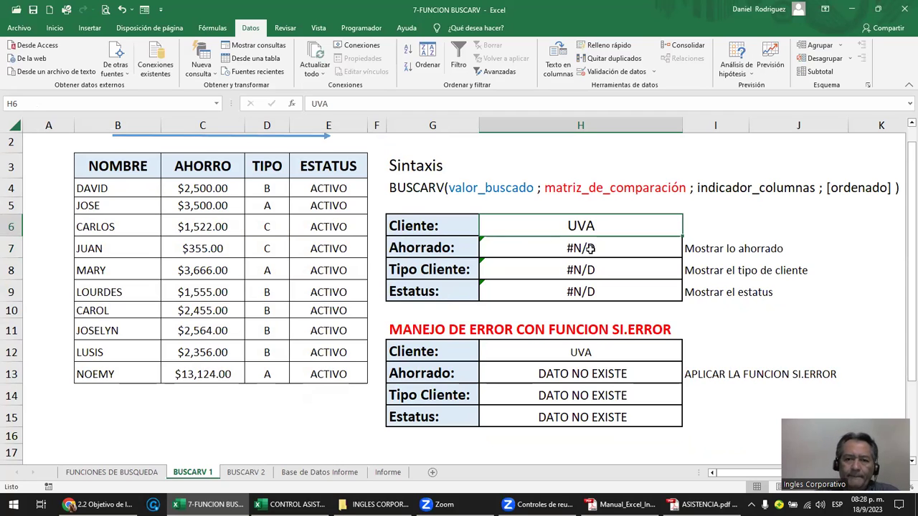
Enter CAROL in H12 and H6 so both tables return $2,455.00, B and ACTIVO.
click(589, 350)
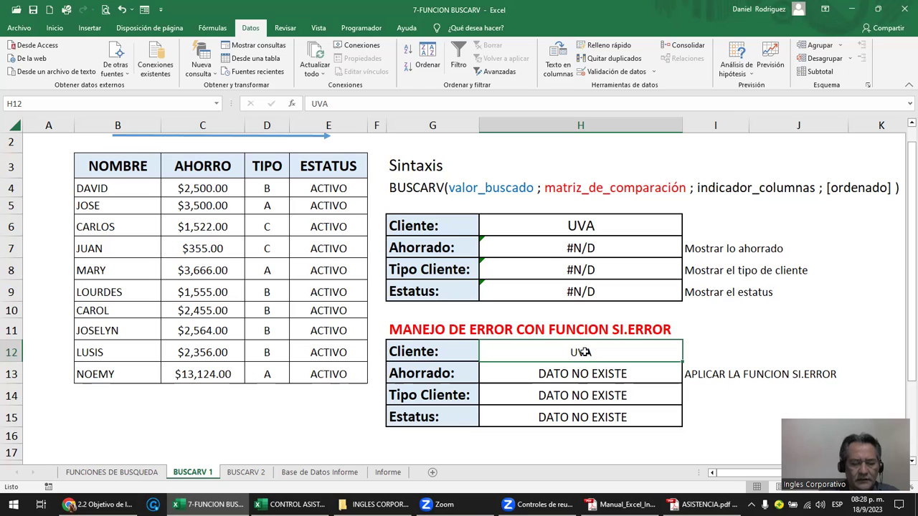
text(CAROL)
key(Return)
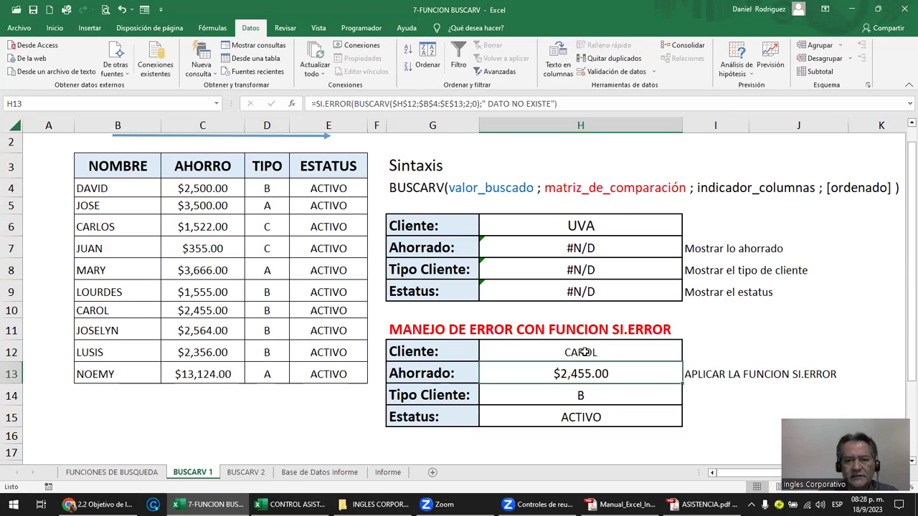
click(586, 219)
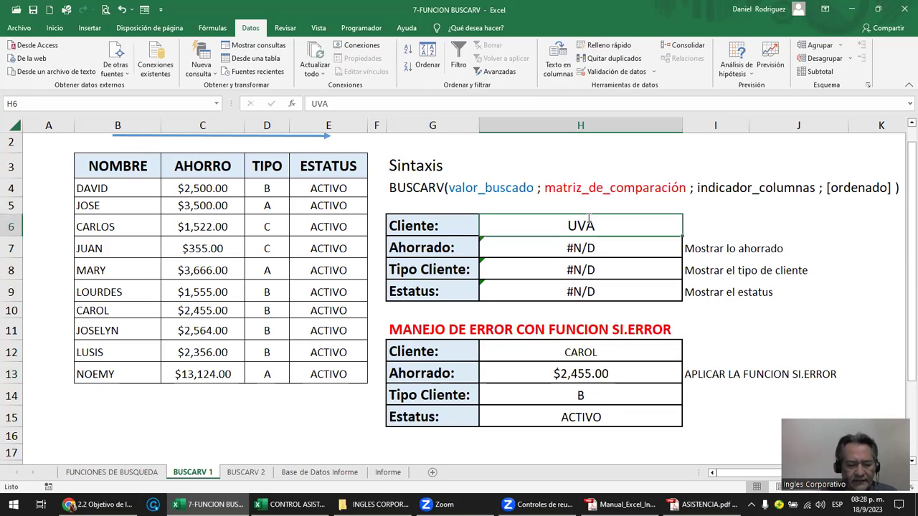
text(CAROL)
key(Return)
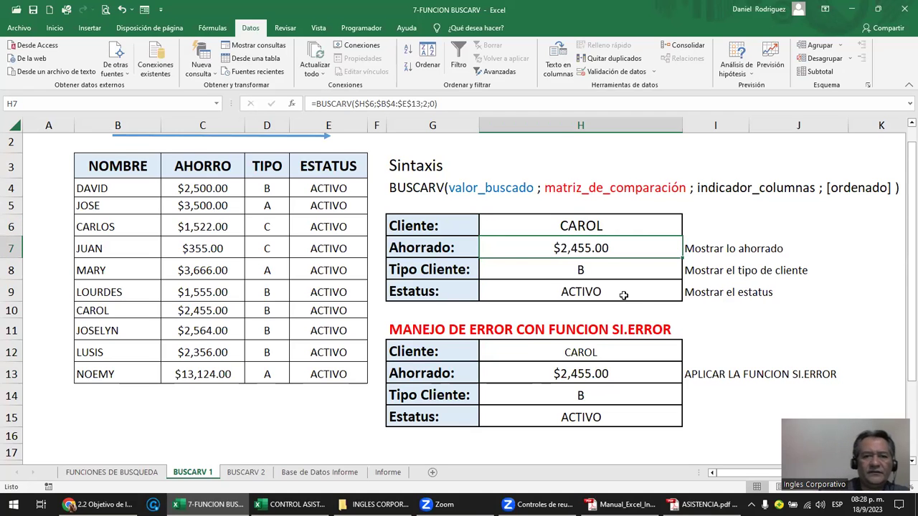
click(564, 371)
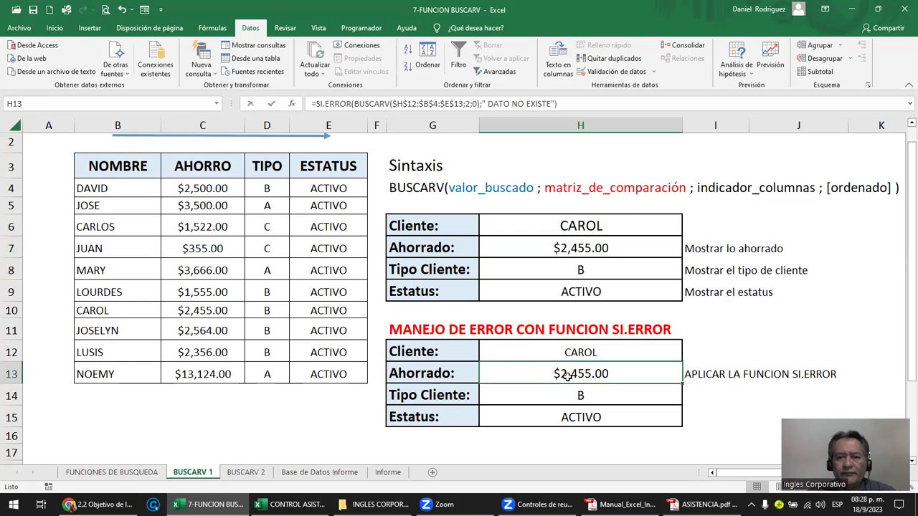
double_click(557, 362)
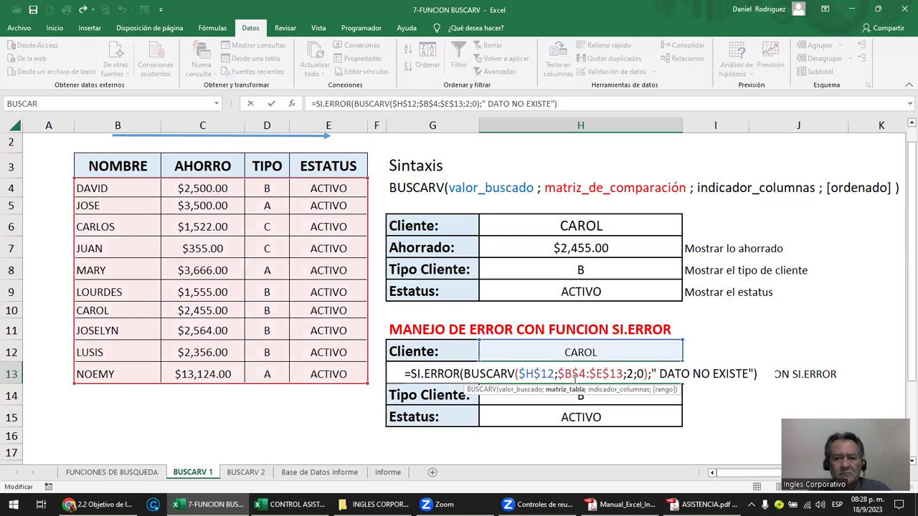
key(Escape)
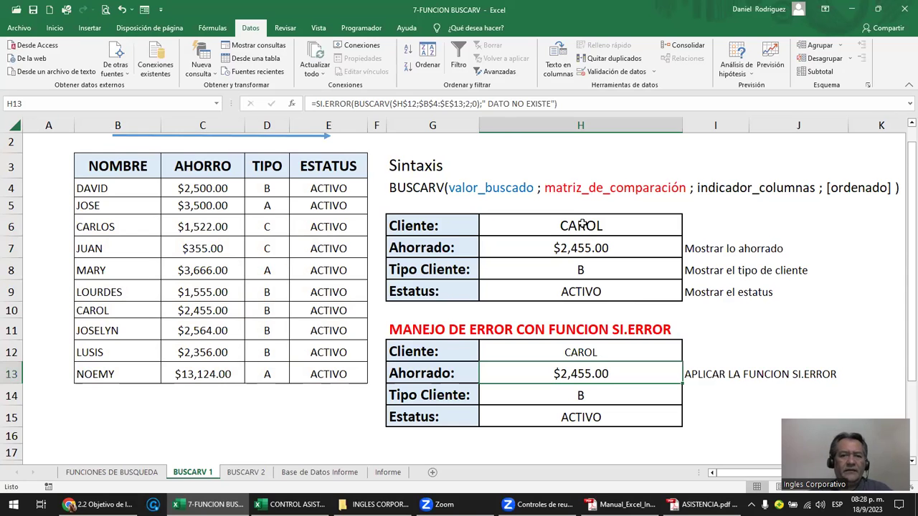
scroll(583, 225, up, 1)
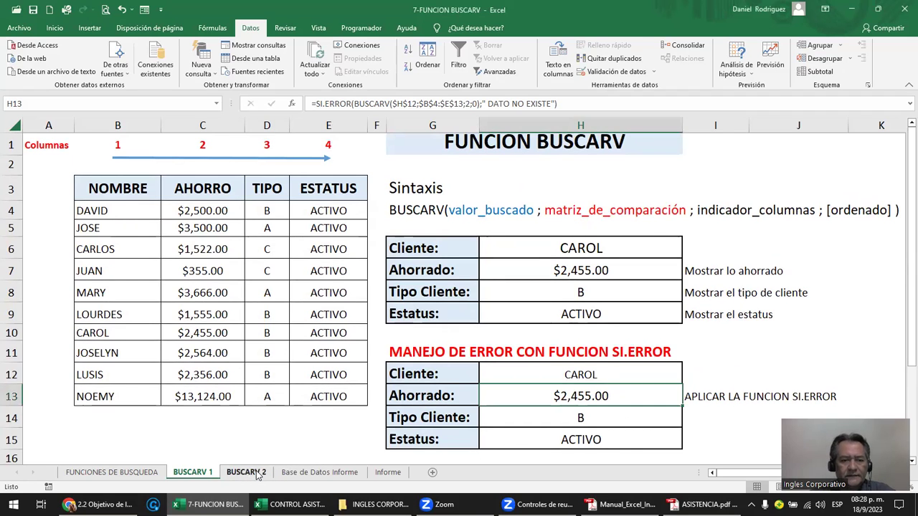
click(246, 473)
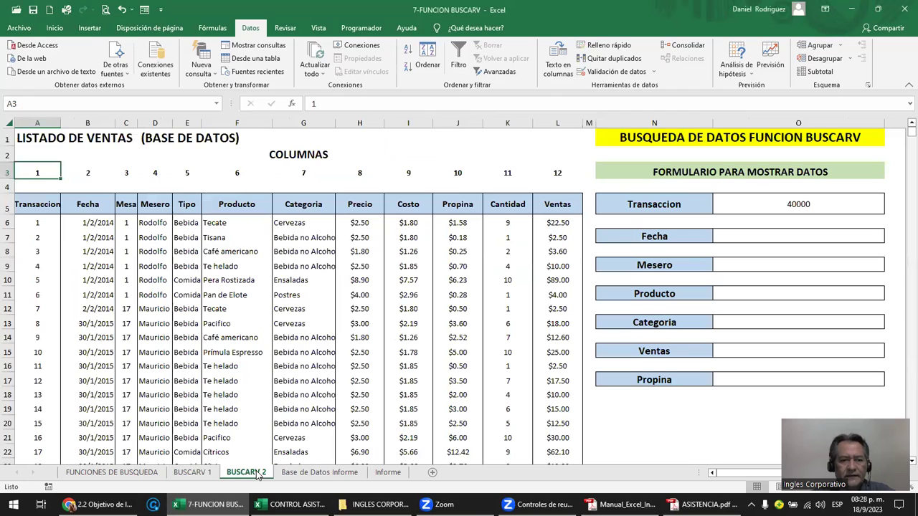
click(34, 209)
click(35, 224)
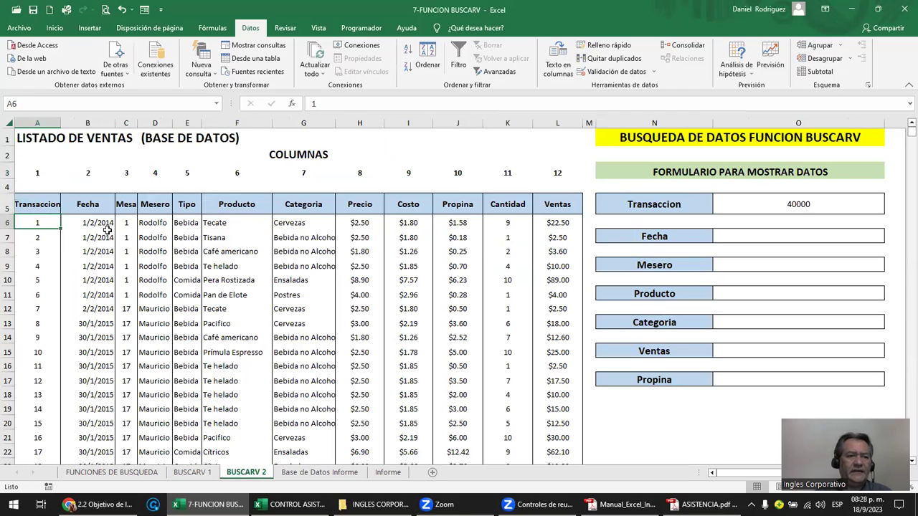
key(ctrl+Down)
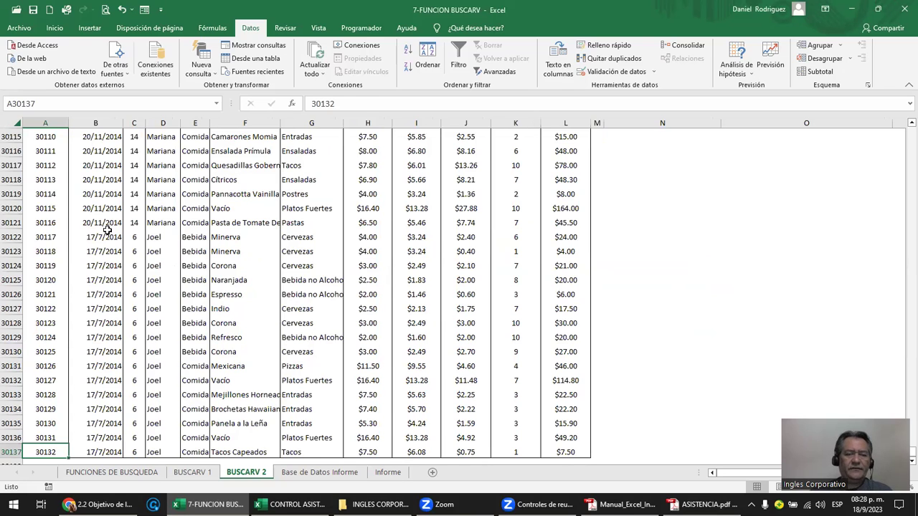
key(ctrl+Up)
scroll(108, 230, up, 2)
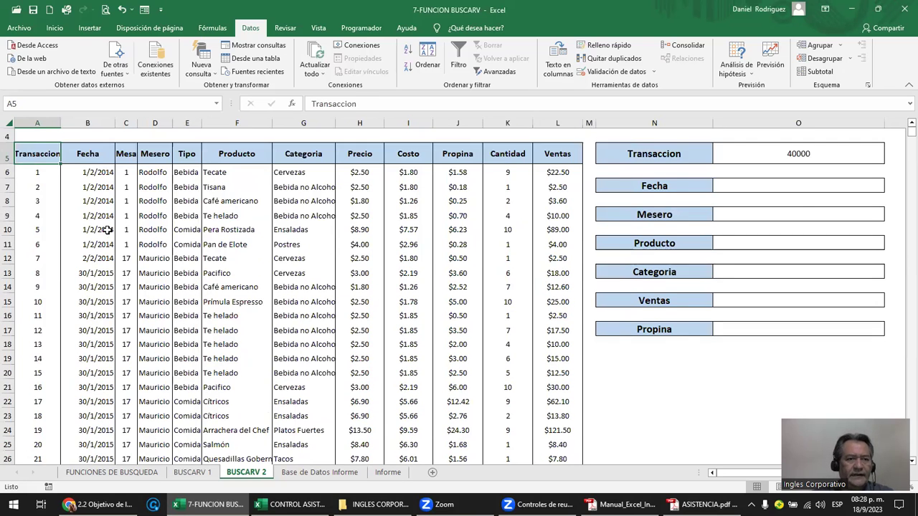
mouse_move(32, 173)
mouse_down()
mouse_move(171, 165)
mouse_move(537, 179)
mouse_up()
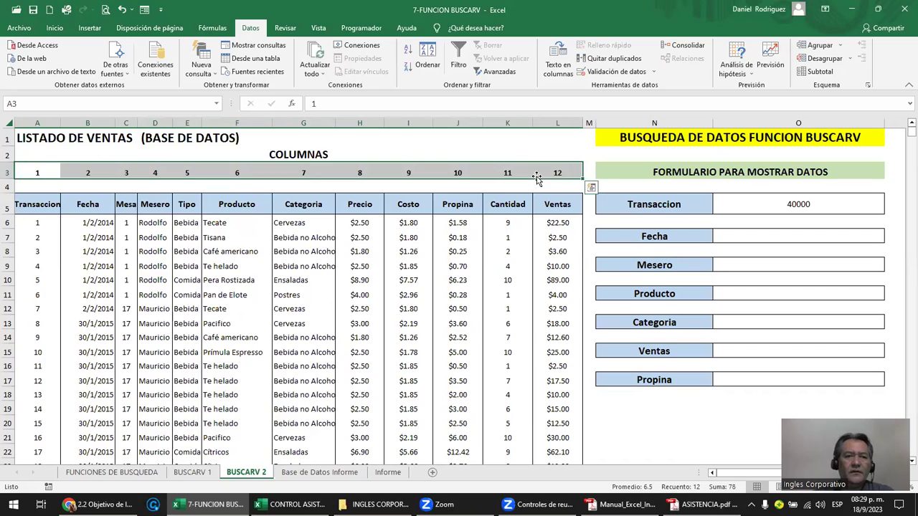
click(46, 173)
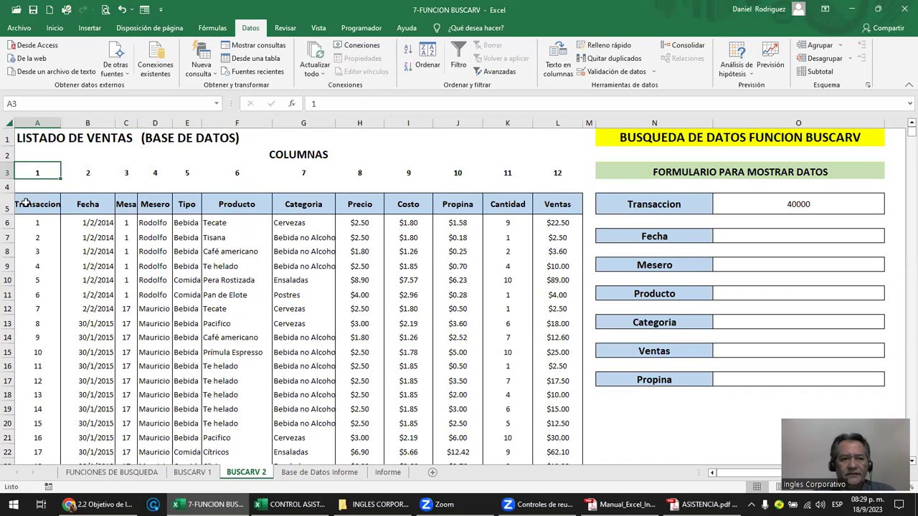
drag(25, 204, 567, 206)
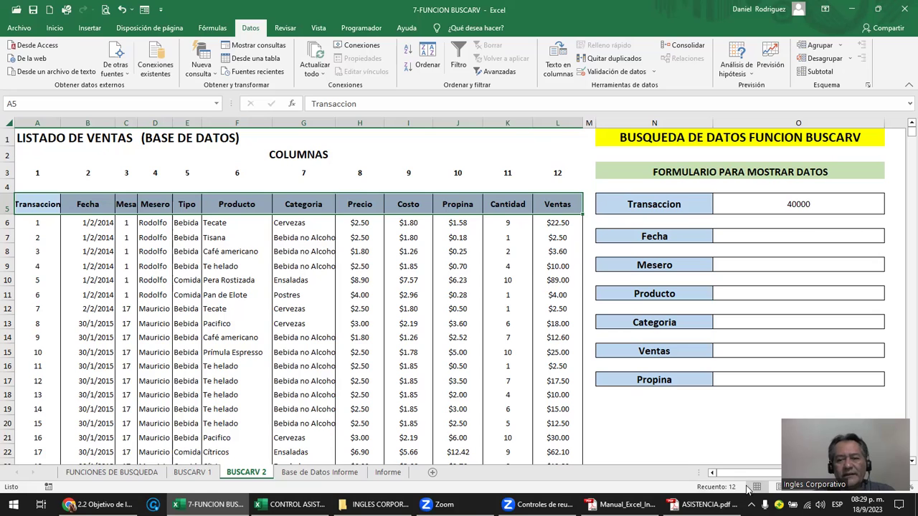
click(44, 177)
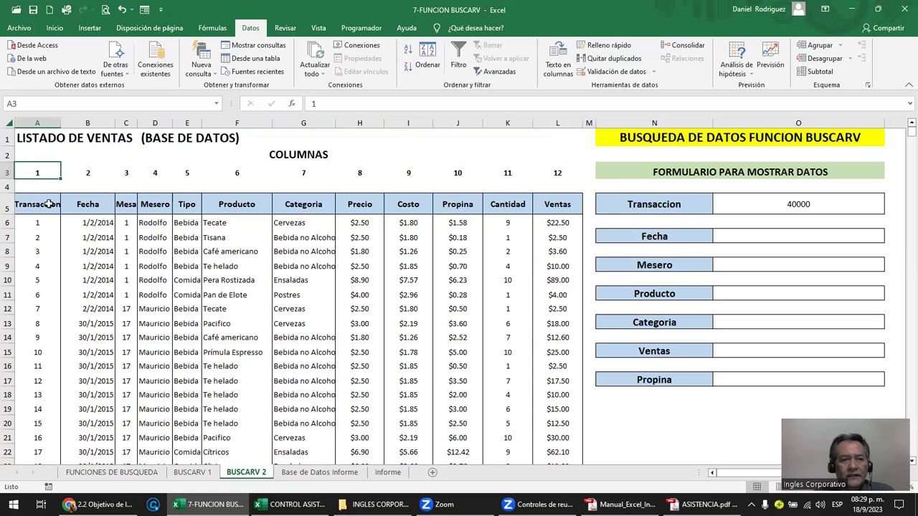
drag(37, 172, 552, 157)
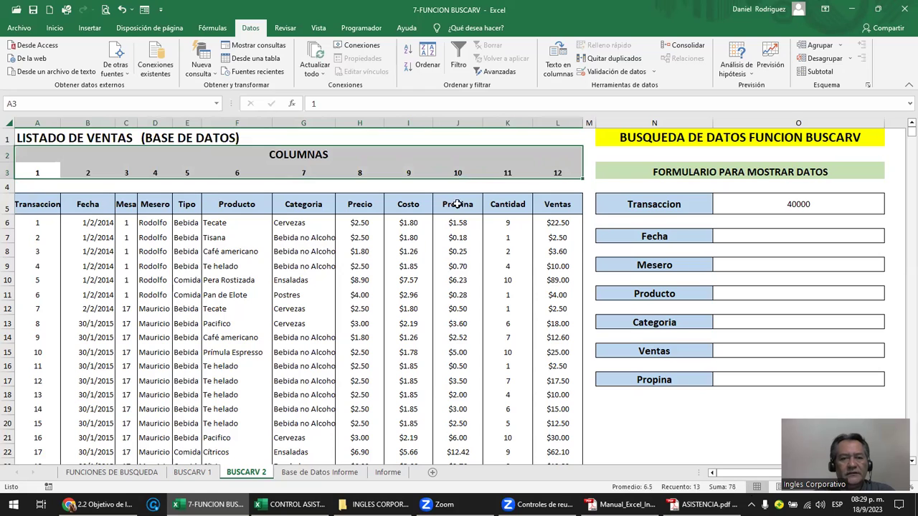
click(525, 209)
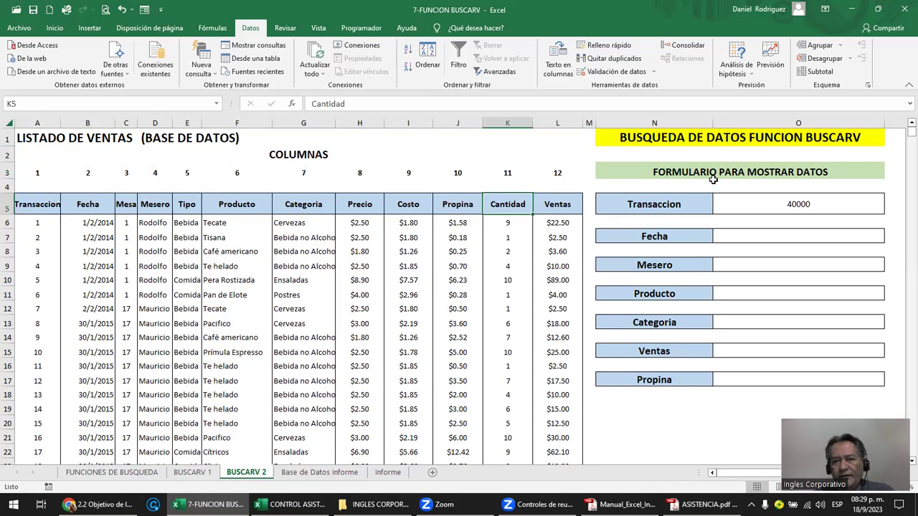
drag(710, 176, 787, 372)
click(710, 417)
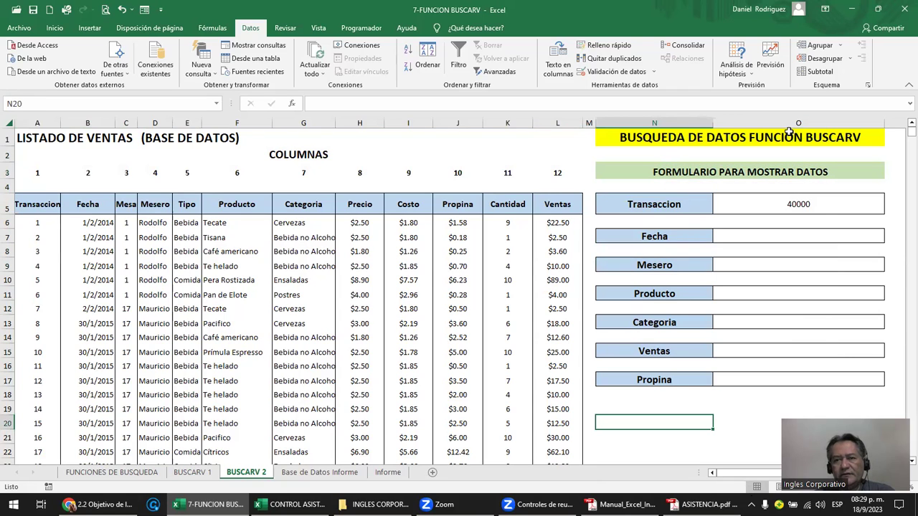
drag(61, 123, 559, 124)
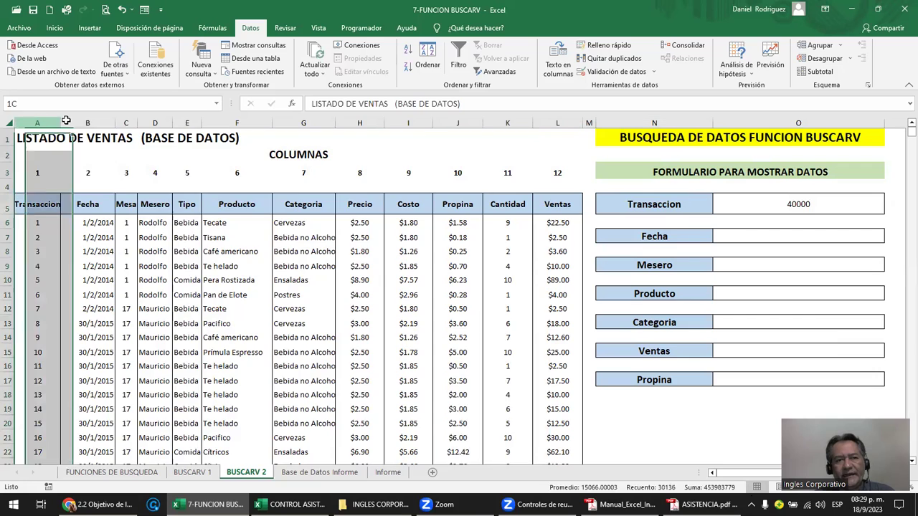
click(617, 189)
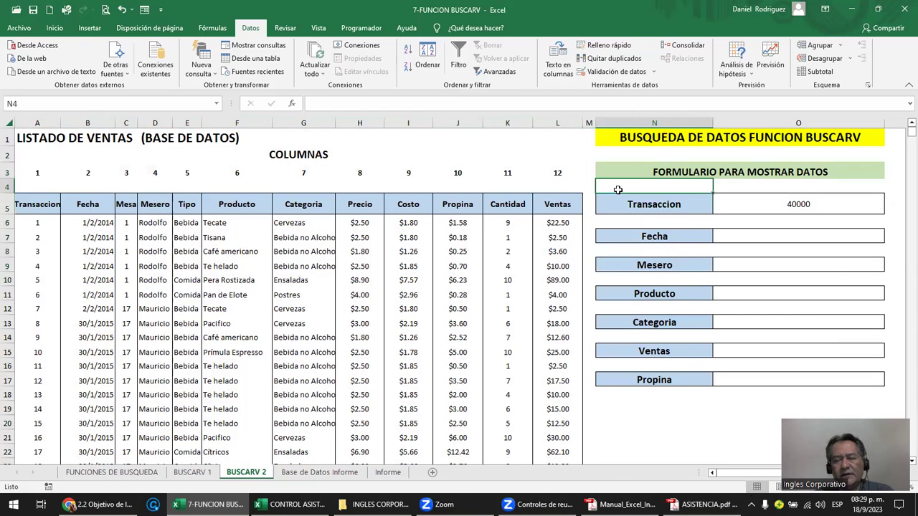
click(643, 204)
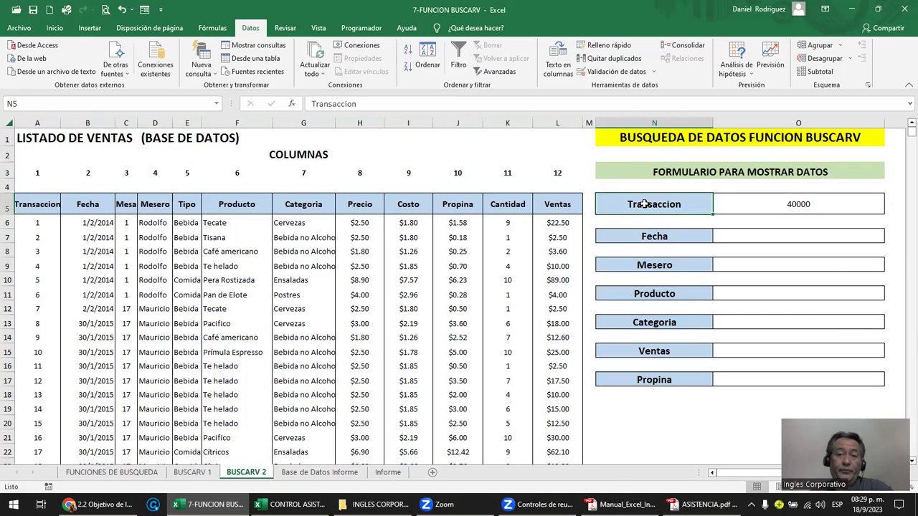
click(747, 207)
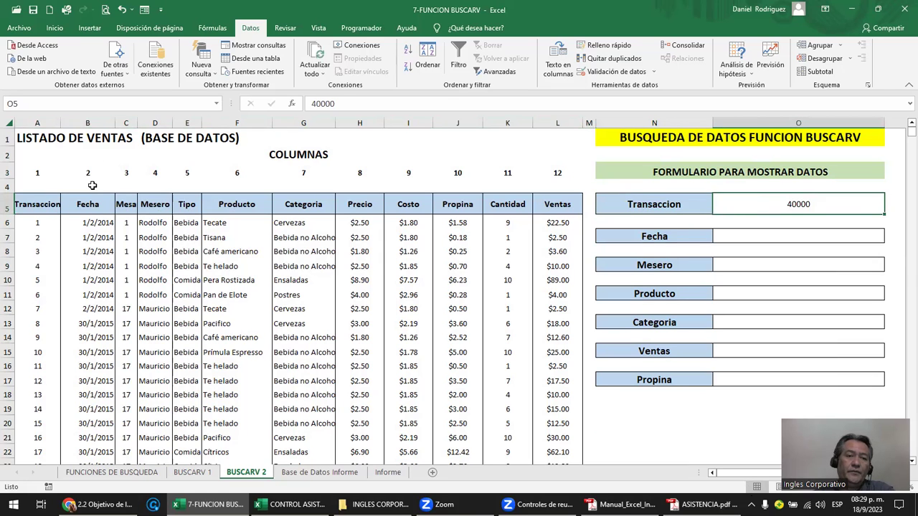
drag(88, 123, 545, 143)
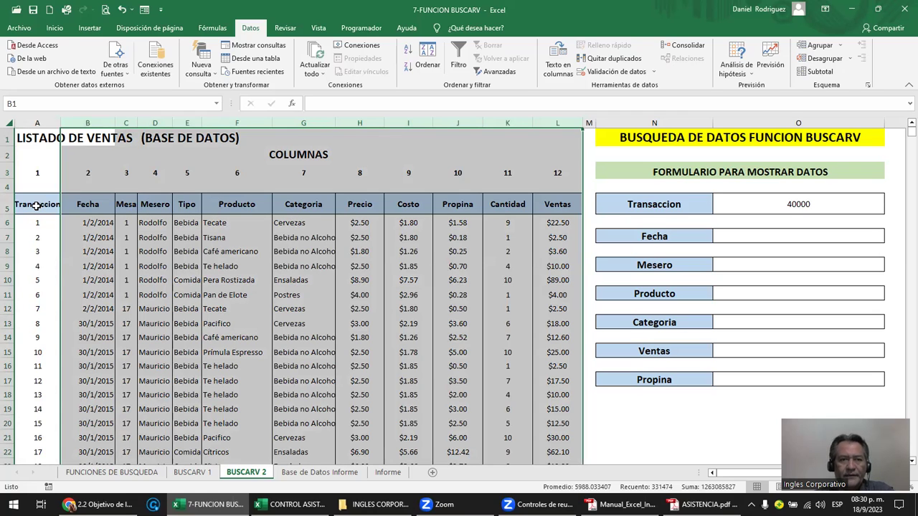
Insert a line arrow across row 2 from column A to column L.
click(36, 187)
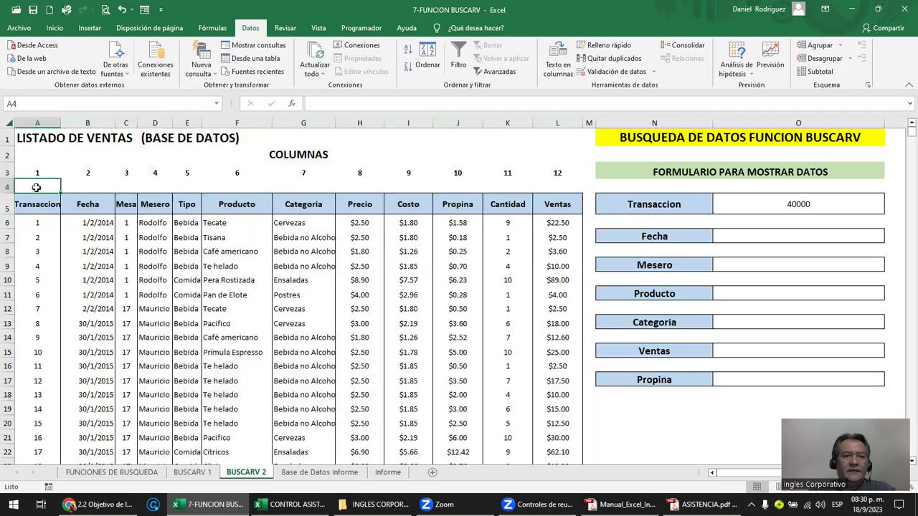
click(91, 33)
click(183, 46)
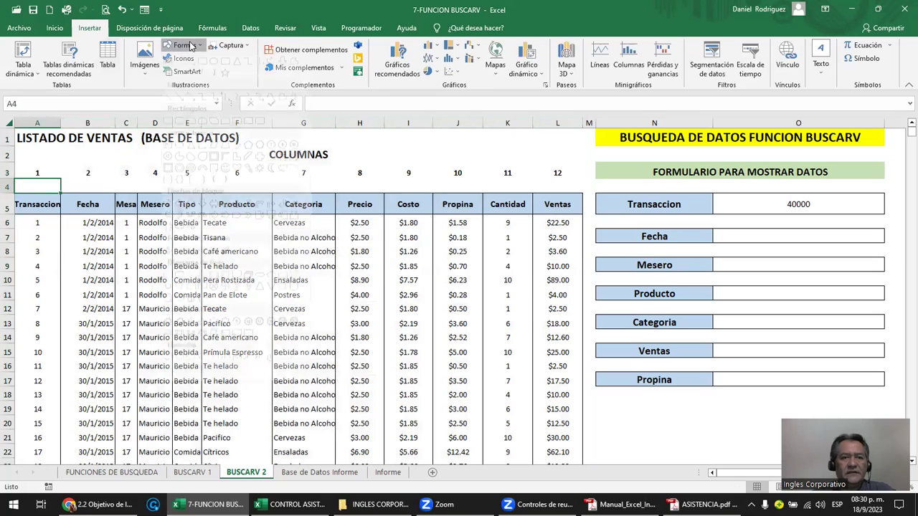
click(198, 76)
drag(39, 163, 552, 158)
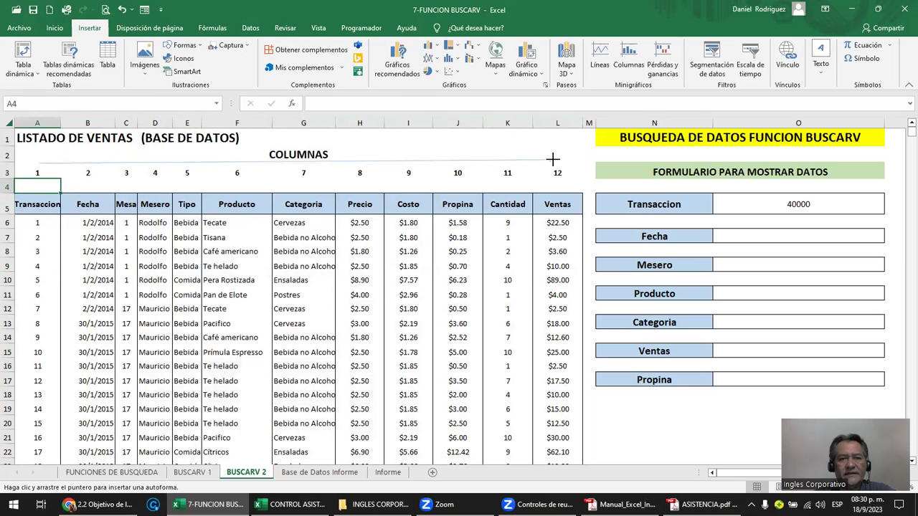
drag(558, 158, 561, 161)
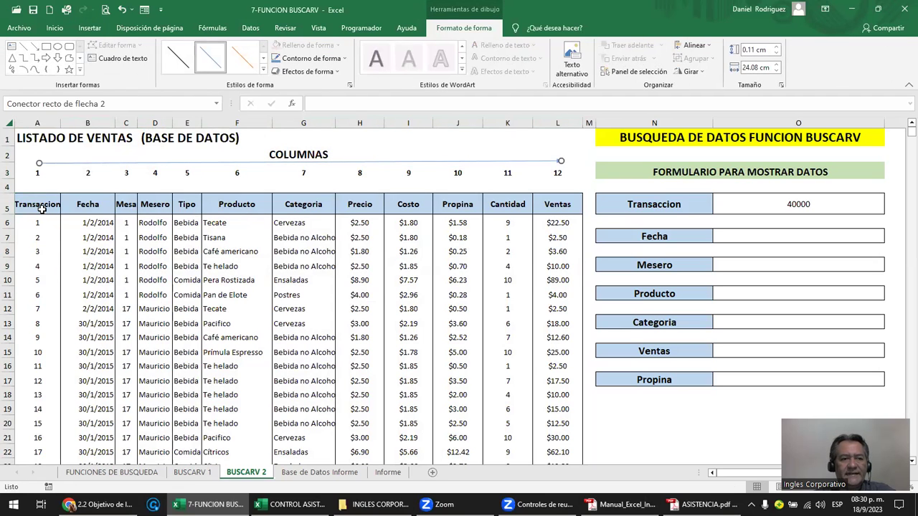
click(41, 209)
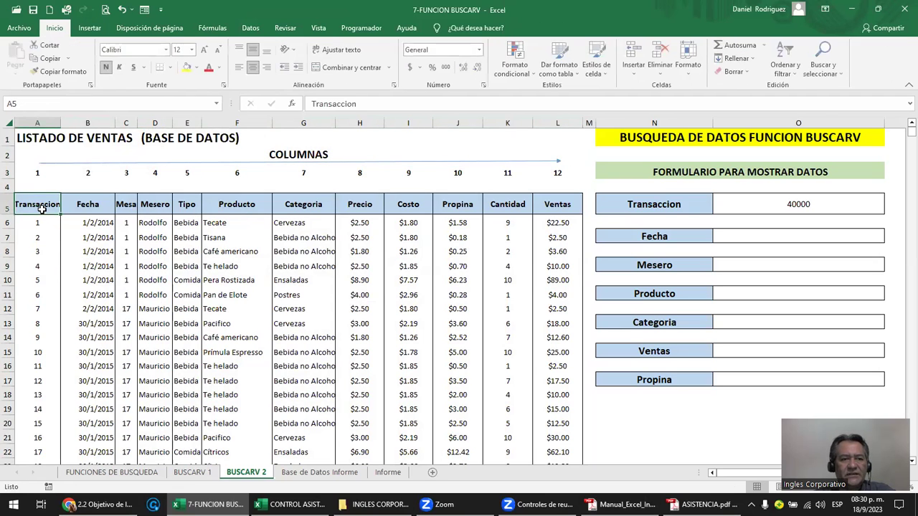
click(238, 206)
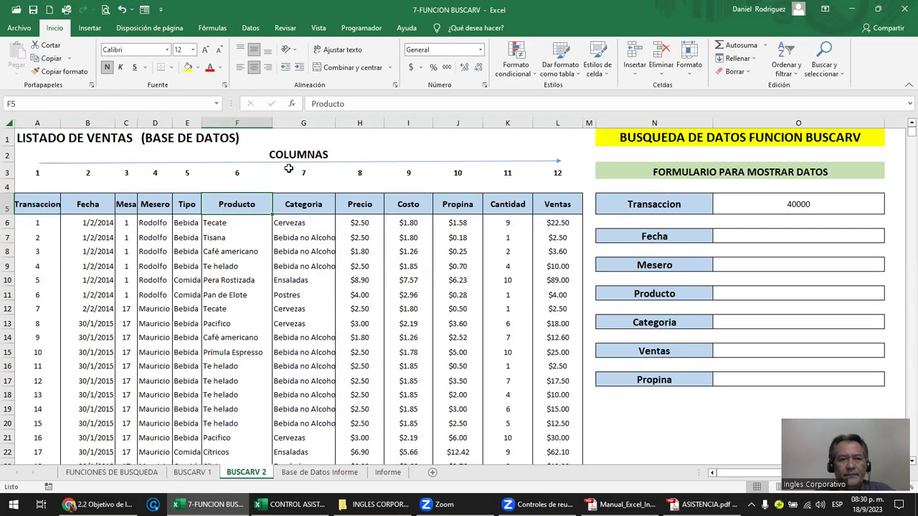
drag(288, 121, 549, 125)
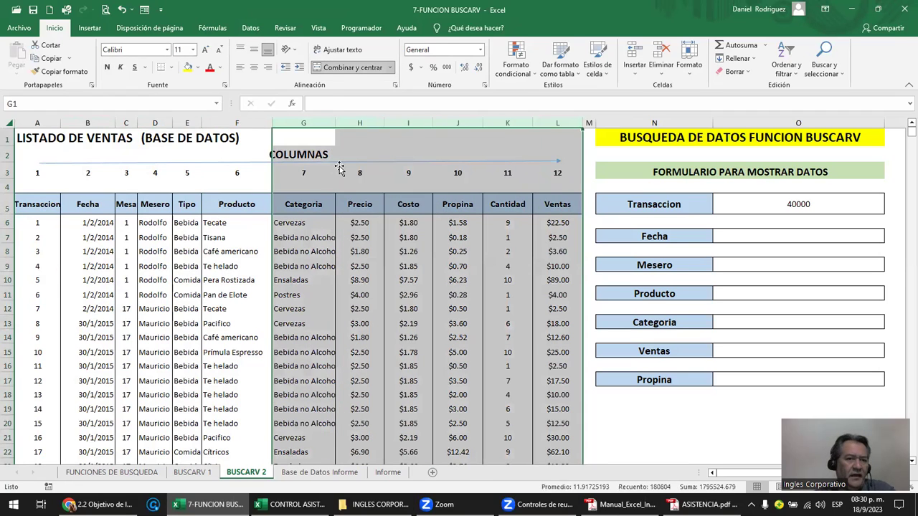
click(48, 204)
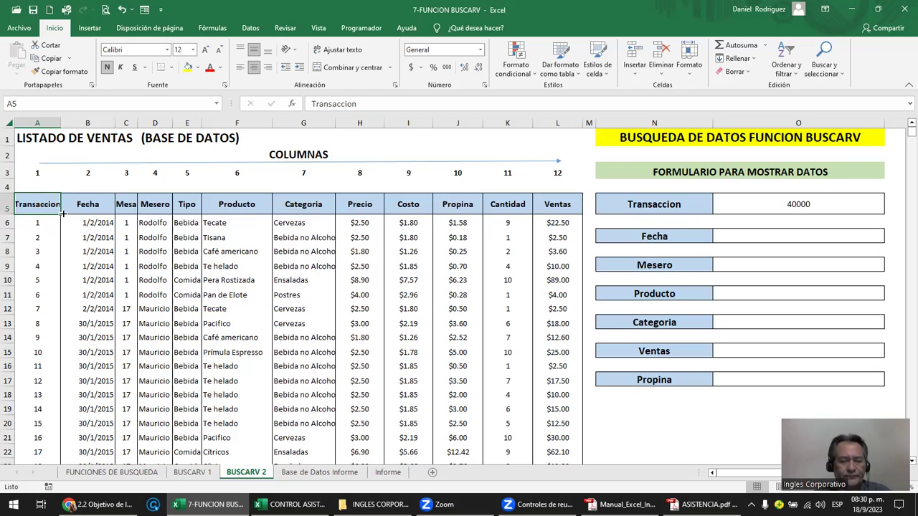
key(ctrl+c)
key(Right)
key(Right)
key(Right)
key(Right)
key(Right)
key(Right)
key(Right)
key(Right)
key(Right)
key(Right)
key(Right)
key(Return)
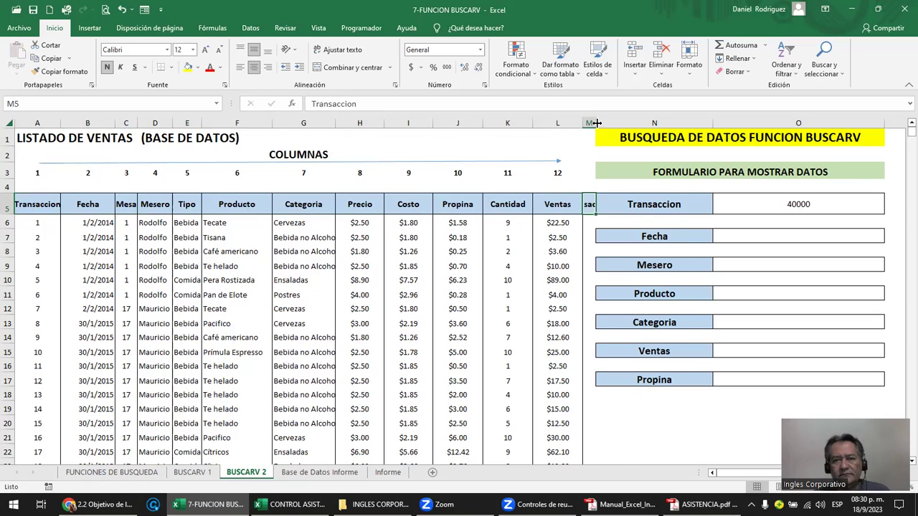
double_click(595, 124)
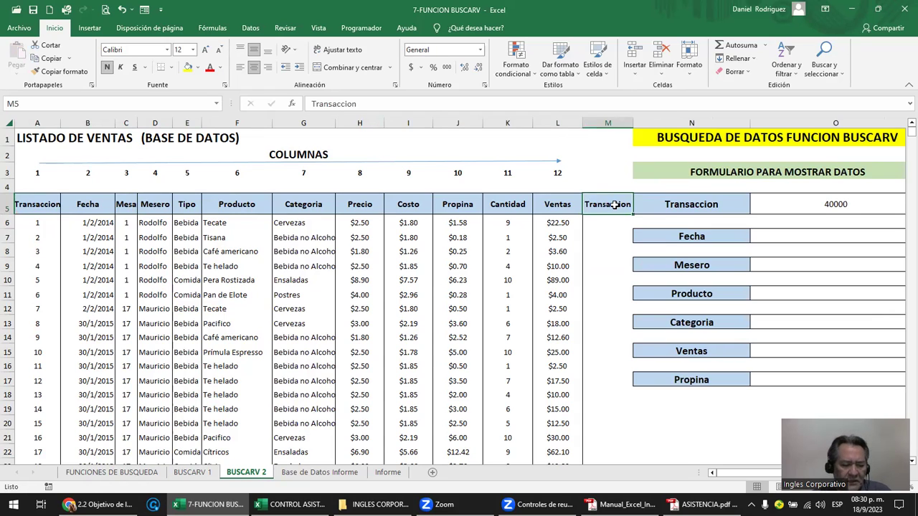
key(ctrl+c)
key(Left)
key(Left)
key(Left)
key(Left)
key(Left)
key(Left)
key(Left)
key(Left)
key(Left)
key(Left)
key(Left)
key(Left)
key(Escape)
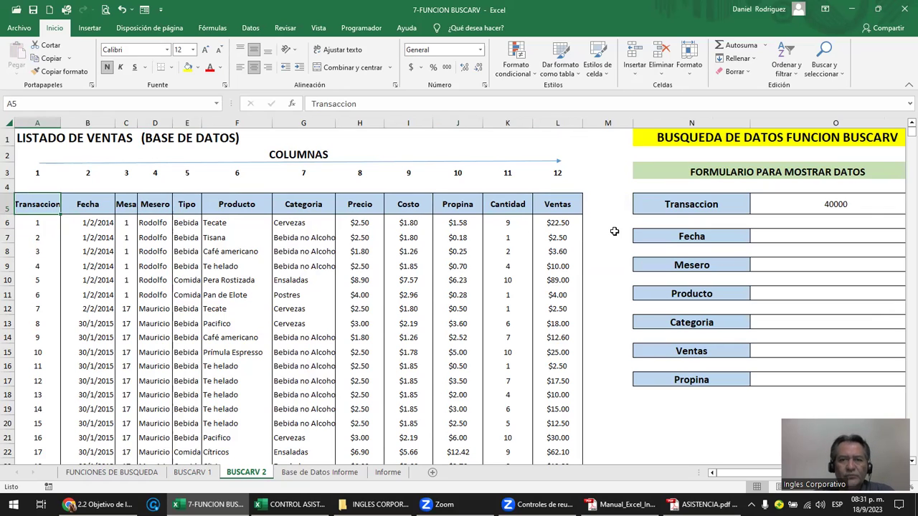
drag(633, 121, 601, 122)
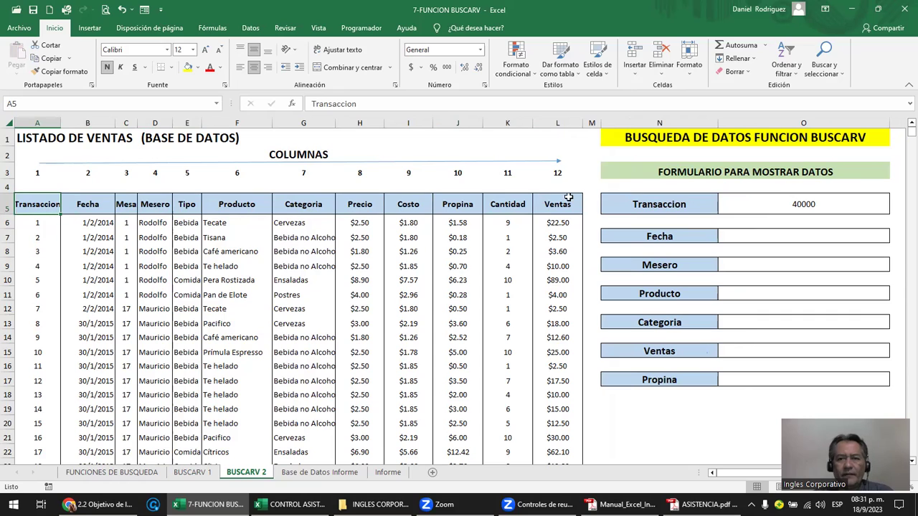
click(781, 206)
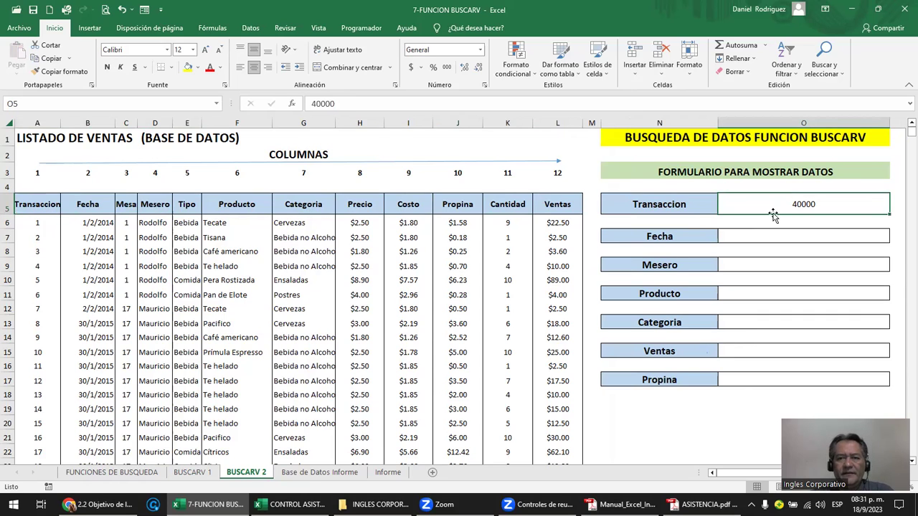
click(668, 206)
click(666, 237)
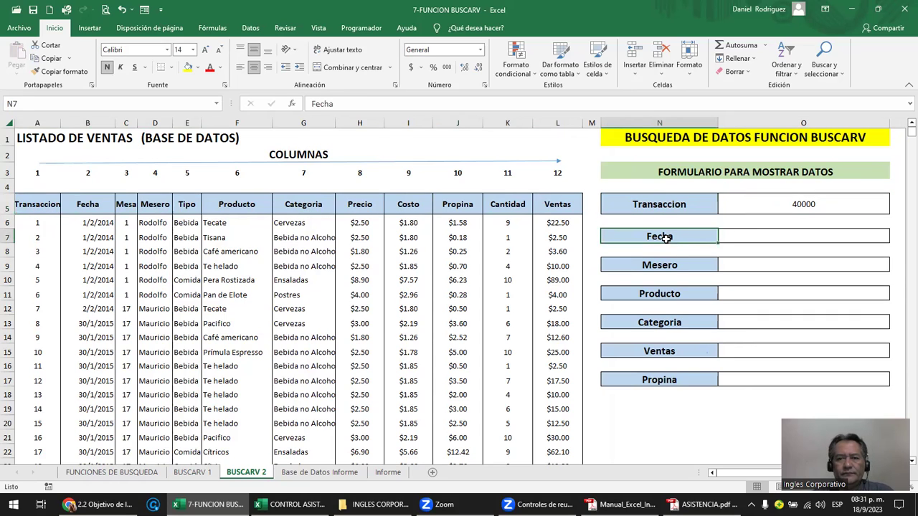
click(657, 207)
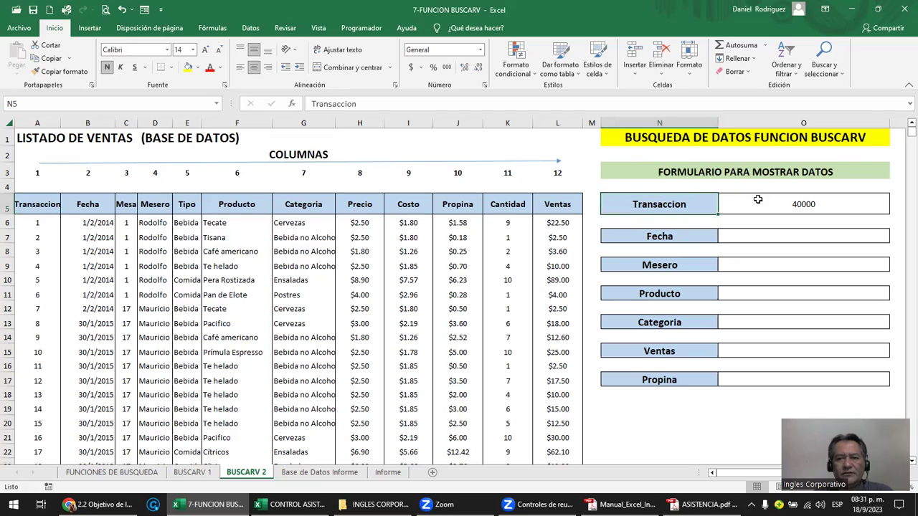
click(758, 199)
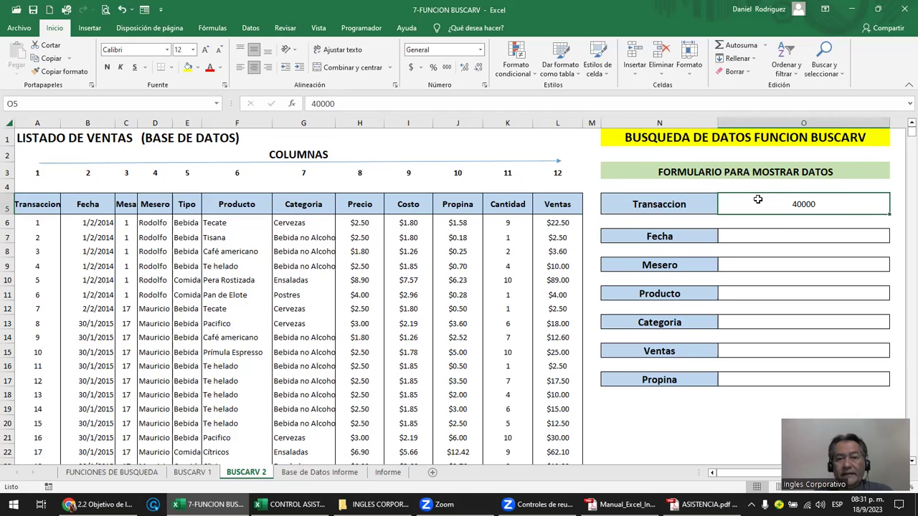
click(681, 236)
click(668, 267)
click(665, 293)
click(667, 323)
click(665, 350)
click(672, 381)
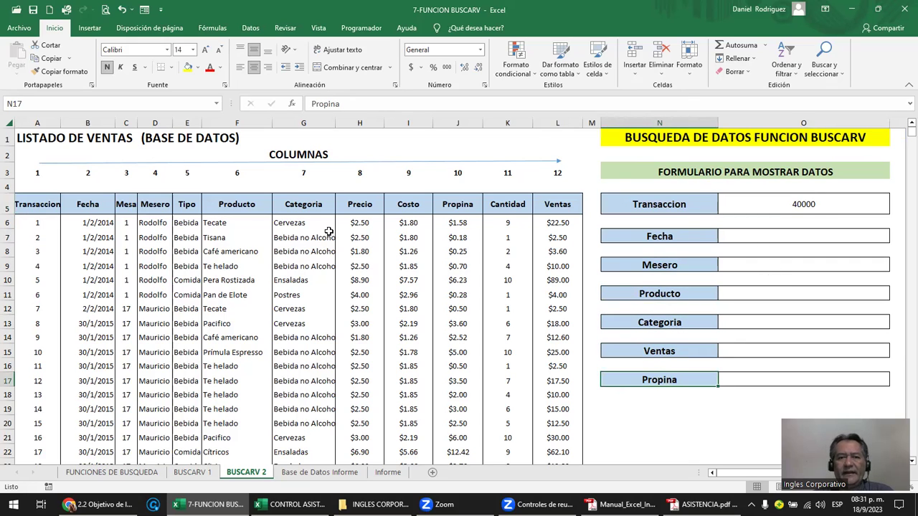
click(41, 226)
Select the sales table from A6 across to column L and down to the last data row.
key(shift+Right)
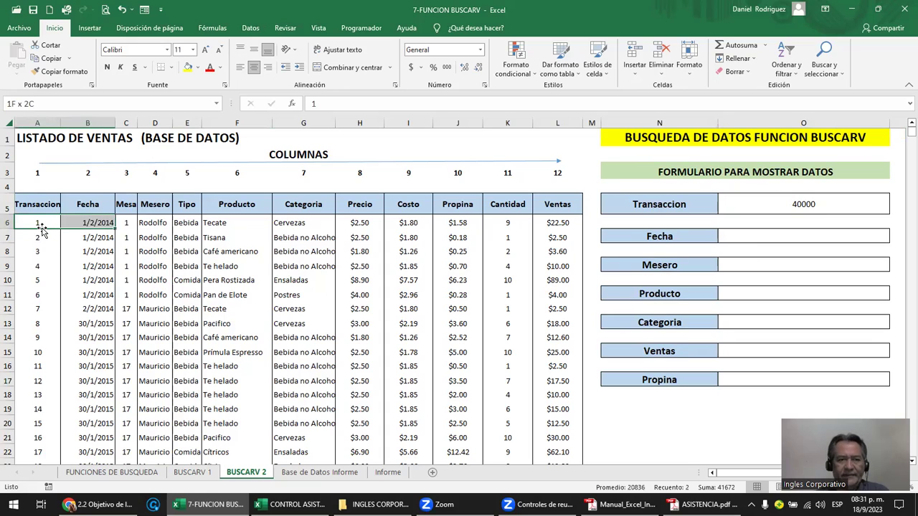
key(shift+Right)
key(shift+Right)
key(shift+Right)
key(shift+Right)
click(41, 228)
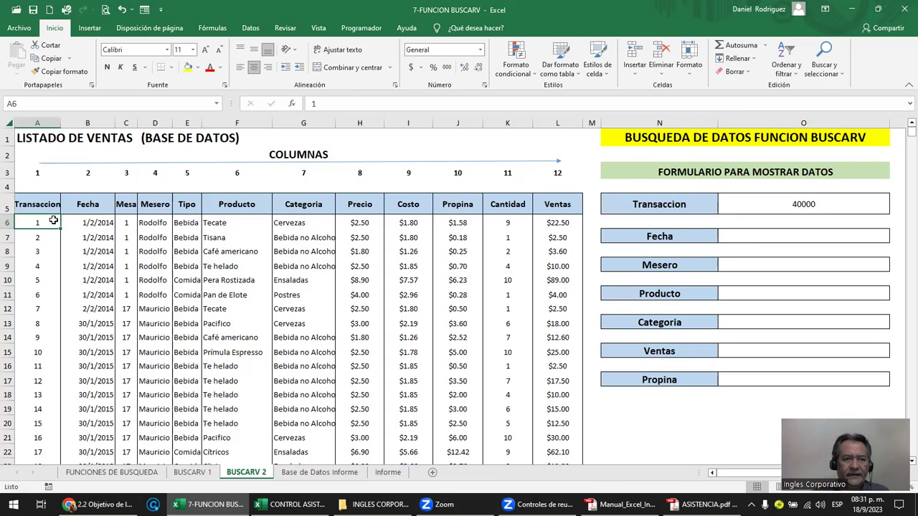
scroll(82, 247, up, 4)
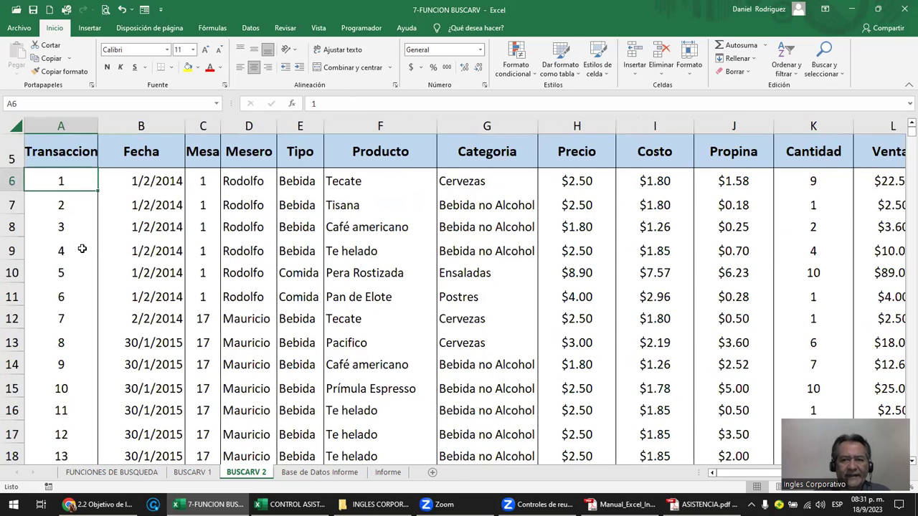
scroll(82, 249, down, 1)
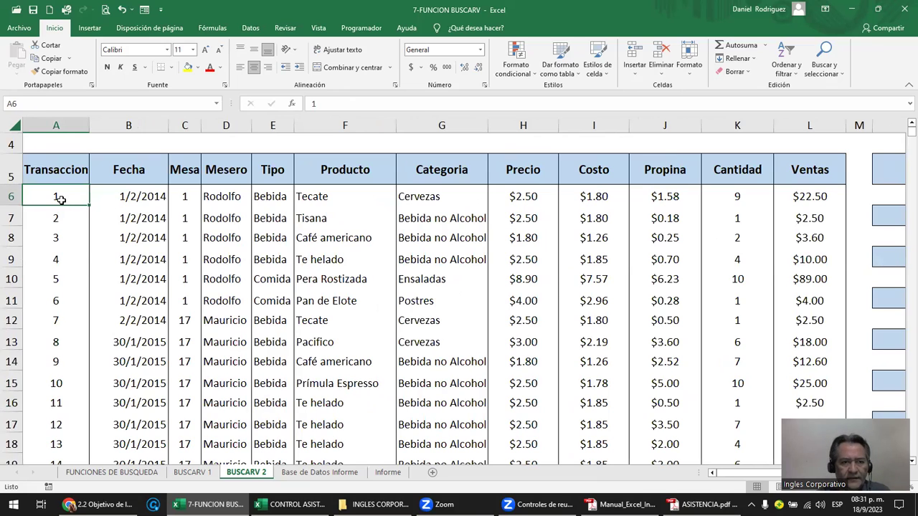
key(shift+Right)
key(shift+Right)
key(shift+Right)
key(shift+Right)
key(shift+Right)
key(shift+Right)
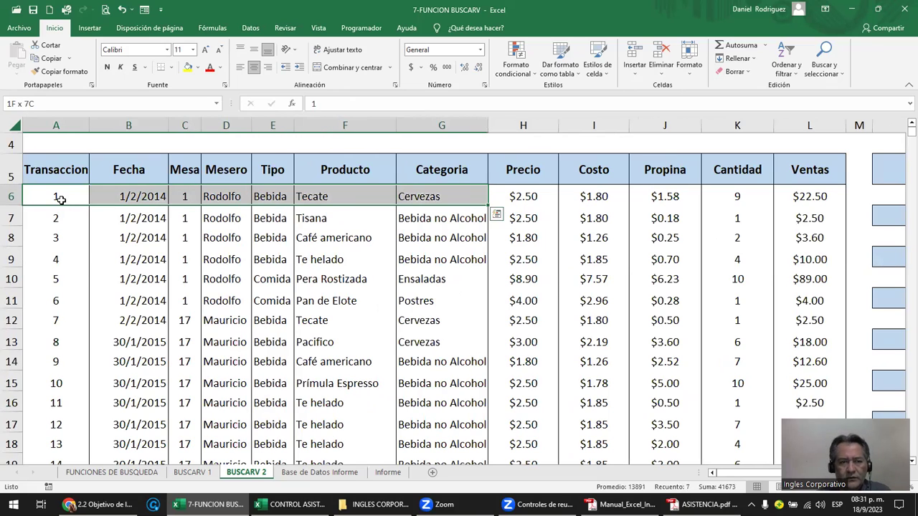
key(ctrl+q)
click(61, 200)
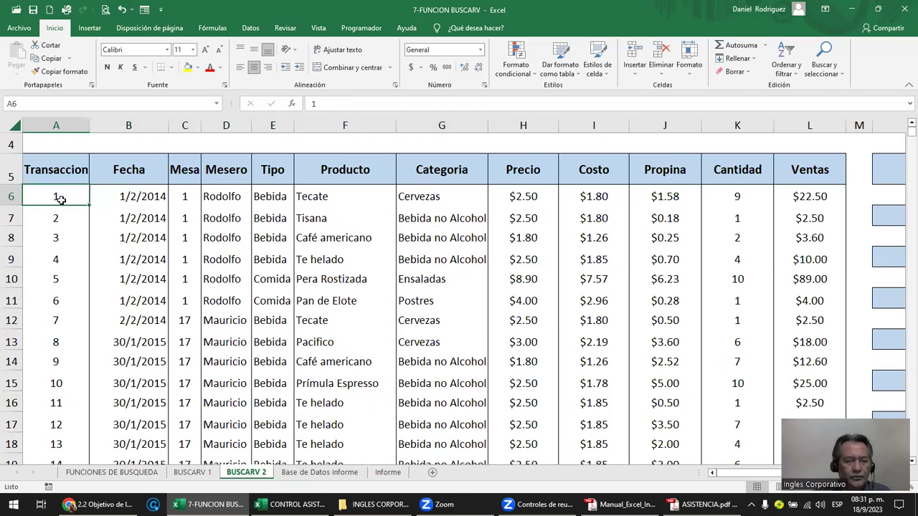
key(ctrl+shift+Right)
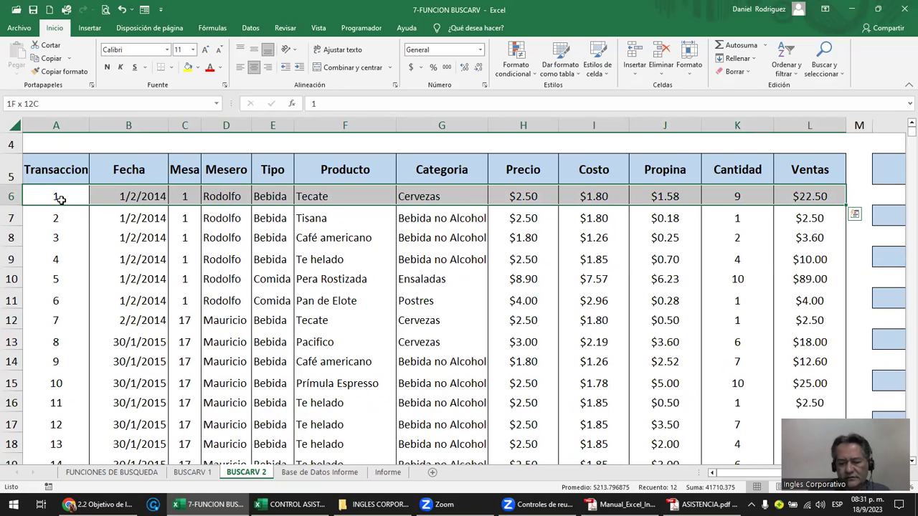
key(ctrl+shift+Down)
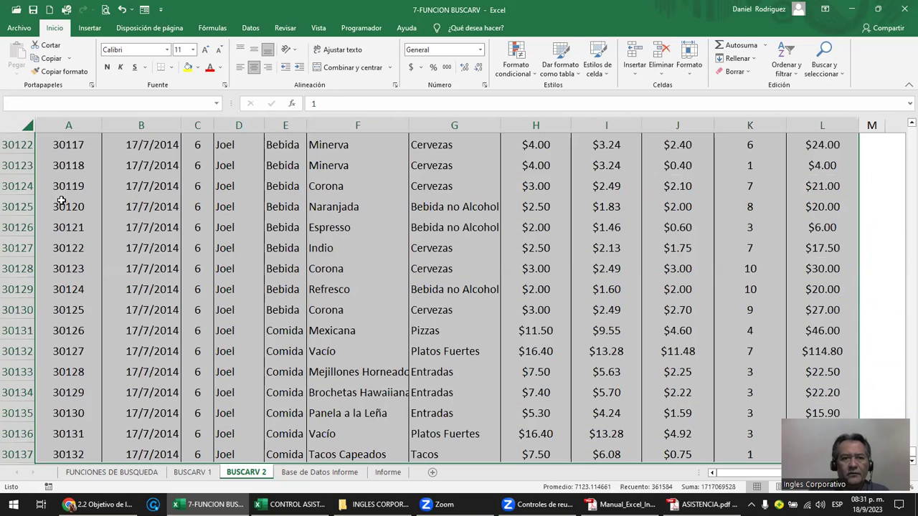
Name the selected range DATA and verify it in the Name Box list.
click(50, 104)
text(DATA)
key(Return)
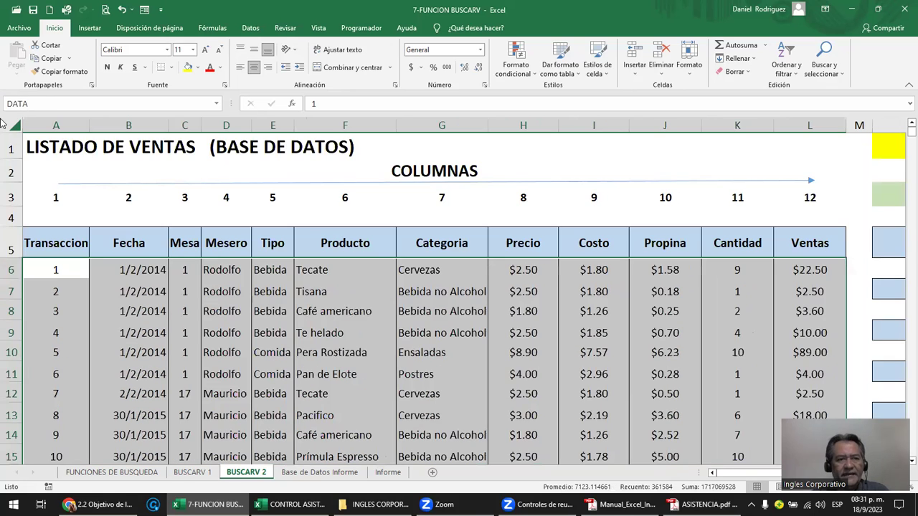
click(73, 218)
click(219, 103)
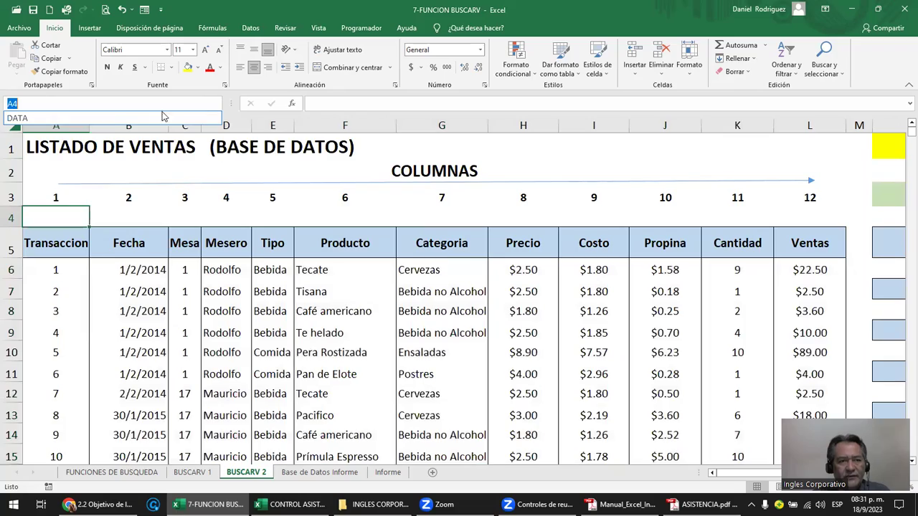
click(109, 119)
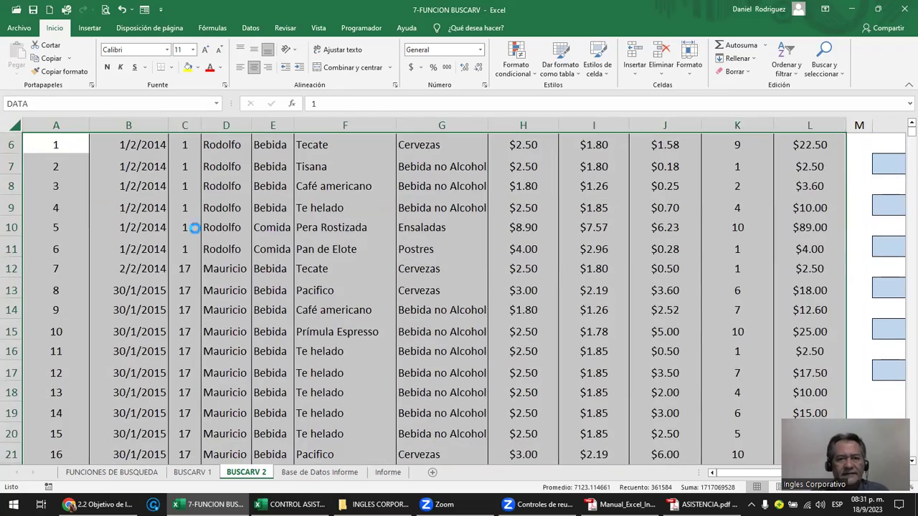
Scroll to the FORMULARIO PARA MOSTRAR DATOS form showing Transaccion 40000 beside the sales table.
scroll(195, 228, down, 2)
scroll(195, 228, down, 2)
scroll(194, 232, down, 3)
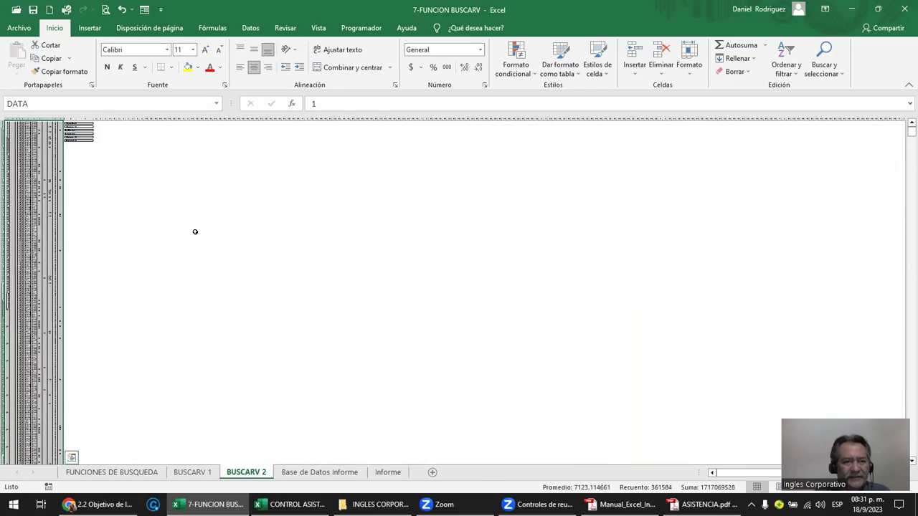
scroll(195, 231, up, 2)
scroll(195, 232, up, 3)
scroll(194, 231, up, 1)
scroll(194, 232, up, 2)
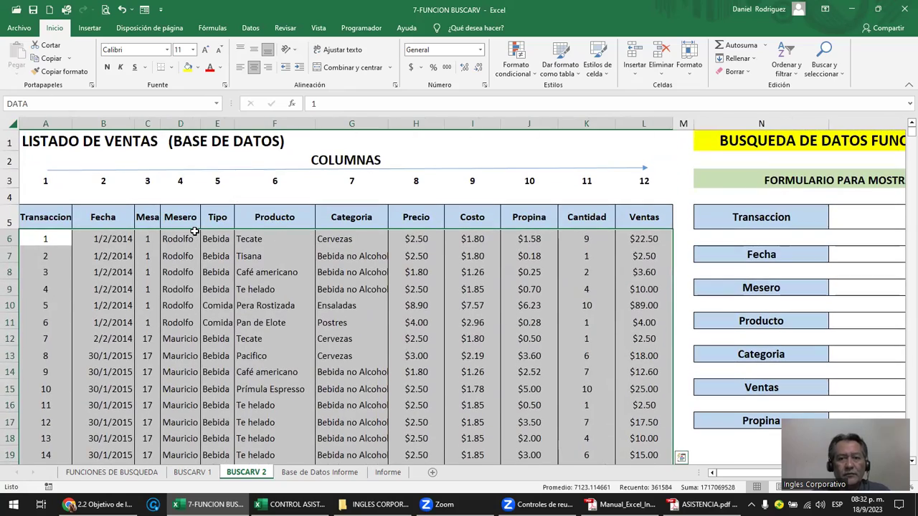
scroll(194, 232, down, 2)
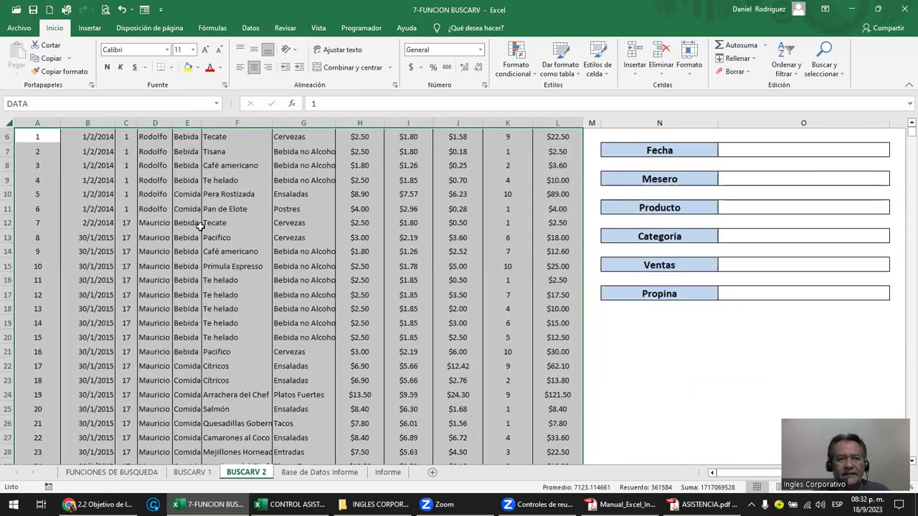
scroll(244, 171, up, 1)
click(244, 171)
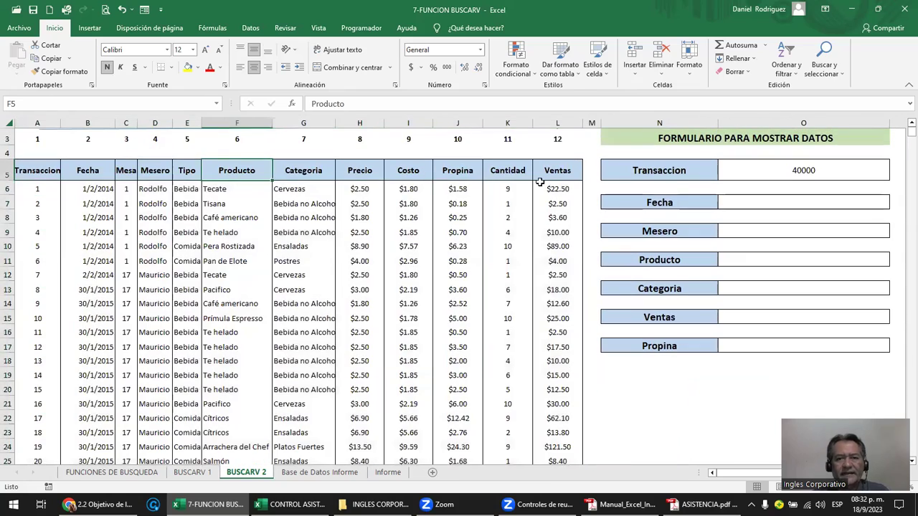
click(591, 170)
key(Up)
key(Up)
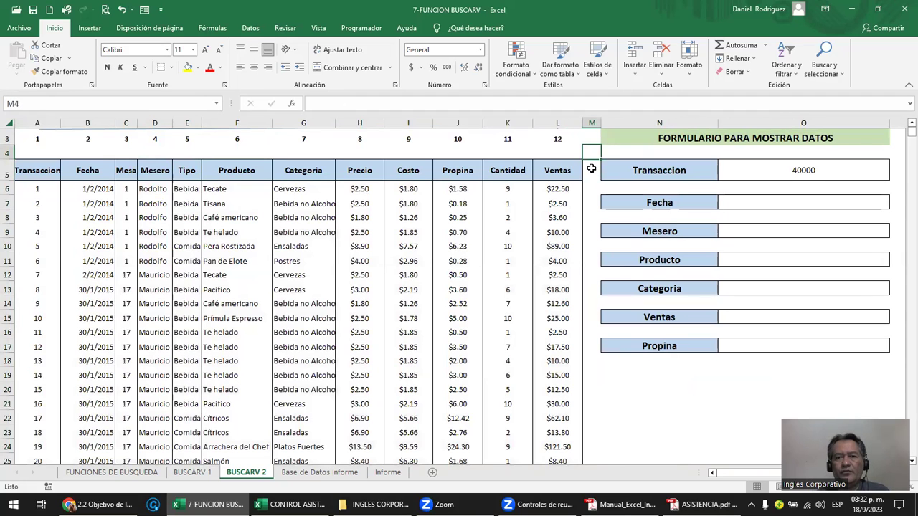
key(Right)
key(Right)
key(Left)
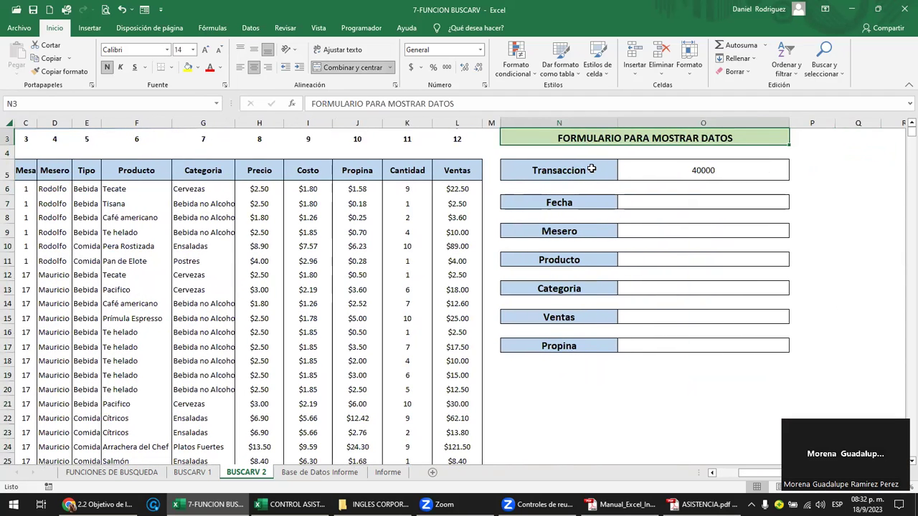
scroll(592, 169, up, 2)
scroll(592, 170, up, 1)
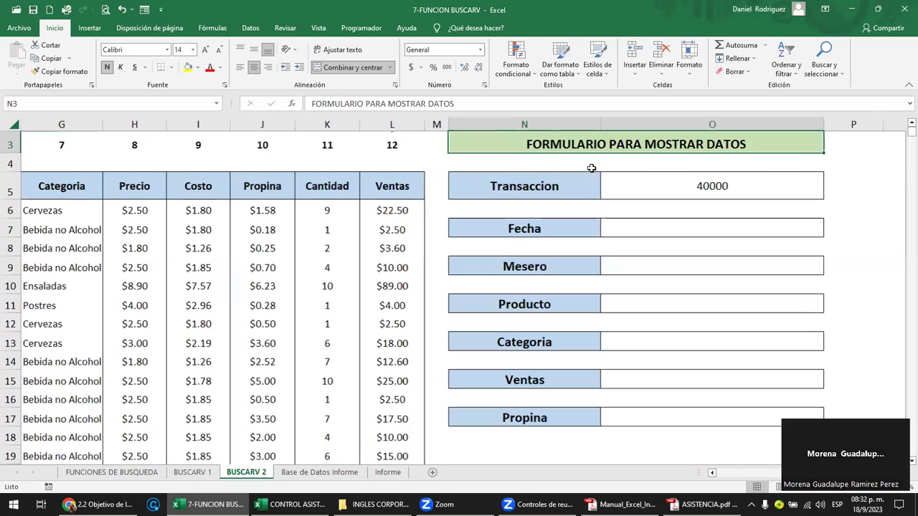
Enter 5 as the form's Transaccion number.
click(669, 181)
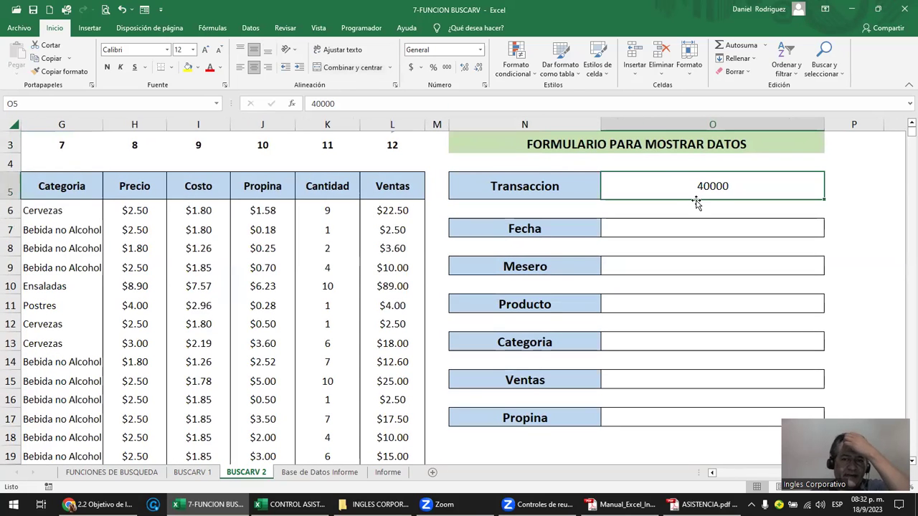
text(5)
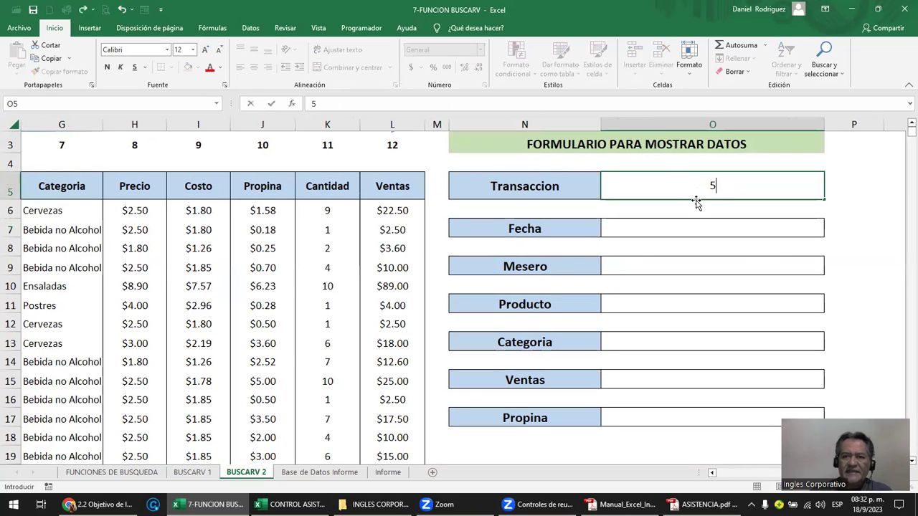
key(Left)
key(Left)
key(Left)
key(Left)
key(Left)
key(Left)
key(Left)
key(Left)
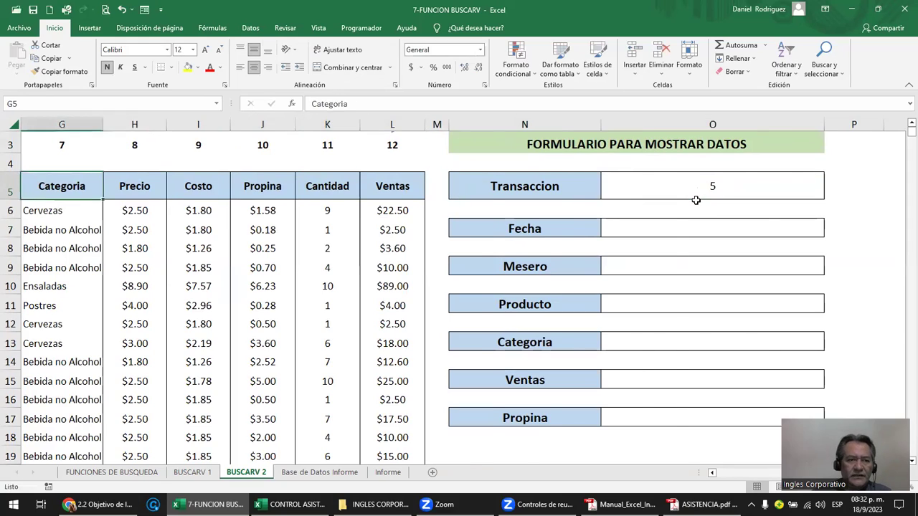
key(Left)
key(Left)
key(Left)
key(Left)
key(Left)
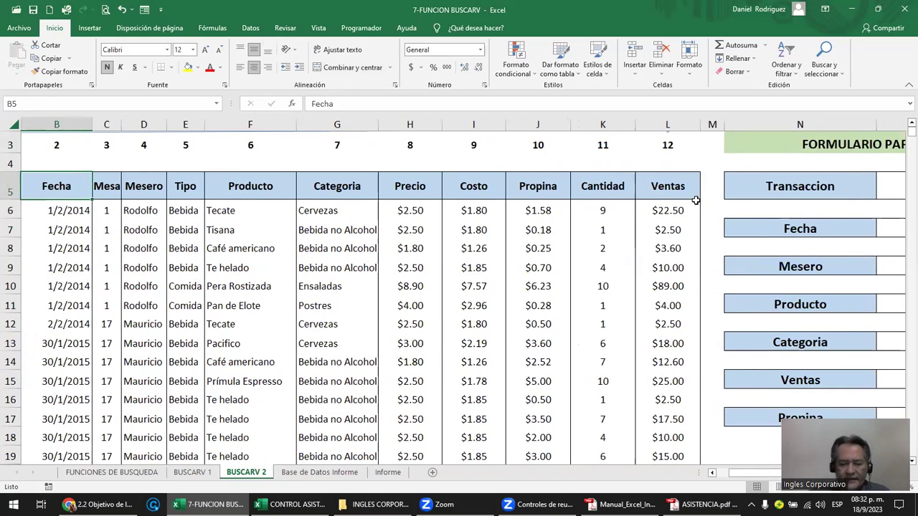
key(Left)
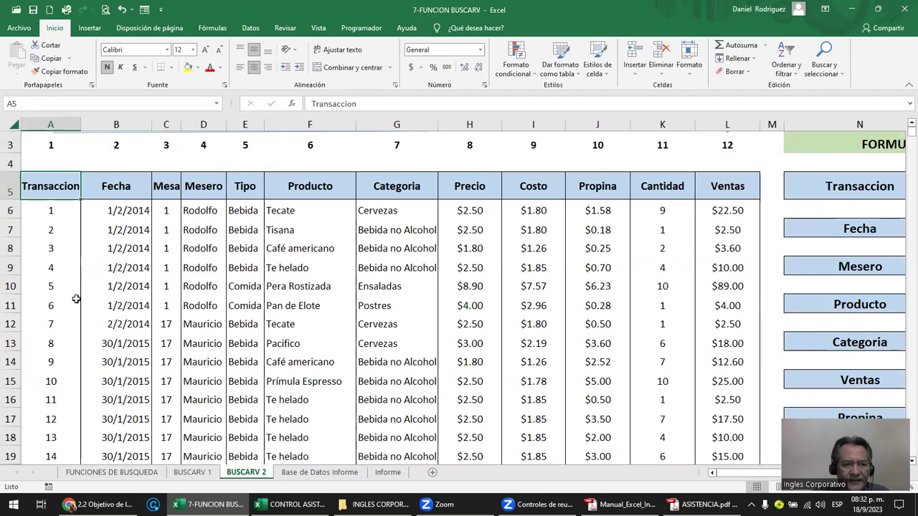
Fill transaction 5's row A10:L10 yellow and review its values.
drag(50, 288, 724, 287)
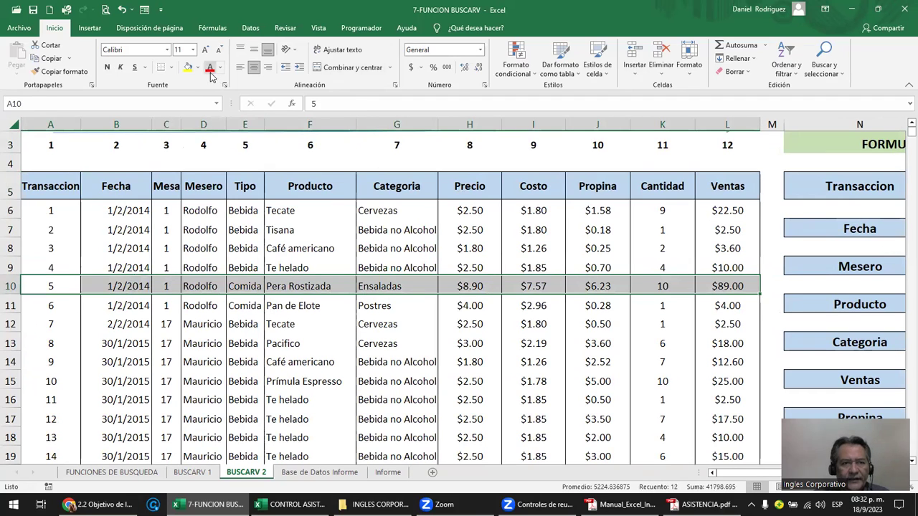
click(187, 67)
click(443, 290)
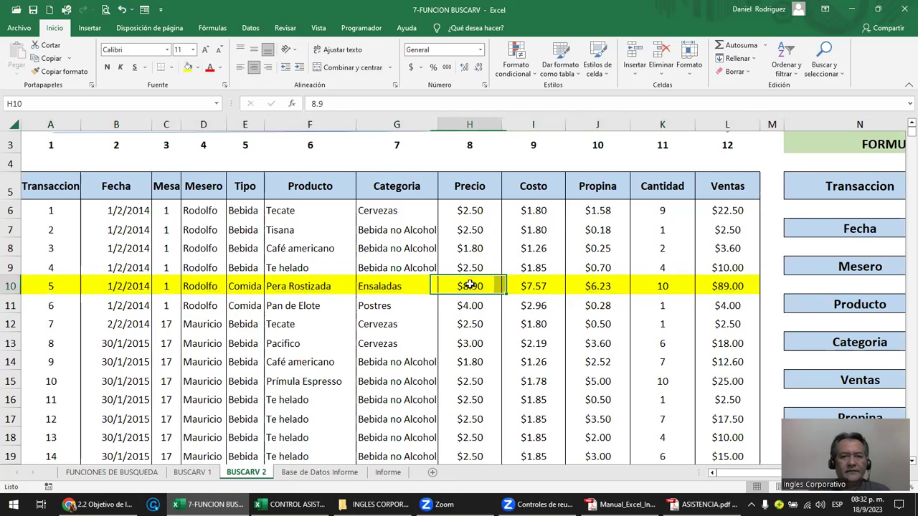
key(Right)
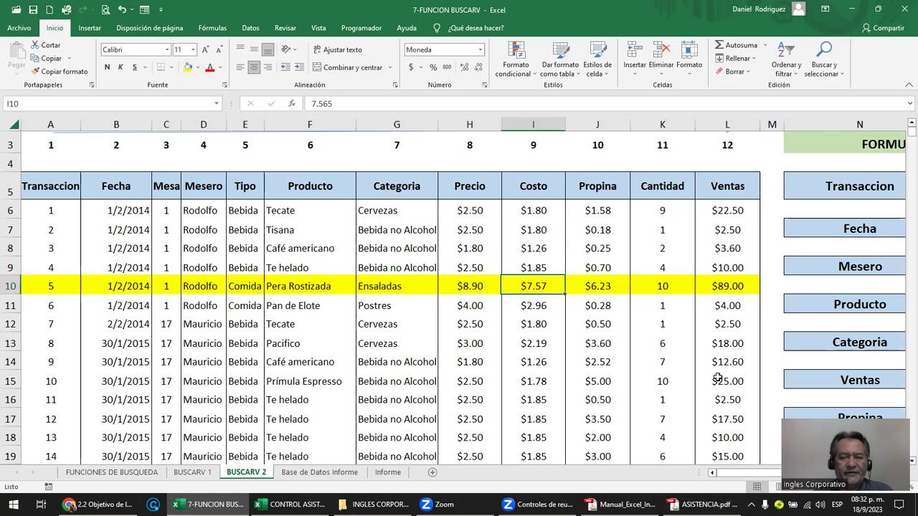
key(Right)
key(Right)
key(Right)
key(Right)
key(Right)
key(Right)
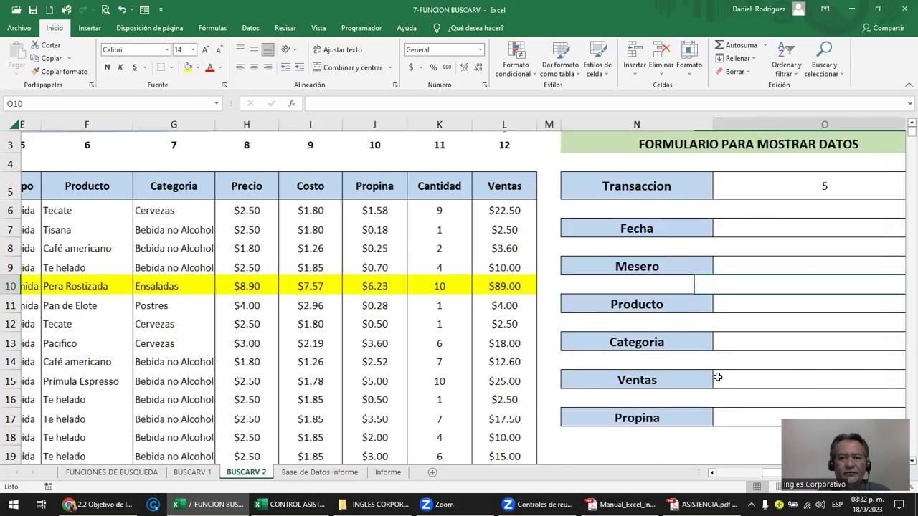
key(Right)
key(Right)
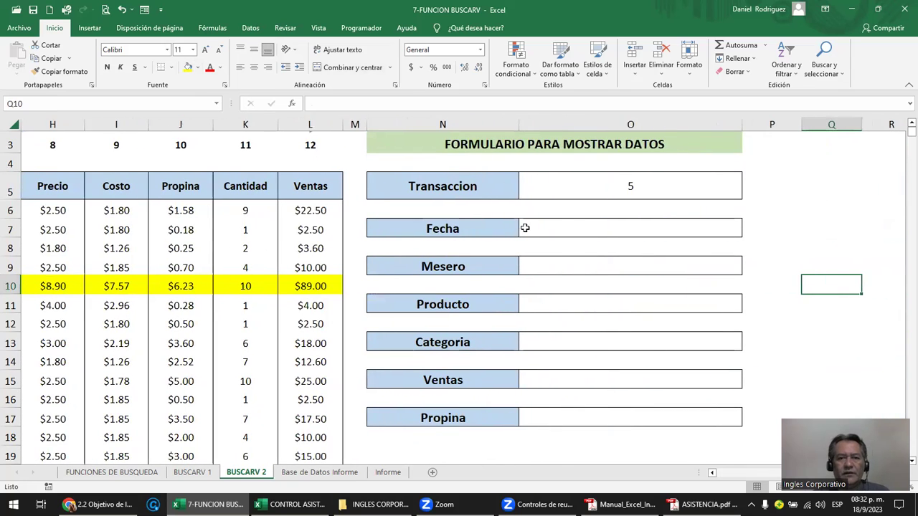
Start the Fecha formula as =BUSCARV(O5;DATA; in the form.
click(548, 228)
text(=)
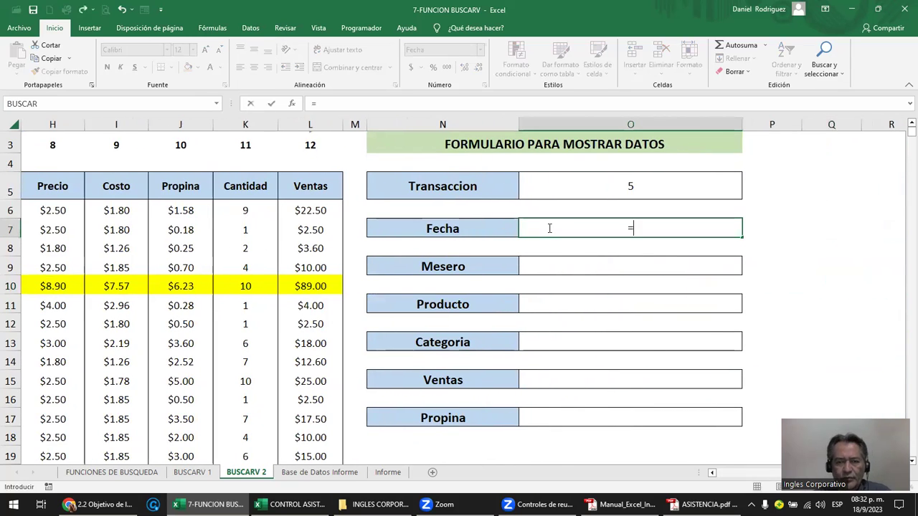
text(BUSCA)
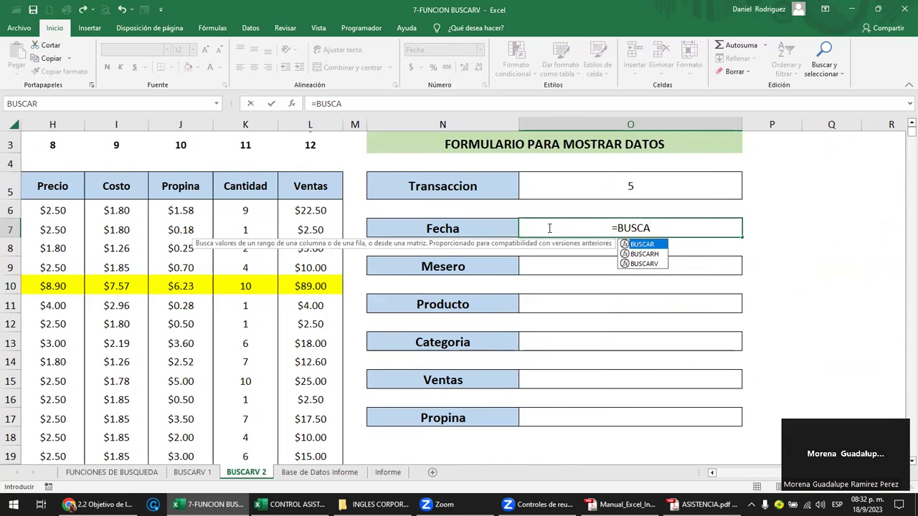
key(Down)
key(Down)
key(Tab)
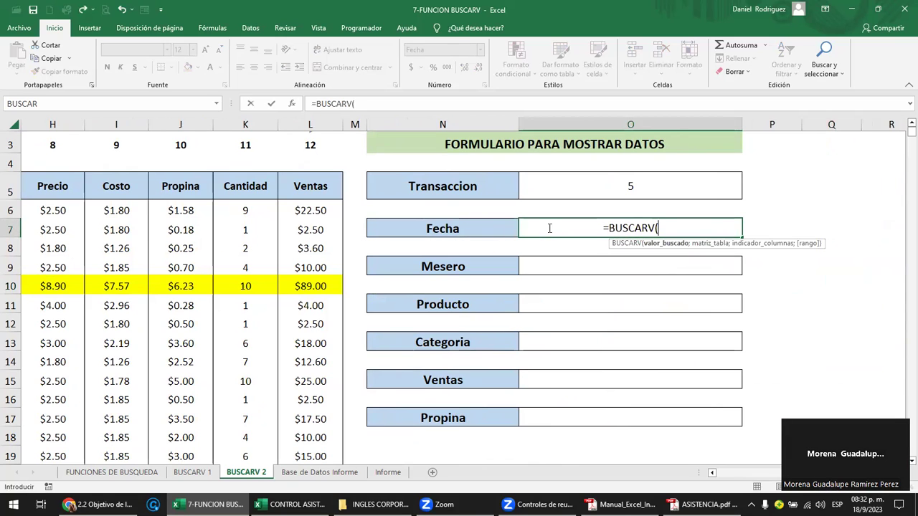
click(640, 189)
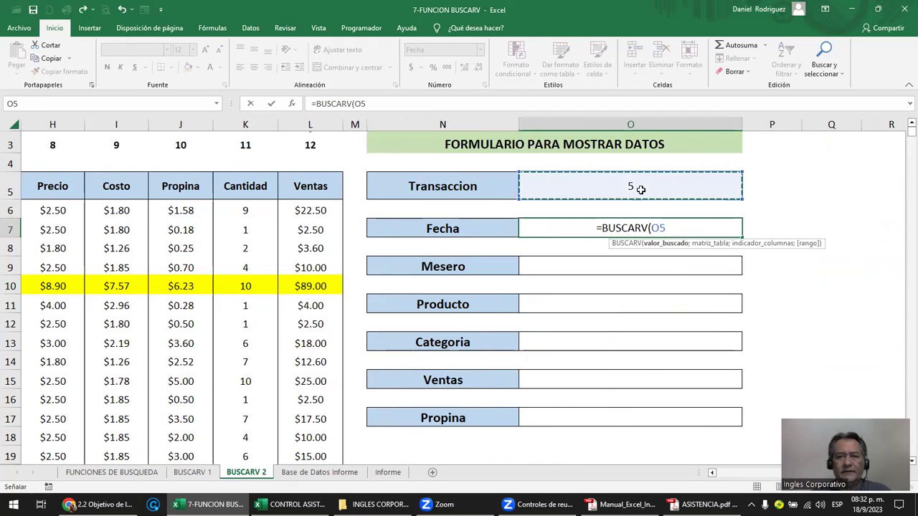
text(;)
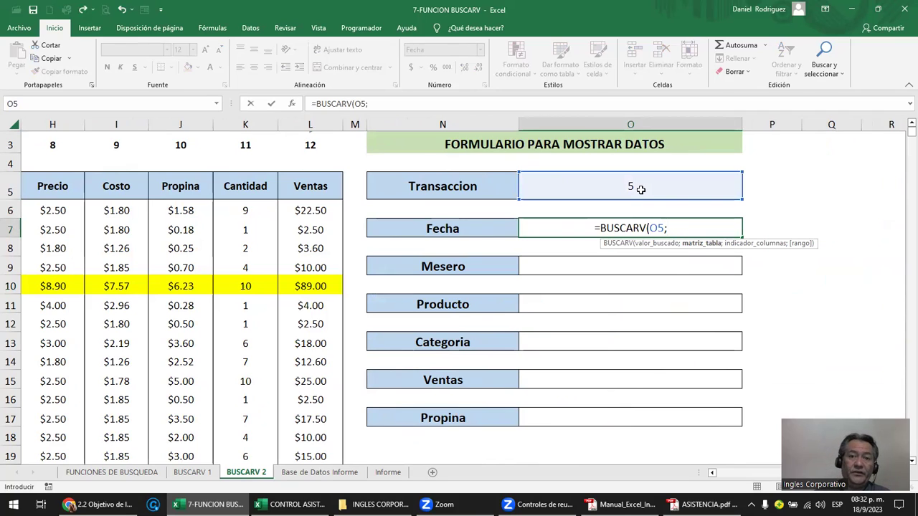
text(D)
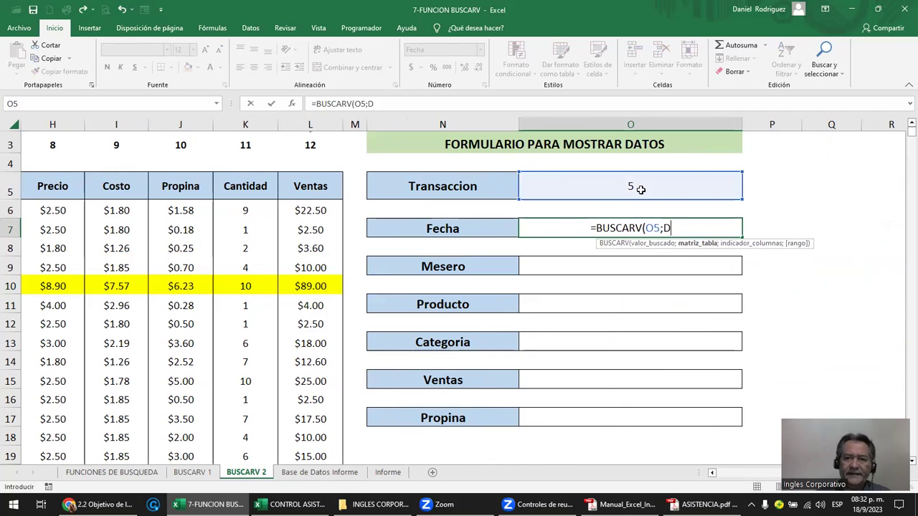
text(A)
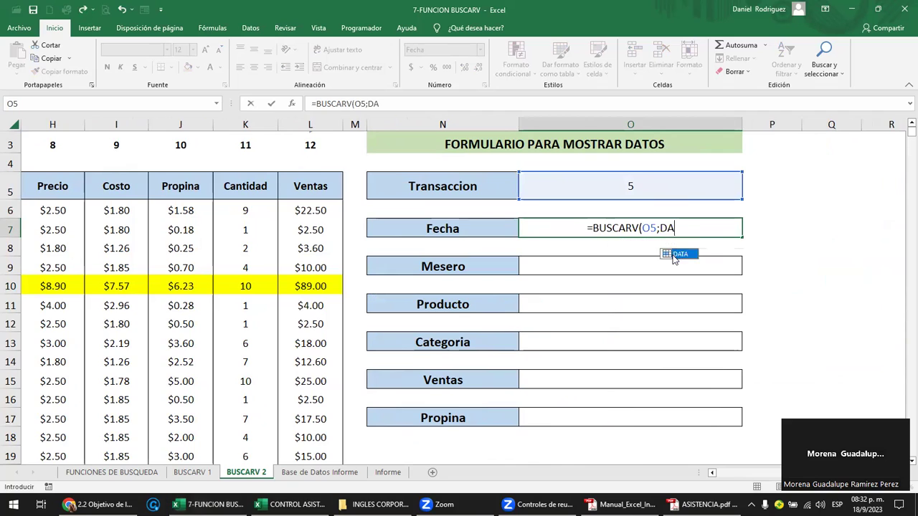
double_click(678, 254)
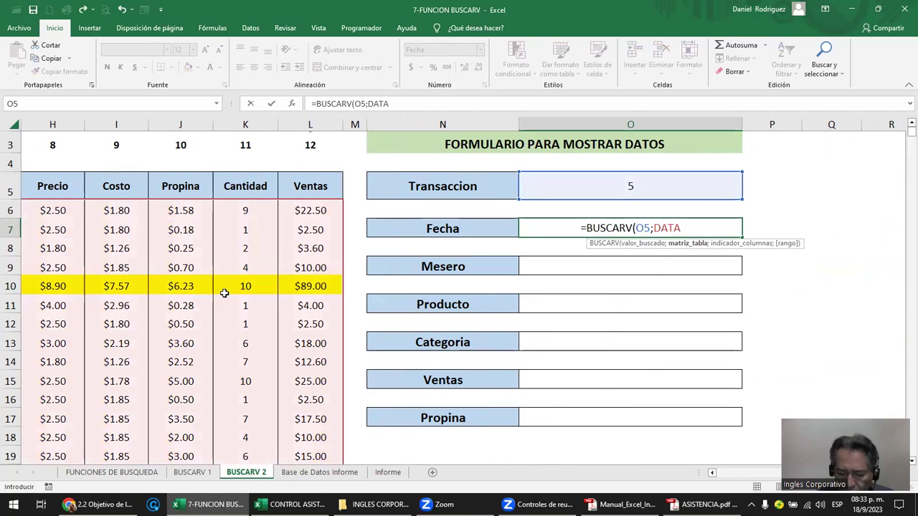
text(;)
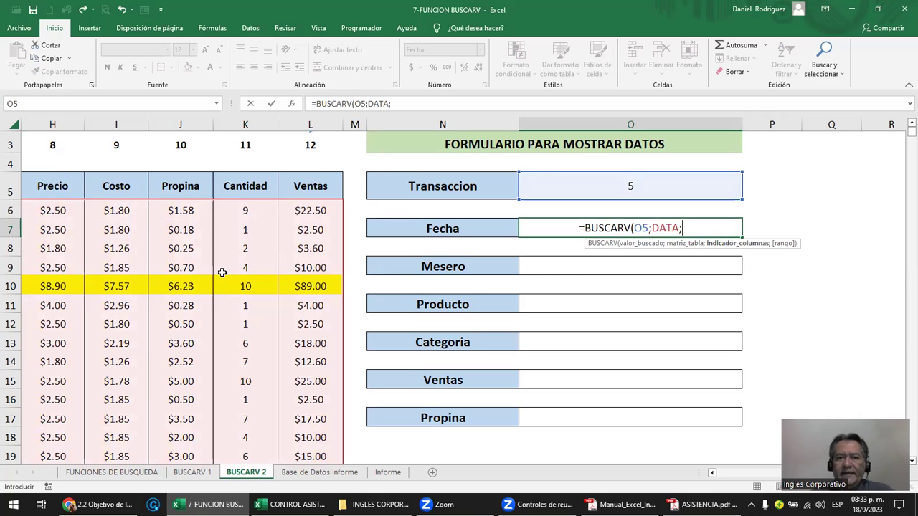
Complete the Fecha formula as =BUSCARV(O5;DATA;2;FALSO) with exact match.
click(743, 473)
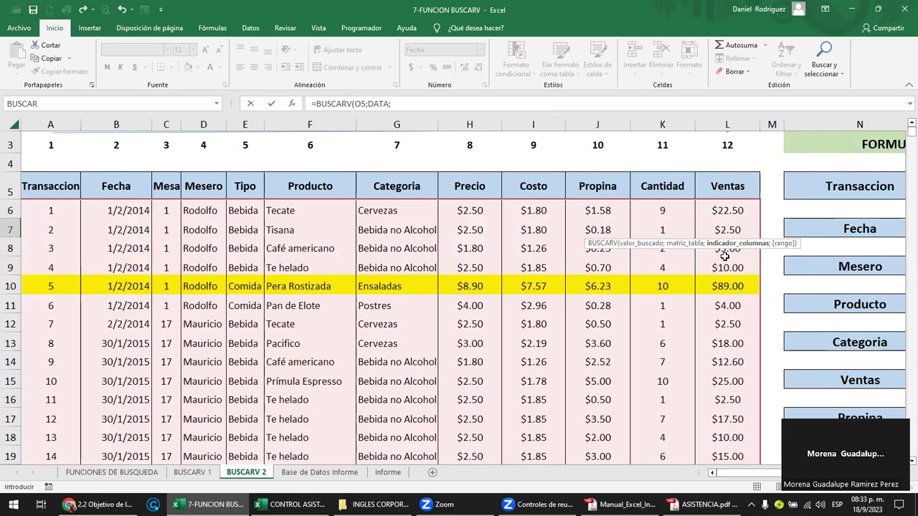
click(395, 106)
text(2)
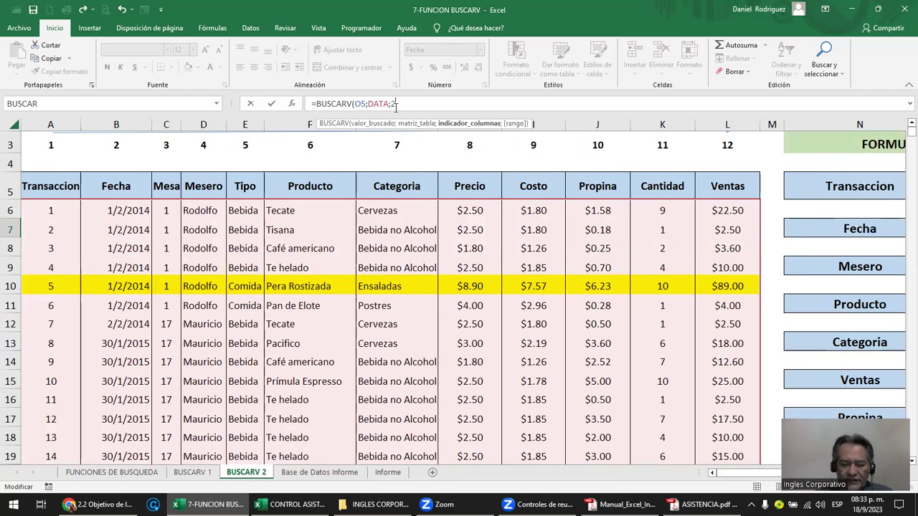
text(;)
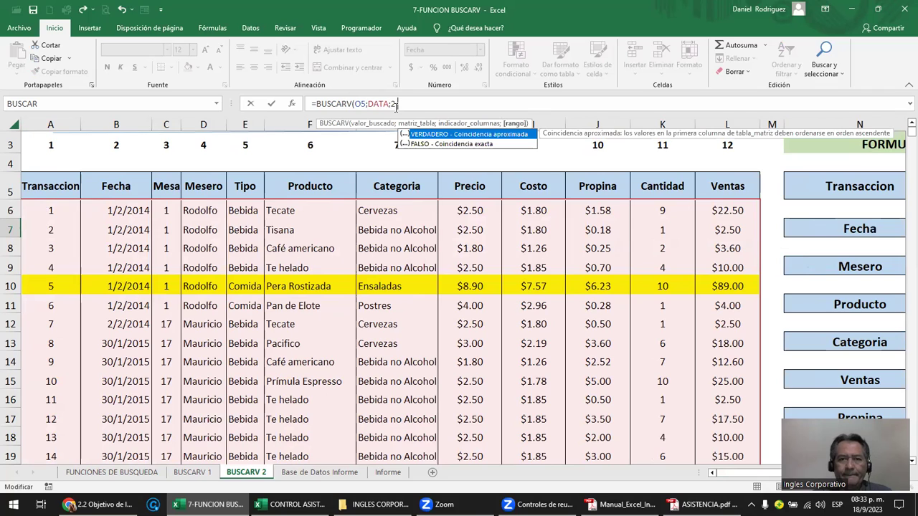
double_click(441, 146)
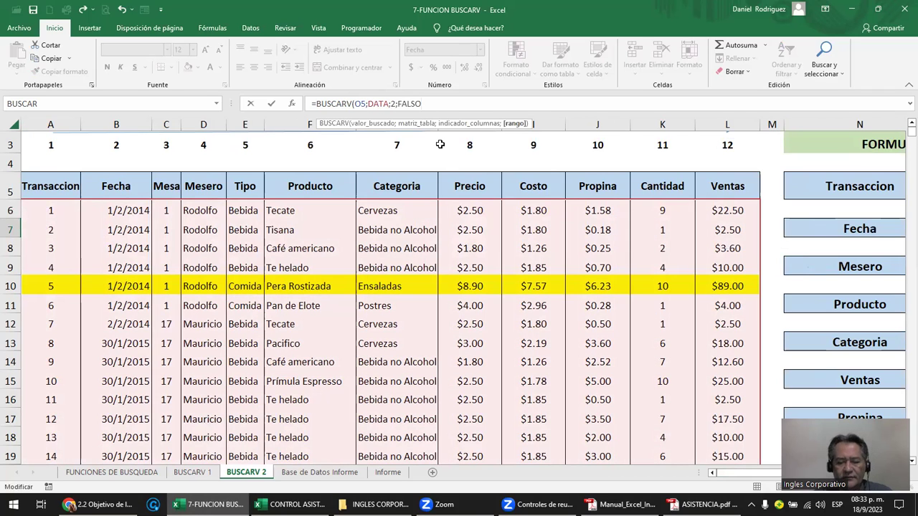
text())
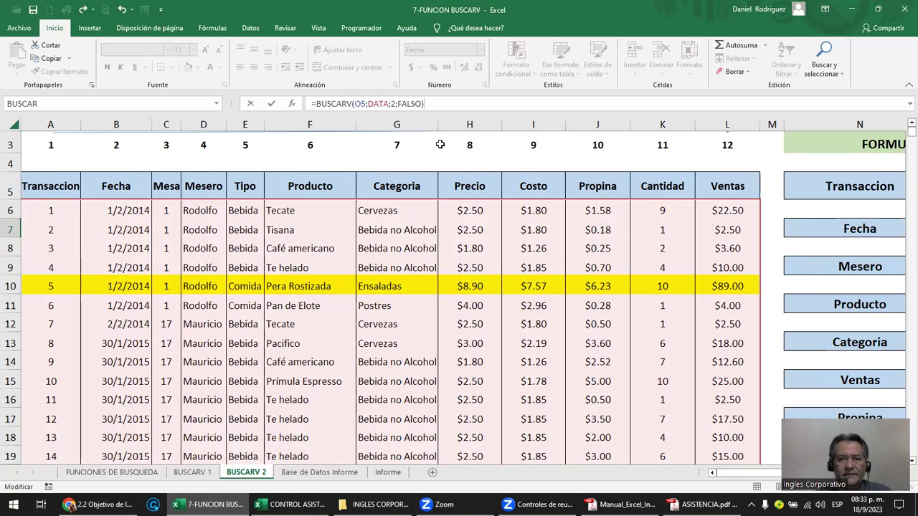
key(Return)
key(Up)
Compare the result with transaction 5's date 1/2/2014 in the data table.
key(Left)
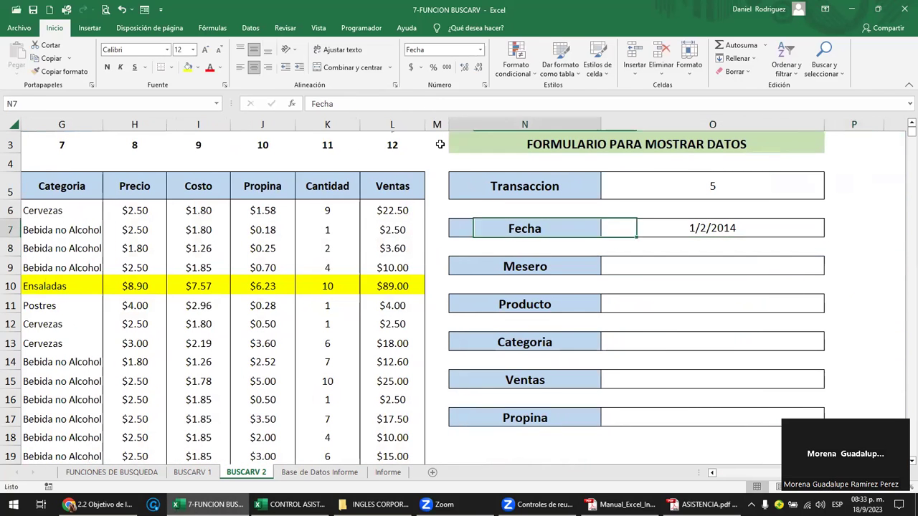
key(Left)
key(Left)
key(Left)
key(Left)
key(Left)
key(Left)
key(Left)
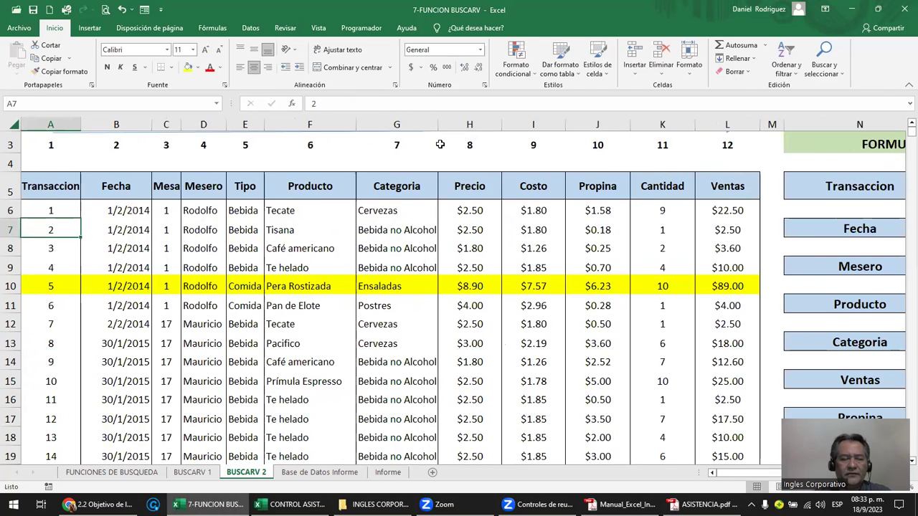
click(134, 282)
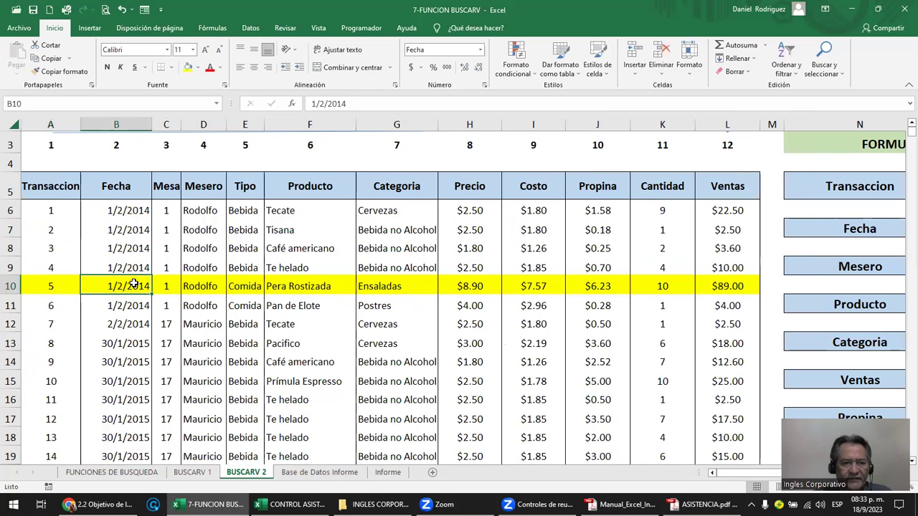
scroll(766, 239, right, 3)
click(772, 241)
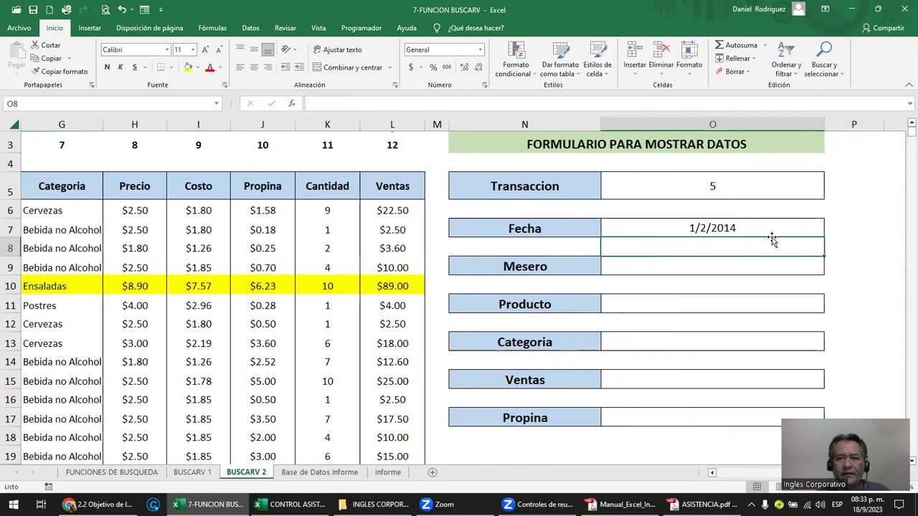
key(Down)
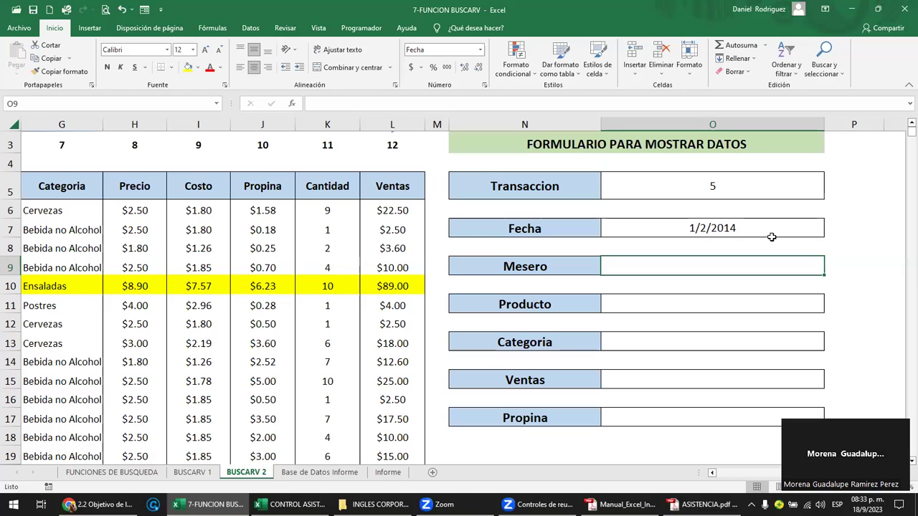
text(=BU)
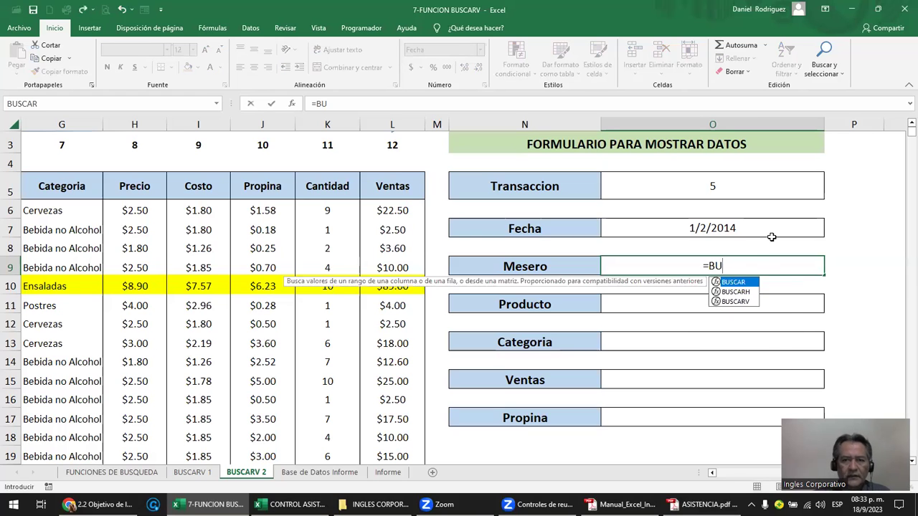
key(Escape)
key(Escape)
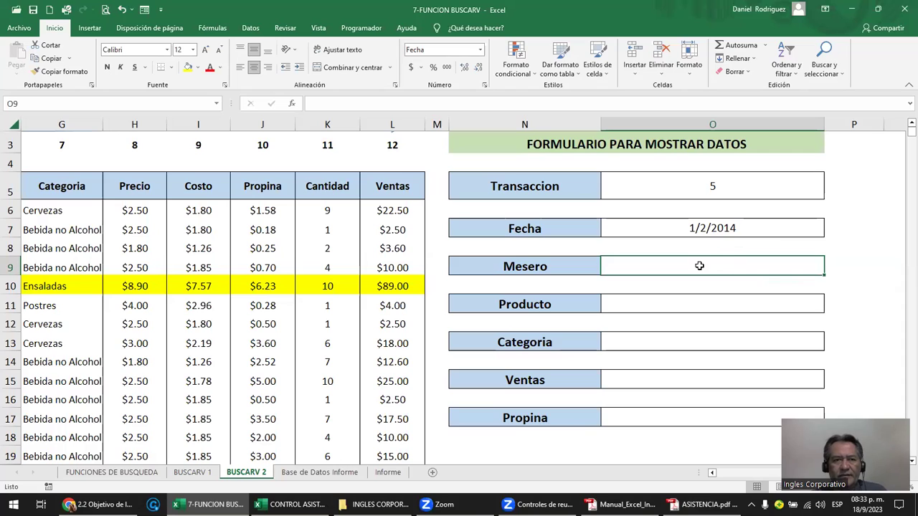
click(292, 105)
key(Escape)
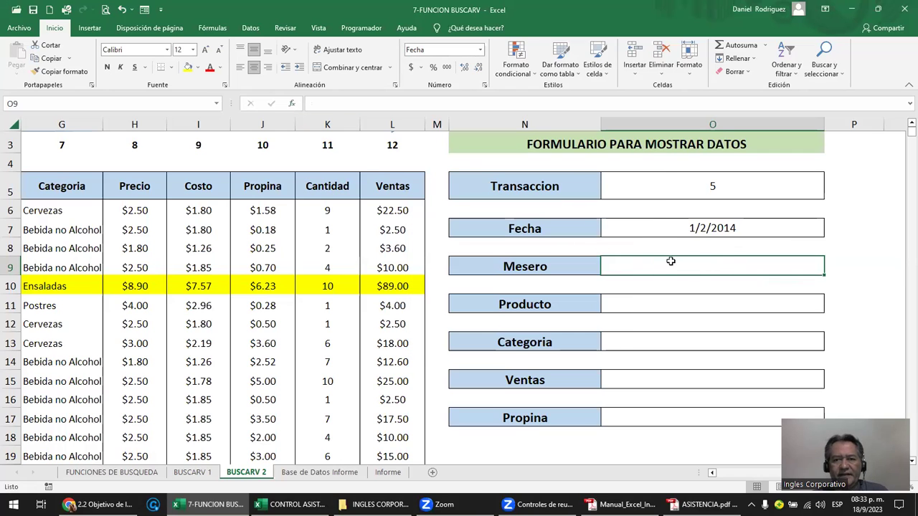
Search Insert Function for BUSCARV and choose it for the Mesero field.
click(292, 105)
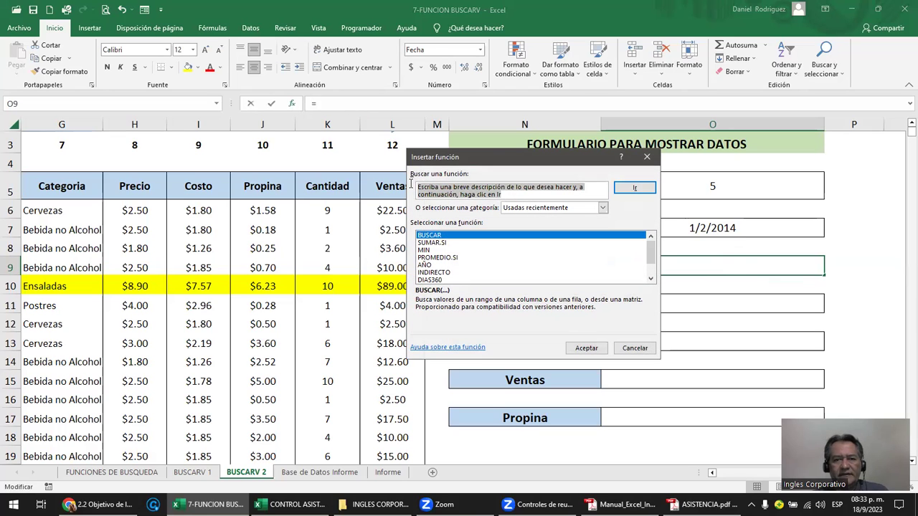
text(BUSCARV)
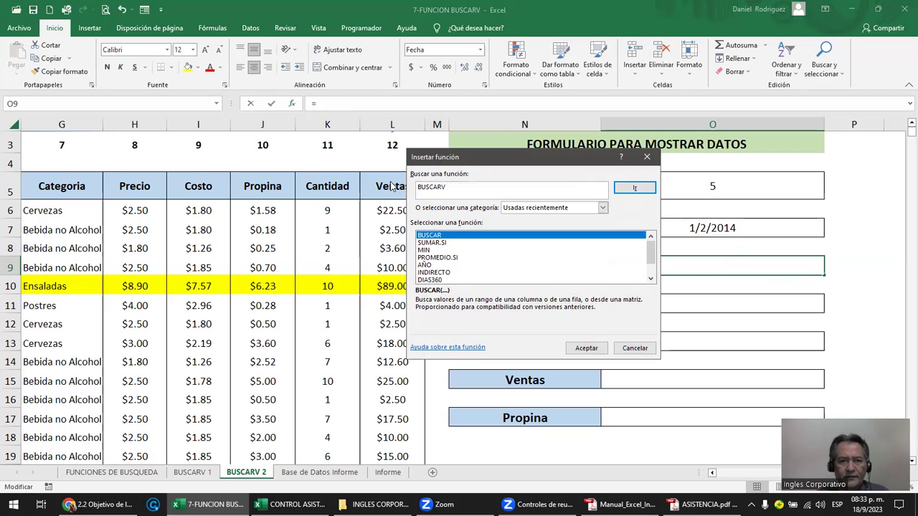
key(Return)
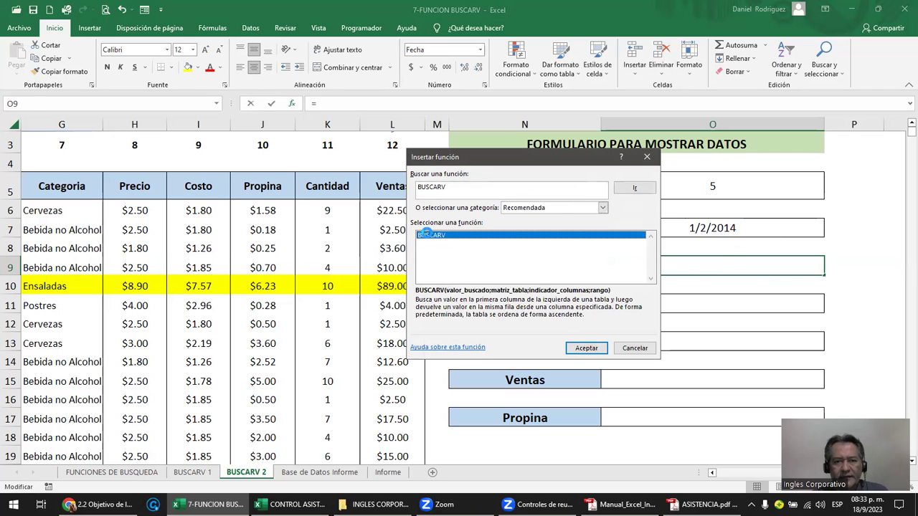
double_click(428, 237)
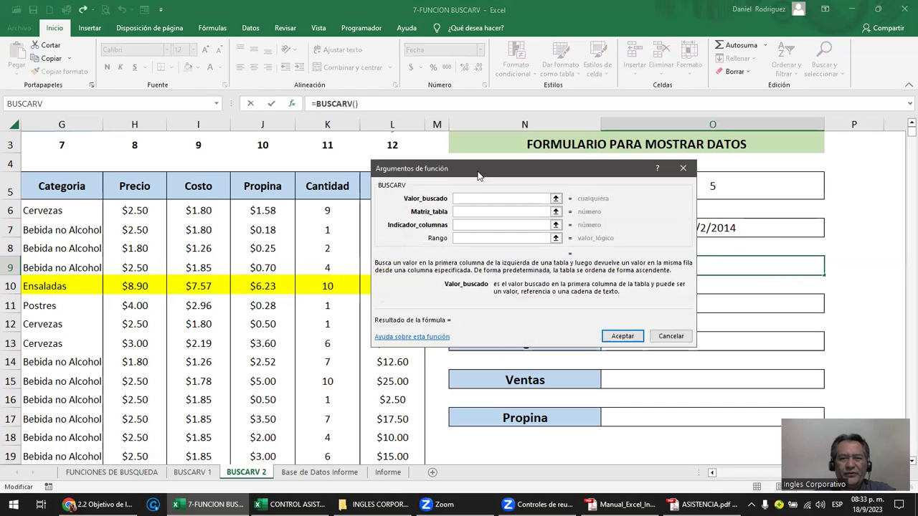
Set Valor_buscado to O5 and Matriz_tabla to DATA.
drag(478, 176, 496, 318)
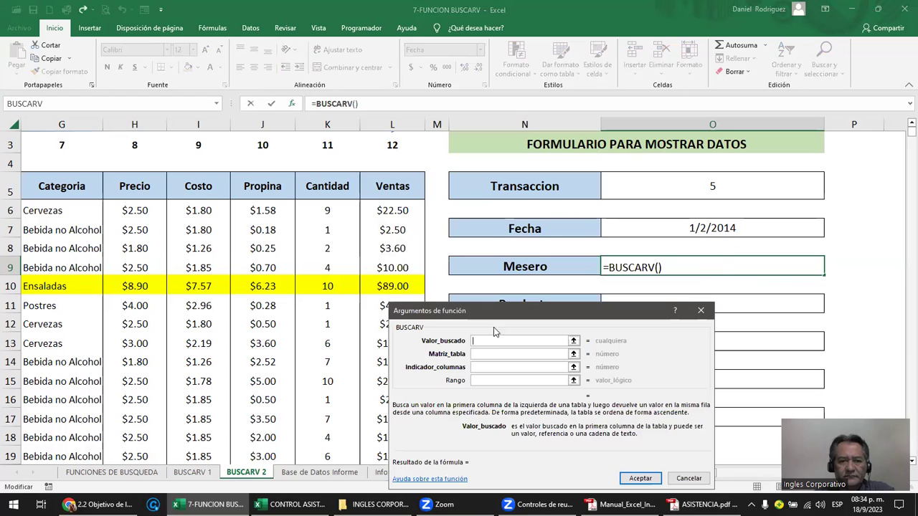
click(655, 192)
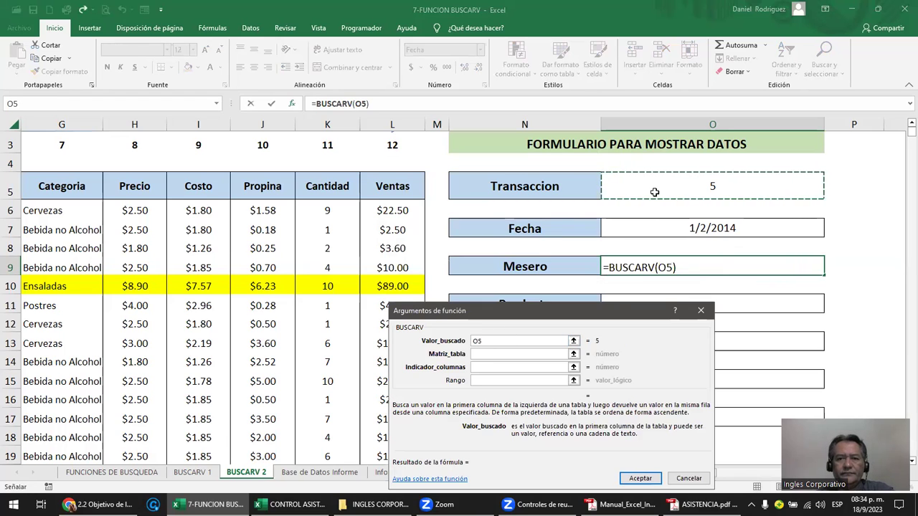
click(493, 354)
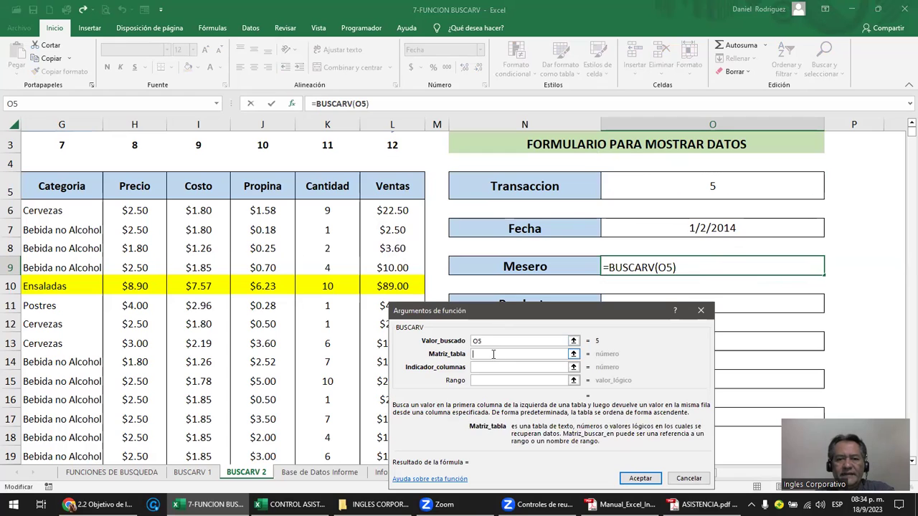
text(DATA)
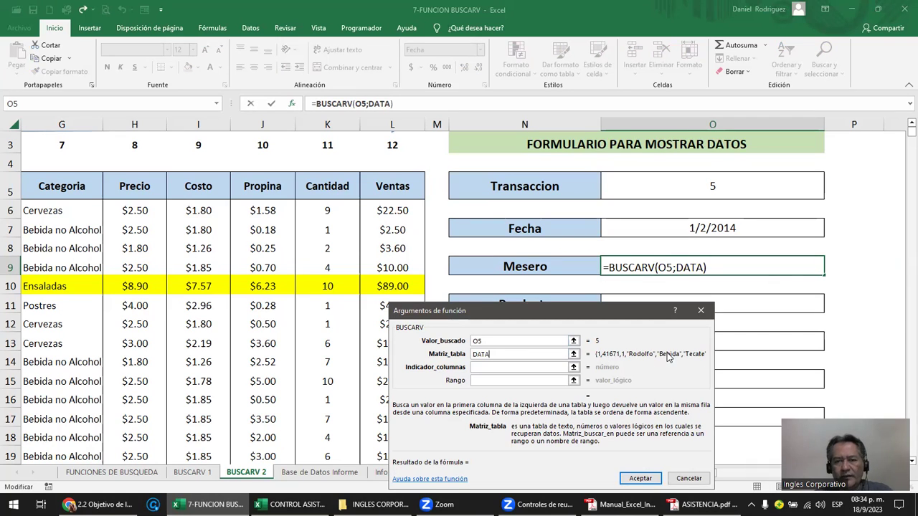
Set Indicador_columnas to 4 for the waiter column.
click(499, 367)
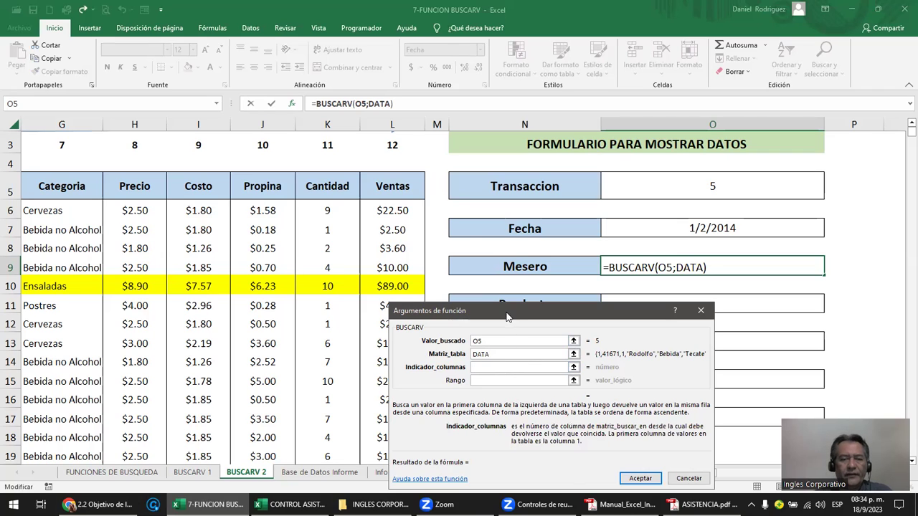
drag(507, 317, 255, 254)
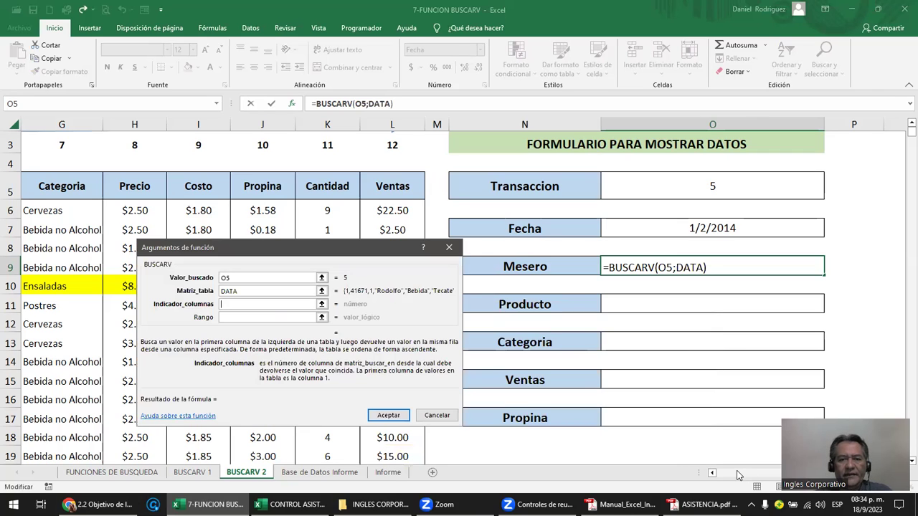
click(144, 163)
key(Left)
key(Left)
key(Left)
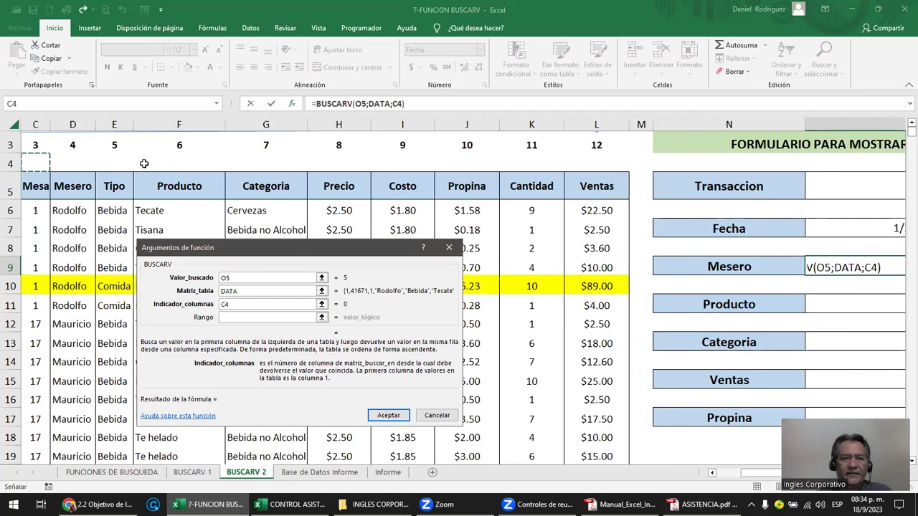
key(Left)
key(Left)
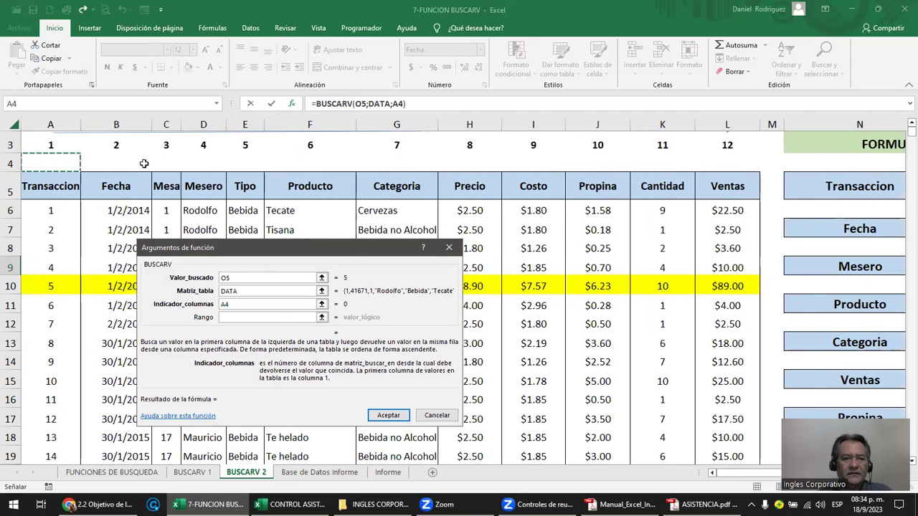
double_click(224, 304)
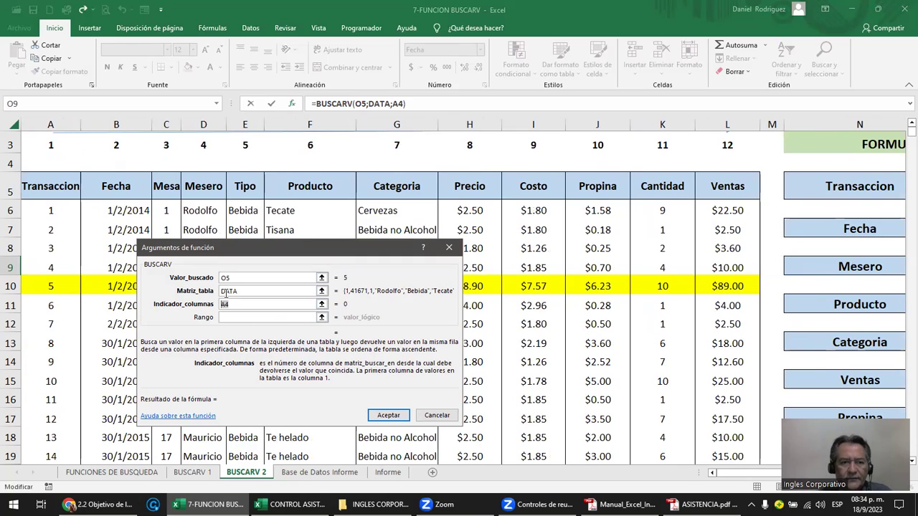
text(4)
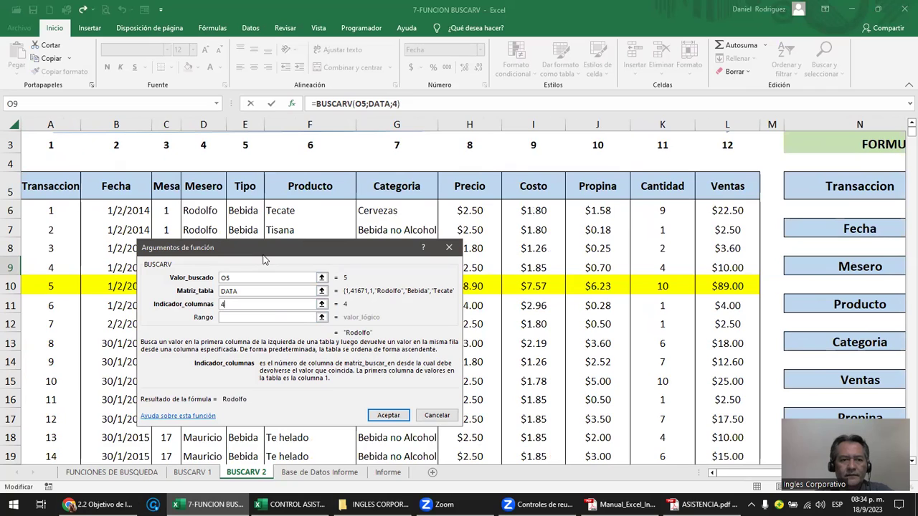
Enter 0 for exact match and finish the Mesero formula, accepting the correction.
click(235, 318)
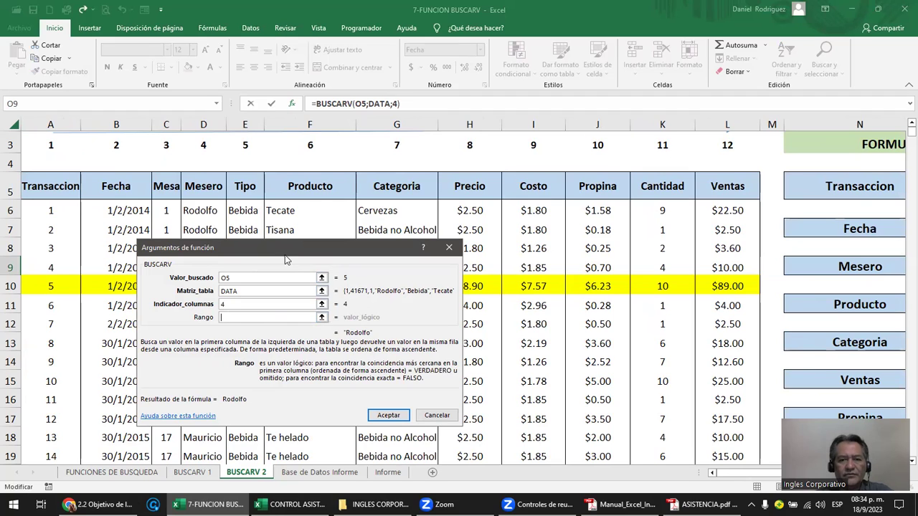
text(0)
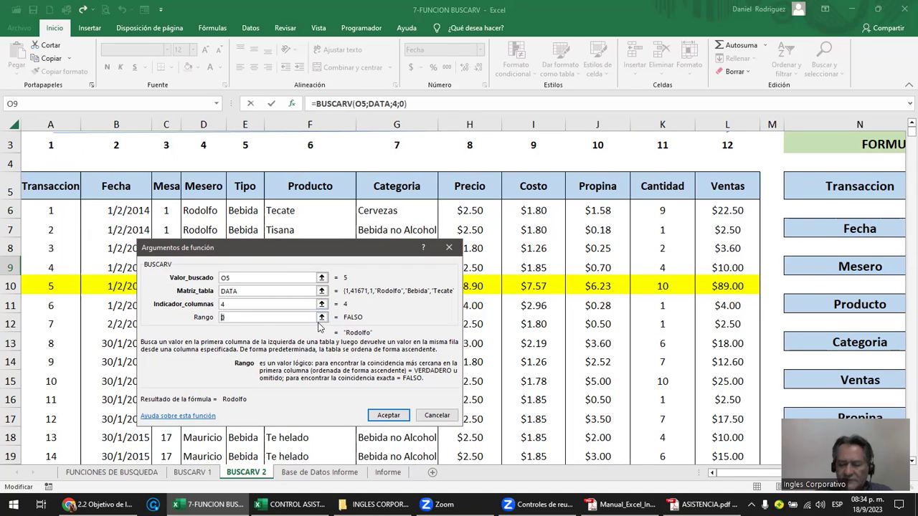
text(1)
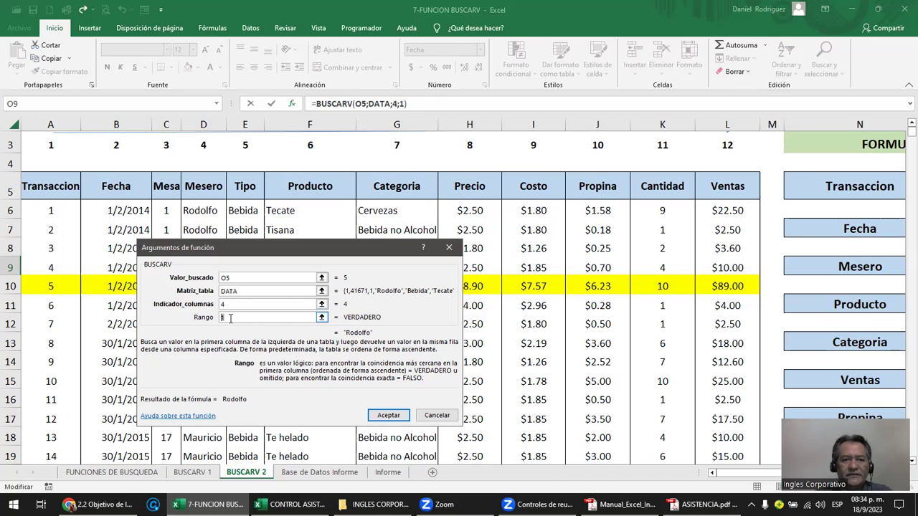
text(0)
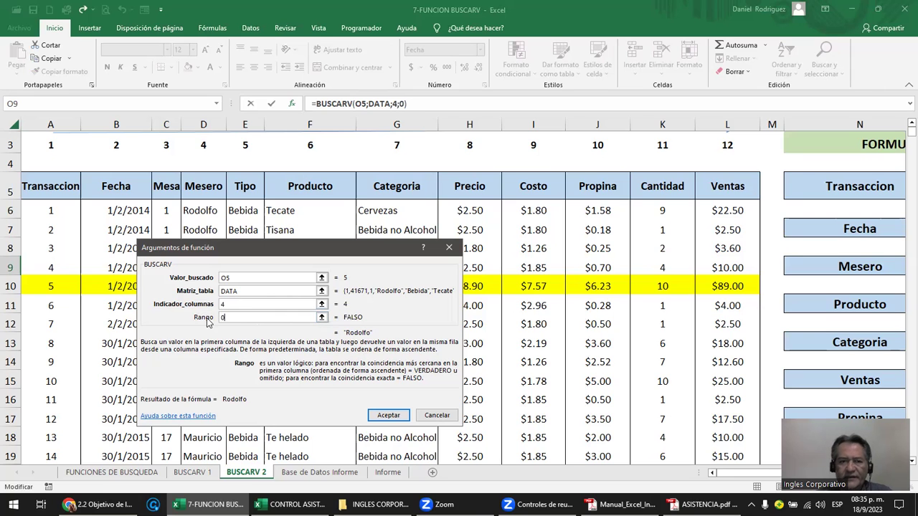
text())
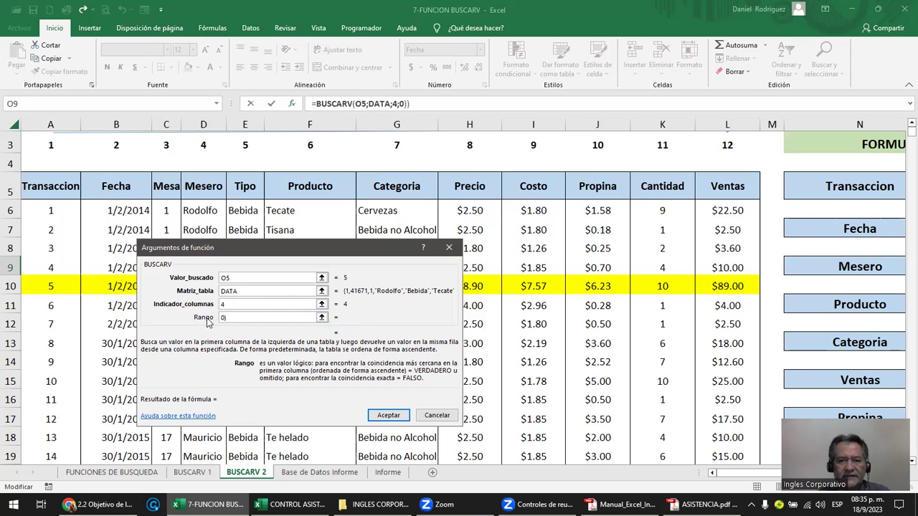
key(Return)
key(Return)
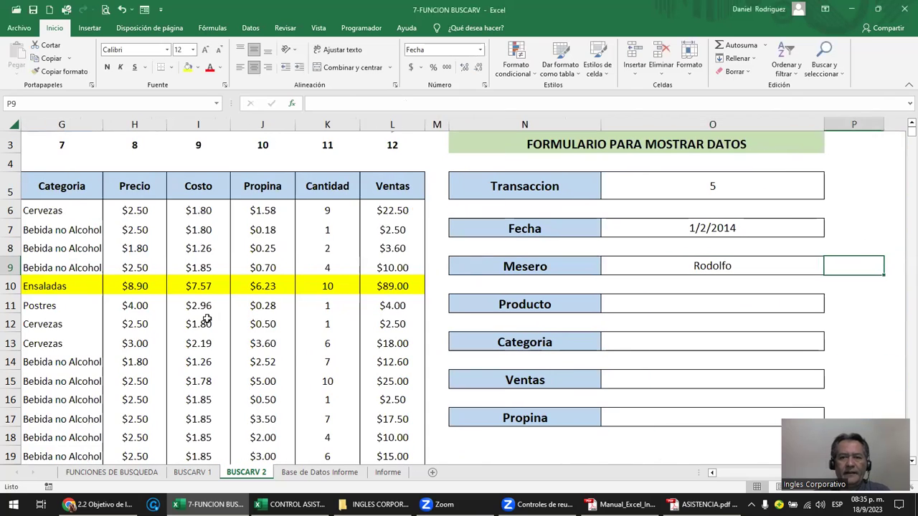
Check transaction 5's waiter in the table, then reopen the Mesero formula =BUSCARV(O5;DATA;4;0).
key(Left)
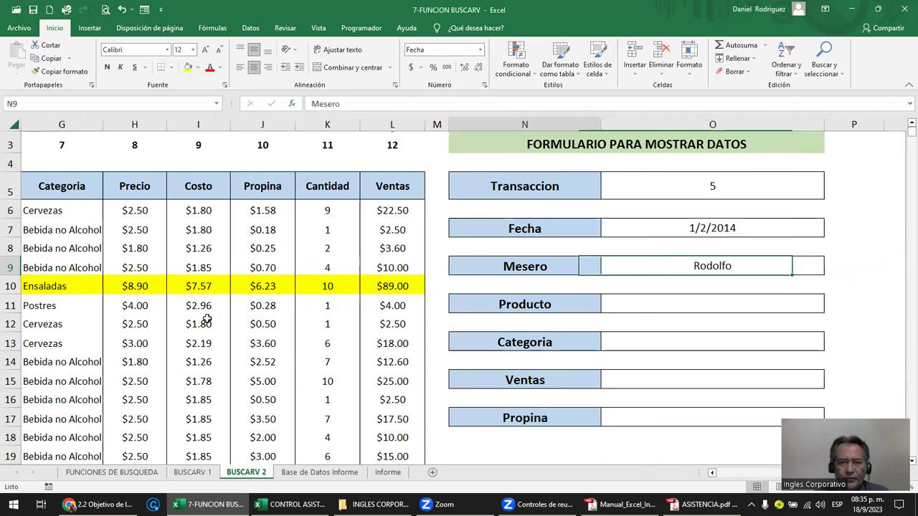
key(Left)
key(Left)
key(Left)
key(Left)
key(Left)
key(Left)
key(Left)
key(Left)
key(Left)
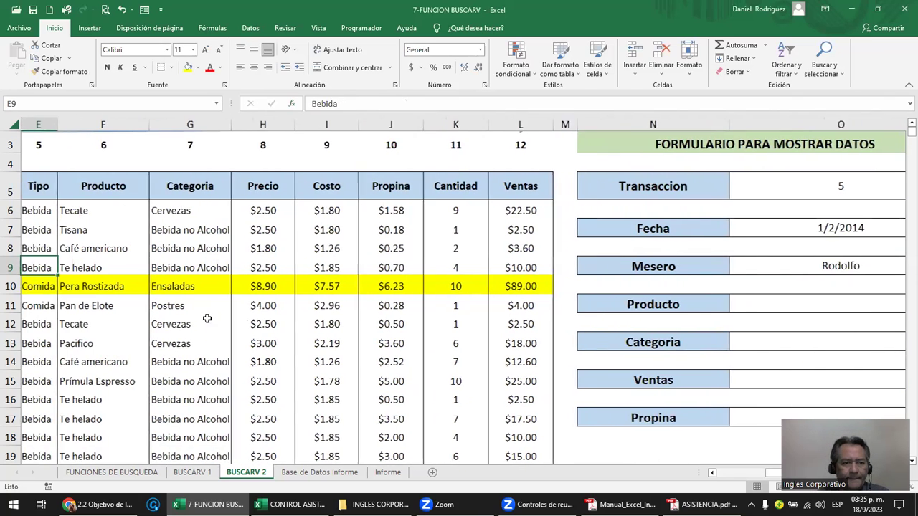
key(Down)
key(Down)
key(Left)
key(Left)
key(Left)
key(Left)
key(Up)
key(Right)
key(Right)
key(Right)
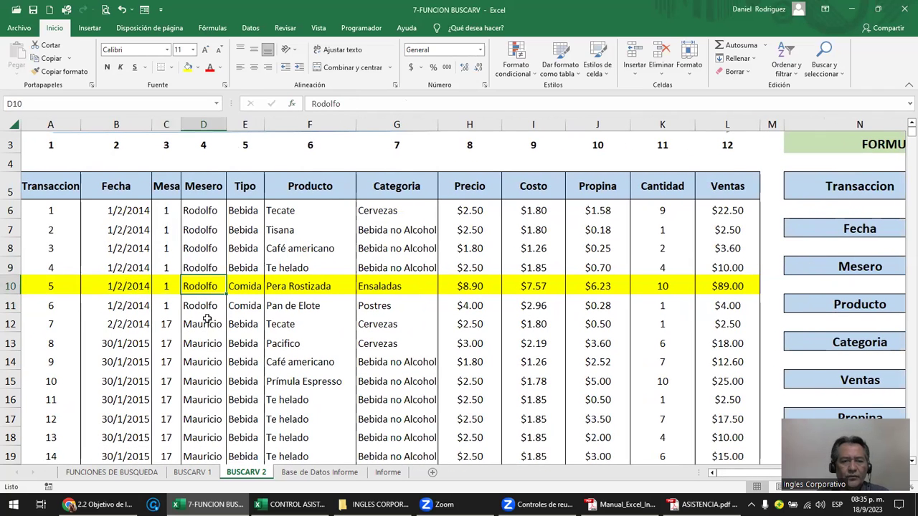
key(Right)
key(Right)
key(Right)
key(Right)
key(Right)
key(Left)
key(Left)
key(Up)
key(Right)
key(F2)
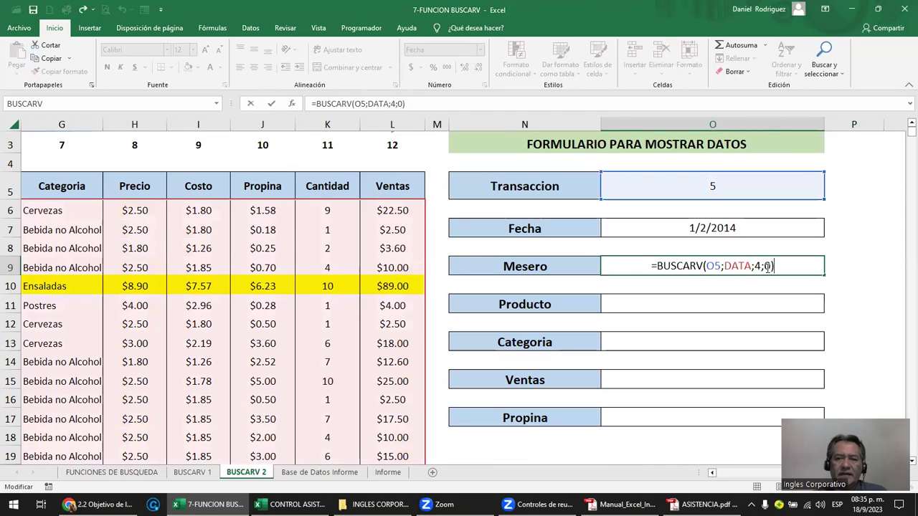
Confirm the Mesero and Fecha lookup formulas and copy the Fecha formula in O7.
click(766, 267)
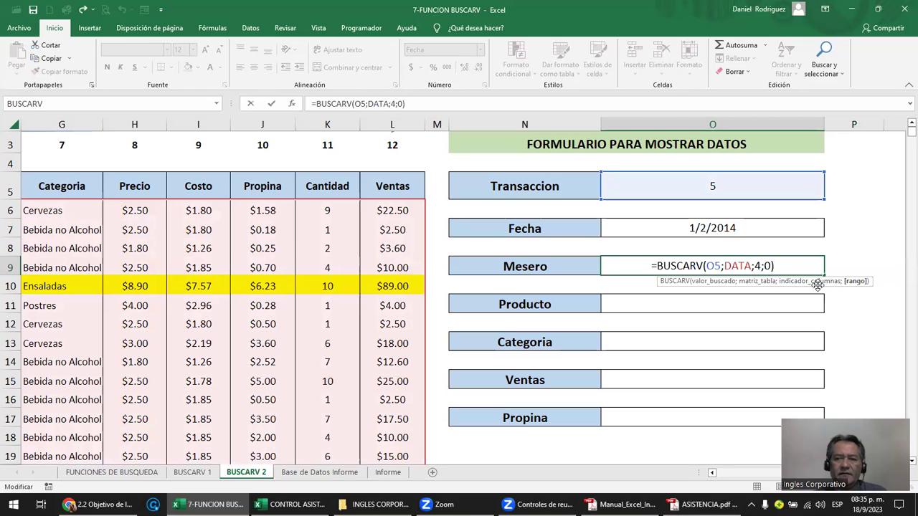
key(ctrl+Return)
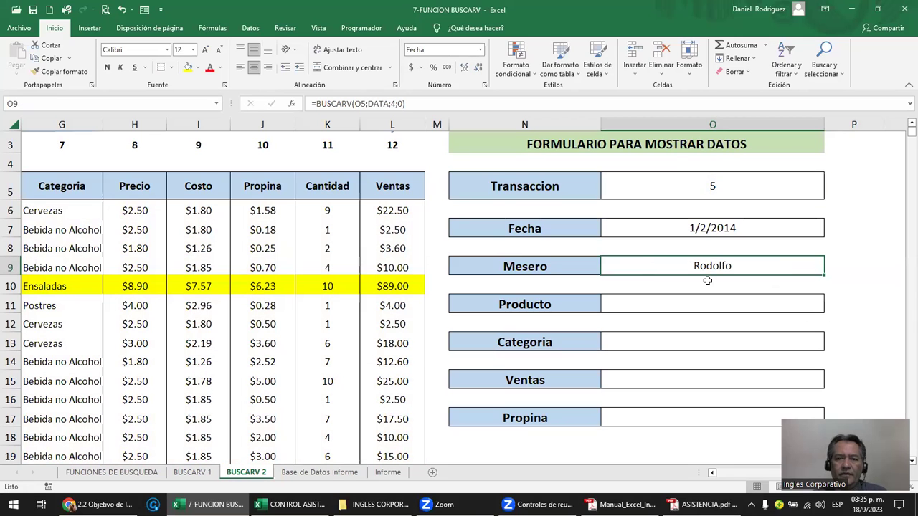
click(710, 228)
double_click(710, 228)
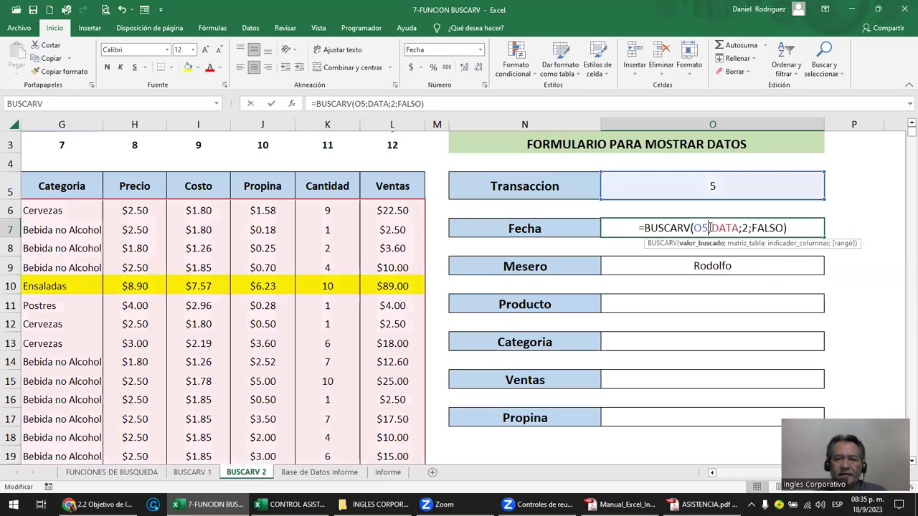
key(ctrl+Return)
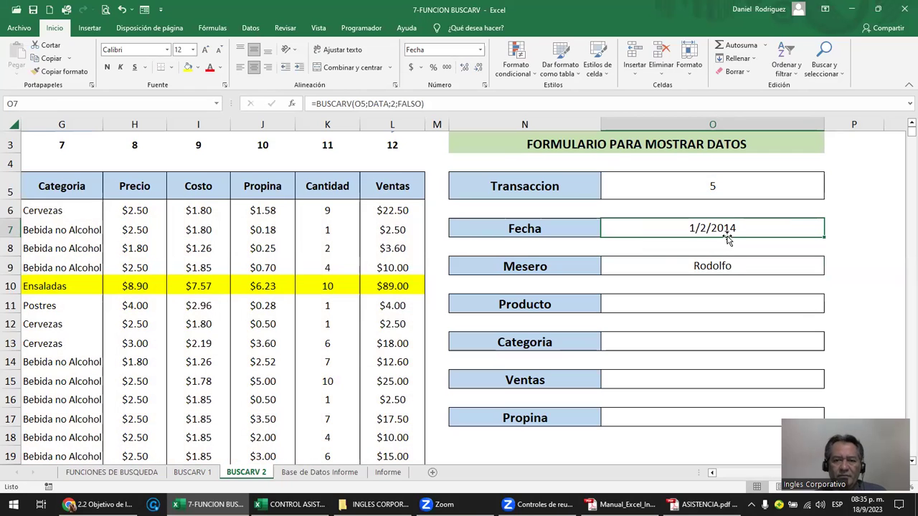
key(ctrl+c)
Paste the Fecha formula into the Producto, Categoria, Ventas and Propina fields (O11–O17).
click(682, 304)
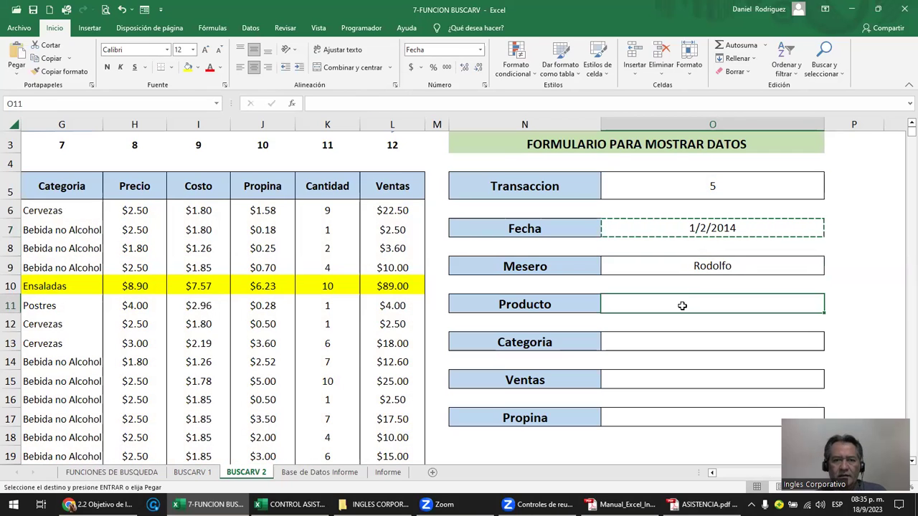
click(13, 68)
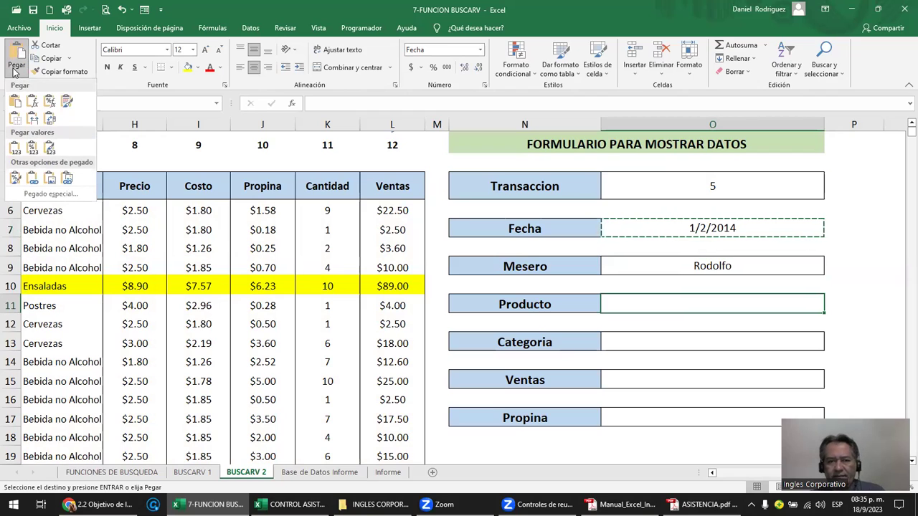
click(14, 69)
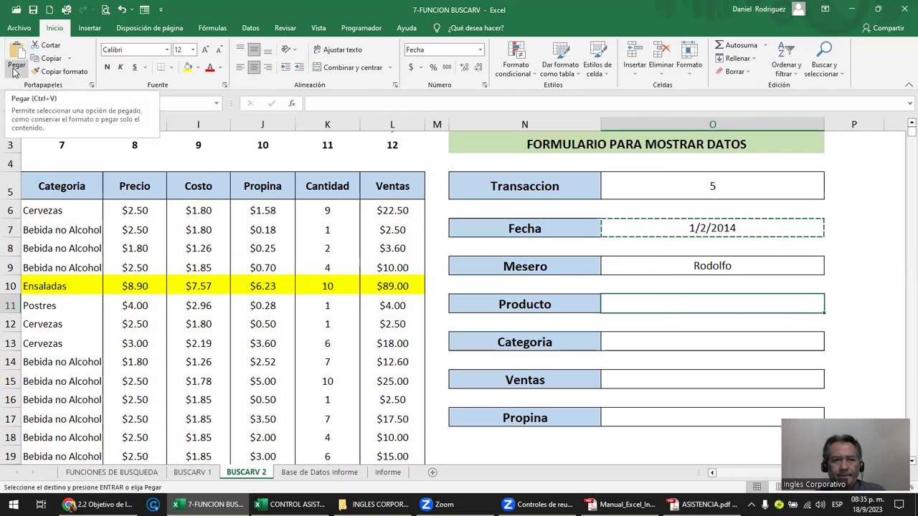
click(13, 70)
click(14, 99)
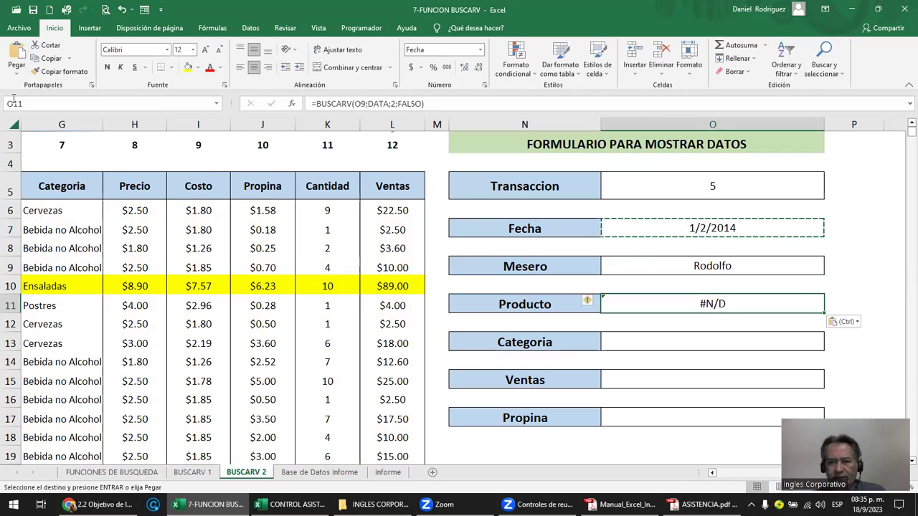
key(Down)
key(Down)
click(14, 102)
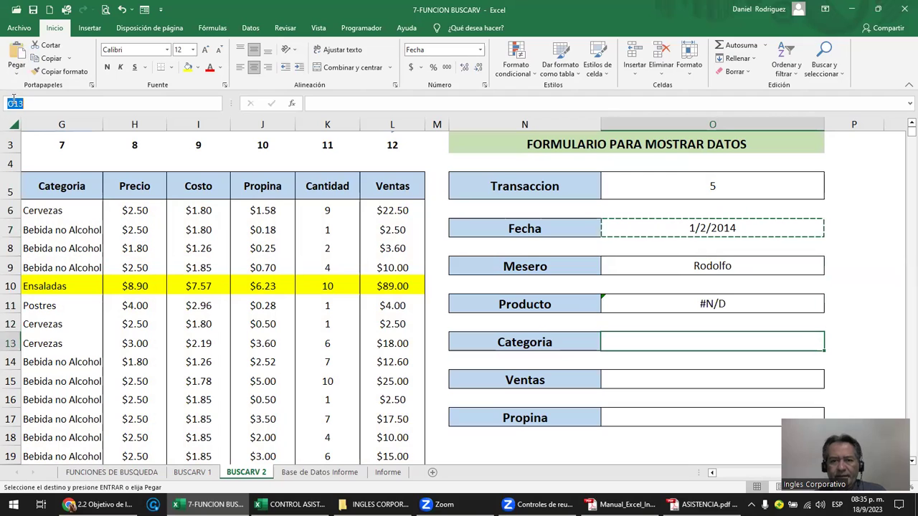
click(16, 58)
key(Down)
key(Down)
key(Down)
key(Up)
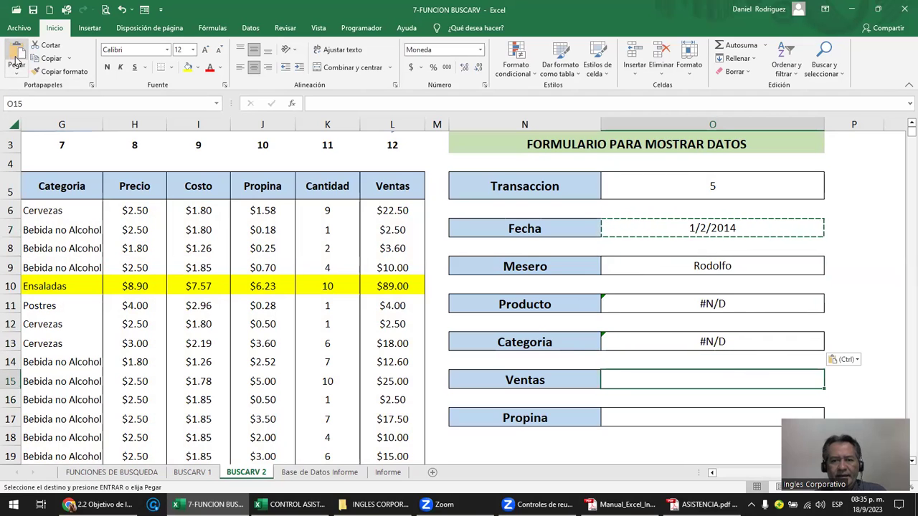
click(16, 61)
key(Down)
key(Down)
click(16, 61)
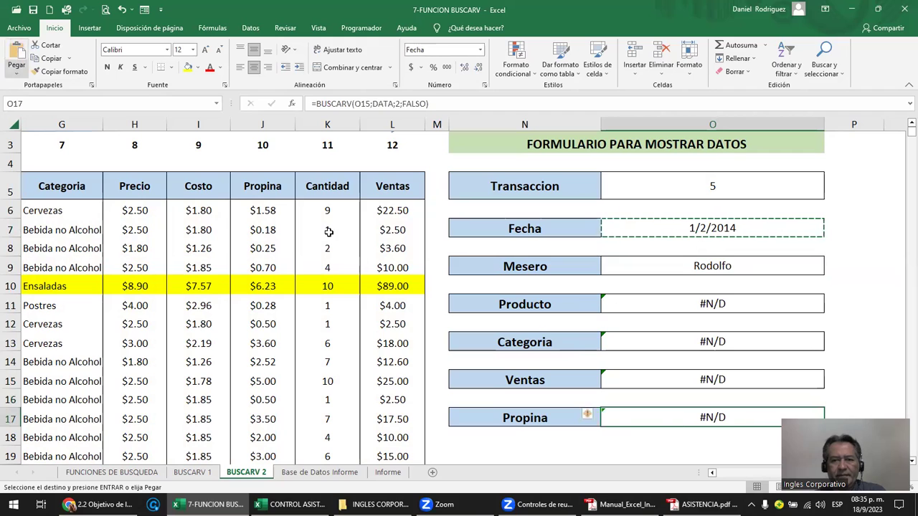
key(Up)
key(Up)
key(Up)
key(Up)
key(Up)
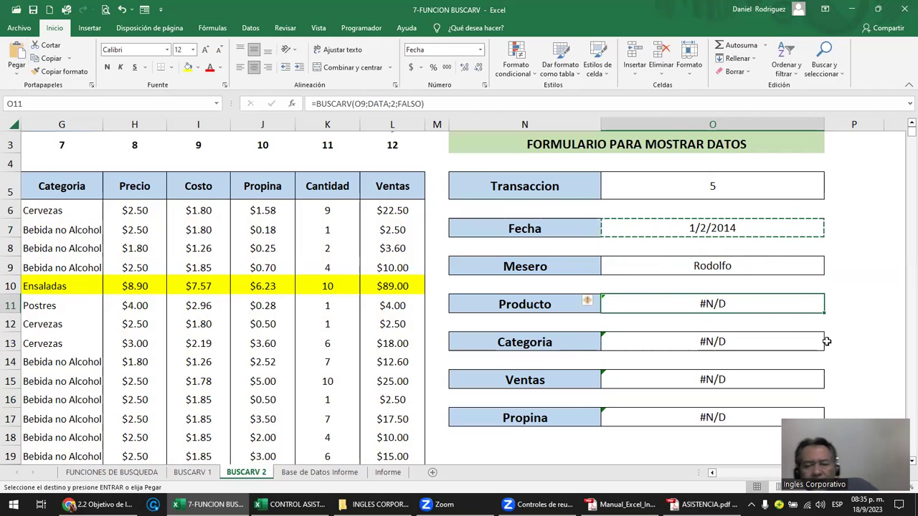
Review the pasted Producto formula, which shows #N/D, and leave it unchanged.
key(Left)
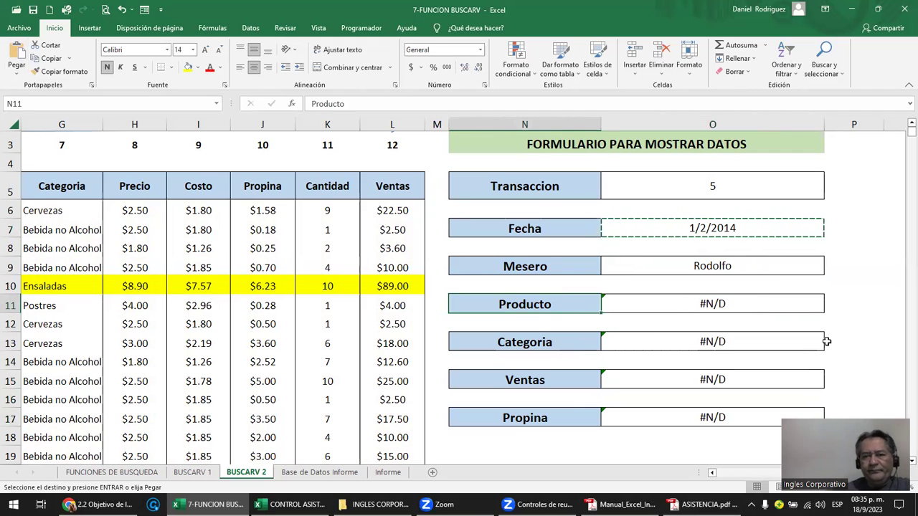
key(Right)
key(Right)
key(Left)
key(F2)
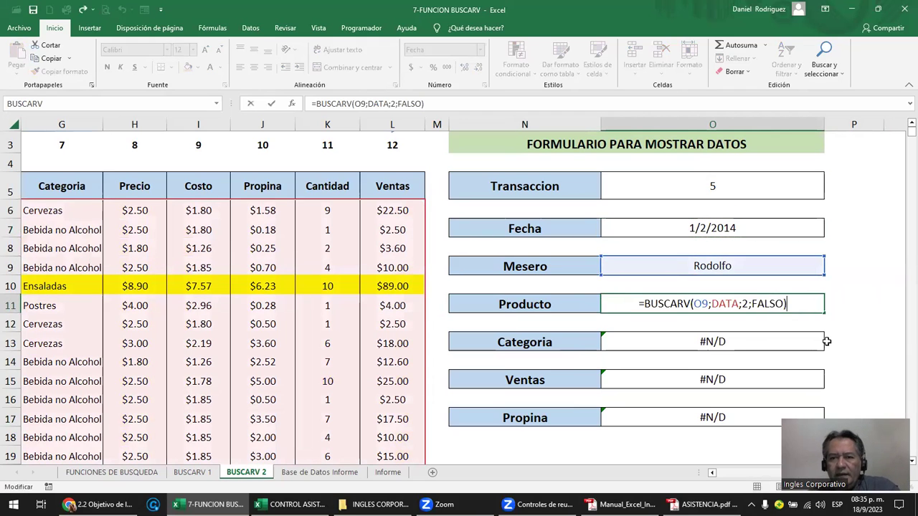
key(Escape)
Lock the Fecha formula's lookup value to $O$5 and copy the formula.
click(700, 221)
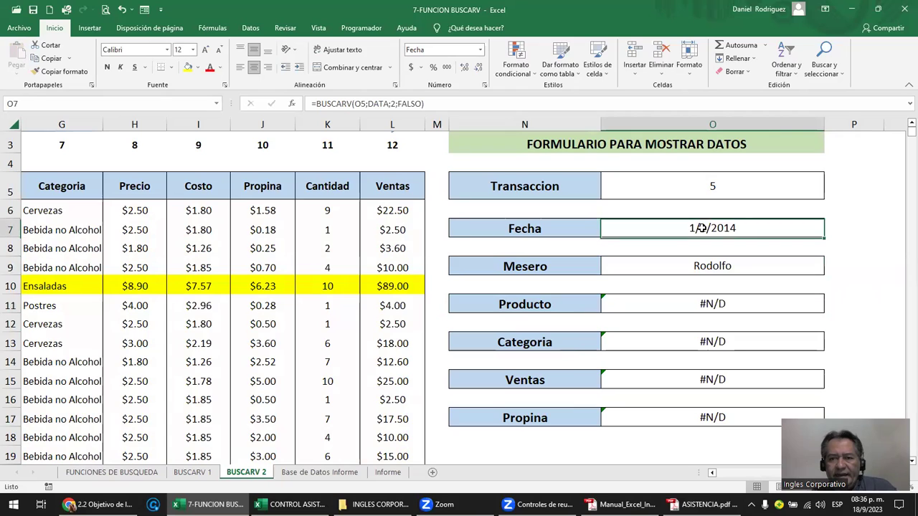
double_click(700, 222)
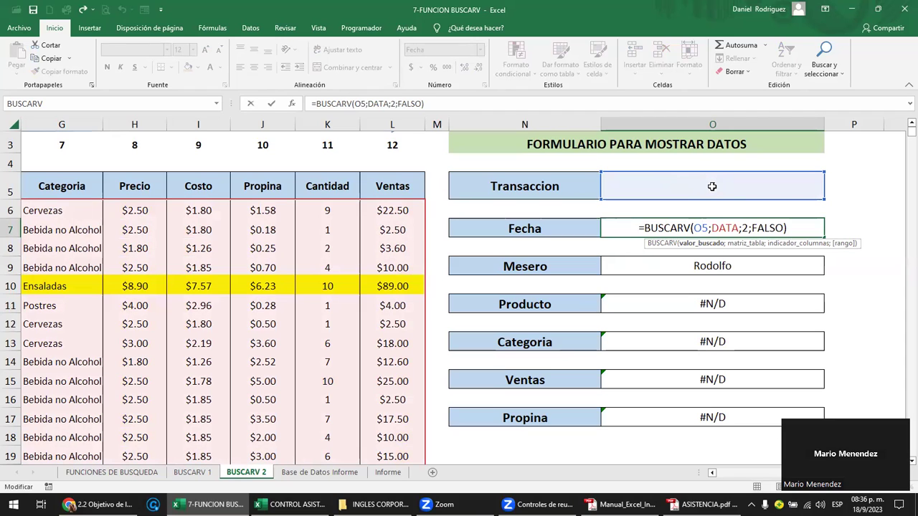
key(F4)
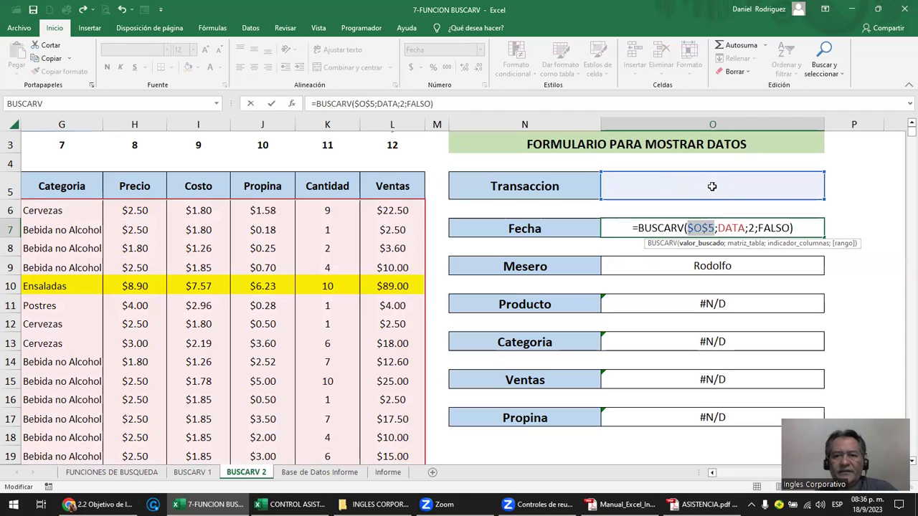
key(Return)
key(Up)
key(ctrl+c)
Paste the locked formula into Mesero, Producto, Categoria, Ventas and Propina, each showing 1/2/2014.
key(Down)
key(Down)
key(ctrl+v)
key(ctrl+c)
key(Down)
key(Down)
key(ctrl+v)
key(ctrl+c)
key(Down)
key(Down)
key(ctrl+v)
key(ctrl+c)
key(Down)
key(Down)
key(ctrl+v)
key(Escape)
key(ctrl+c)
key(Down)
key(Down)
key(ctrl+v)
key(Escape)
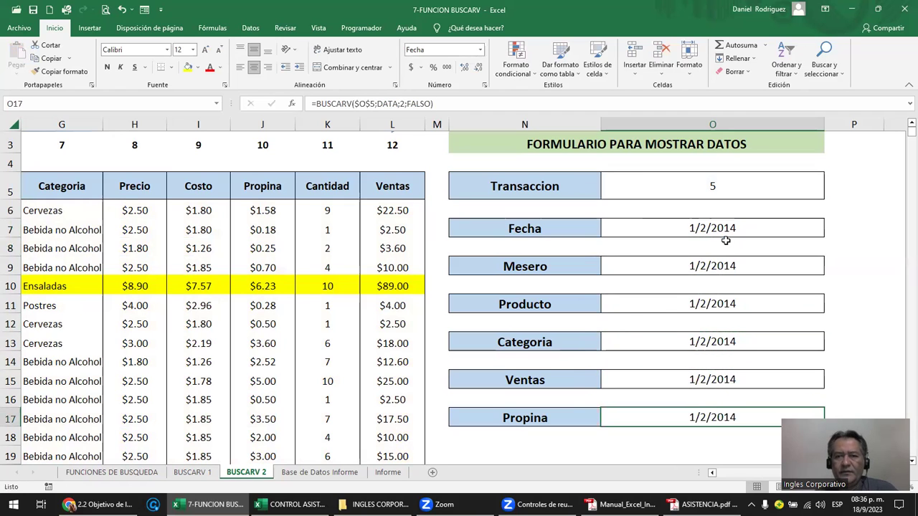
Change the Mesero BUSCARV column index from 2 to 4 so it returns Rodolfo.
double_click(725, 229)
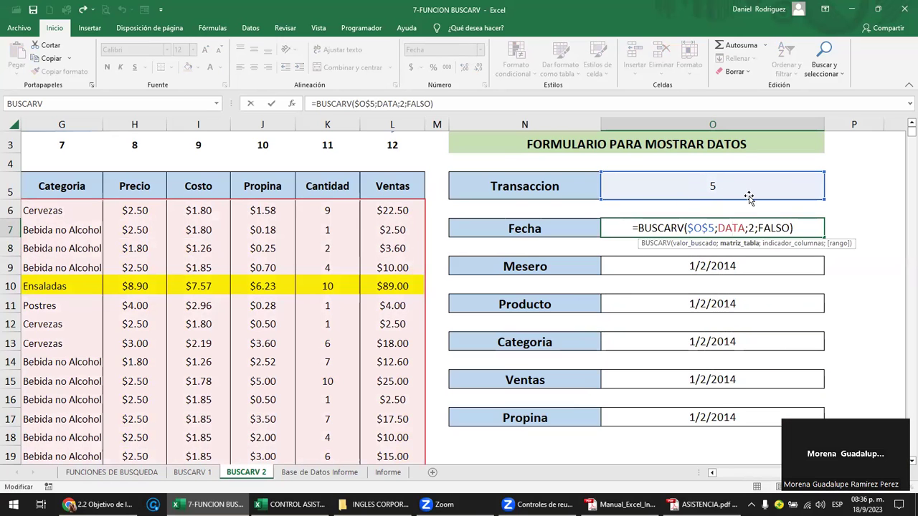
click(725, 267)
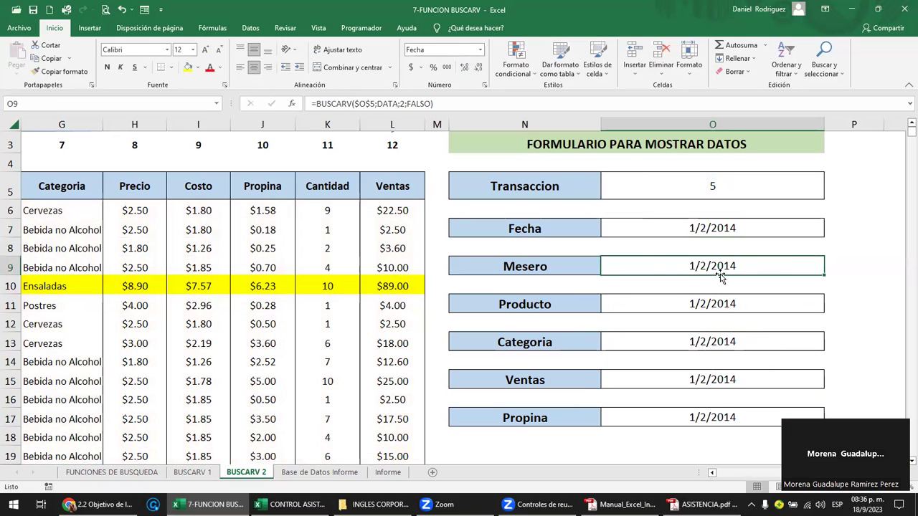
double_click(732, 266)
double_click(751, 265)
text(4)
key(Return)
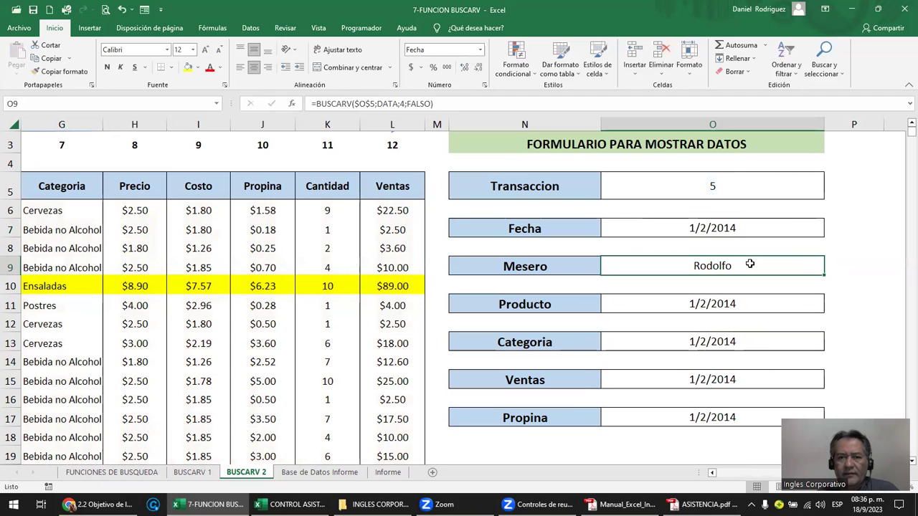
Check the DATA header numbers for the Producto and Categoria columns.
click(575, 306)
click(563, 338)
click(289, 254)
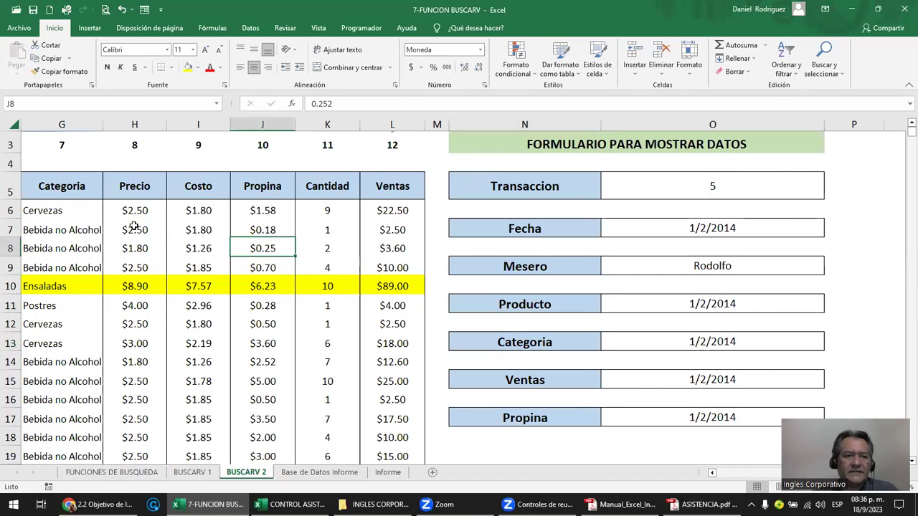
click(61, 223)
key(Left)
key(Left)
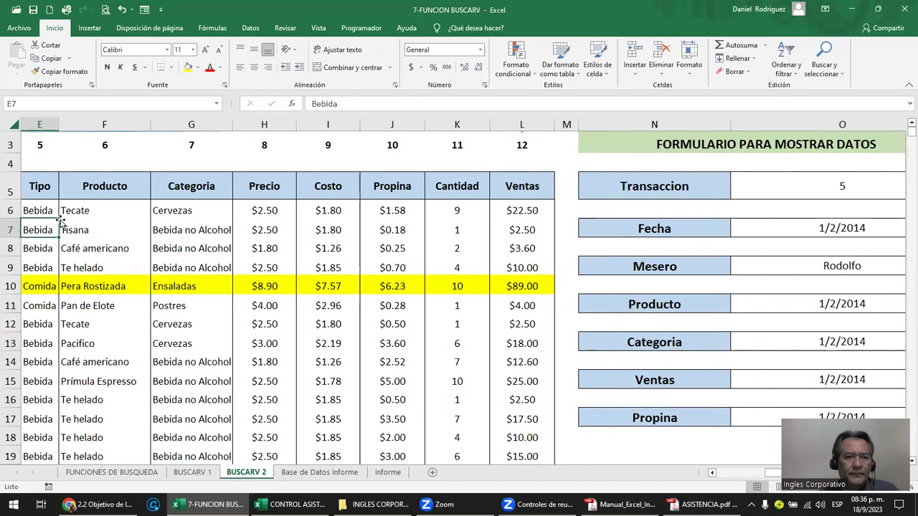
click(103, 147)
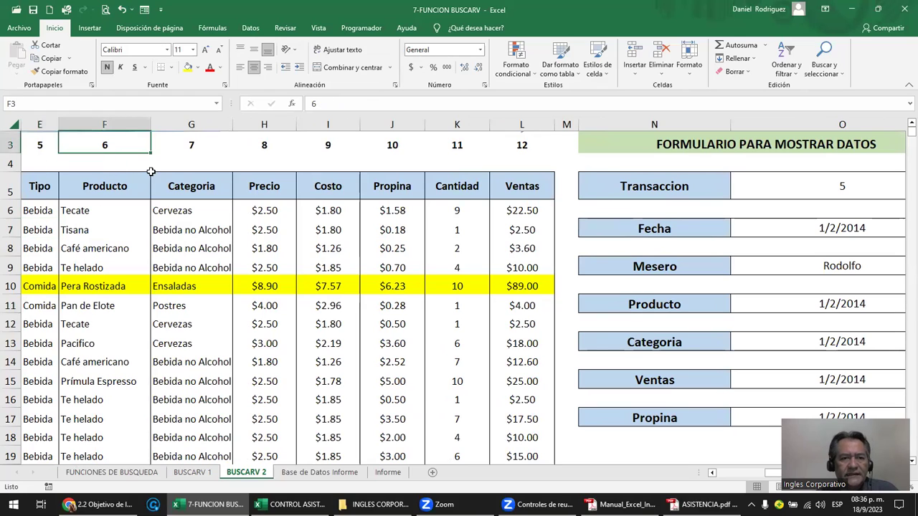
click(193, 147)
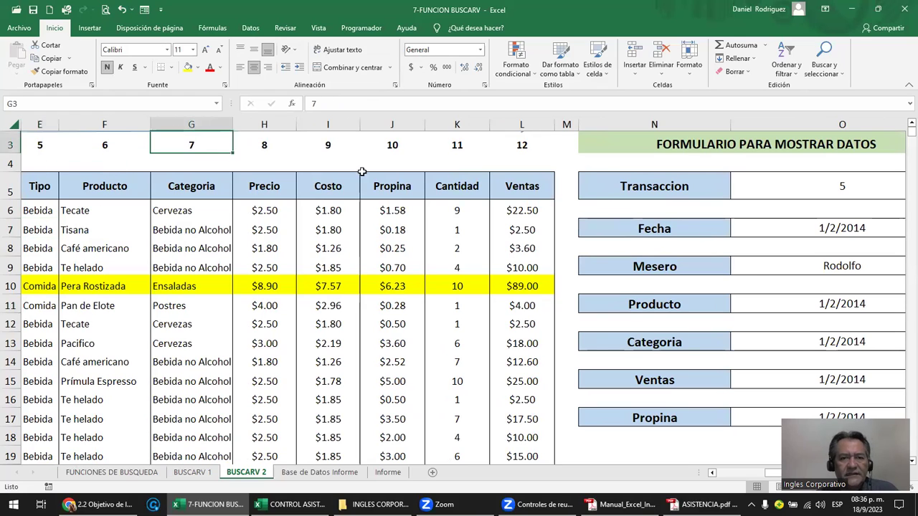
click(809, 342)
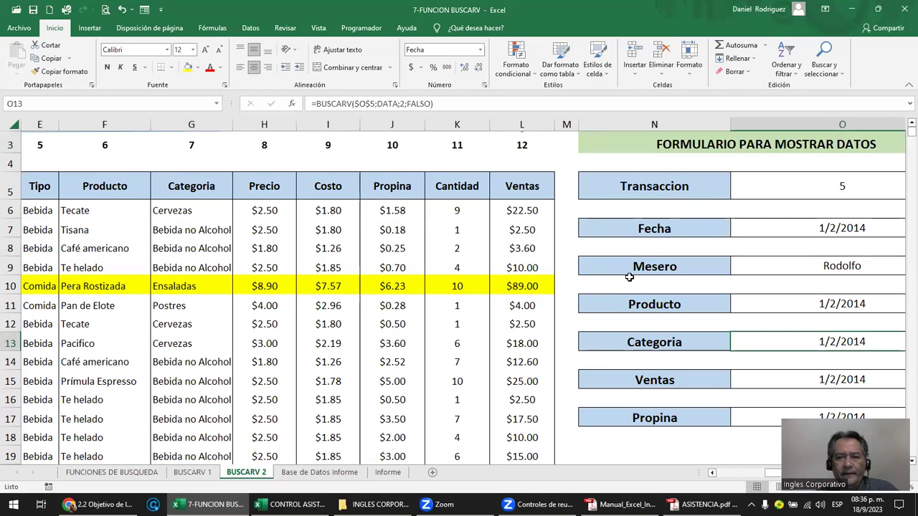
scroll(629, 278, down, 1)
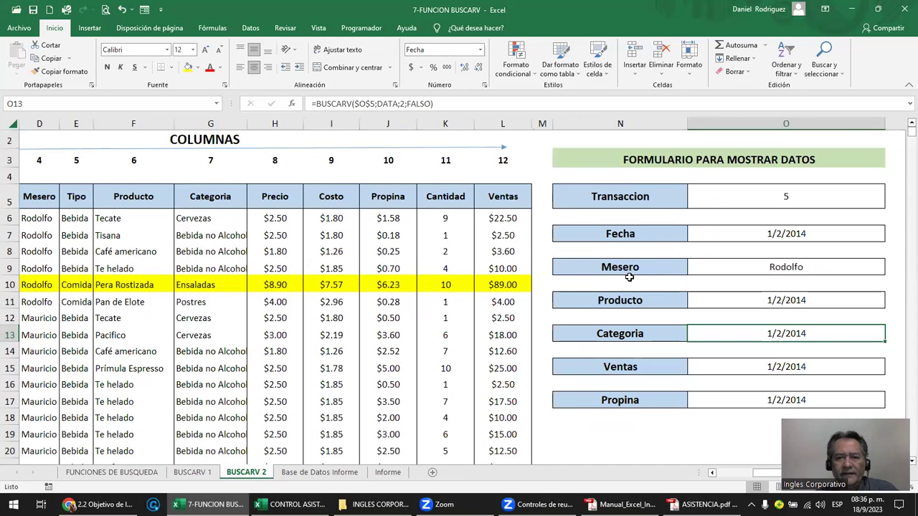
Set the Producto lookup's column index to 6, returning Pera Rostizada.
double_click(762, 300)
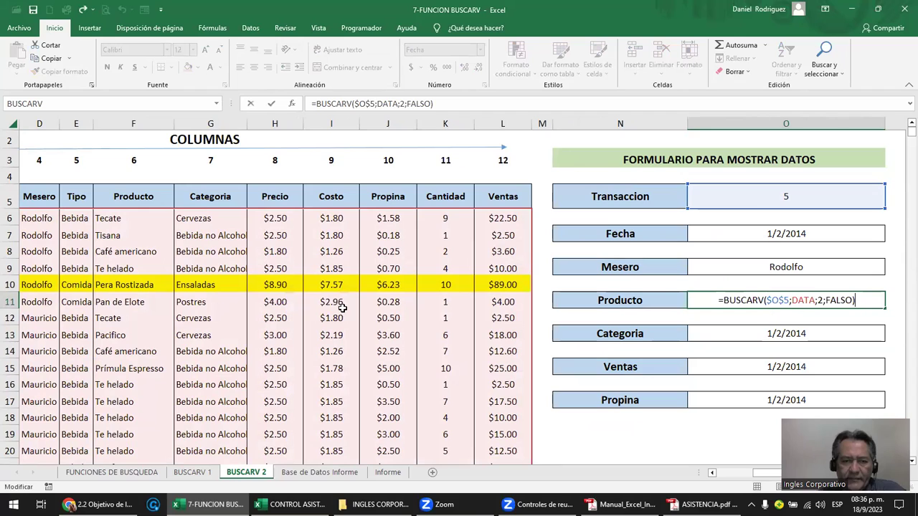
click(822, 300)
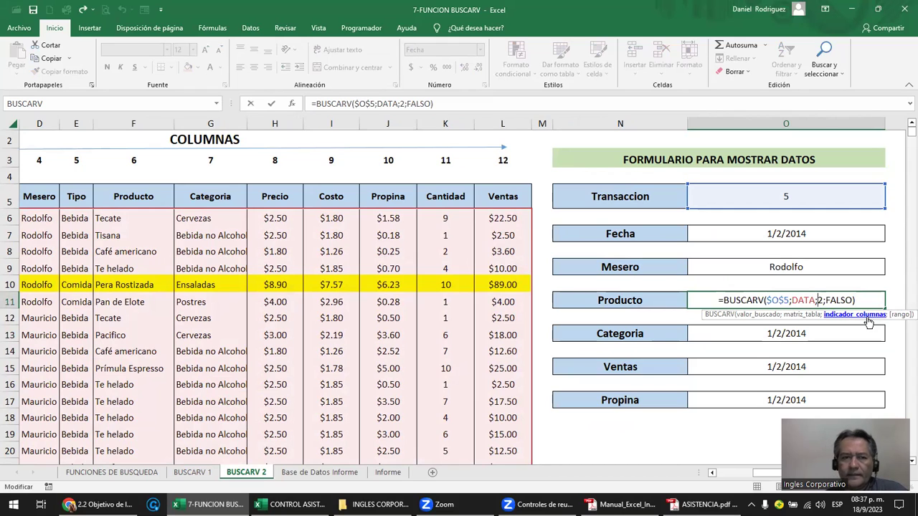
text(6)
key(Delete)
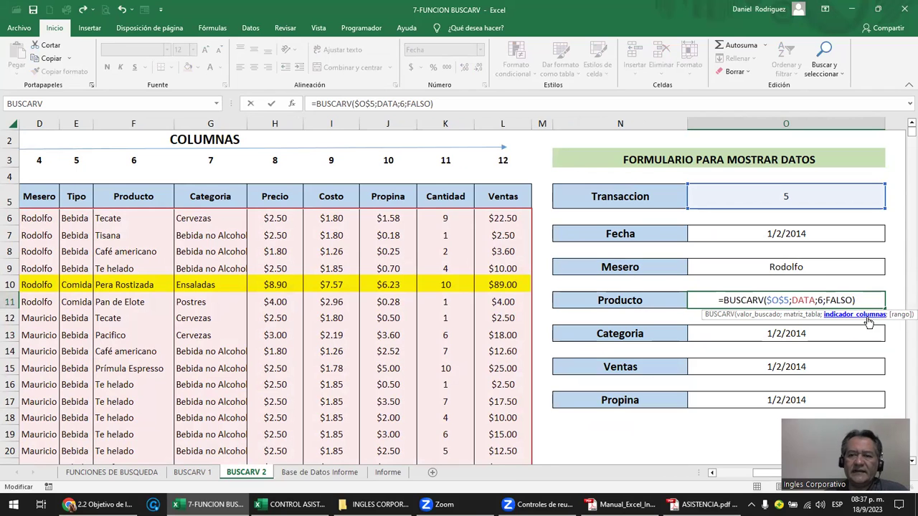
key(Return)
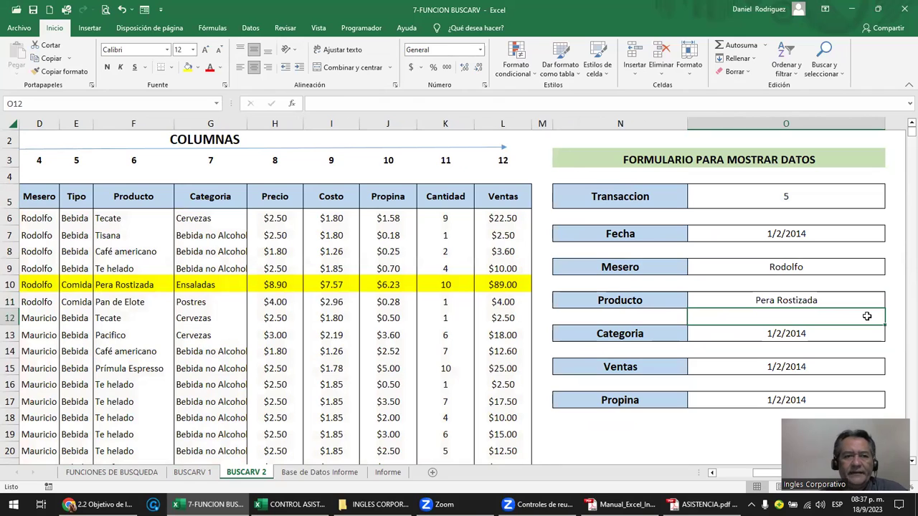
Set the Categoria lookup's column index to 7, returning Ensaladas.
click(752, 336)
key(F2)
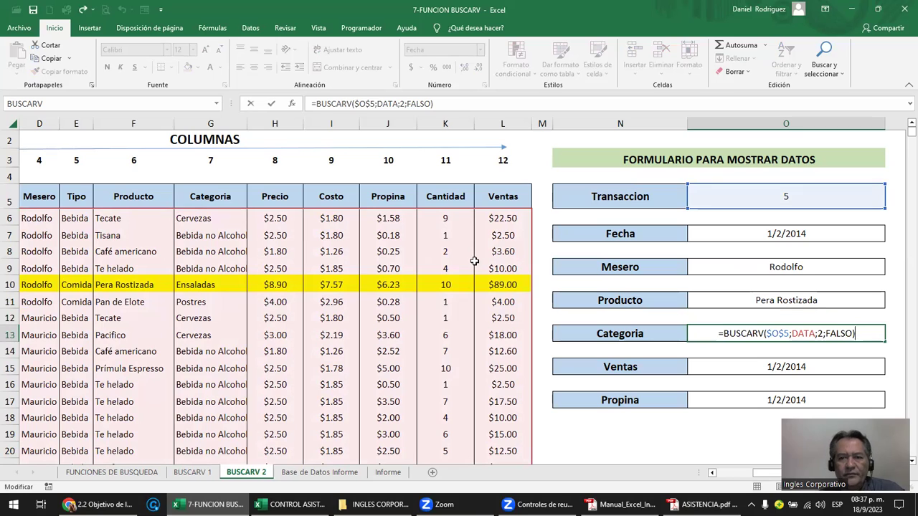
click(819, 334)
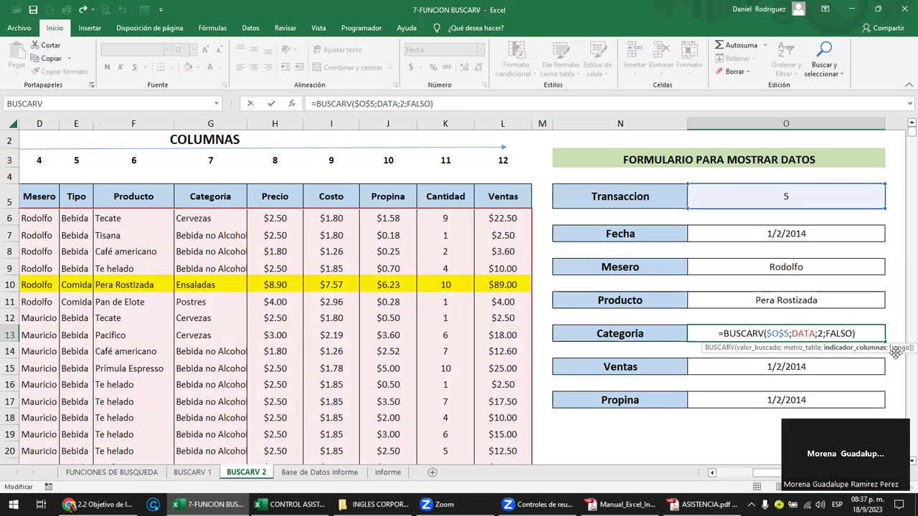
key(BackSpace)
text(7)
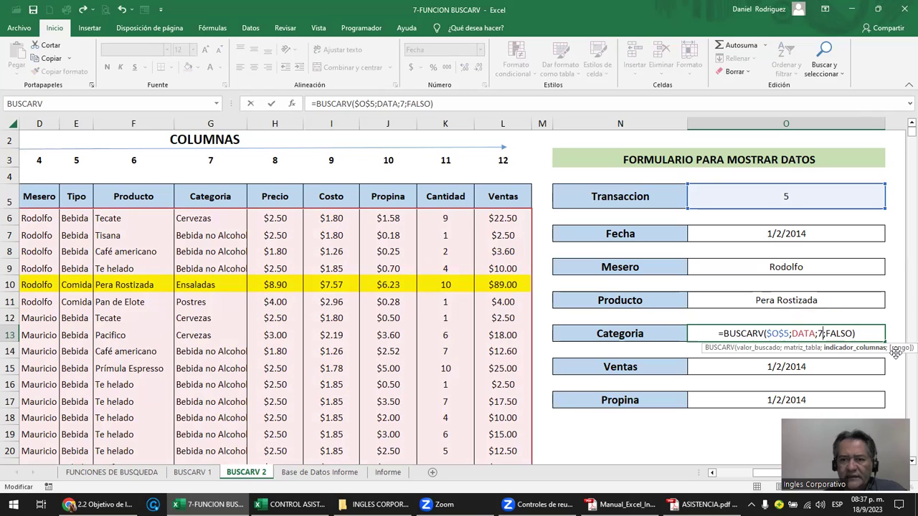
key(Return)
key(Down)
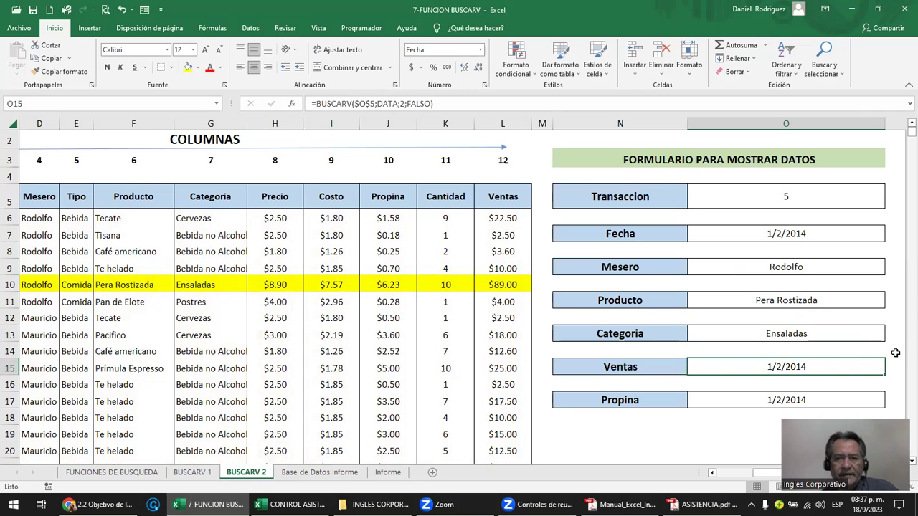
Change the Ventas lookup's column index from 2 to 12.
key(F2)
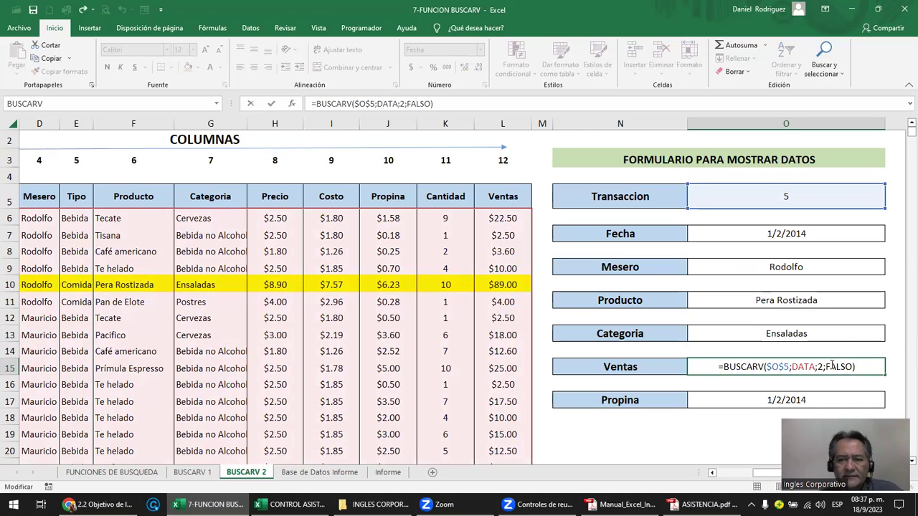
click(820, 367)
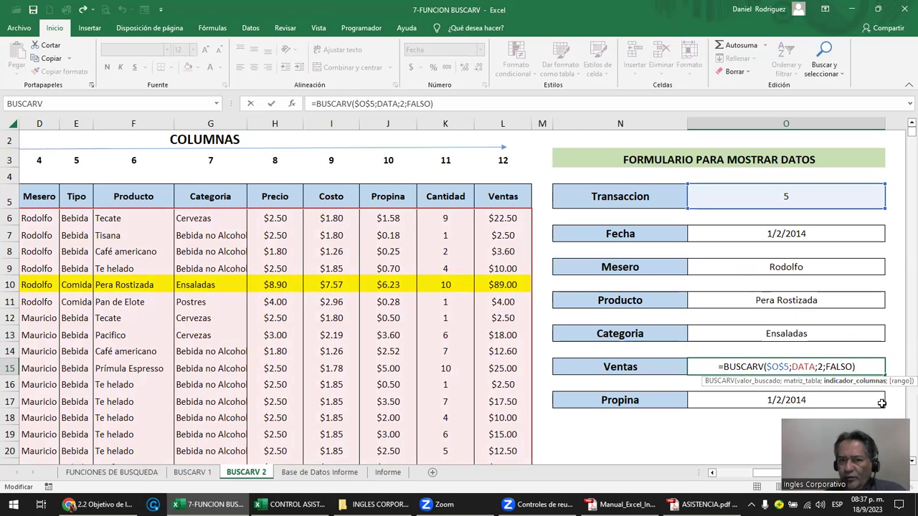
text(12)
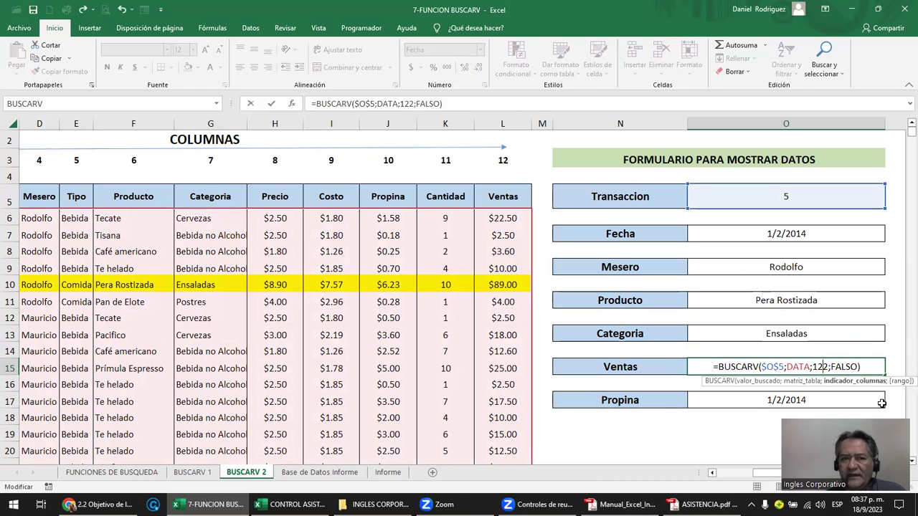
key(Delete)
key(Return)
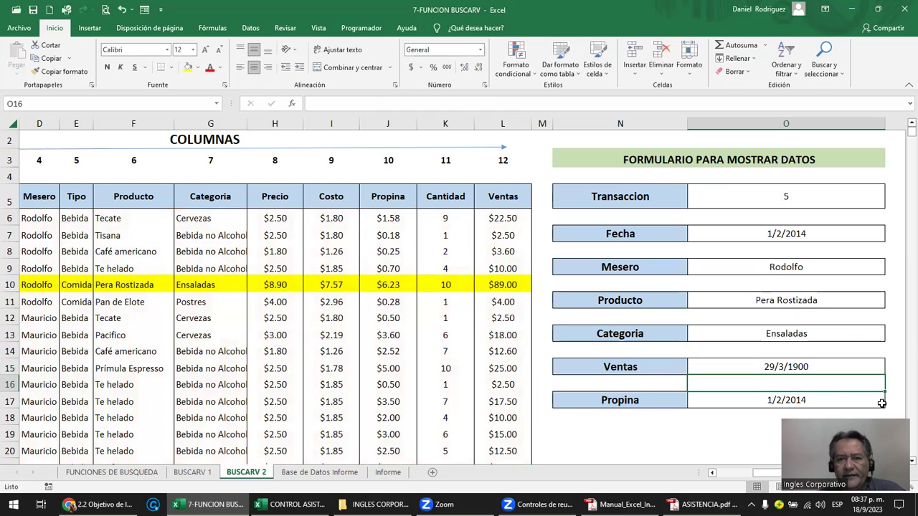
click(789, 367)
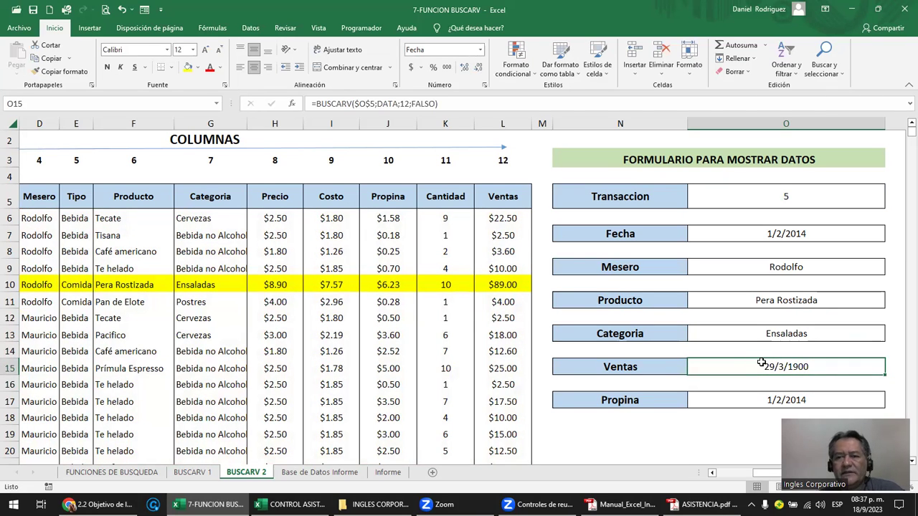
double_click(765, 367)
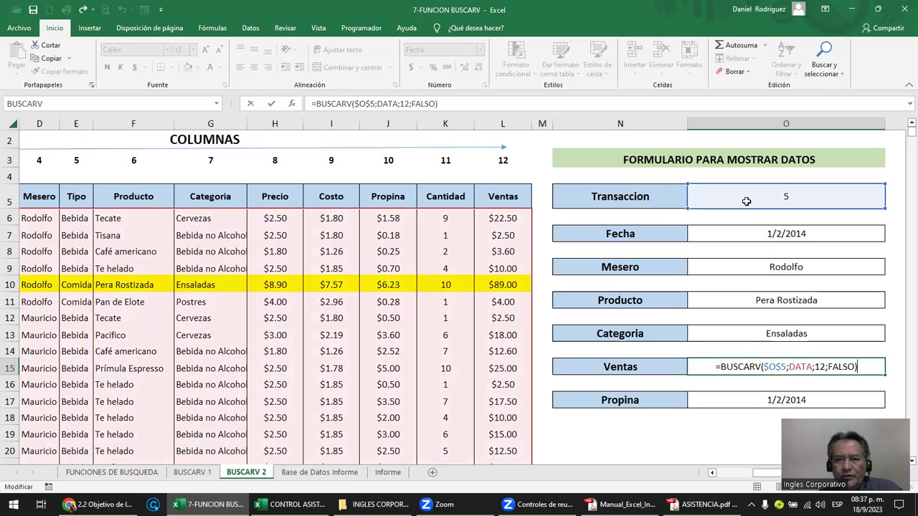
key(ctrl+Return)
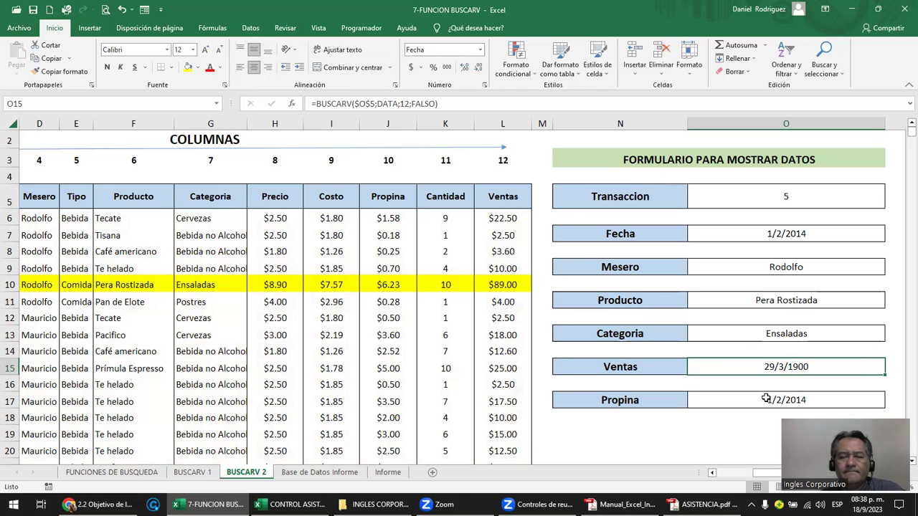
Format the Ventas value as Moneda currency so it shows $89.00.
click(481, 54)
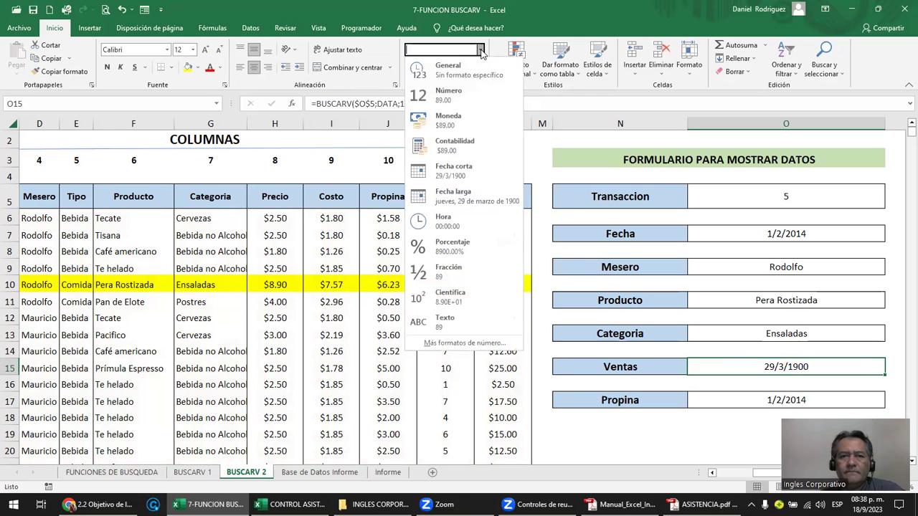
click(461, 126)
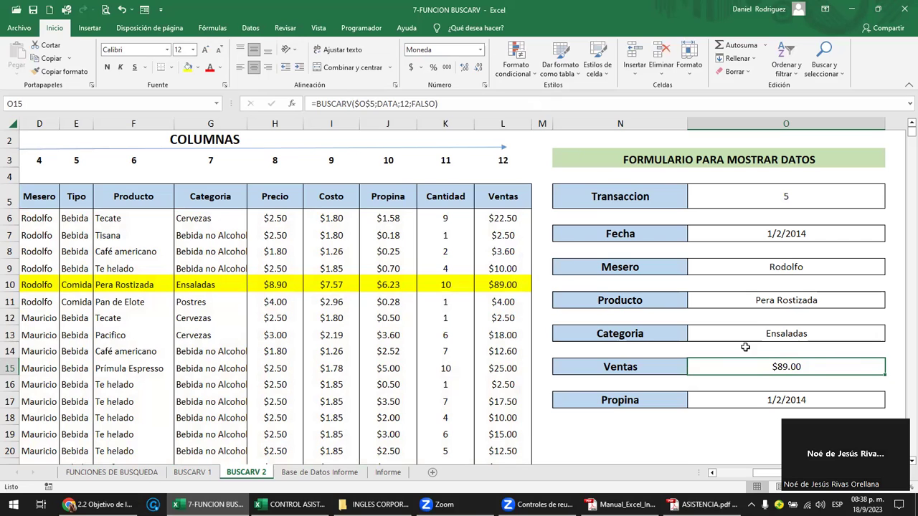
click(757, 401)
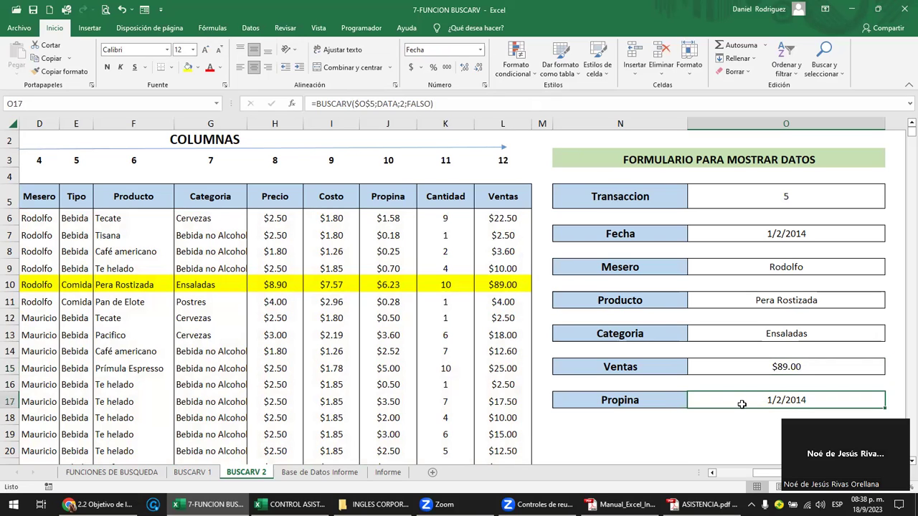
Change the Propina BUSCARV column index from 2 to 10 in O17.
double_click(751, 407)
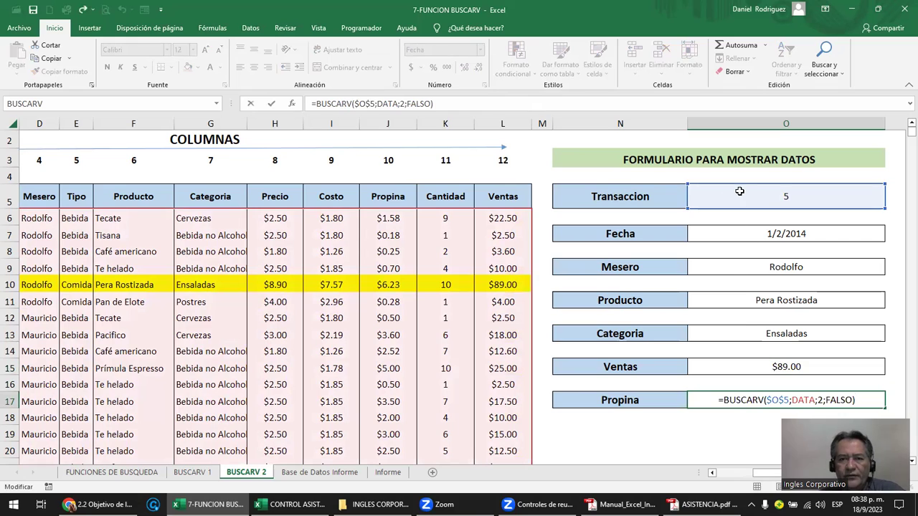
click(817, 400)
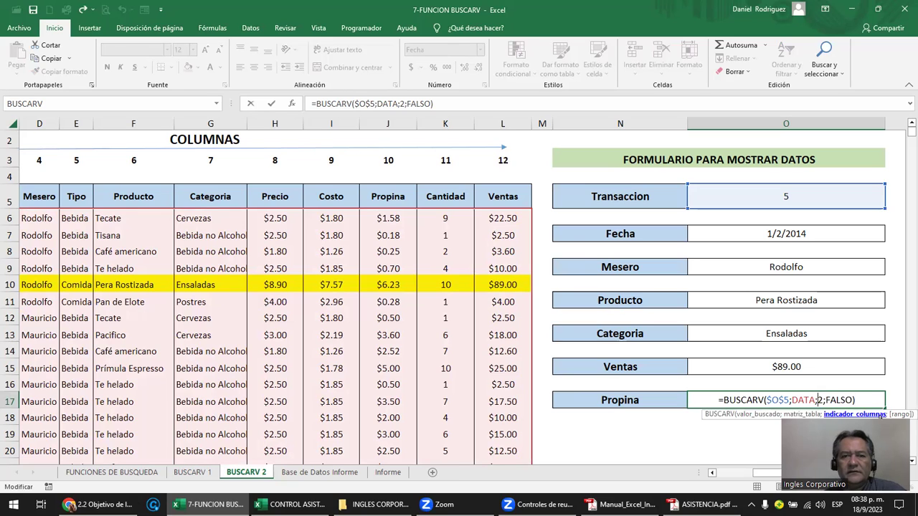
key(Delete)
text(10)
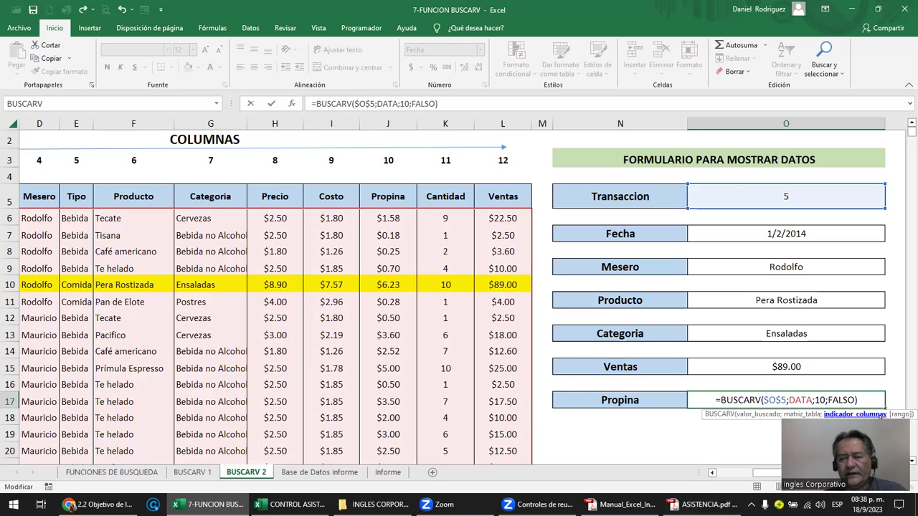
key(Return)
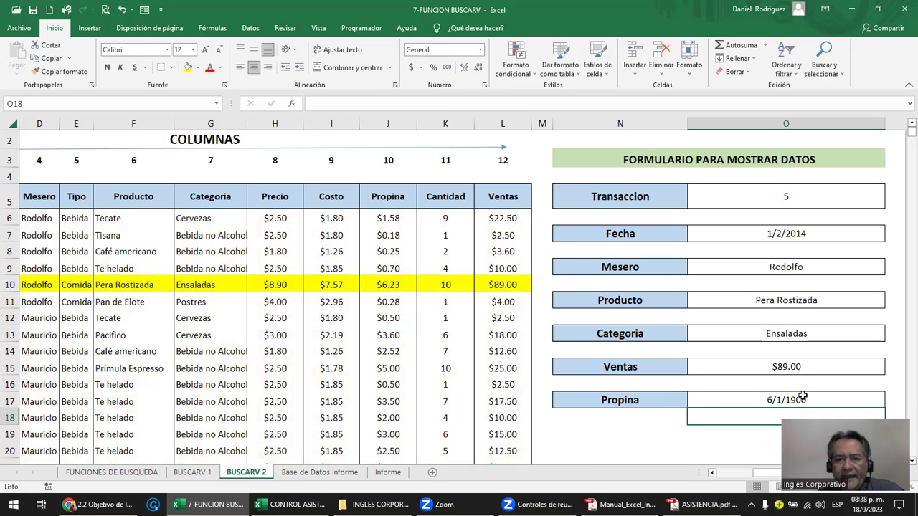
click(798, 399)
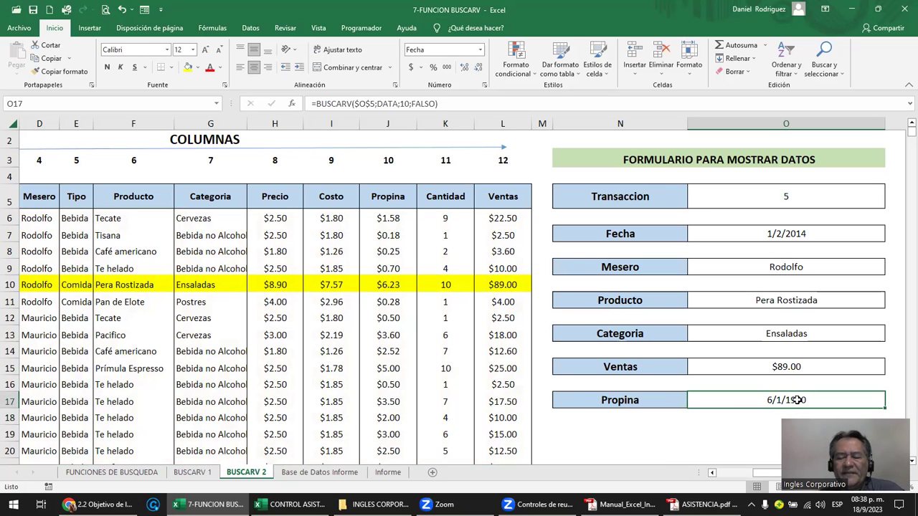
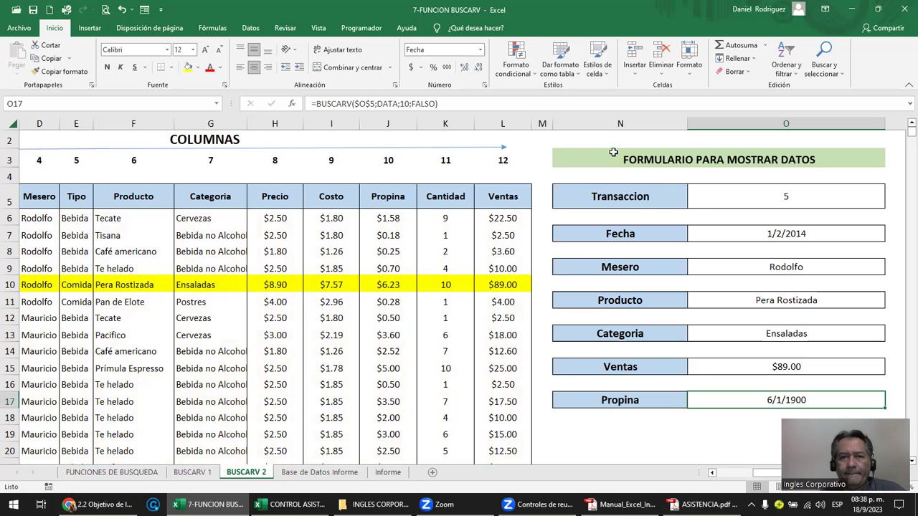
Format the Propina result as currency so it shows $6.23.
click(480, 50)
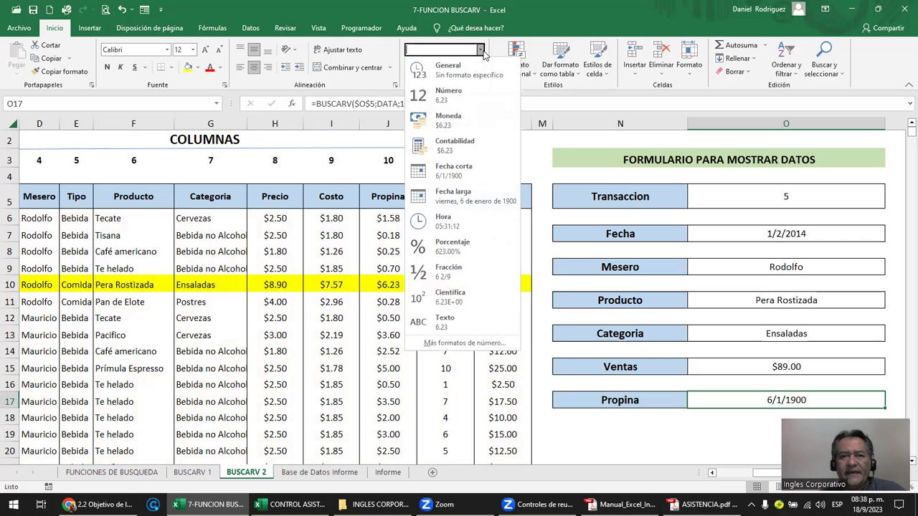
click(461, 128)
click(745, 427)
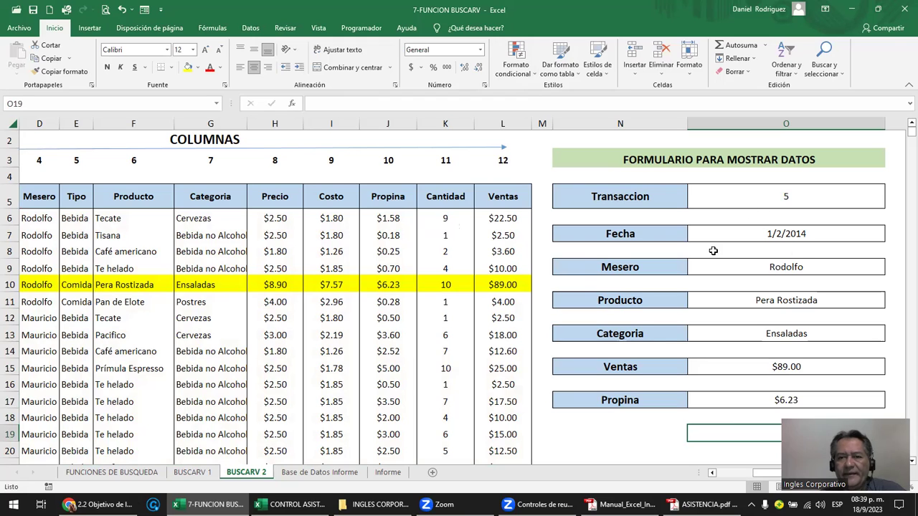
Format the Fecha result in O7 as a long date: sábado, 1 de febrero de 2014.
click(793, 237)
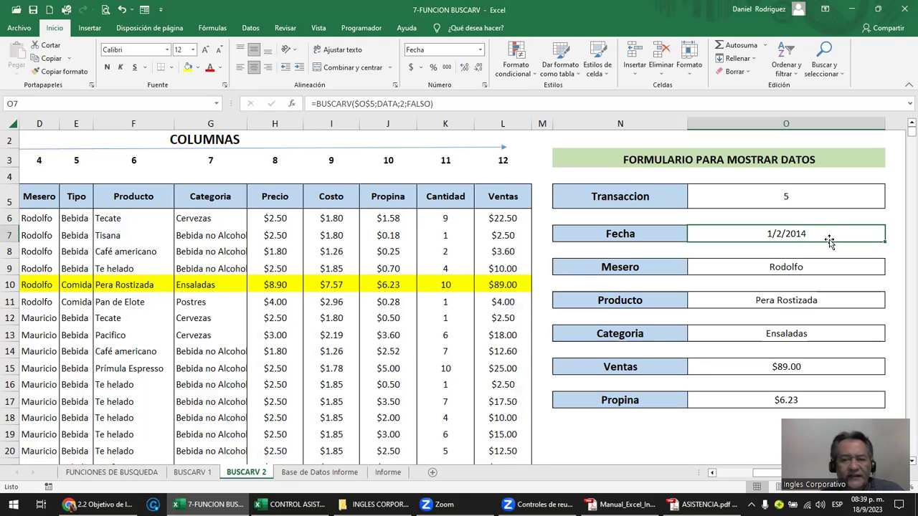
click(411, 67)
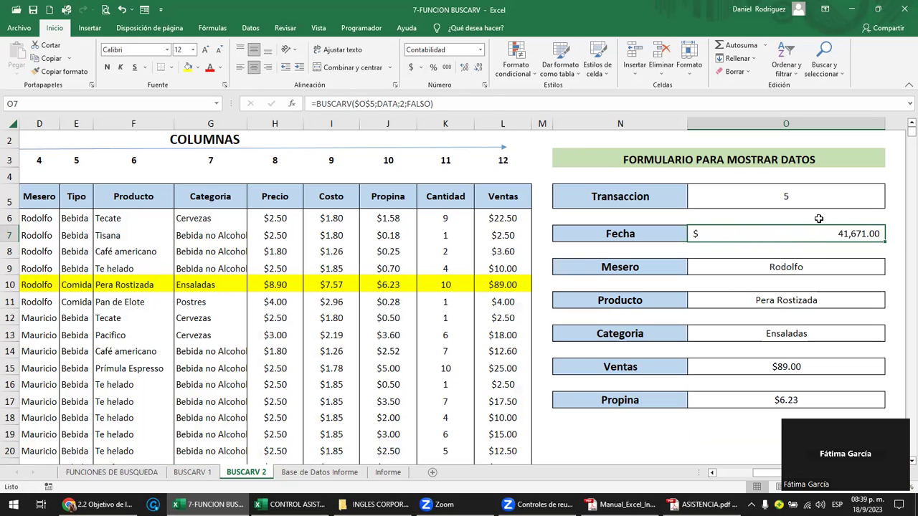
click(796, 367)
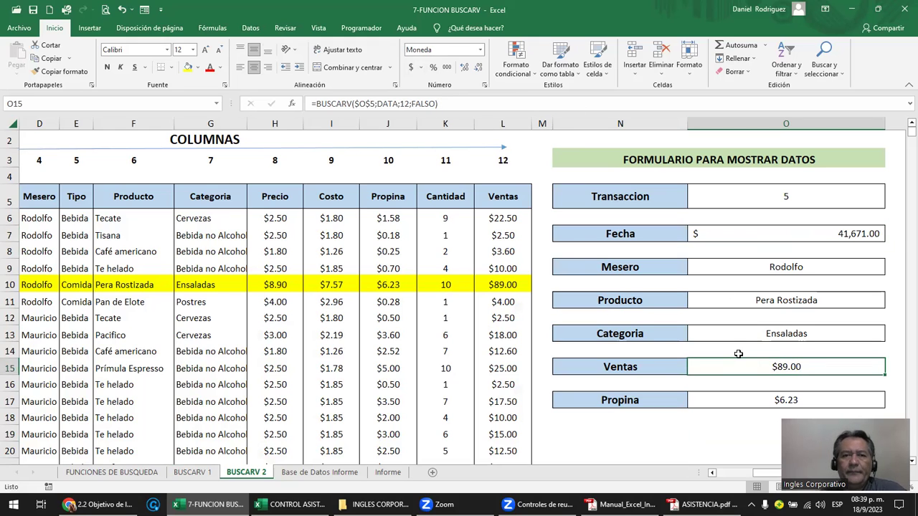
click(54, 73)
click(831, 235)
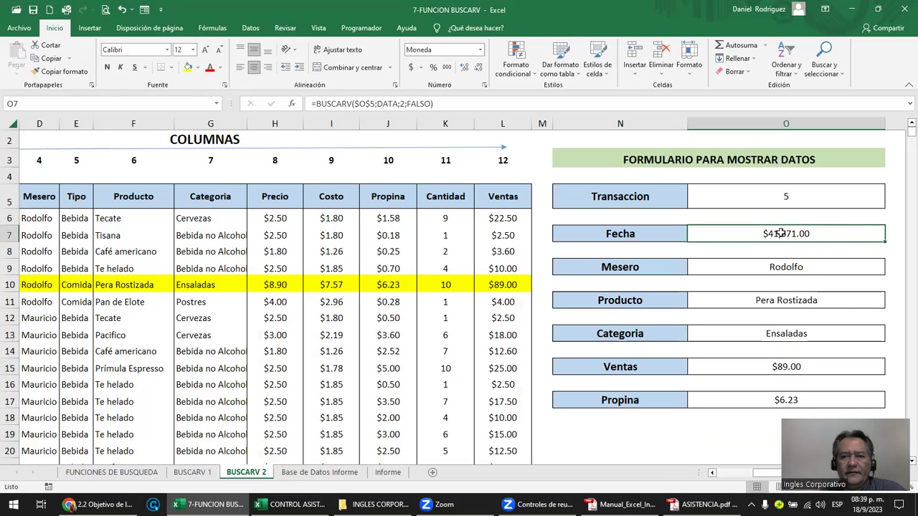
click(480, 49)
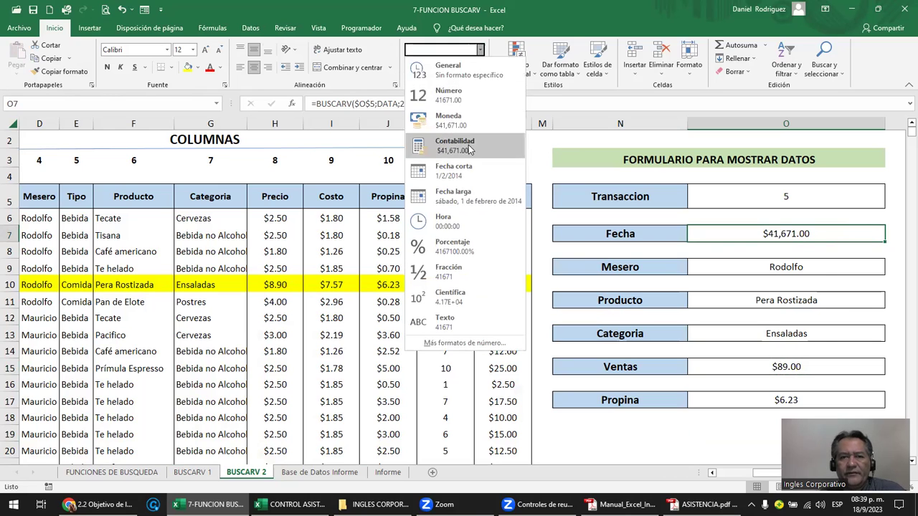
click(470, 194)
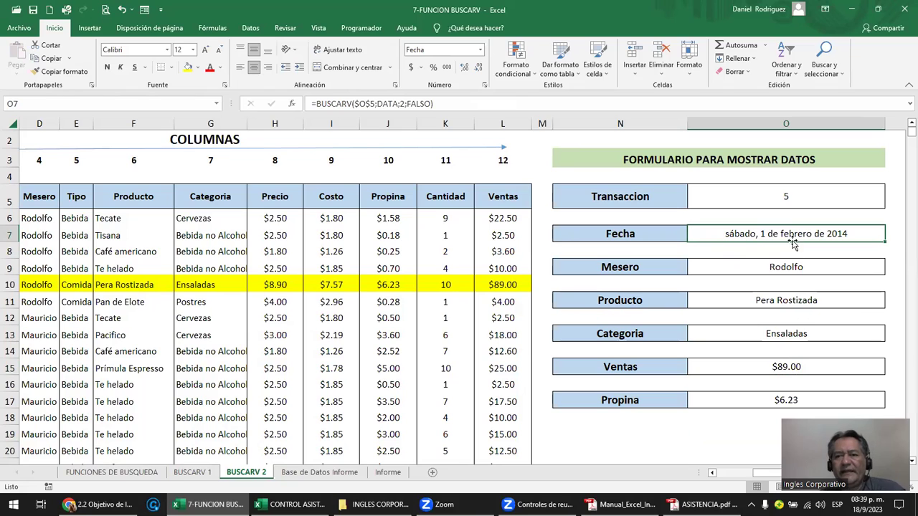
click(155, 223)
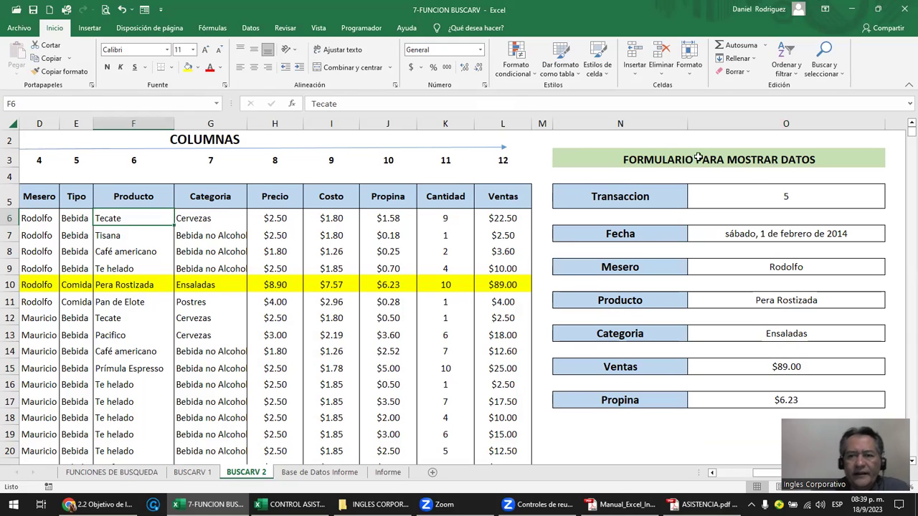
Enter 30000 and then 2 as the Transaccion value in O5.
click(757, 197)
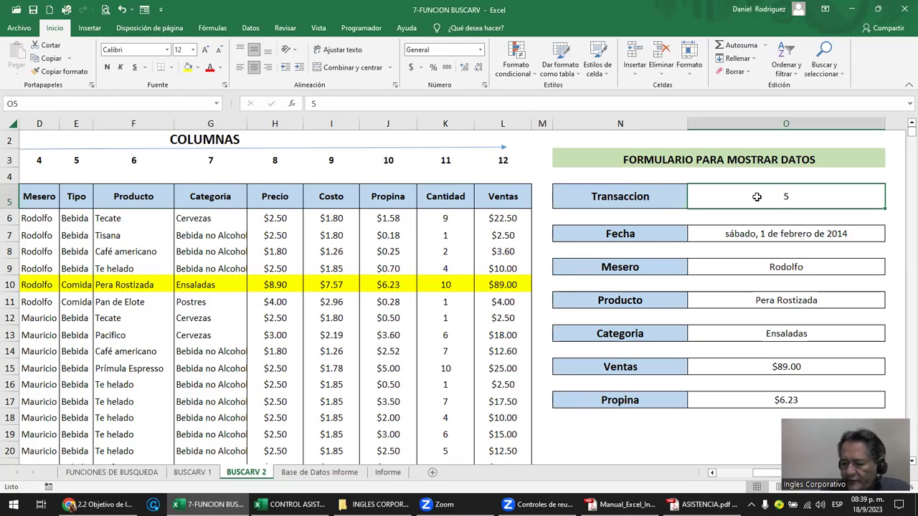
text(30000)
key(Return)
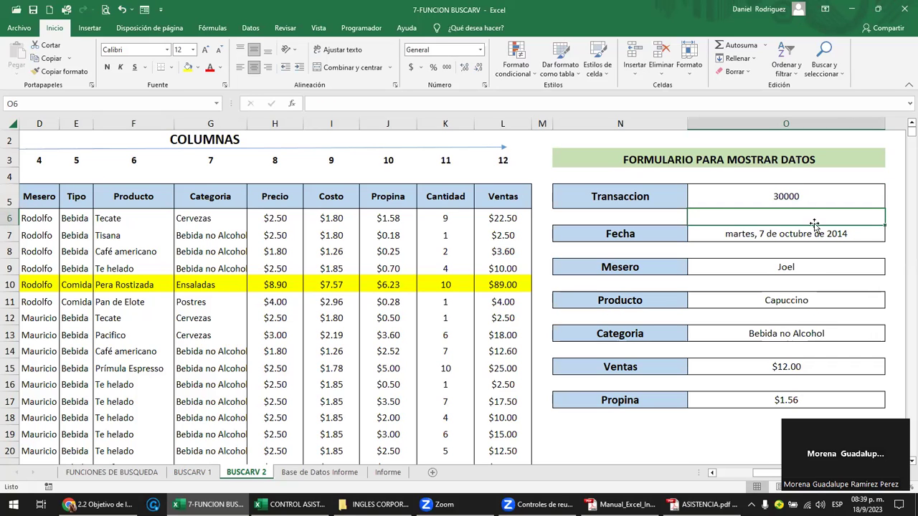
click(780, 235)
click(802, 267)
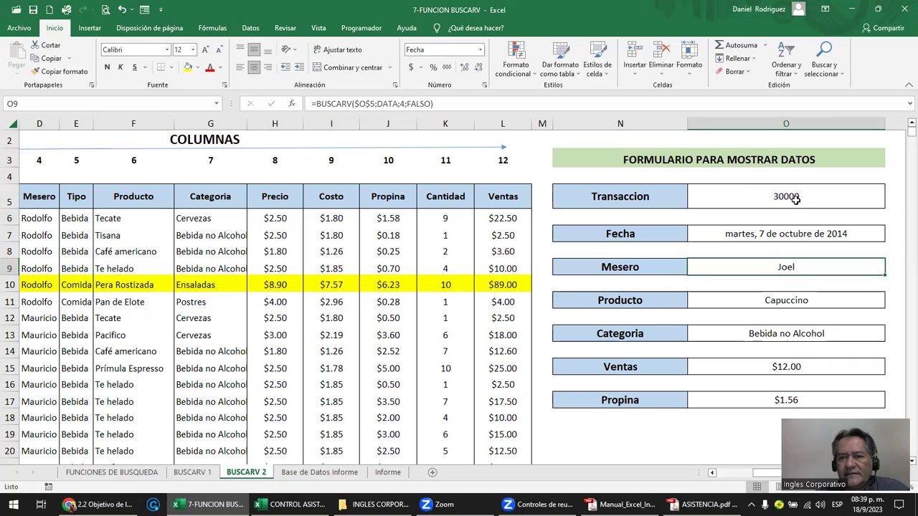
click(796, 198)
text(2)
key(Return)
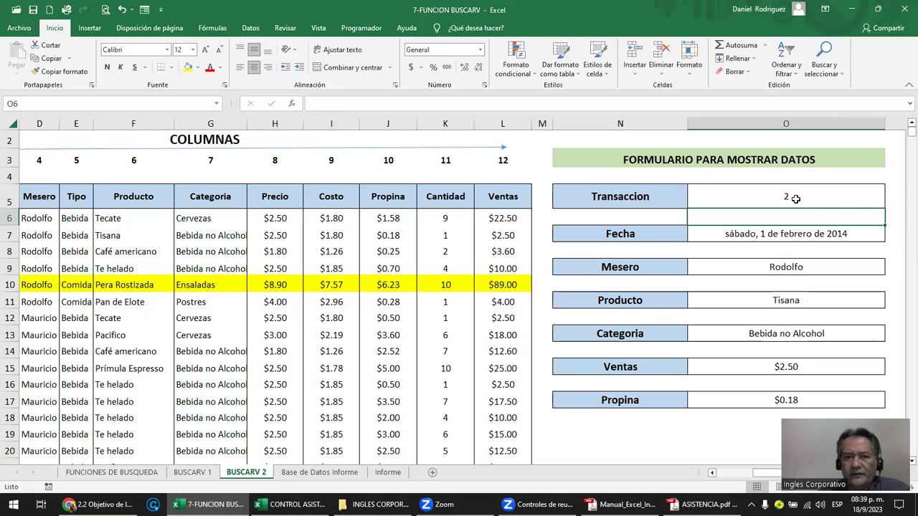
Change transaction 2's waiter to YO and confirm the Mesero result updates.
click(506, 236)
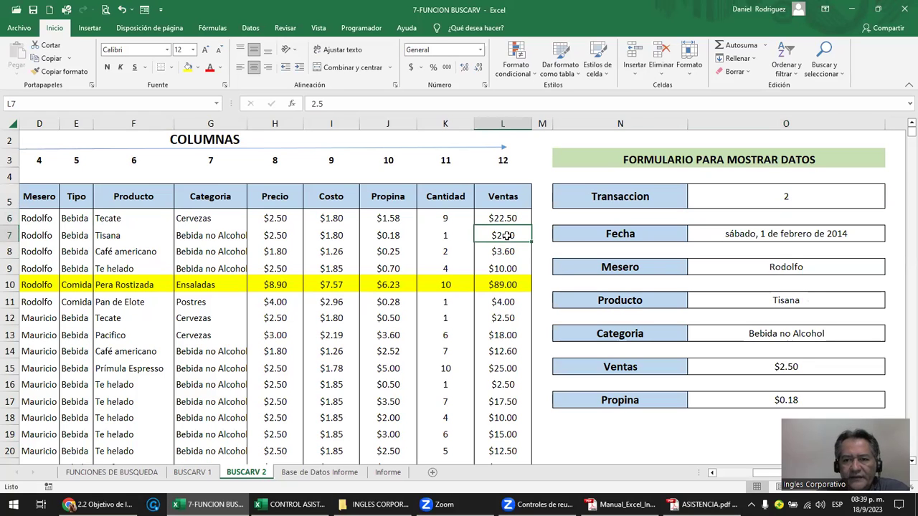
key(Left)
key(Left)
key(Left)
key(Left)
key(Left)
key(Left)
key(Left)
key(Left)
key(Left)
key(Left)
key(Right)
key(Right)
key(Right)
key(Right)
key(Right)
key(Left)
key(Left)
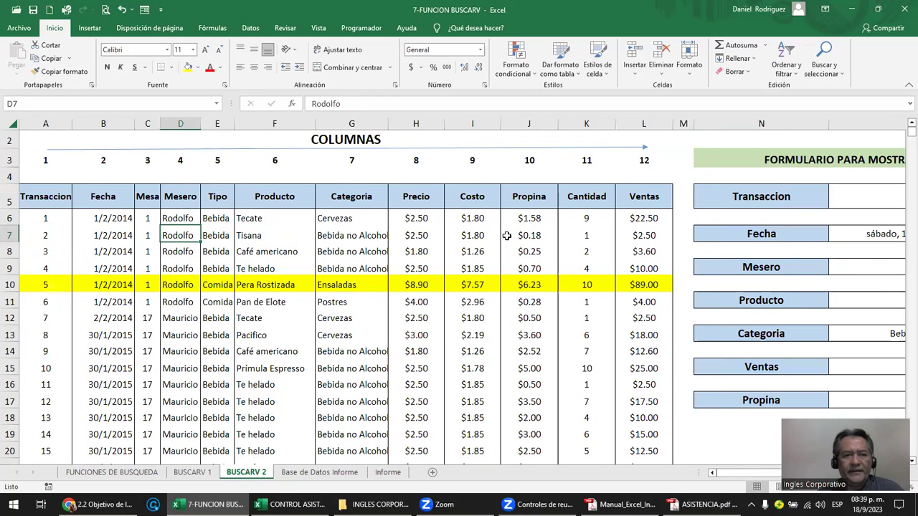
text(YO)
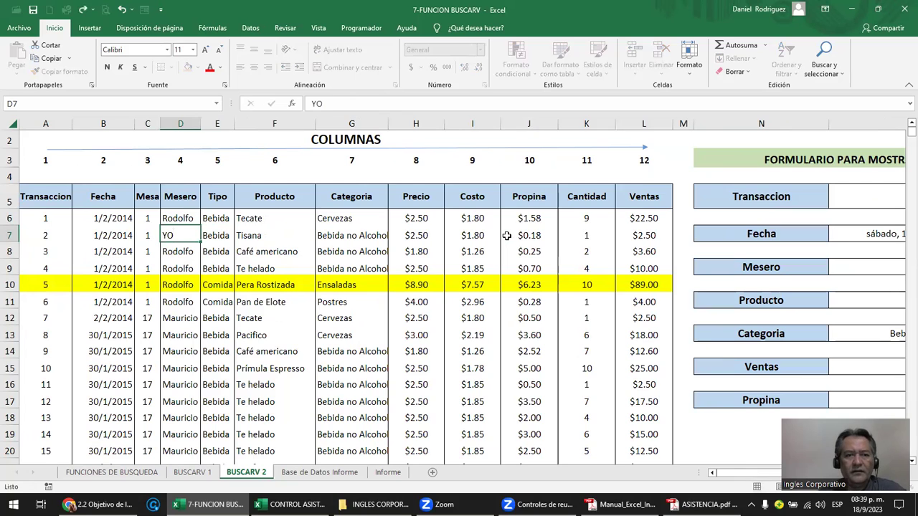
key(Right)
key(Right)
key(Right)
key(Right)
key(Right)
key(Right)
key(Right)
key(Right)
key(Right)
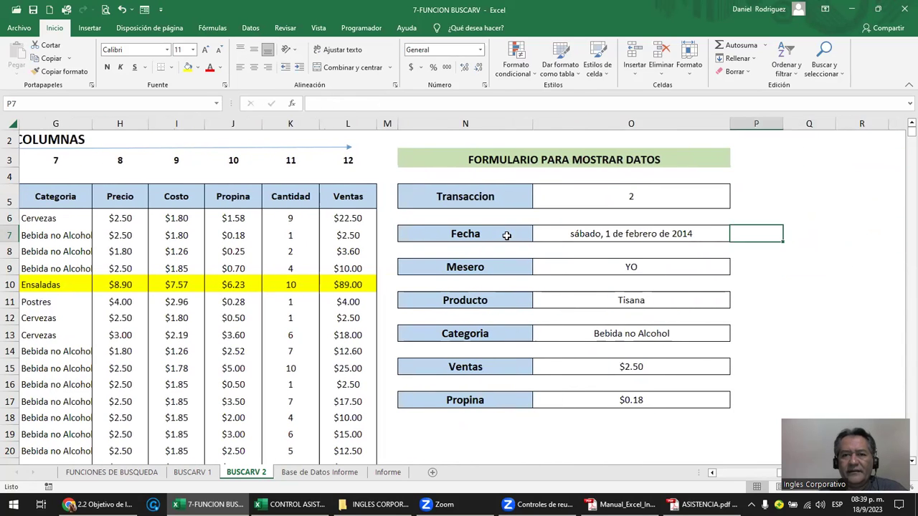
click(642, 268)
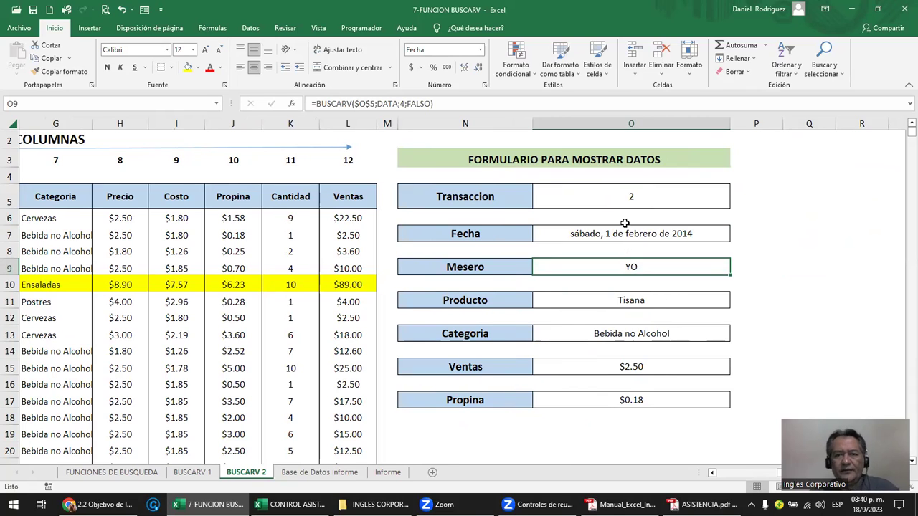
Enter A as the Transaccion value so every lookup shows #N/D.
click(630, 200)
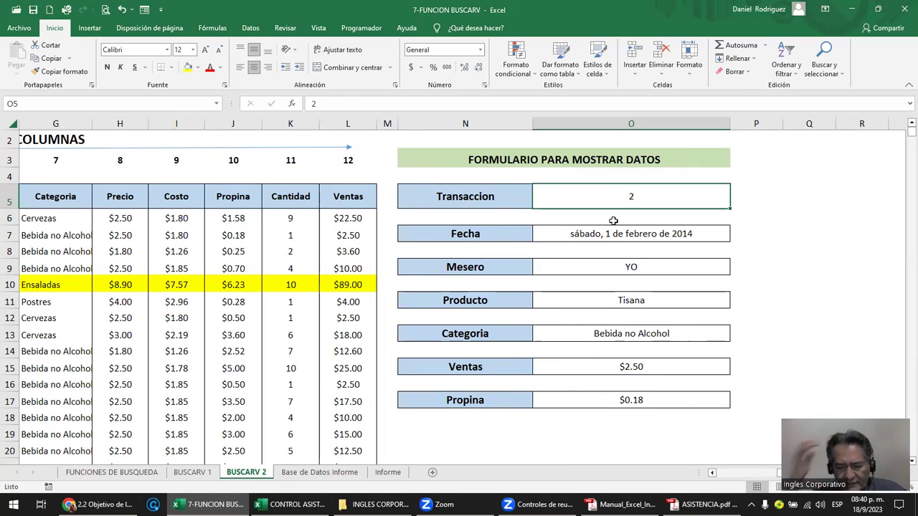
text(A)
key(Return)
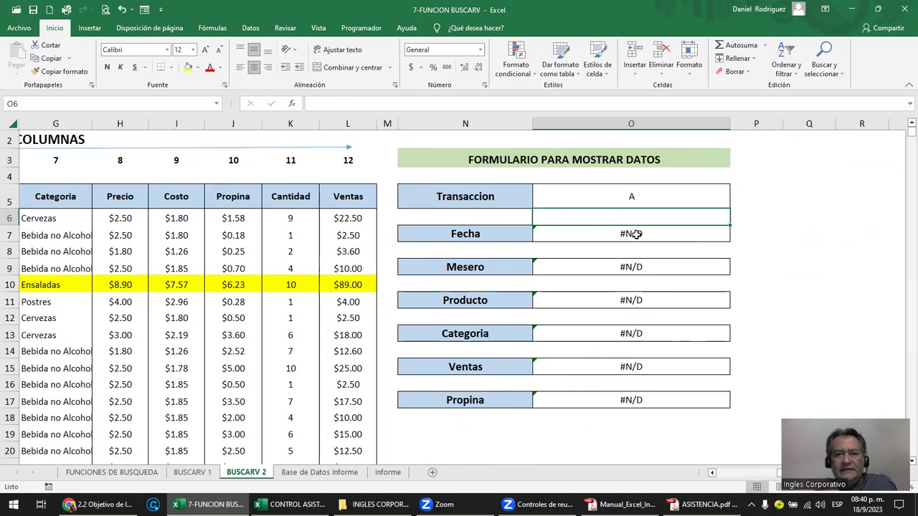
click(674, 192)
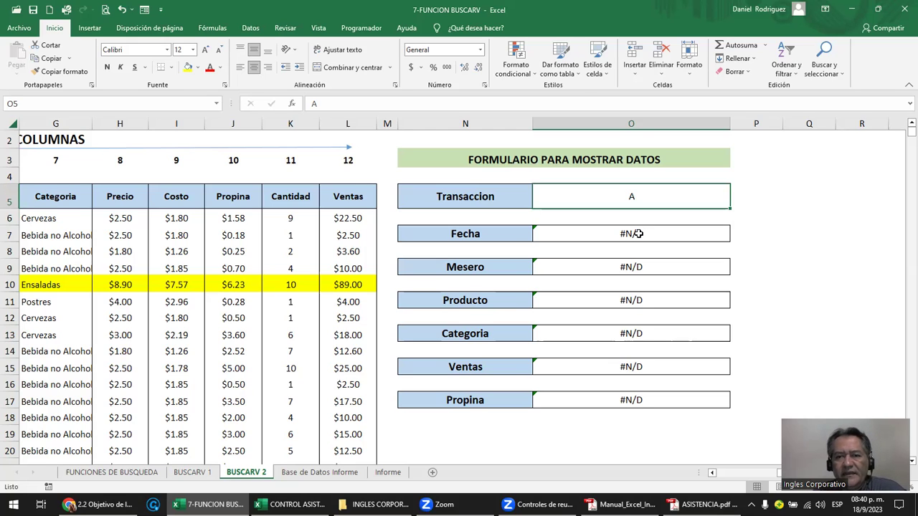
Wrap the Fecha BUSCARV formula in O7 with an error handler returning "NO ADMITIDO".
double_click(657, 233)
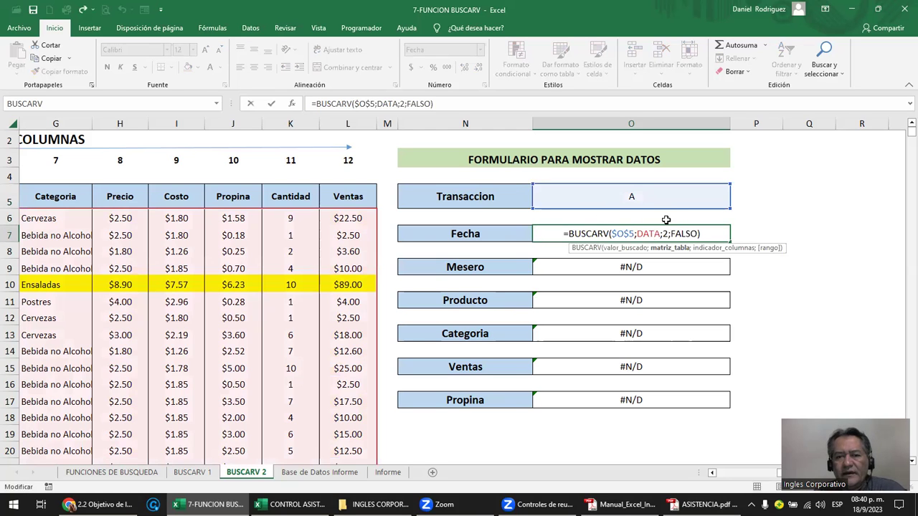
click(569, 234)
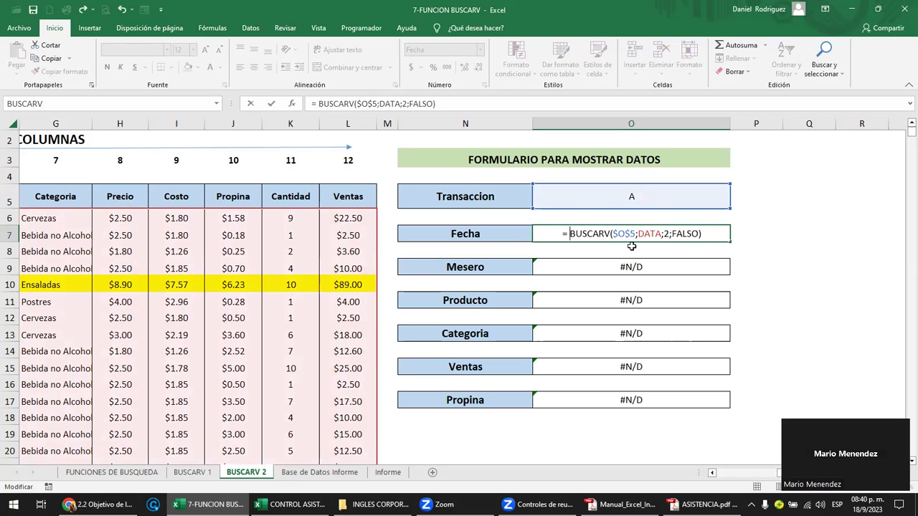
text(SI.ERRO)
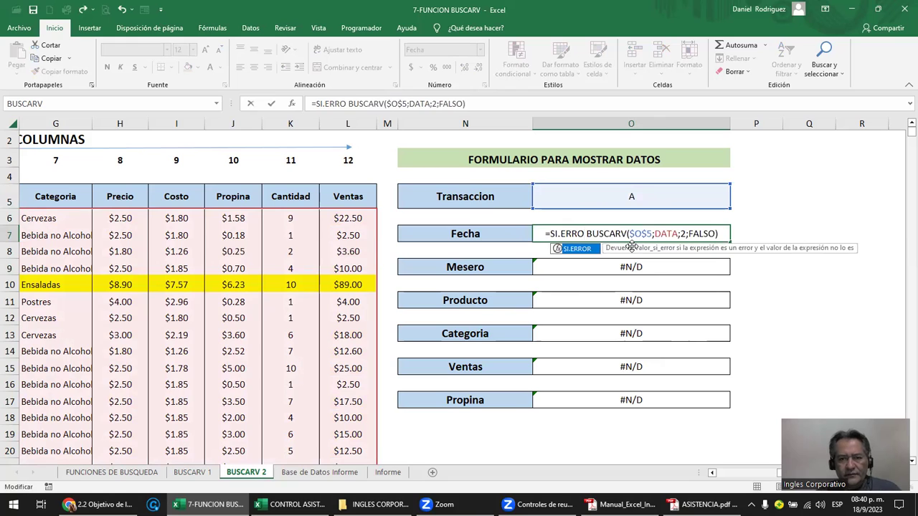
text( ()
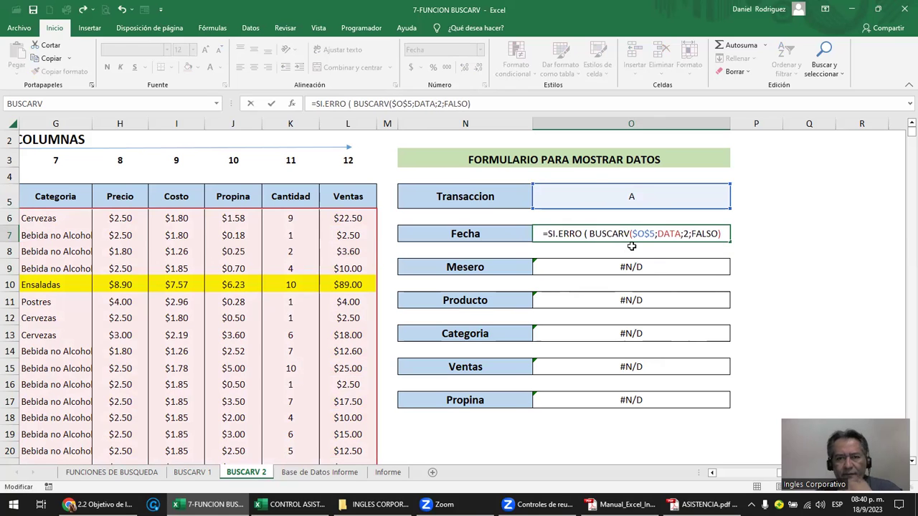
key(Right)
key(Right)
key(Right)
key(Right)
key(Right)
key(Right)
key(Right)
key(Right)
key(Right)
key(Right)
key(Right)
key(Right)
text(; "NO)
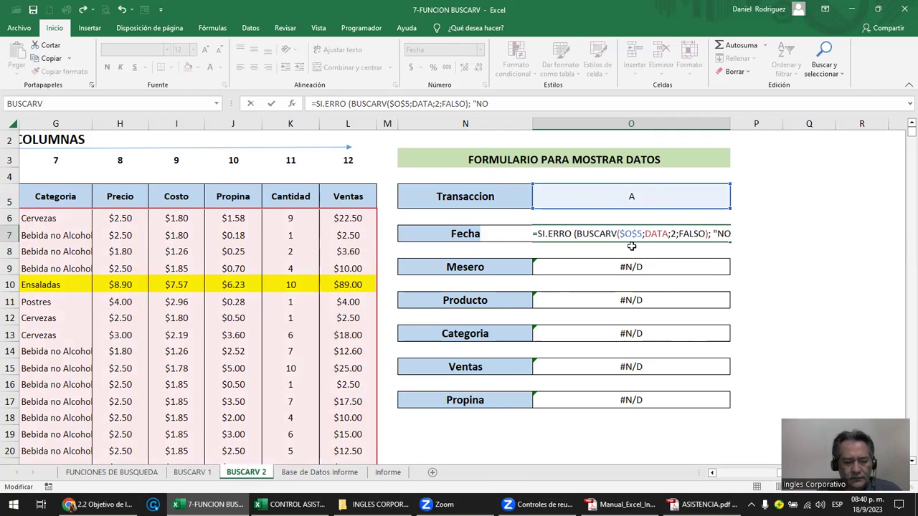
text( ADMITIDO")
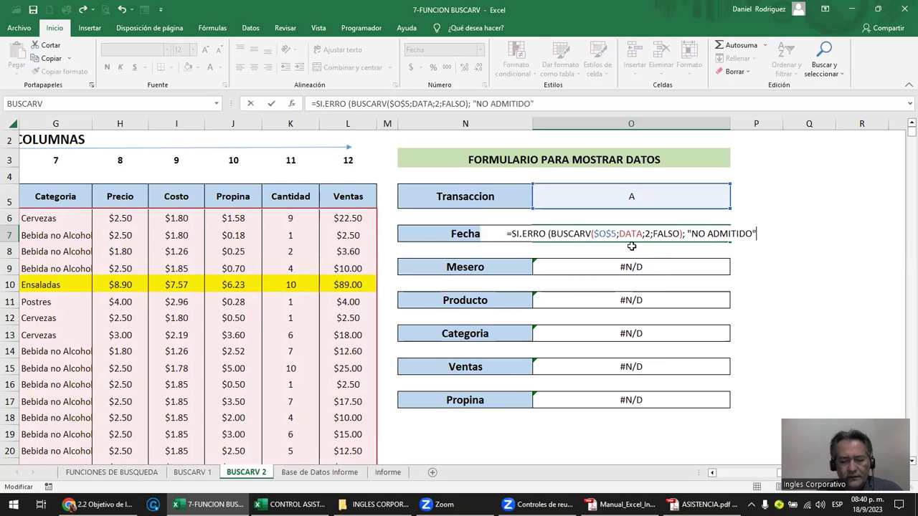
text())
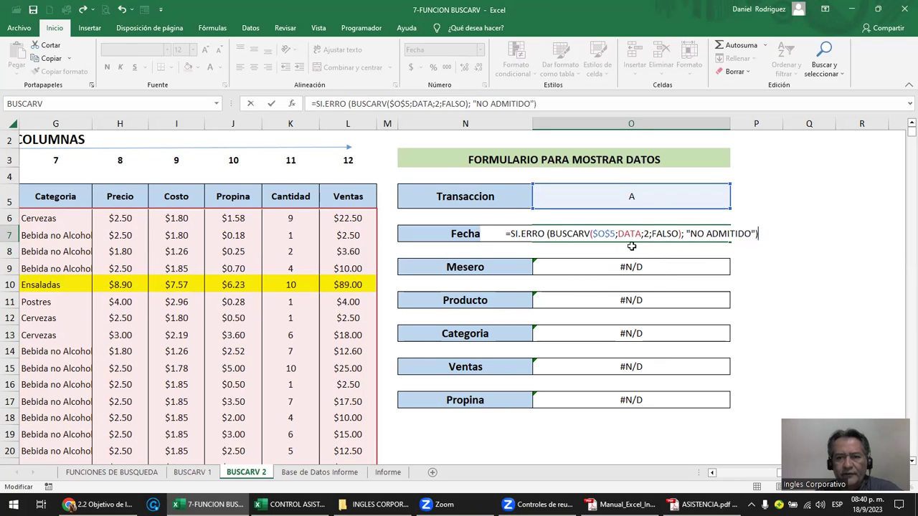
key(Return)
key(Return)
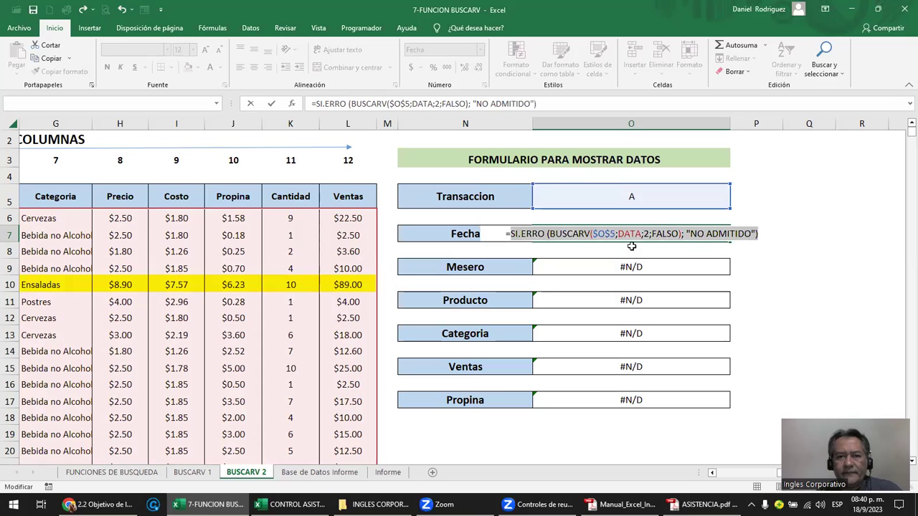
Correct the function name to SI.ERROR and review the finished Fecha formula.
click(543, 233)
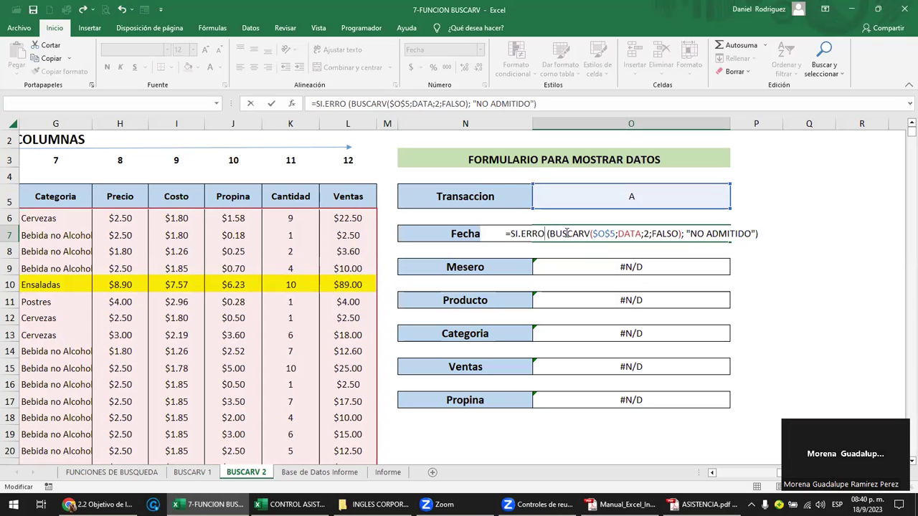
text(R)
key(Return)
key(Return)
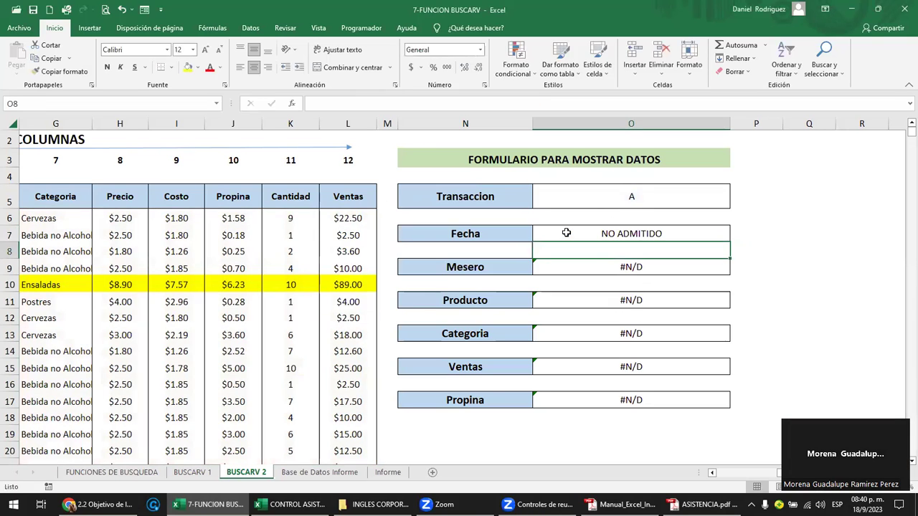
click(617, 234)
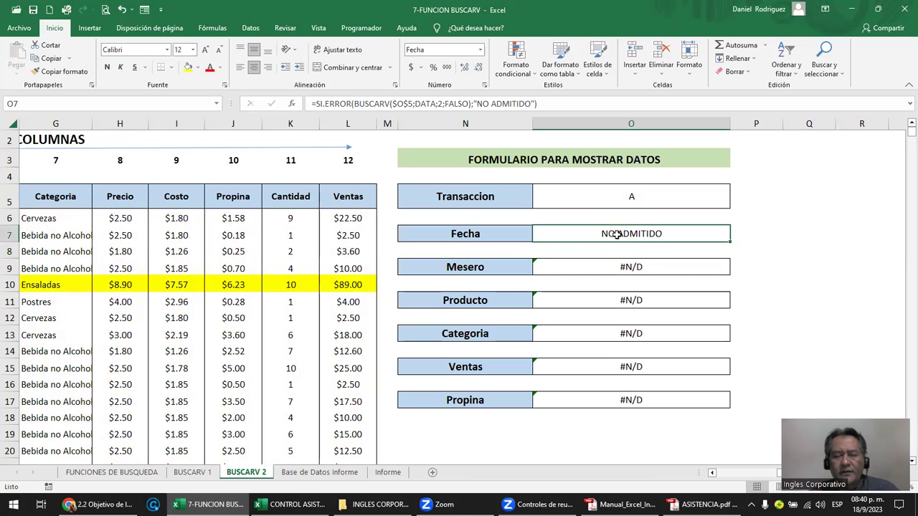
key(F2)
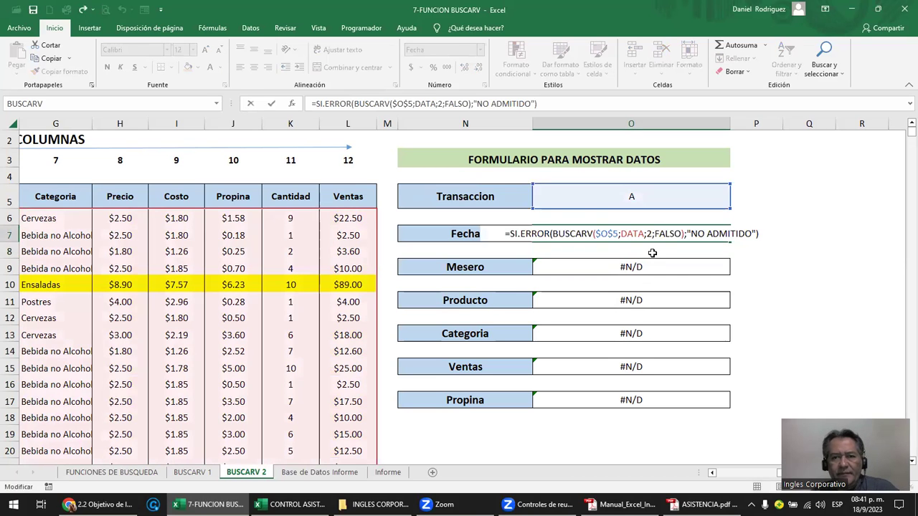
key(Escape)
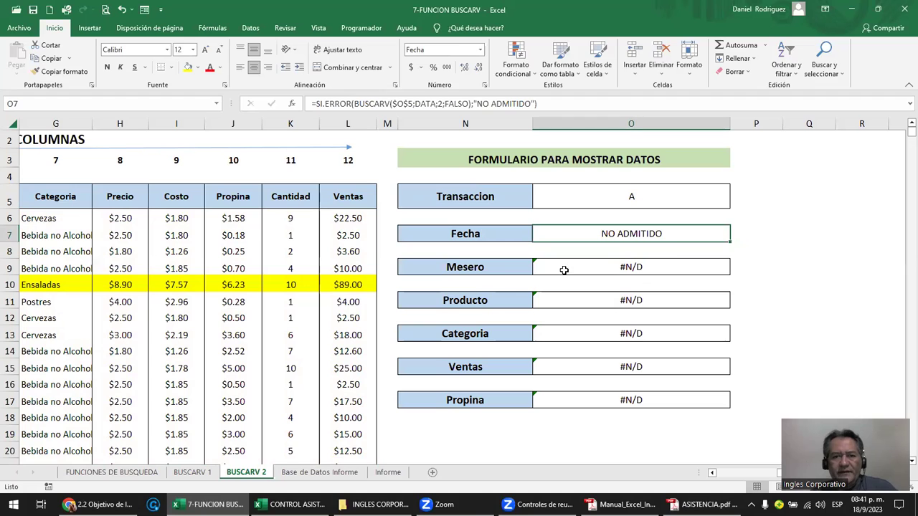
Write column numbers 4, 6 and 7 in column P beside Mesero, Producto and Categoria.
click(597, 268)
key(F2)
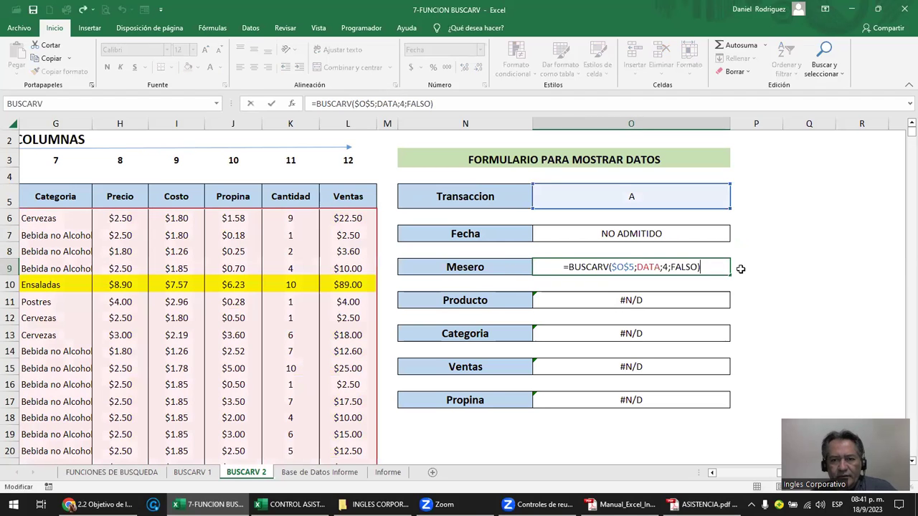
key(Escape)
click(748, 266)
text(4)
key(Return)
double_click(680, 301)
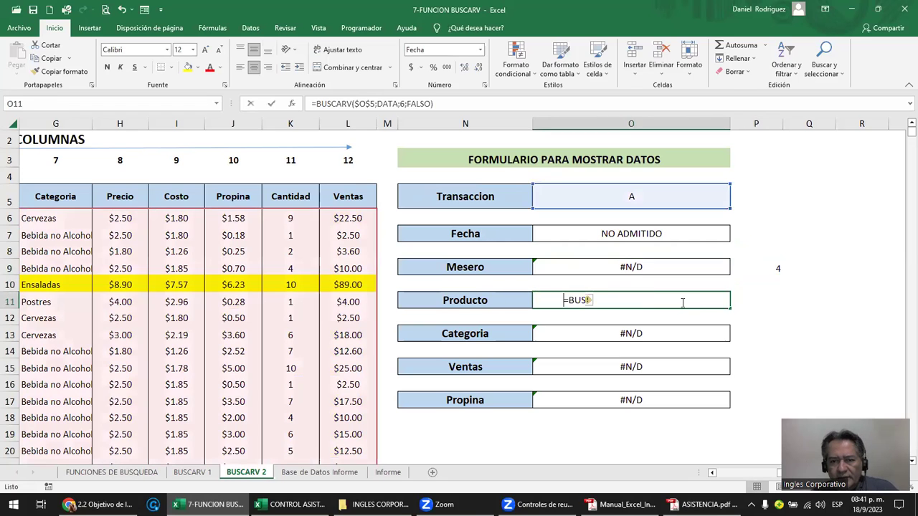
key(Escape)
click(757, 303)
text(6)
key(Return)
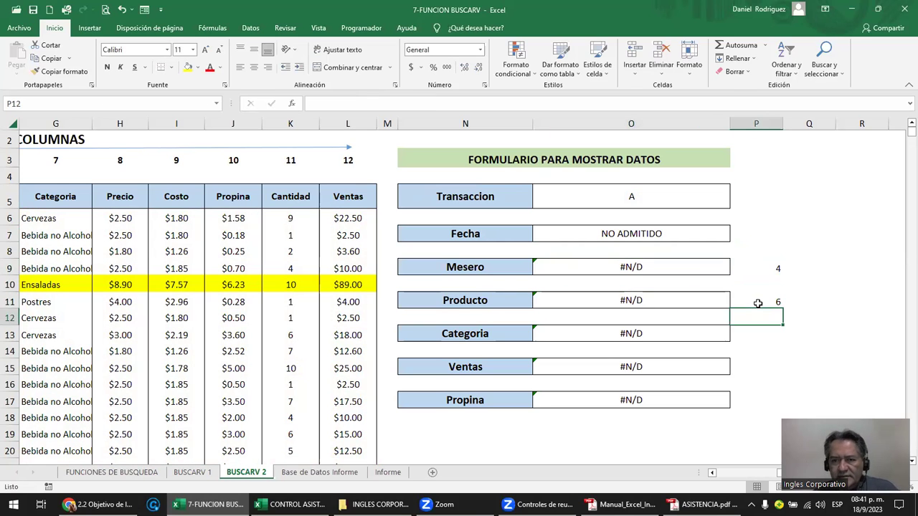
double_click(655, 332)
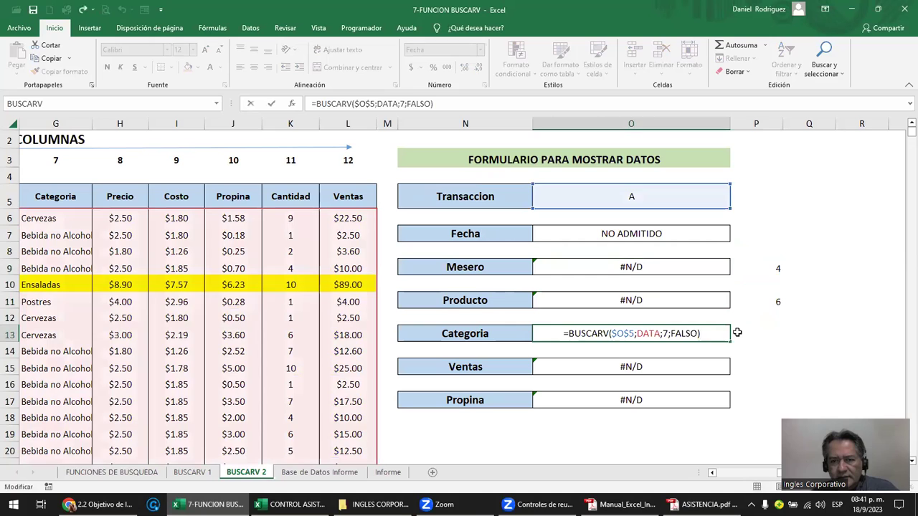
key(Escape)
click(764, 332)
text(7)
key(Return)
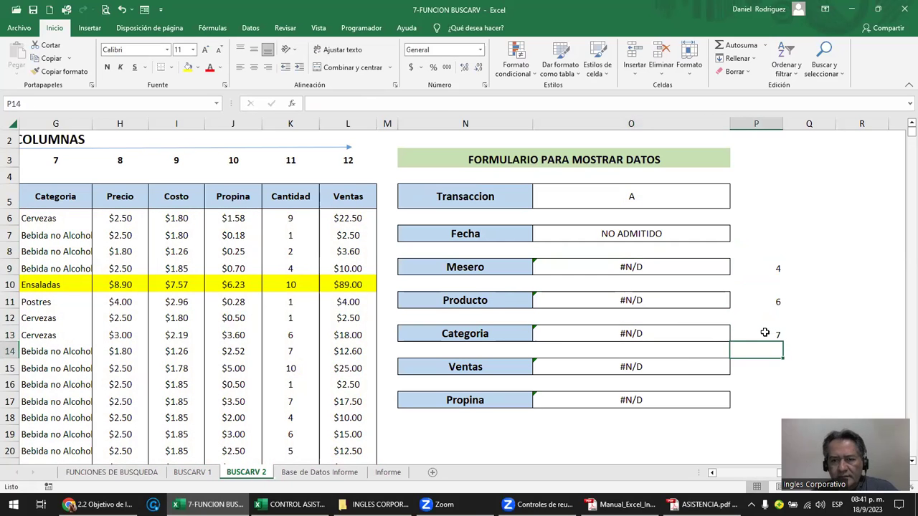
Write column numbers 12 and 10 in column P beside Ventas and Propina.
click(697, 365)
double_click(699, 363)
key(Escape)
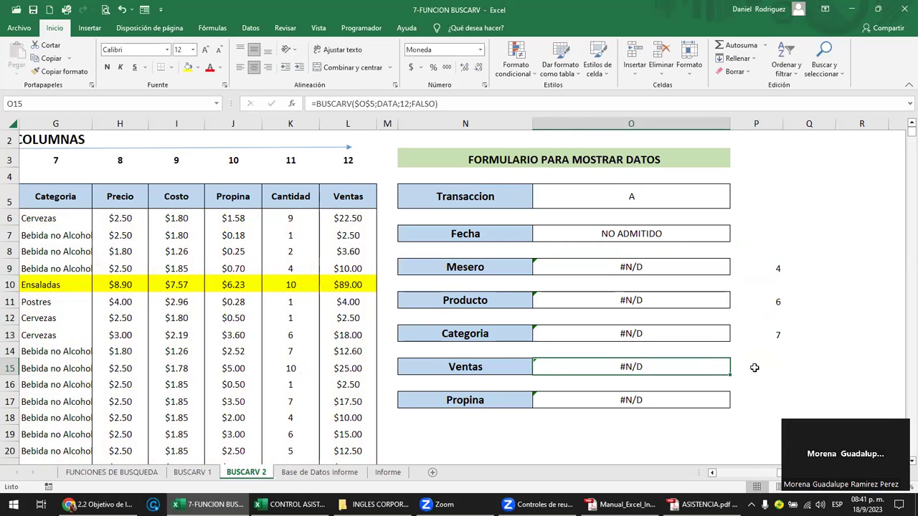
click(755, 367)
text(12)
key(Return)
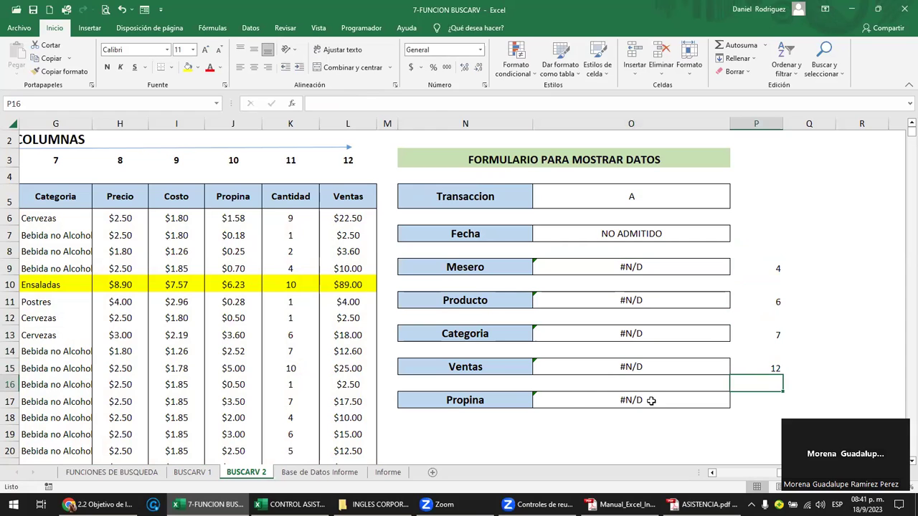
click(650, 400)
double_click(647, 399)
key(Escape)
click(754, 393)
text(1)
key(Return)
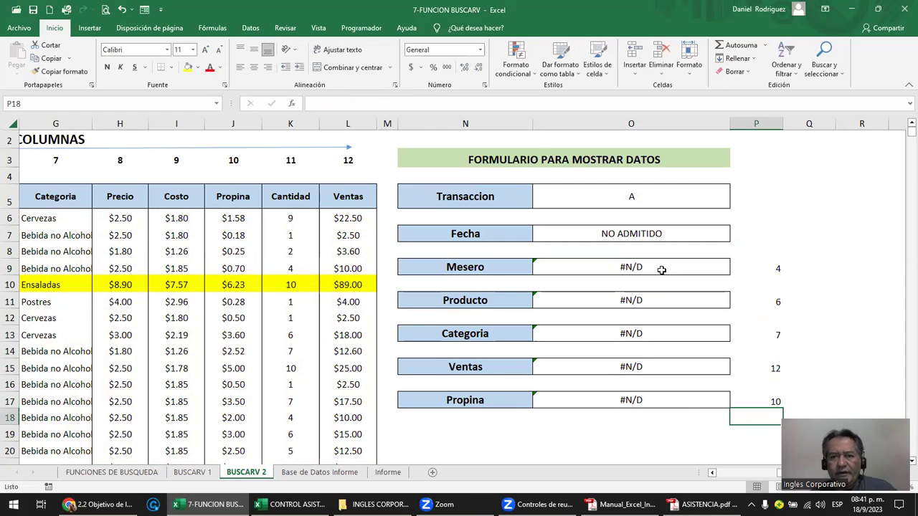
Copy the Fecha SI.ERROR formula from O7 into Mesero, Producto, Categoria and Ventas.
double_click(642, 235)
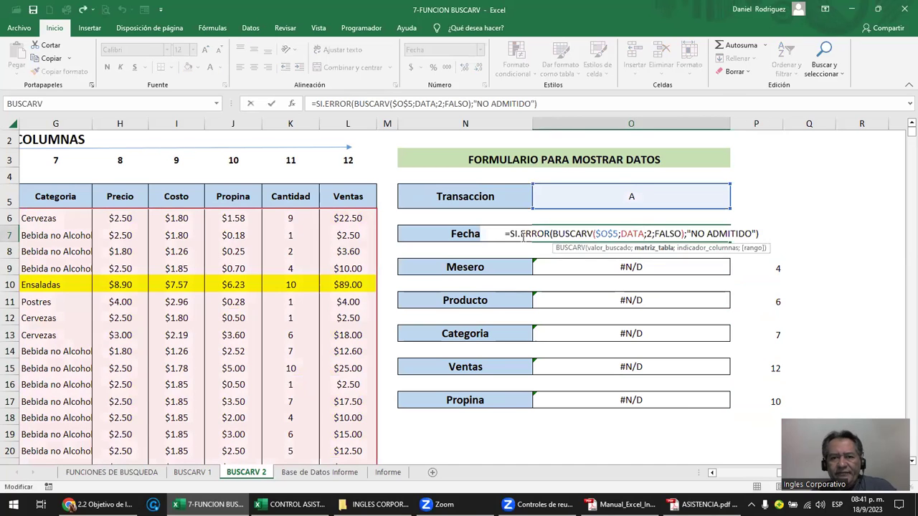
key(Escape)
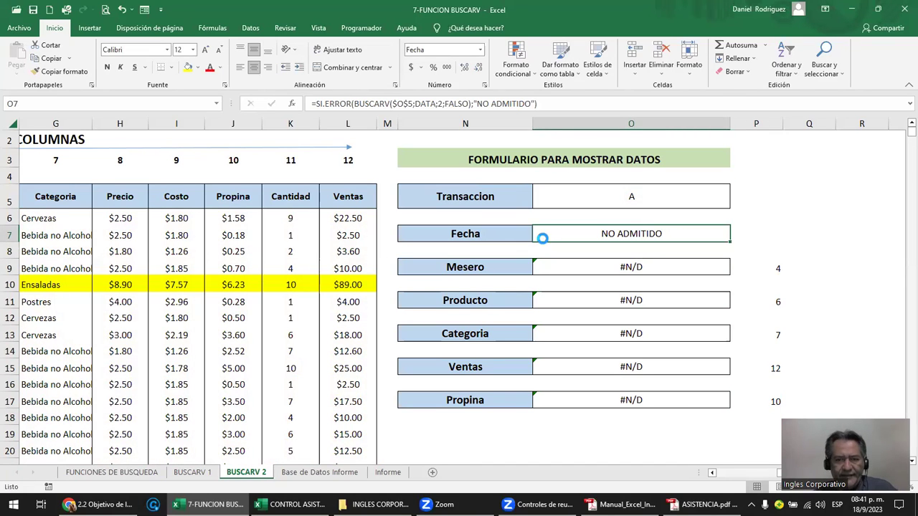
key(ctrl+c)
key(Down)
key(Down)
key(ctrl+v)
key(ctrl+c)
key(Down)
key(Down)
key(ctrl+v)
key(ctrl+c)
key(Down)
key(Down)
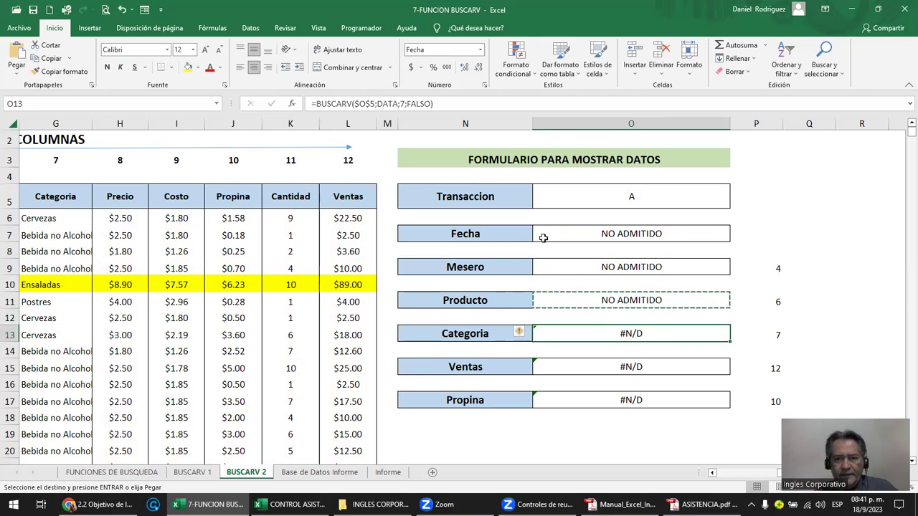
key(Return)
key(ctrl+c)
key(Down)
key(Down)
key(Return)
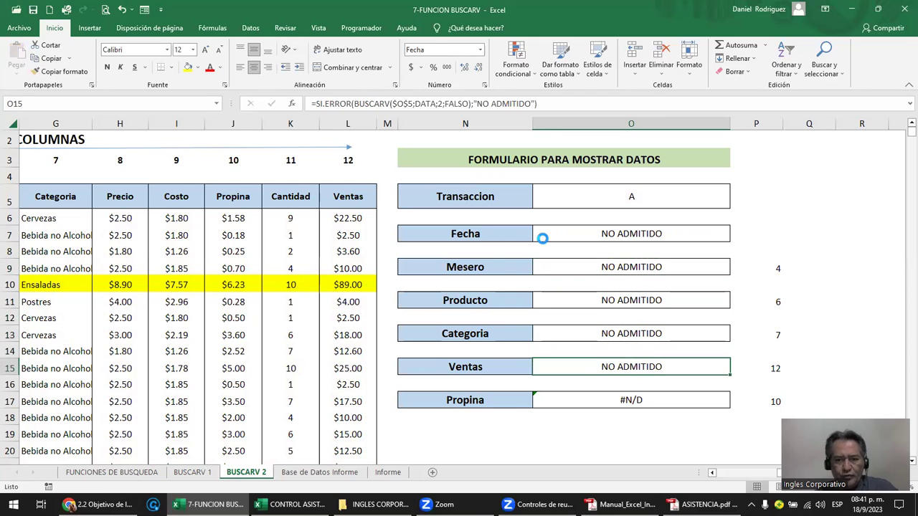
Paste the error-handling formula into Propina and note column 2 beside Fecha in P7.
key(ctrl+c)
key(Down)
key(Down)
key(Return)
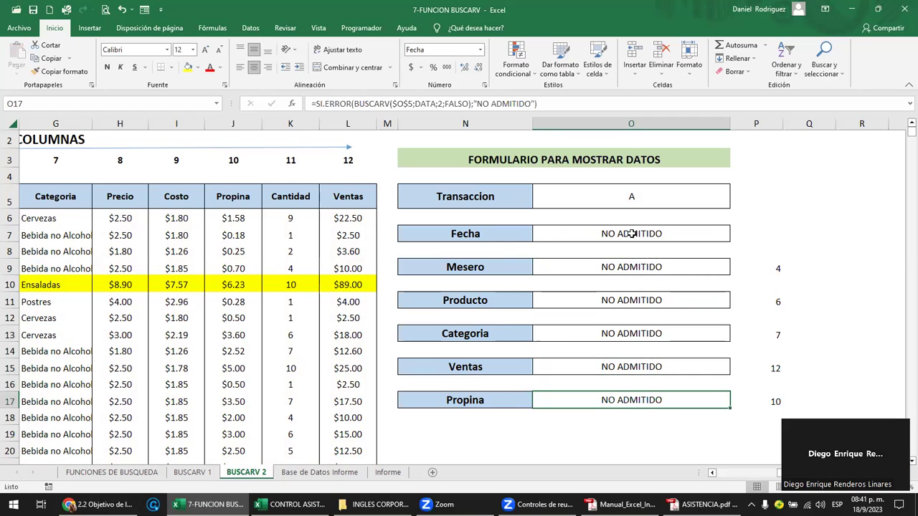
double_click(631, 234)
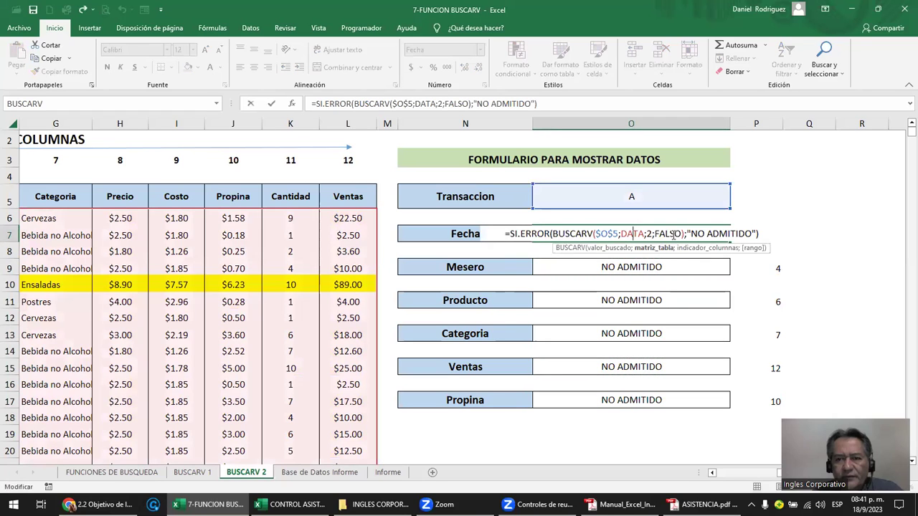
key(Escape)
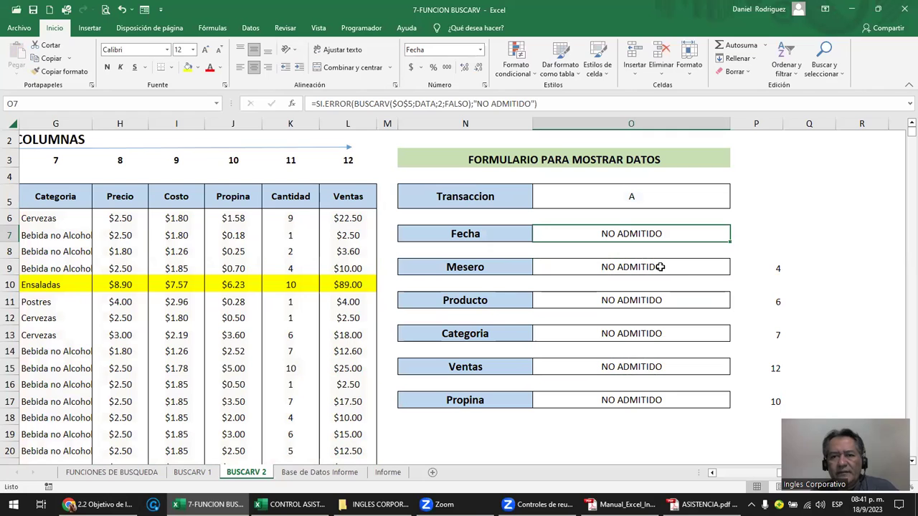
click(750, 234)
text(2)
key(Return)
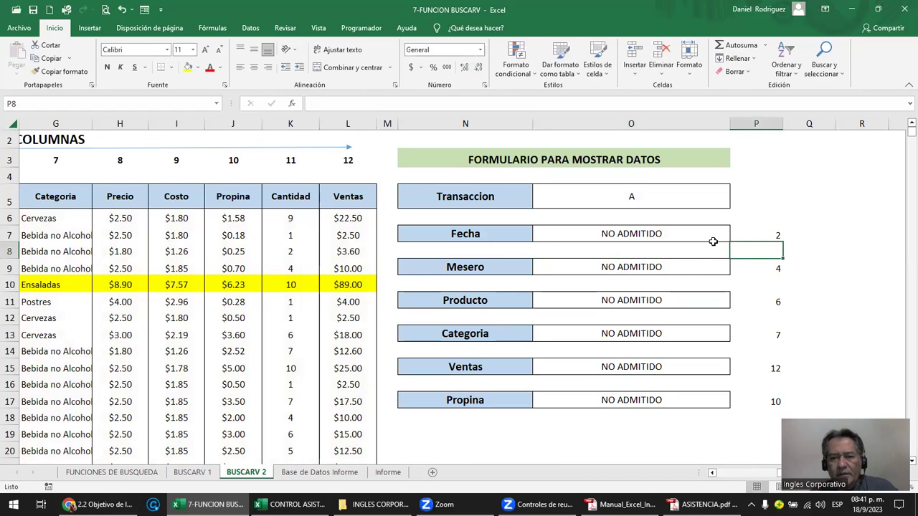
Change the Mesero and Producto lookups to use column indexes 4 and 6.
click(680, 257)
double_click(665, 263)
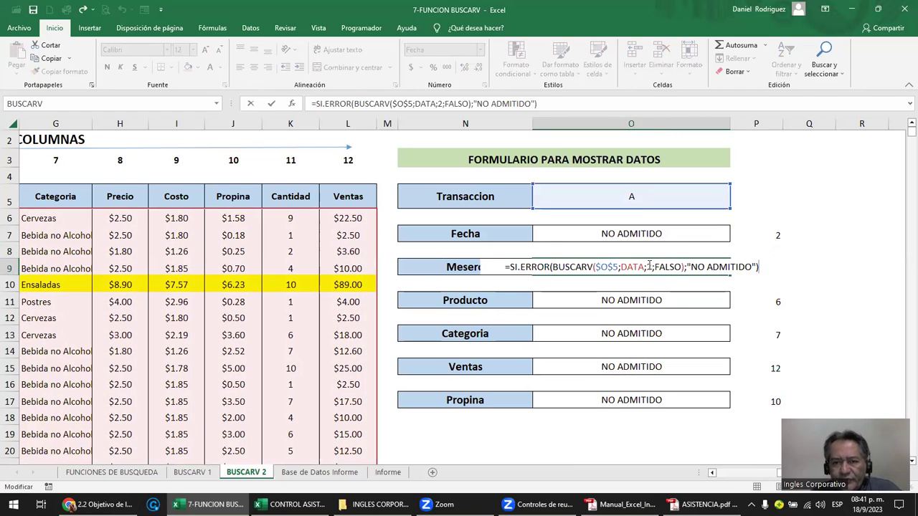
click(648, 267)
text(4)
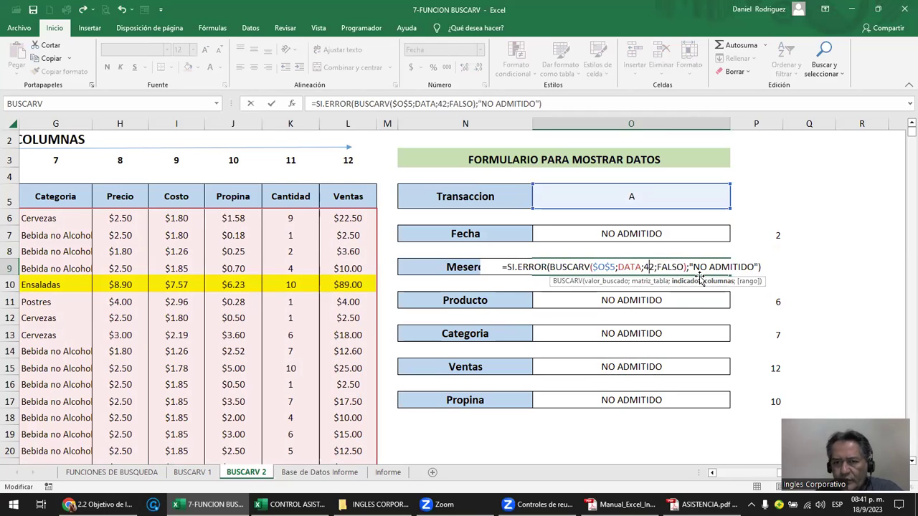
key(Return)
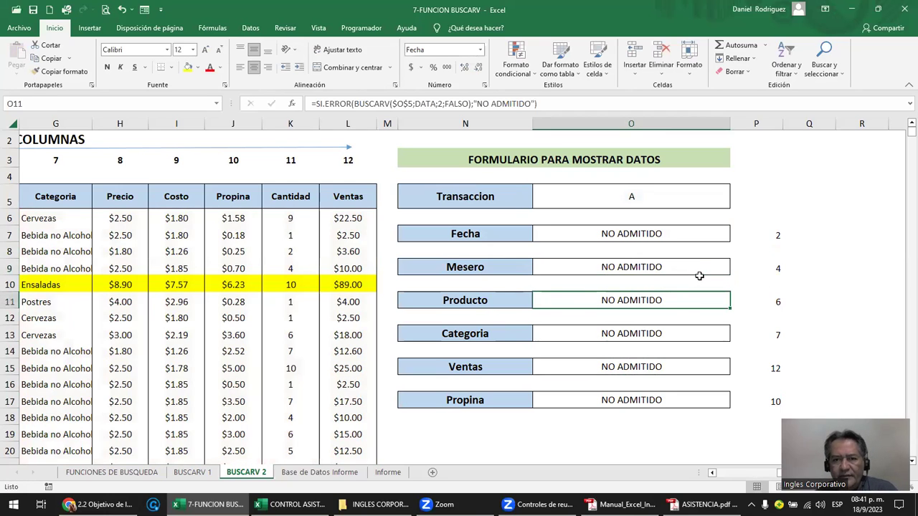
key(F2)
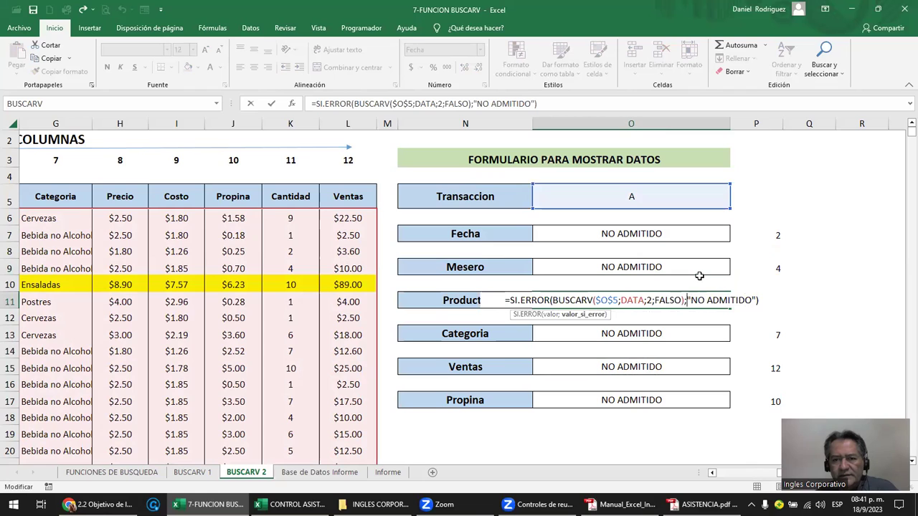
key(Left)
key(Left)
key(Left)
key(Left)
key(Left)
key(Left)
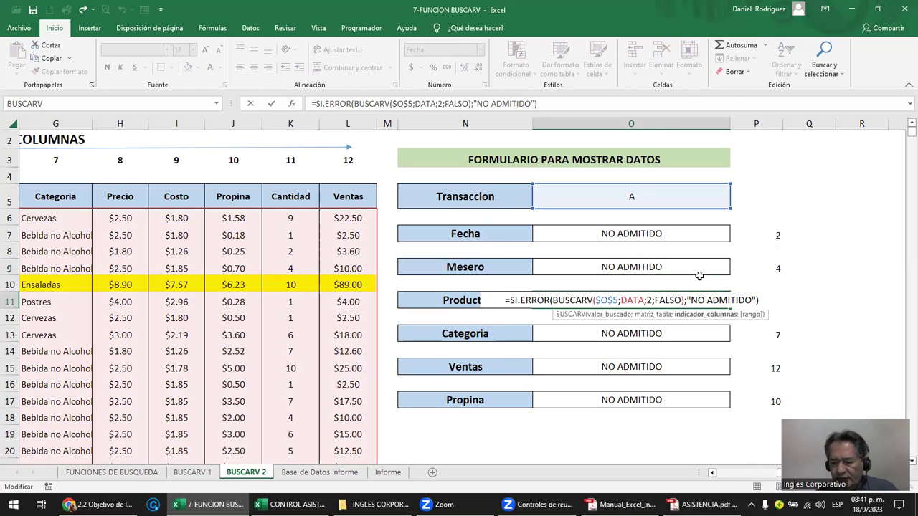
key(Delete)
text(6)
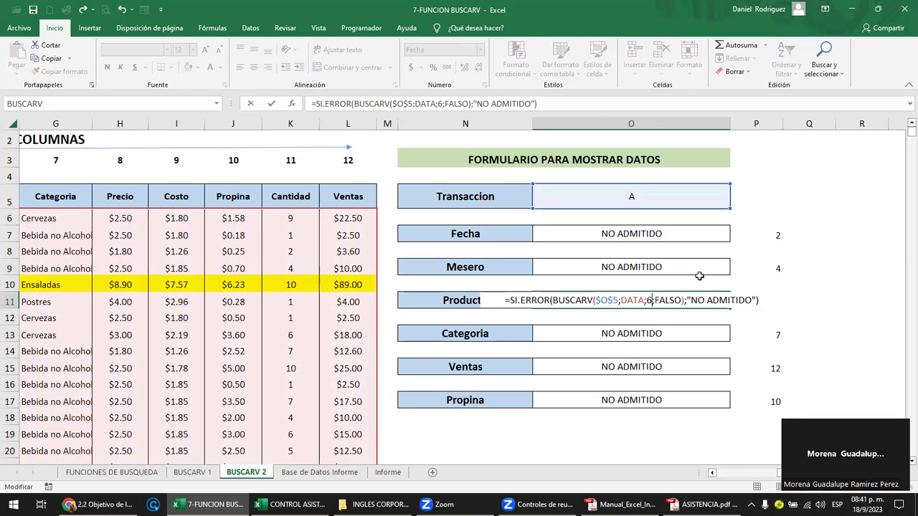
key(Return)
key(Return)
Change the Categoria lookup to use column index 7.
key(F2)
key(Left)
key(Left)
key(Left)
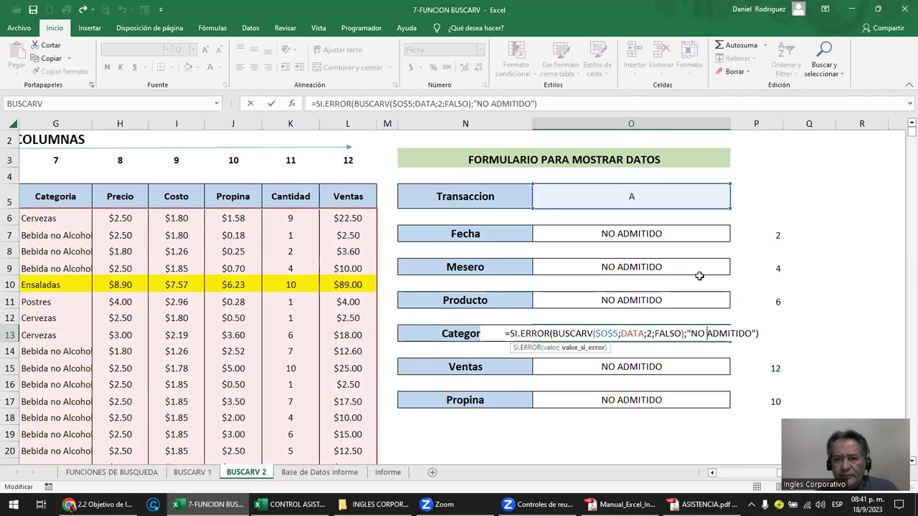
key(Left)
key(Left)
key(Left)
key(Escape)
key(F2)
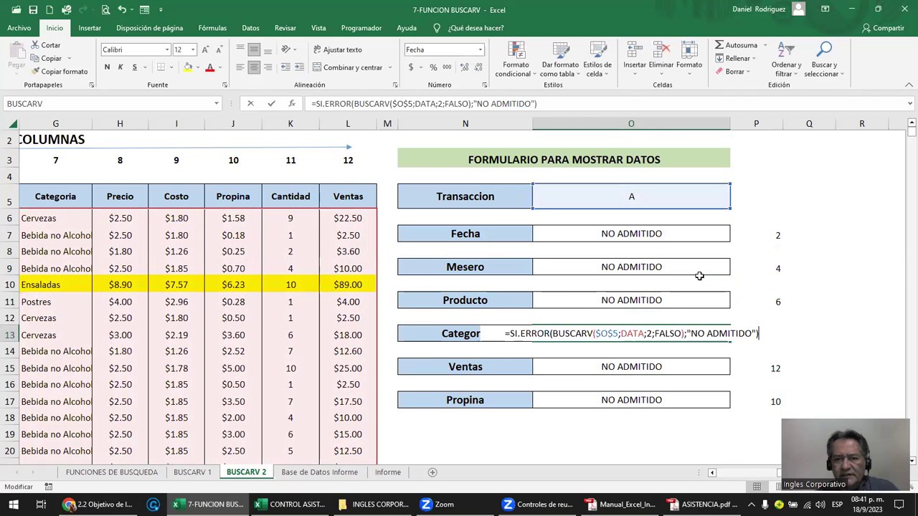
key(Left)
key(Left)
key(Left)
key(Left)
key(Left)
key(Left)
key(Left)
key(Left)
key(Left)
text(7)
key(Delete)
key(Return)
Change the Ventas and Propina lookups to use column indexes 12 and 10.
key(Down)
key(F2)
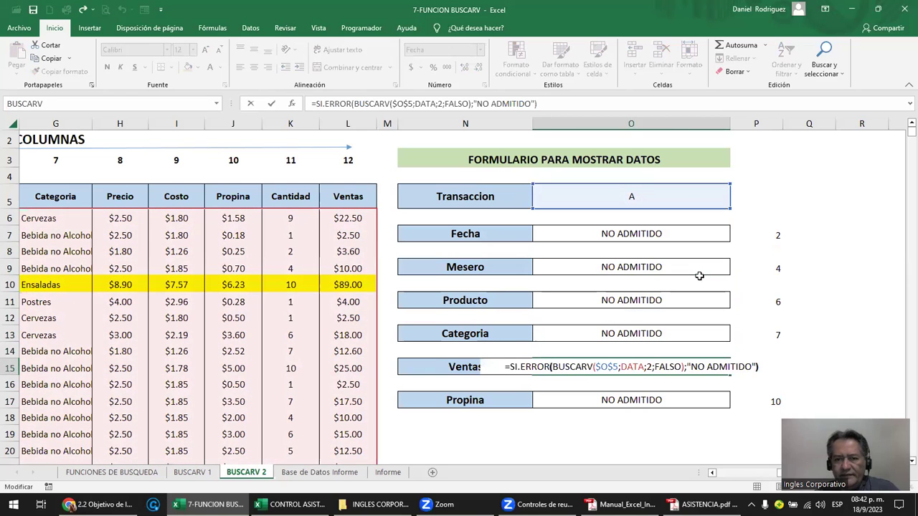
key(Left)
key(Left)
key(Left)
key(Left)
key(Left)
key(Left)
text(12)
key(Delete)
key(Return)
key(Down)
key(F2)
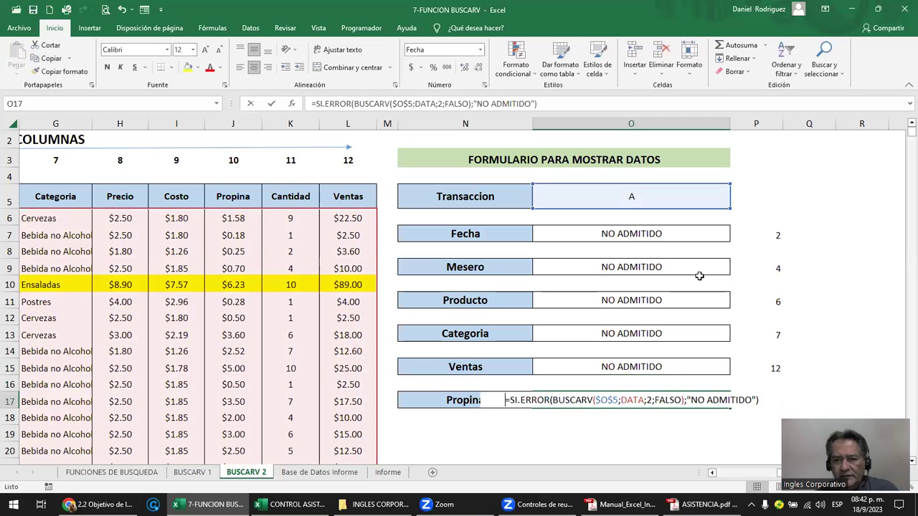
key(Left)
key(Left)
key(Left)
key(Left)
text(10)
key(Delete)
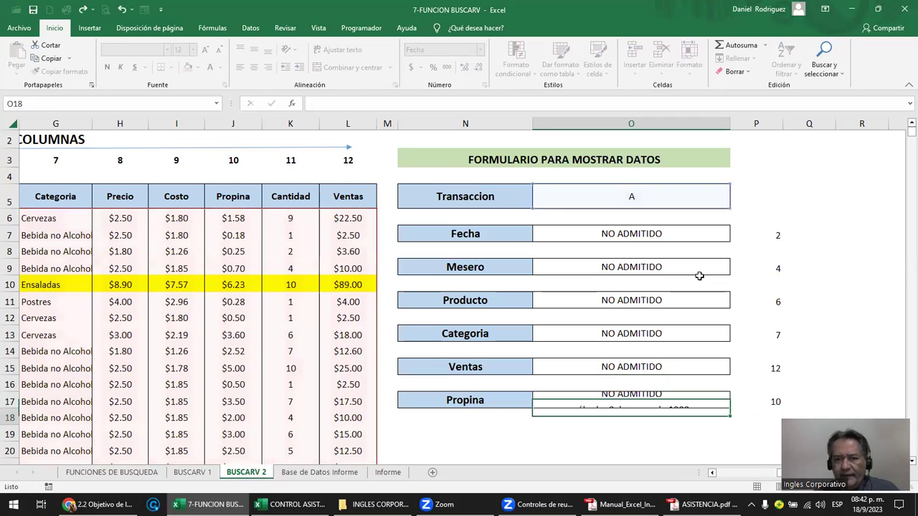
key(Return)
click(621, 195)
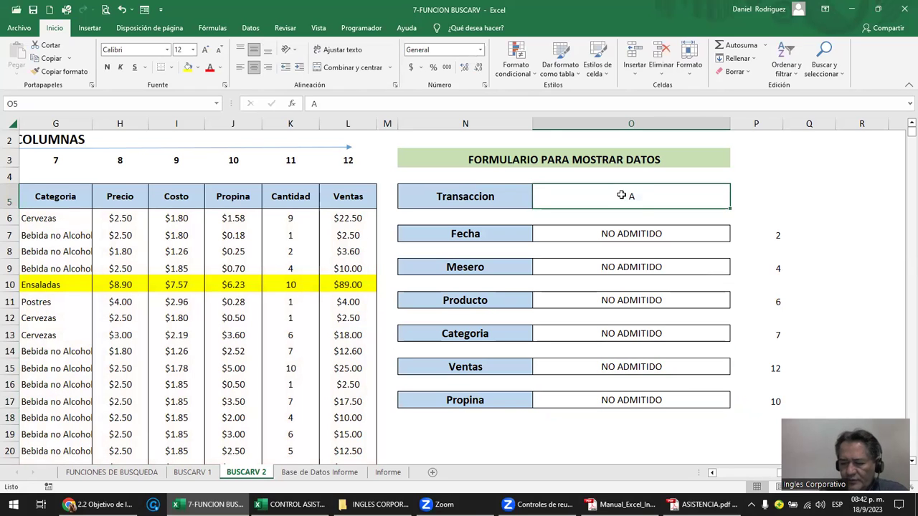
Look up transaction 5 and format the Ventas and Propina results (O15, O17) as Moneda.
text(5)
key(Return)
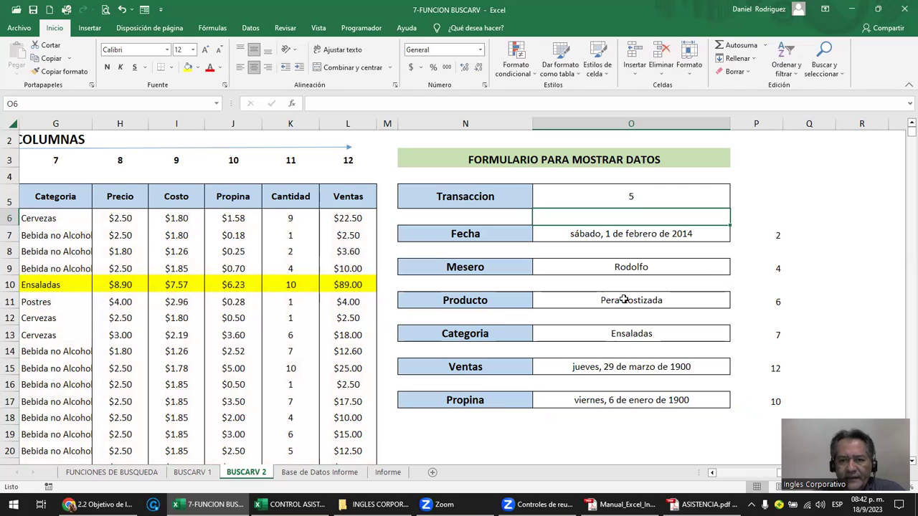
click(624, 366)
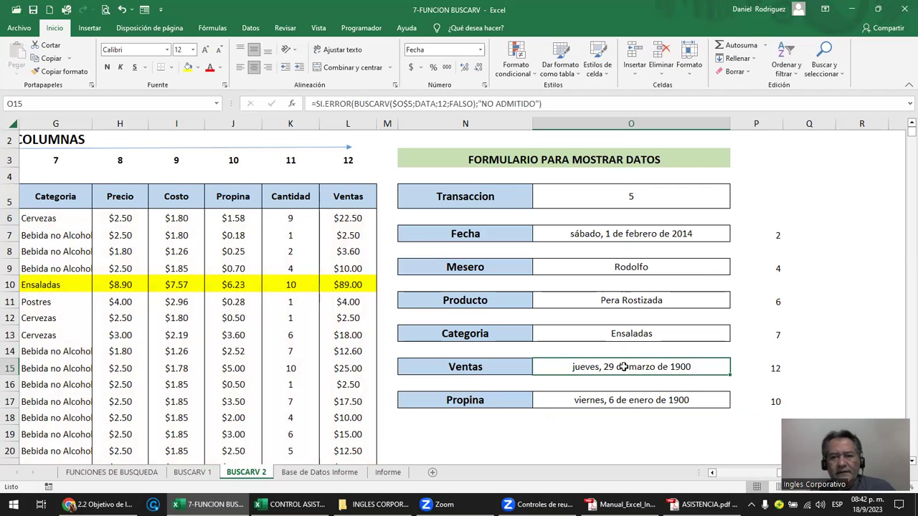
ctrl+click(629, 402)
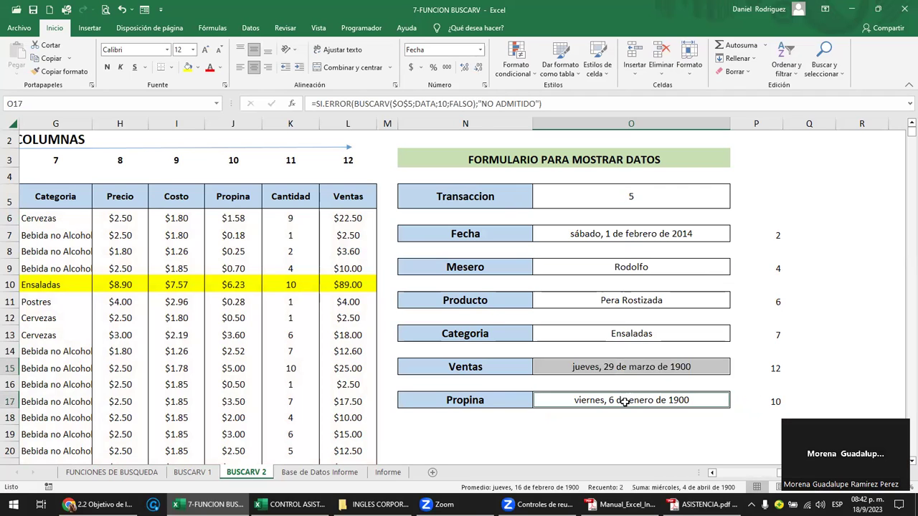
click(480, 49)
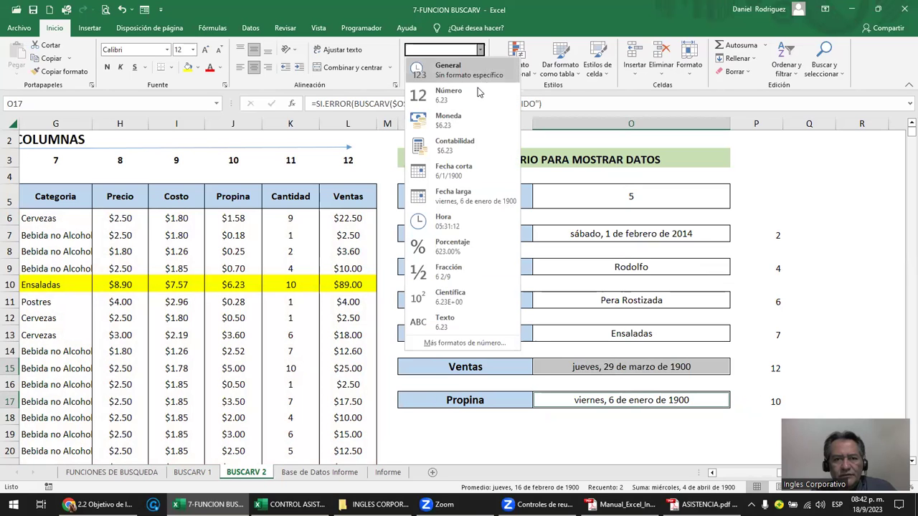
click(453, 118)
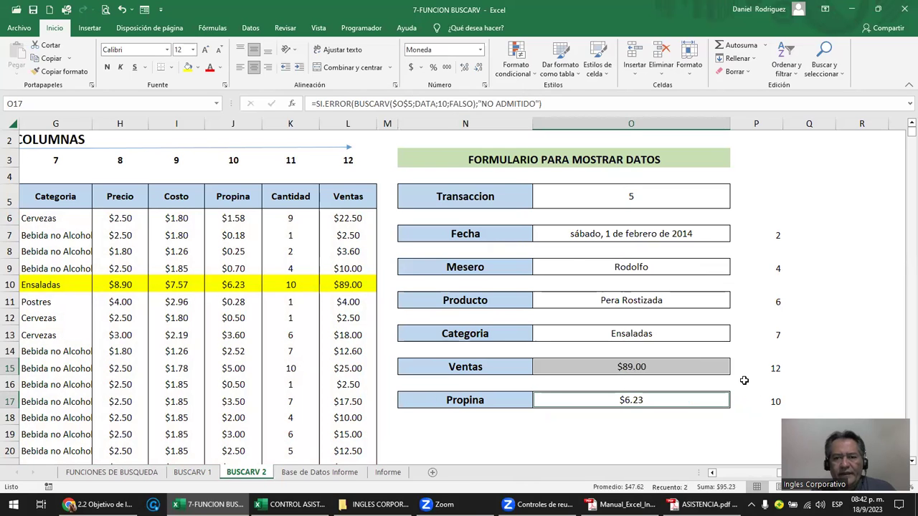
click(654, 400)
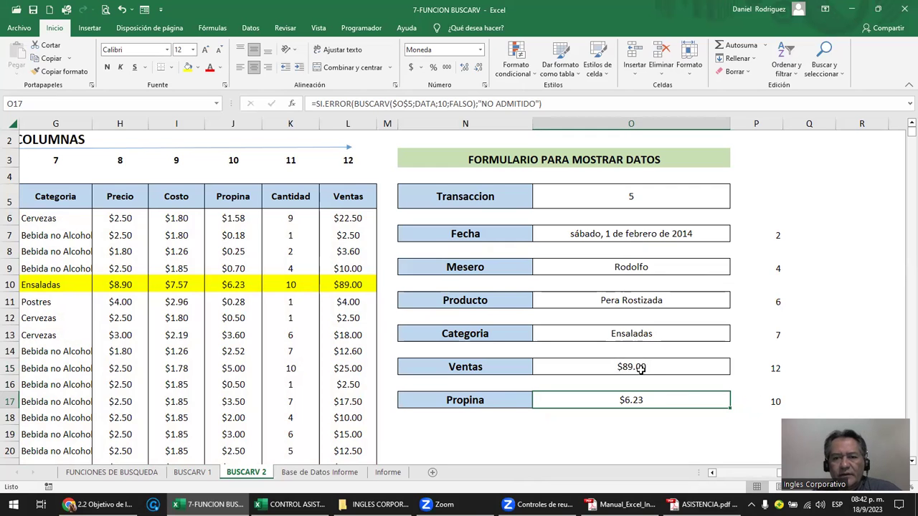
Test invalid transaction entries SSS and 33333333 in O5.
click(633, 199)
text(SSS)
key(Return)
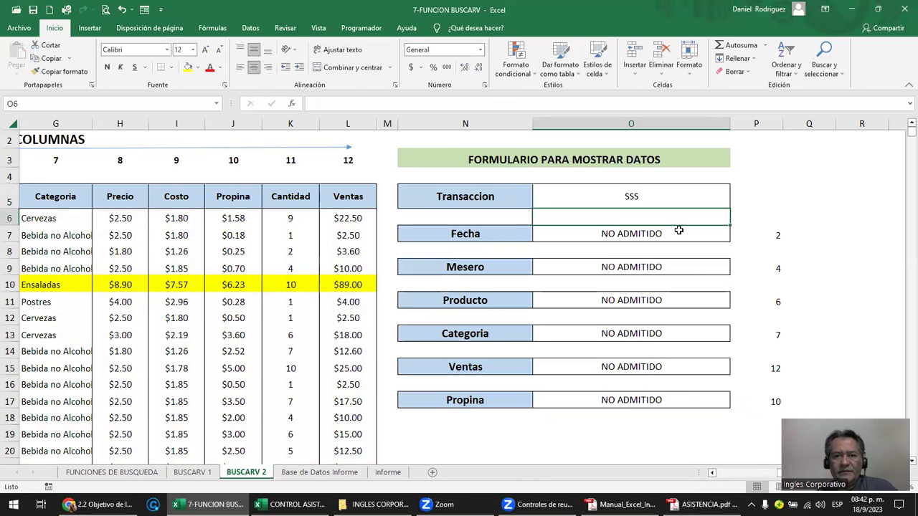
key(Up)
text(33333333)
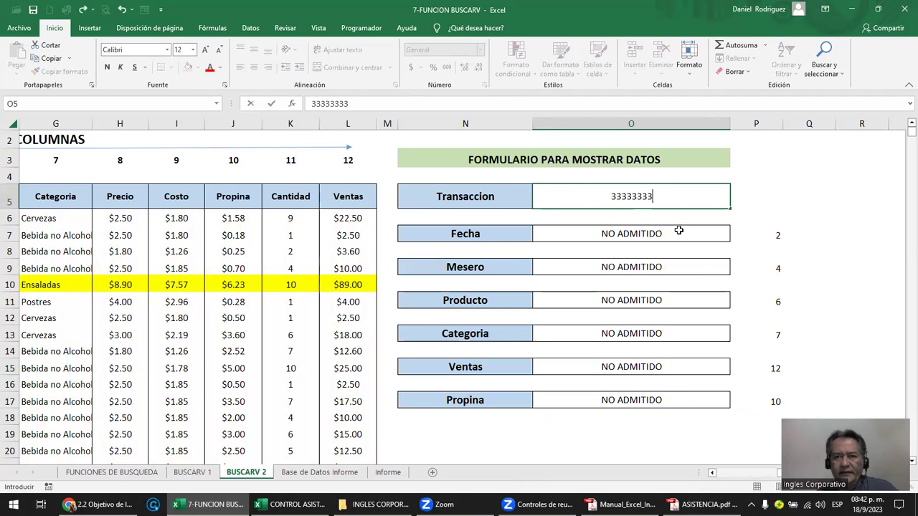
key(Return)
key(Up)
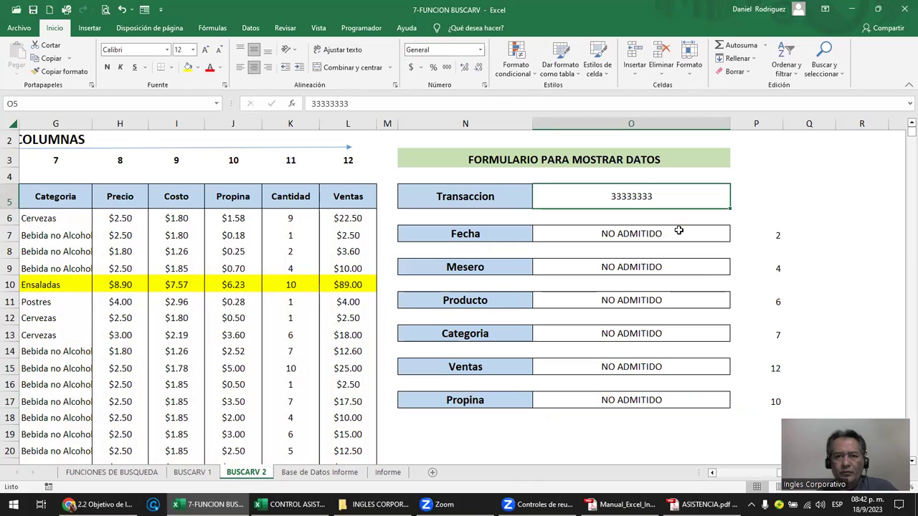
Look up transactions 20 and then 45 in O5.
text(20)
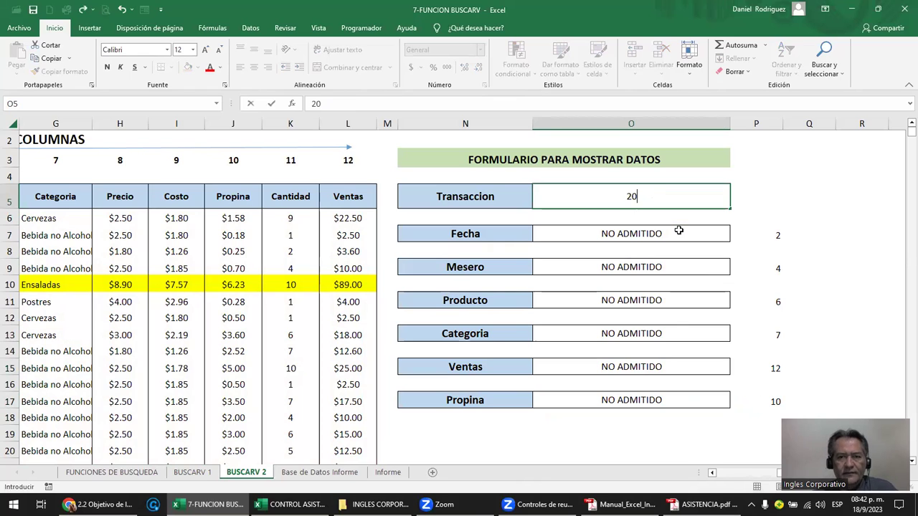
key(Return)
key(Up)
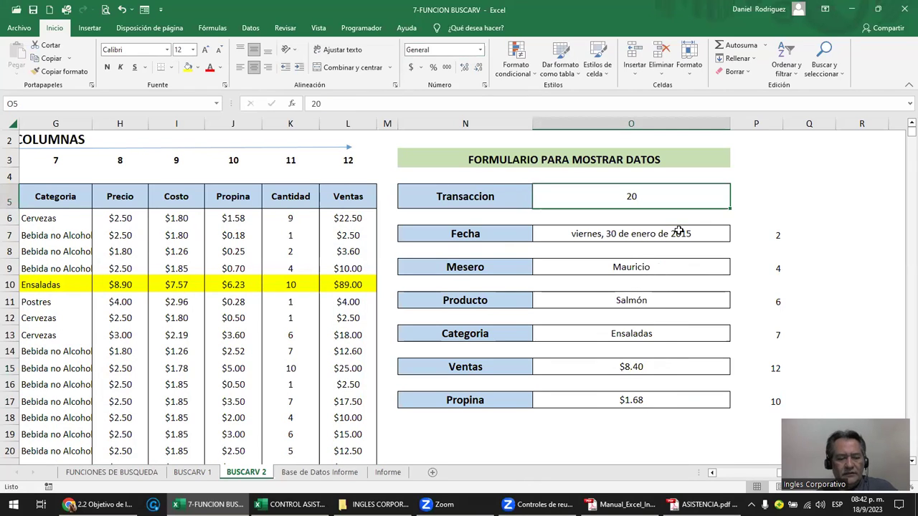
text(45)
key(Return)
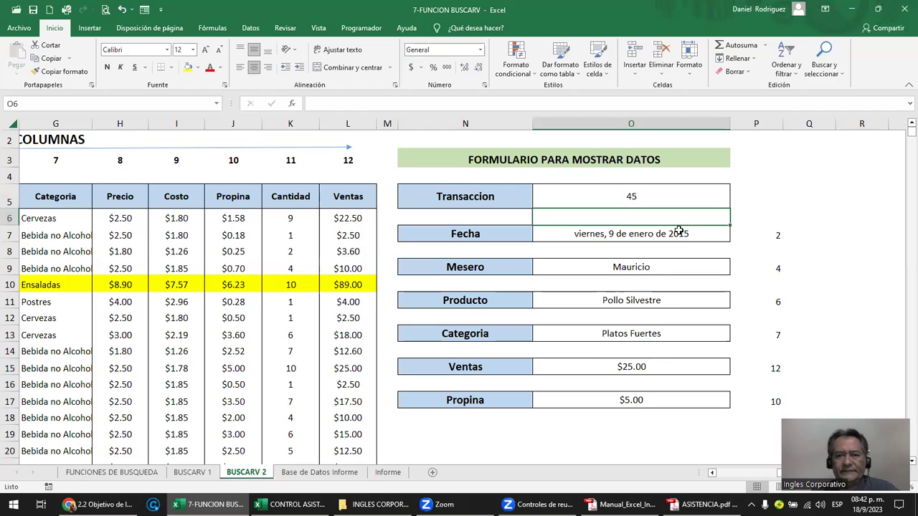
Delete the helper column numbers in P7:Q17 and return to transaction cell O5.
drag(775, 235, 788, 402)
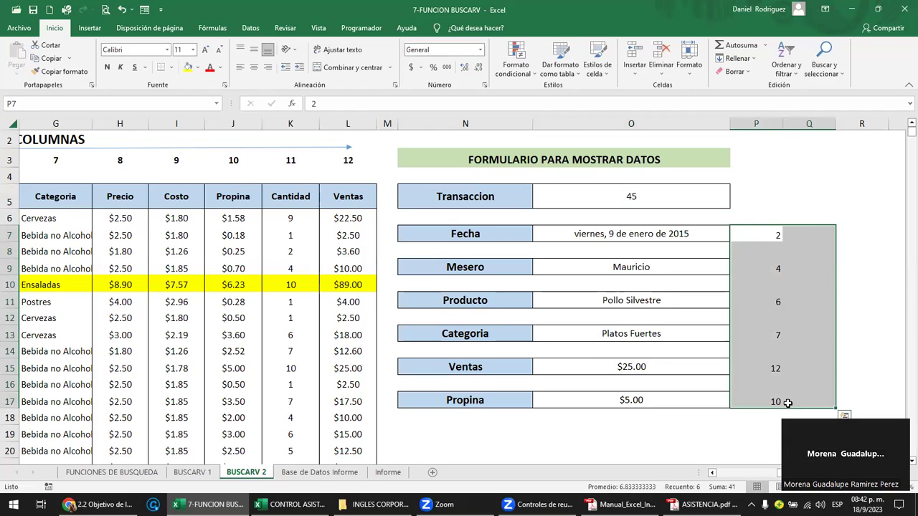
key(Delete)
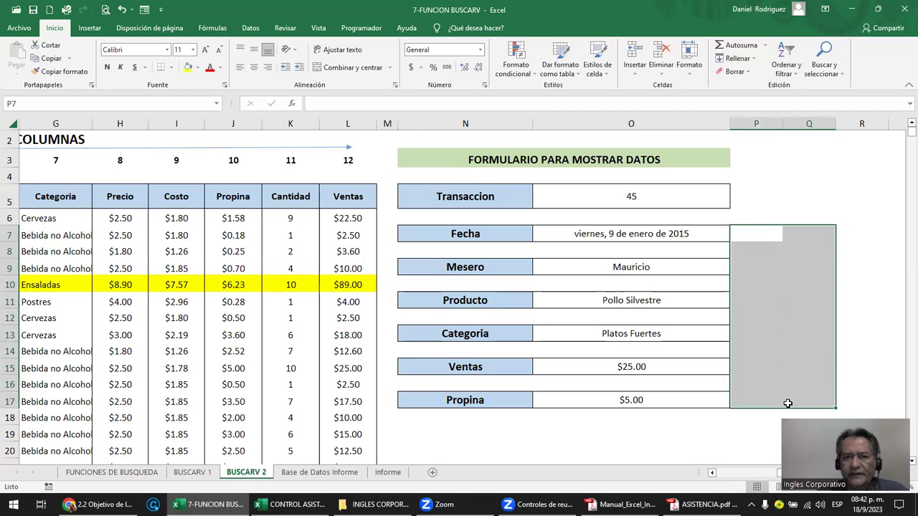
click(601, 198)
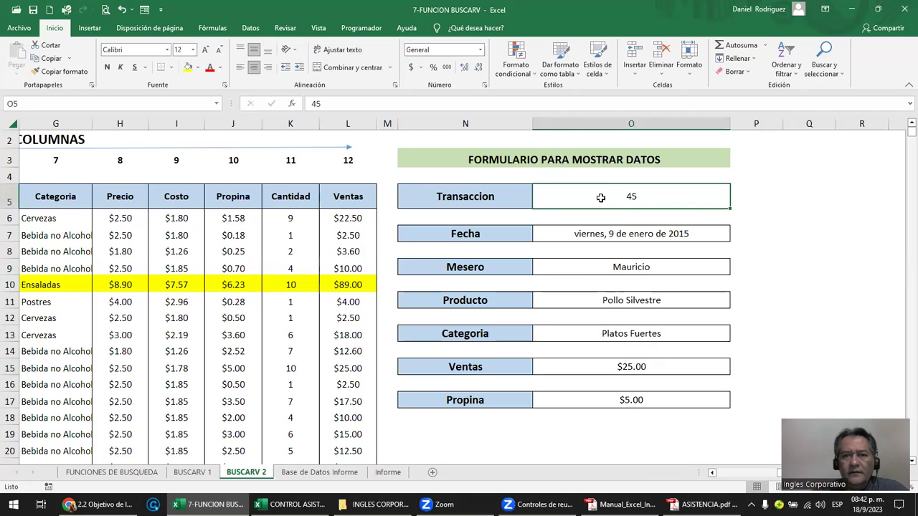
click(366, 170)
key(Left)
key(Left)
key(Left)
key(Left)
key(Left)
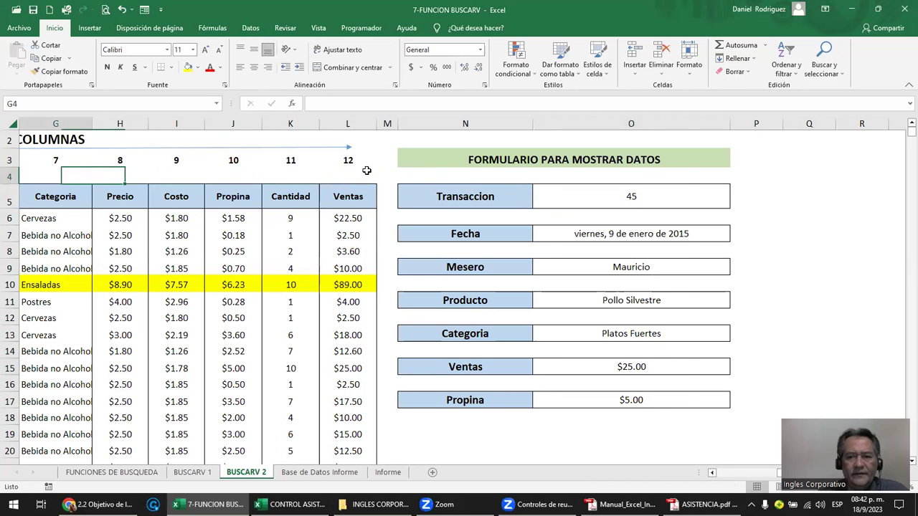
key(Home)
key(Right)
key(Right)
key(Right)
key(Right)
key(Right)
key(Right)
key(Right)
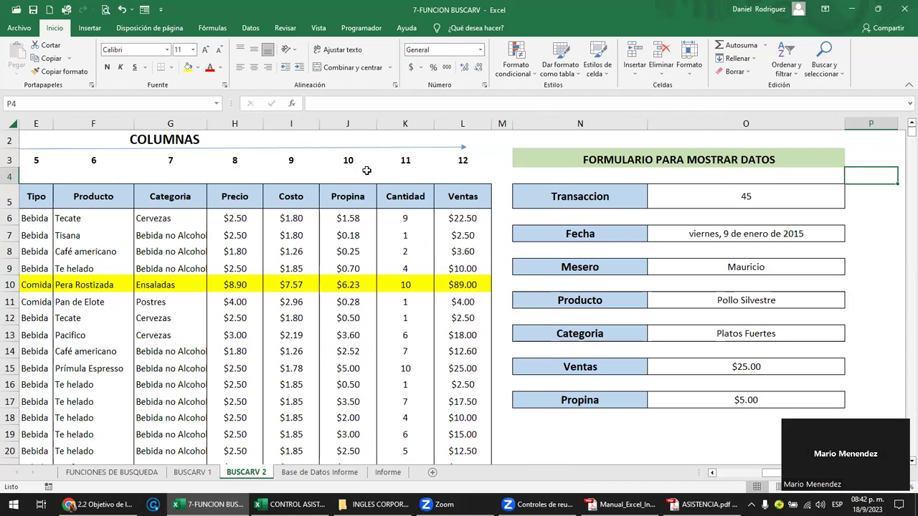
click(540, 174)
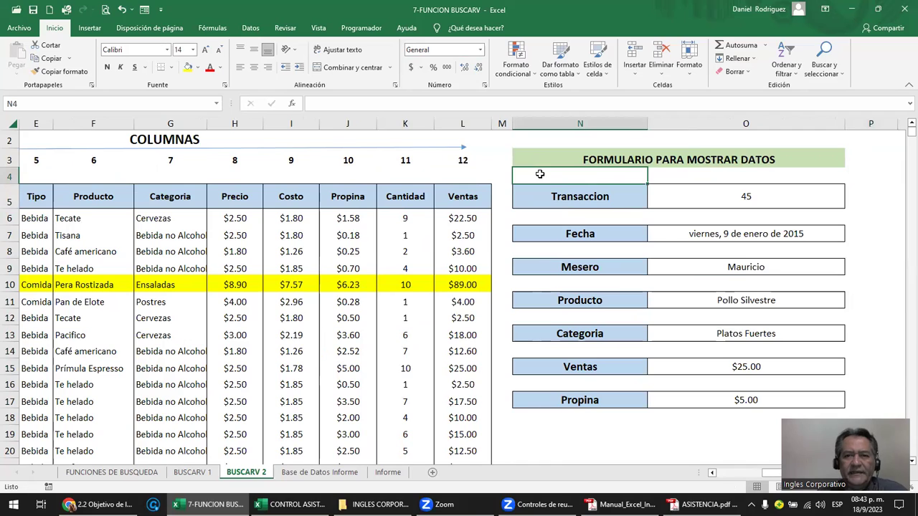
click(698, 196)
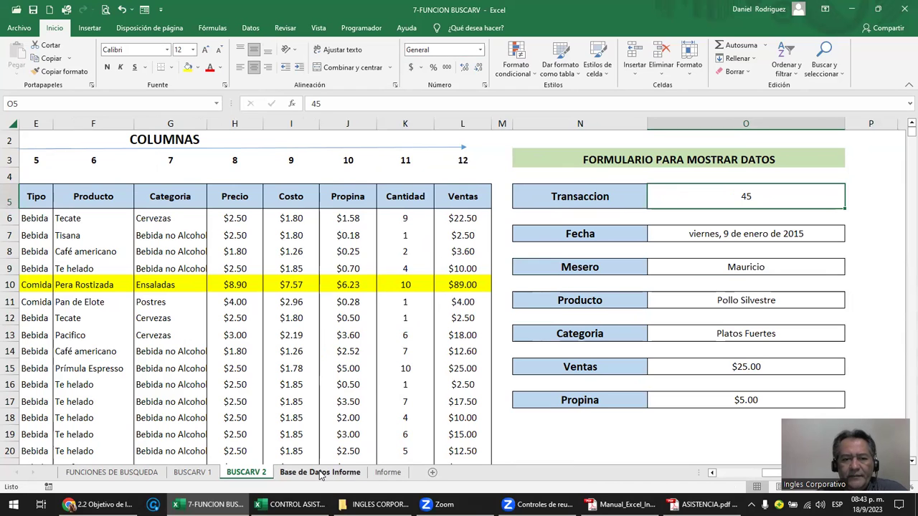
On the Informe sheet, enter client code C005 in B8 and select C8:J8.
click(388, 475)
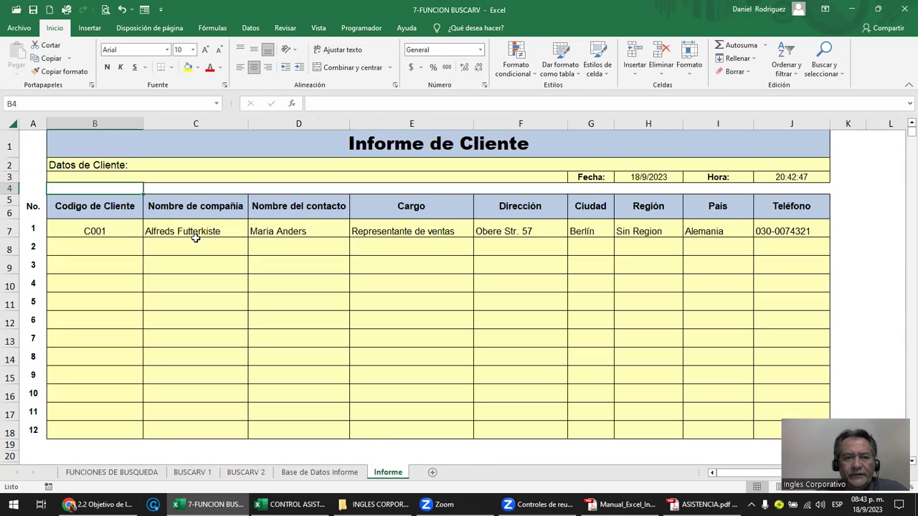
click(128, 231)
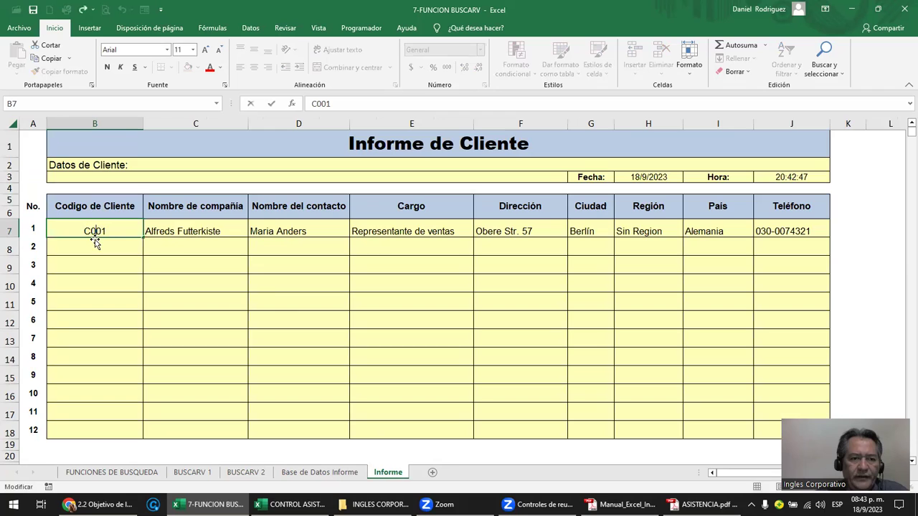
click(95, 245)
text(C001)
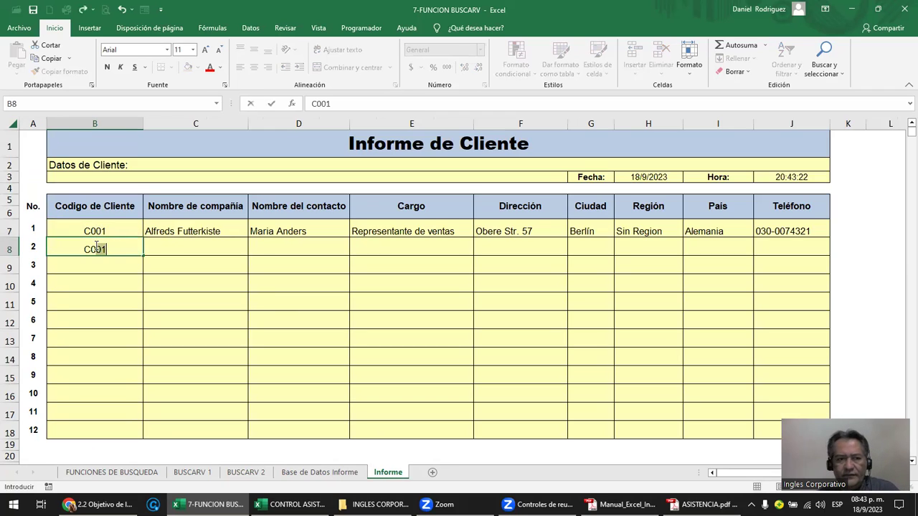
key(BackSpace)
text(2)
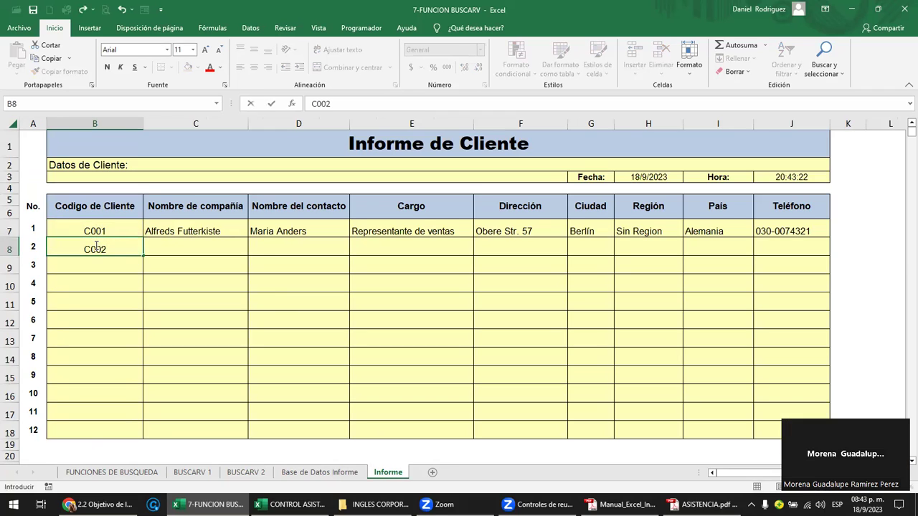
key(BackSpace)
text(5)
key(Return)
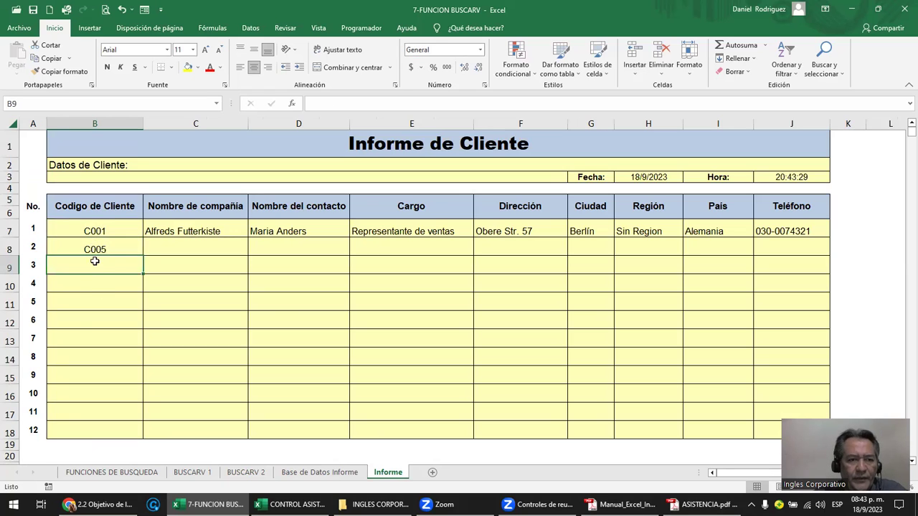
click(98, 248)
drag(144, 248, 773, 246)
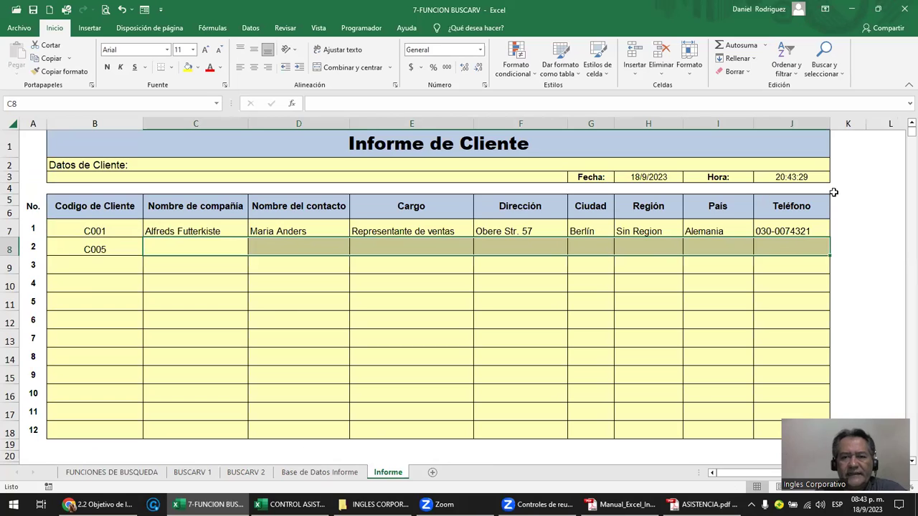
click(131, 165)
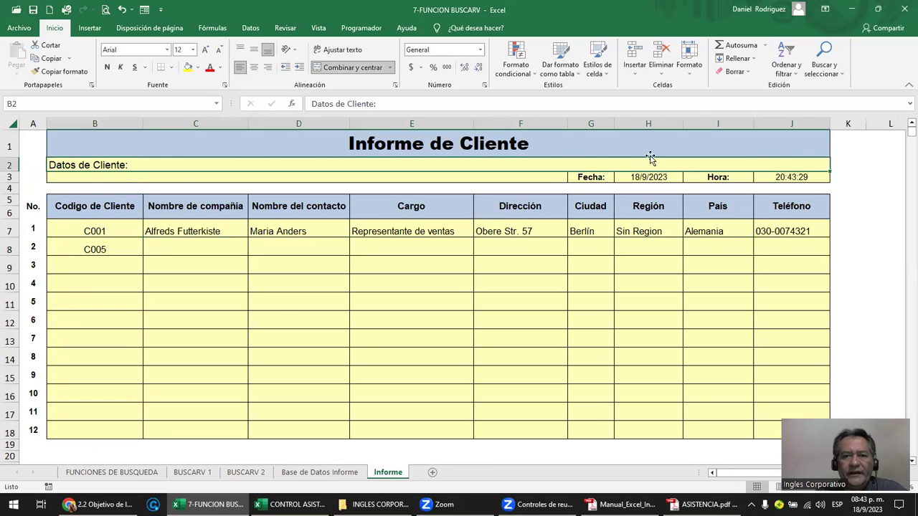
double_click(656, 176)
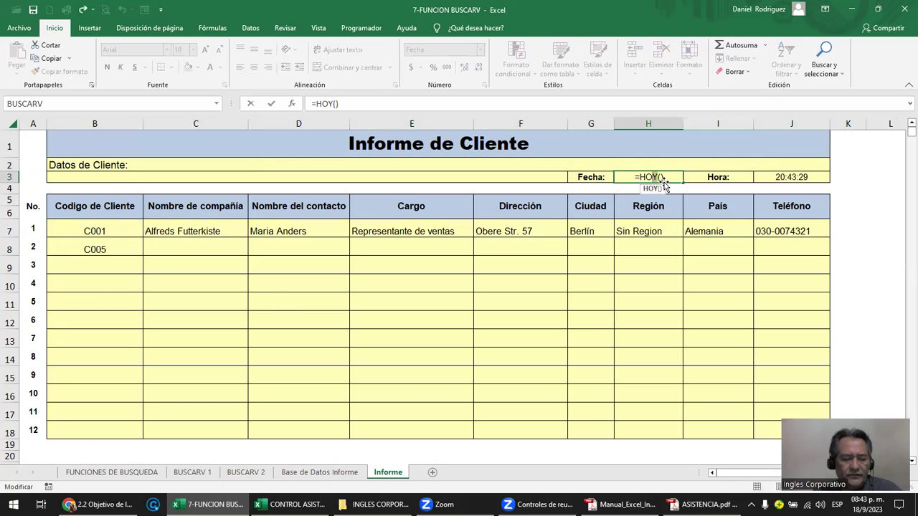
key(BackSpace)
click(787, 176)
key(Escape)
double_click(787, 176)
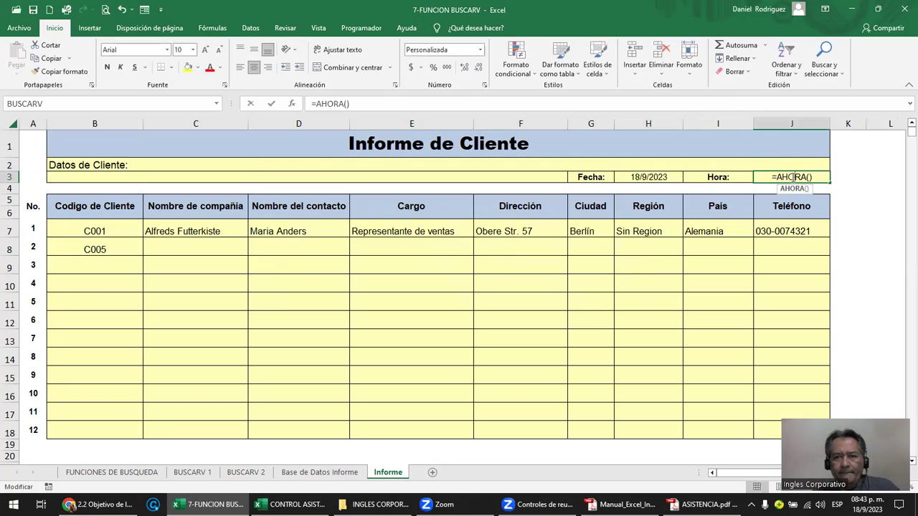
key(Escape)
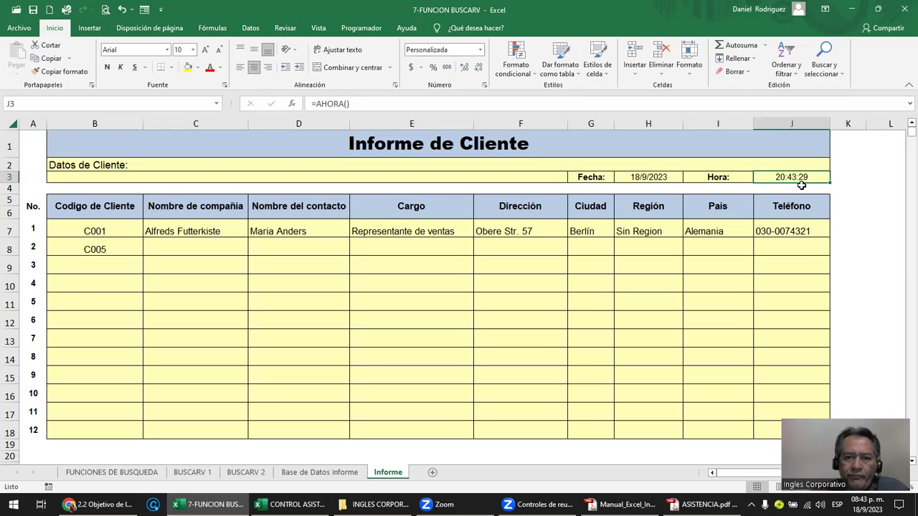
click(167, 227)
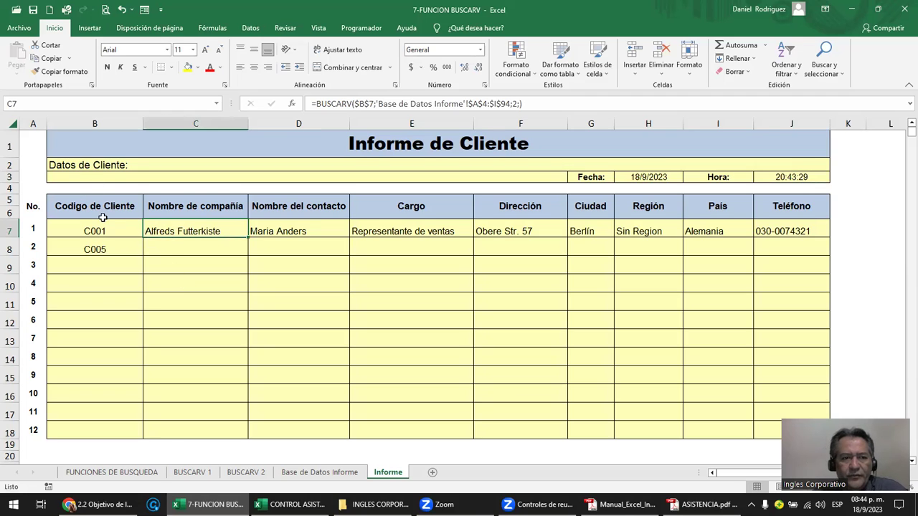
Review the C005 row's empty report cells, then go to the Base de Datos Informe sheet.
click(99, 249)
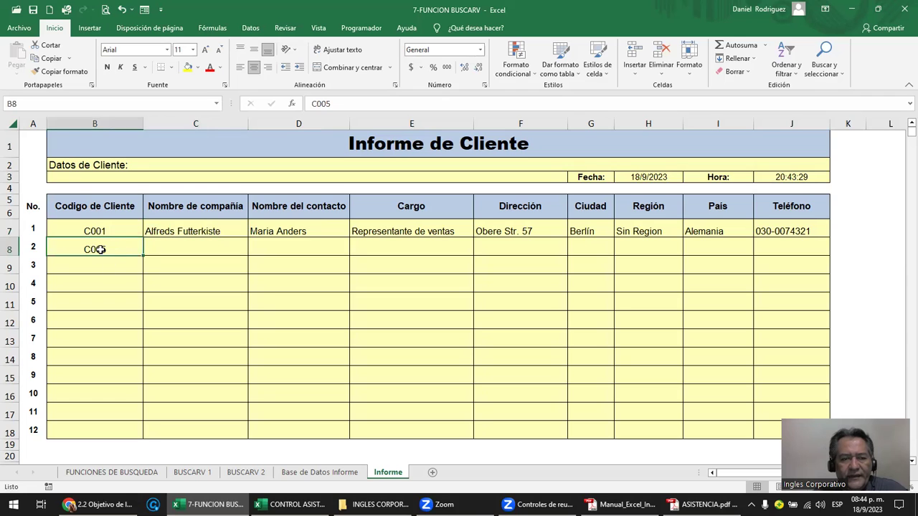
mouse_move(154, 251)
mouse_down()
mouse_move(783, 391)
mouse_move(791, 415)
mouse_up()
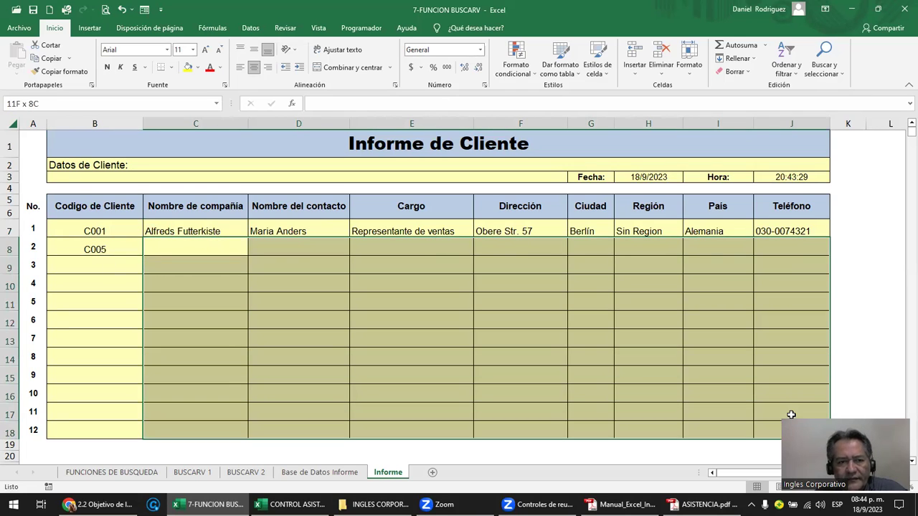
click(157, 248)
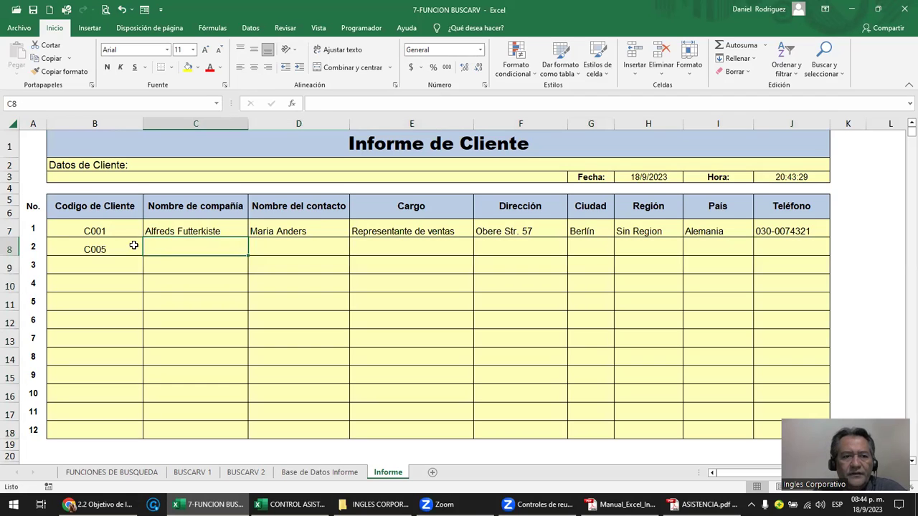
click(97, 232)
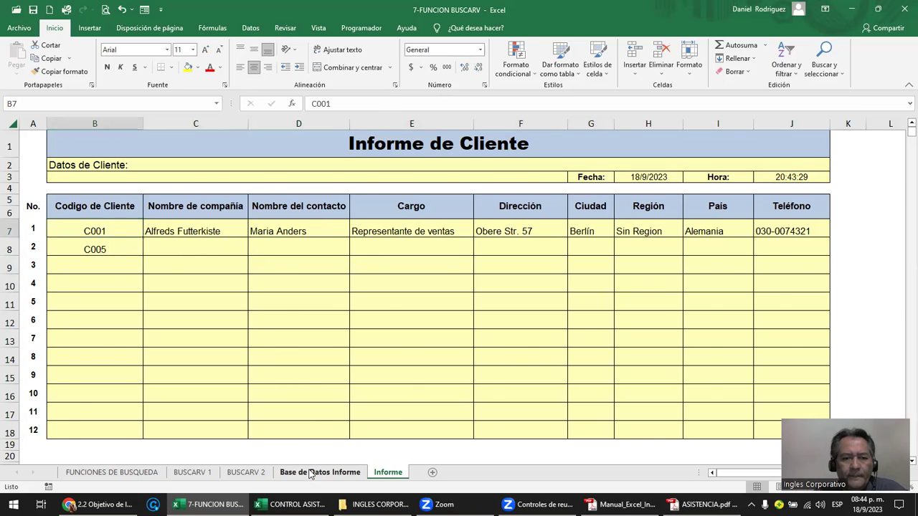
click(310, 473)
Scroll through the customer database and inspect the Id column and header row.
click(50, 179)
scroll(71, 194, down, 4)
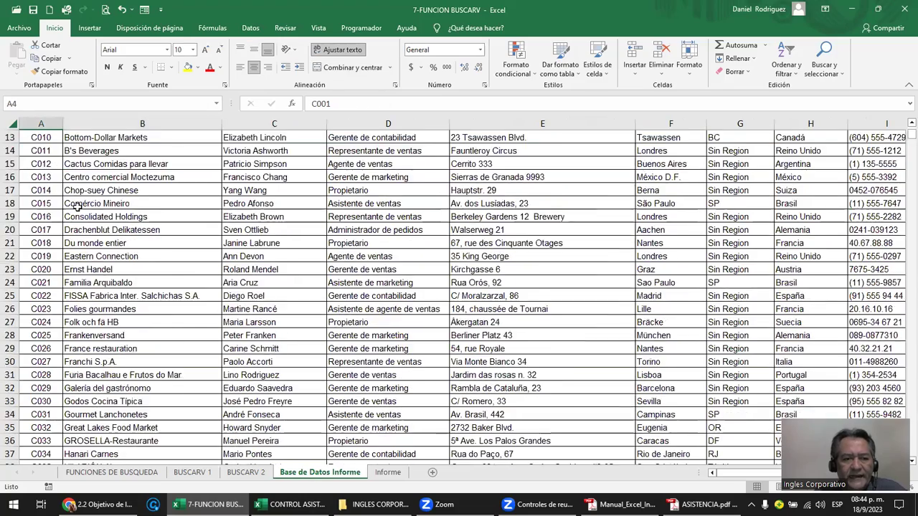
scroll(75, 201, down, 4)
scroll(79, 206, down, 5)
scroll(78, 206, down, 3)
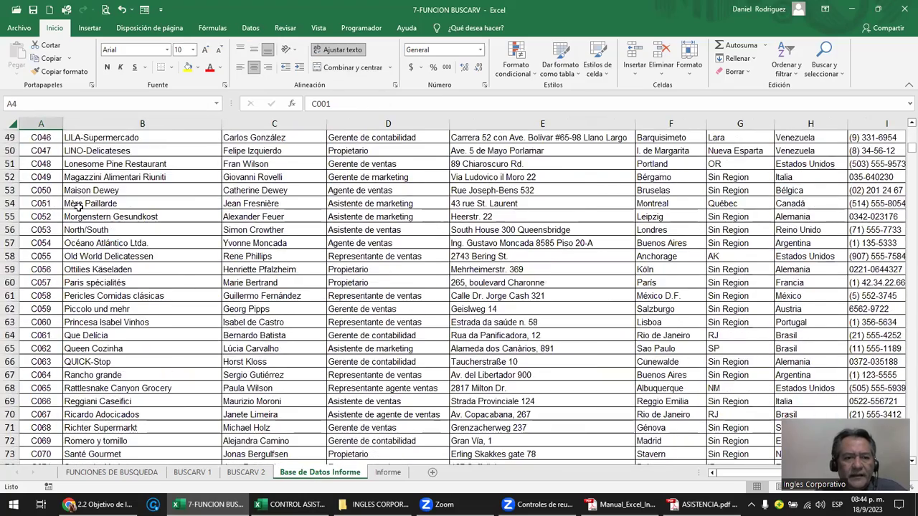
scroll(79, 206, down, 4)
scroll(79, 206, down, 1)
scroll(79, 206, up, 6)
scroll(79, 206, up, 10)
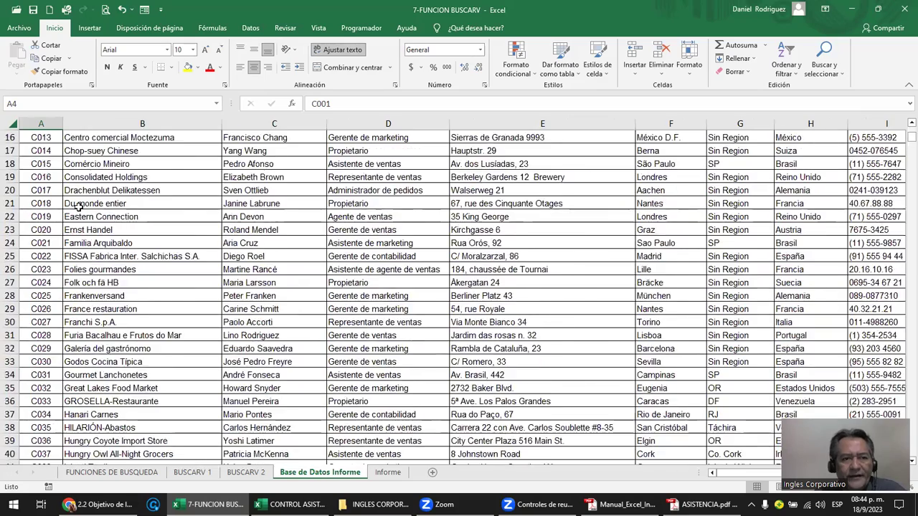
scroll(79, 206, up, 5)
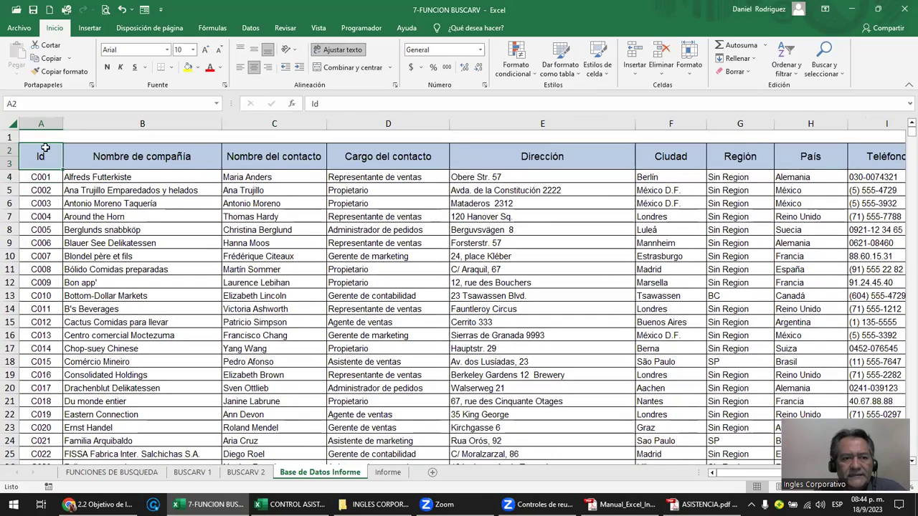
click(34, 119)
mouse_move(126, 157)
mouse_down()
mouse_move(746, 157)
mouse_move(711, 160)
mouse_up()
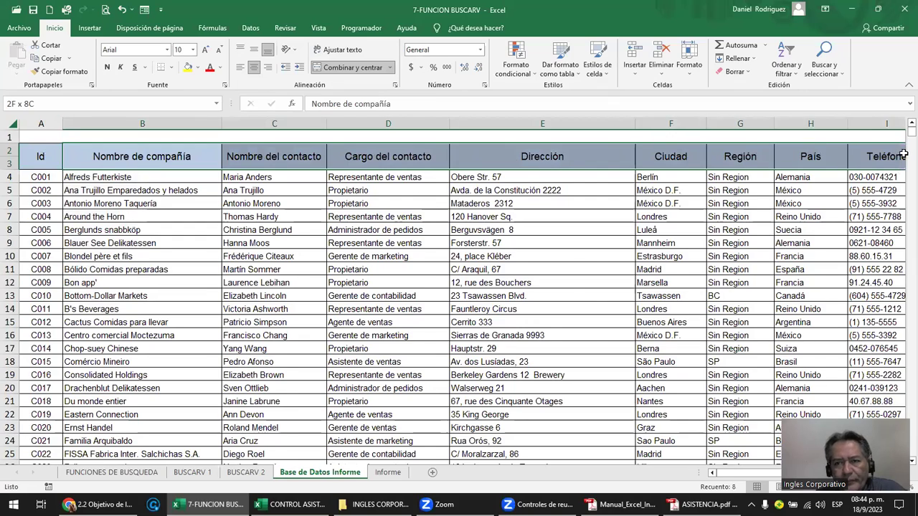
click(352, 157)
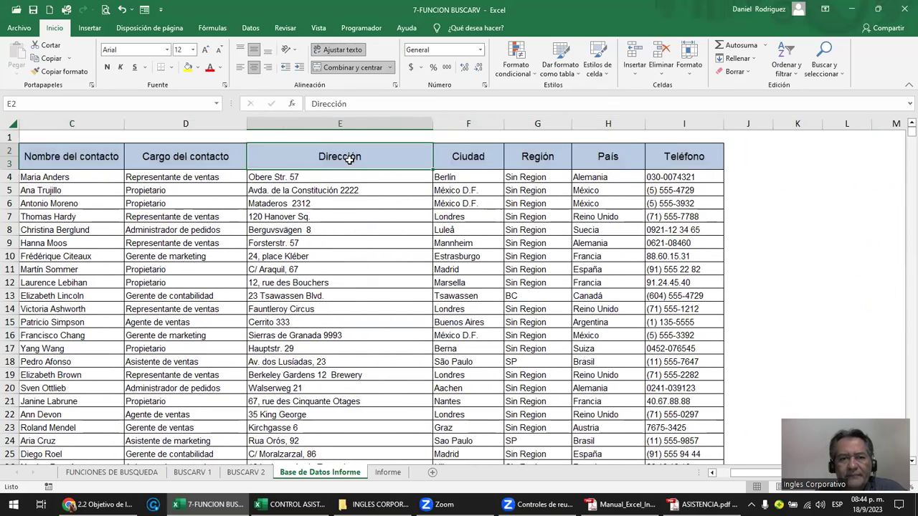
key(Left)
key(Left)
key(Left)
key(Left)
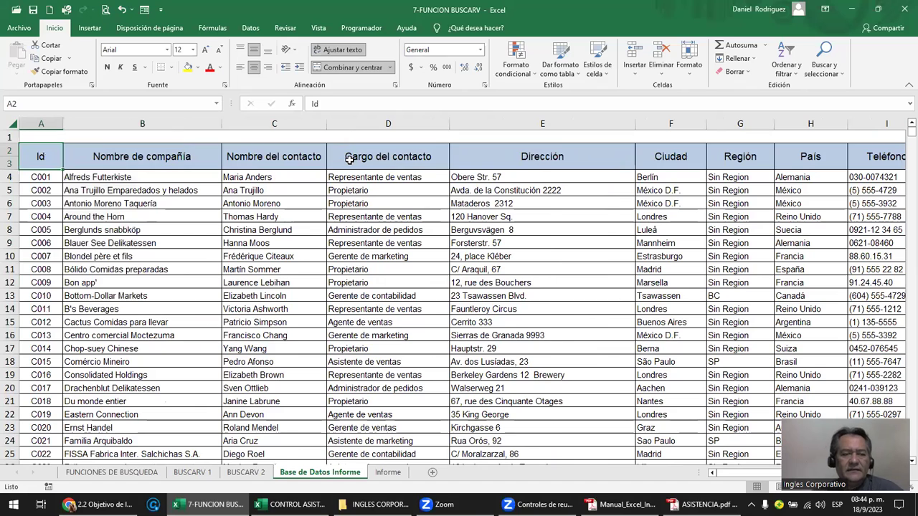
Try pasting the Id column after Teléfono, cancel, then cut column A for moving.
click(50, 123)
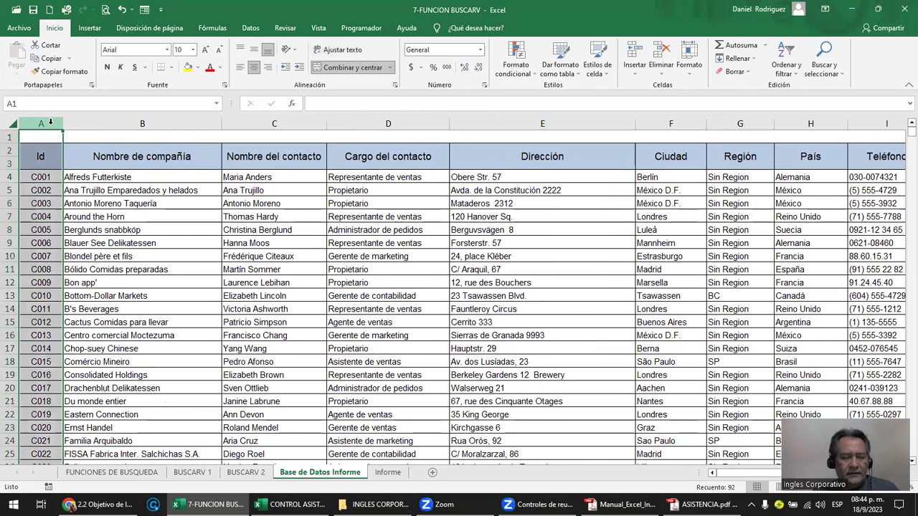
key(ctrl+c)
key(Down)
key(Right)
key(Right)
key(Right)
key(Right)
key(Right)
key(Right)
key(Right)
key(Right)
key(Right)
key(ctrl+v)
key(Return)
key(Escape)
key(Left)
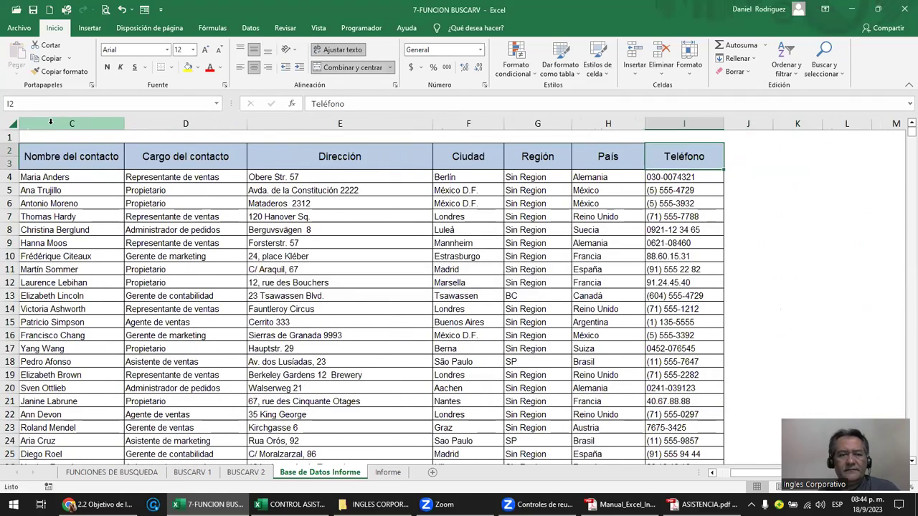
key(Left)
key(Left)
key(Left)
click(50, 122)
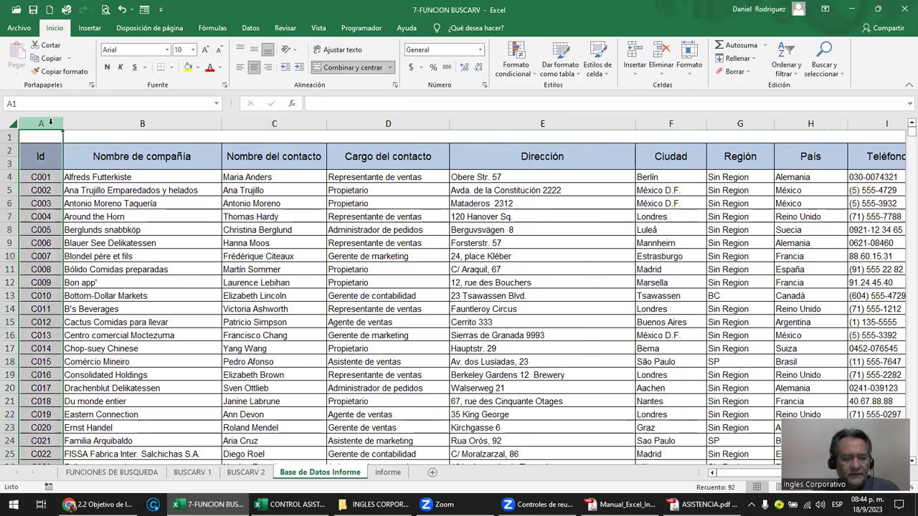
key(ctrl+c)
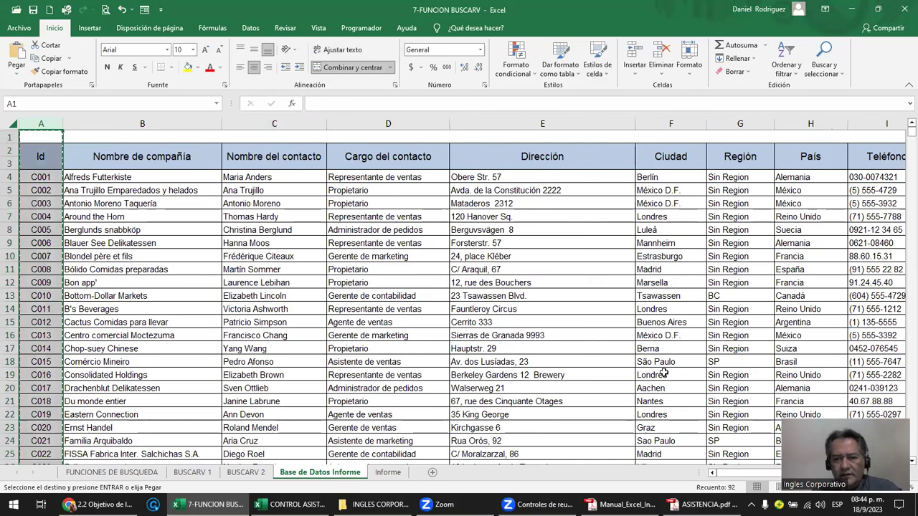
Insert the cut Id column at column J, after Teléfono, with Insertar celdas cortadas.
drag(725, 473, 756, 472)
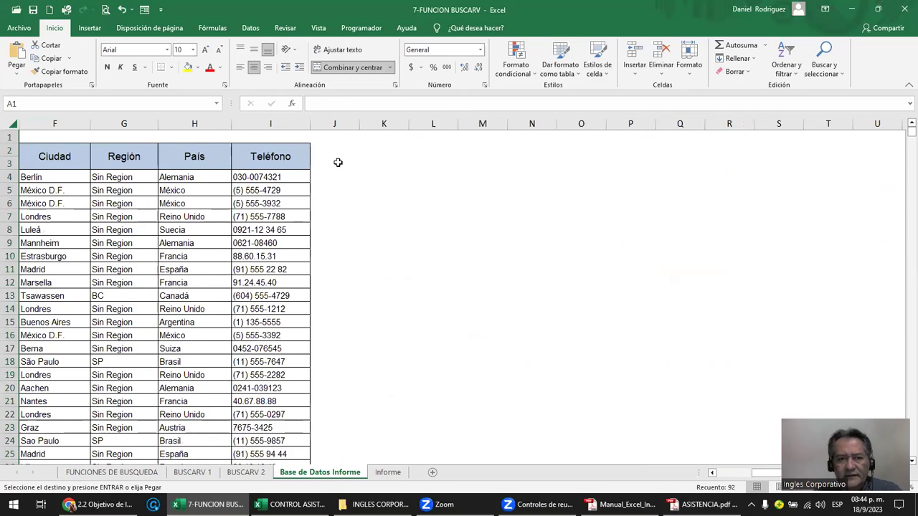
click(334, 124)
right_click(335, 125)
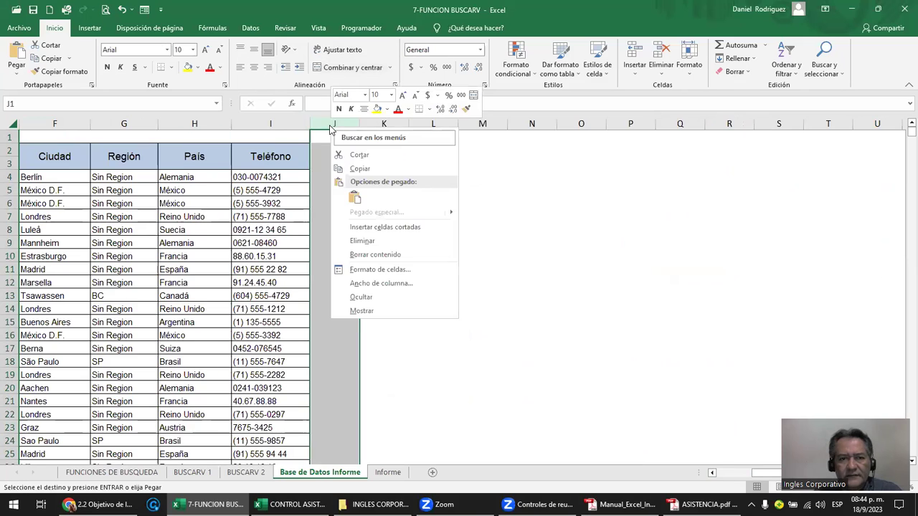
click(403, 226)
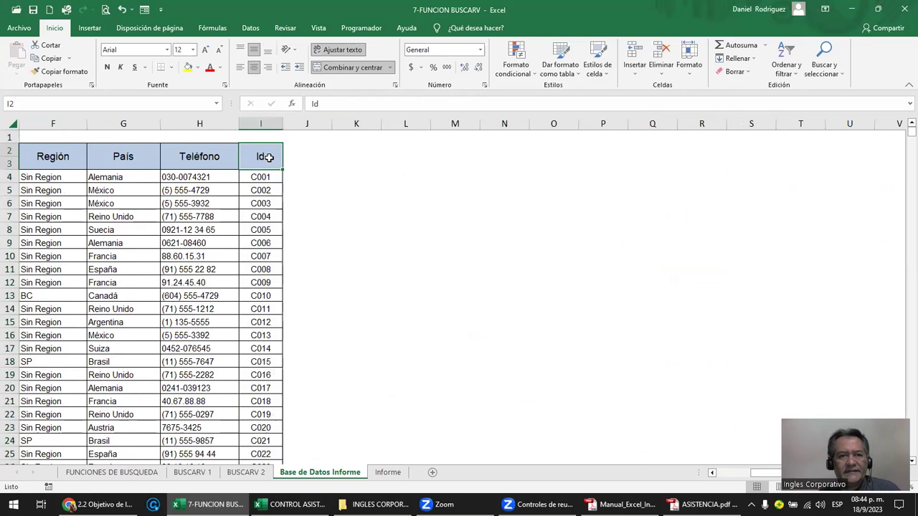
Type the labels ID in K2 and PAIS in K3.
key(Left)
key(Left)
key(Left)
key(Left)
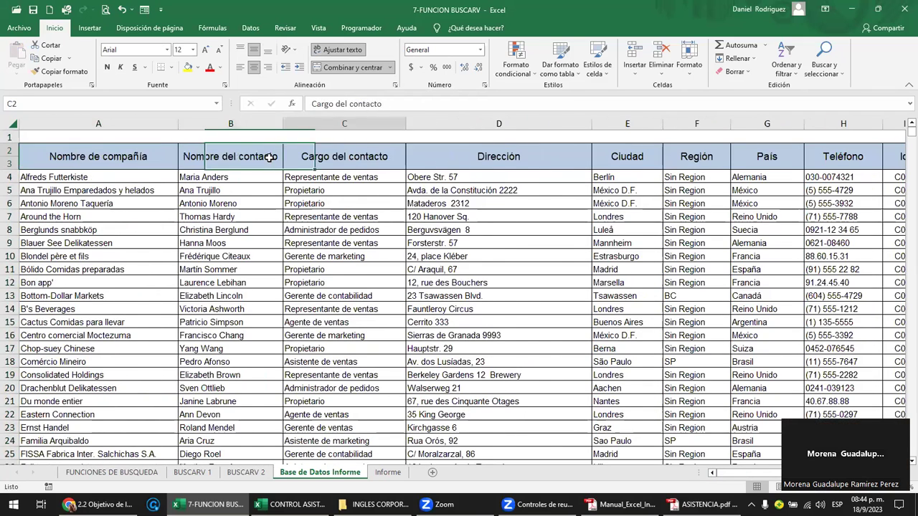
key(Right)
key(Right)
key(Right)
key(Left)
key(Left)
key(Left)
key(Left)
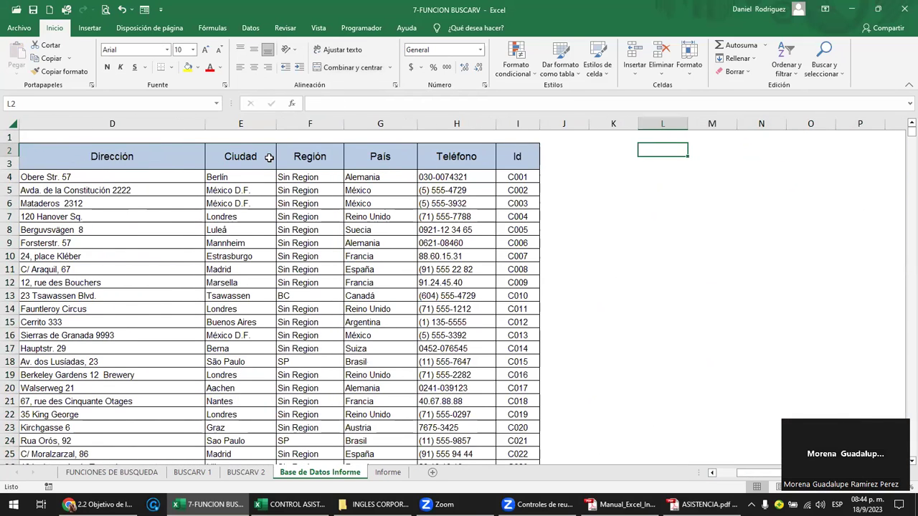
key(Left)
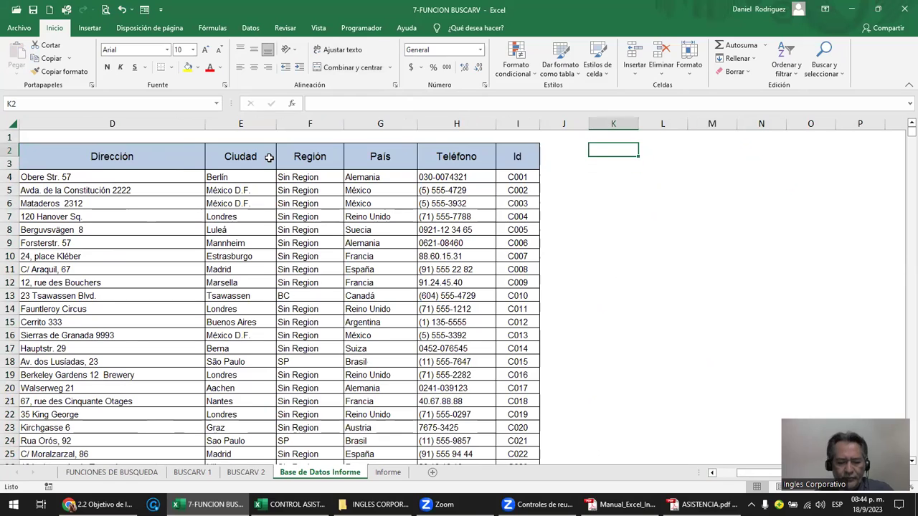
text(ID)
key(Return)
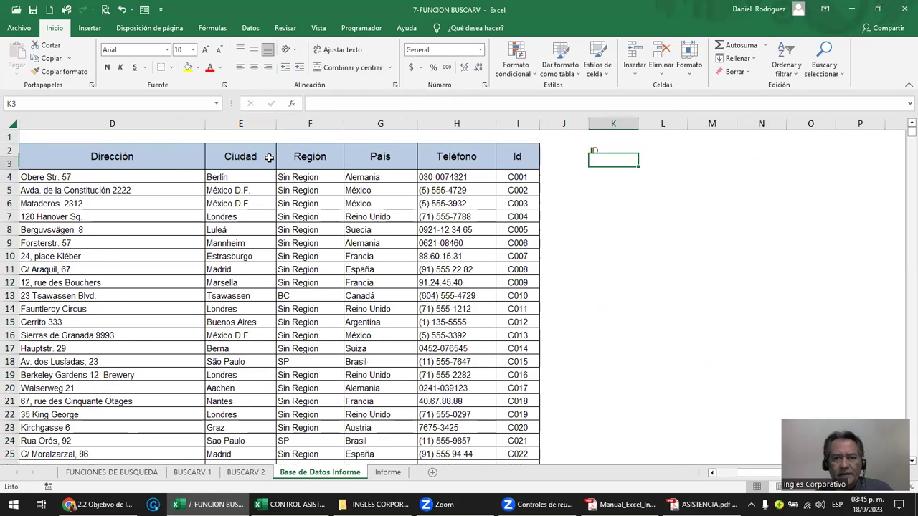
text(PASI)
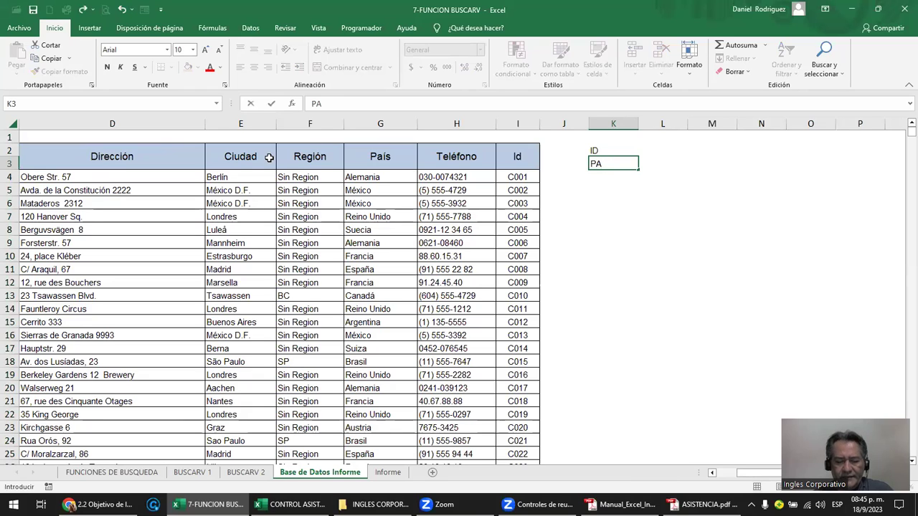
key(Return)
key(Up)
key(Up)
key(Up)
key(Down)
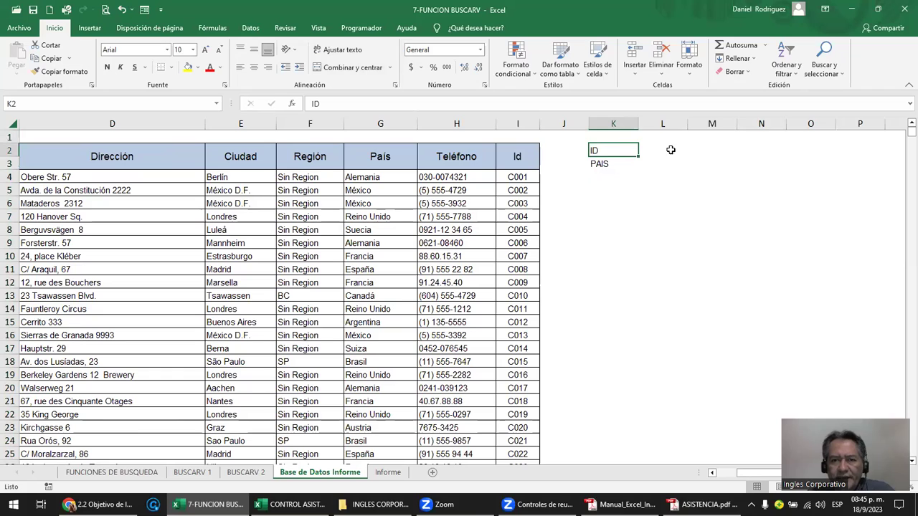
Enter C001 in L2 and begin a BUSCARV formula in L3.
click(670, 150)
text(C001)
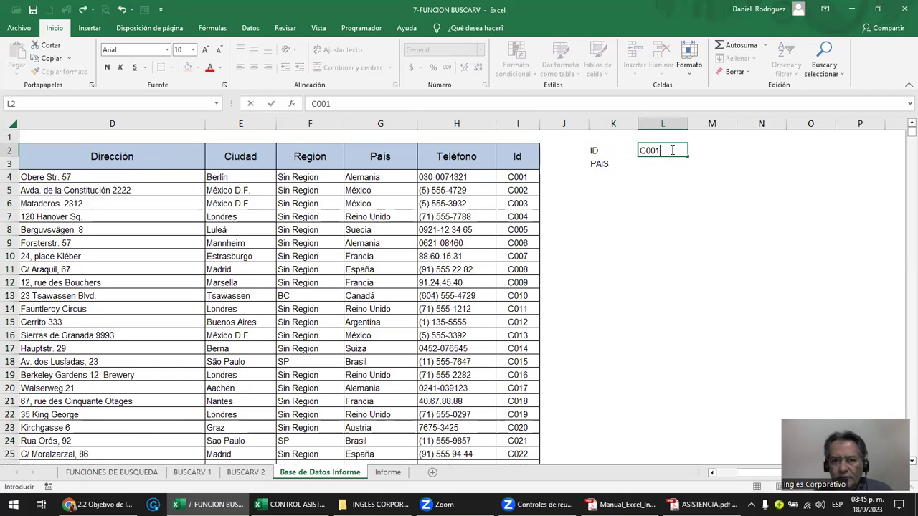
key(Return)
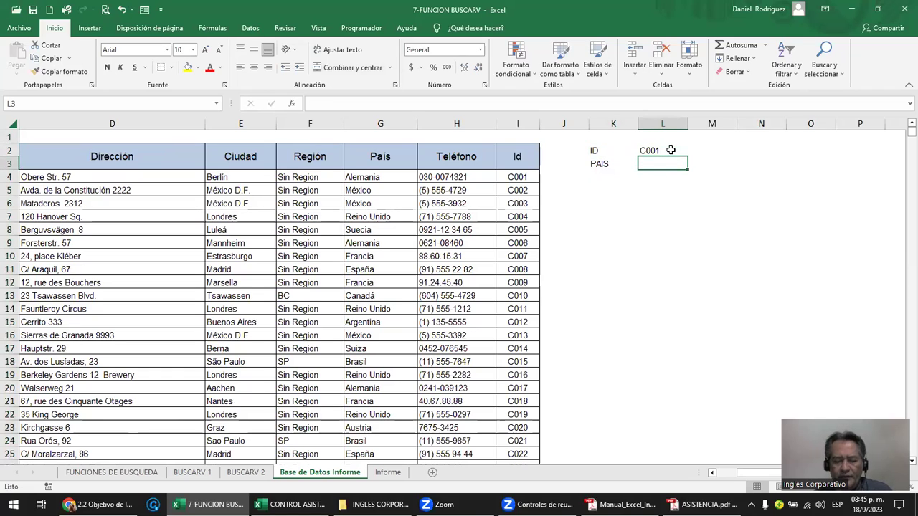
text(=)
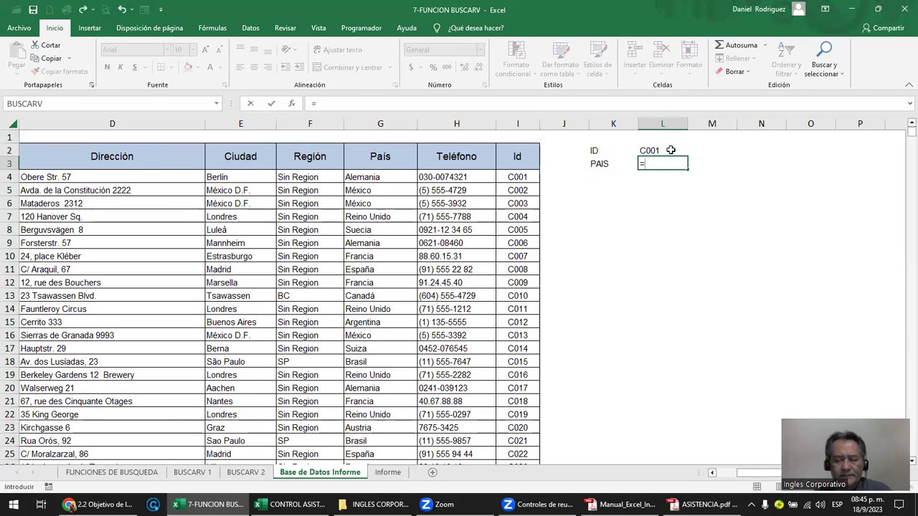
text(BU)
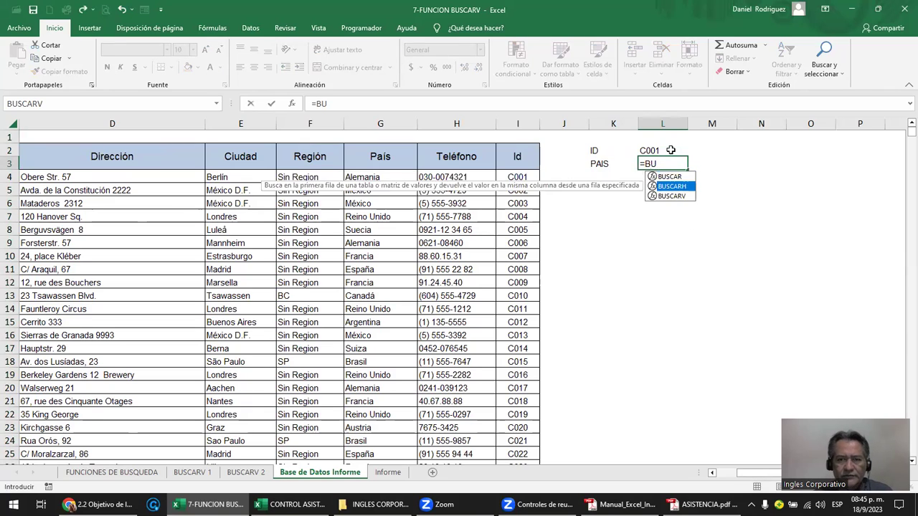
Build =BUSCARV in L3 with lookup value L2 and table range A4:I94.
key(Tab)
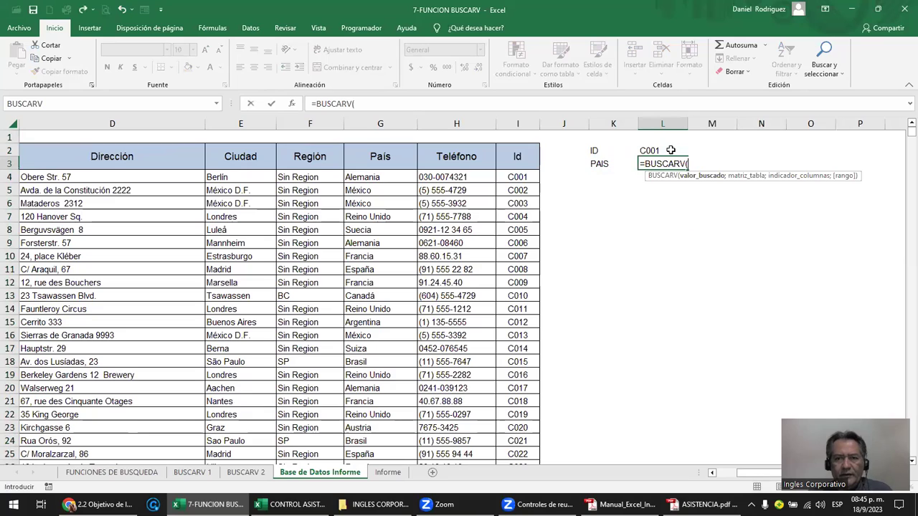
click(646, 148)
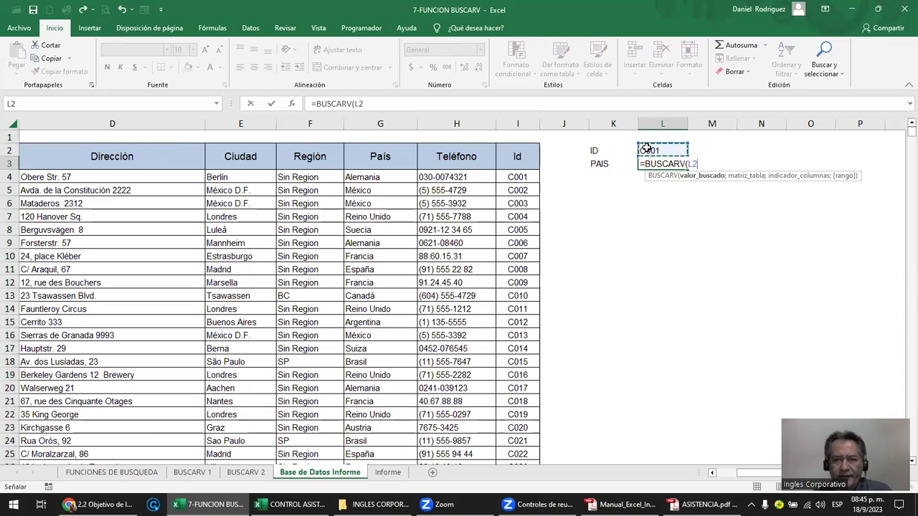
text(;)
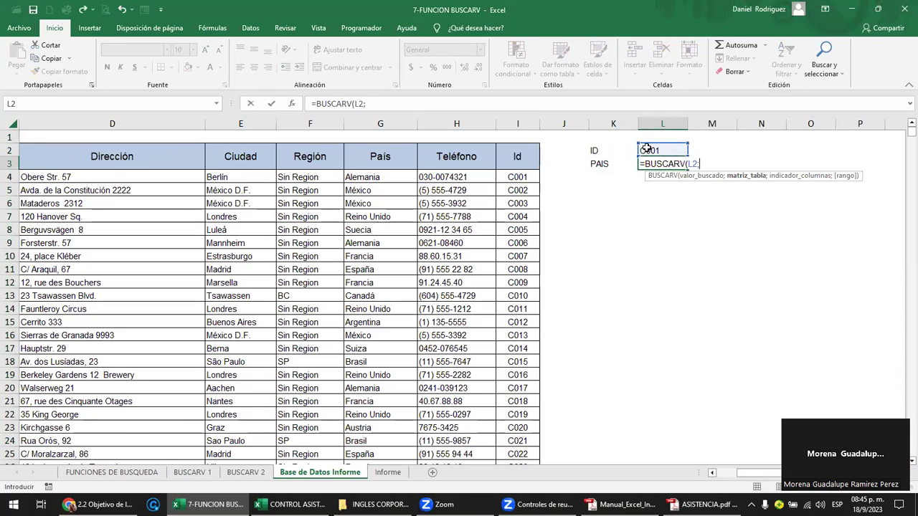
click(529, 176)
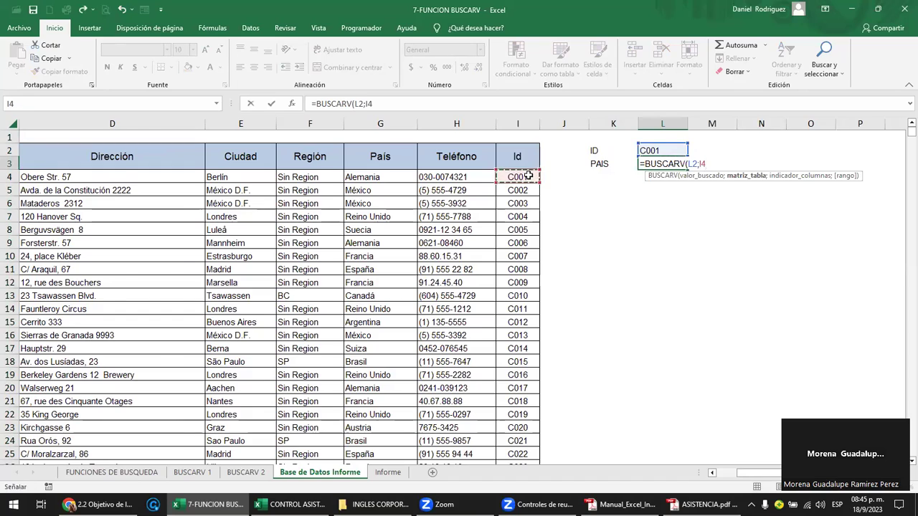
key(ctrl+shift+Left)
key(ctrl+shift+Down)
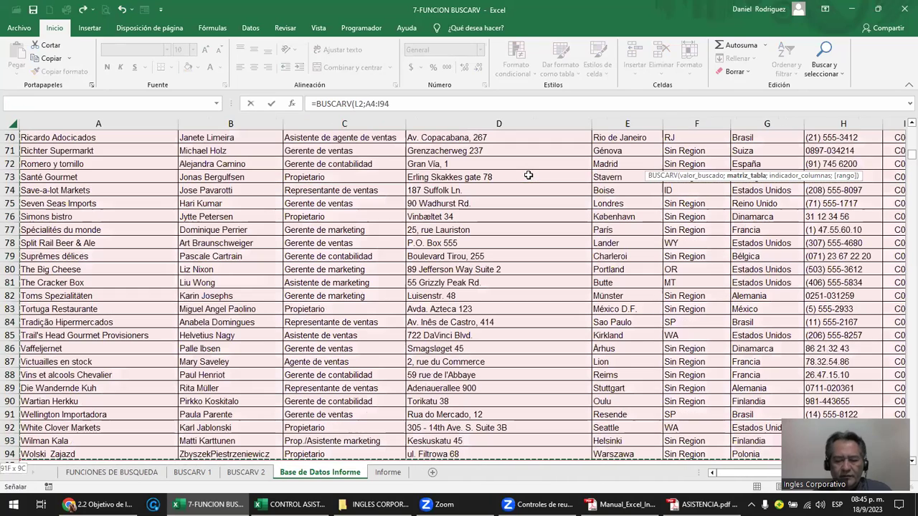
text(;)
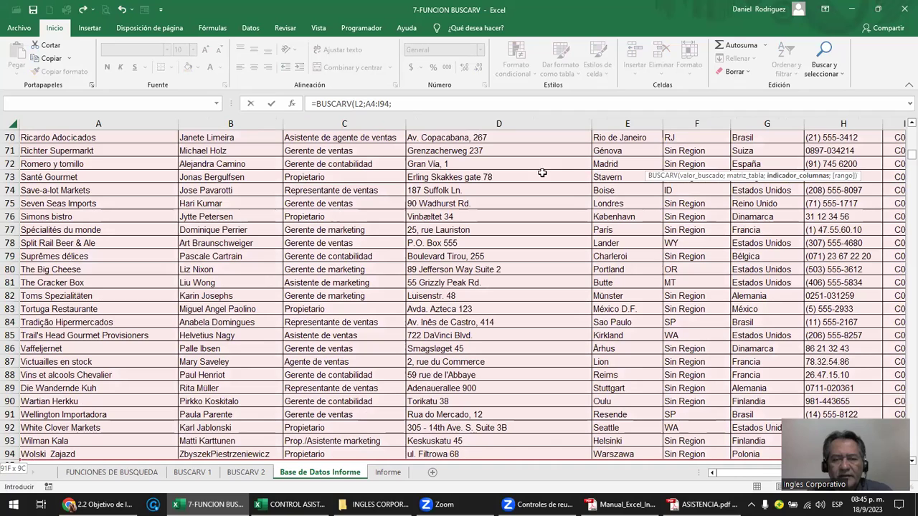
Finish the lookup with column 8 and FALSO exact match, which returns #N/D.
click(400, 103)
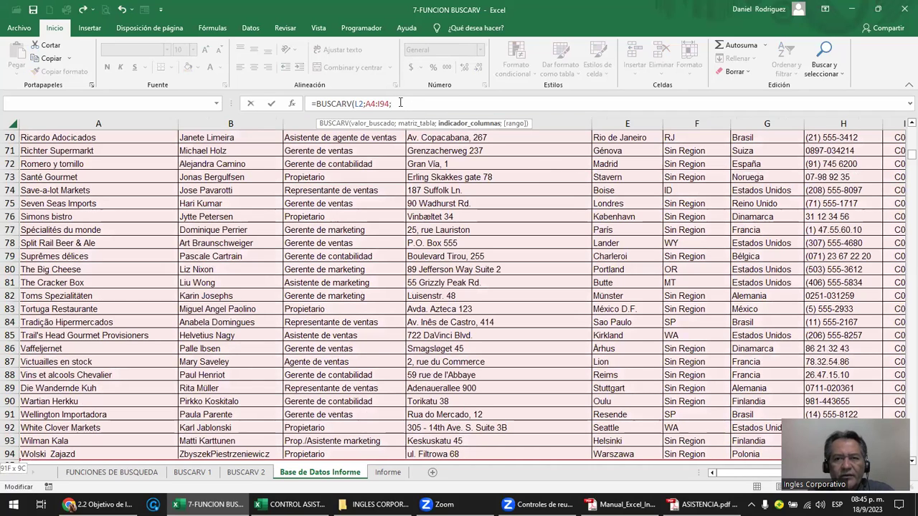
mouse_move(735, 473)
mouse_down()
mouse_move(750, 472)
mouse_move(721, 472)
mouse_up()
scroll(635, 342, up, 6)
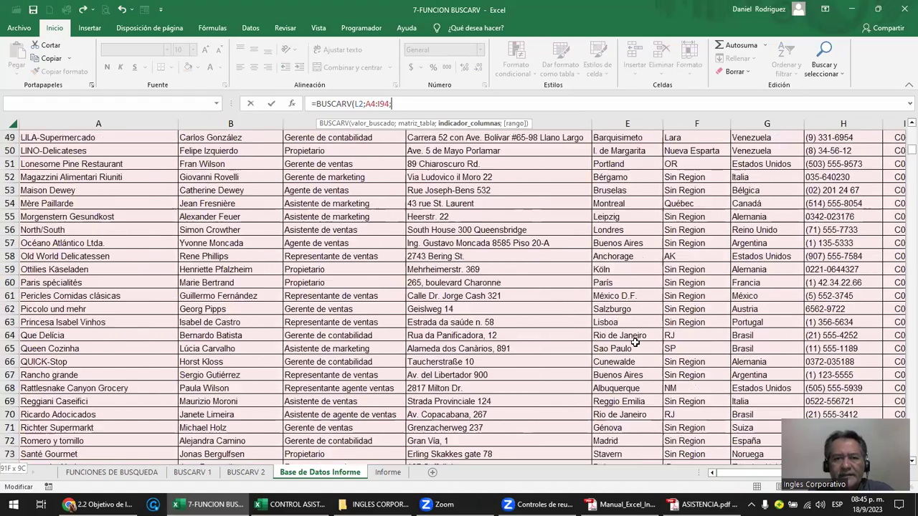
scroll(635, 342, up, 7)
scroll(635, 342, up, 9)
scroll(635, 342, up, 1)
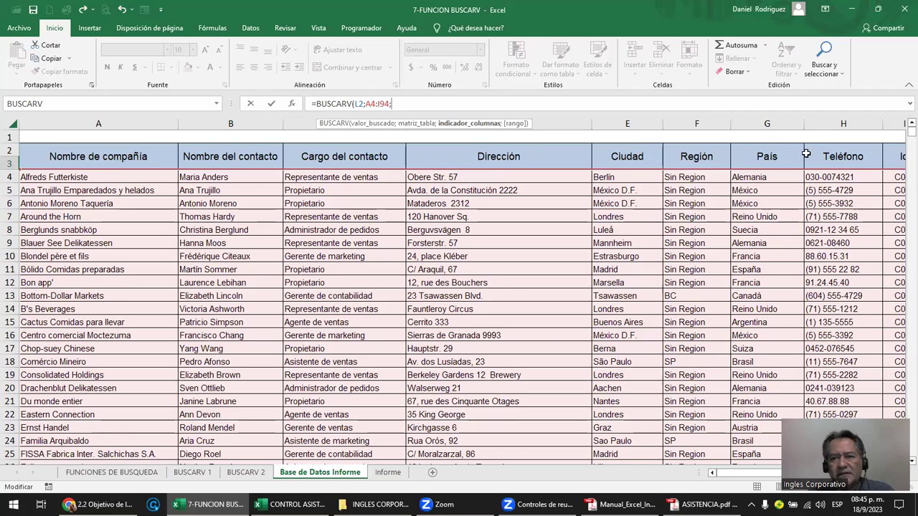
drag(753, 473, 766, 473)
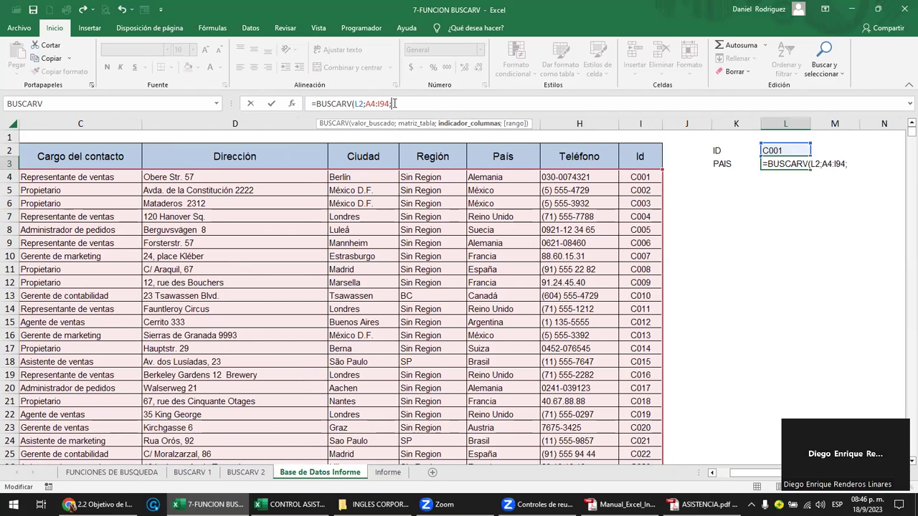
text(8)
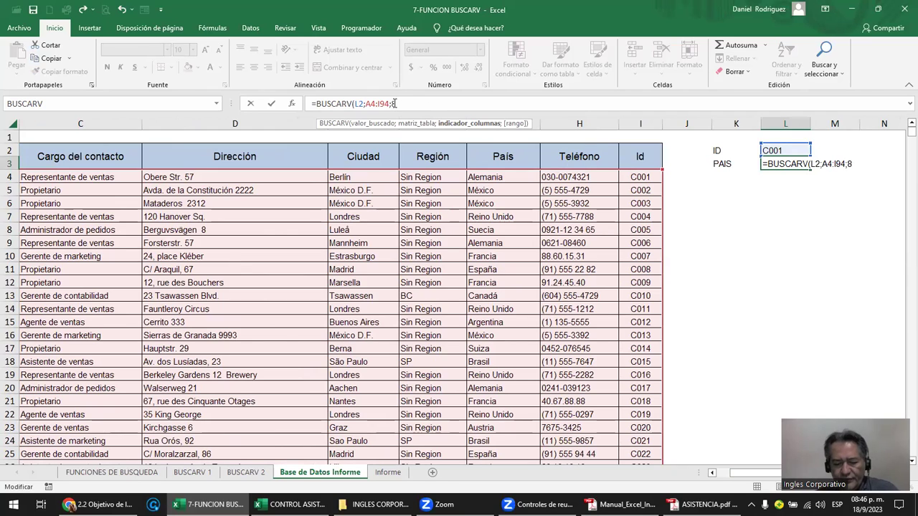
text(;)
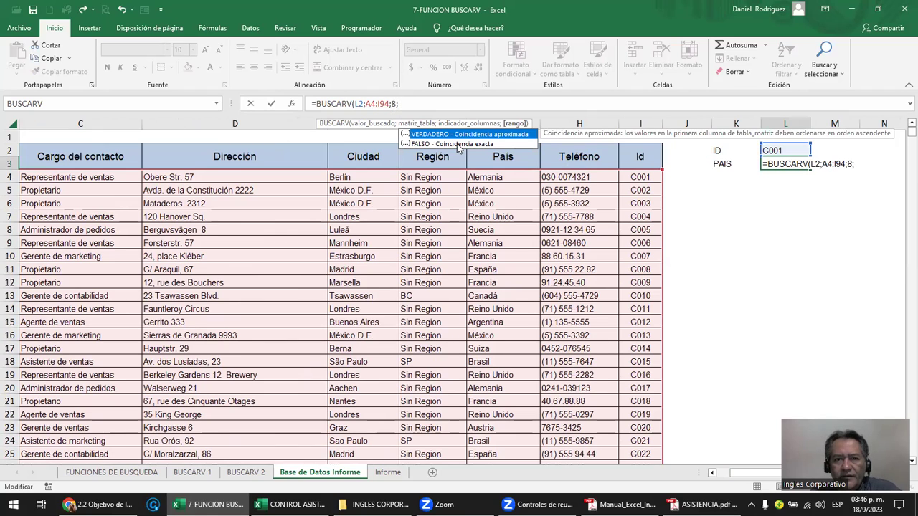
double_click(431, 144)
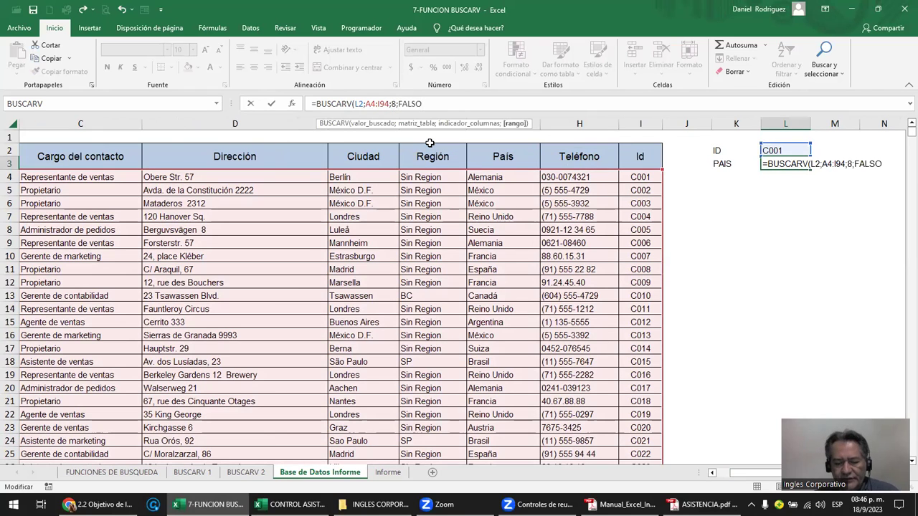
key(ctrl+Return)
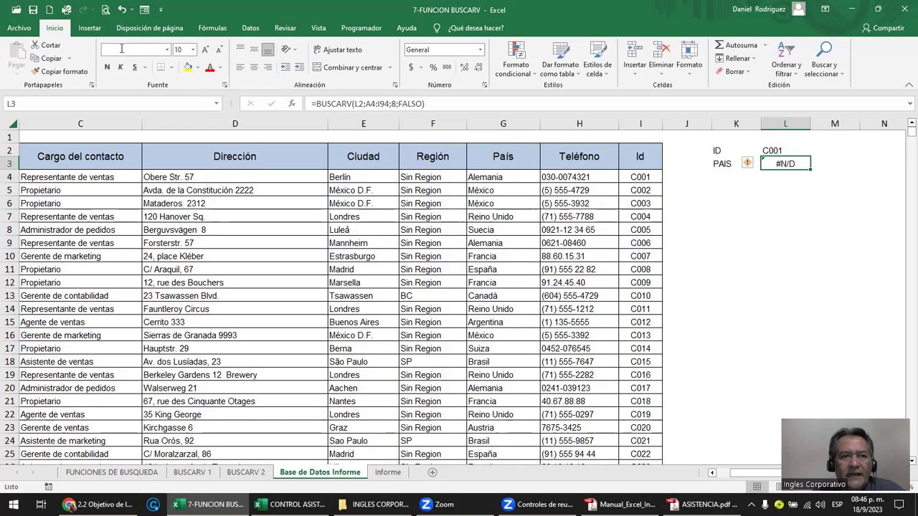
Draw a left-pointing arrow line along row 1 above the header row.
click(92, 29)
click(184, 45)
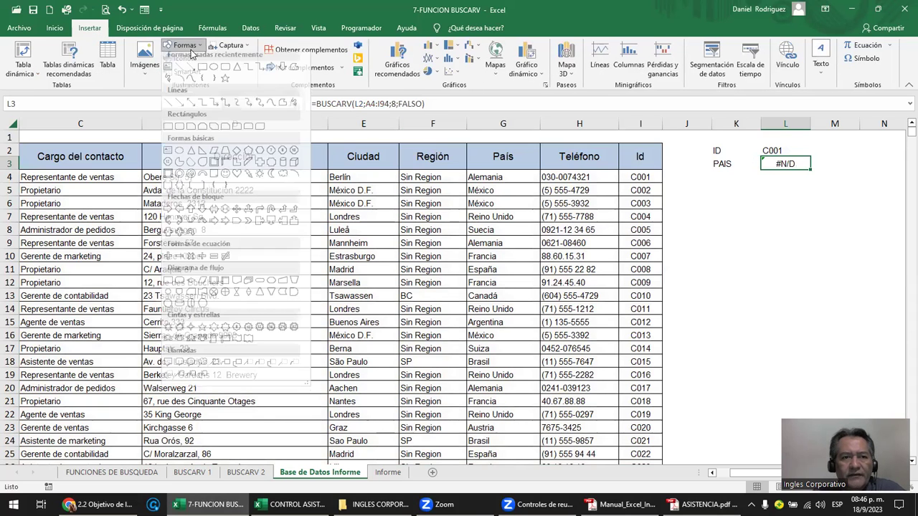
click(192, 72)
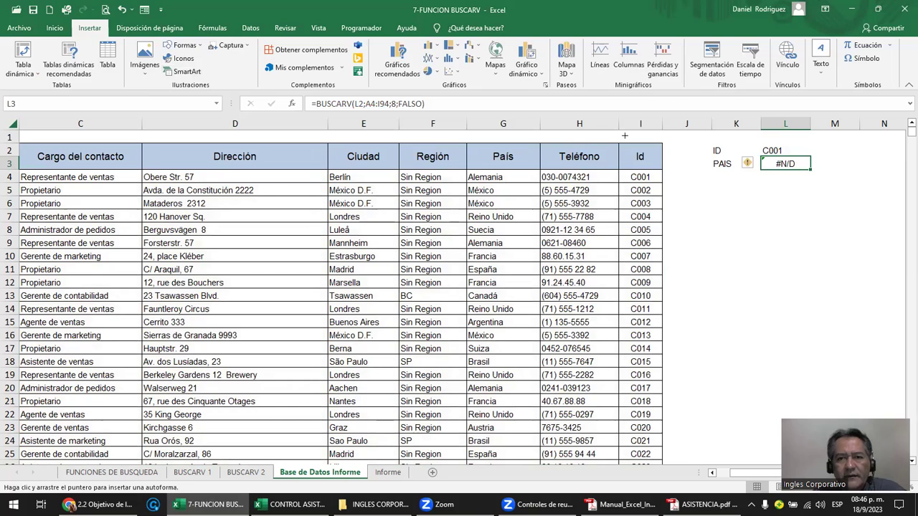
drag(609, 135, 385, 137)
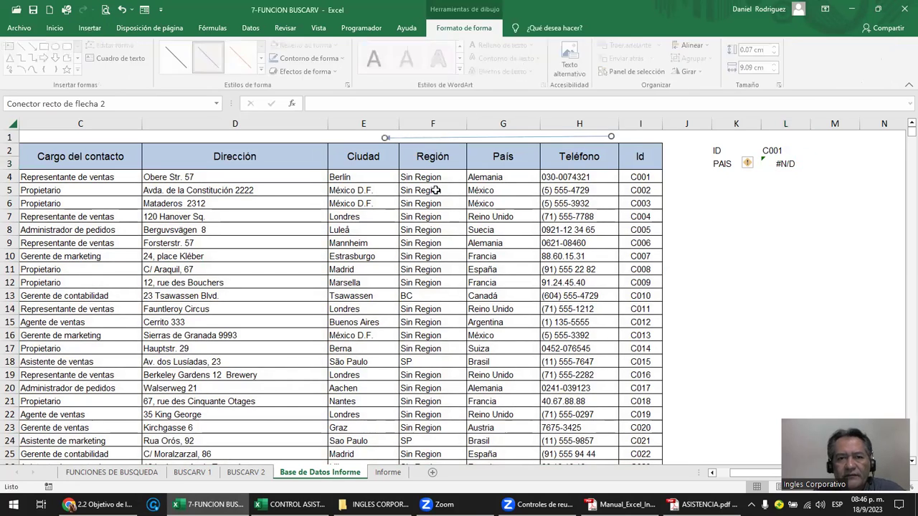
click(693, 244)
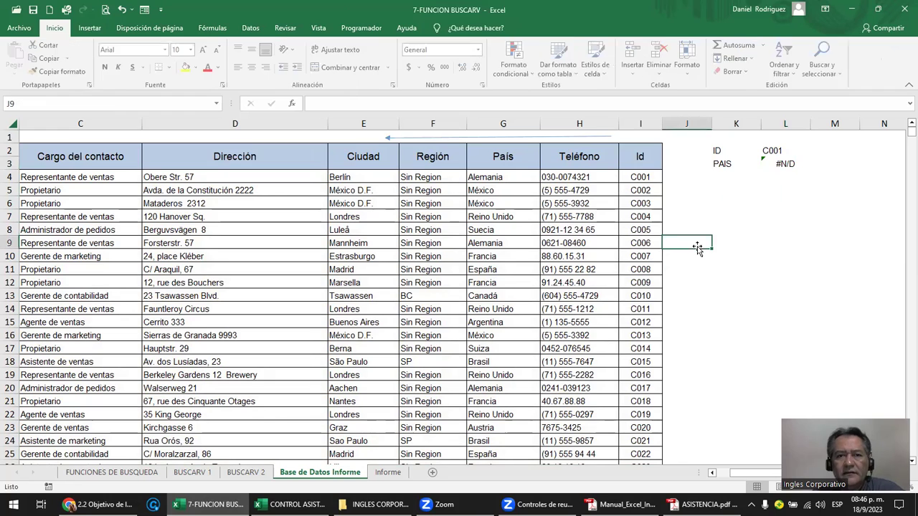
Check the arrow and Id column, then move to header cell A2.
click(531, 136)
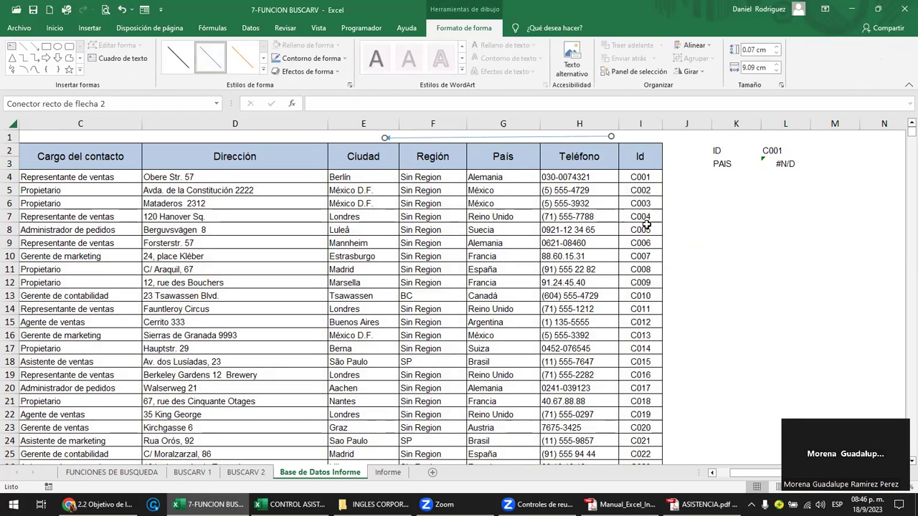
click(697, 244)
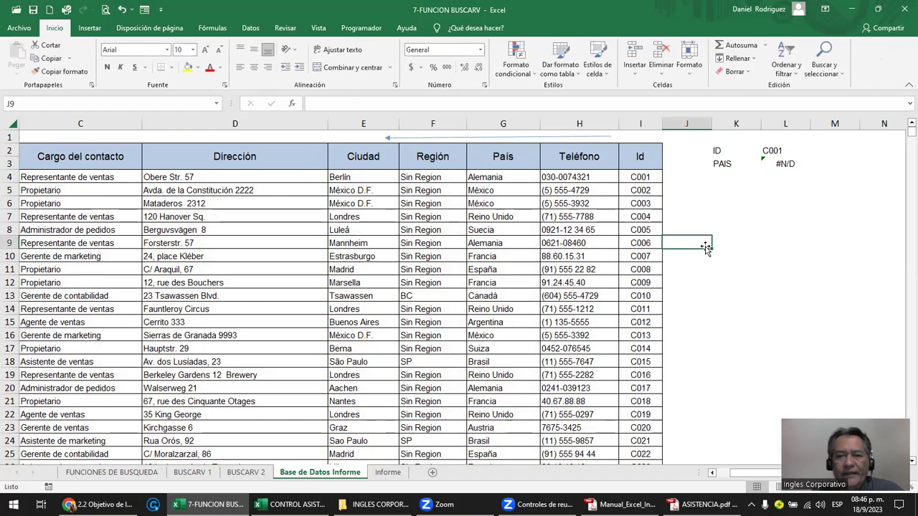
click(641, 123)
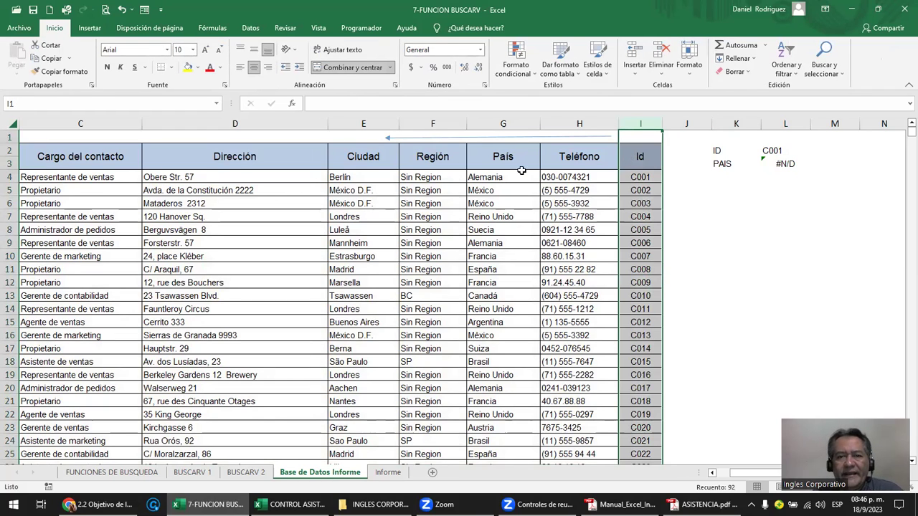
click(692, 210)
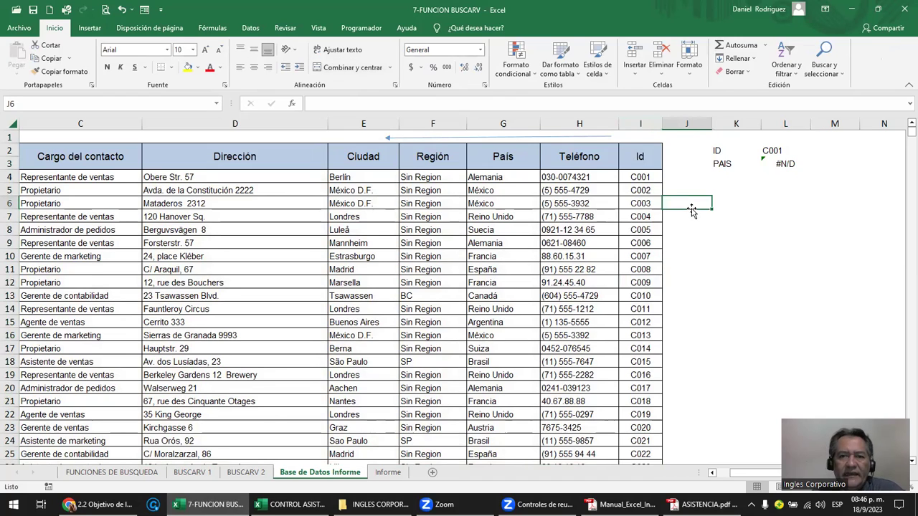
click(641, 158)
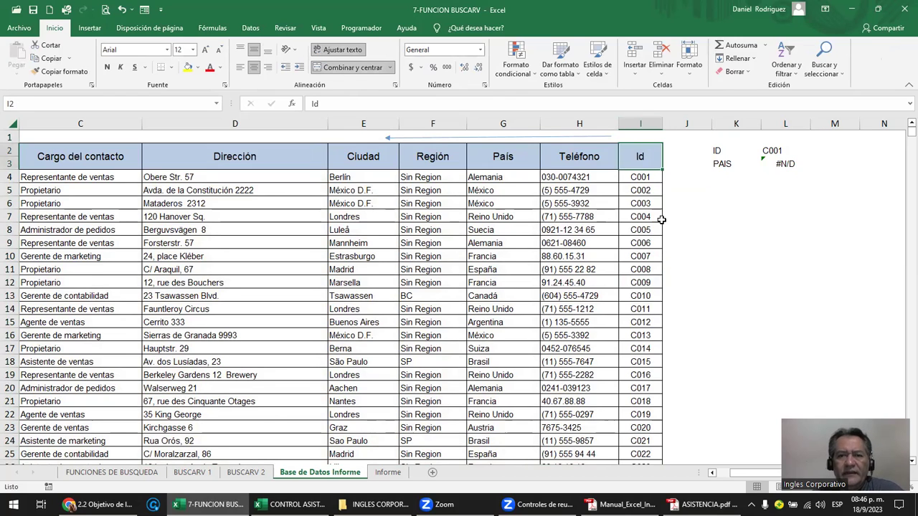
key(Left)
key(Left)
key(Left)
key(Left)
key(Left)
key(Left)
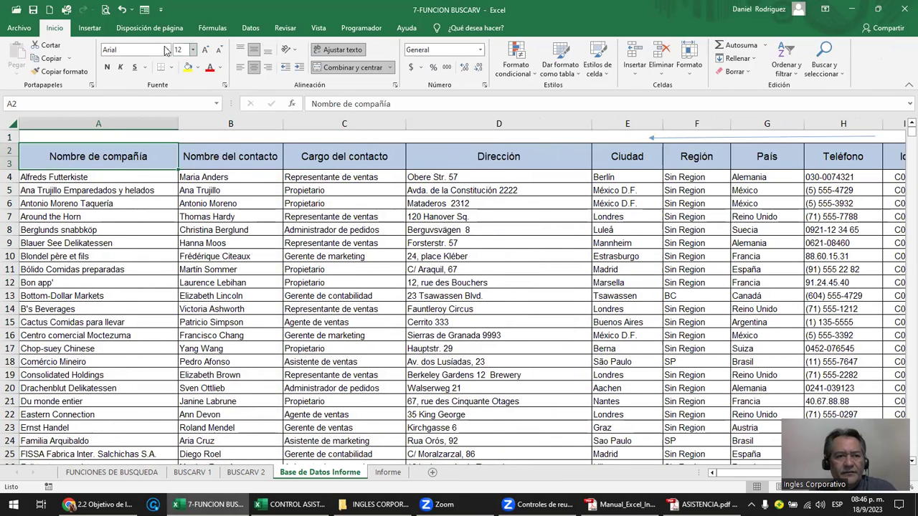
click(126, 126)
right_click(126, 126)
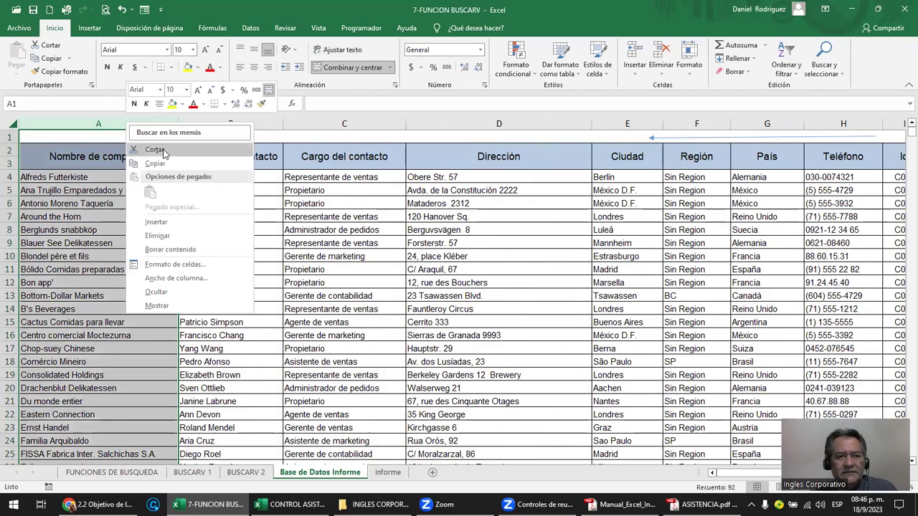
click(193, 225)
click(215, 165)
key(Right)
key(Right)
key(Right)
key(Right)
key(Right)
key(Right)
key(Left)
key(Left)
key(Left)
key(Left)
key(Left)
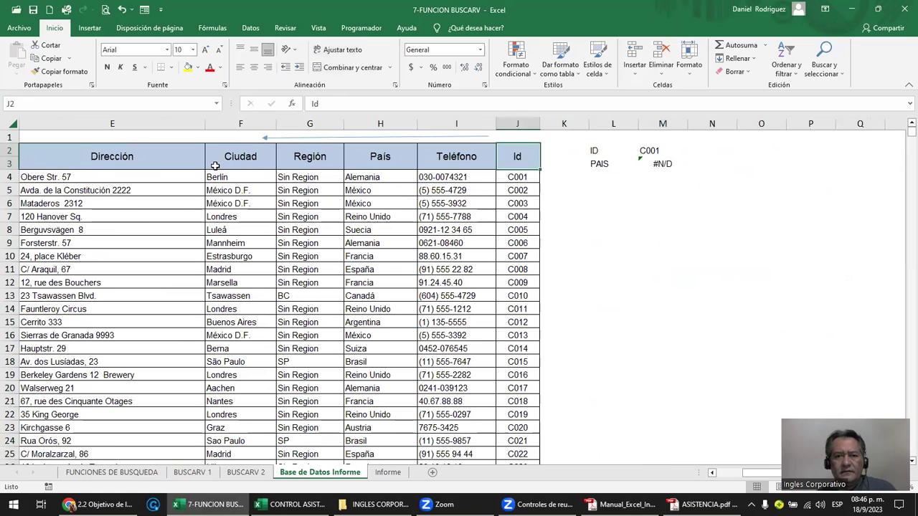
key(shift+Down)
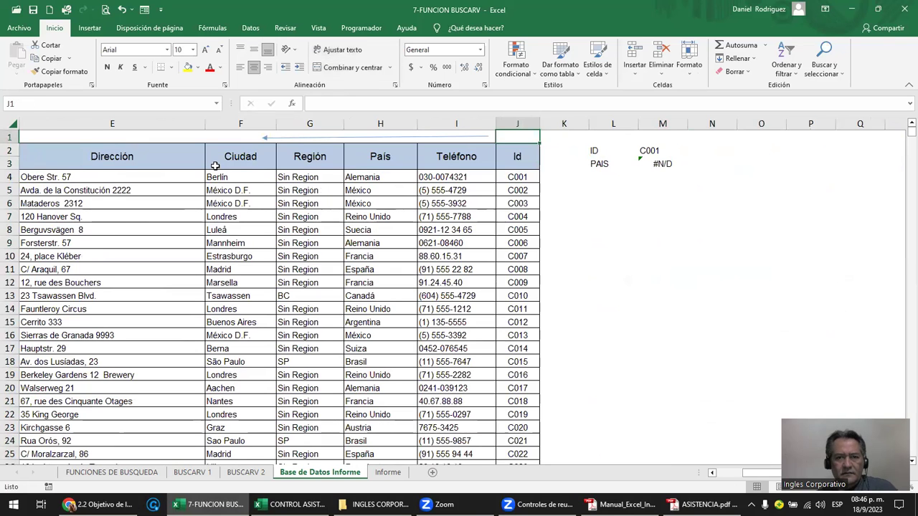
key(ctrl+shift+Down)
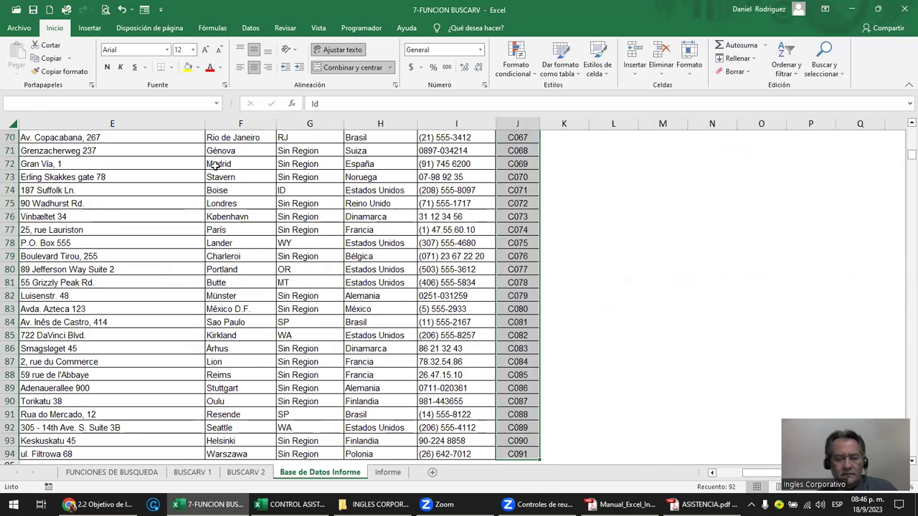
key(ctrl+c)
key(Left)
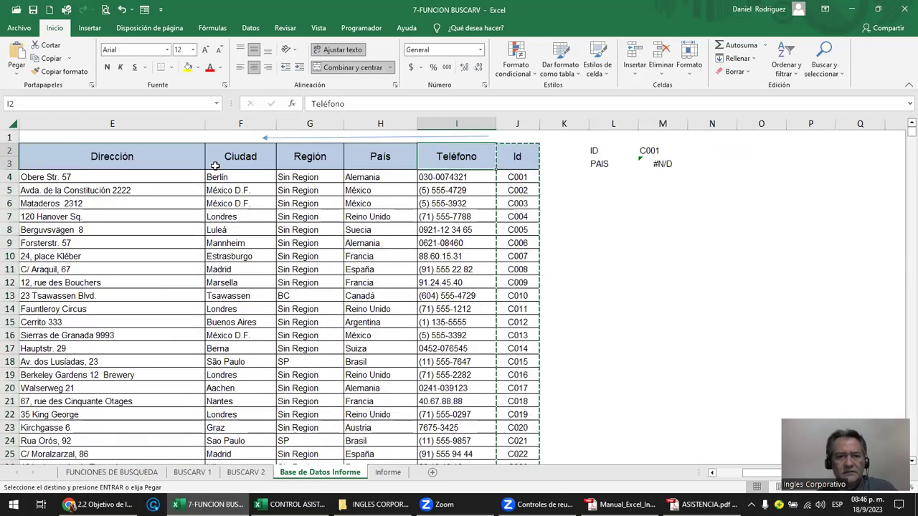
key(Left)
key(Left)
key(Left)
key(Left)
key(Left)
key(Left)
key(ctrl+v)
key(Right)
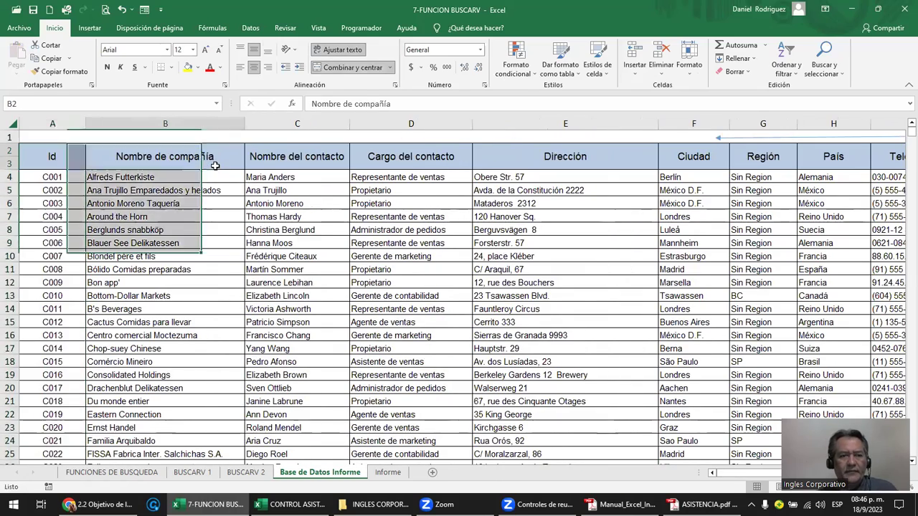
key(Right)
key(Right)
key(Right)
key(Right)
key(Right)
key(Home)
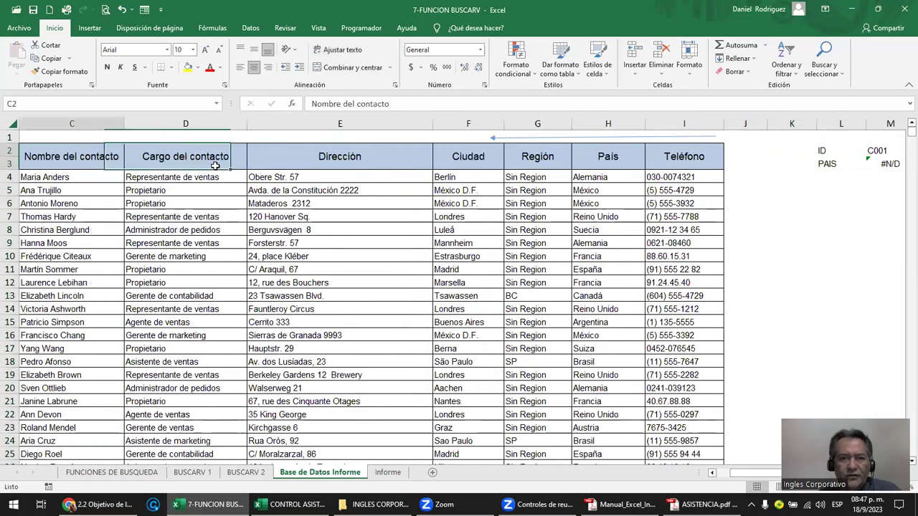
key(shift+Right)
key(shift+Right)
key(shift+Right)
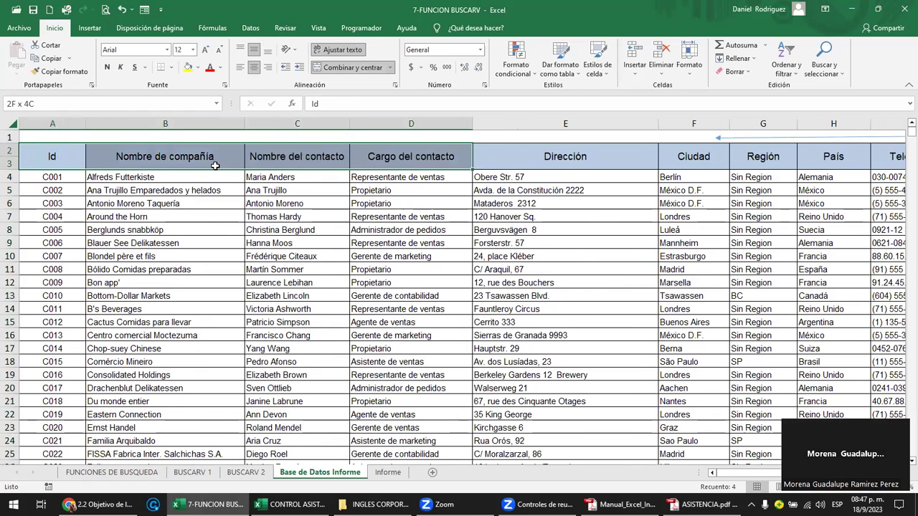
key(shift+Right)
key(shift+Right)
key(shift+Right)
key(shift+Right)
key(shift+Right)
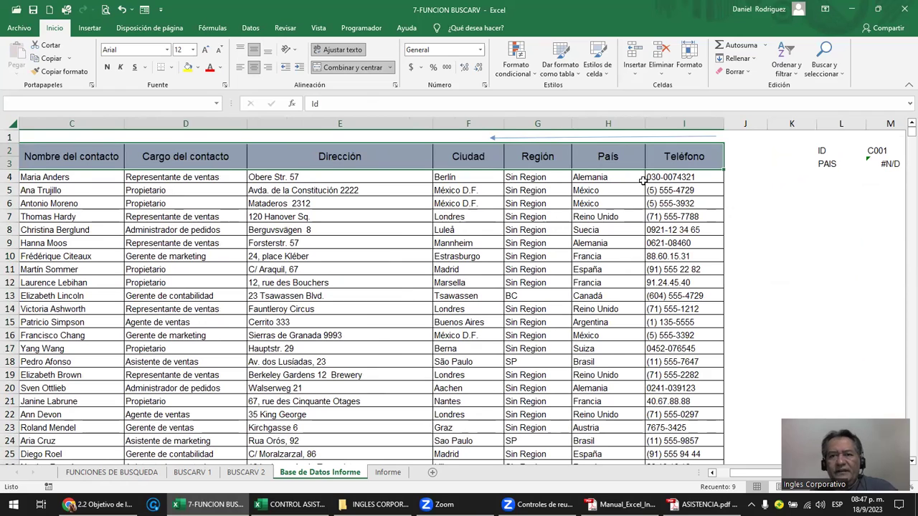
click(693, 155)
drag(527, 131, 492, 137)
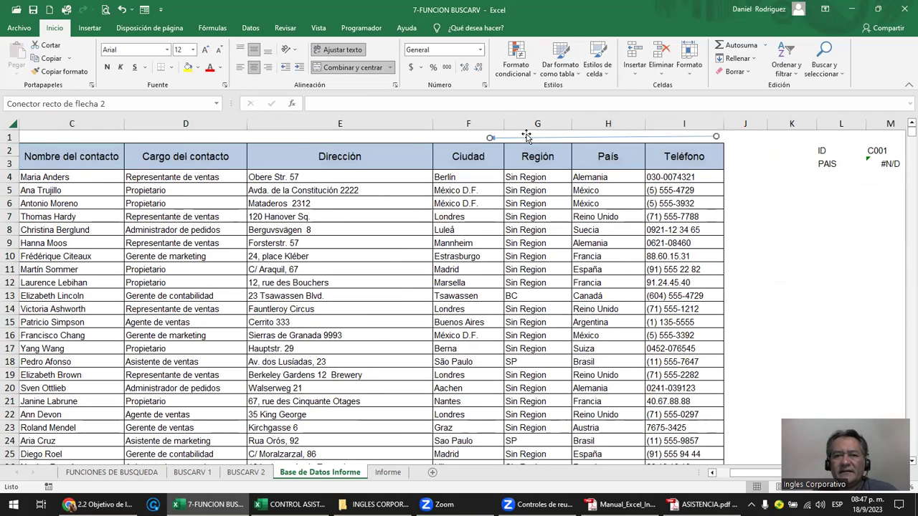
key(Delete)
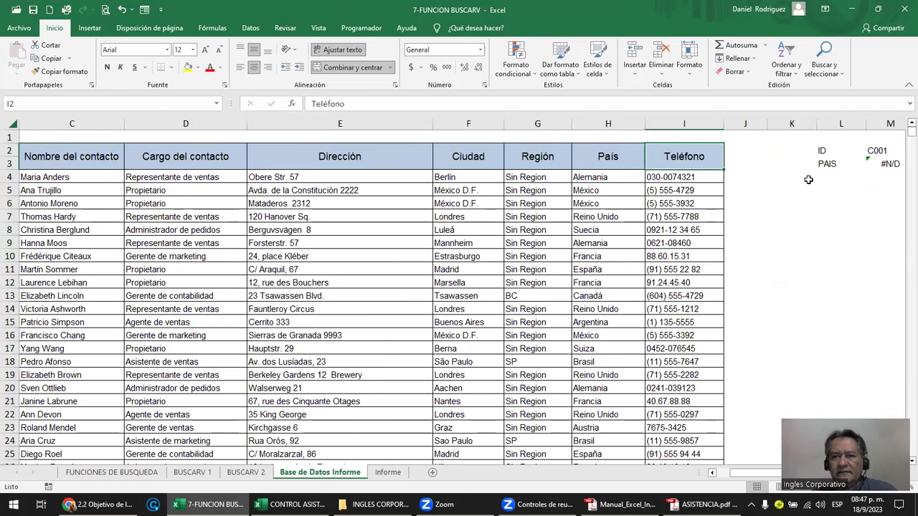
click(806, 177)
click(702, 157)
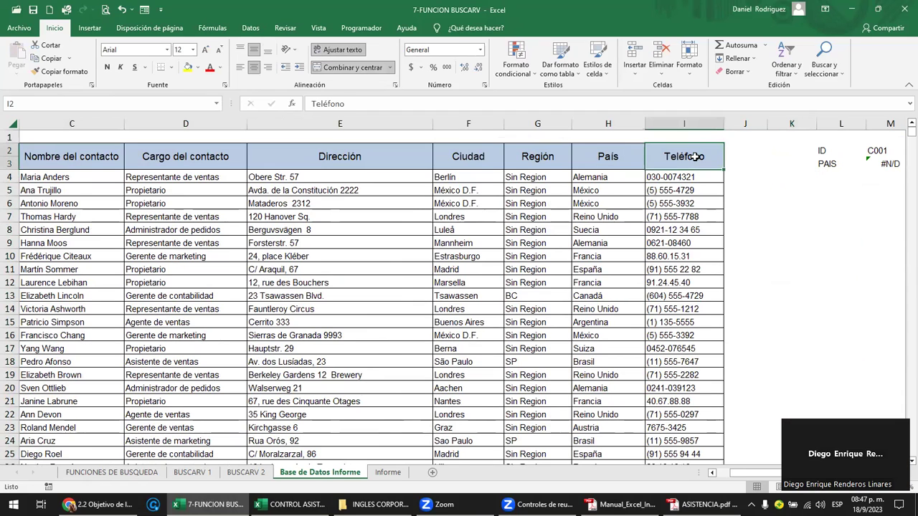
click(706, 138)
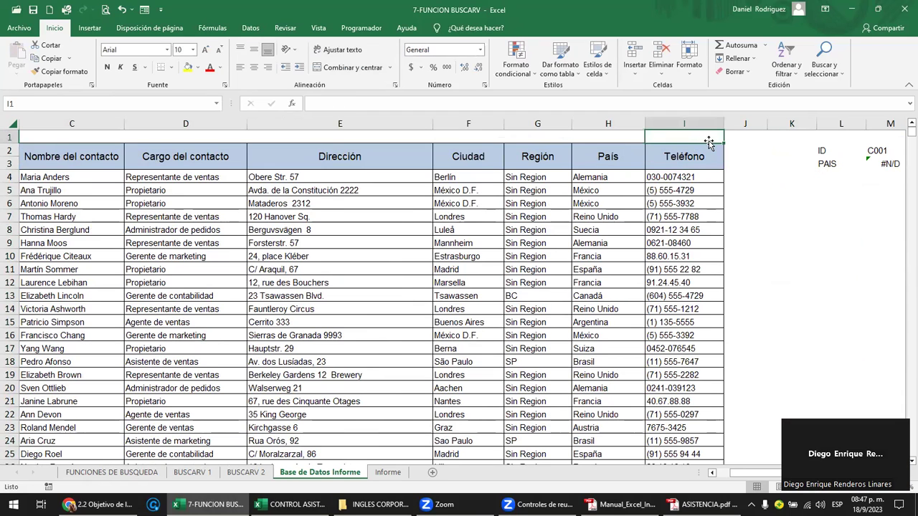
key(Right)
key(Right)
key(Right)
key(Right)
key(Down)
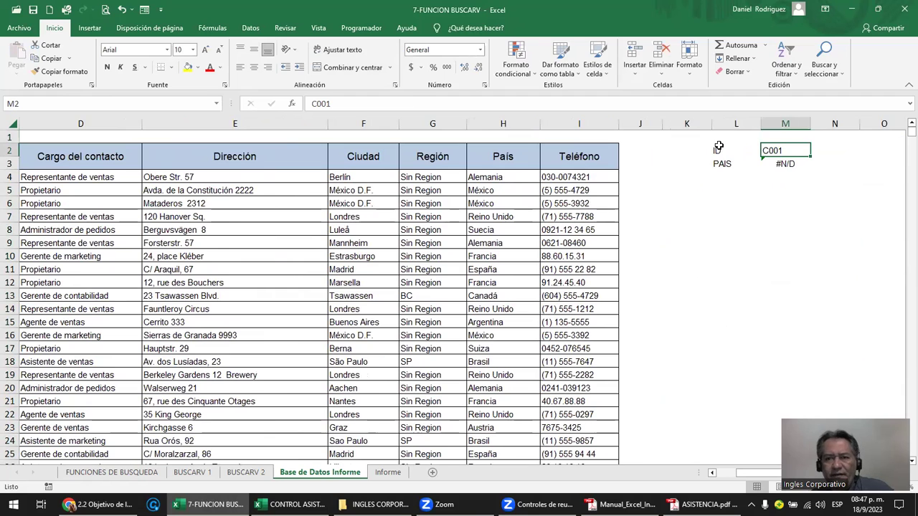
Edit M3's lookup to =BUSCARV(M2;A4:I94;9;FALSO) so it returns the phone number.
click(786, 164)
double_click(783, 166)
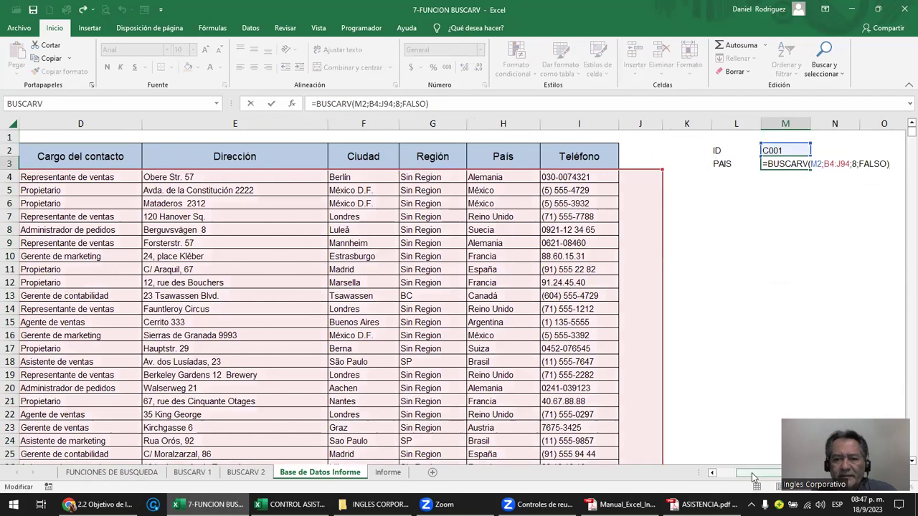
drag(753, 477, 730, 481)
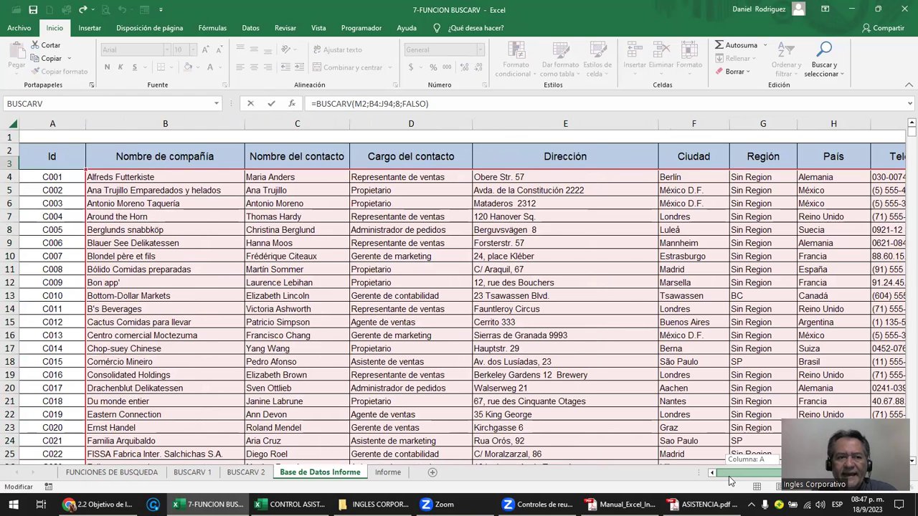
drag(730, 480, 761, 480)
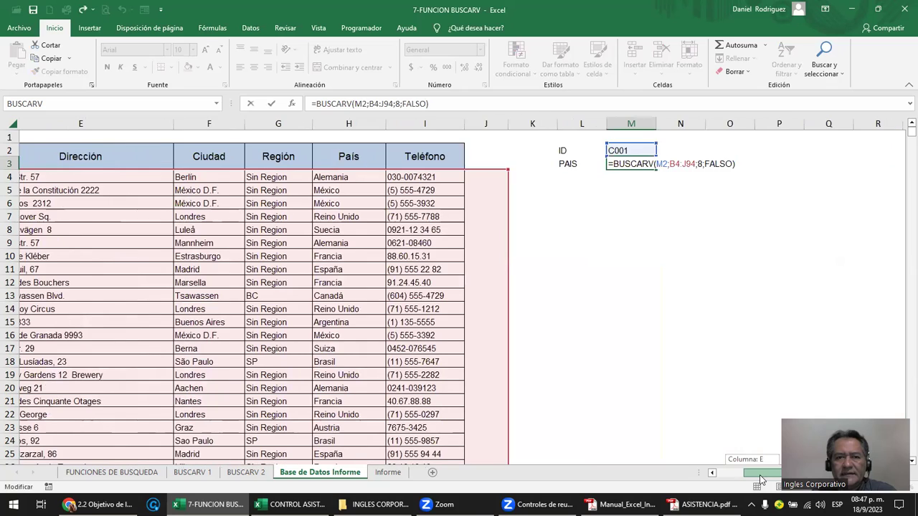
click(703, 164)
key(Delete)
text(A)
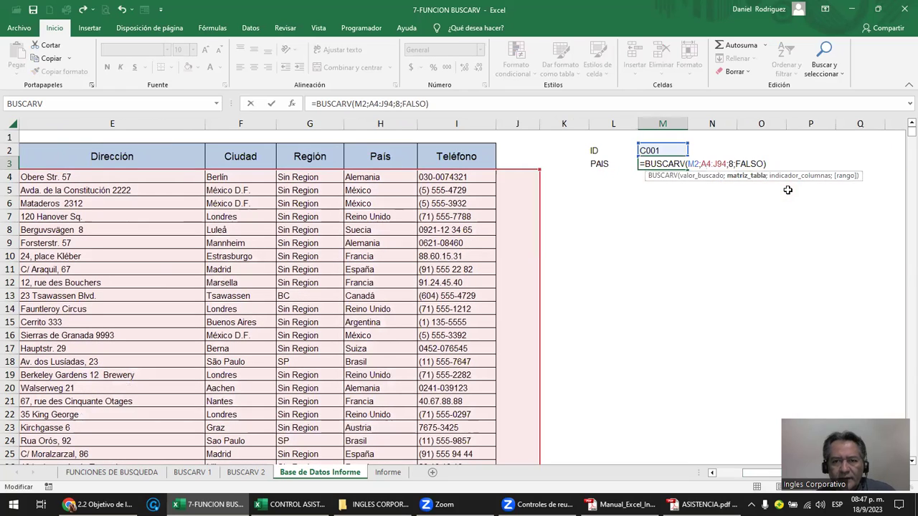
key(Right)
key(Right)
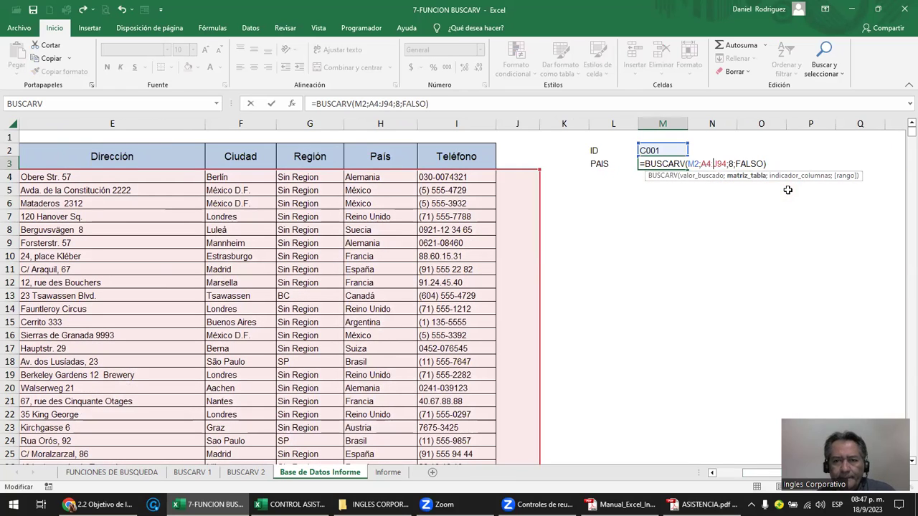
key(Delete)
text(I)
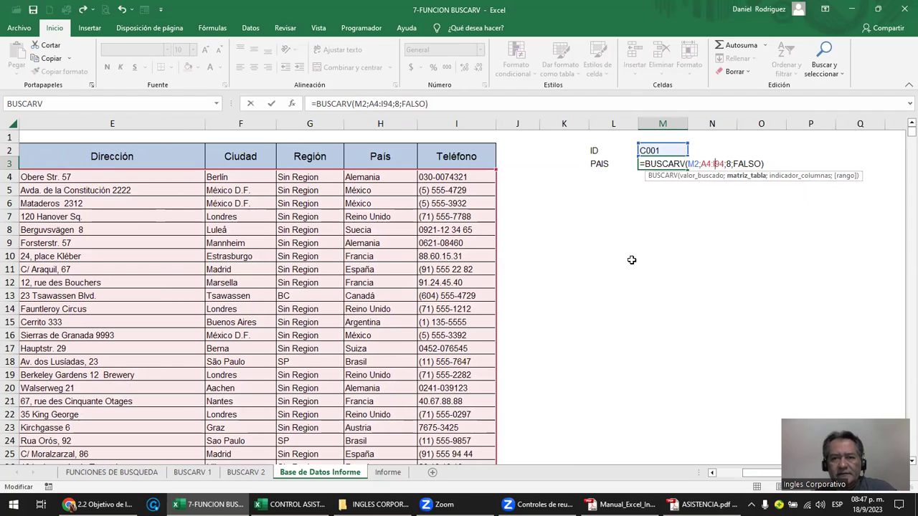
click(727, 164)
text(9)
key(Delete)
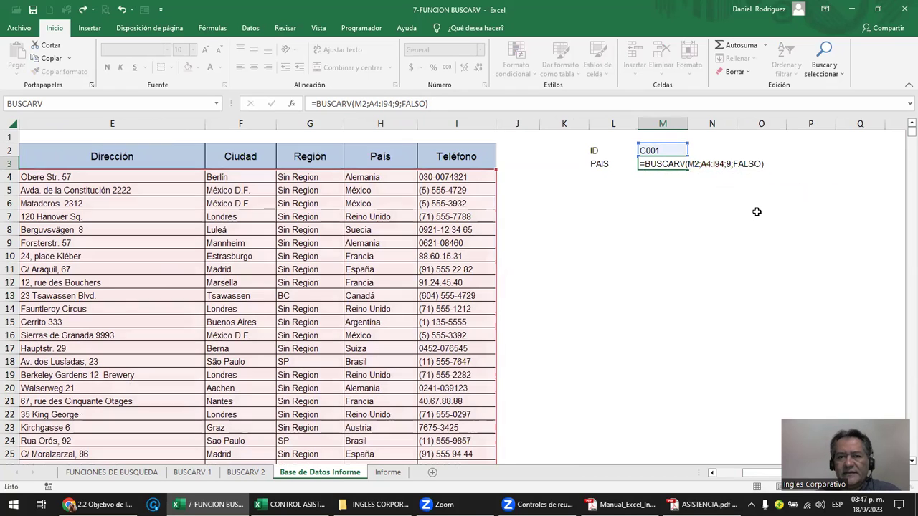
key(ctrl+Return)
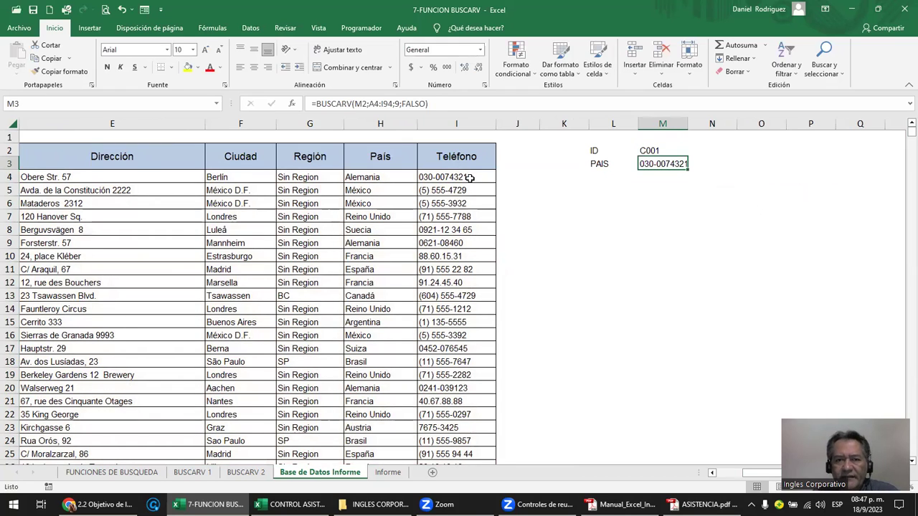
Compare M3's phone result with source cell I4, then switch to the BUSCARV lesson in Chrome.
click(467, 178)
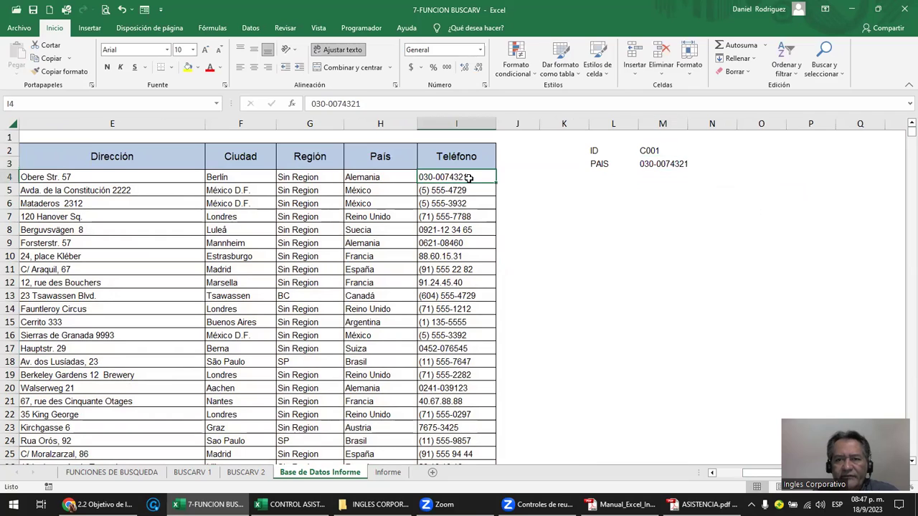
ctrl+click(663, 164)
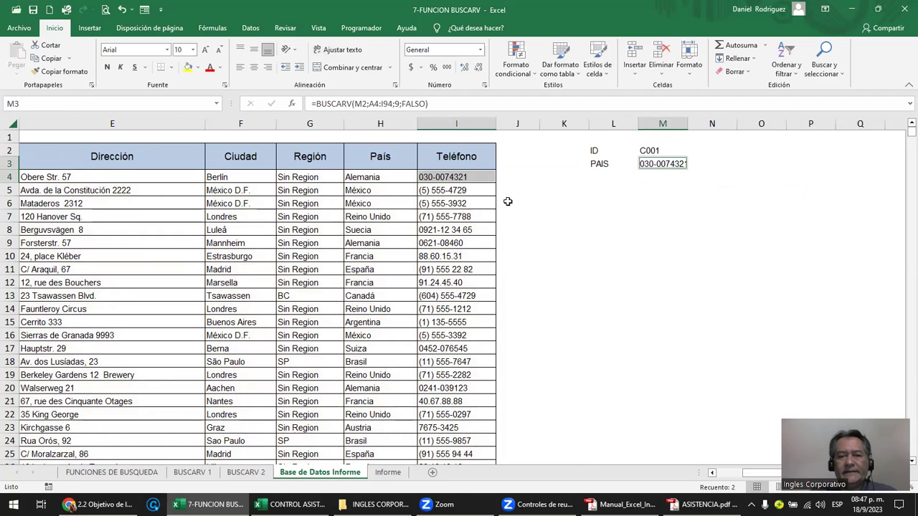
click(635, 193)
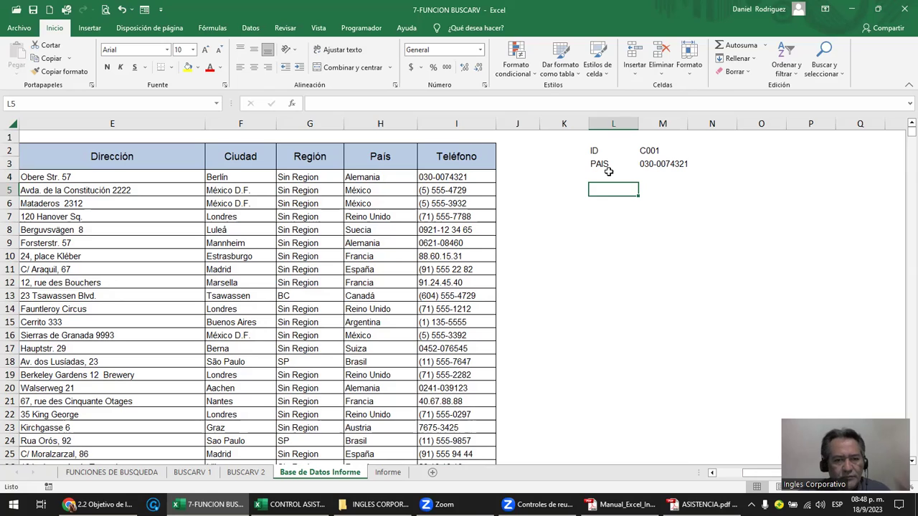
click(564, 189)
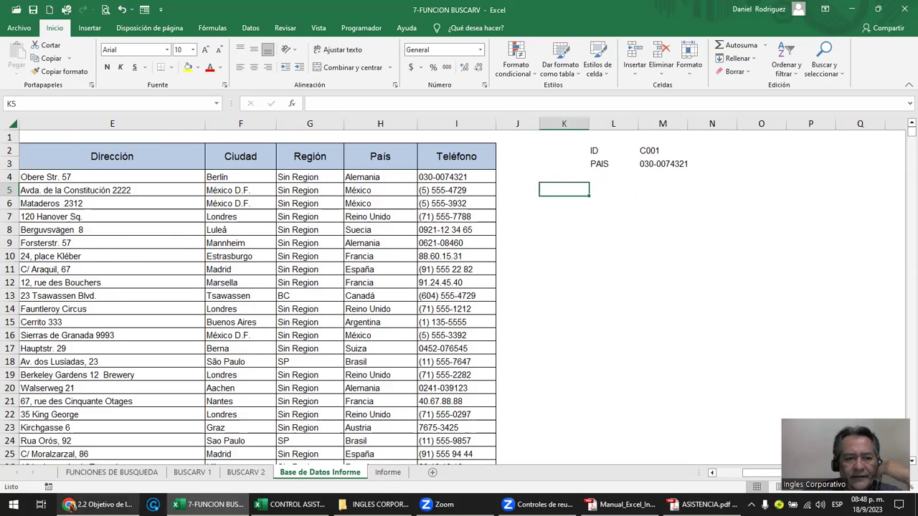
click(70, 504)
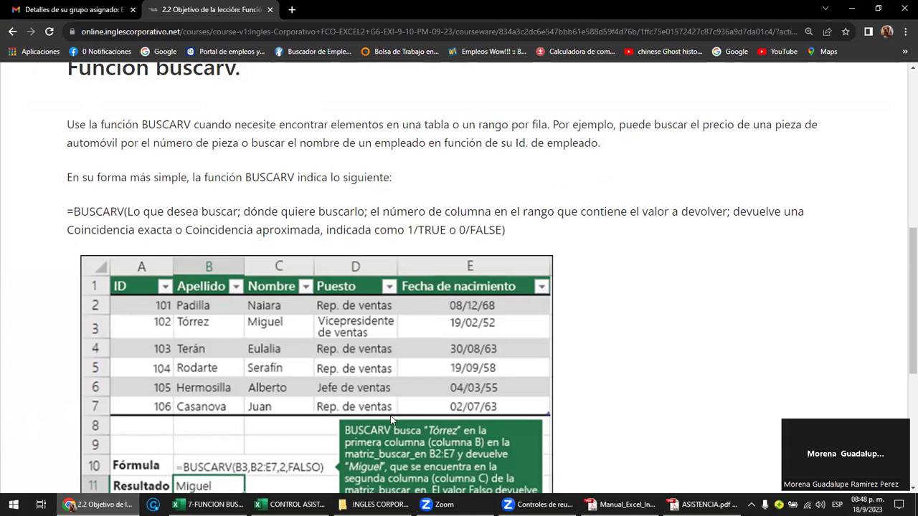
Switch from the Chrome lesson back to the 7-FUNCION BUSCARV workbook with Alt+Tab.
key(alt+Tab)
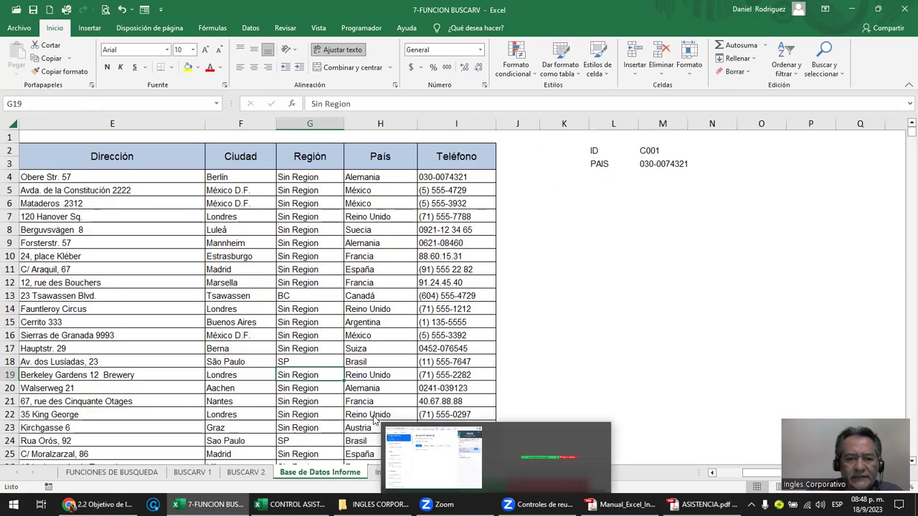
Switch to the Informe sheet and inspect C7's existing lookup formula.
drag(534, 335, 546, 335)
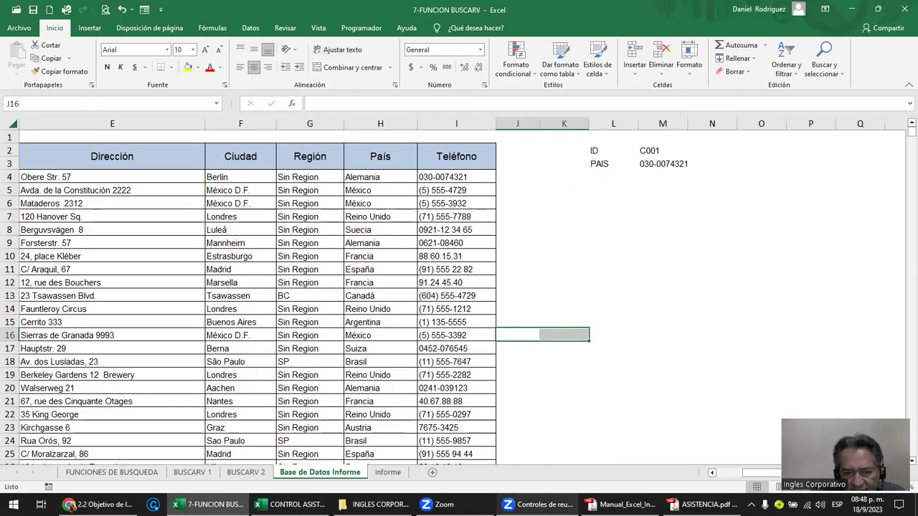
click(663, 427)
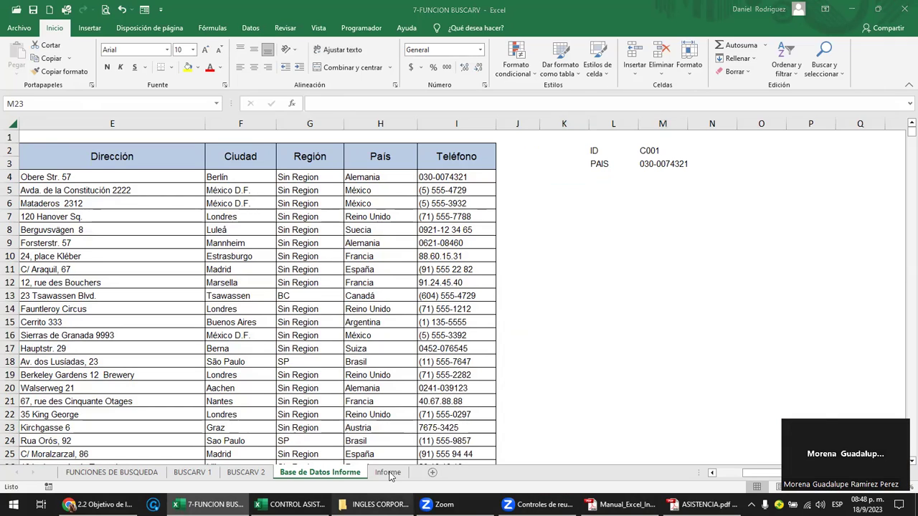
key(ctrl+Page_Down)
key(Up)
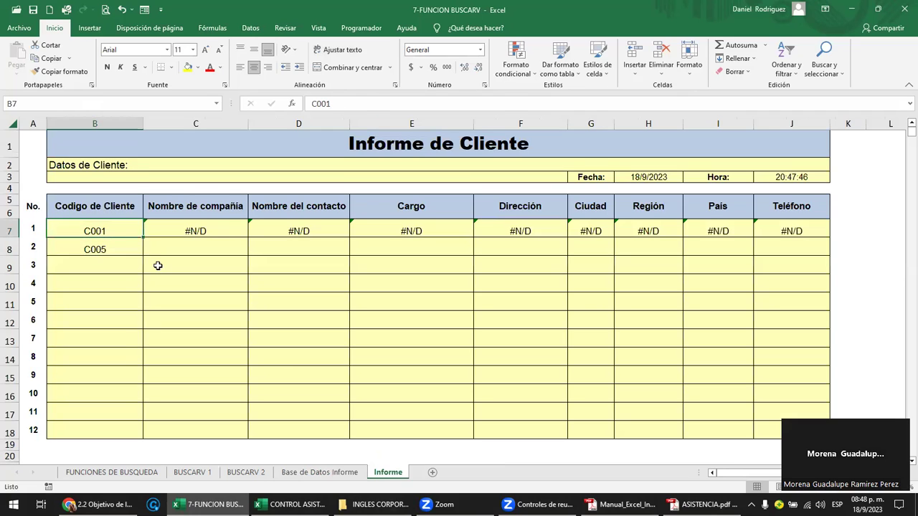
key(Right)
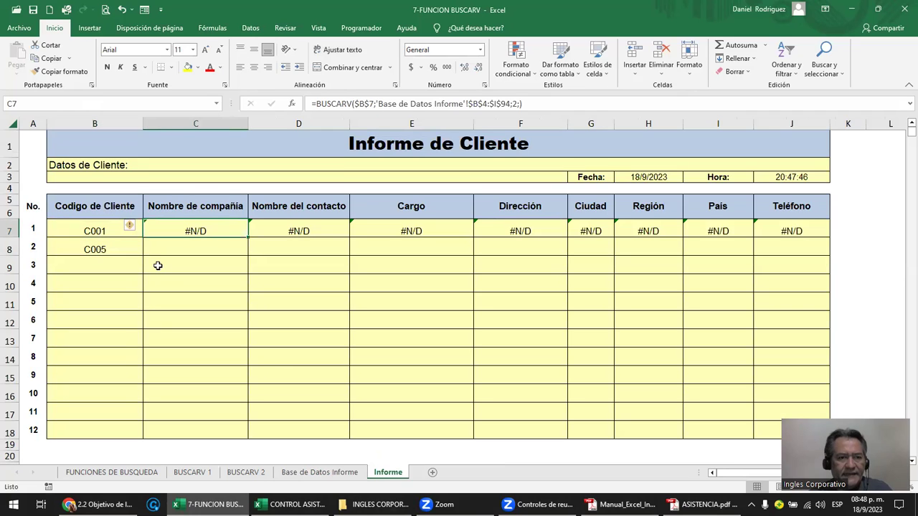
key(F2)
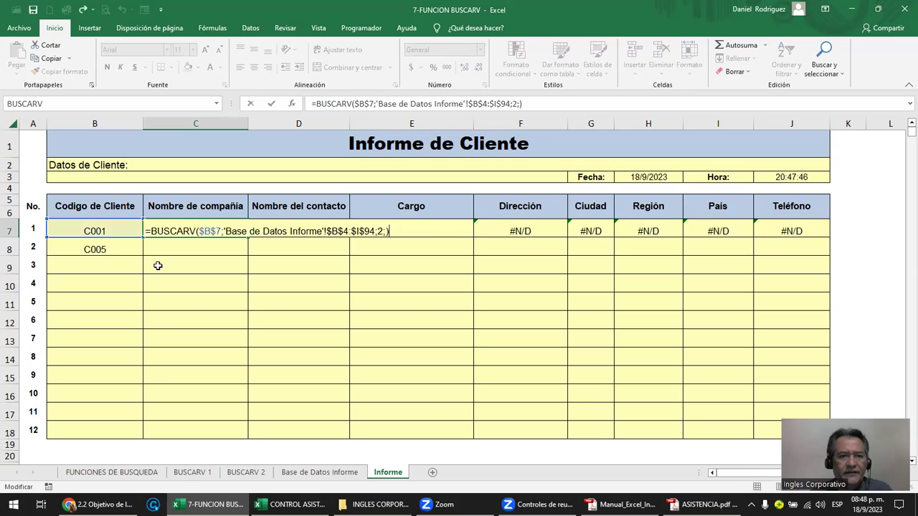
key(ctrl+Return)
Clear the #N/D formulas from row 7 through the Teléfono column.
key(shift+Right)
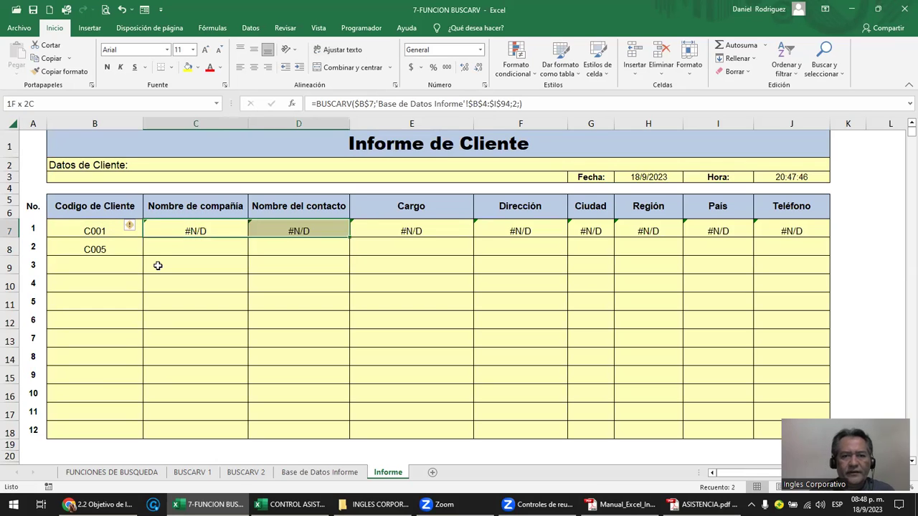
key(shift+Right)
key(shift+Right)
key(shift+Right)
key(shift+Right)
key(shift+Right)
key(shift+Right)
key(shift+Right)
key(shift+Left)
key(Delete)
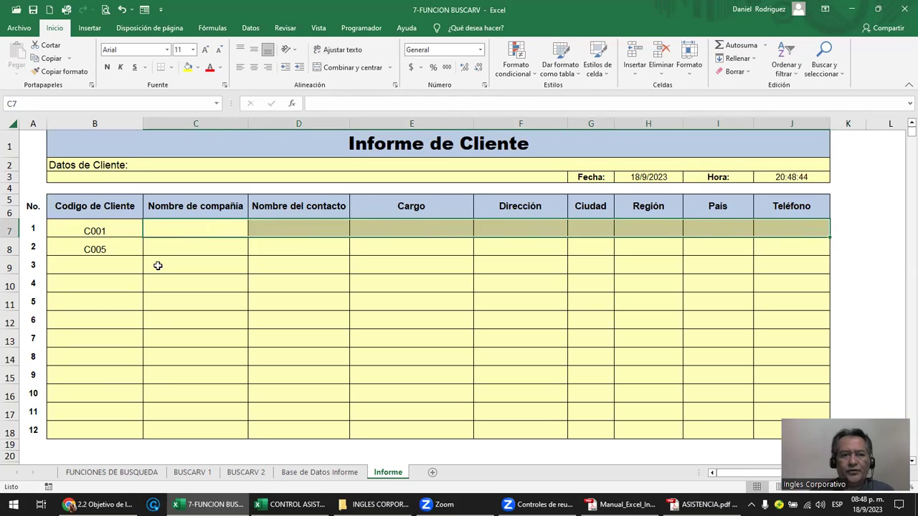
key(Home)
key(Right)
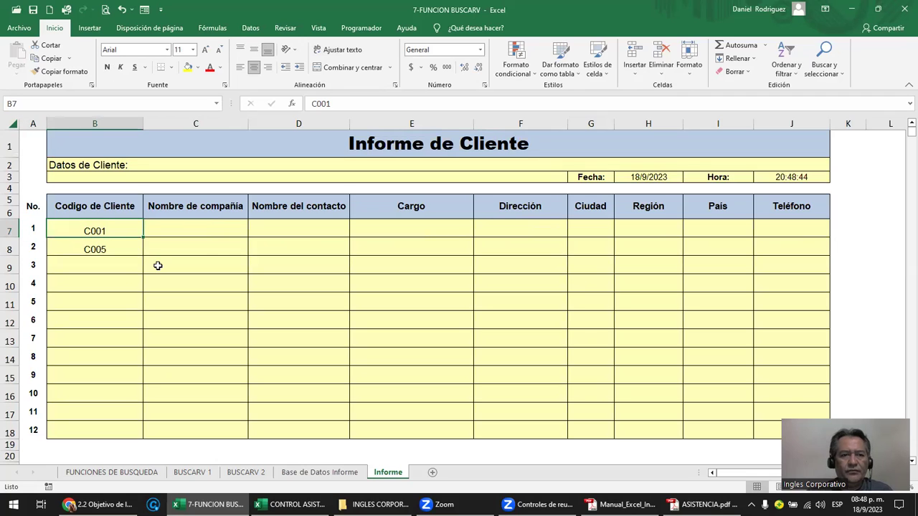
click(101, 247)
click(107, 226)
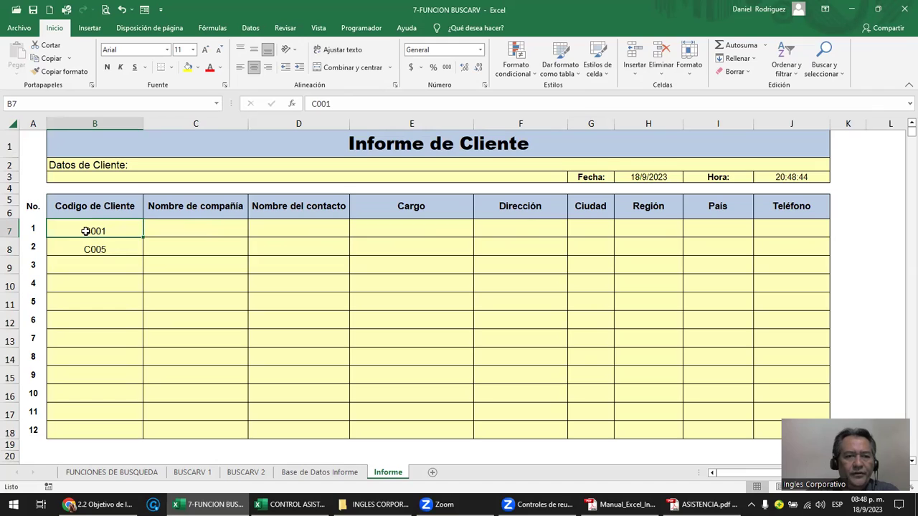
Start C7's formula as =BUSCARV(B7; using B7's client code as the lookup value.
click(200, 231)
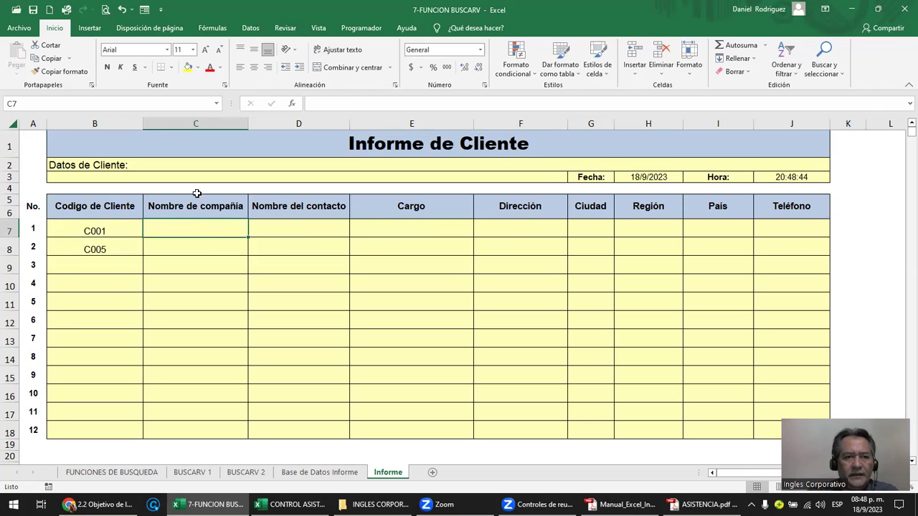
text(=B)
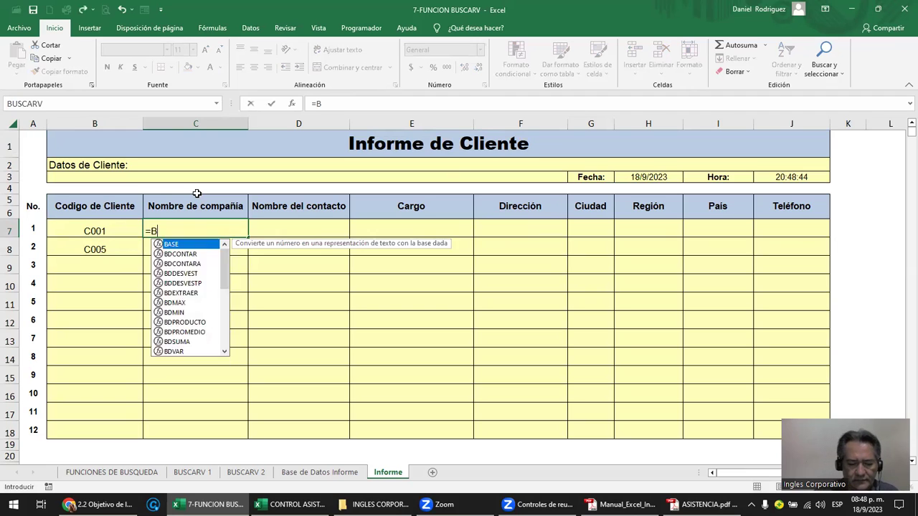
text(USCAR)
key(Down)
key(Down)
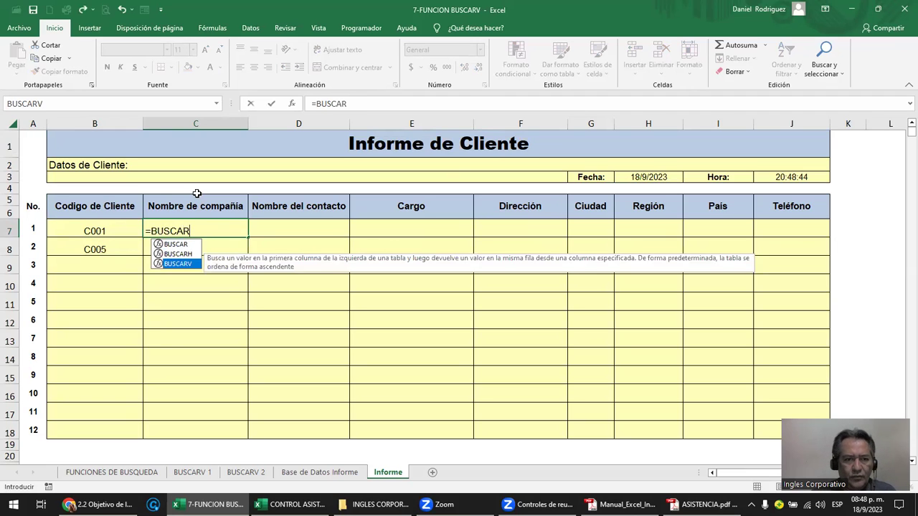
key(Tab)
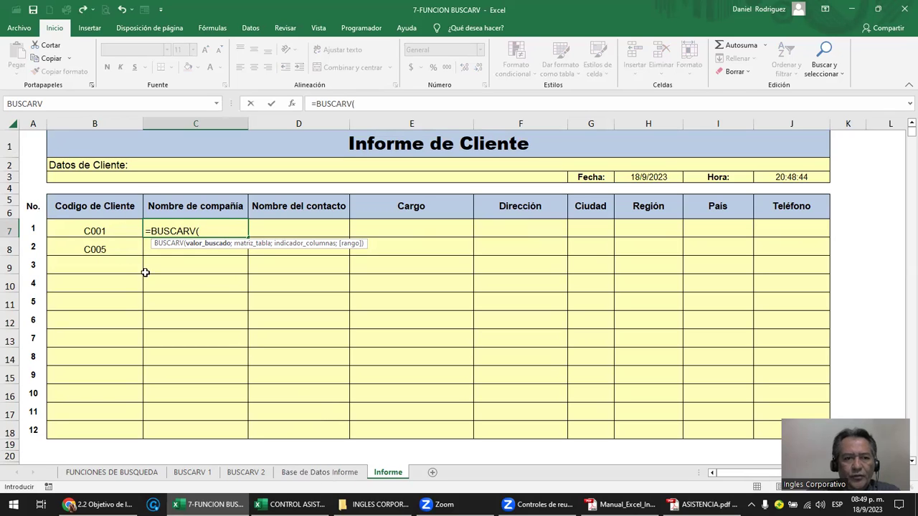
click(99, 232)
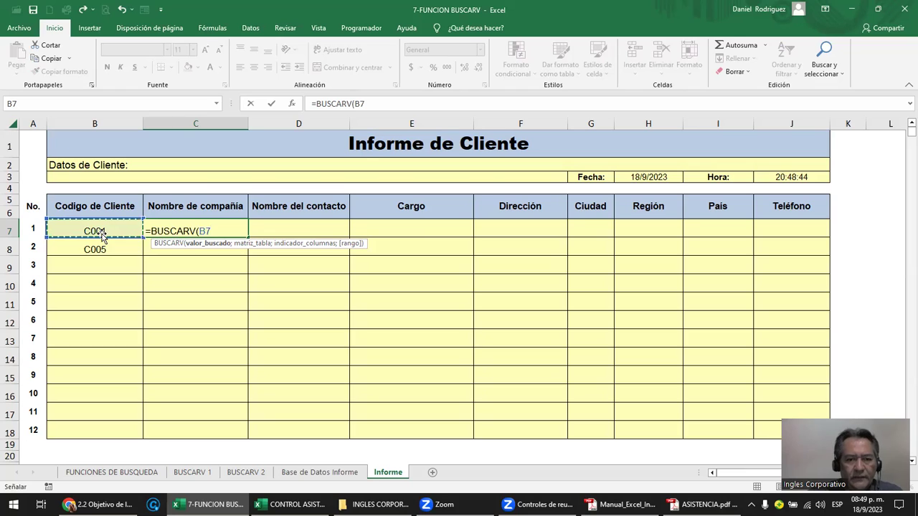
text(:)
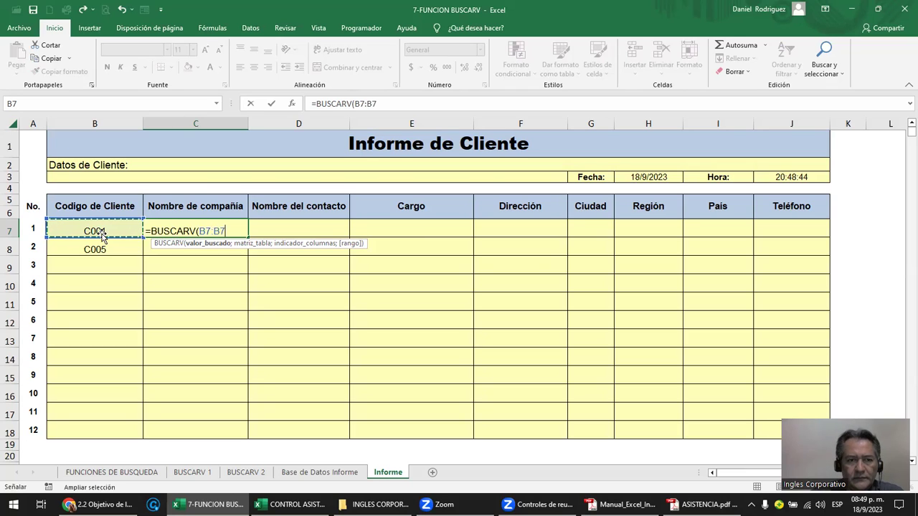
text(B)
key(BackSpace)
key(BackSpace)
text(;)
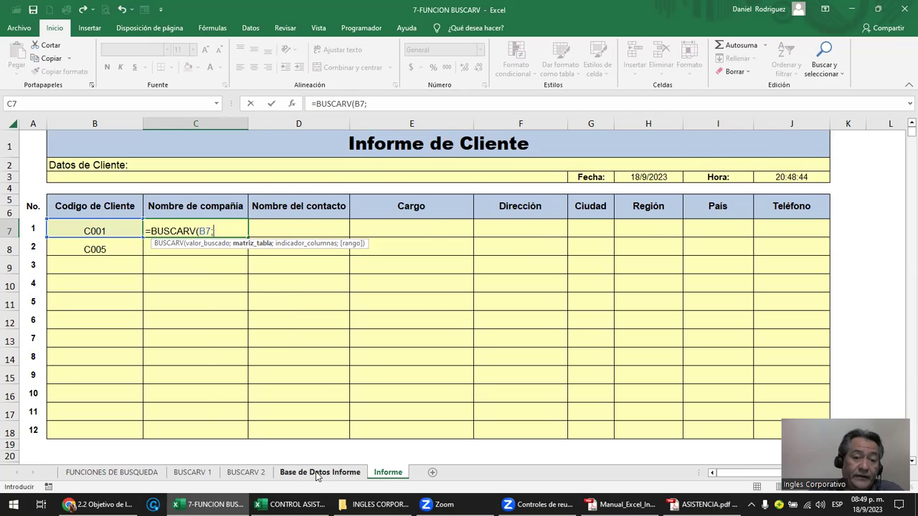
Set the lookup table to 'Base de Datos Informe'!$A$4:I94, anchoring the A4 start.
click(318, 472)
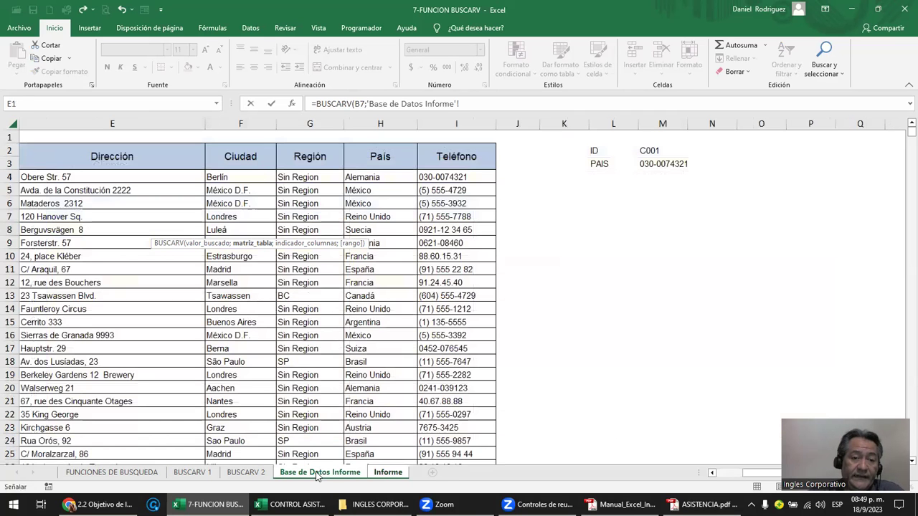
click(453, 178)
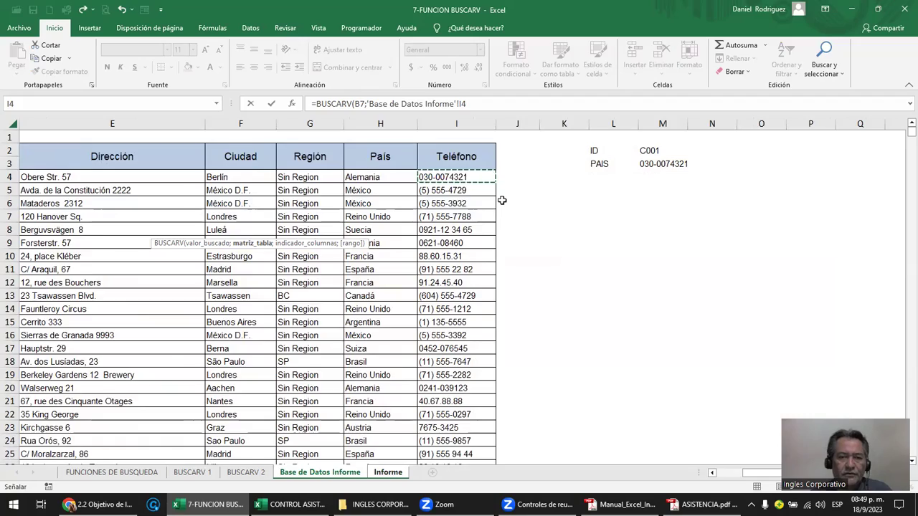
key(ctrl+shift+Left)
key(ctrl+shift+Down)
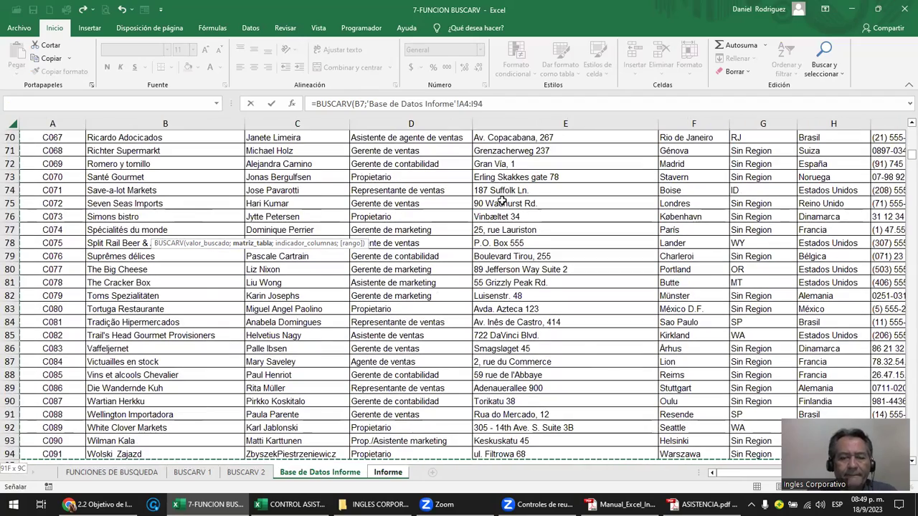
click(493, 104)
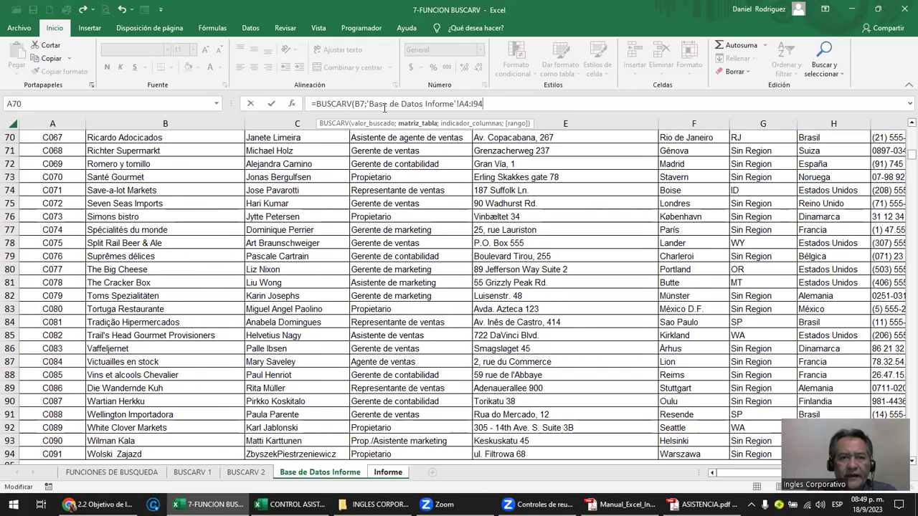
click(368, 104)
text(')
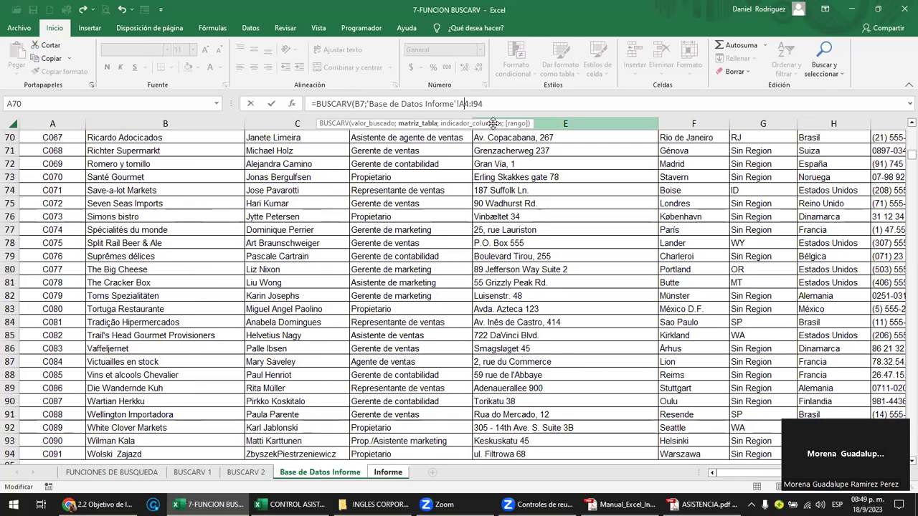
key(F4)
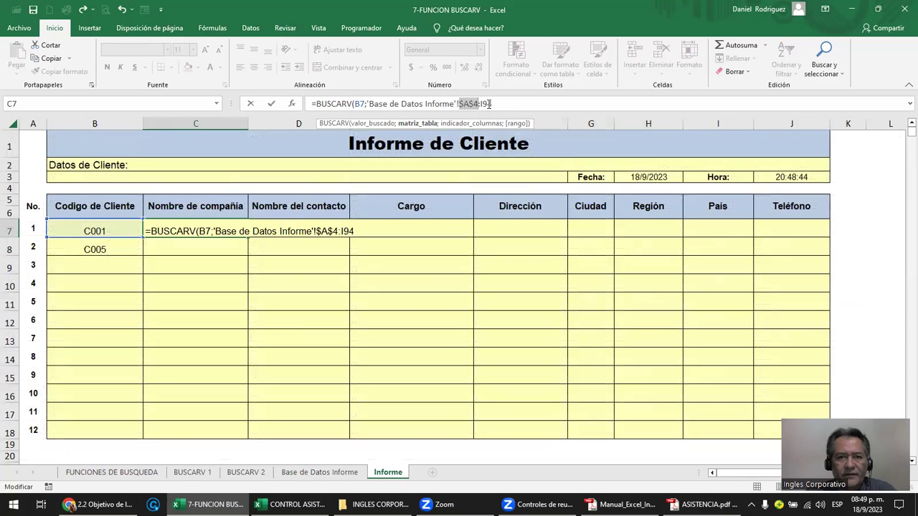
Lock the range as $A$4:$I$94 and finish with column 2 and exact match (;2;0).
click(491, 104)
key(F4)
click(510, 104)
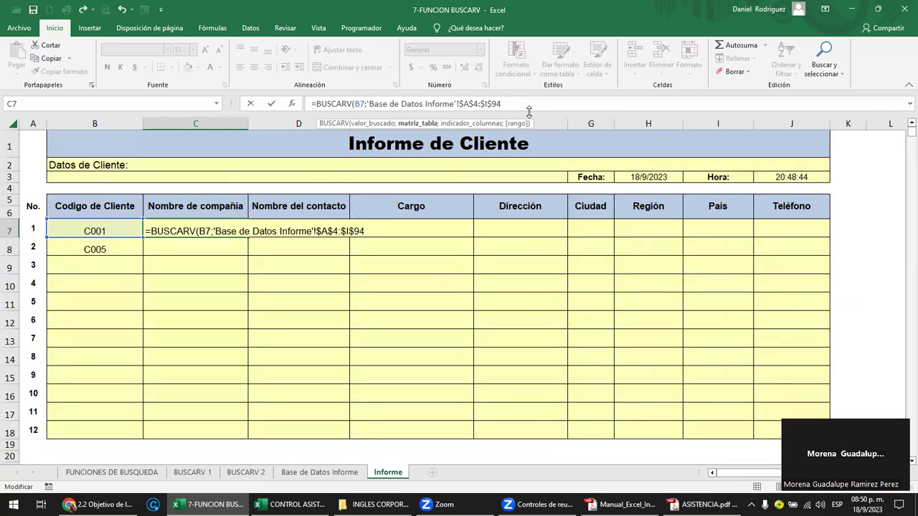
text(;2)
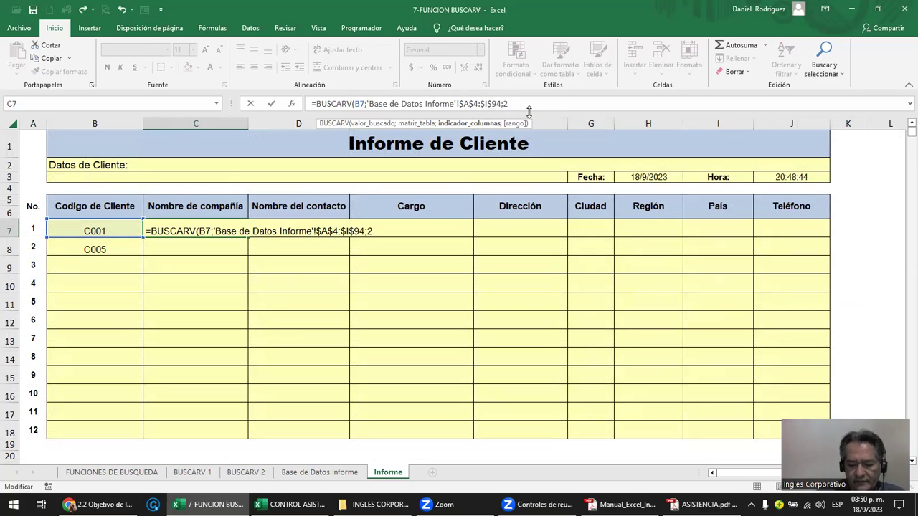
text(;)
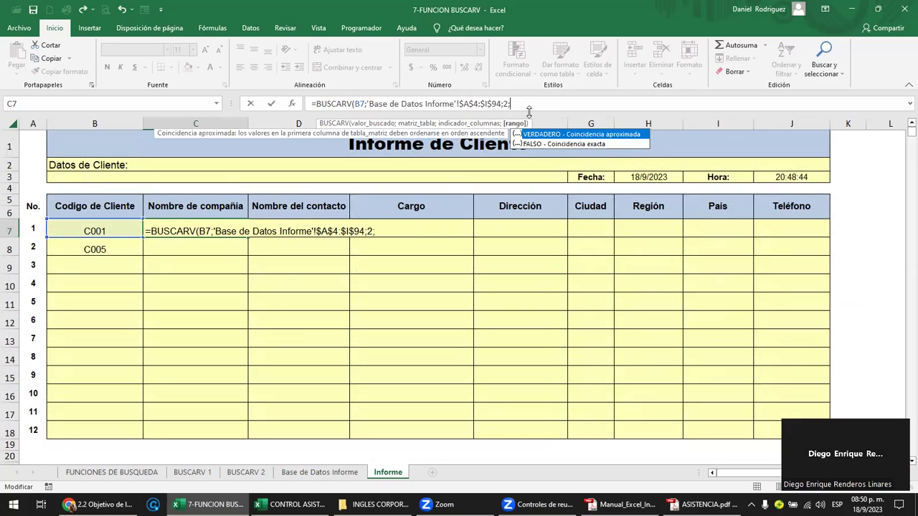
text(0)
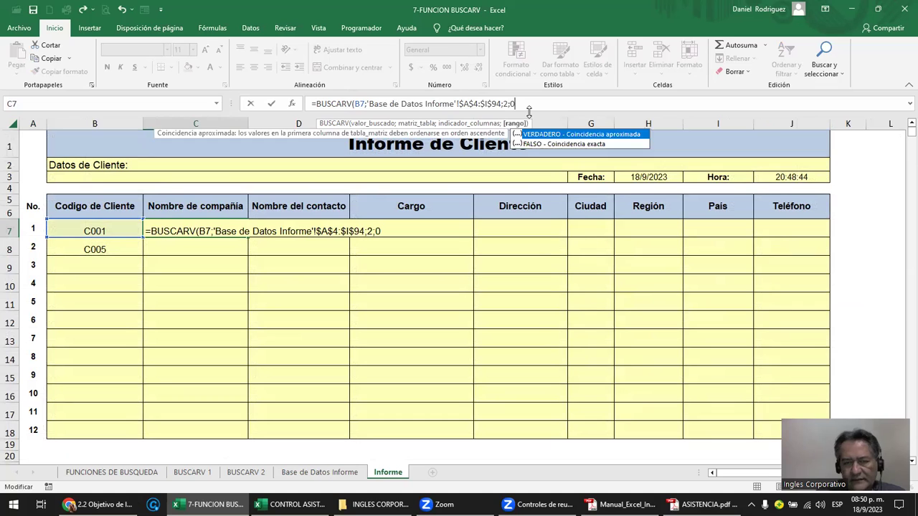
text())
key(ctrl+Return)
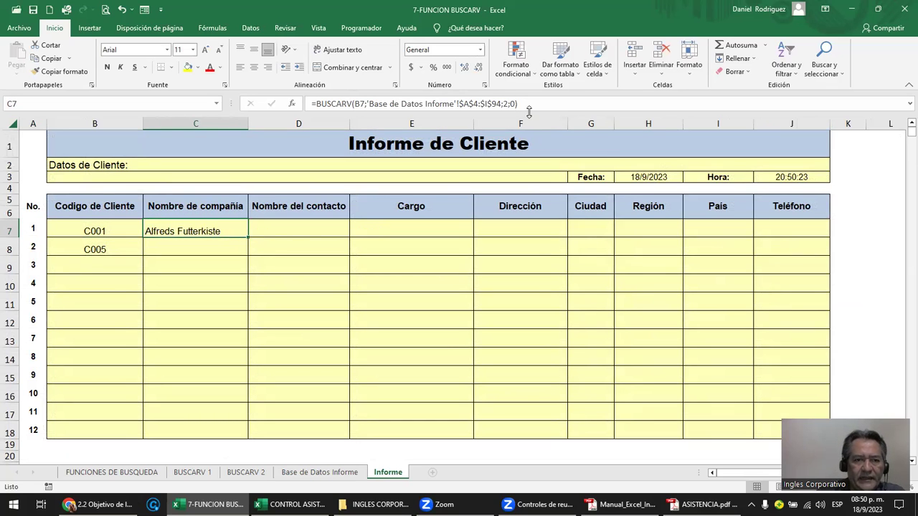
Copy the Base de Datos Informe header row, starting at Id, and return to Informe.
click(349, 476)
scroll(289, 410, up, 4)
scroll(289, 410, up, 9)
scroll(289, 410, up, 10)
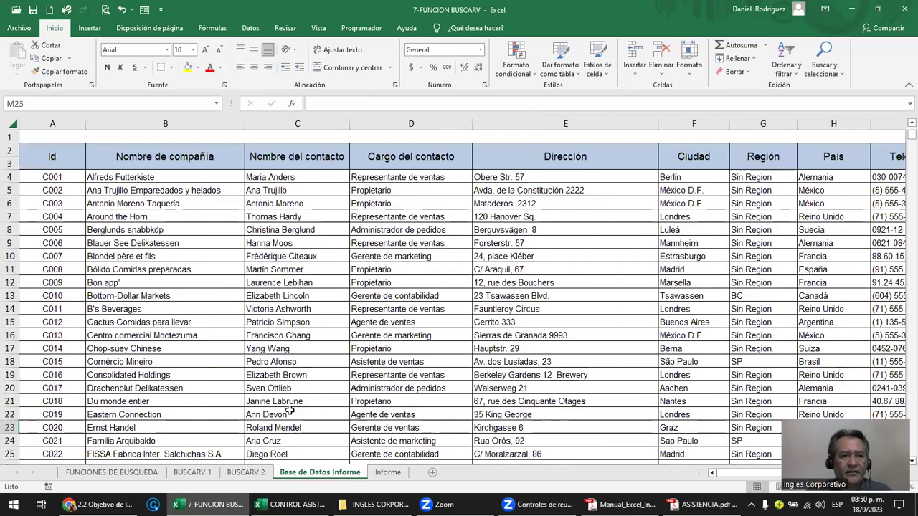
click(56, 179)
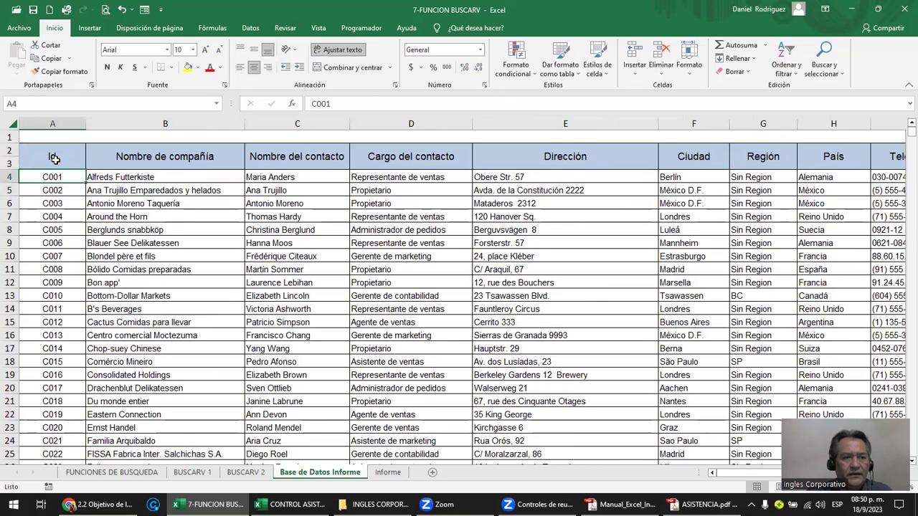
click(66, 160)
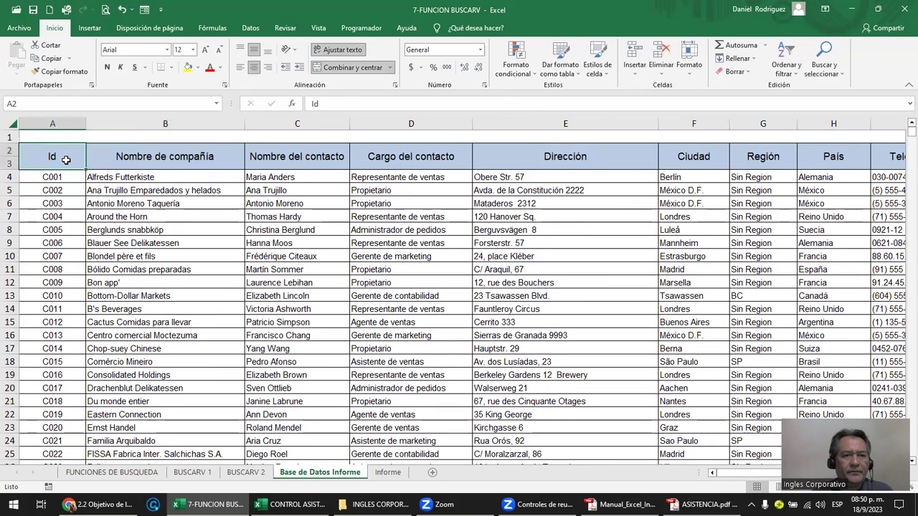
key(shift+Right)
key(shift+Right)
key(shift+Right)
key(shift+Right)
key(shift+Right)
key(shift+Right)
key(shift+Right)
key(shift+Right)
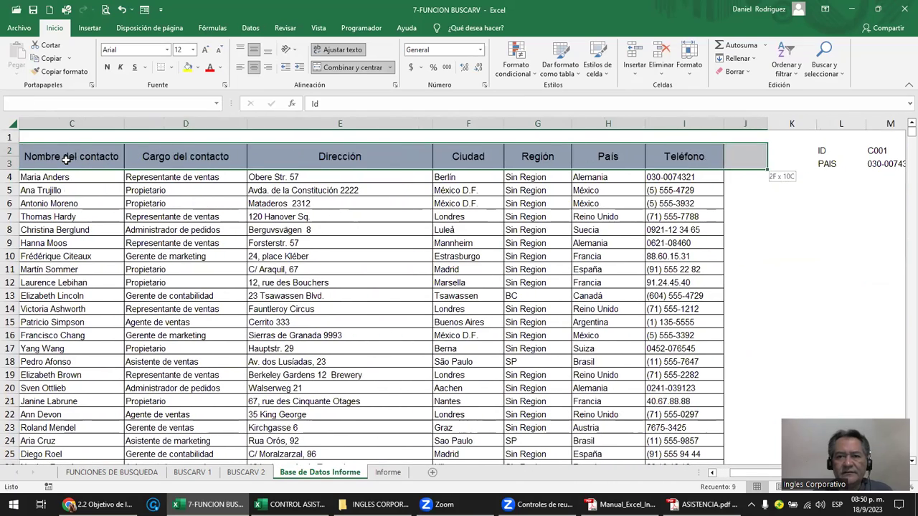
key(ctrl+c)
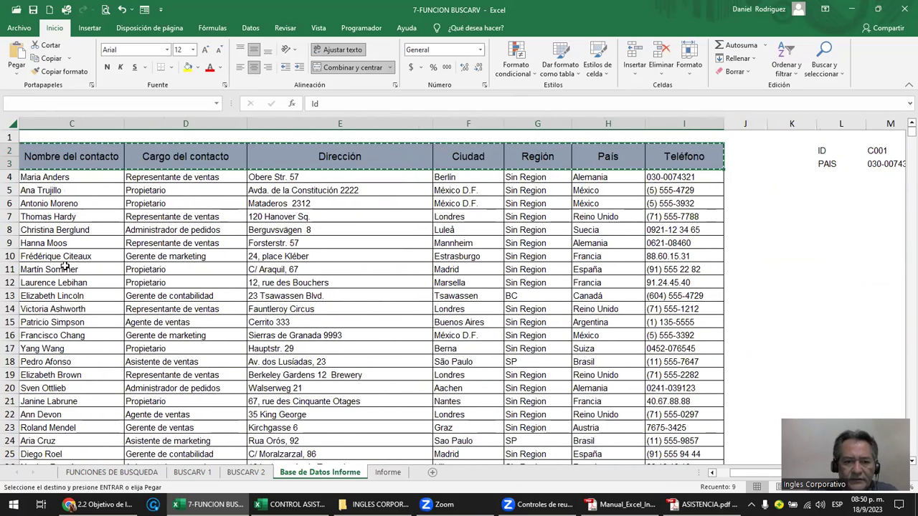
click(390, 474)
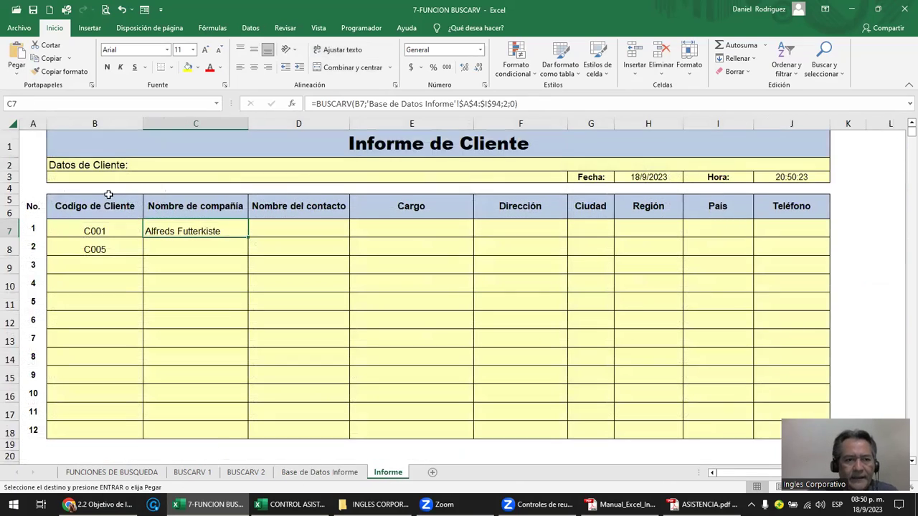
click(73, 190)
key(Return)
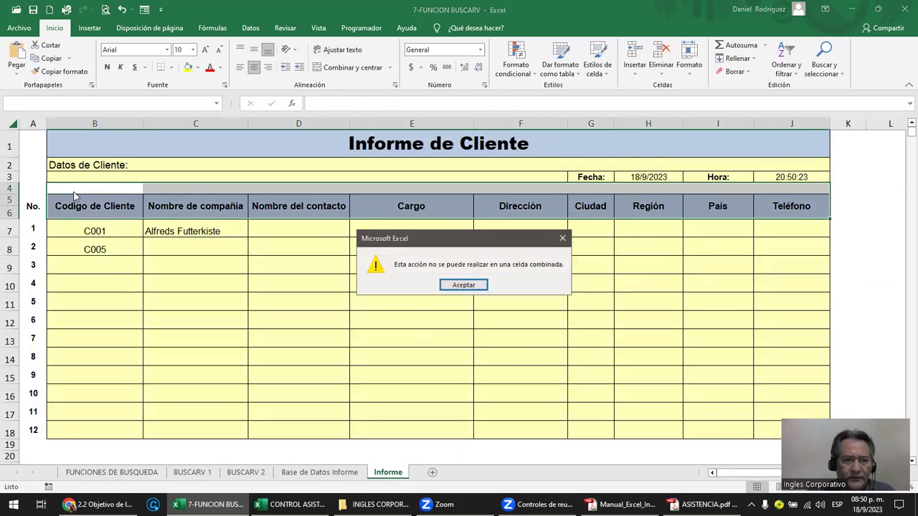
key(Return)
key(Escape)
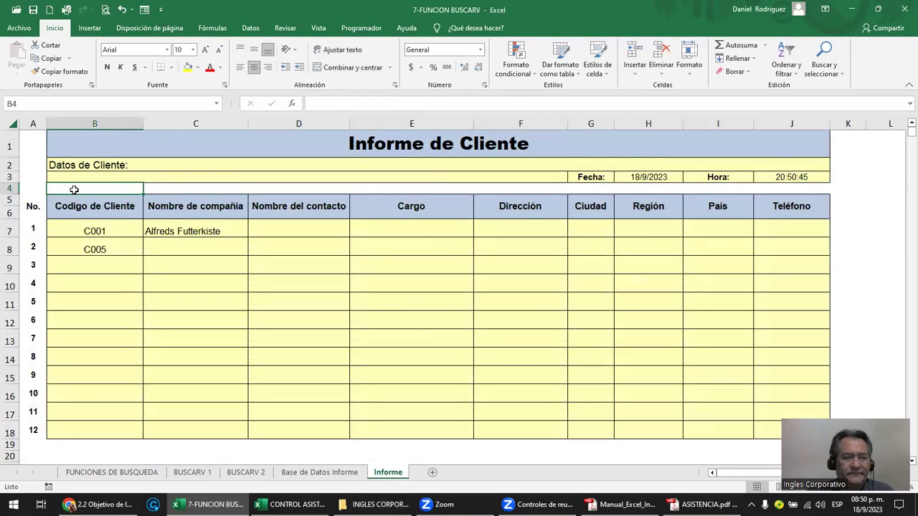
click(78, 445)
click(78, 457)
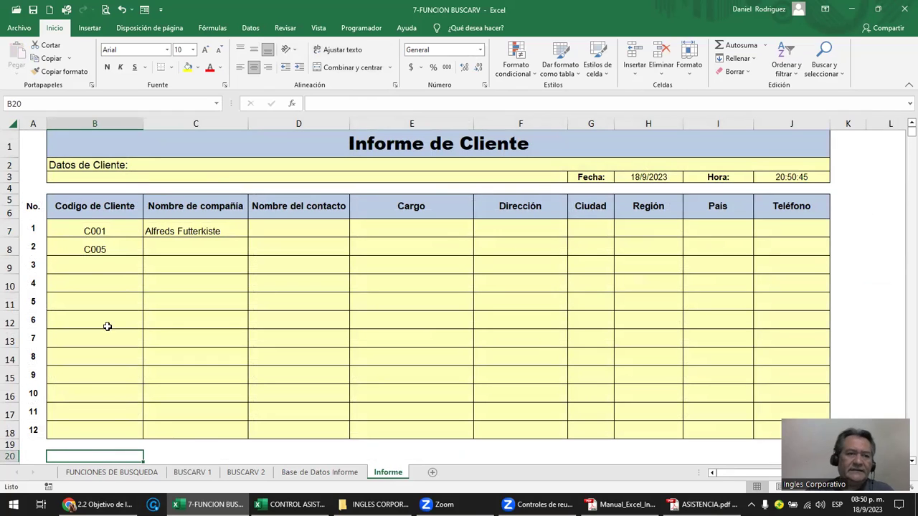
click(92, 213)
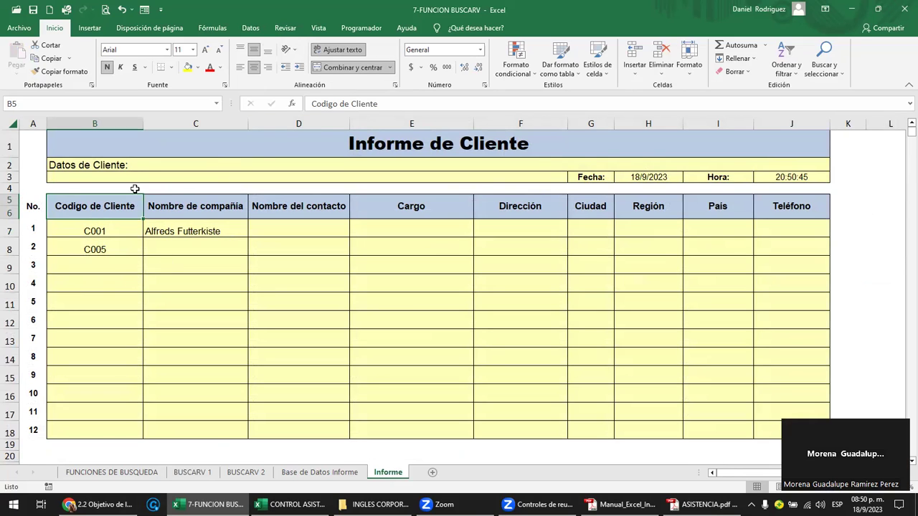
click(184, 211)
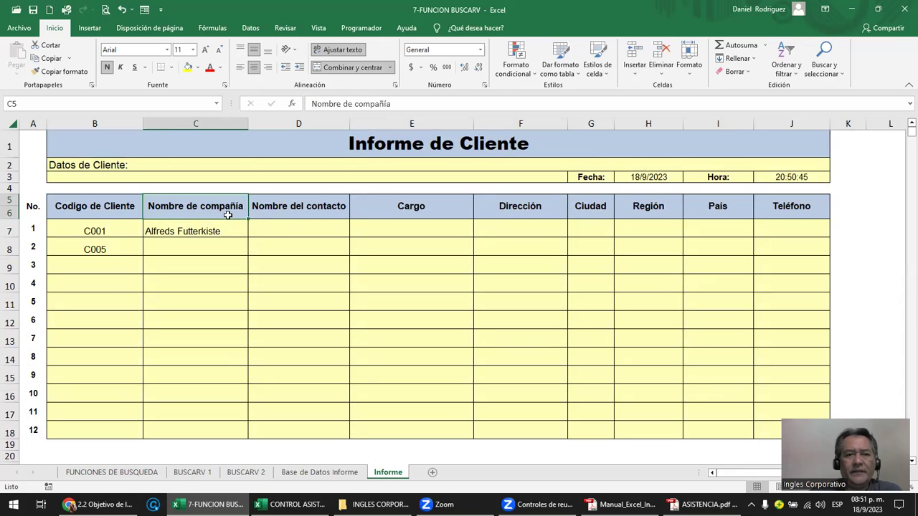
click(101, 195)
click(100, 192)
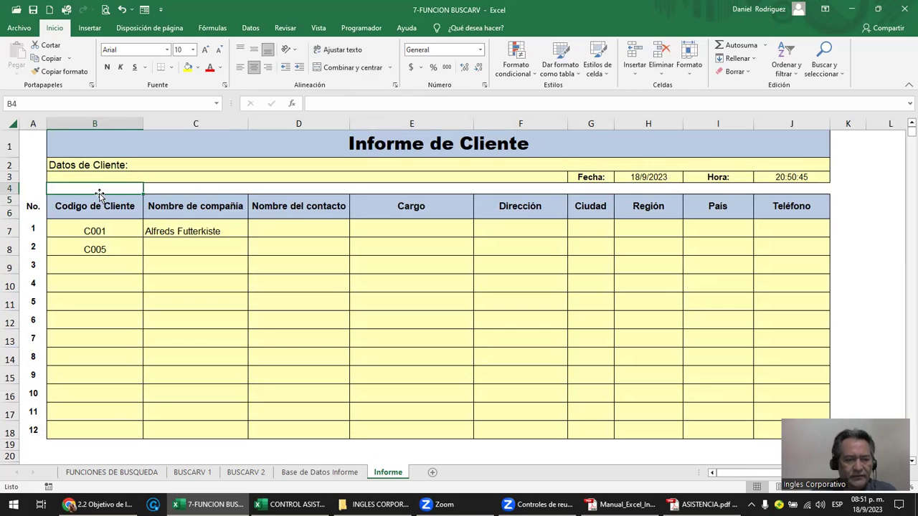
Enter the numbers 1 through 9 across B4 to J4.
text(1)
key(Tab)
text(2)
key(Tab)
text(3)
key(Tab)
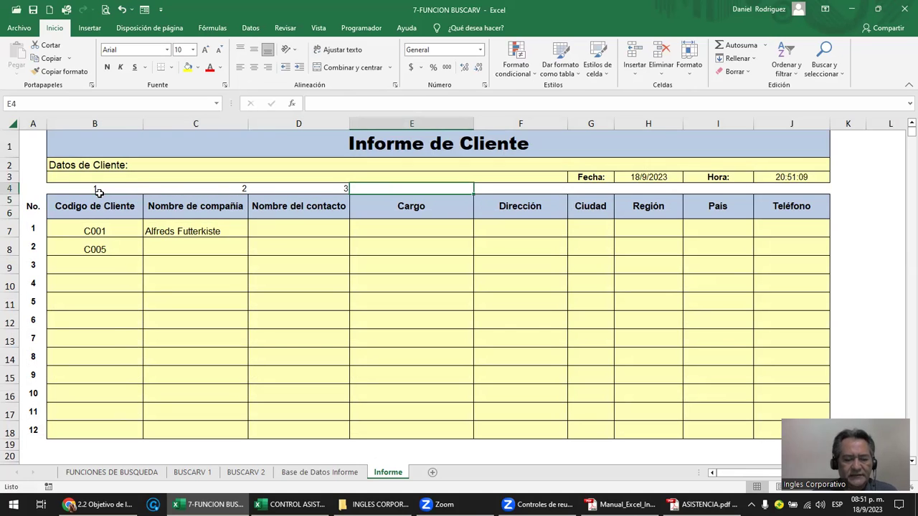
text(4)
key(Tab)
text(5)
key(Tab)
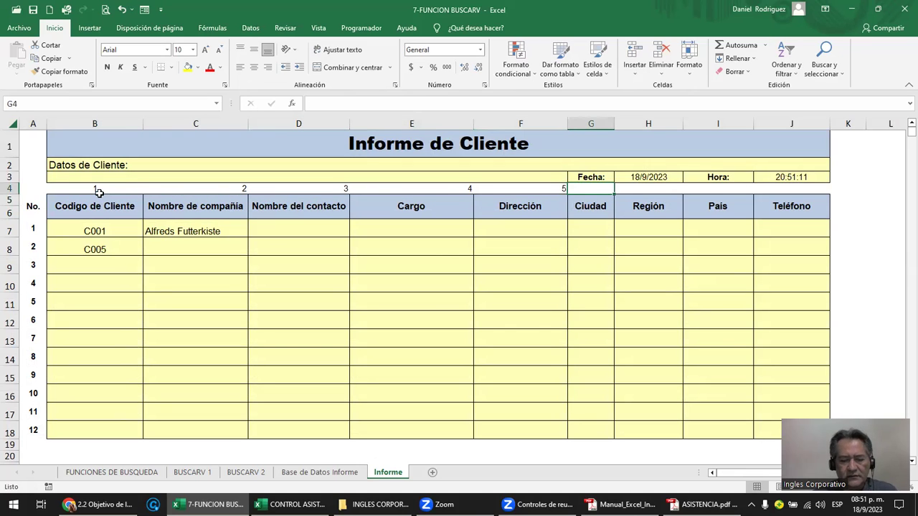
text(6)
key(Tab)
text(7)
key(Tab)
text(8)
key(Tab)
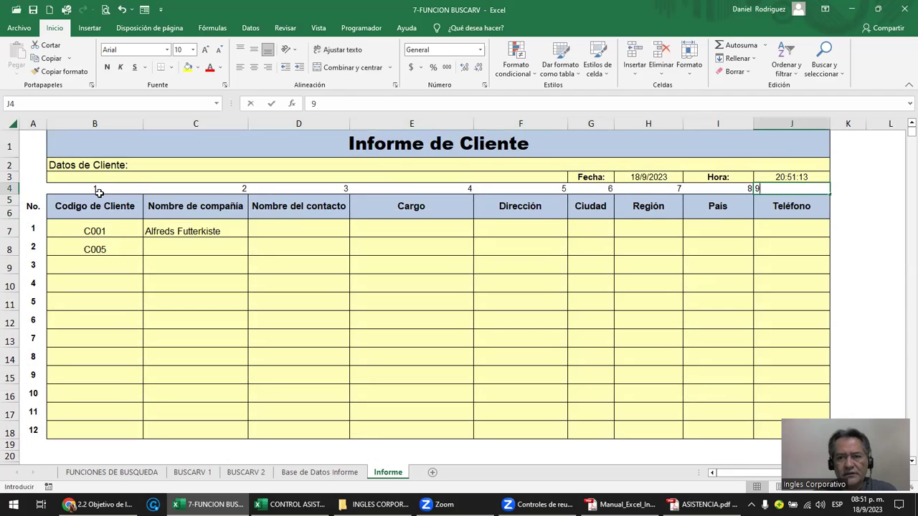
key(Return)
Review the numbered row 4 and C7's lookup formula.
ctrl+scroll(86, 194, up, 2)
scroll(62, 176, up, 1)
ctrl+scroll(41, 203, down, 2)
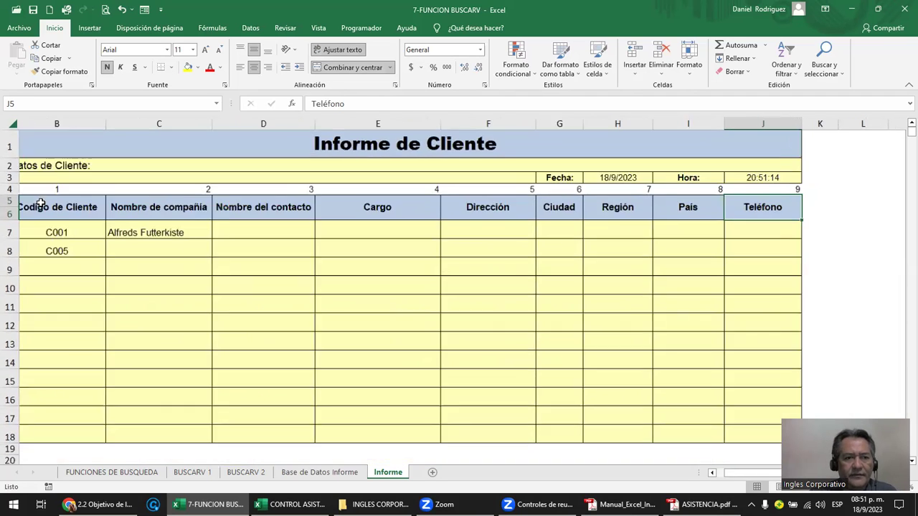
ctrl+scroll(62, 177, down, 1)
click(62, 178)
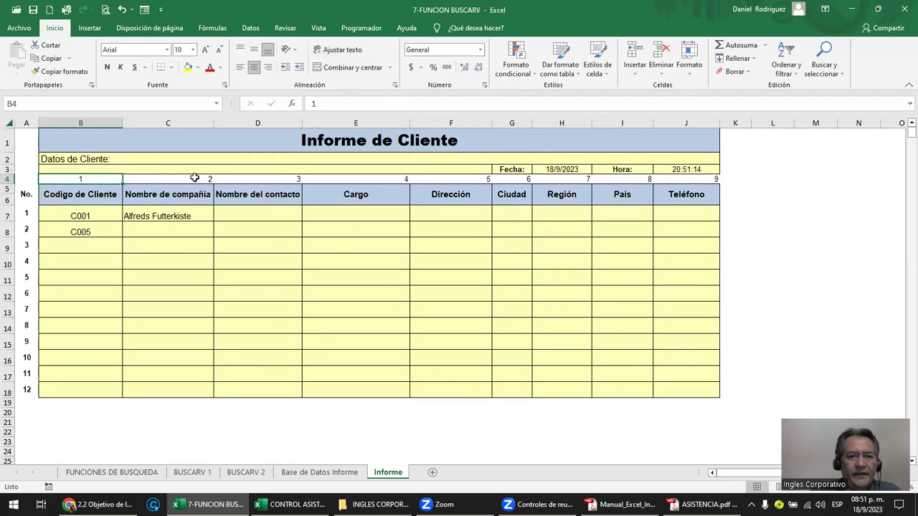
click(183, 215)
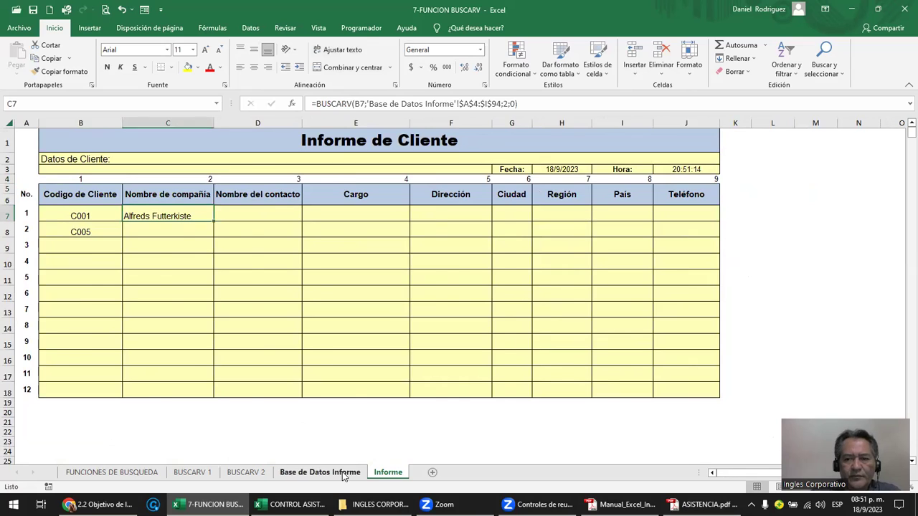
click(337, 472)
click(180, 225)
key(ctrl+Home)
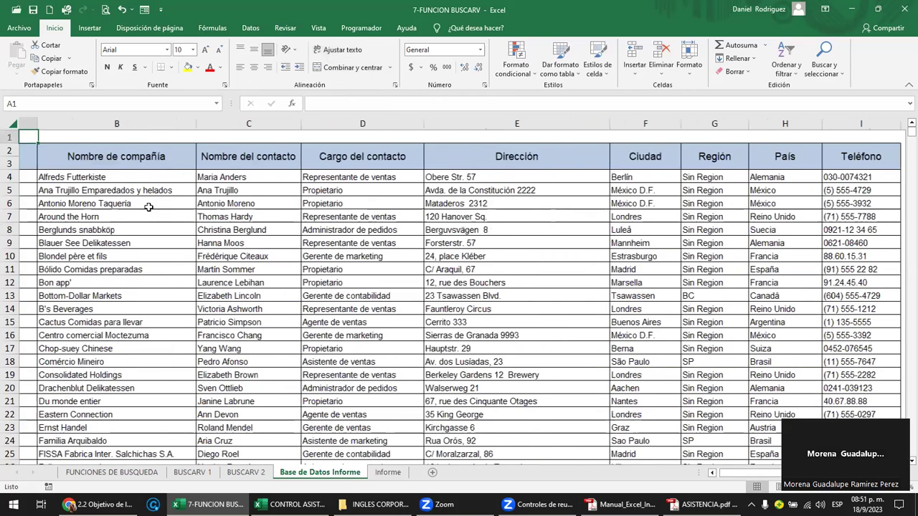
click(172, 136)
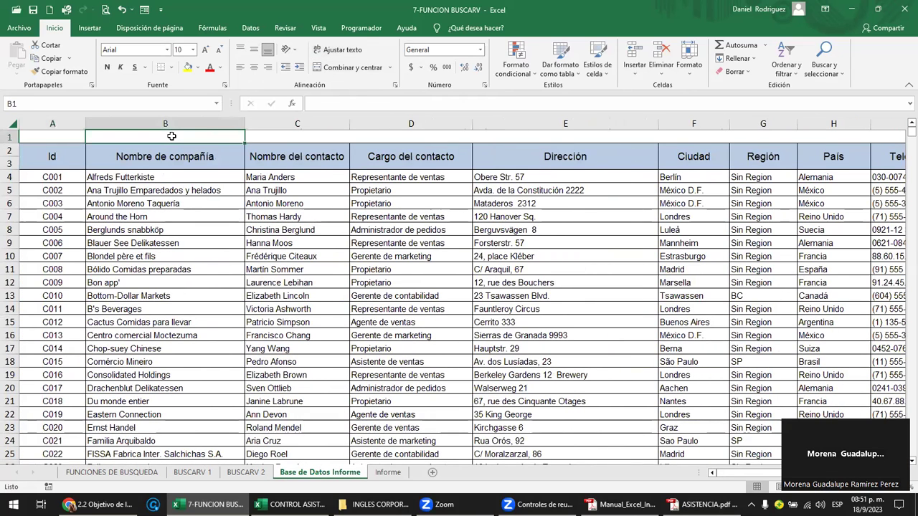
key(Right)
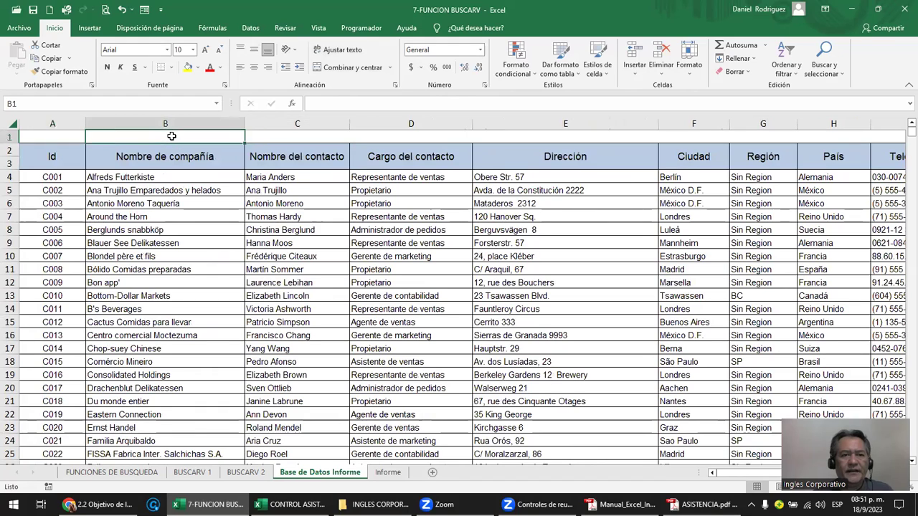
click(185, 168)
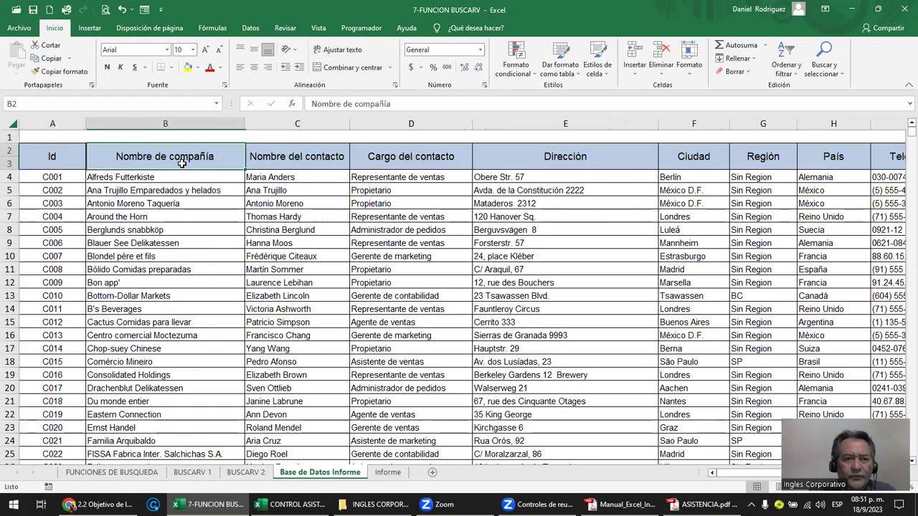
click(386, 473)
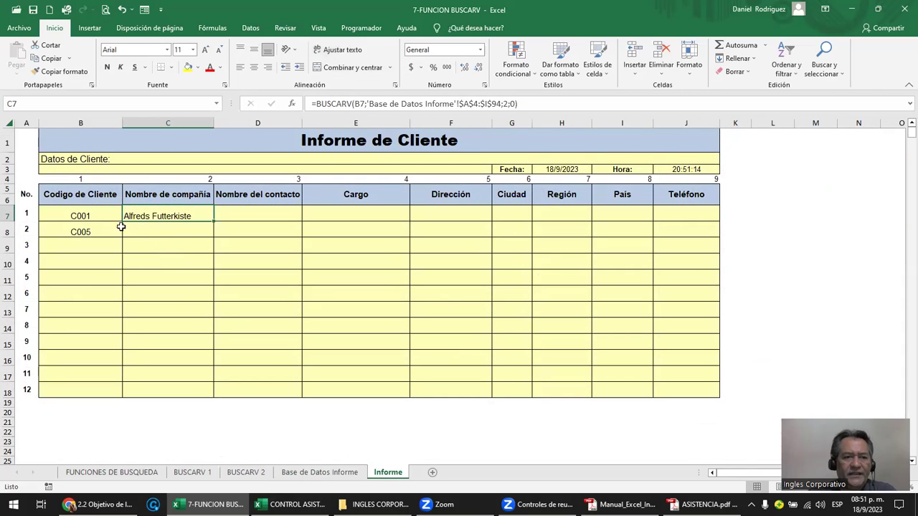
click(89, 216)
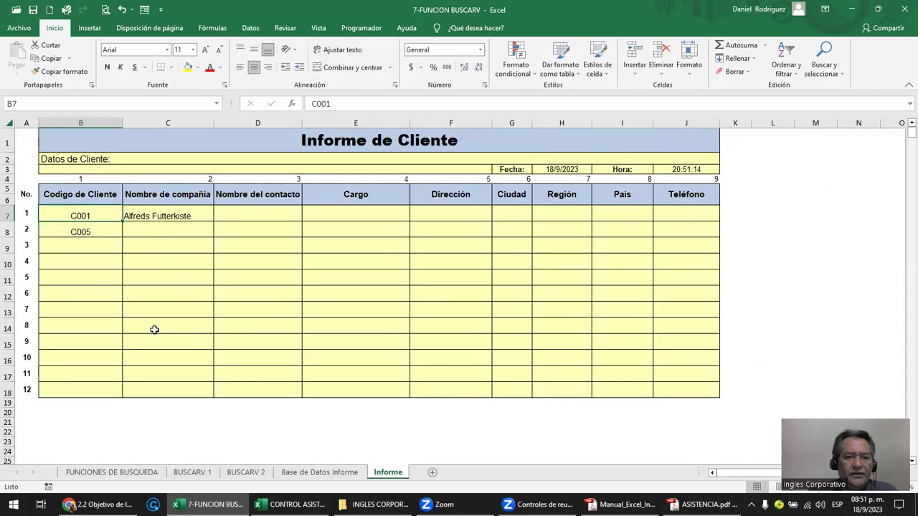
click(323, 473)
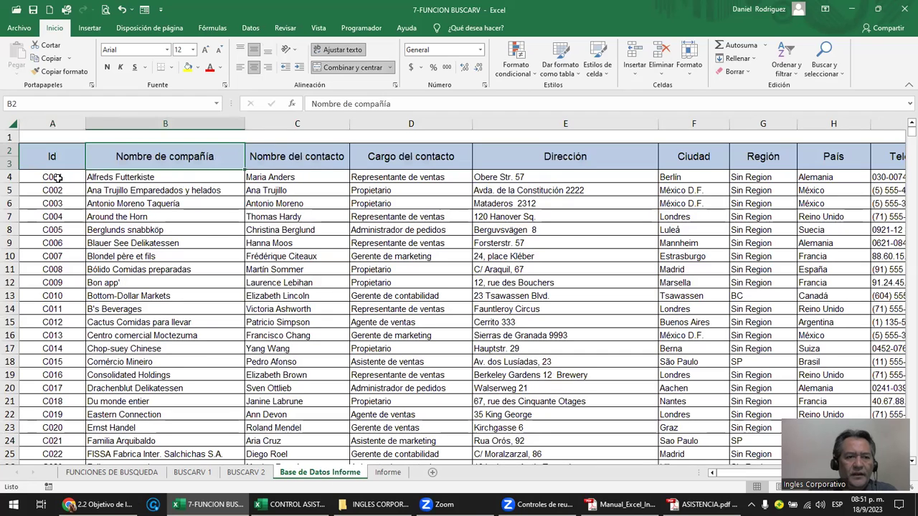
click(57, 178)
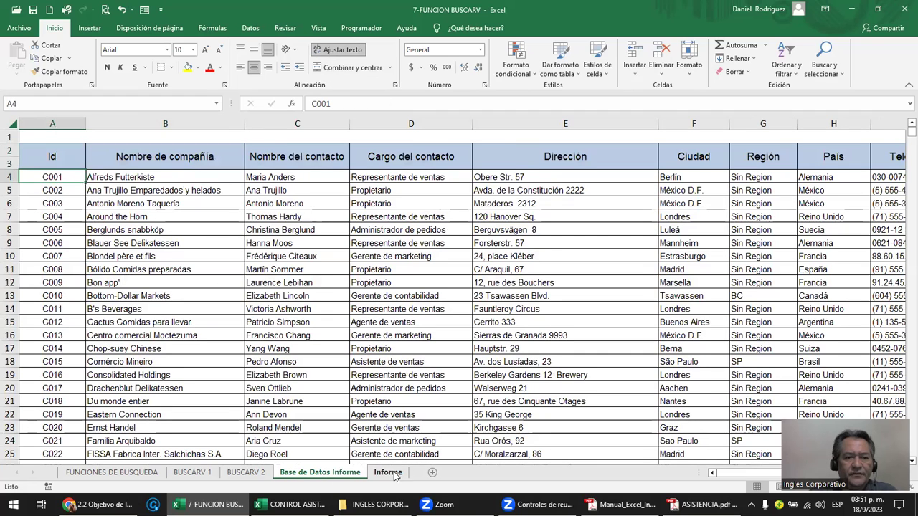
click(396, 473)
drag(93, 216, 670, 216)
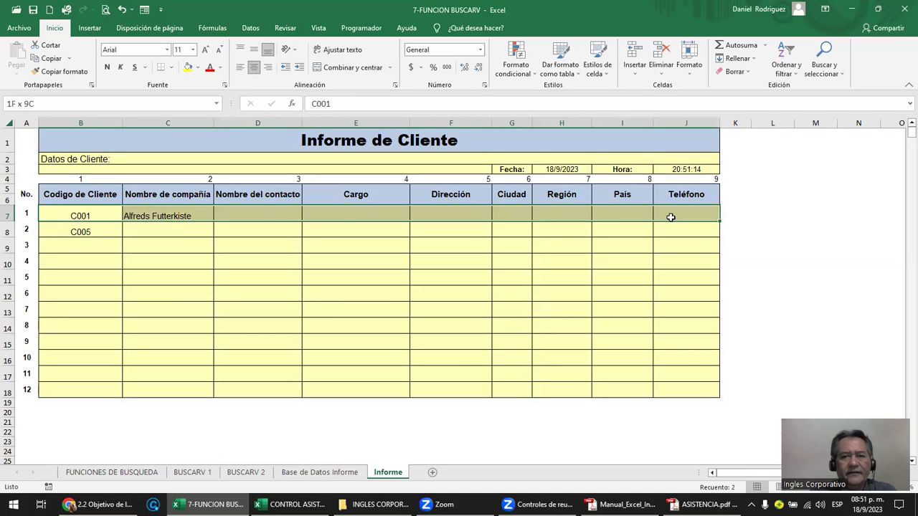
Make the lookup value in C7's formula absolute as $B$7.
click(196, 214)
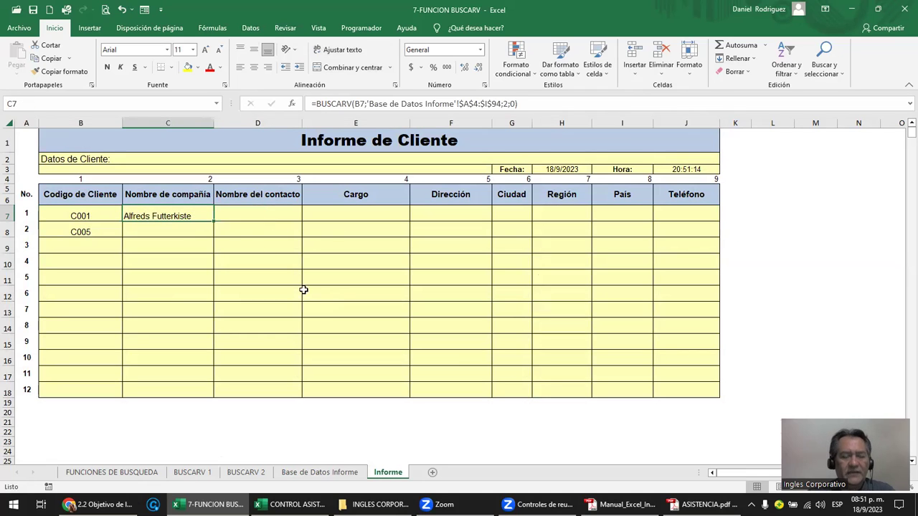
key(F2)
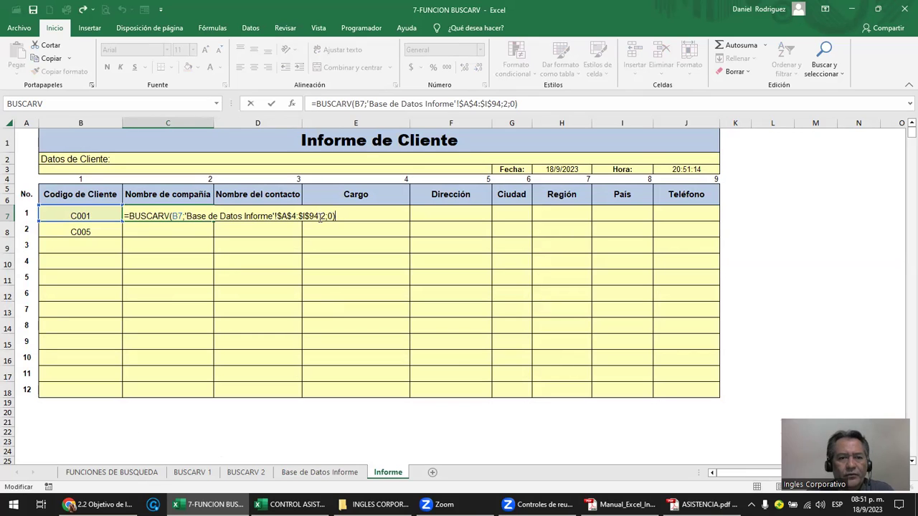
click(175, 216)
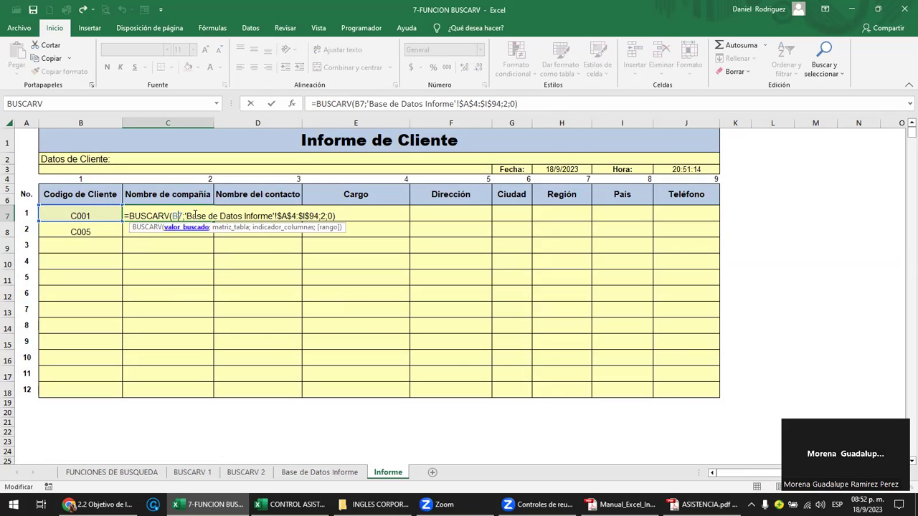
key(F4)
key(ctrl+Return)
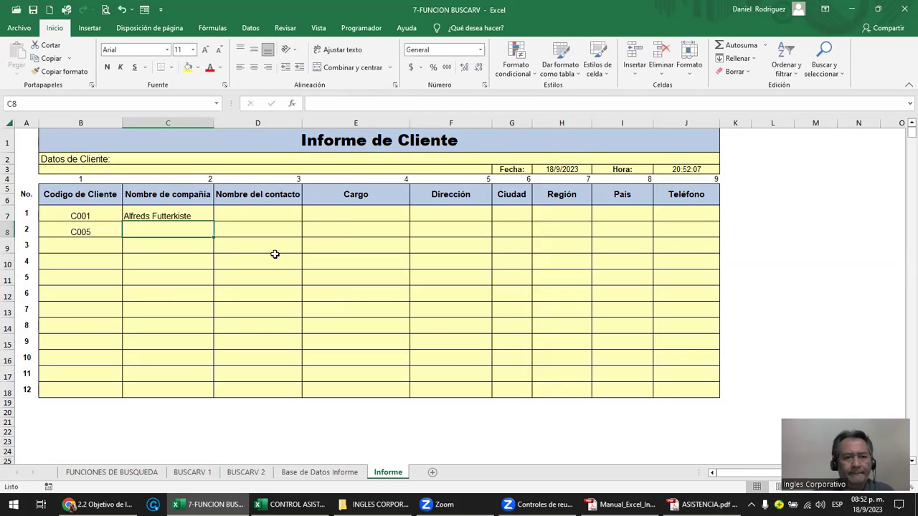
Copy the C7 lookup formula into D7.
key(ctrl+c)
key(Right)
key(ctrl+v)
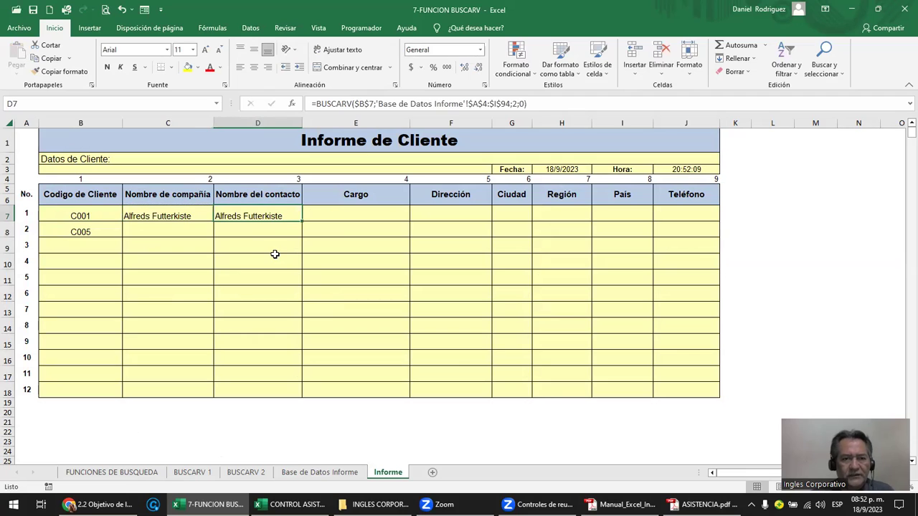
key(F2)
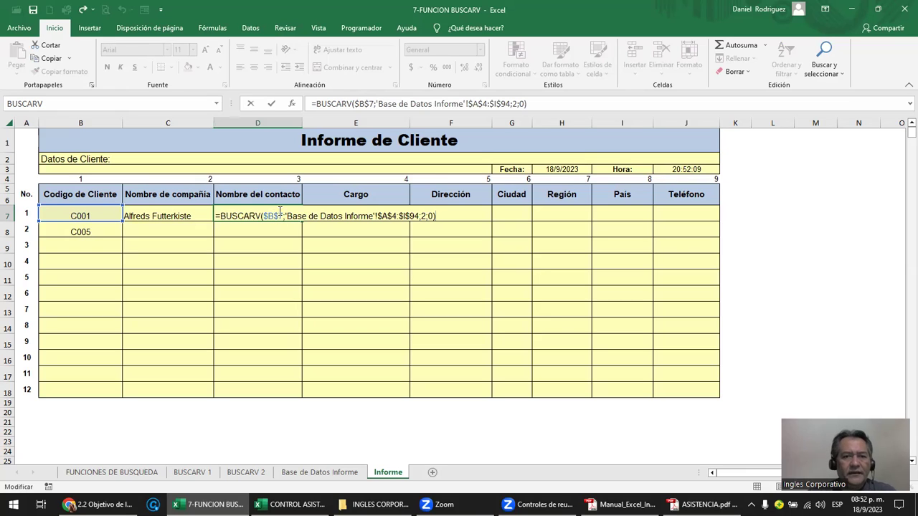
drag(418, 216, 283, 216)
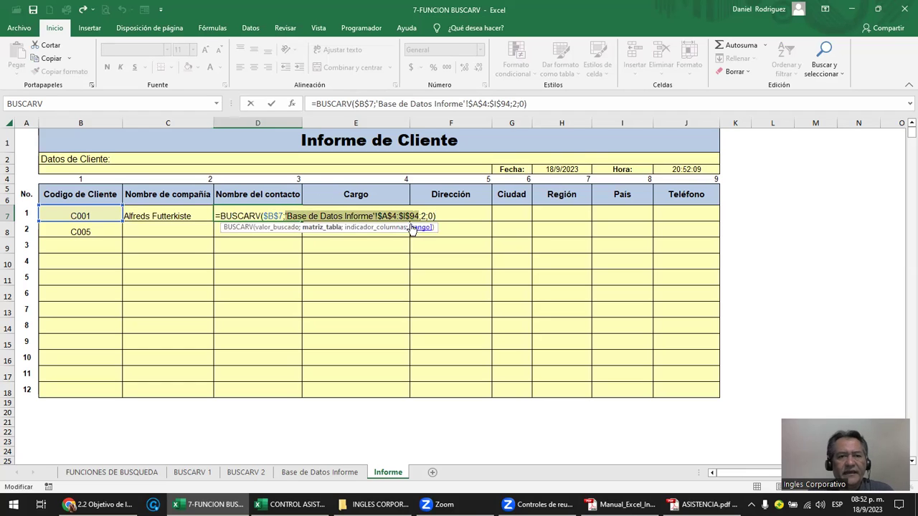
key(ctrl+Return)
Change D7's column index to 3 so it returns the contact name.
ctrl+scroll(194, 254, up, 1)
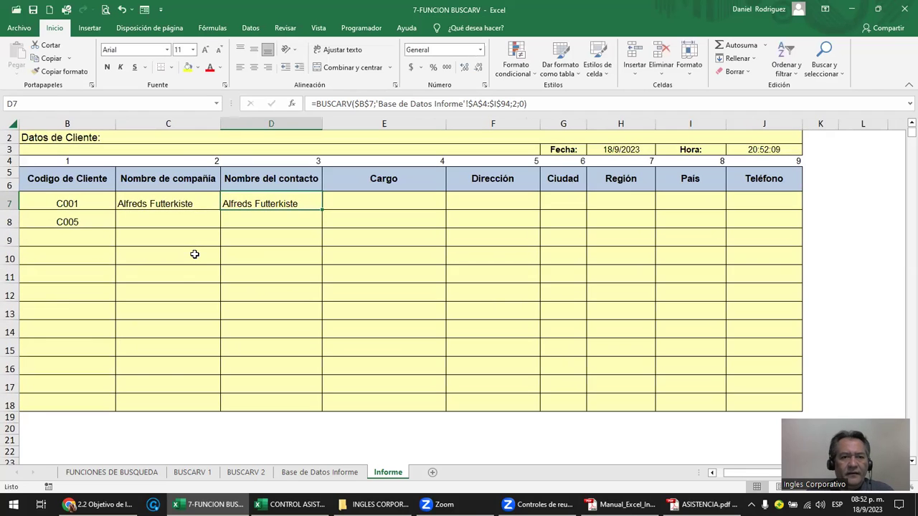
key(Left)
key(Left)
key(Left)
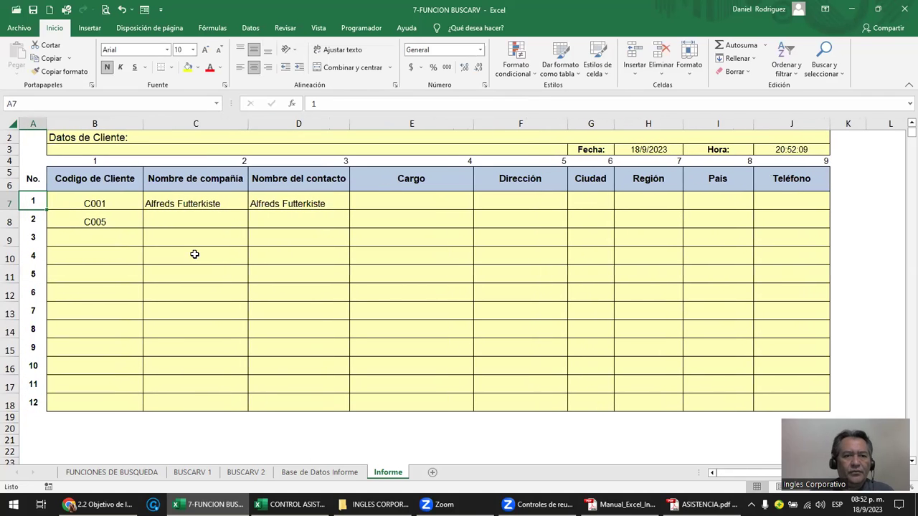
click(294, 205)
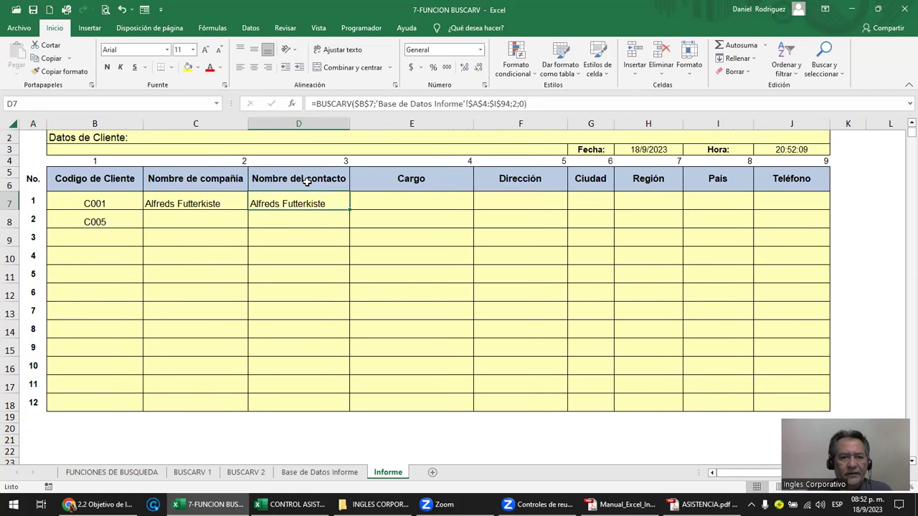
key(F2)
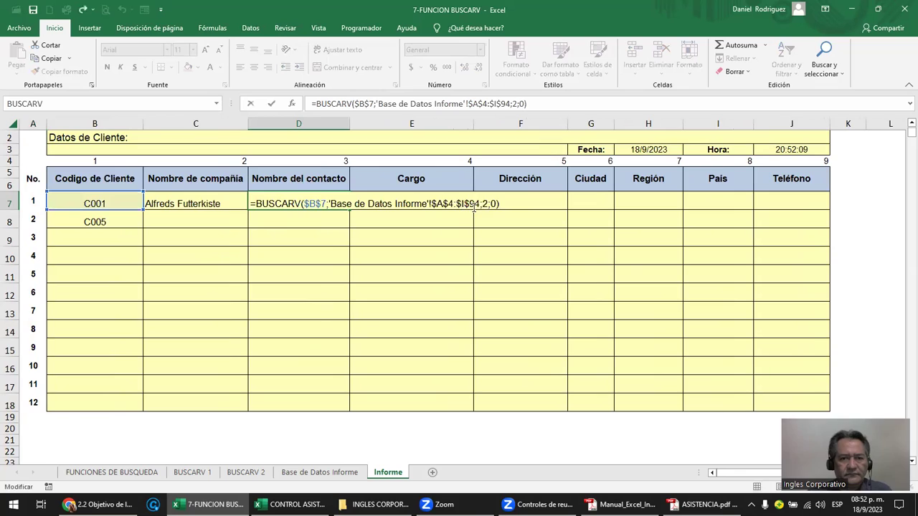
click(484, 204)
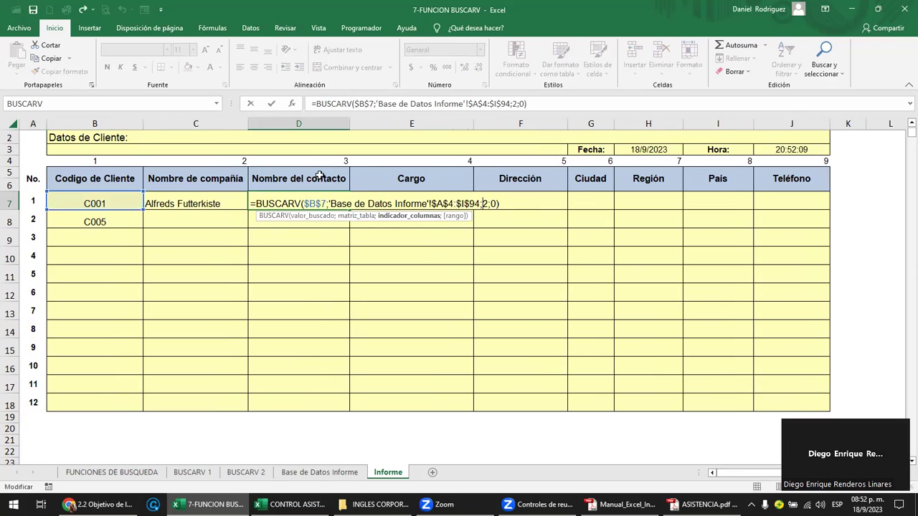
text(3)
key(Delete)
key(Return)
Copy D7 and select E7 through J7 as the paste target.
key(Up)
key(ctrl+c)
key(Right)
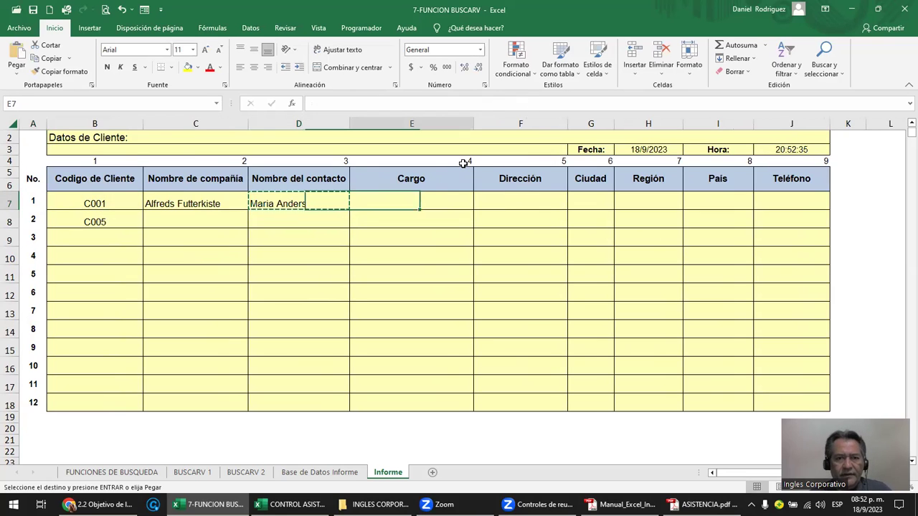
key(shift+Right)
key(shift+Right)
key(shift+Right)
key(shift+Right)
key(shift+Right)
Paste the lookup into E7:J7, set E7's column index to 4, and check F7's address.
key(Return)
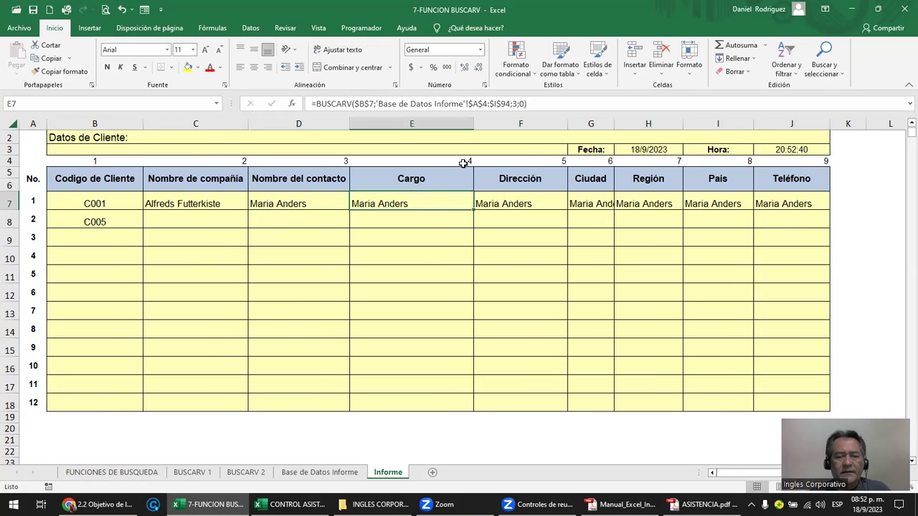
double_click(406, 214)
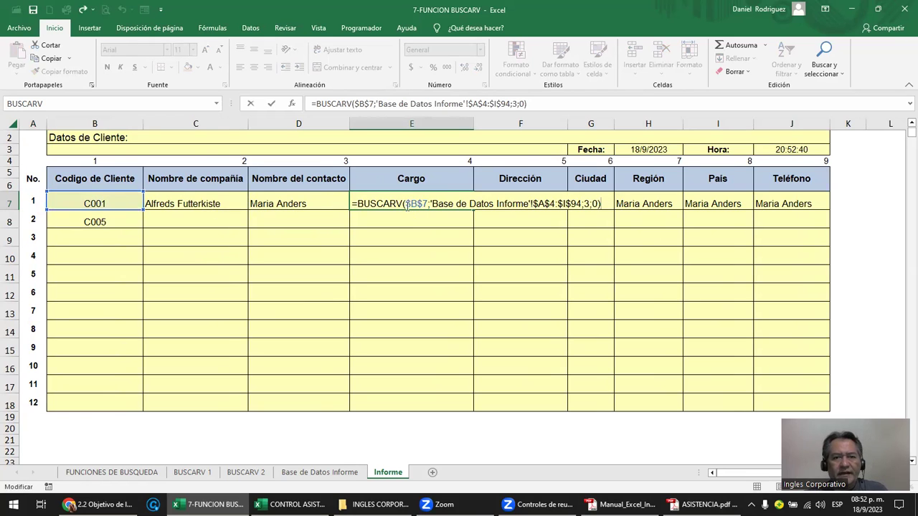
click(585, 205)
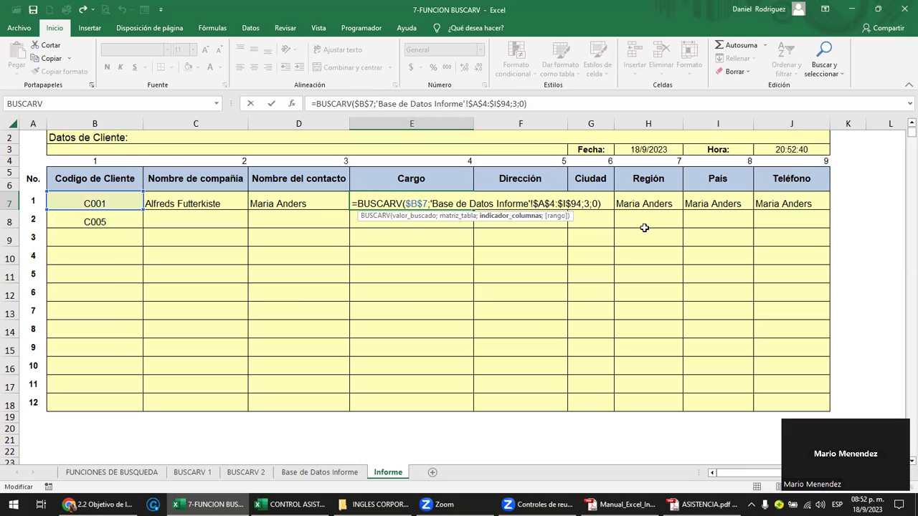
text(4)
key(Delete)
key(ctrl+Return)
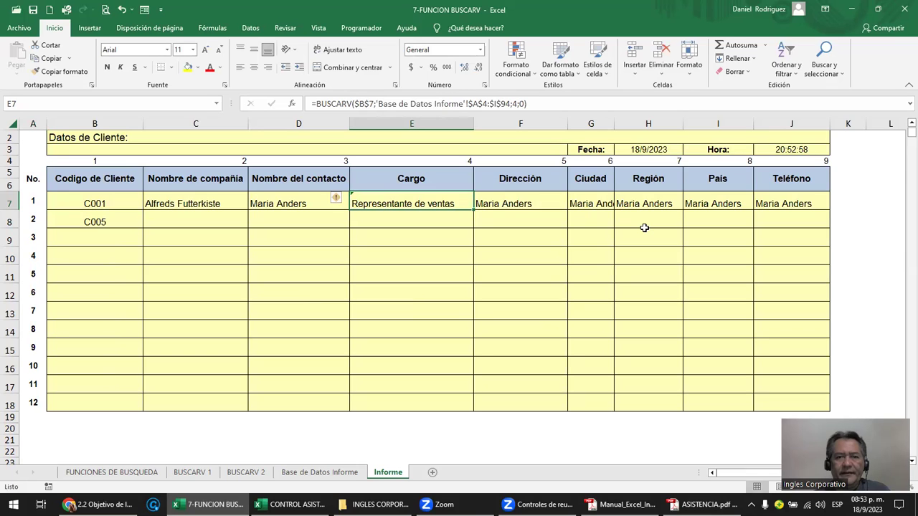
key(Right)
key(F2)
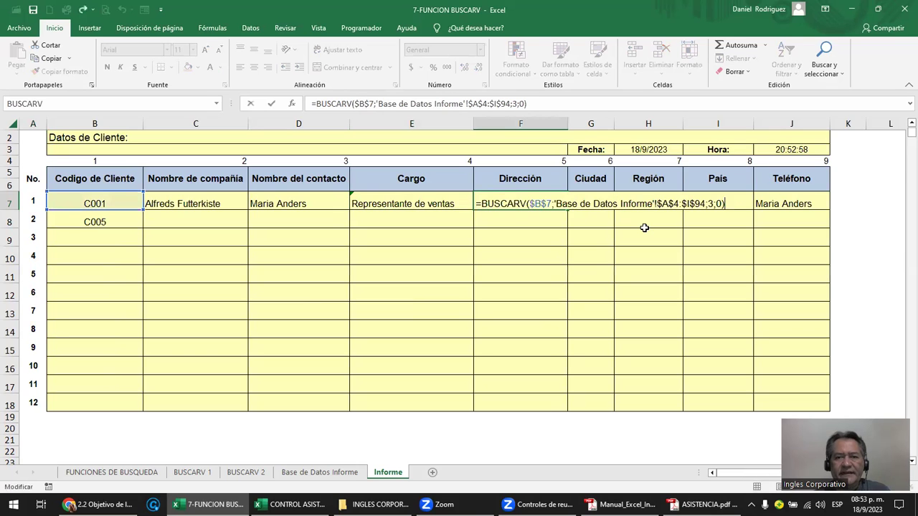
key(Left)
key(Left)
key(Left)
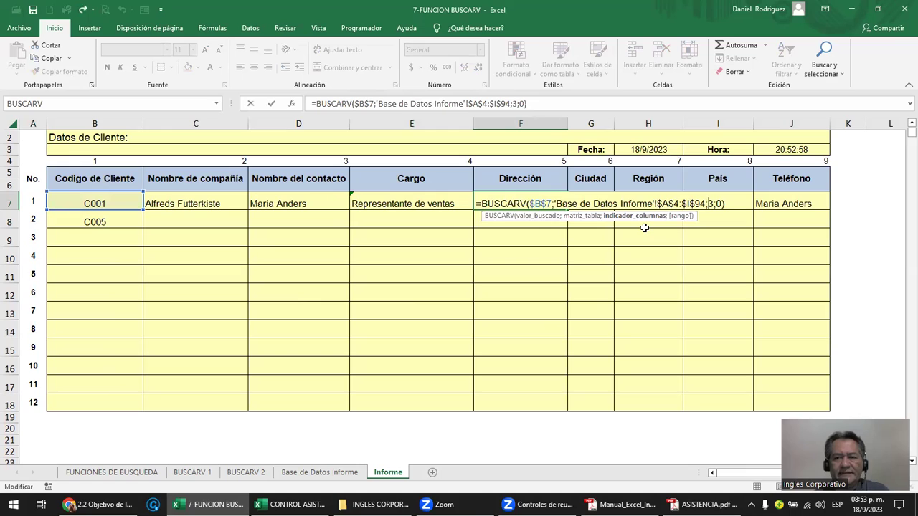
key(shift+Right)
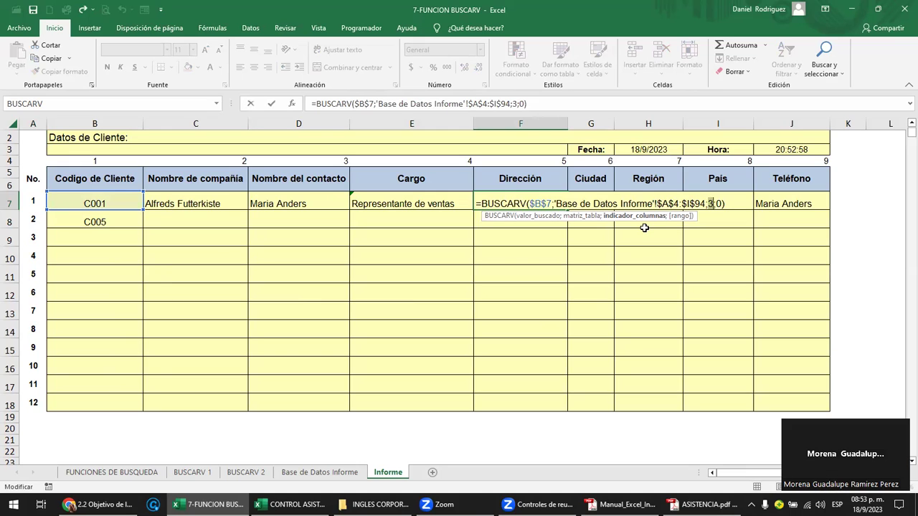
key(Tab)
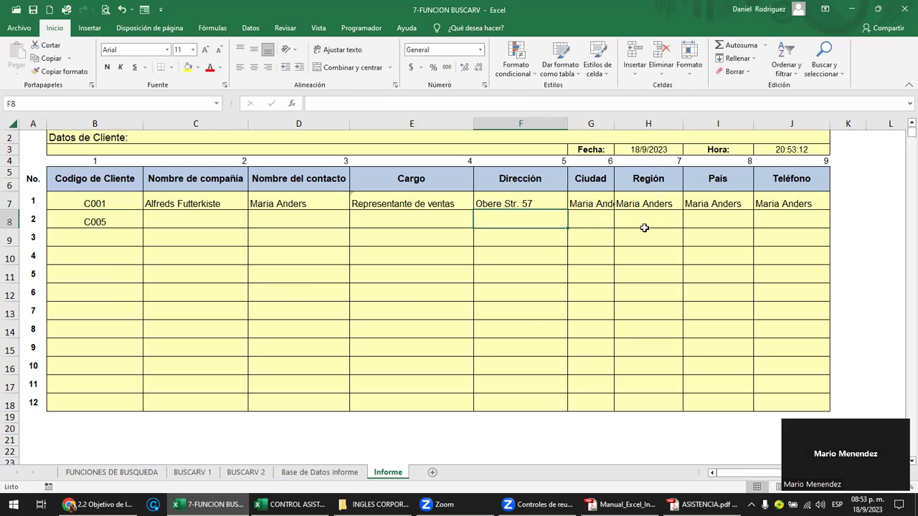
Set G7 and H7 column indexes to 6 and 7, showing Berlín and Sin Region.
key(F2)
key(Left)
key(Left)
key(Left)
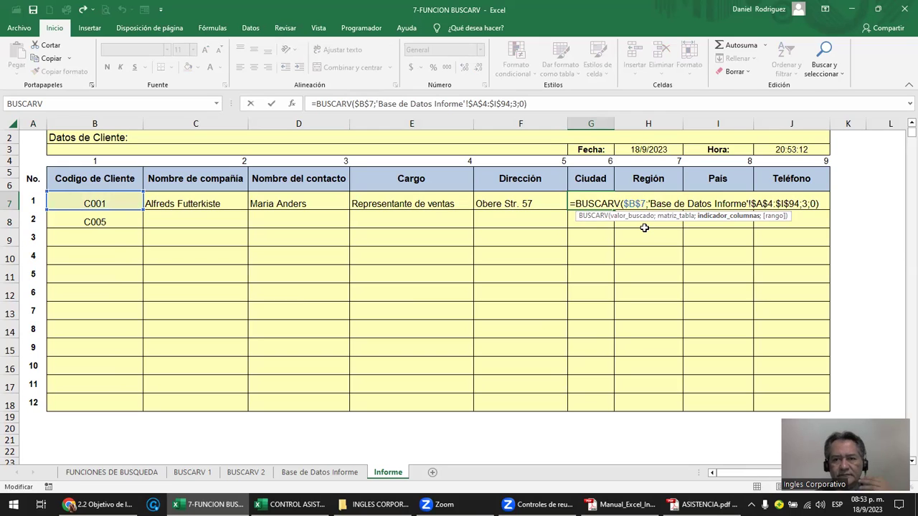
text(6)
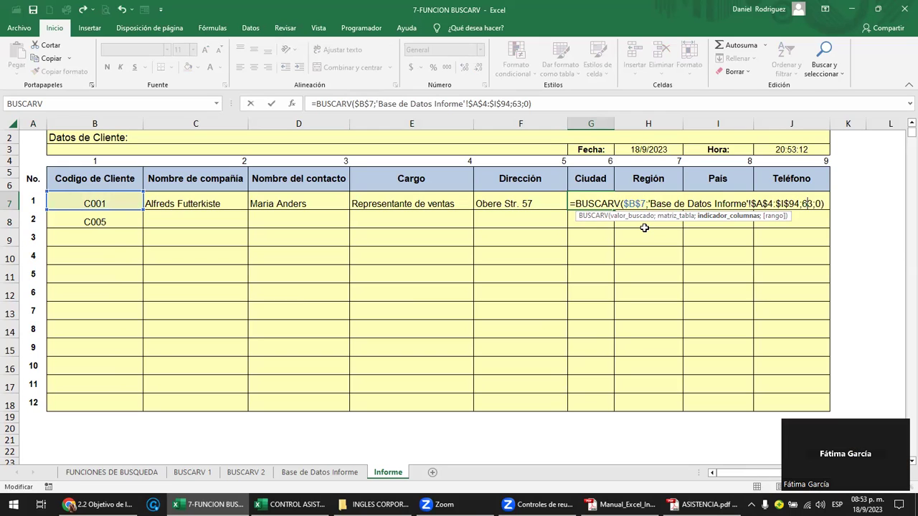
key(Delete)
key(Return)
key(Up)
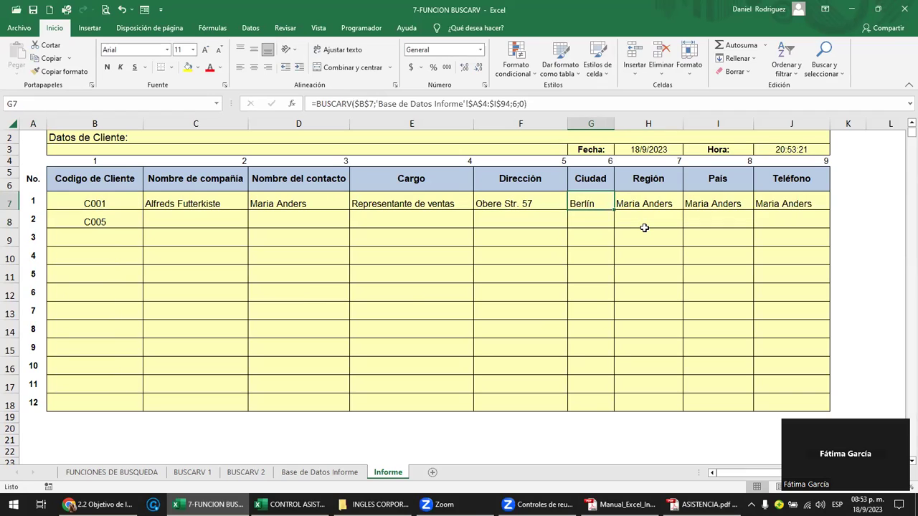
key(Right)
key(F2)
key(Left)
key(Left)
key(Left)
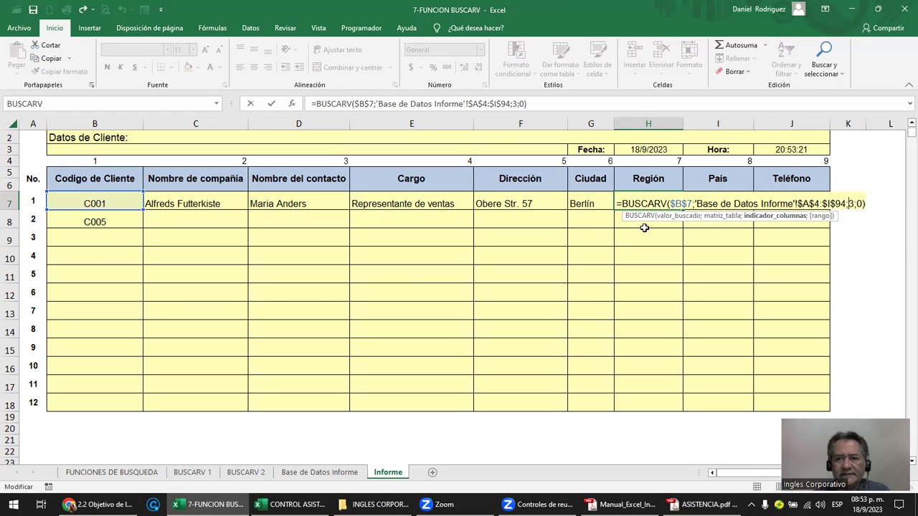
text(7)
key(Delete)
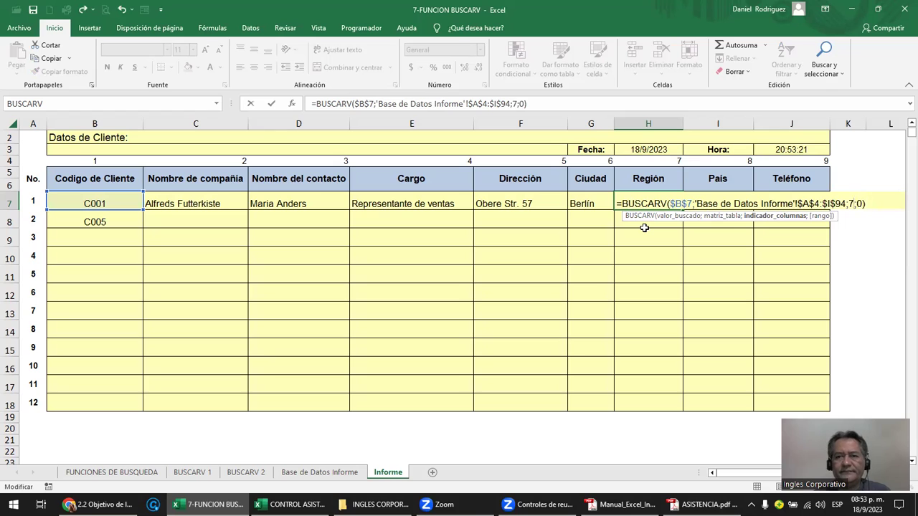
key(Tab)
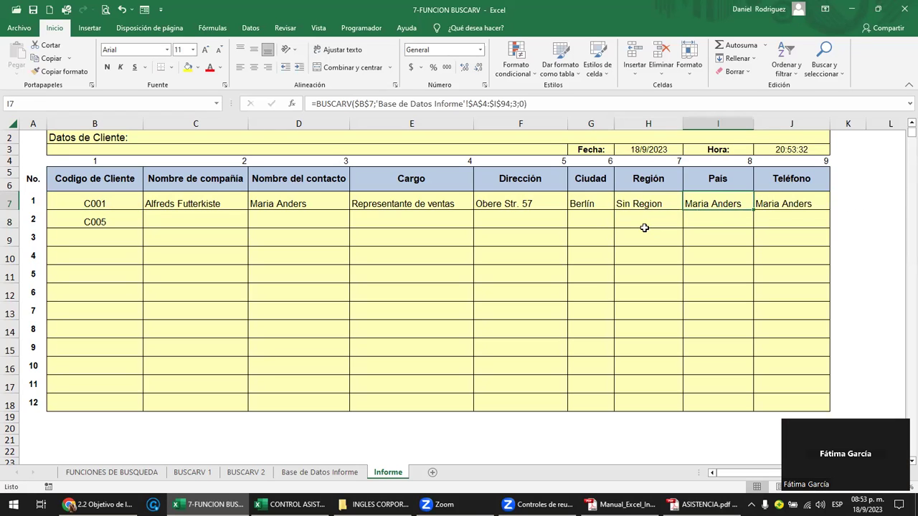
Set I7 and J7 column indexes to 8 and 9, showing Alemania and the phone number.
key(F2)
key(Left)
key(Left)
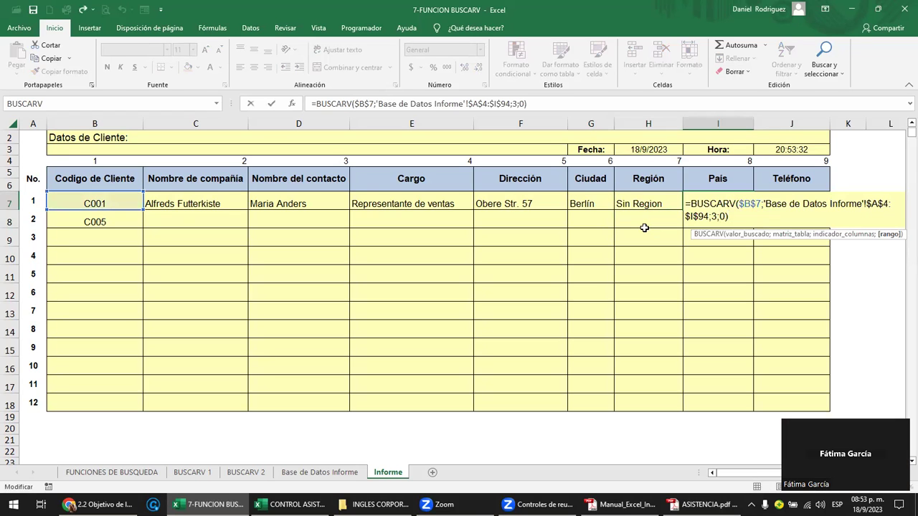
key(Right)
key(Right)
key(Left)
key(Left)
key(Left)
key(BackSpace)
text(8)
key(Tab)
key(Right)
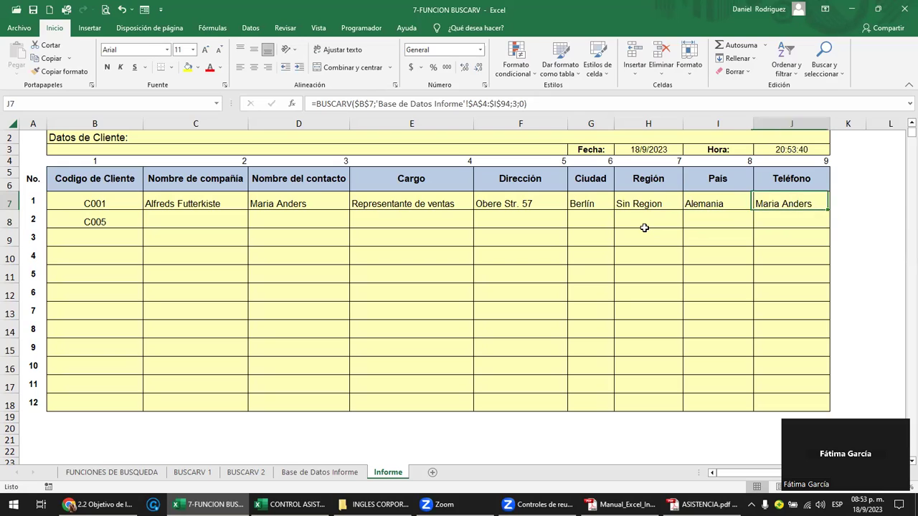
key(F2)
key(Left)
key(Left)
key(Left)
key(Delete)
text(9)
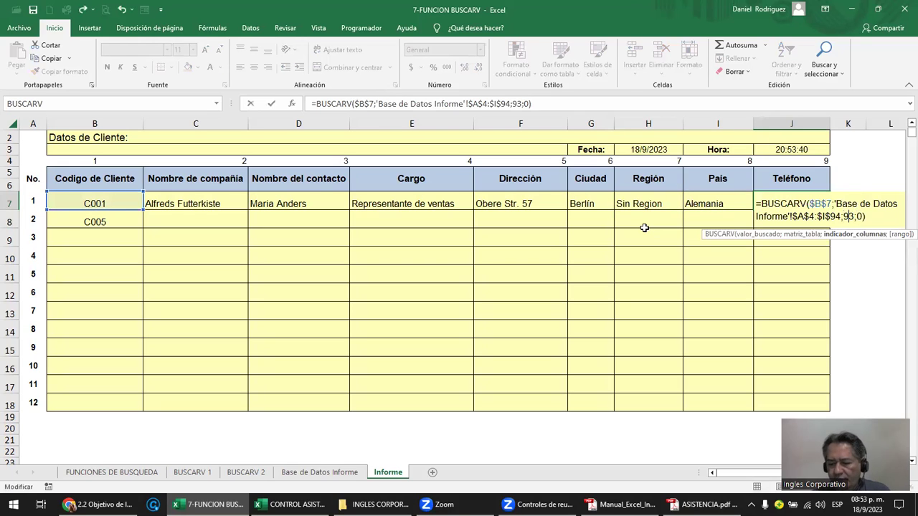
key(Return)
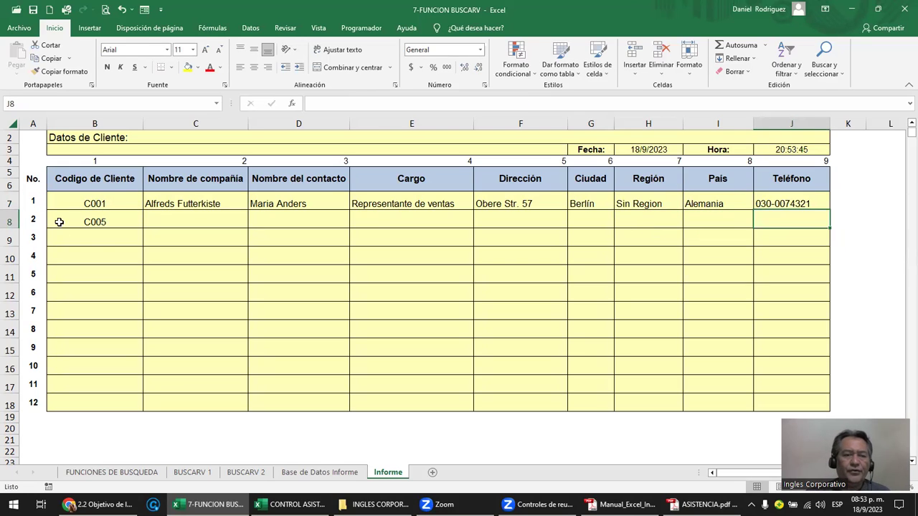
Inspect the company-name BUSCARV formula in C7 that looks up customer code B7.
click(77, 203)
click(185, 203)
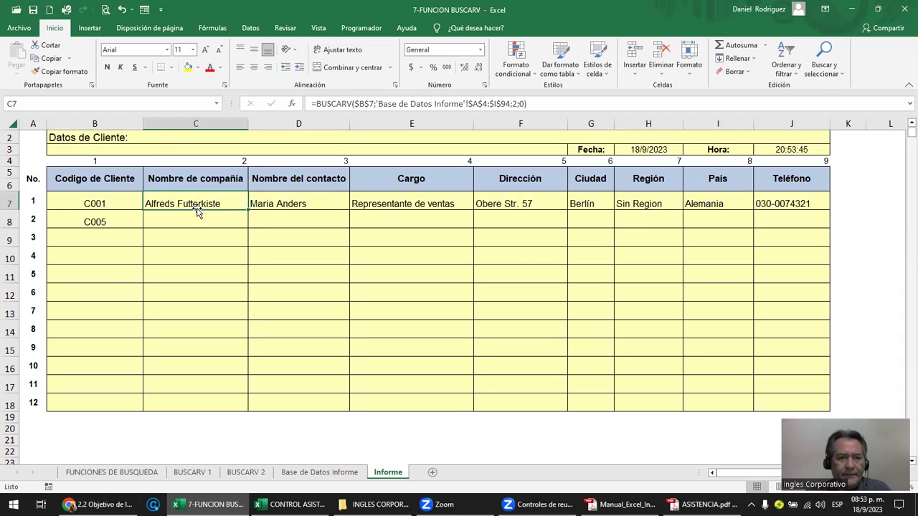
key(F2)
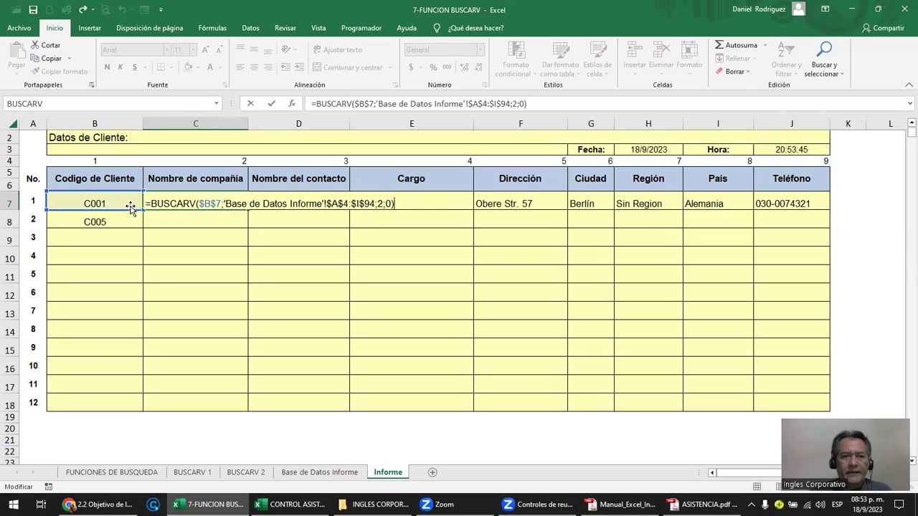
key(Return)
Copy the row 7 lookup formulas C7:J7 and paste them into row 8 starting at C8.
click(167, 205)
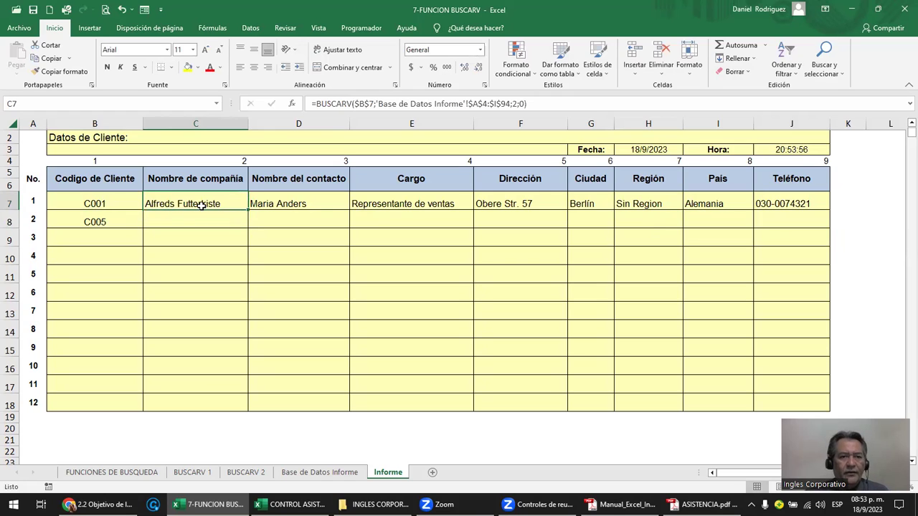
key(shift+Right)
key(shift+Right)
key(shift+Right)
key(shift+Right)
key(shift+Right)
key(shift+Right)
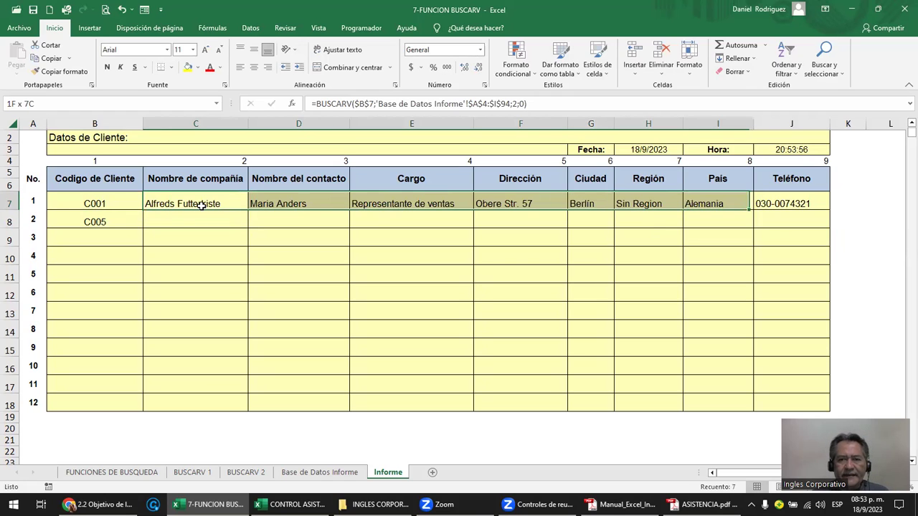
key(shift+Right)
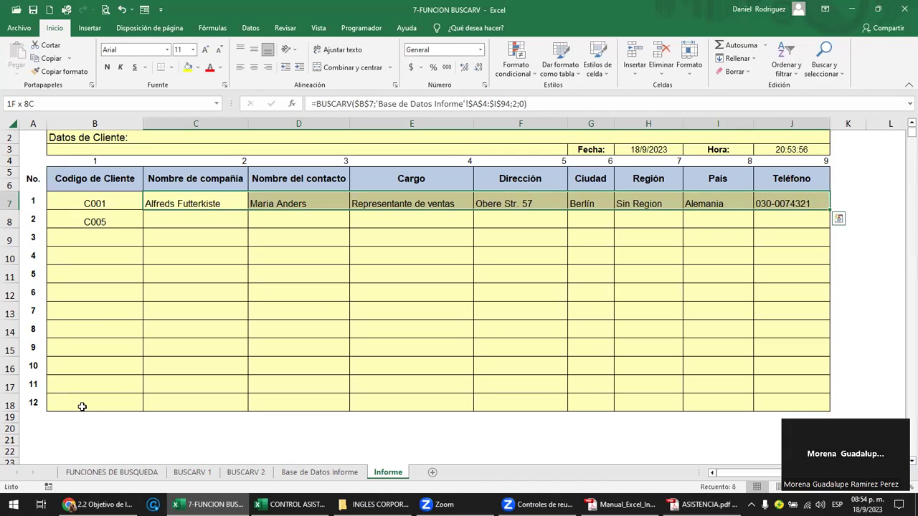
key(ctrl+c)
key(Down)
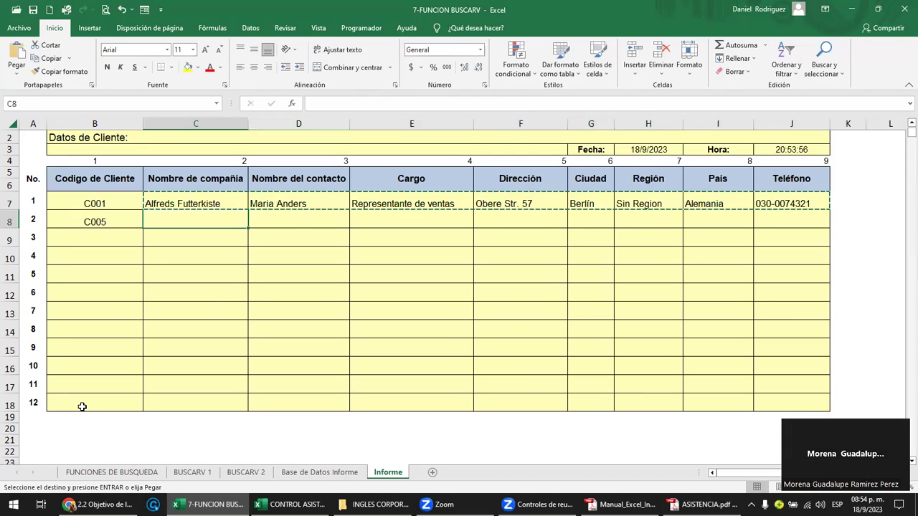
key(Return)
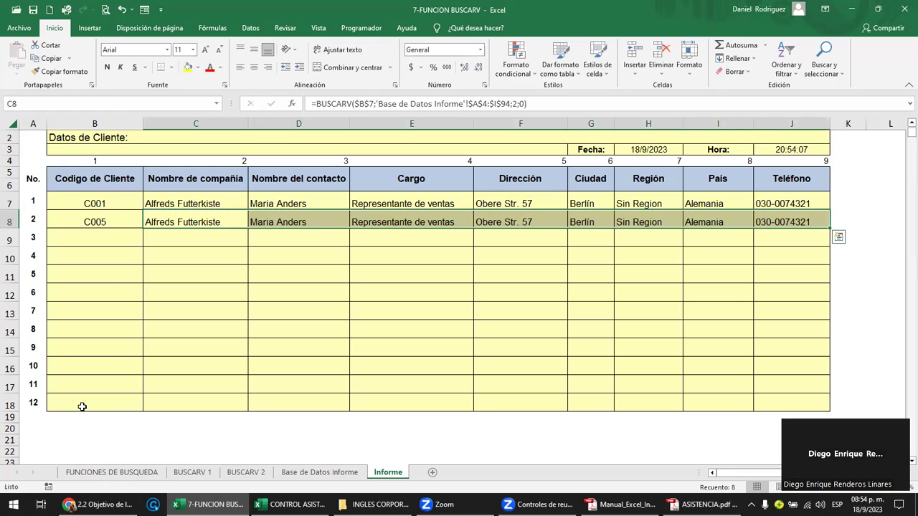
Compare the pasted C8 formula with the original C7 formula.
double_click(198, 219)
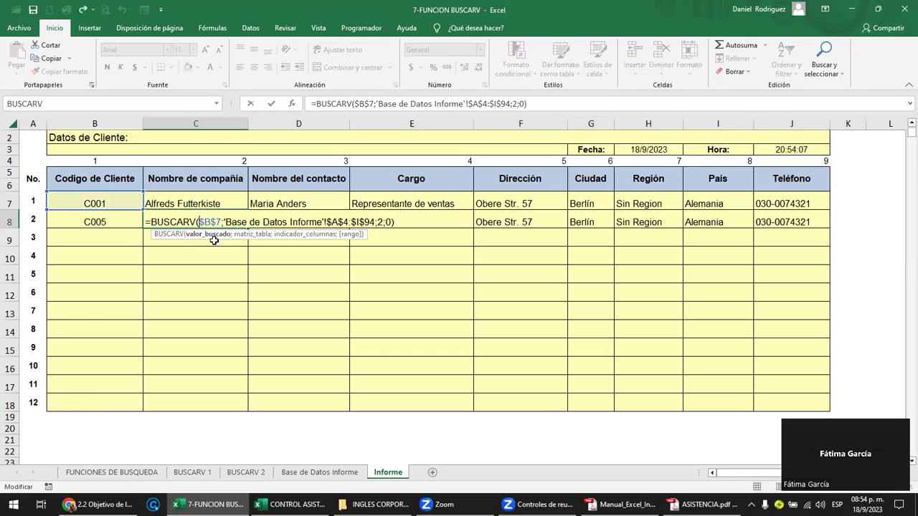
key(Escape)
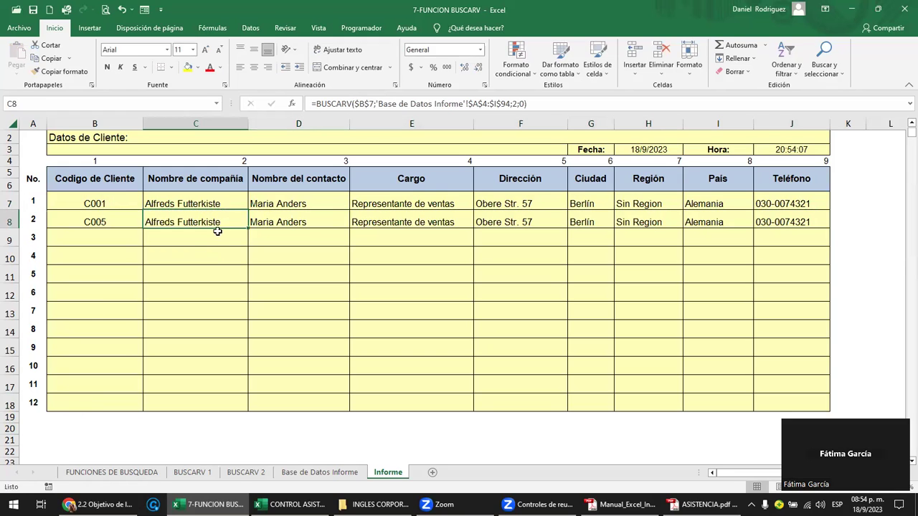
click(196, 205)
drag(122, 207, 768, 205)
click(196, 222)
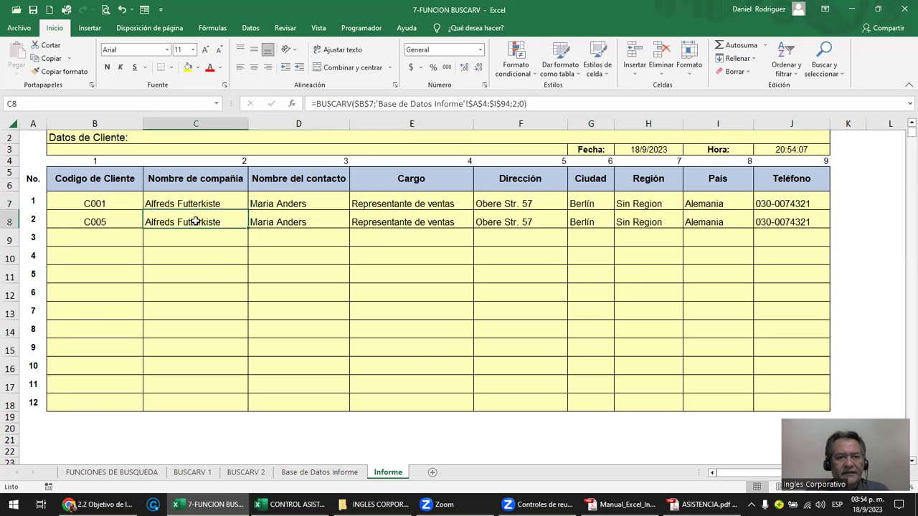
double_click(205, 203)
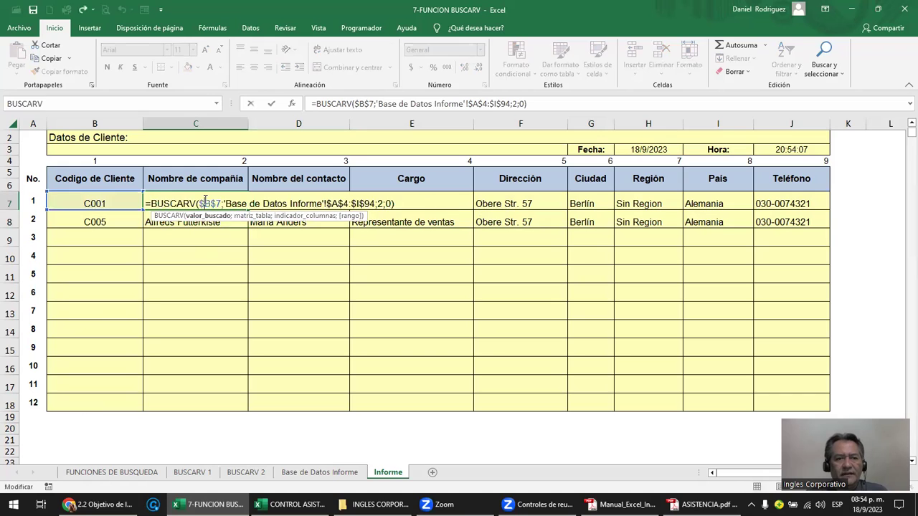
key(Escape)
double_click(180, 226)
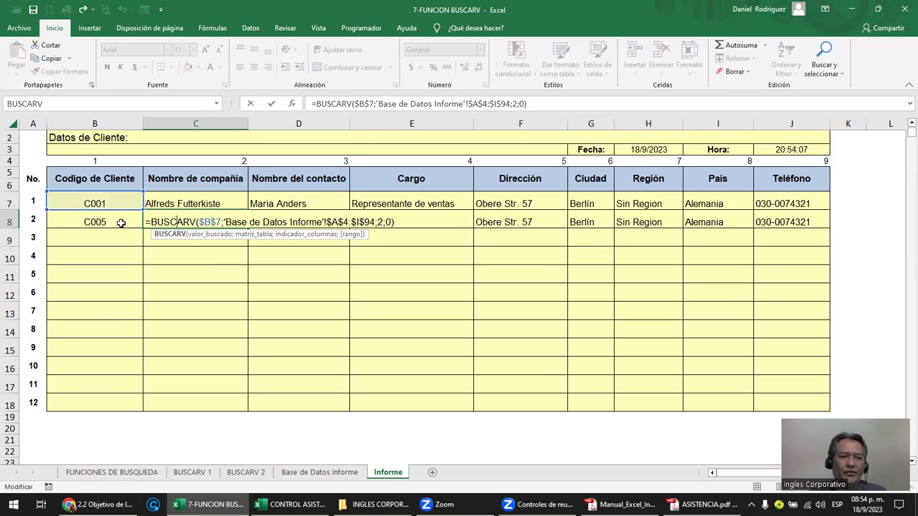
key(ctrl+Return)
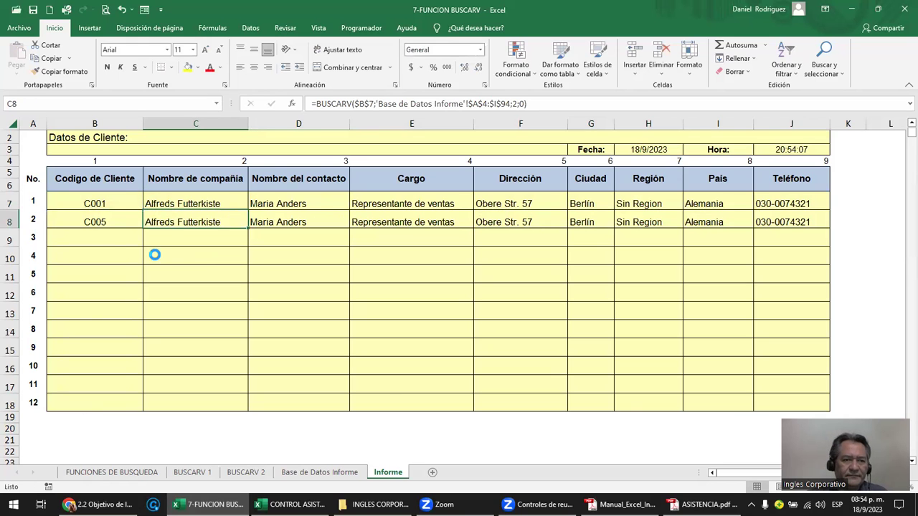
Re-check C8 against C7, spotting the fixed $B$7 lookup value that still returns C001's data.
ctrl+scroll(153, 255, up, 1)
ctrl+scroll(155, 253, up, 1)
double_click(215, 211)
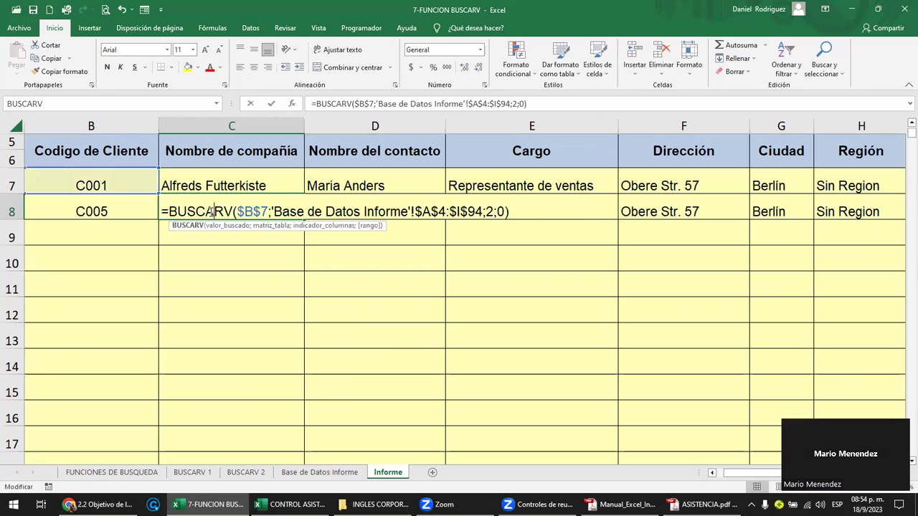
click(255, 210)
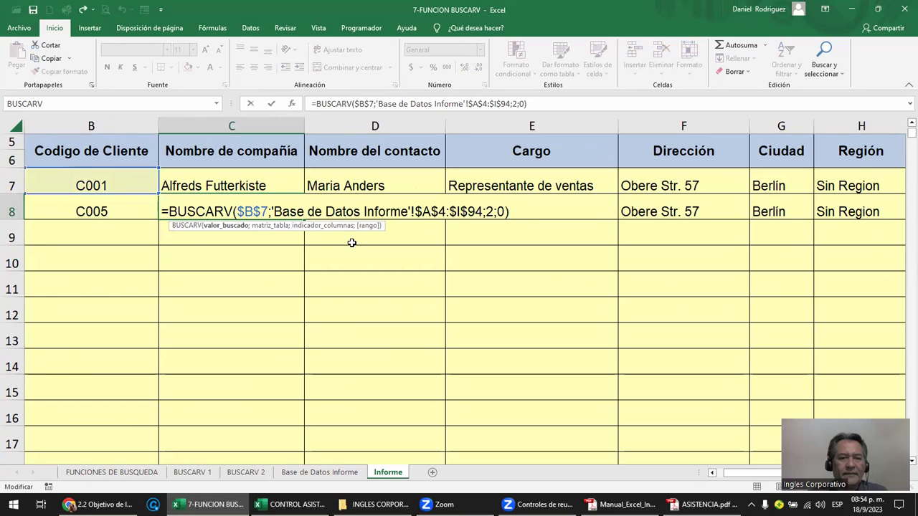
click(207, 184)
double_click(209, 183)
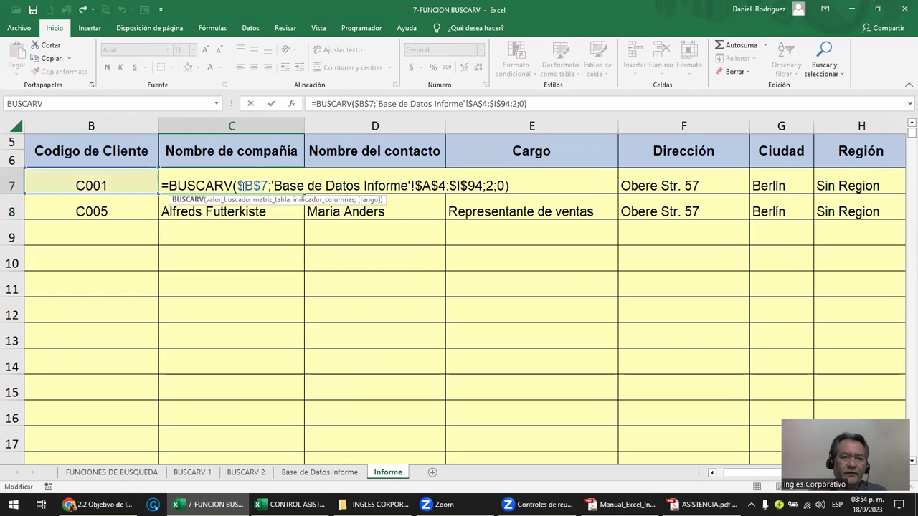
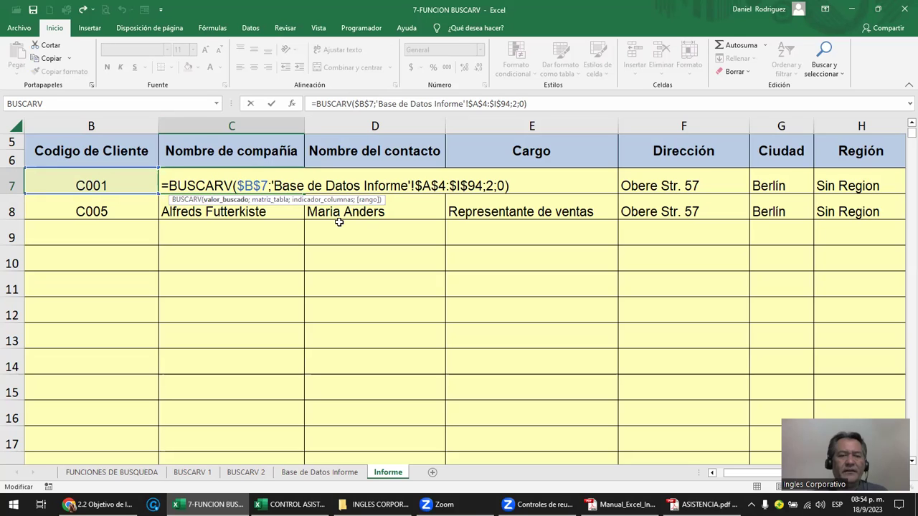
Change C7's BUSCARV lookup reference to $B7, locking only the column.
key(Delete)
key(Right)
key(Delete)
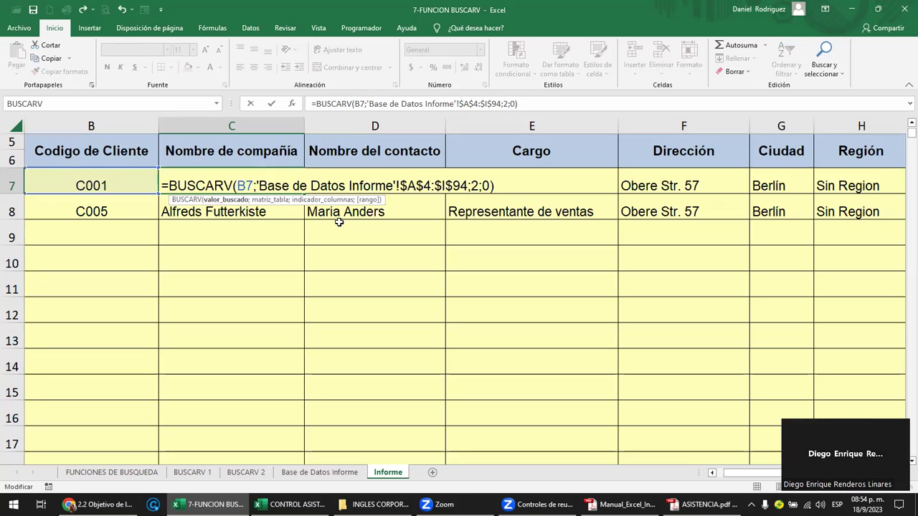
text($)
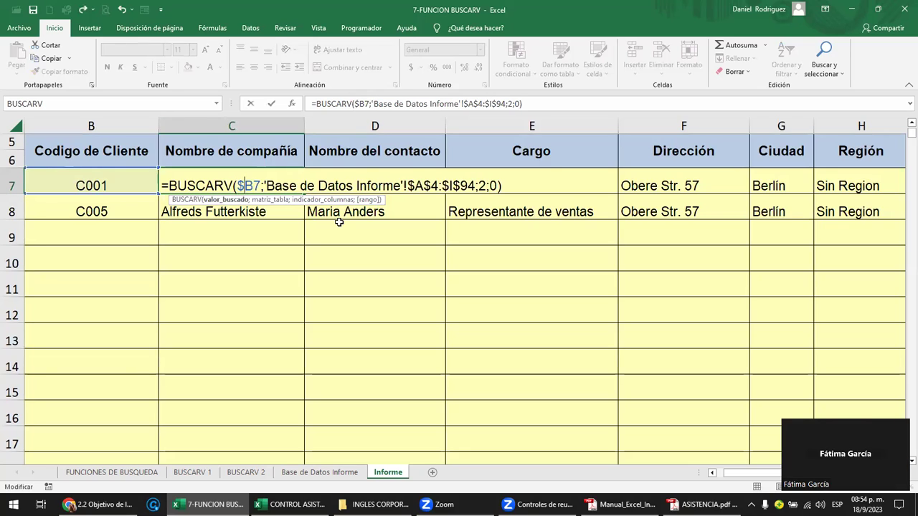
key(ctrl+Return)
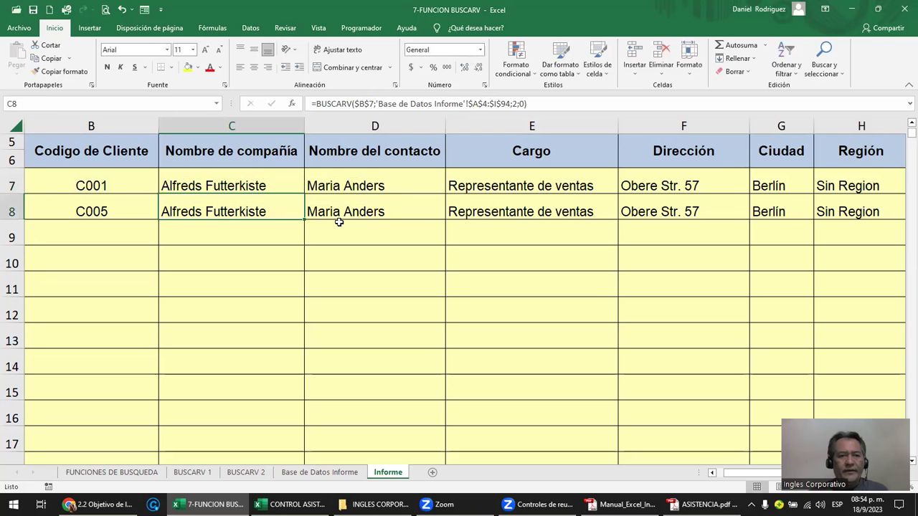
Copy C7's lookup formula into C8 so it returns Berglunds snabbköp.
key(ctrl+c)
key(Down)
key(ctrl+v)
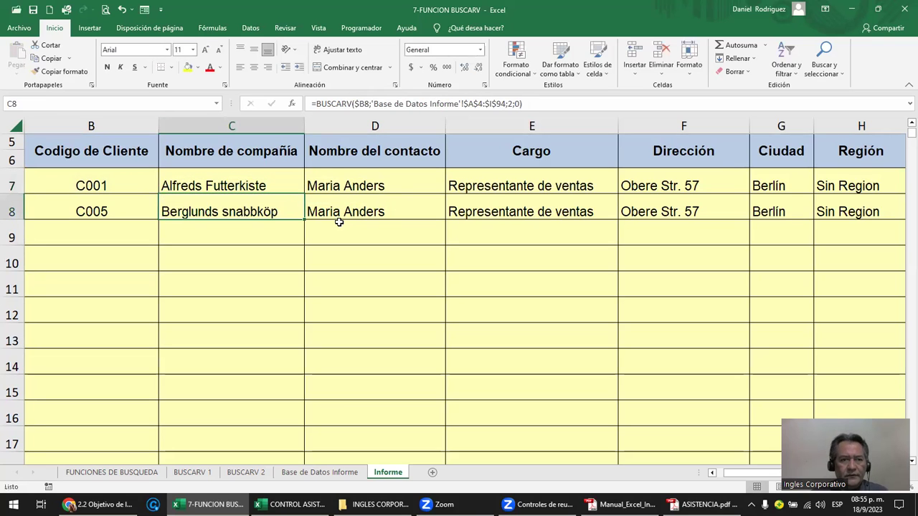
key(F2)
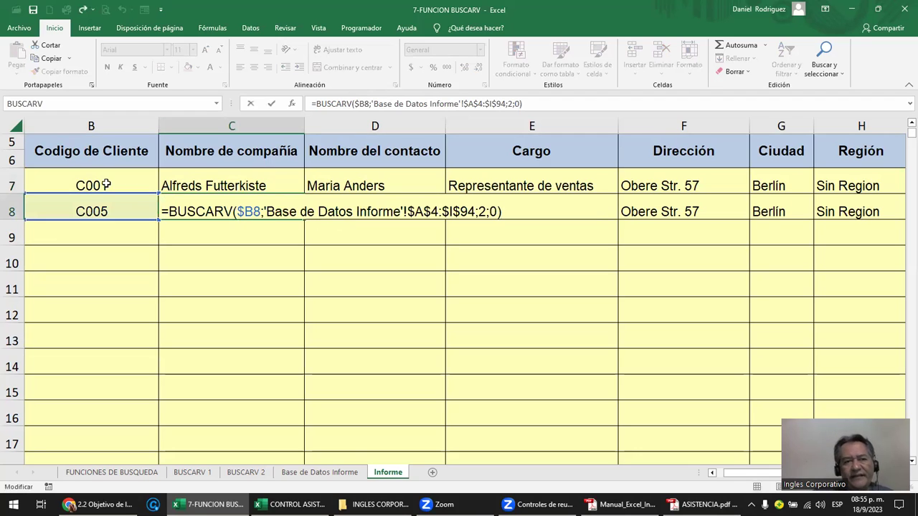
Step down through the client code cells in column B, starting at C001.
click(89, 126)
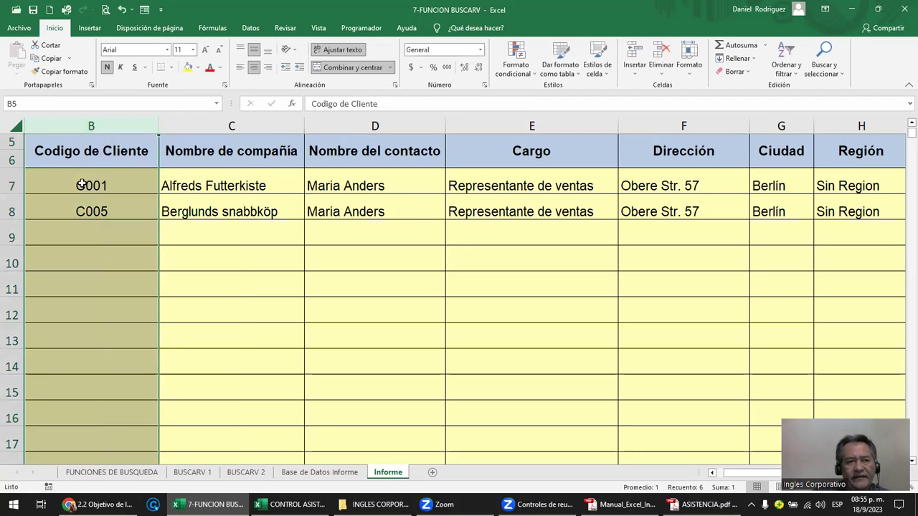
click(76, 185)
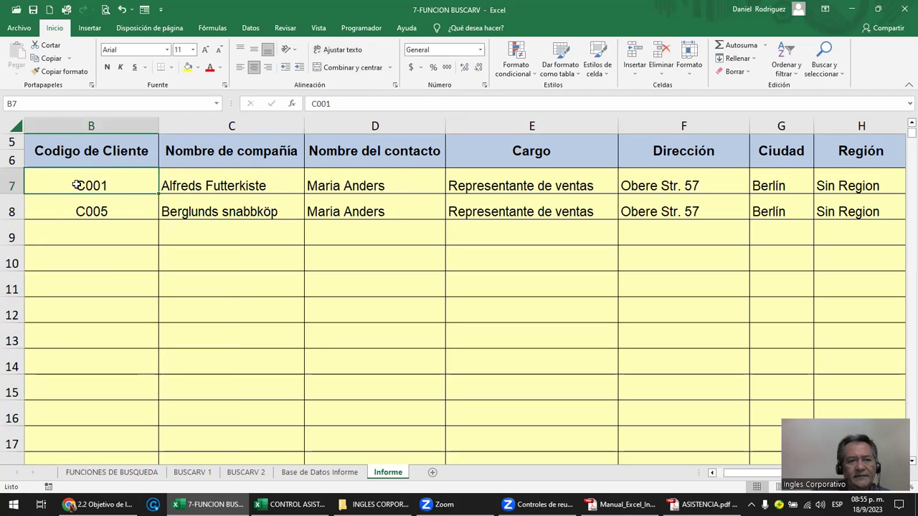
click(126, 204)
click(126, 228)
click(125, 253)
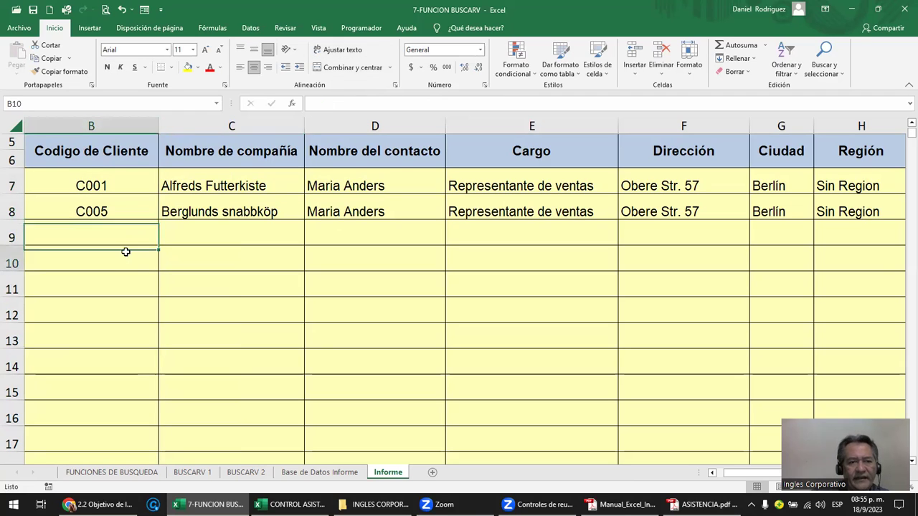
click(130, 282)
Copy C7's lookup formula across row 7, then undo that accidental paste.
click(211, 185)
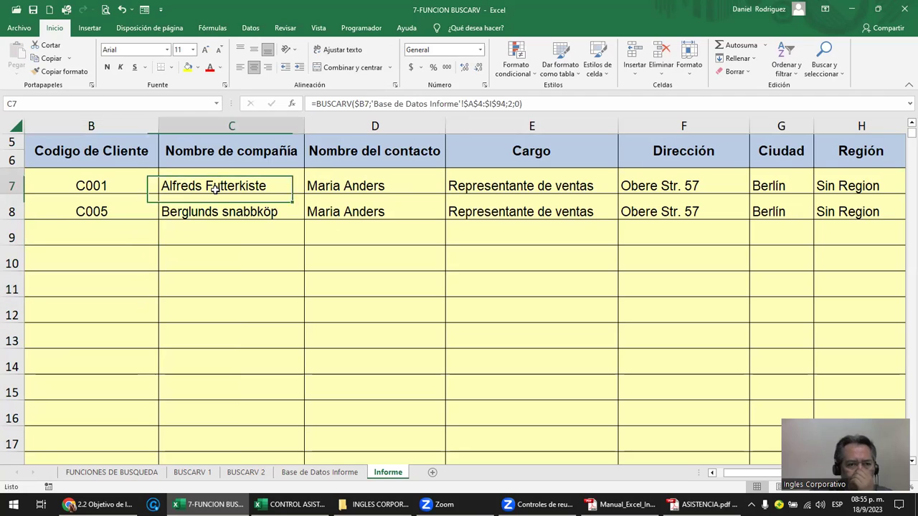
key(F2)
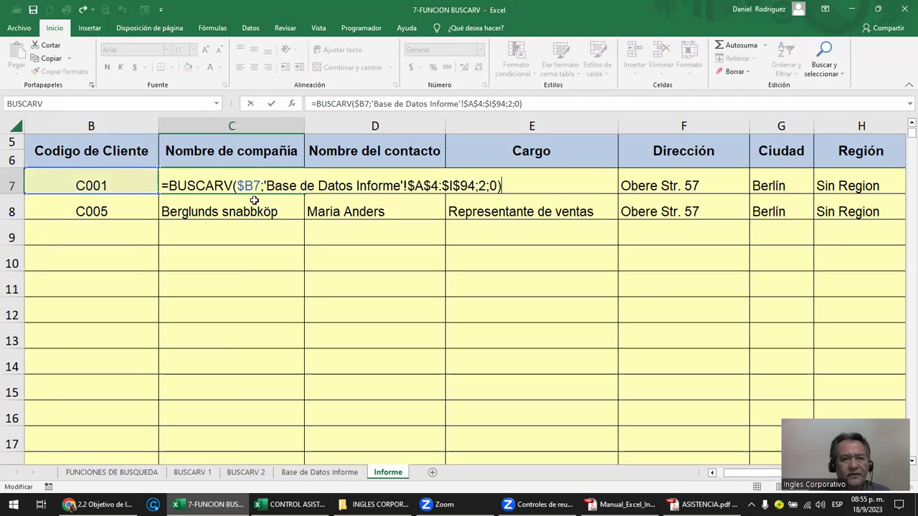
key(Escape)
key(ctrl+c)
key(Right)
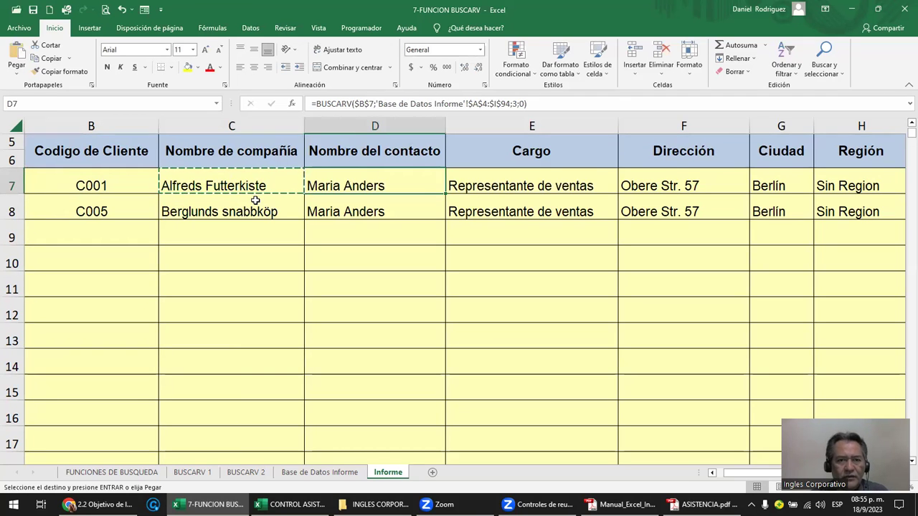
key(shift+Right)
key(shift+Right)
key(shift+Right)
key(shift+Right)
key(shift+Right)
key(shift+Right)
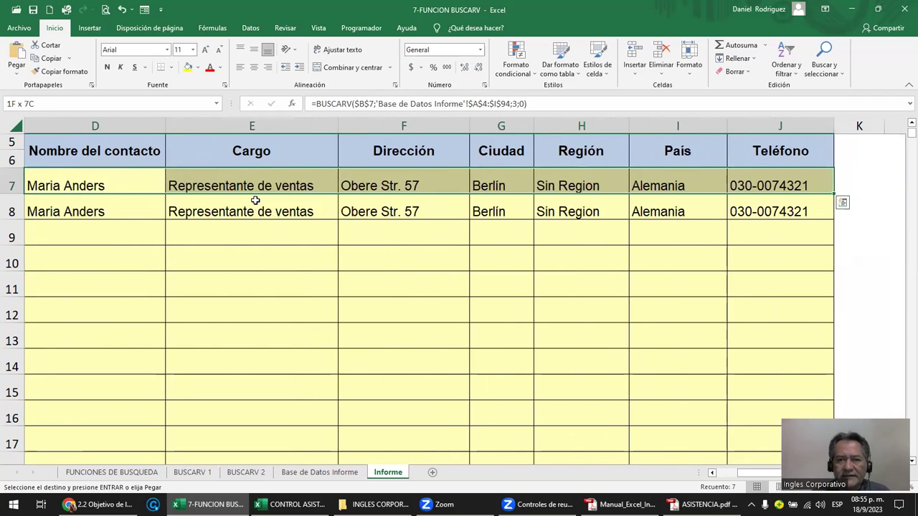
key(Return)
key(ctrl+z)
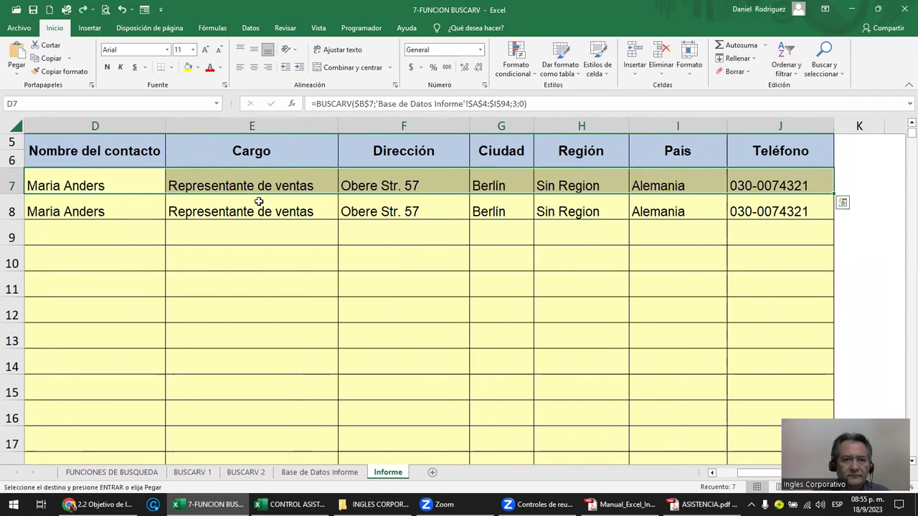
key(Left)
key(Left)
Inspect the C8 and C7 lookup formulas, then go to the empty cell B9.
key(Right)
key(Down)
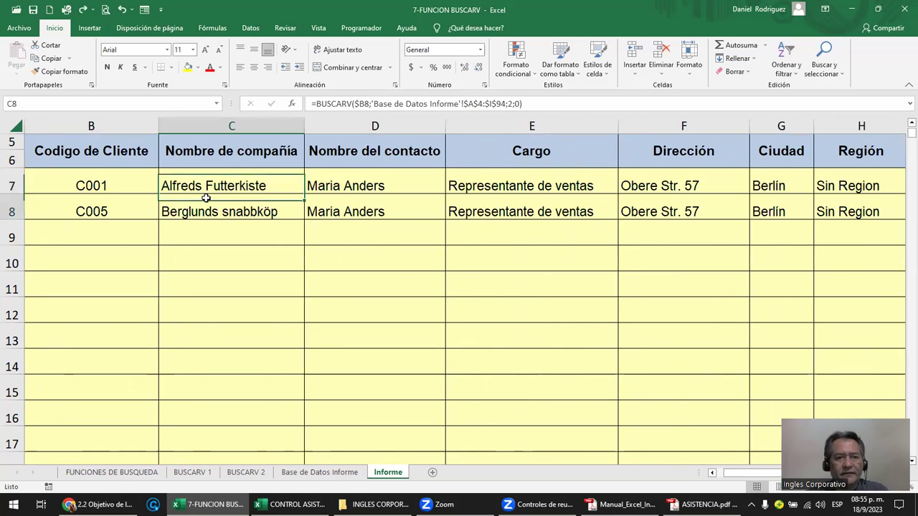
double_click(208, 200)
key(Escape)
double_click(224, 187)
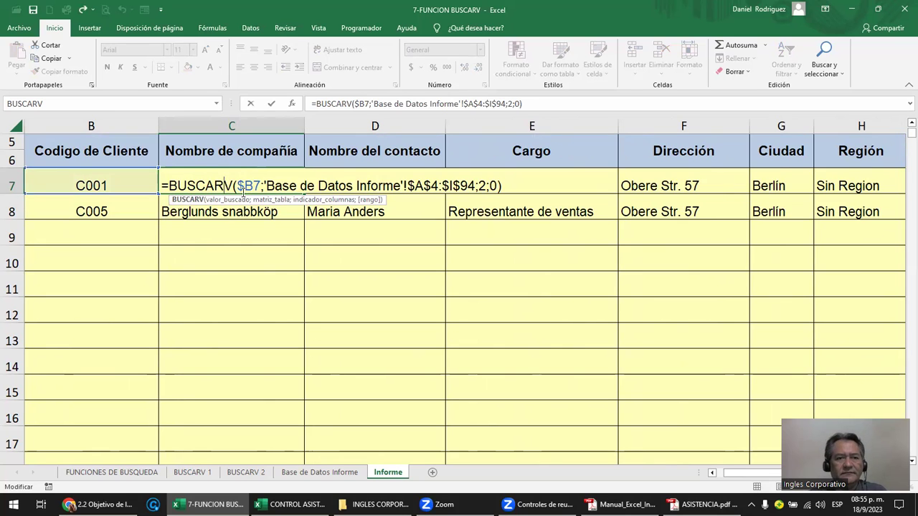
key(Return)
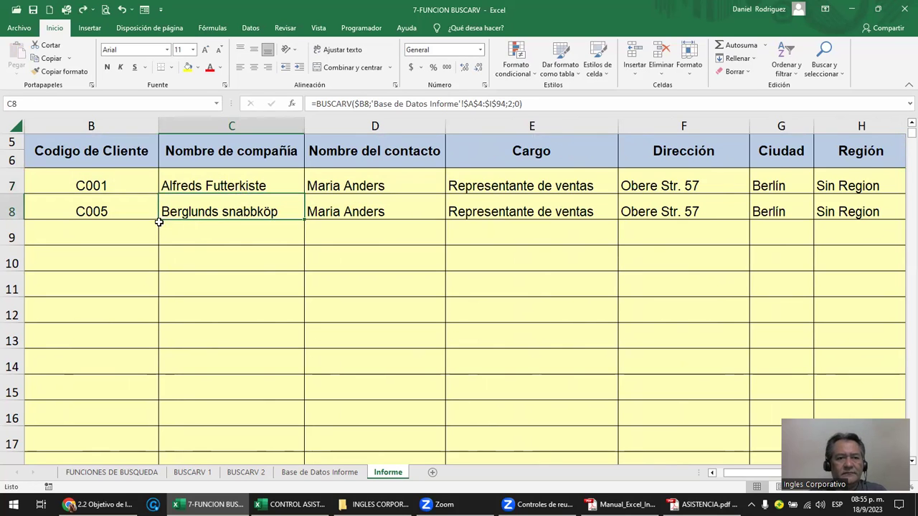
key(ctrl+c)
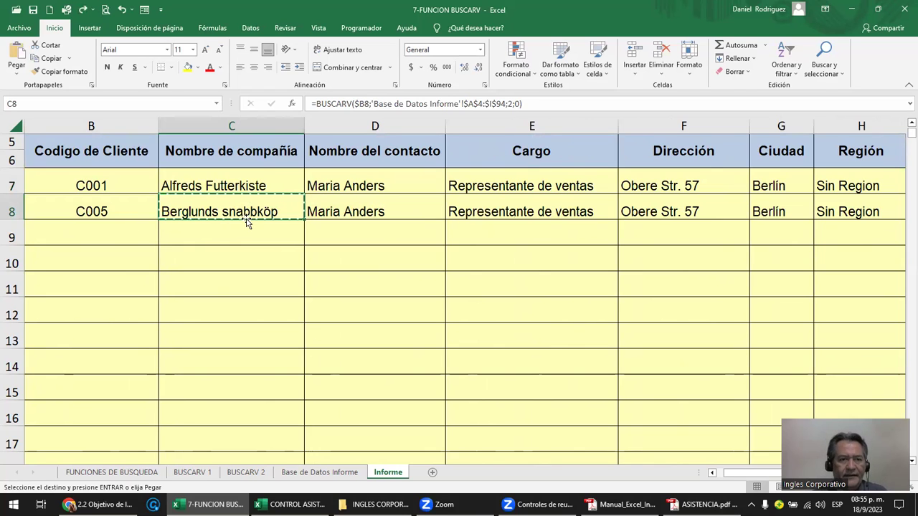
key(Escape)
key(Down)
key(Left)
Enter client code C006 in B9 and copy row 8's lookup formulas into row 9.
text(C006)
key(Return)
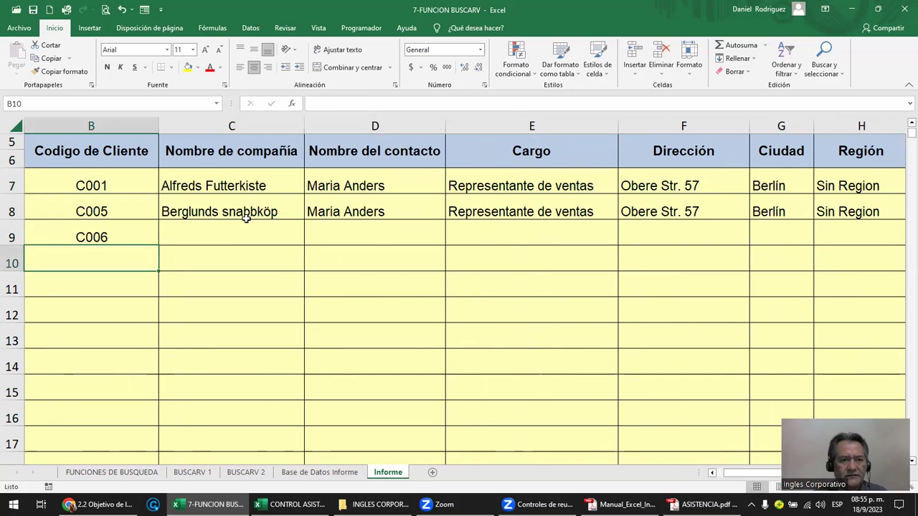
key(Up)
key(Up)
key(Right)
key(shift+Right)
key(shift+Right)
key(shift+Right)
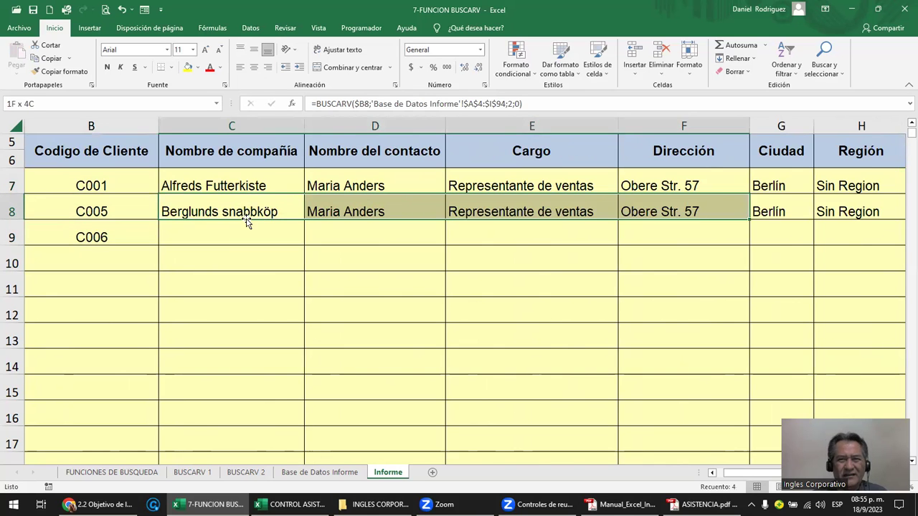
key(shift+Right)
key(shift+Right)
key(shift+Right)
key(shift+Right)
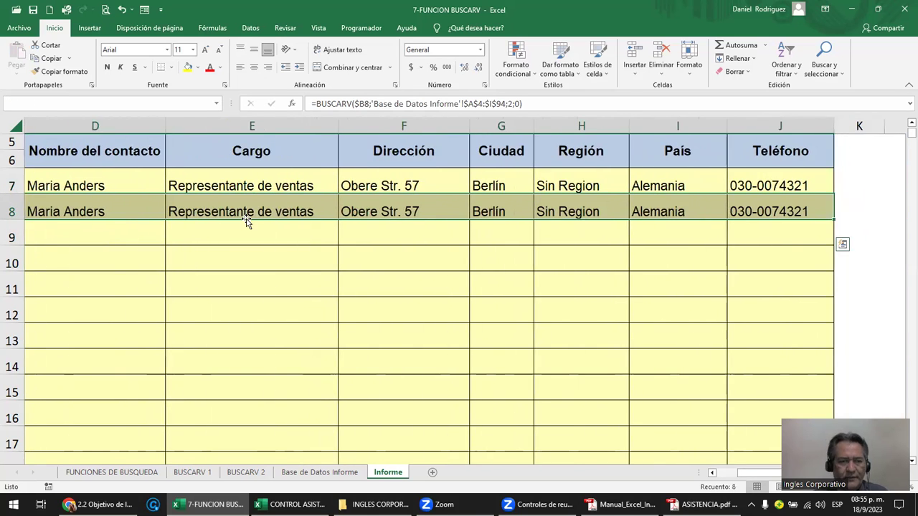
key(ctrl+c)
key(Left)
key(Down)
key(Right)
key(Return)
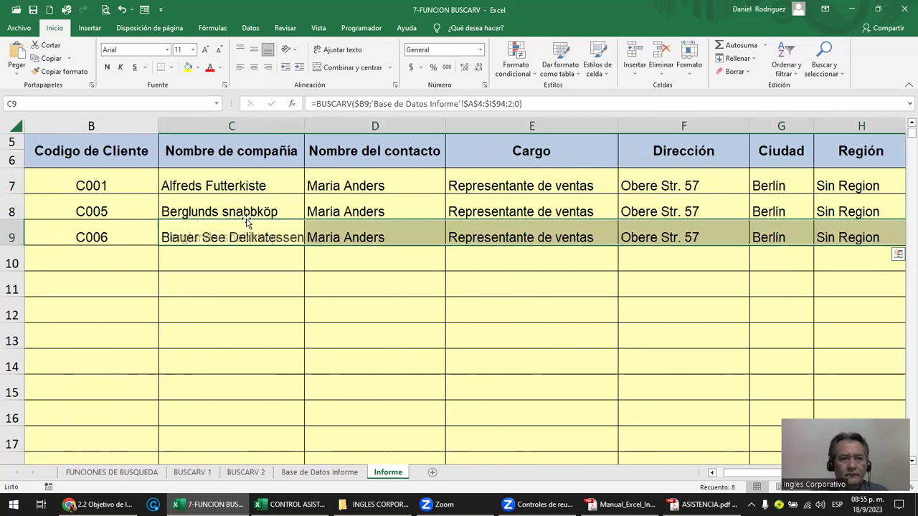
Check C9 returns Blauer See Delikatessen and copy its lookup formula into D9.
double_click(224, 235)
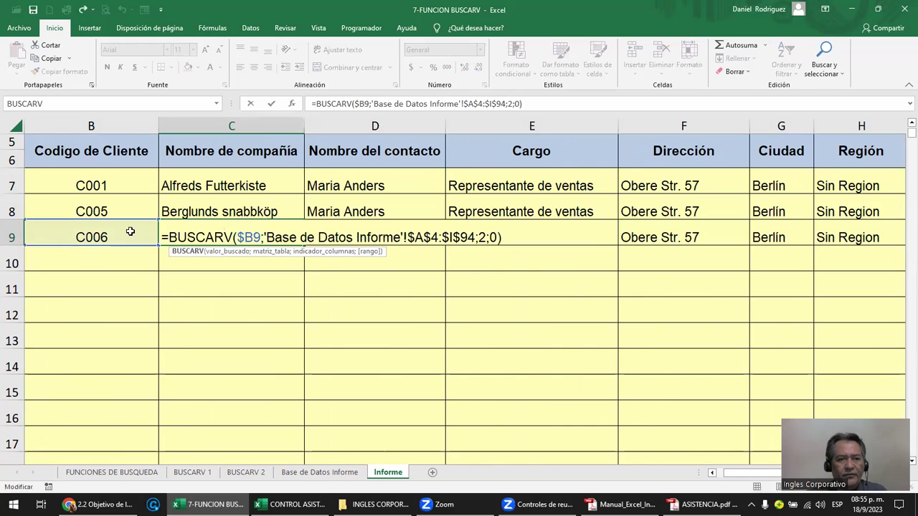
key(Escape)
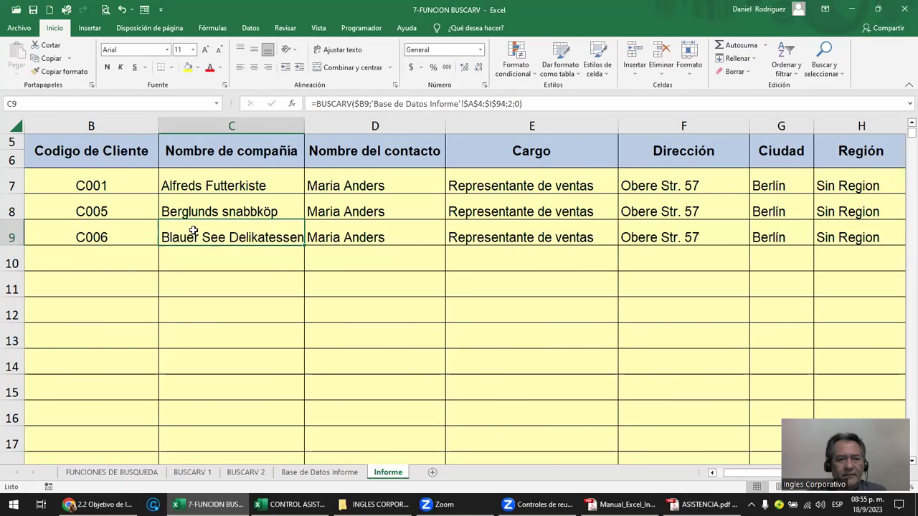
double_click(193, 231)
key(Escape)
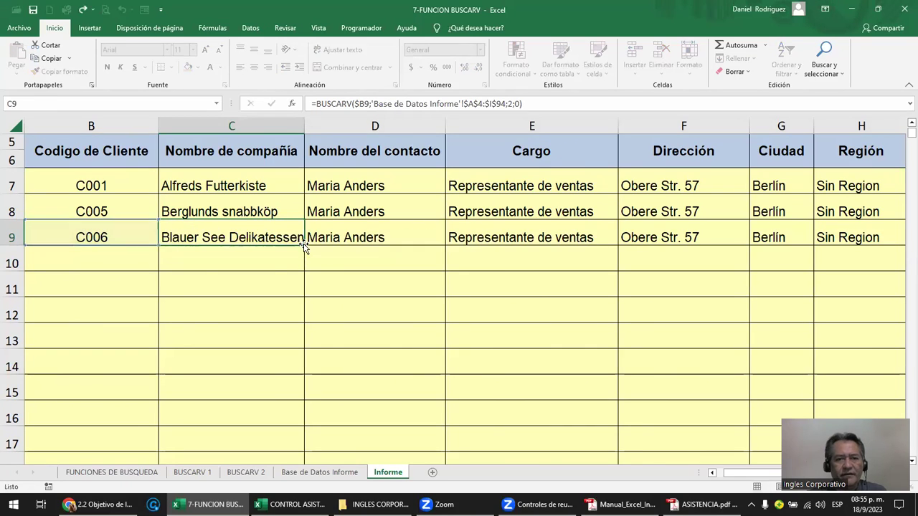
click(362, 240)
click(241, 234)
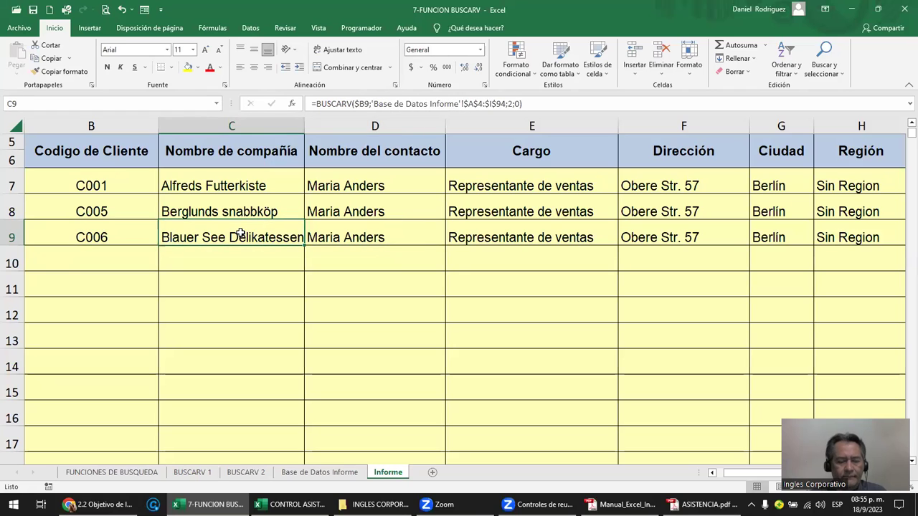
key(ctrl+c)
key(Right)
key(ctrl+v)
key(F2)
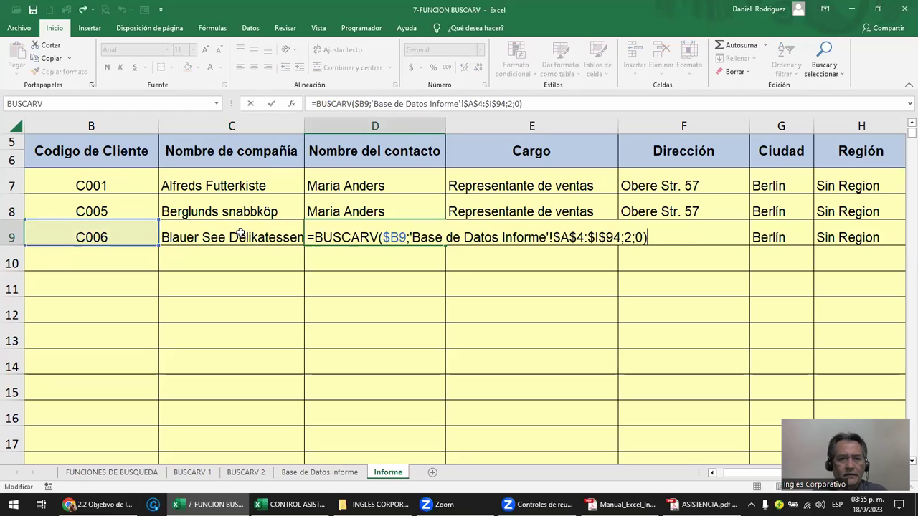
key(Escape)
Review C9's formula, confirming it looks up the $B9 client code.
key(Left)
key(Left)
key(Right)
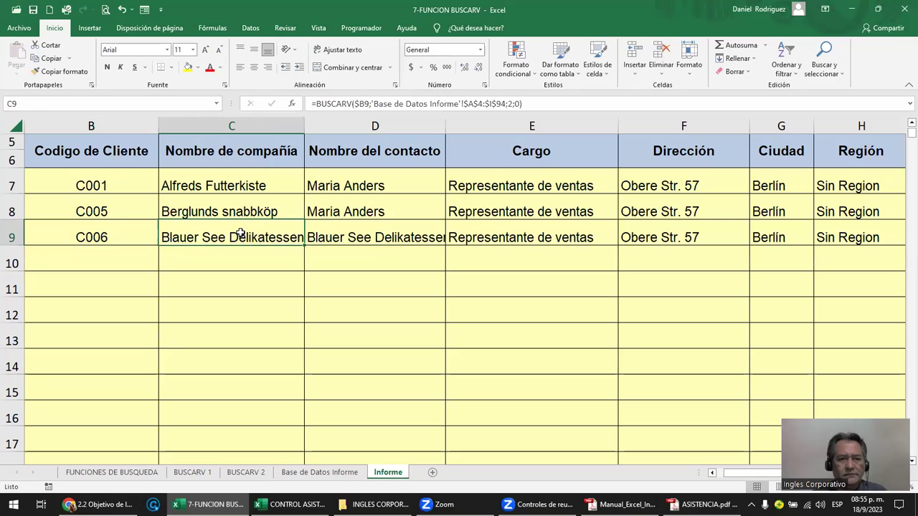
key(F2)
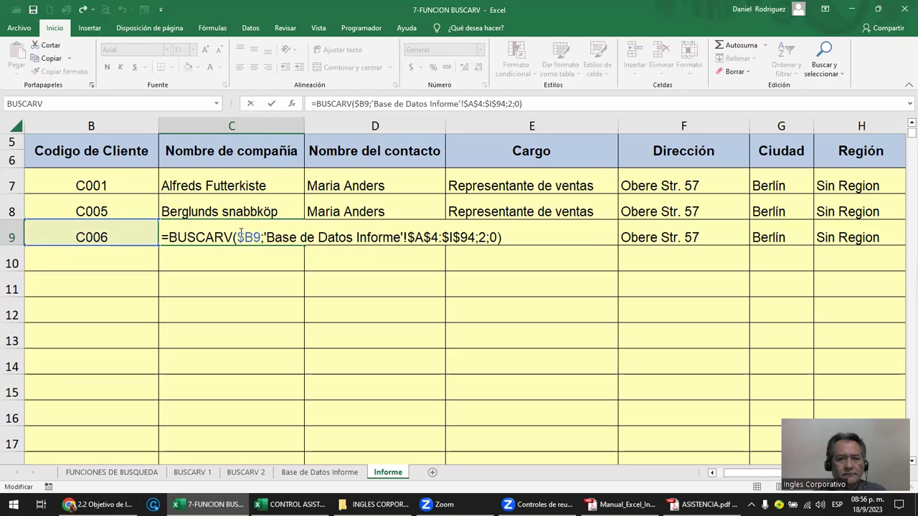
key(Escape)
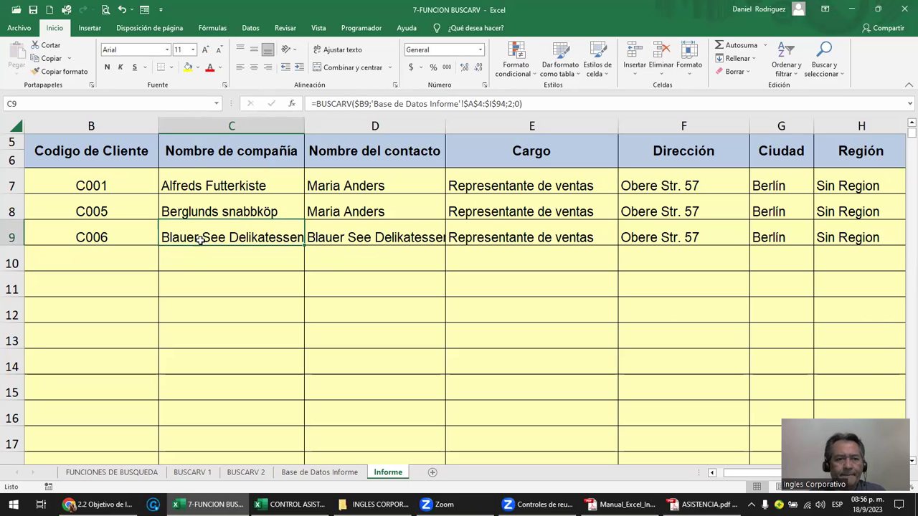
click(127, 237)
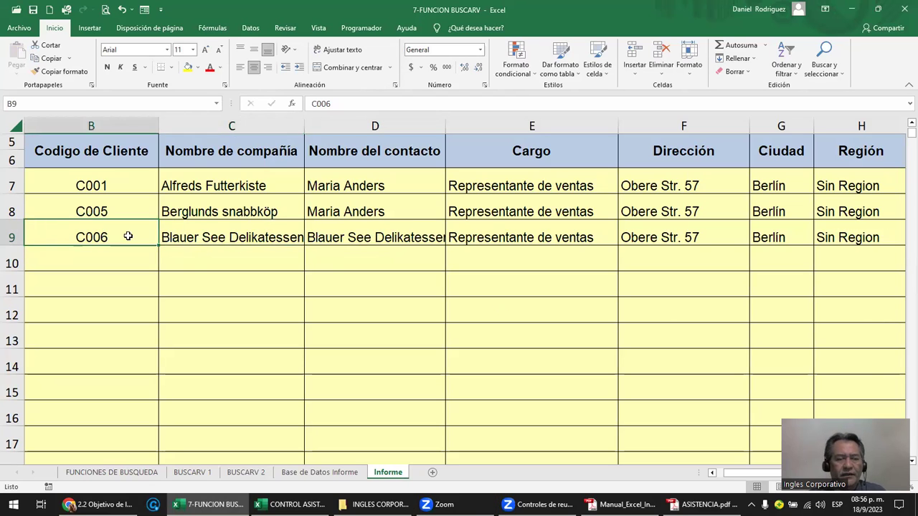
double_click(219, 230)
click(241, 231)
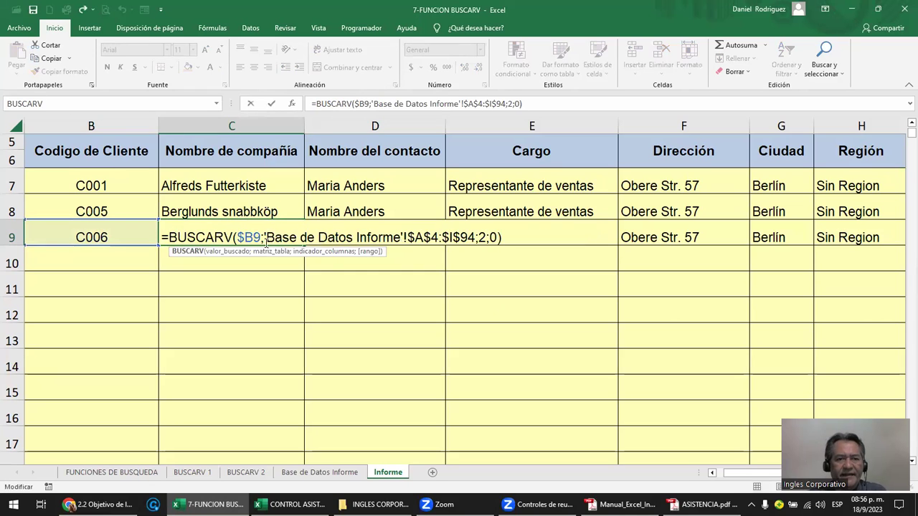
key(ctrl+Return)
double_click(204, 233)
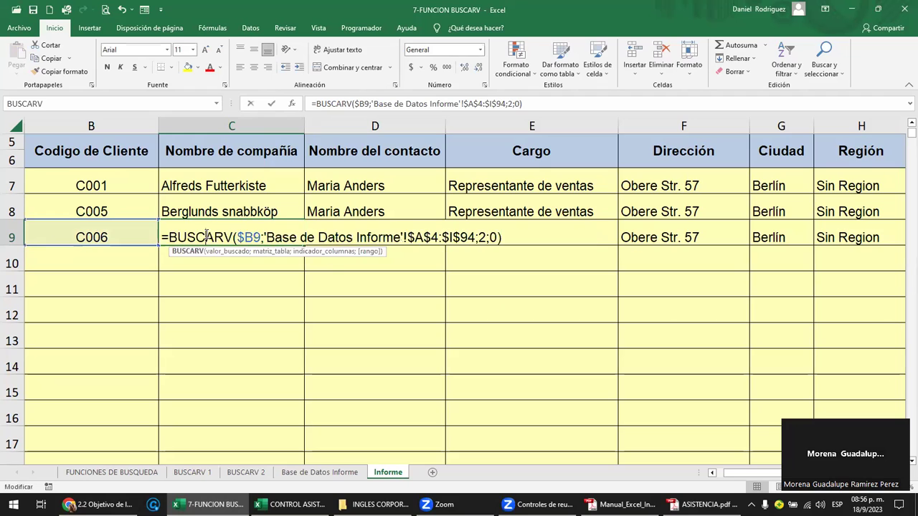
key(ctrl+Return)
Highlight the 'Base de Datos Informe' table range through $I$94 in C9's formula.
double_click(264, 238)
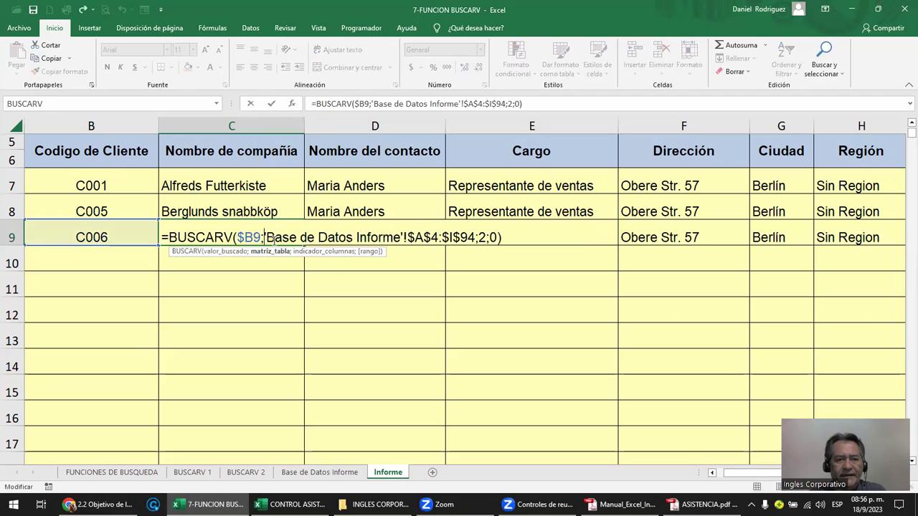
drag(264, 237, 459, 237)
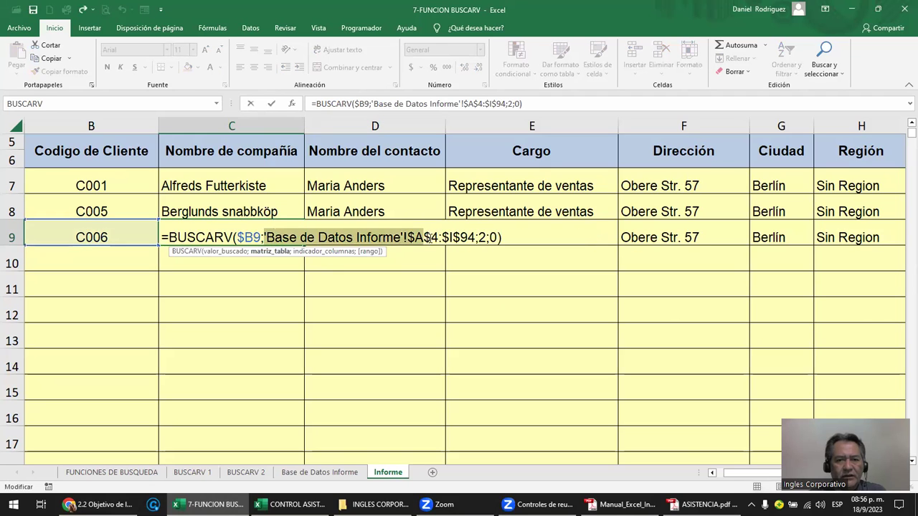
drag(463, 237, 474, 237)
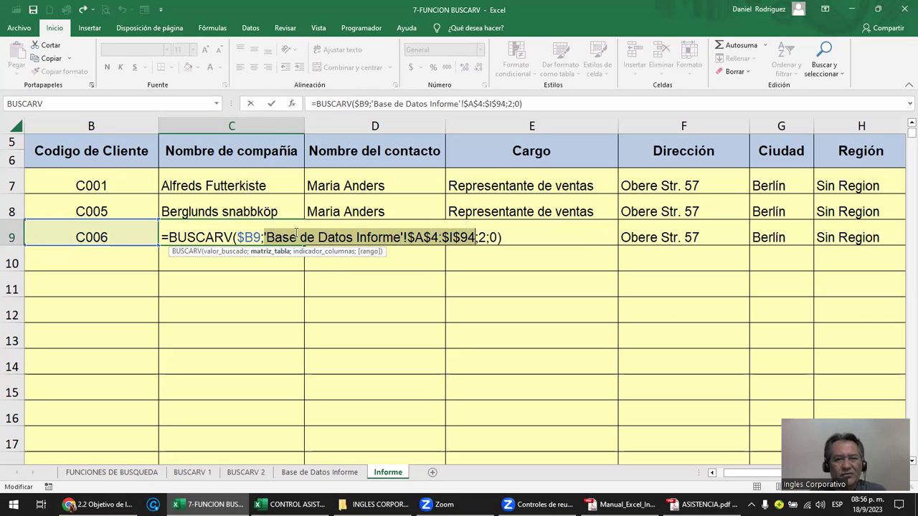
key(Return)
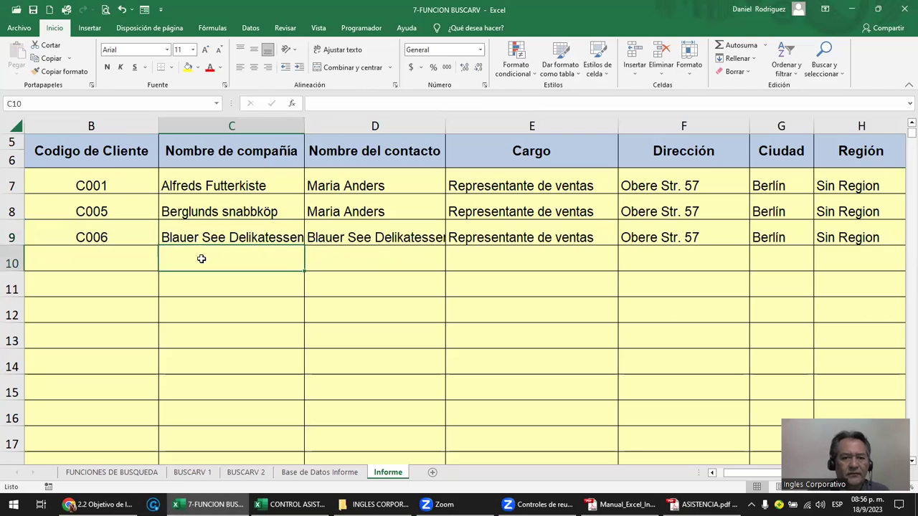
ctrl+scroll(201, 259, down, 2)
ctrl+scroll(201, 260, down, 1)
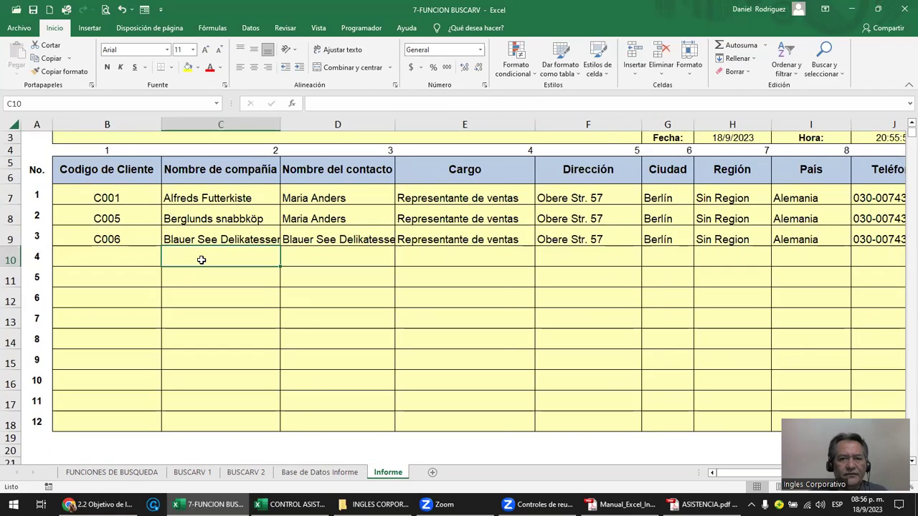
ctrl+scroll(201, 260, down, 2)
ctrl+scroll(202, 259, up, 2)
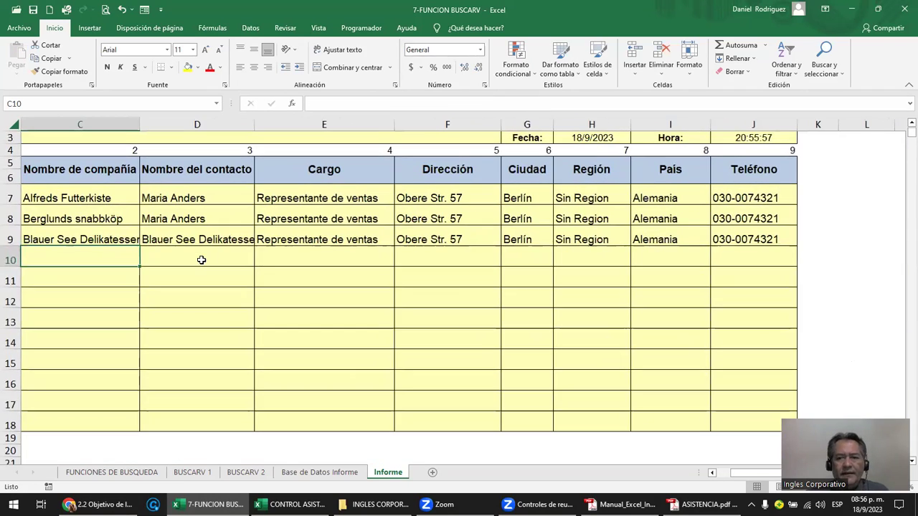
key(Up)
key(Up)
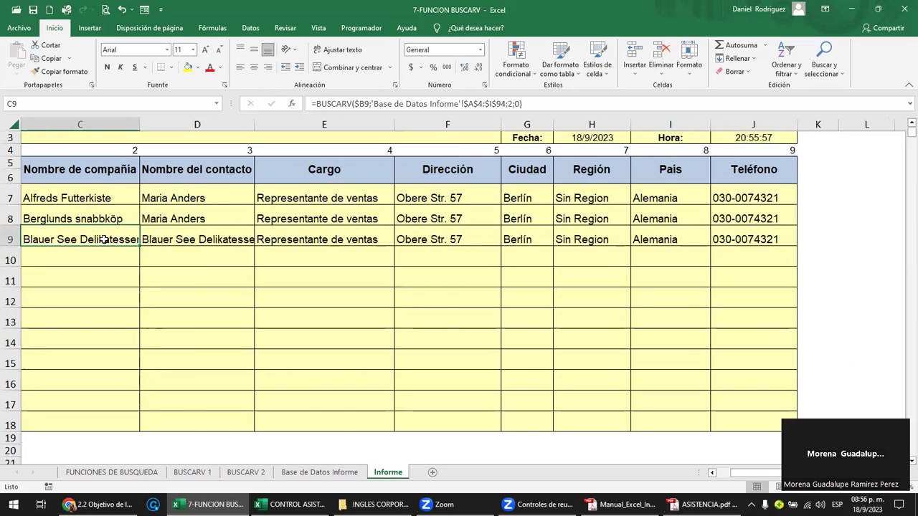
scroll(104, 240, left, 2)
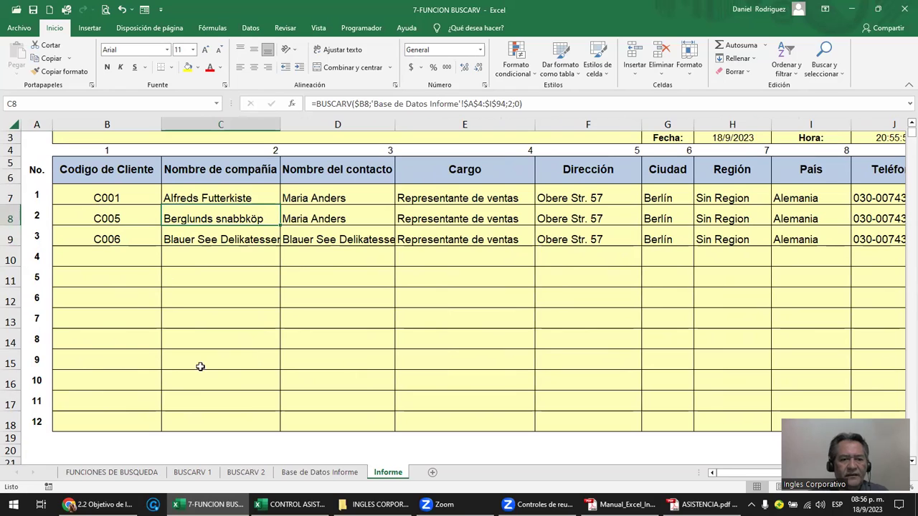
Paste C7's company lookup formula into C8 through C18.
click(204, 198)
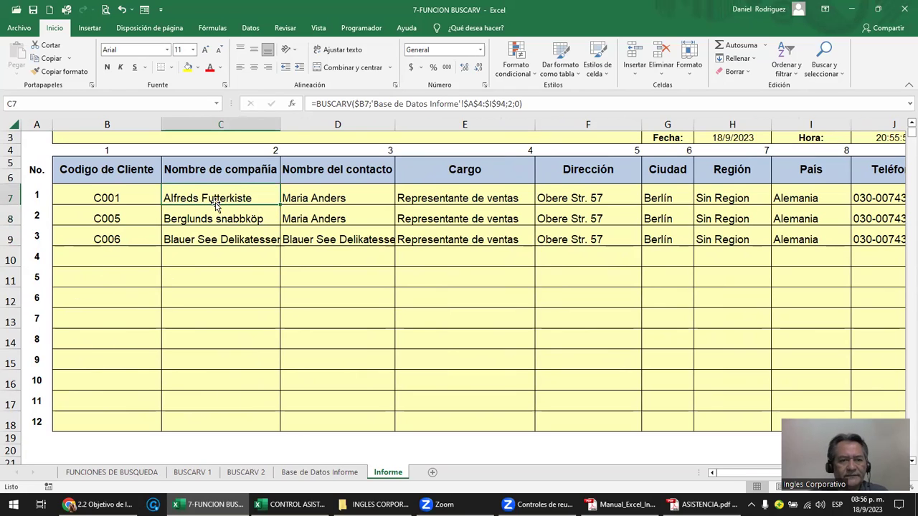
key(ctrl+c)
key(Down)
key(shift+Down)
key(shift+Down)
key(shift+Down)
key(shift+Down)
key(shift+Down)
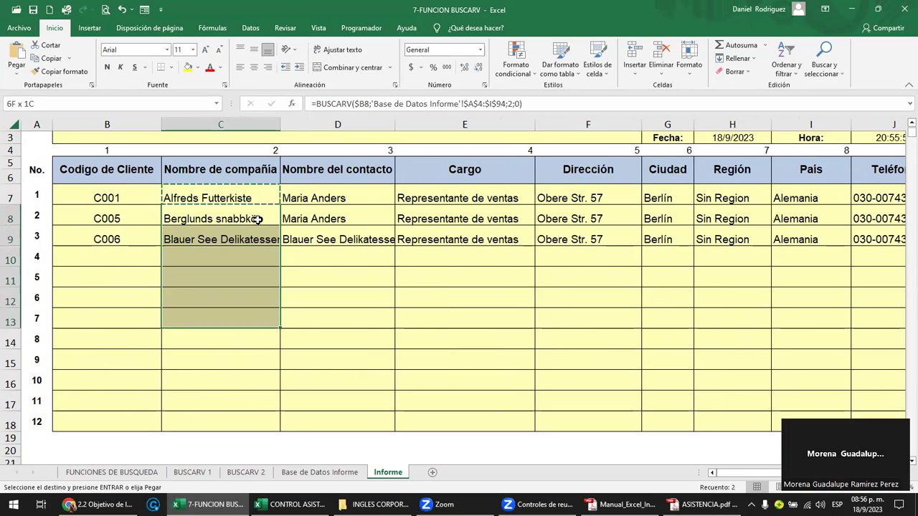
key(shift+Down)
key(shift+Down)
key(shift+Down)
key(shift+Down)
key(shift+Down)
key(Return)
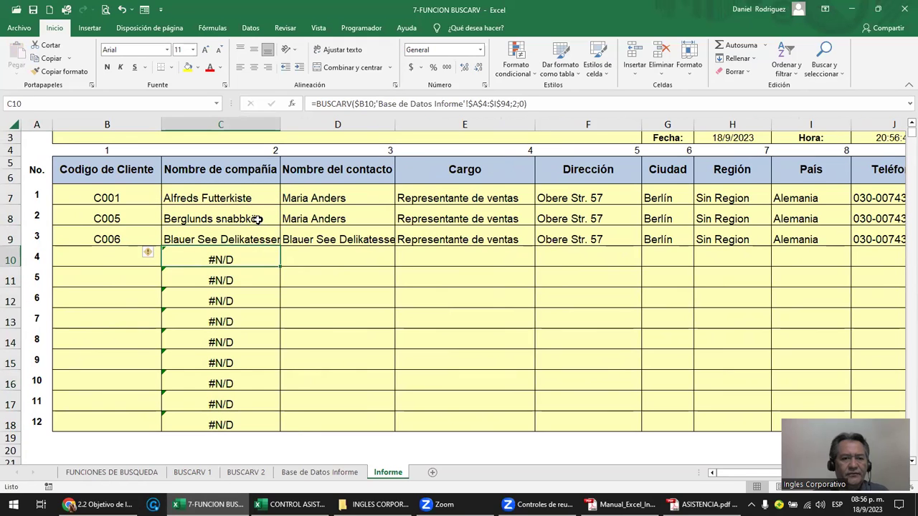
Compare the $B references in C10 and C7, then return to the client codes.
key(F2)
key(Escape)
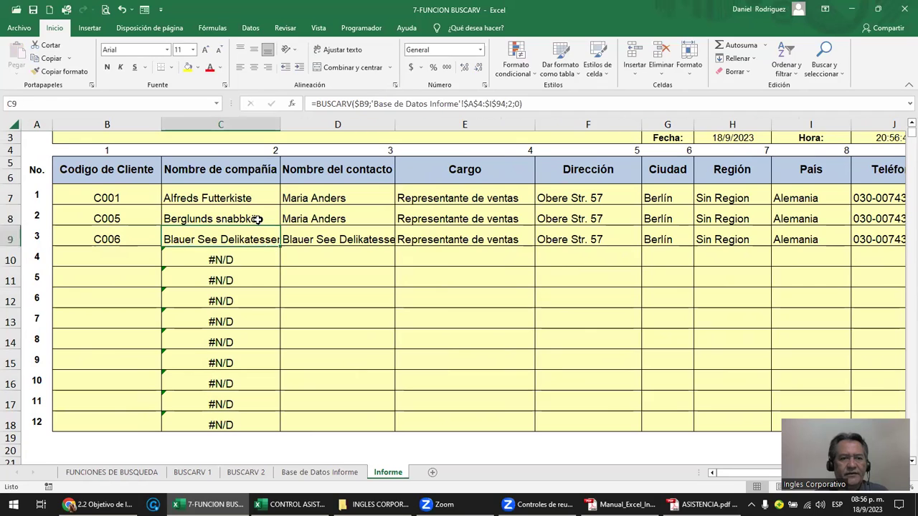
key(Up)
key(Up)
key(Up)
key(F2)
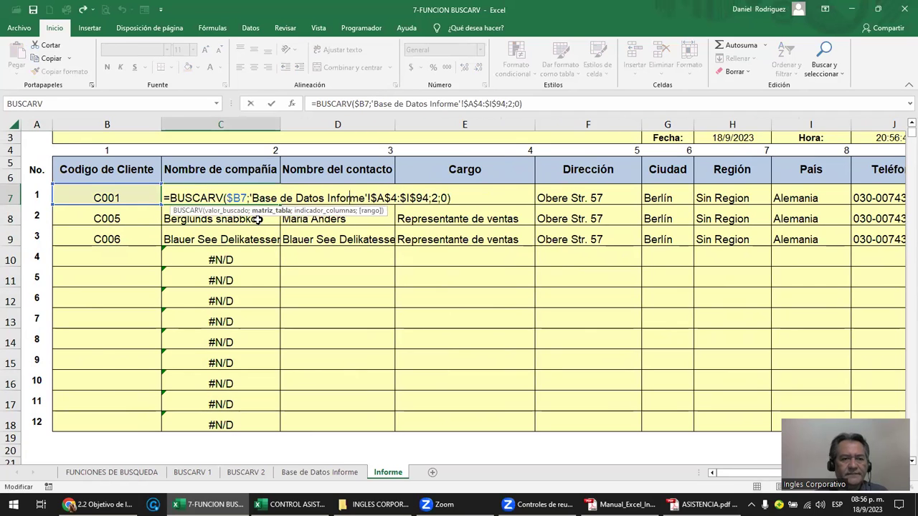
key(Escape)
key(Down)
key(Down)
key(Down)
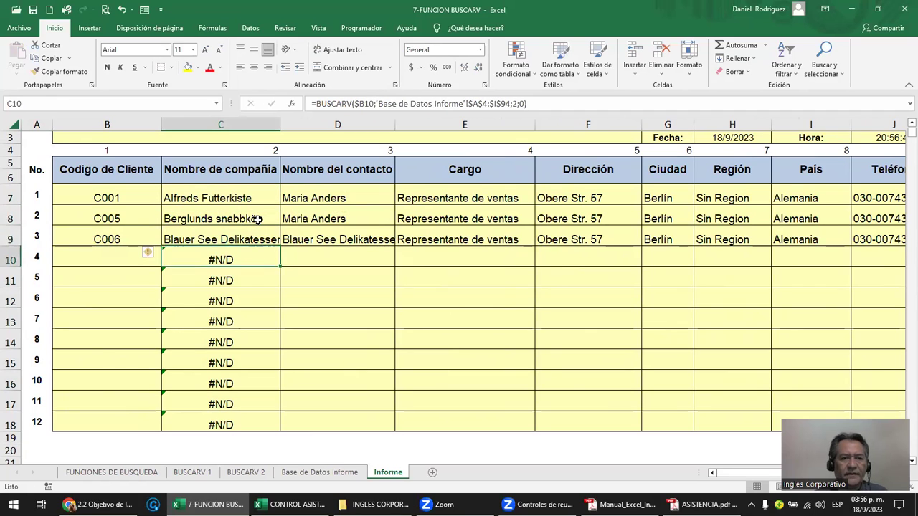
key(Down)
key(Left)
key(Up)
key(Up)
Fill client codes to row 18 from the C005/C006 pattern and auto-fit column C.
click(115, 224)
mouse_move(114, 224)
mouse_down()
mouse_move(144, 242)
mouse_move(154, 428)
mouse_up()
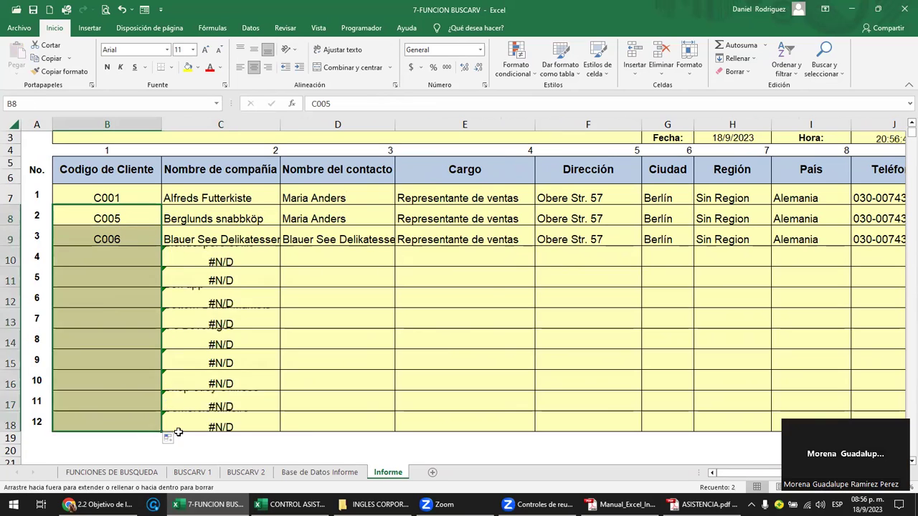
click(179, 428)
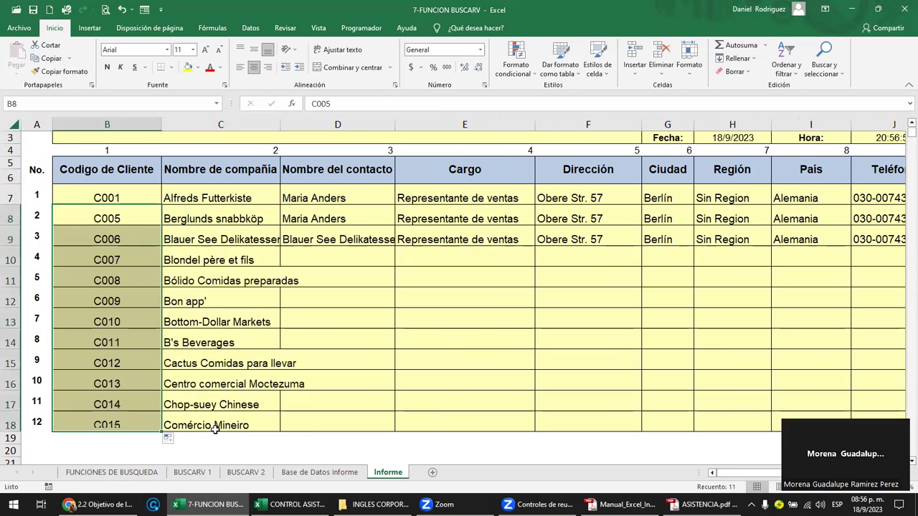
double_click(280, 124)
click(244, 257)
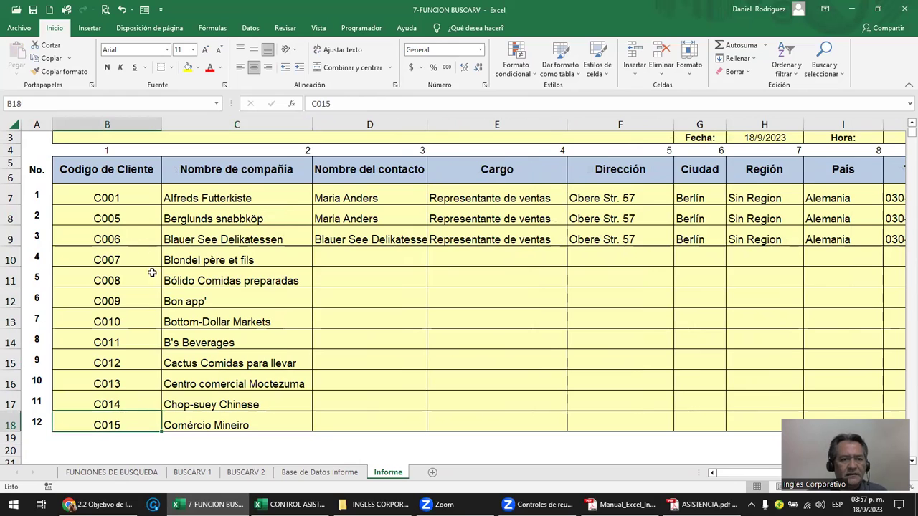
Replace B8 with C002 and fill B7:B8 down so codes run C001–C012.
click(122, 201)
click(123, 219)
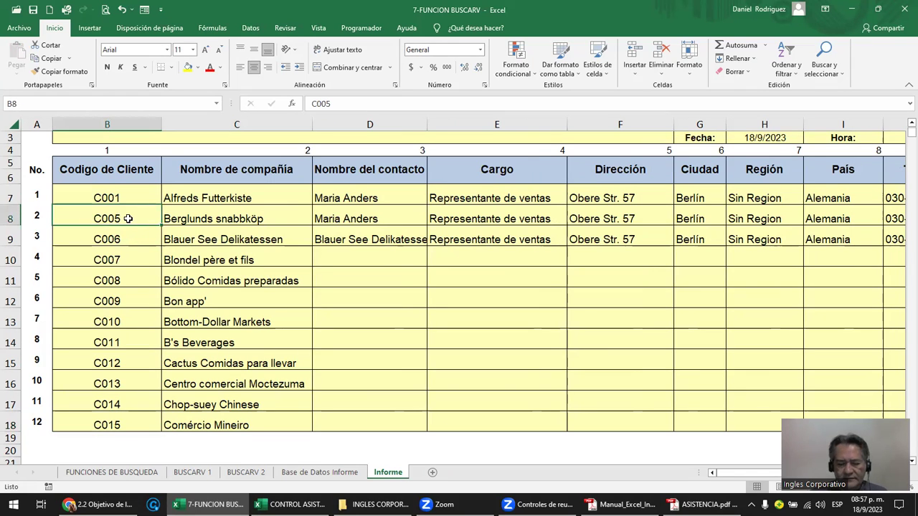
text(C002)
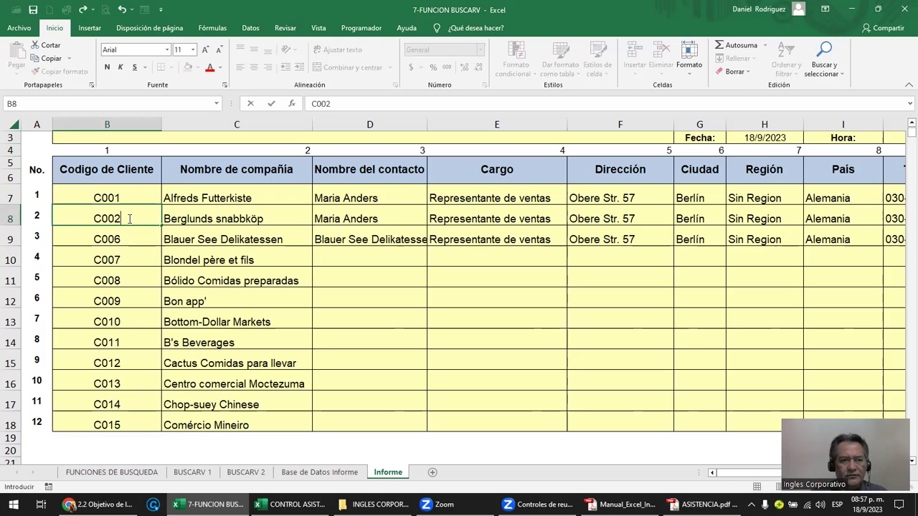
key(Return)
mouse_move(126, 201)
mouse_down()
mouse_move(151, 221)
mouse_move(152, 424)
mouse_up()
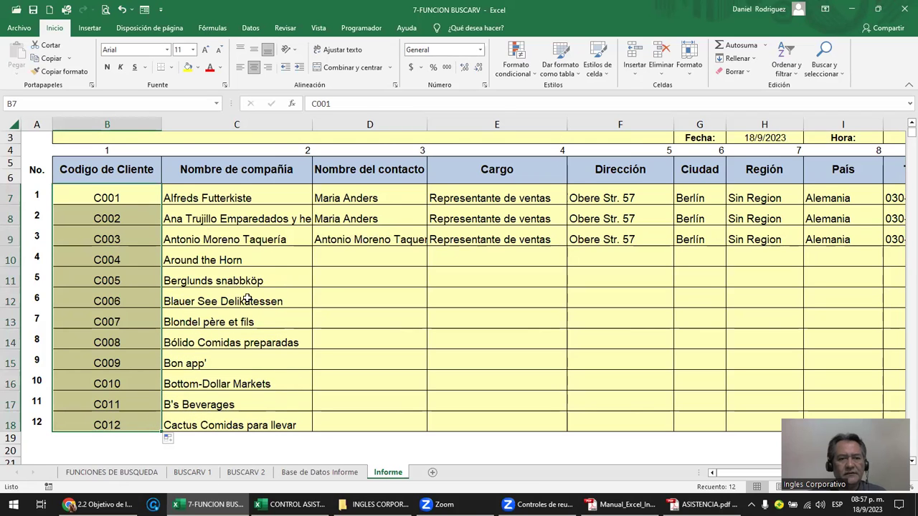
Copy the C7:C18 company lookups into D7:D18 and check D7's formula.
drag(237, 198, 264, 423)
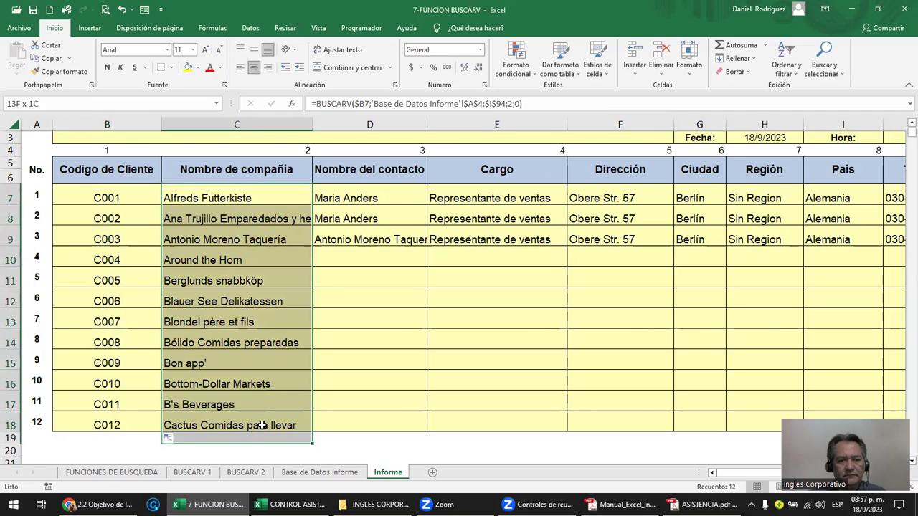
key(ctrl+c)
key(Right)
key(ctrl+v)
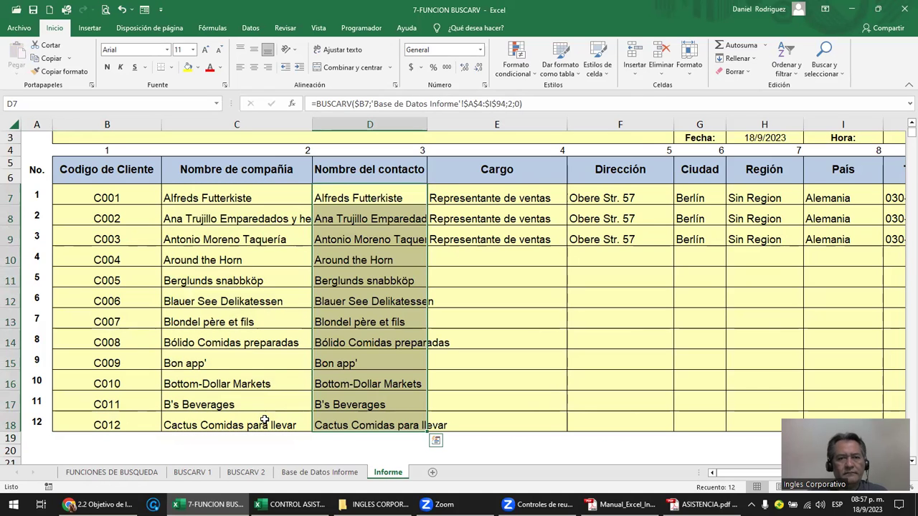
double_click(366, 200)
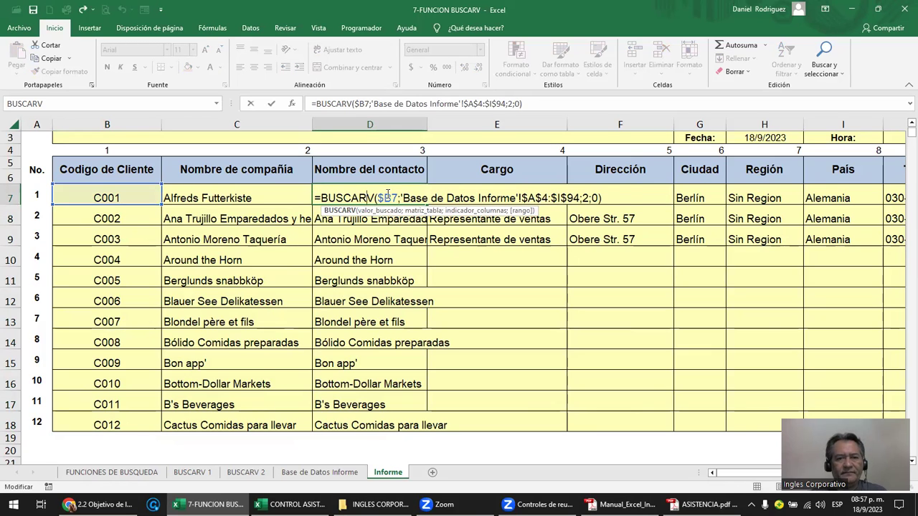
key(Escape)
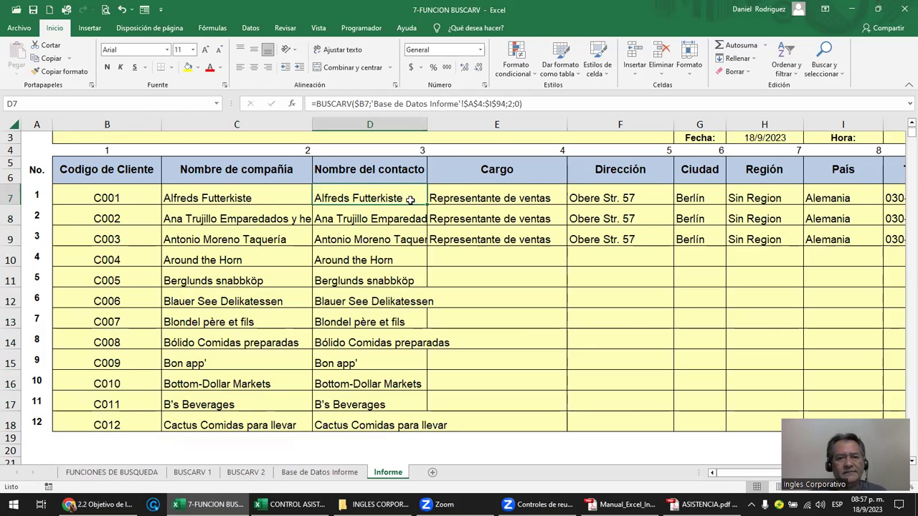
Widen column D, change C7's $B7 to B7, and copy it to C8:C18.
double_click(426, 124)
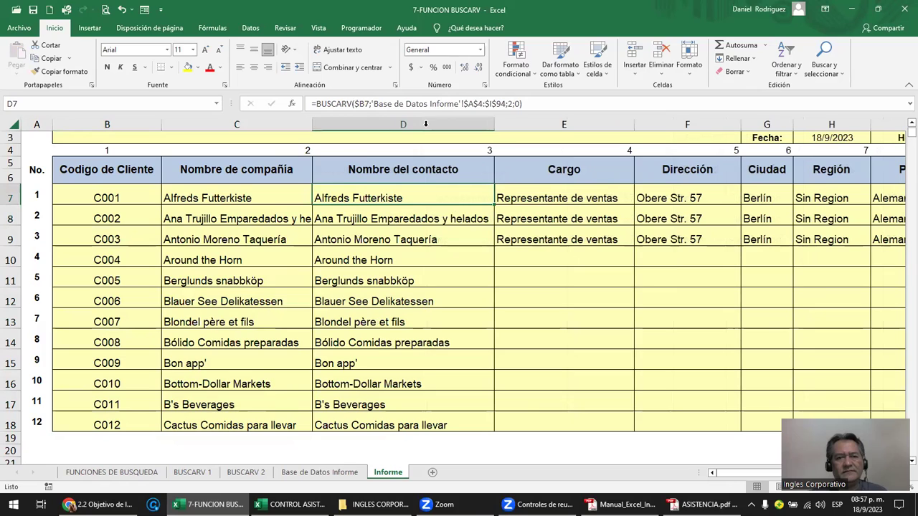
double_click(240, 198)
click(229, 198)
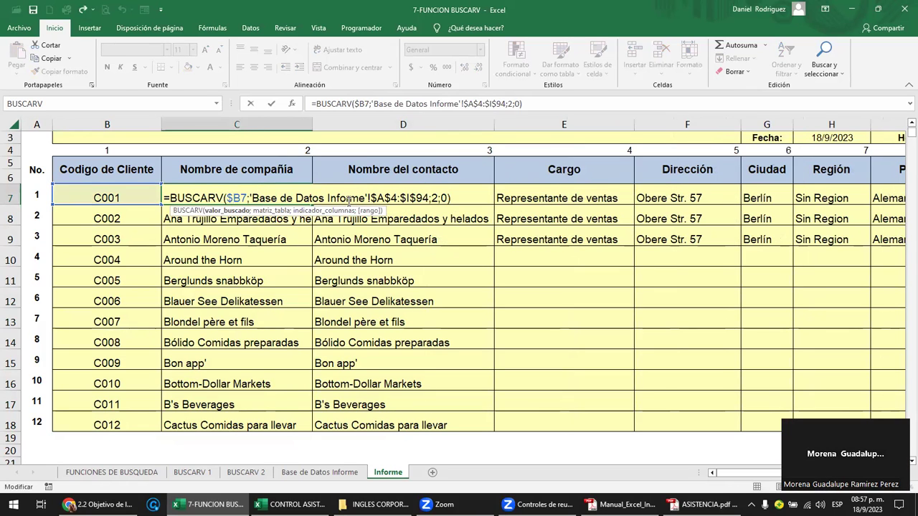
key(Delete)
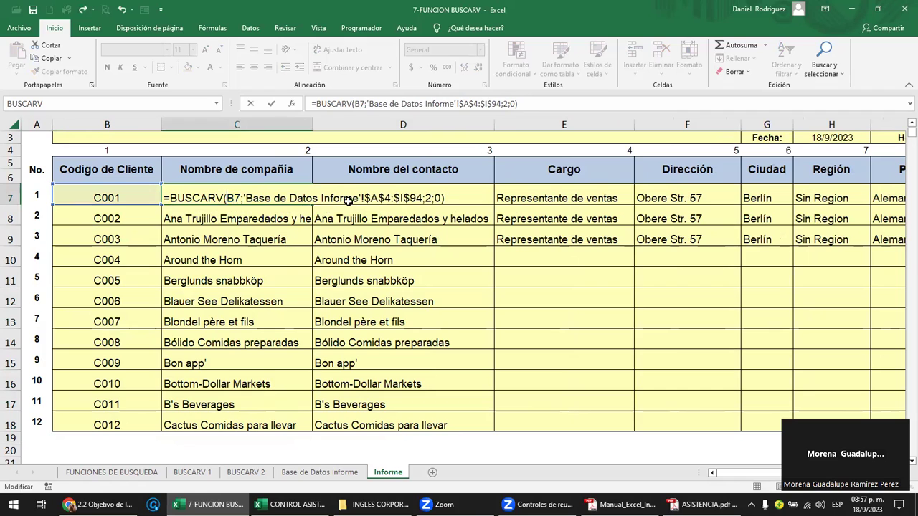
key(ctrl+Return)
key(ctrl+c)
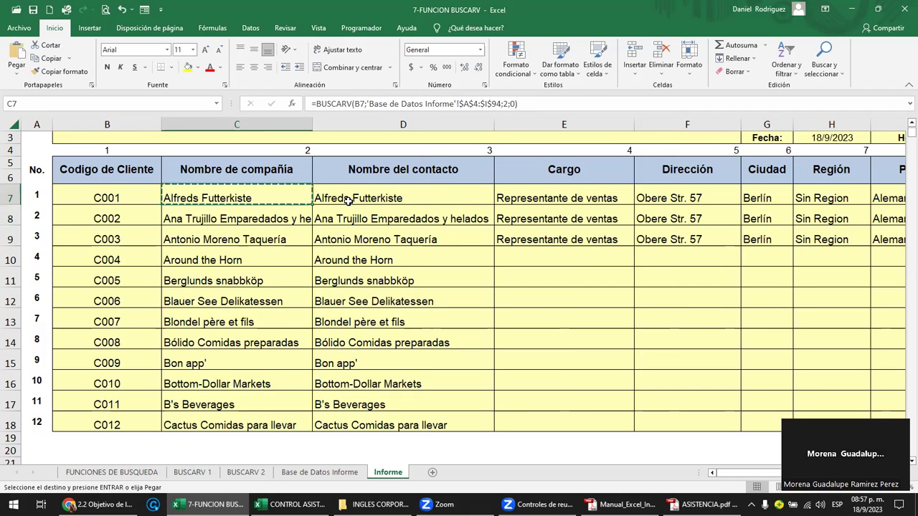
key(Down)
key(shift+Down)
key(shift+Down)
key(shift+Down)
key(shift+Down)
key(shift+Down)
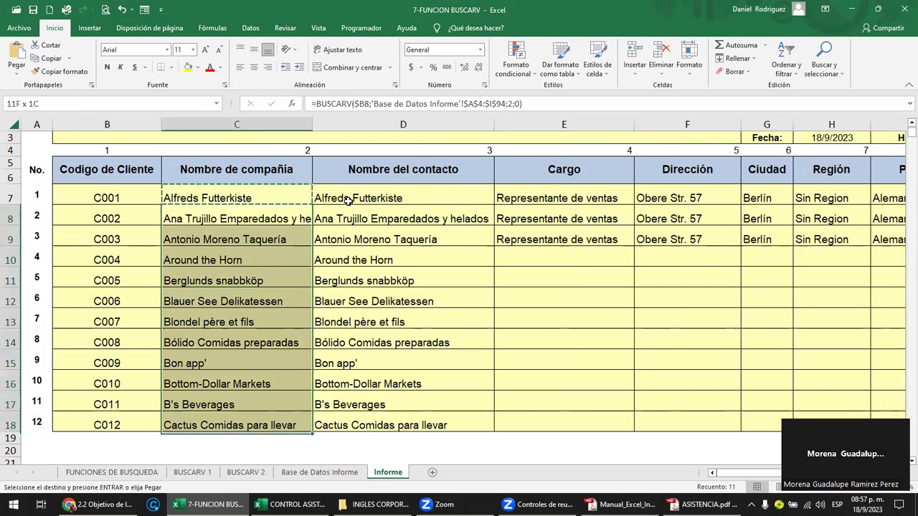
key(ctrl+v)
key(Escape)
key(Up)
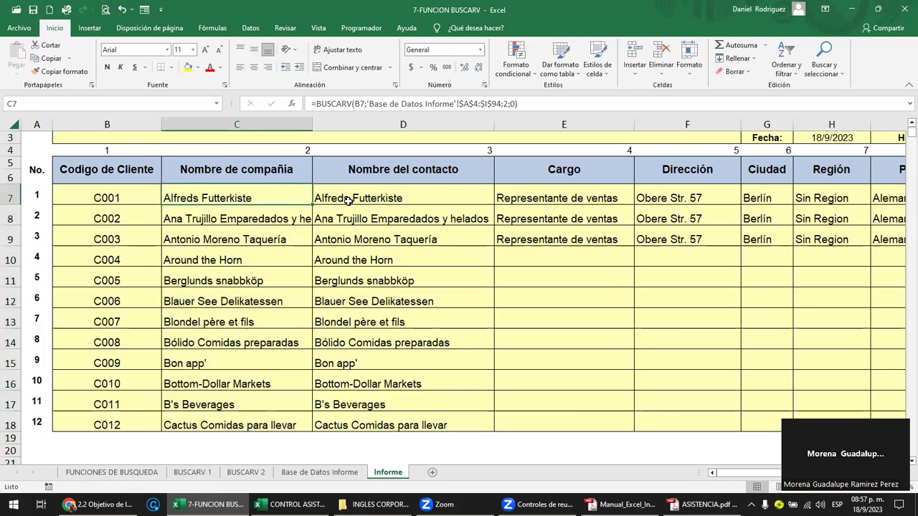
Change D7's reference to a relative B7 and copy it down through D18.
click(347, 201)
key(F2)
key(Left)
key(Left)
key(Left)
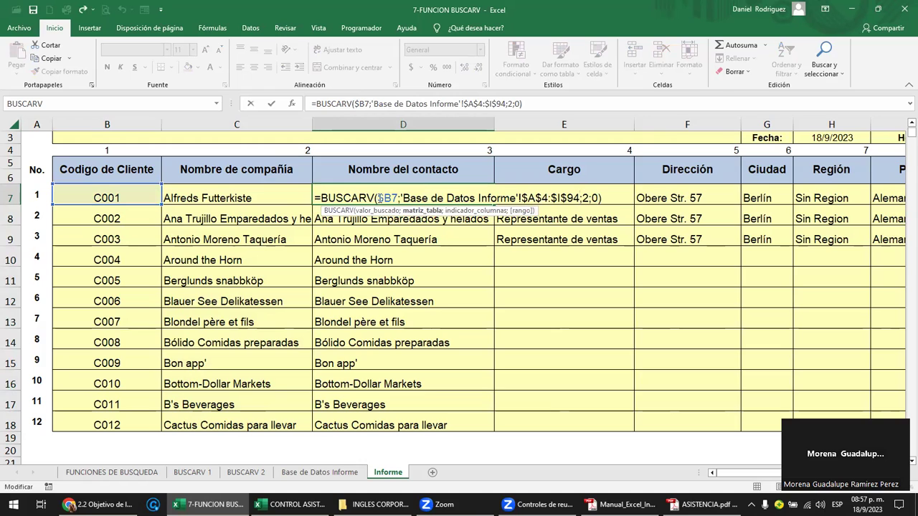
key(Delete)
key(ctrl+Return)
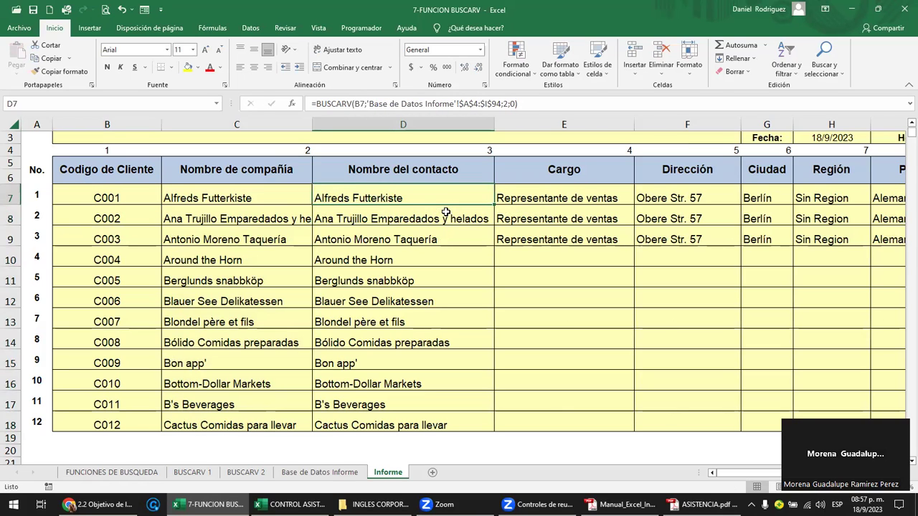
key(ctrl+c)
key(Down)
key(shift+Down)
key(shift+Down)
key(shift+Down)
key(shift+Down)
key(shift+Down)
key(shift+Down)
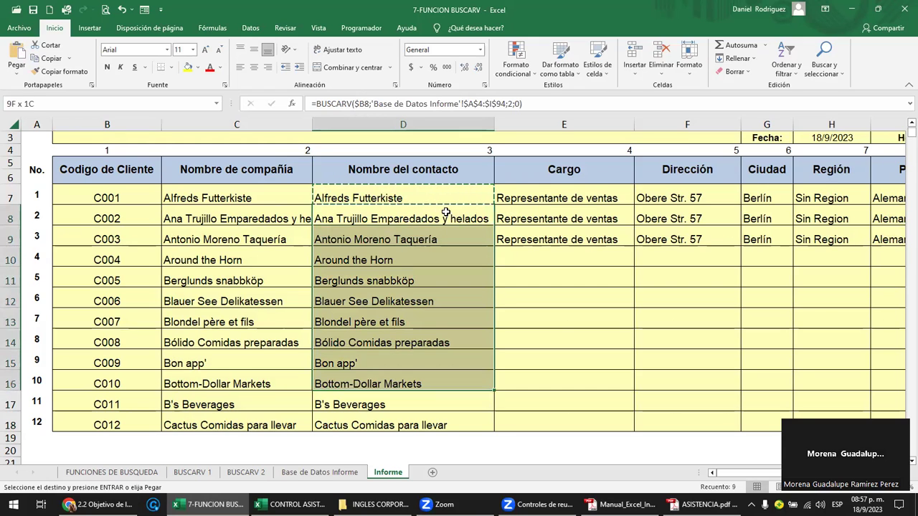
key(shift+Down)
key(shift+Down)
key(Return)
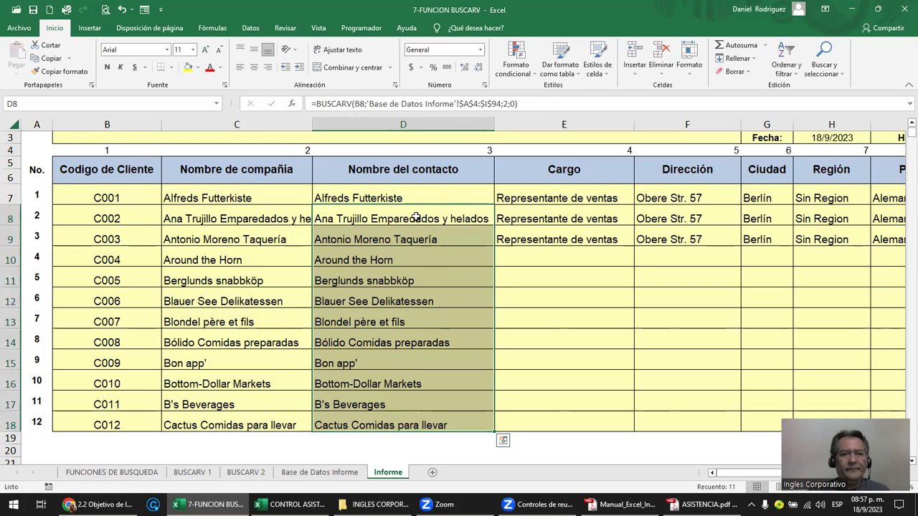
click(416, 217)
click(240, 168)
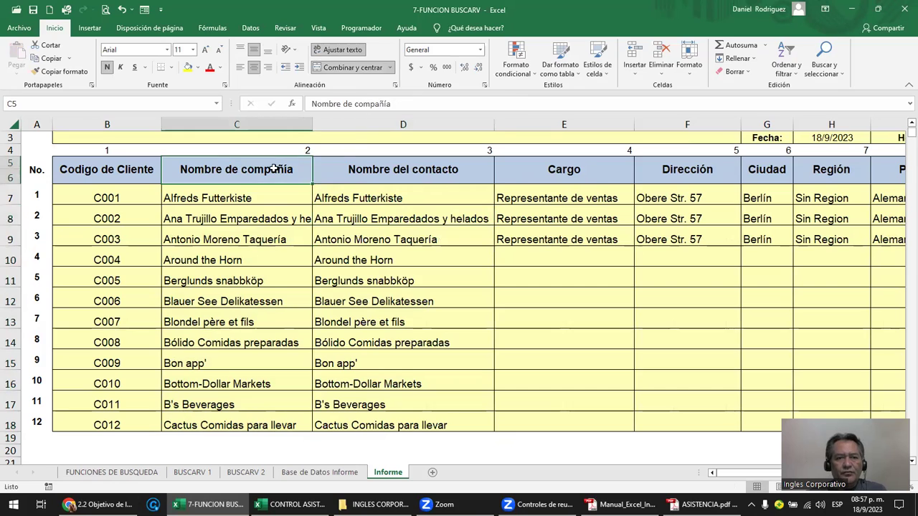
double_click(402, 194)
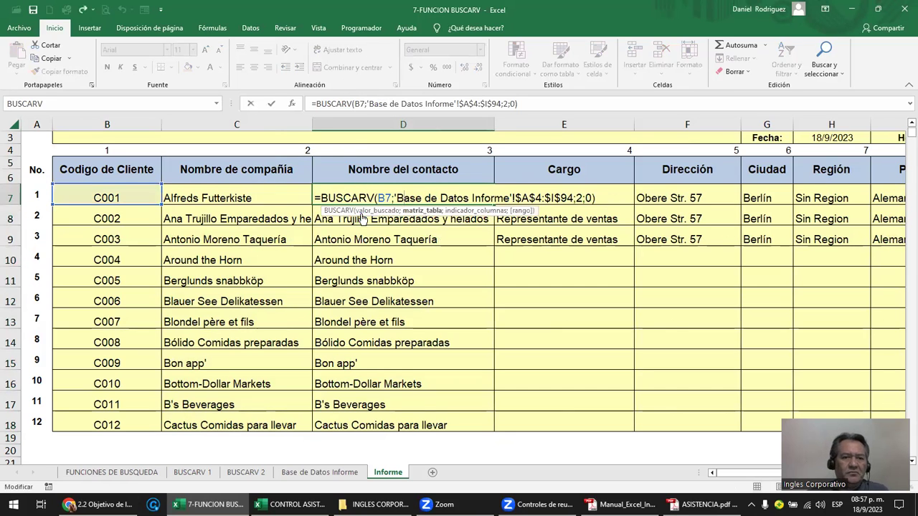
key(Escape)
double_click(391, 216)
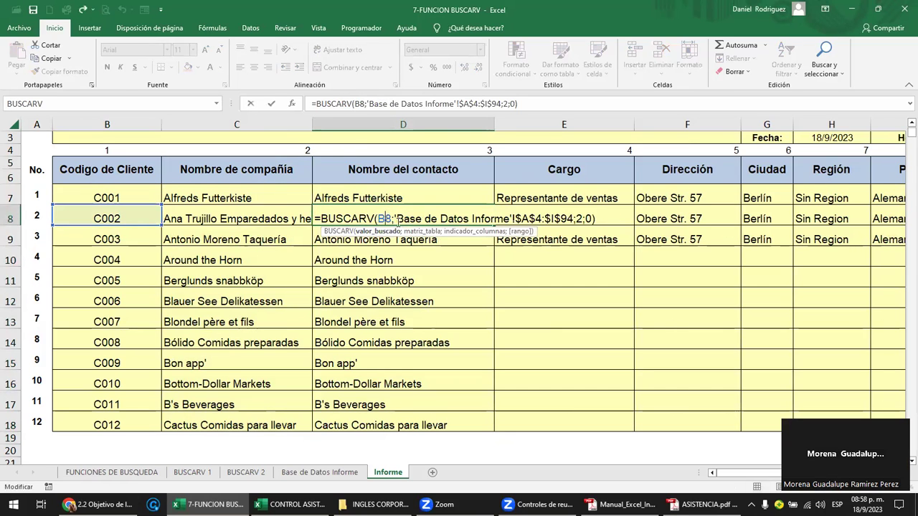
key(Escape)
double_click(215, 201)
key(Escape)
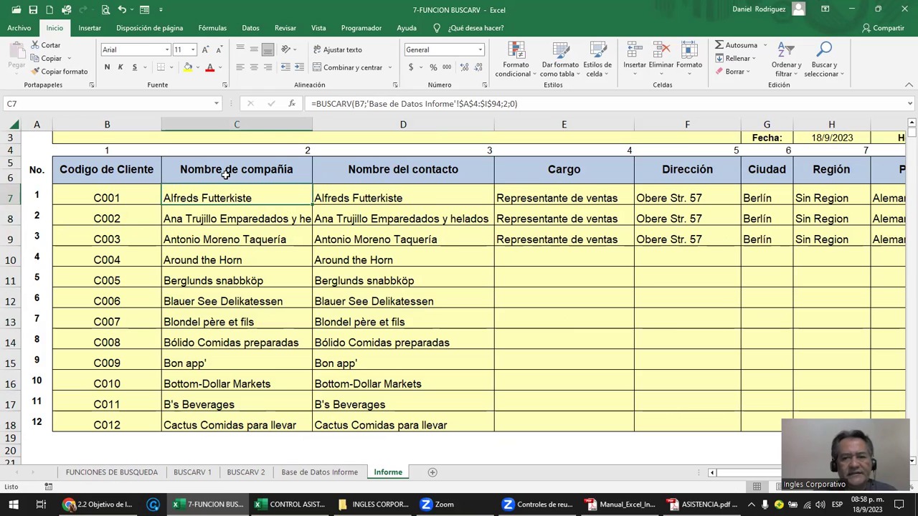
click(365, 210)
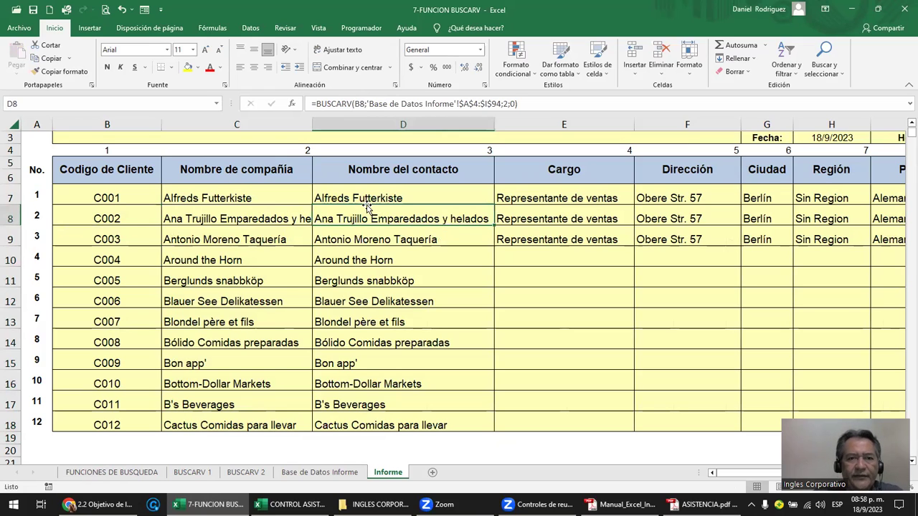
click(387, 192)
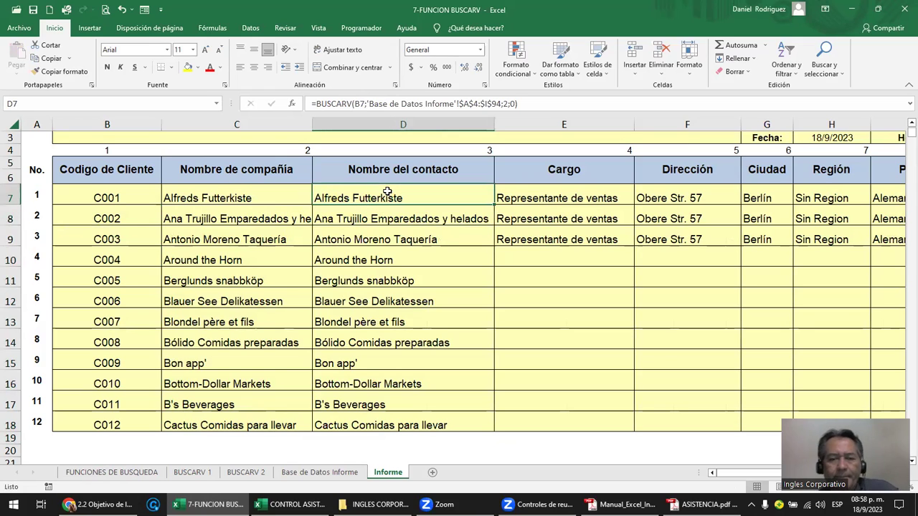
double_click(245, 201)
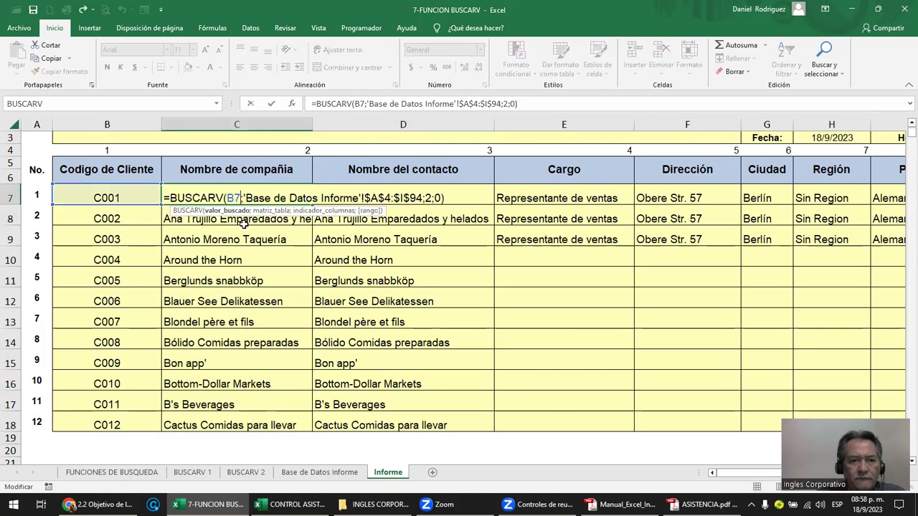
key(Return)
click(246, 198)
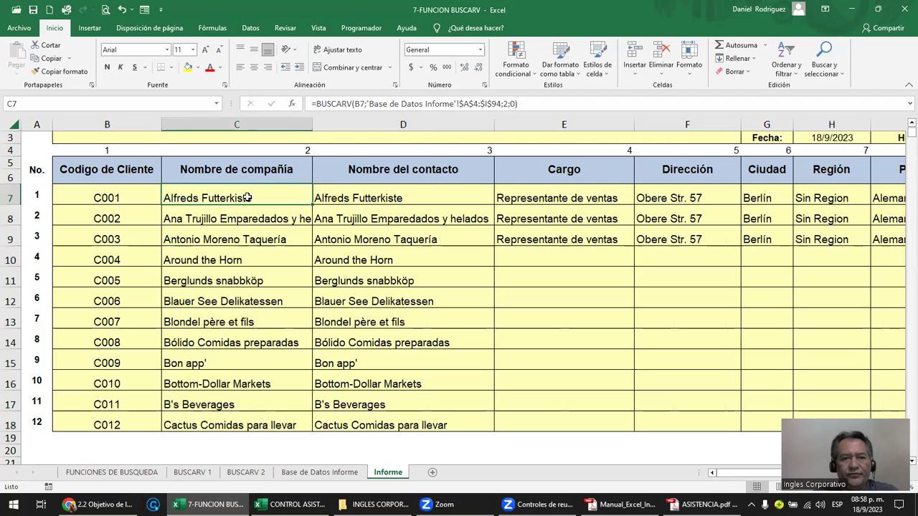
Select the report range from C7 and the client codes in column B to review them.
ctrl+scroll(258, 205, down, 4)
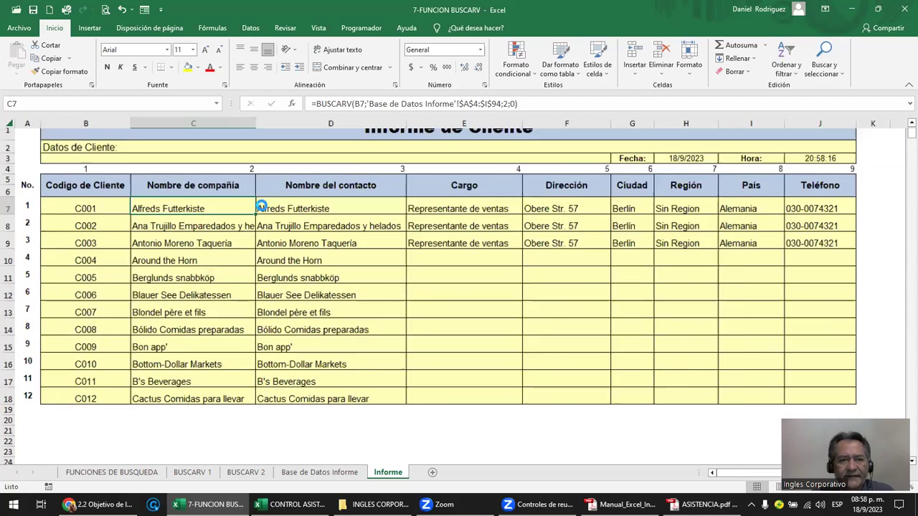
drag(153, 200, 632, 350)
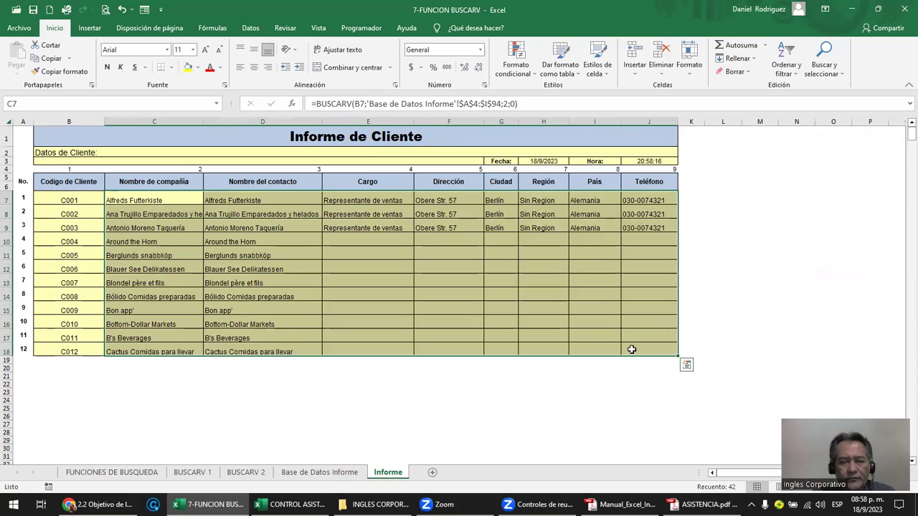
drag(80, 202, 76, 341)
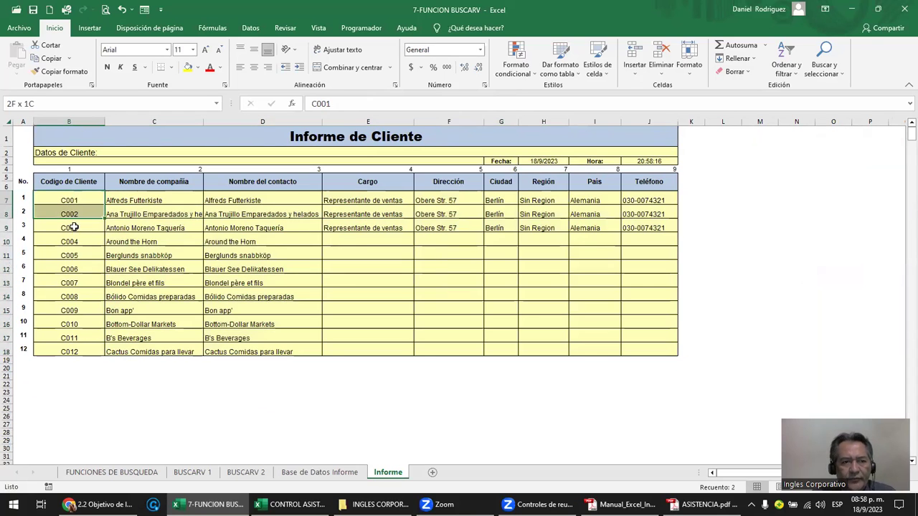
click(124, 393)
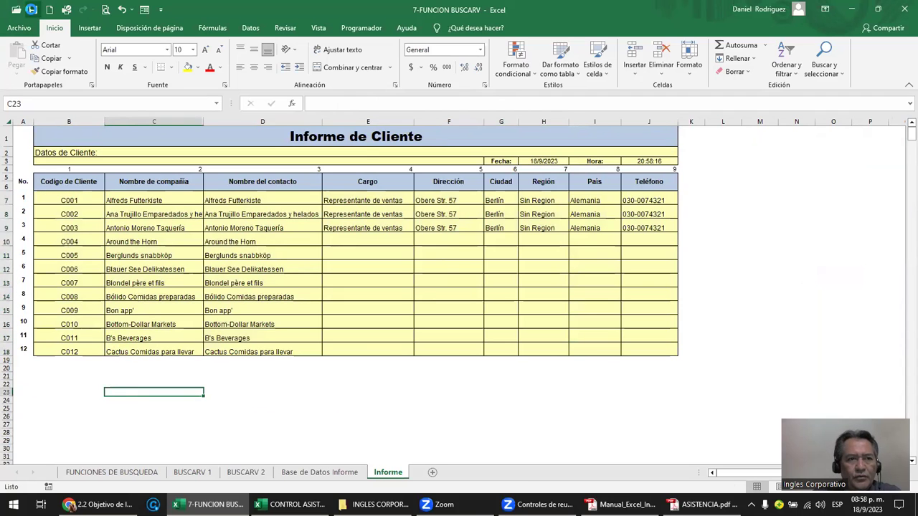
click(275, 401)
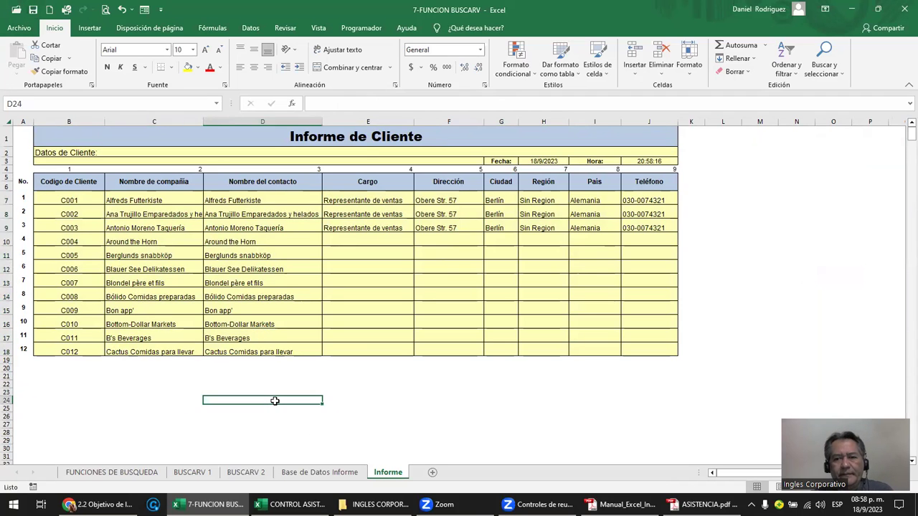
ctrl+scroll(274, 401, up, 2)
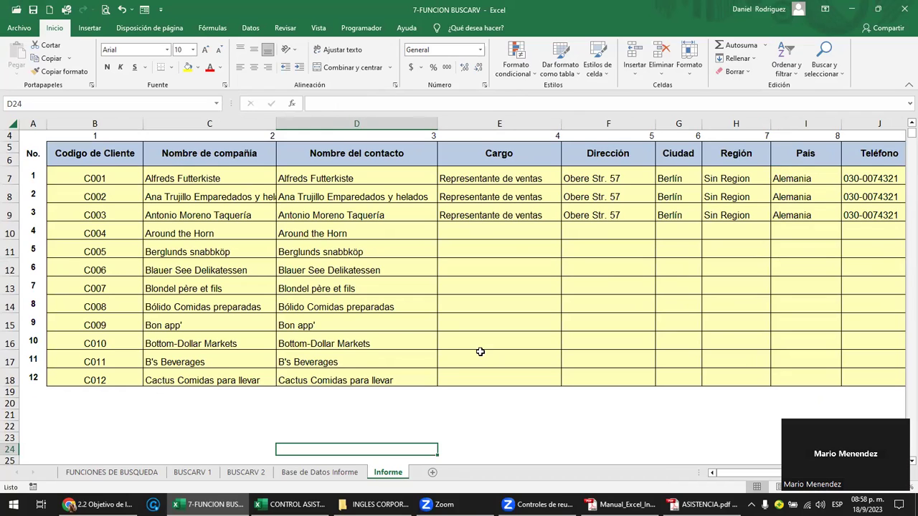
Widen column C so company names fit, and check the C7 and C8 lookups.
click(247, 172)
mouse_move(276, 126)
mouse_down()
mouse_move(301, 136)
mouse_move(307, 128)
mouse_up()
click(281, 200)
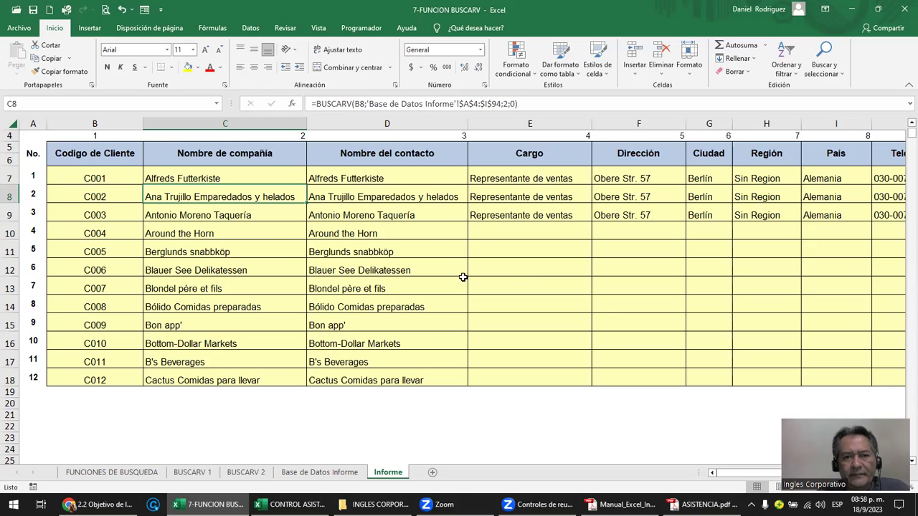
click(210, 174)
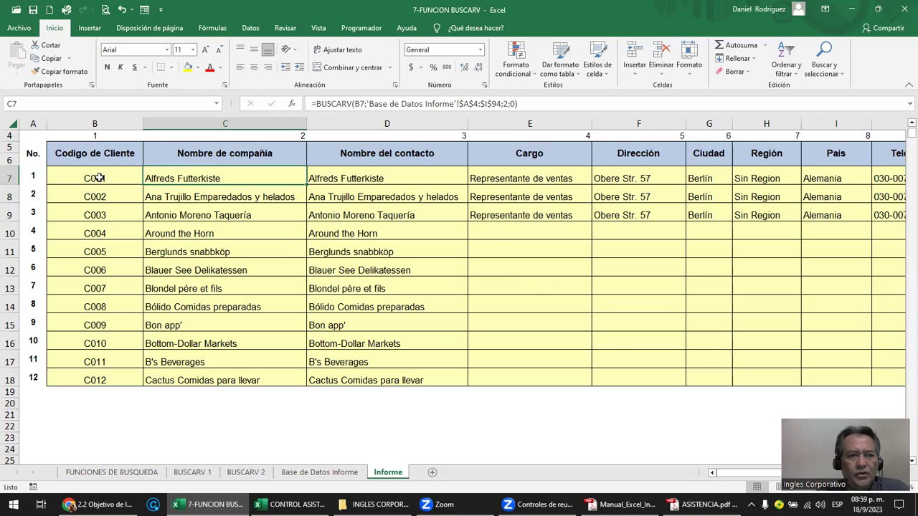
Enter transaction number 55 in cell O5 of the BUSCARV 2 form.
click(319, 472)
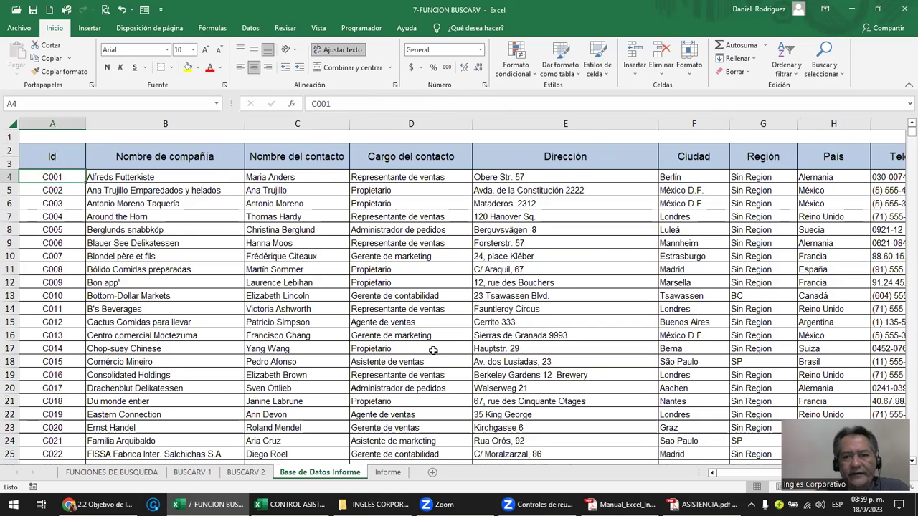
key(Right)
key(Right)
key(Right)
key(Right)
key(Right)
key(Right)
key(Right)
key(Right)
click(244, 474)
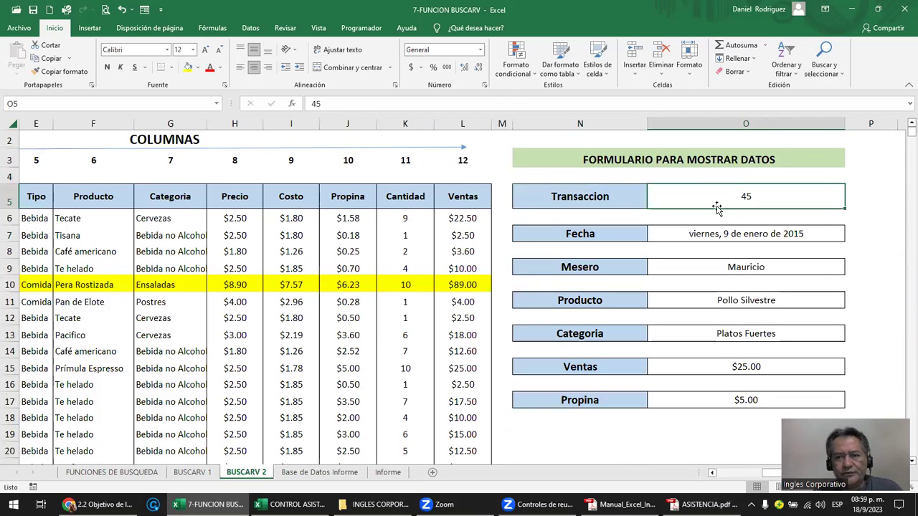
text(55)
key(Return)
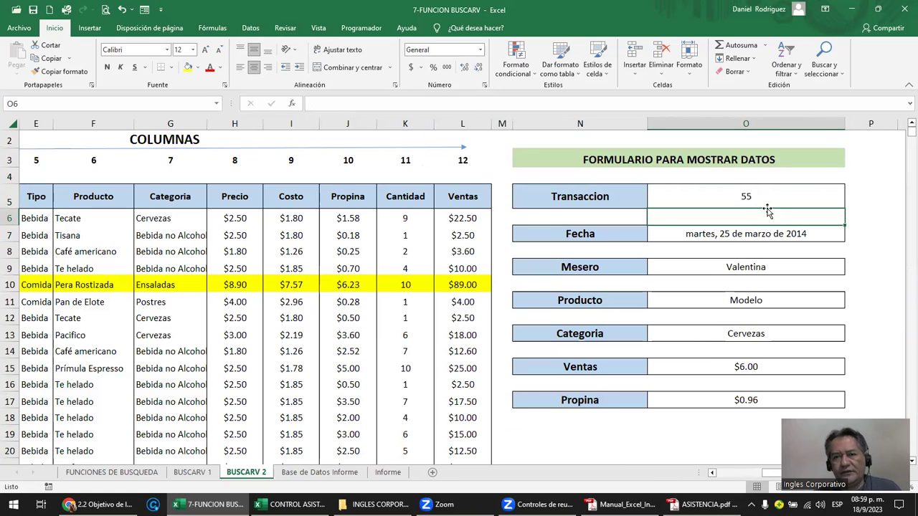
Clear O5 to show the error, undo to restore 55, and return to the Chrome lesson.
click(768, 195)
key(Delete)
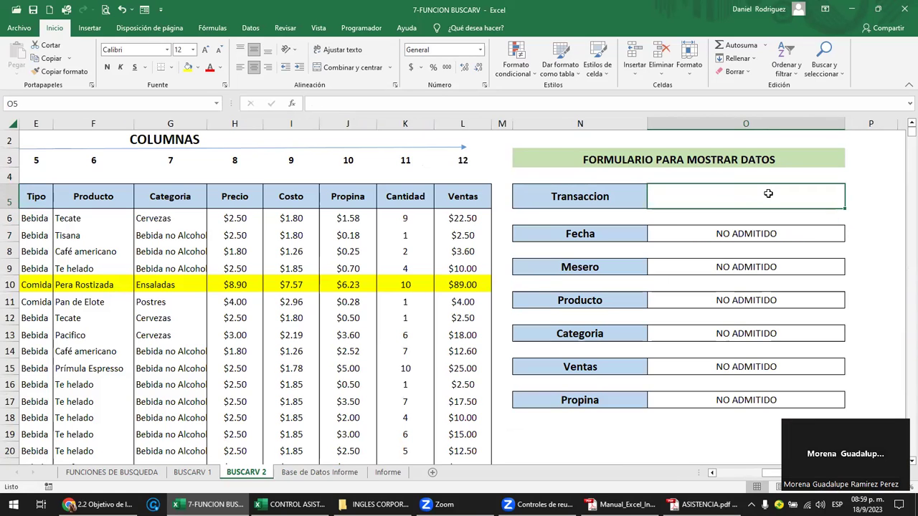
key(ctrl+z)
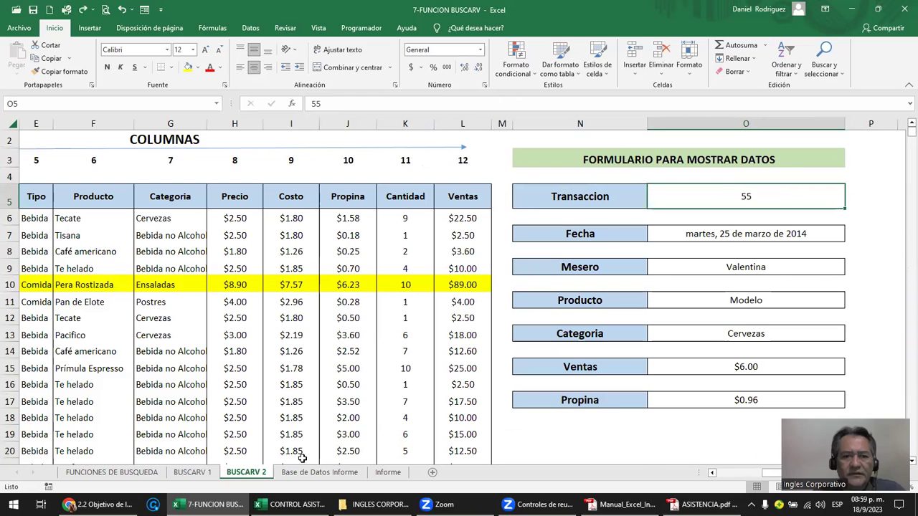
click(101, 504)
Advance three course units, past the discussion forum, to the Laboratorio 2 quiz.
scroll(269, 219, up, 5)
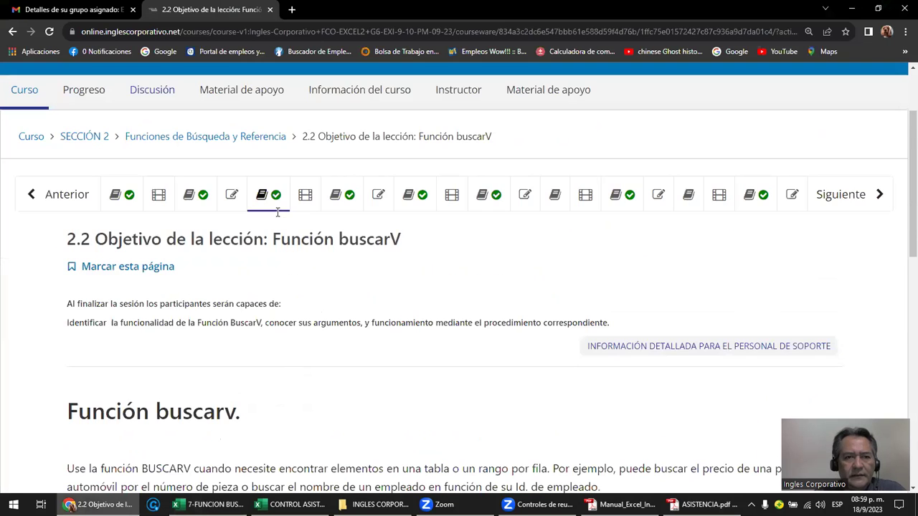
scroll(278, 270, down, 1)
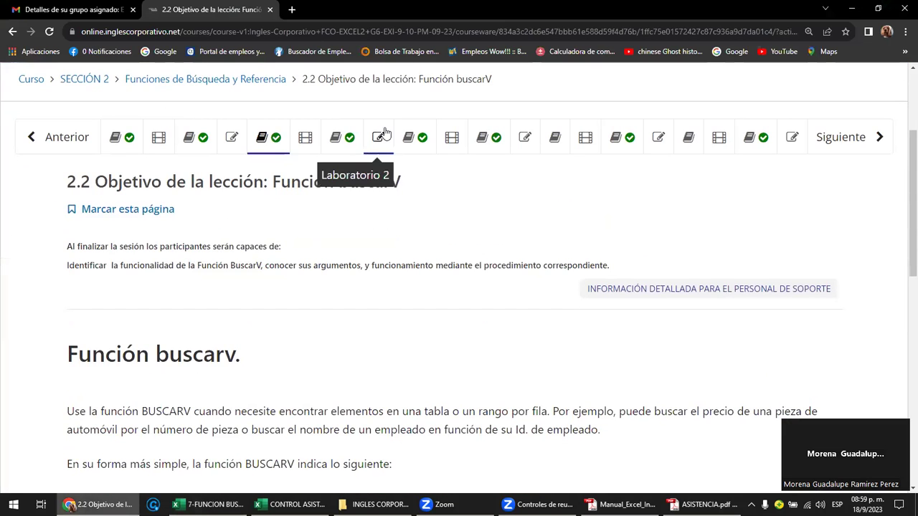
click(853, 141)
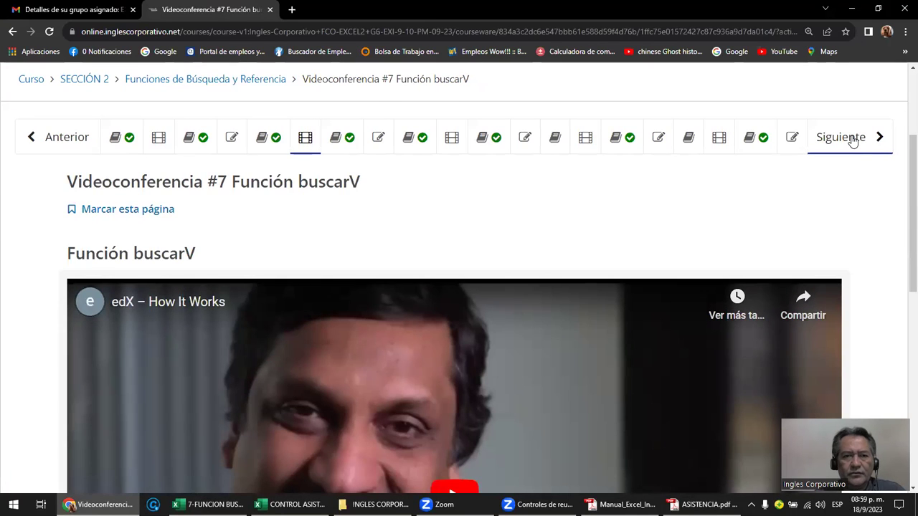
click(854, 141)
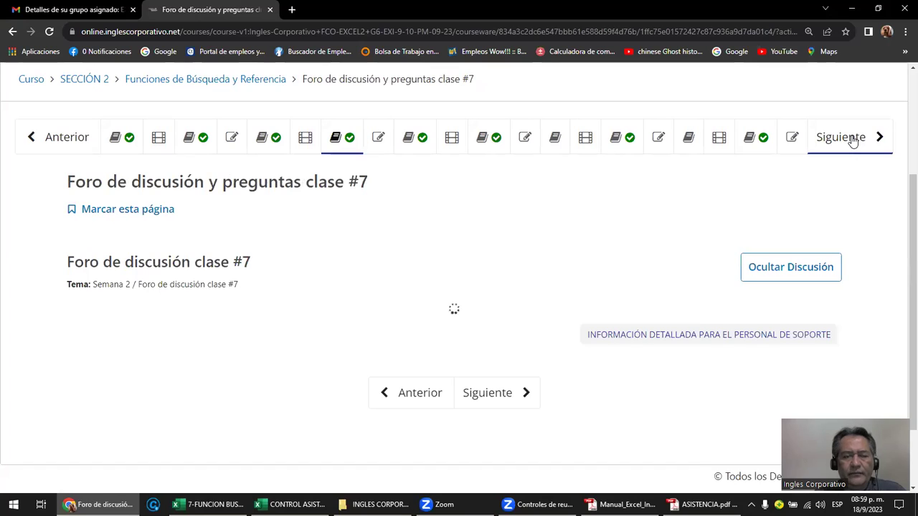
click(853, 141)
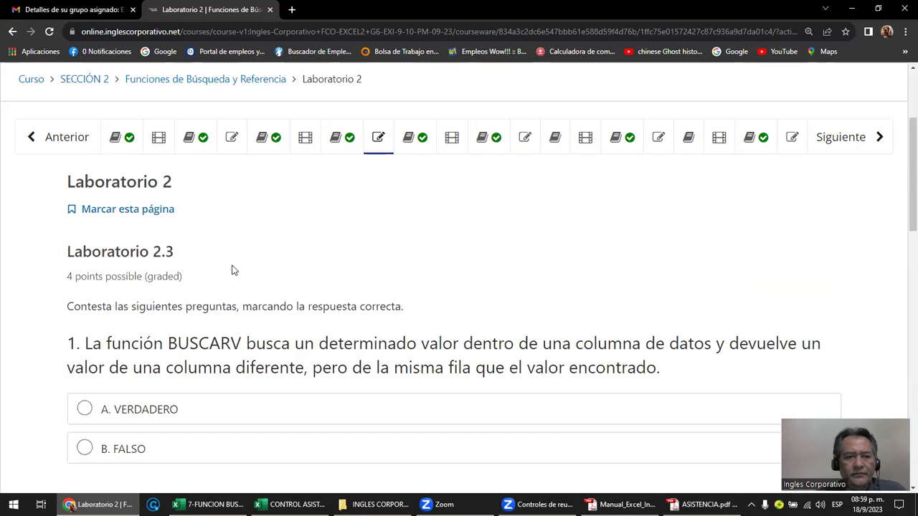
Scroll through the quiz's BUSCARV multiple-choice questions 1 to 4.
scroll(233, 269, down, 1)
scroll(231, 268, down, 1)
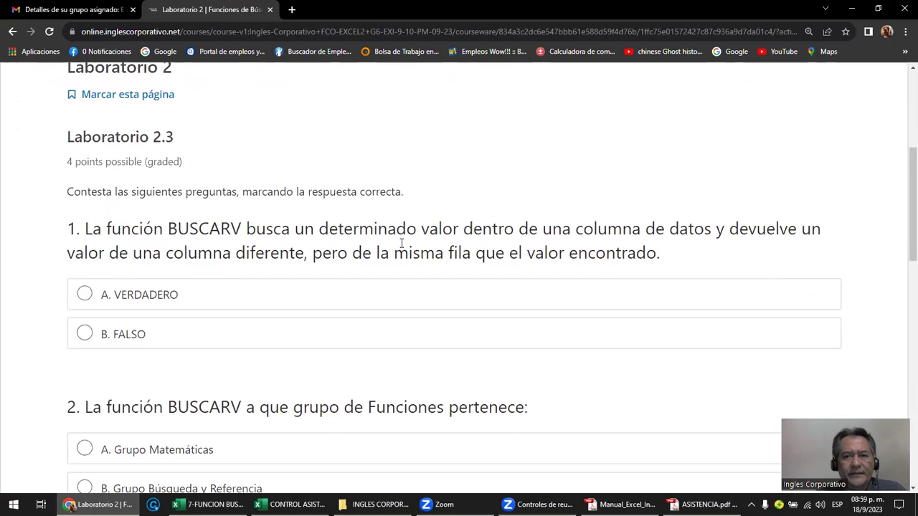
scroll(235, 267, down, 1)
scroll(235, 269, down, 2)
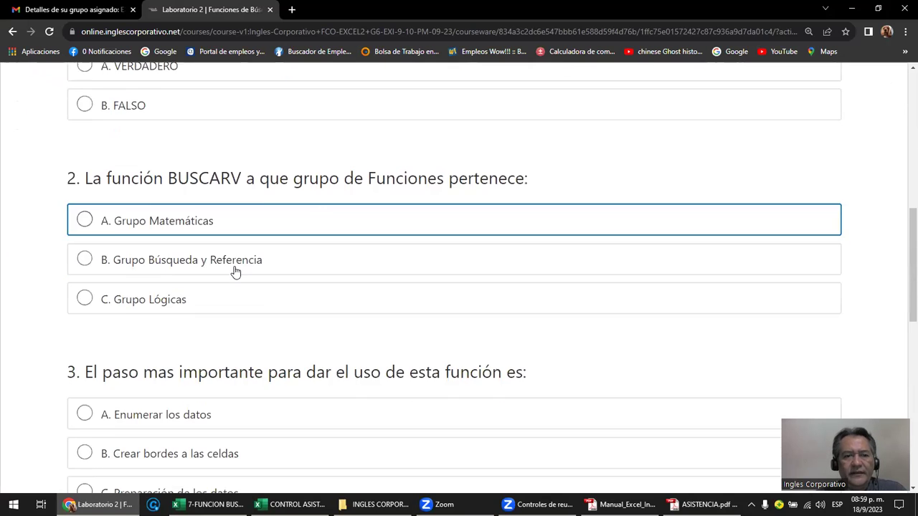
scroll(236, 272, down, 3)
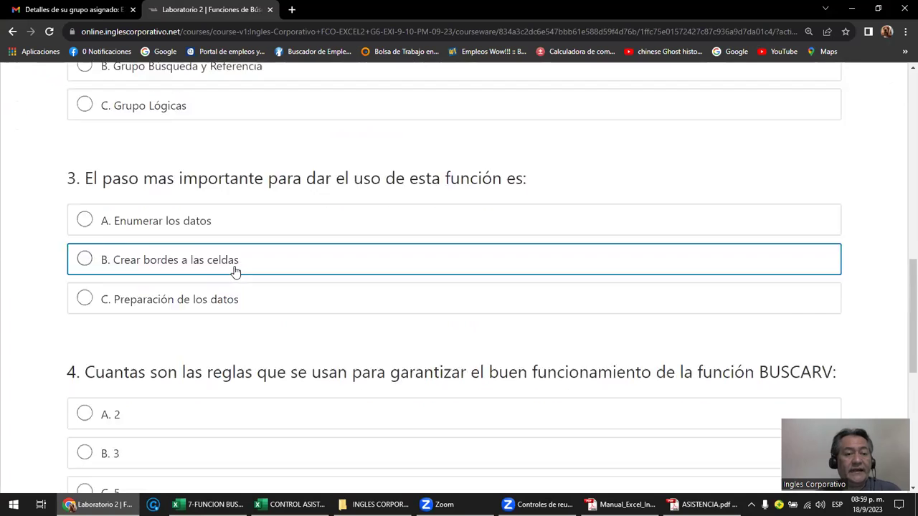
scroll(235, 270, down, 4)
scroll(236, 271, down, 2)
scroll(236, 270, up, 3)
scroll(236, 270, up, 3)
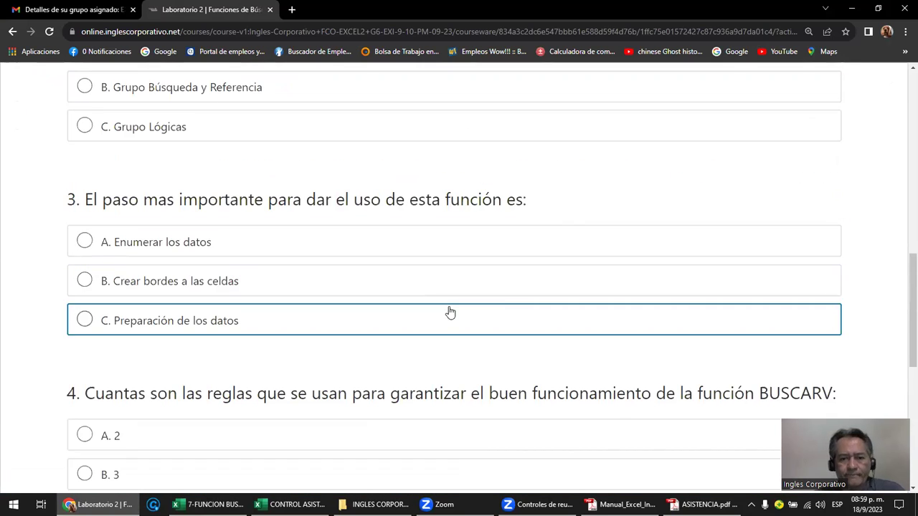
mouse_move(667, 505)
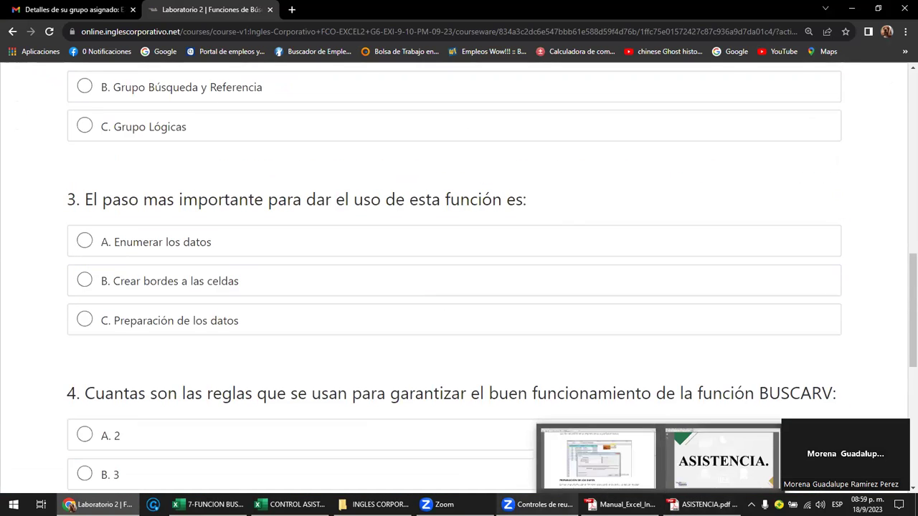